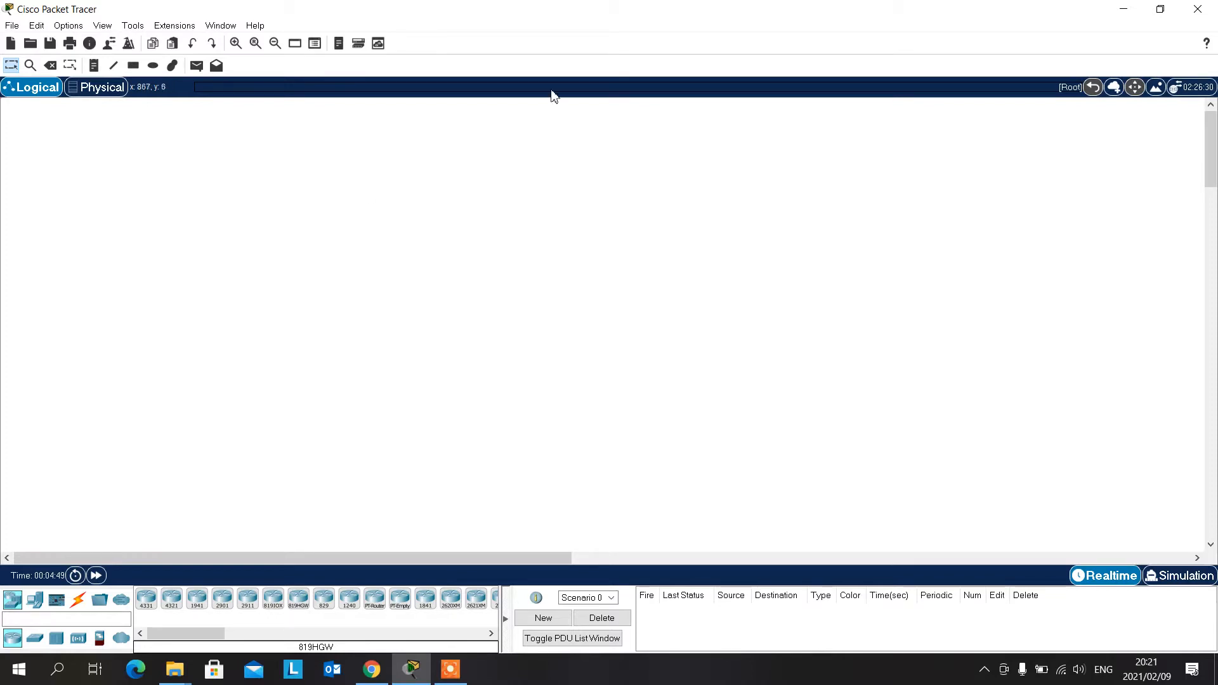
# - Place a Server-PT in the upper middle of the workspace and a 2960 switch below it
pyautogui.click(40, 607)
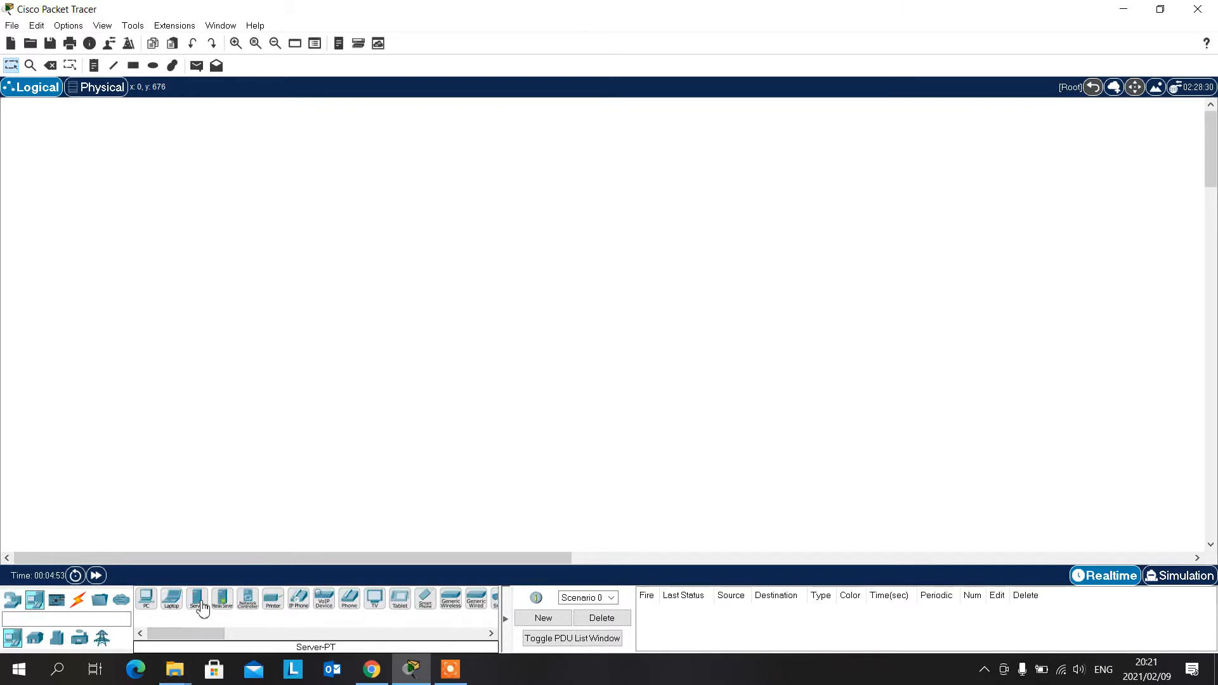
pyautogui.moveTo(197, 601); pyautogui.dragTo(547, 183)
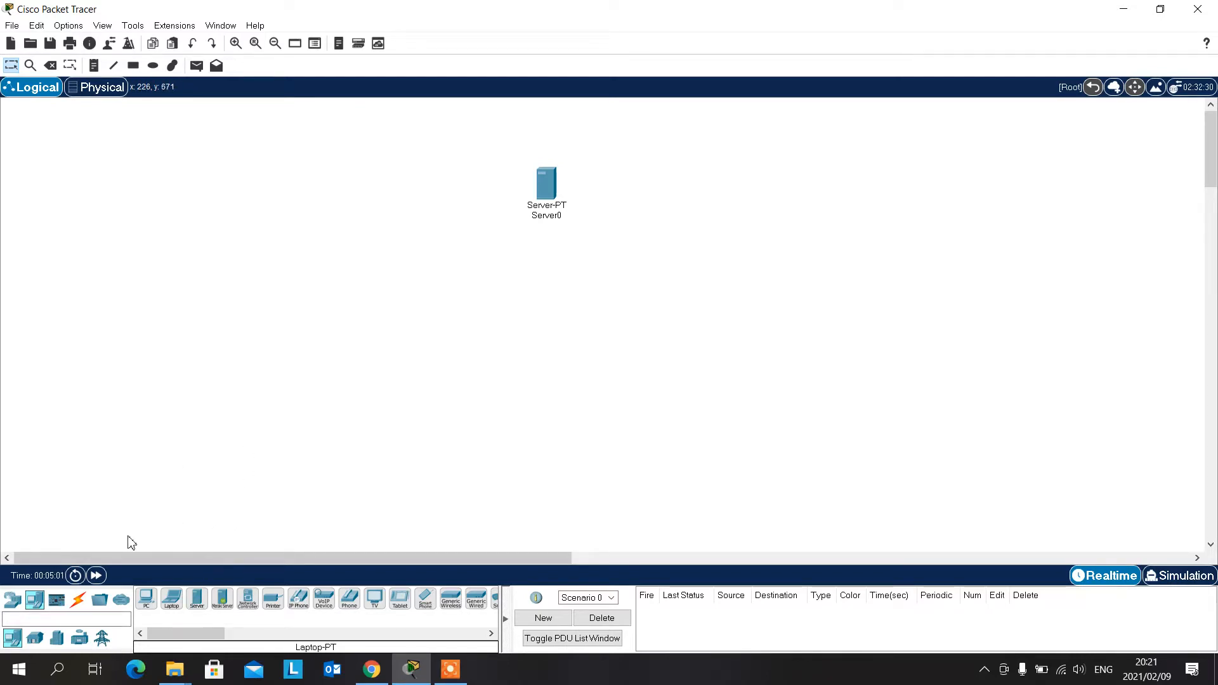
pyautogui.click(13, 602)
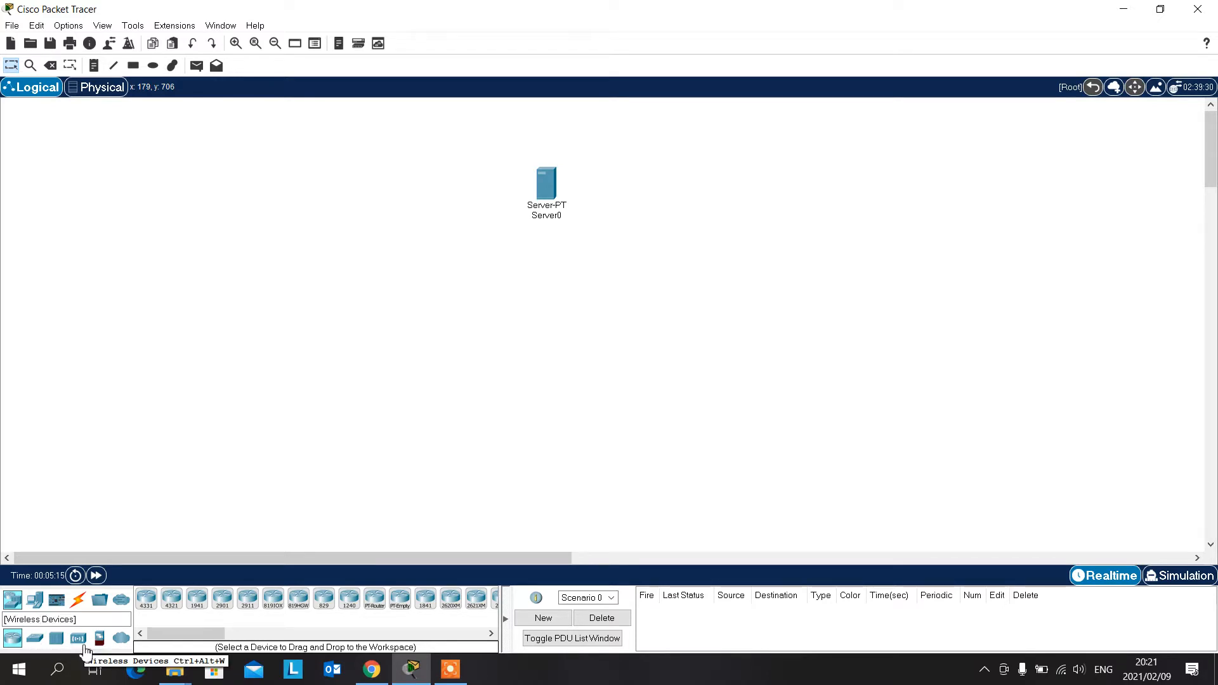
pyautogui.click(35, 641)
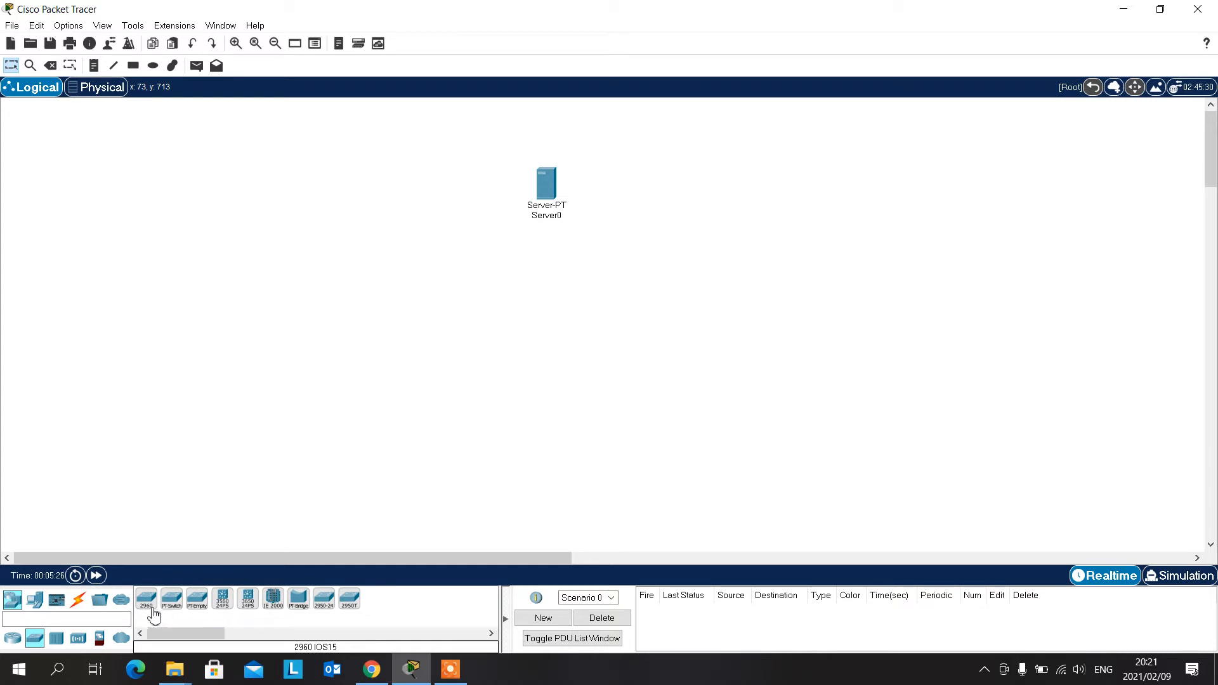
pyautogui.moveTo(153, 614); pyautogui.dragTo(541, 316)
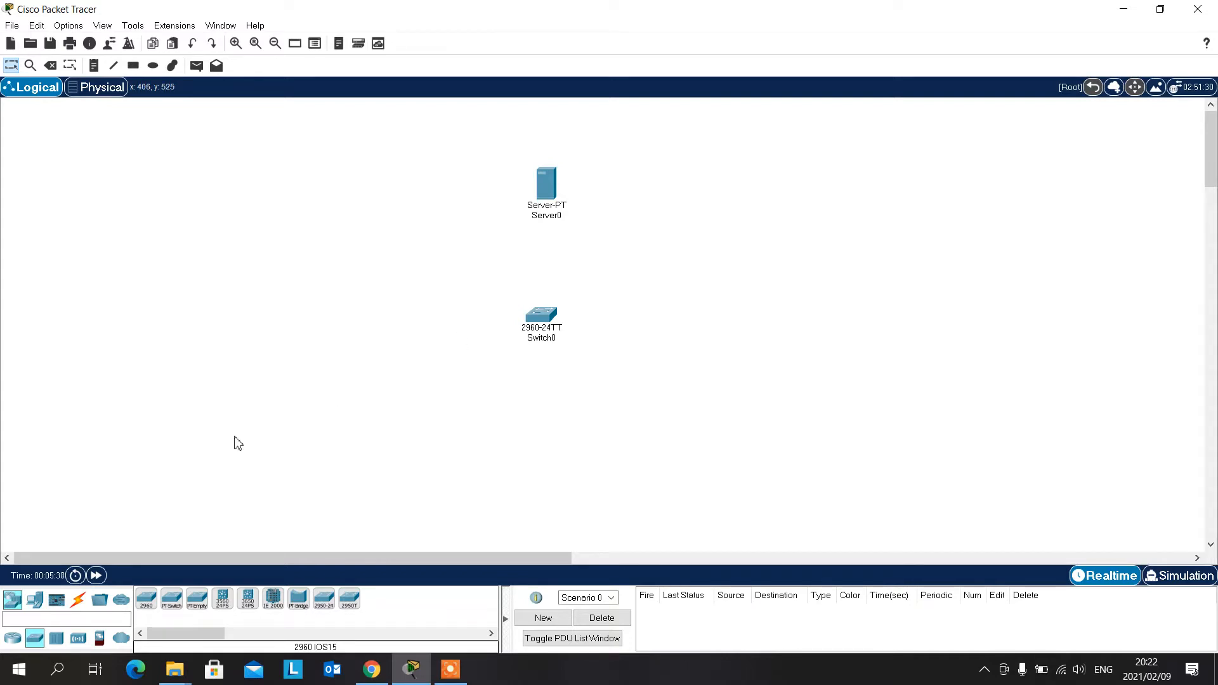
# - Add a WLC-3504 wireless LAN controller left of the switch and a Laptop-PT below the switch
pyautogui.click(78, 640)
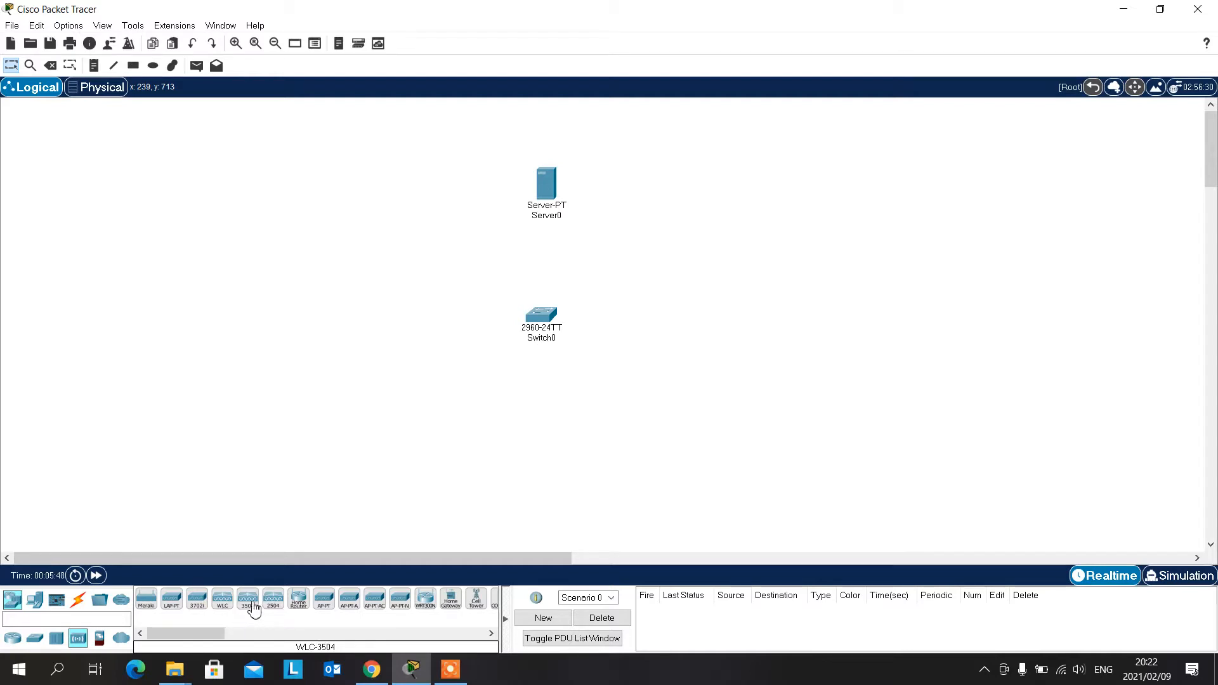
pyautogui.moveTo(251, 610); pyautogui.dragTo(404, 267)
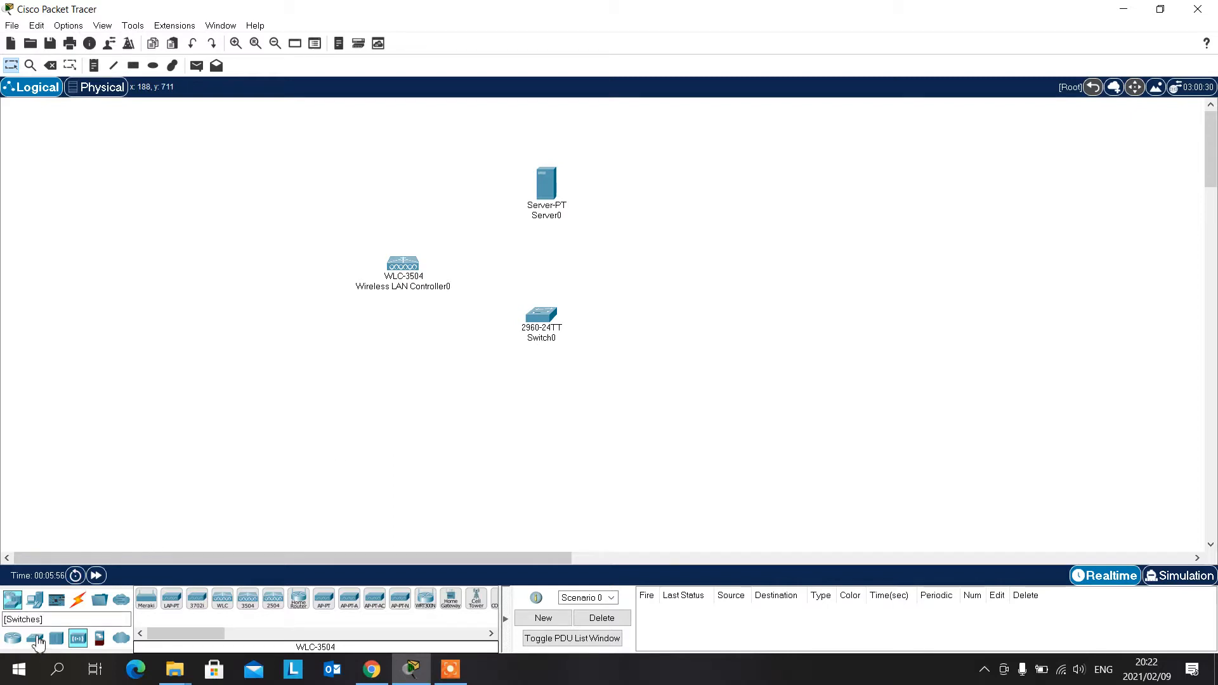
pyautogui.click(36, 601)
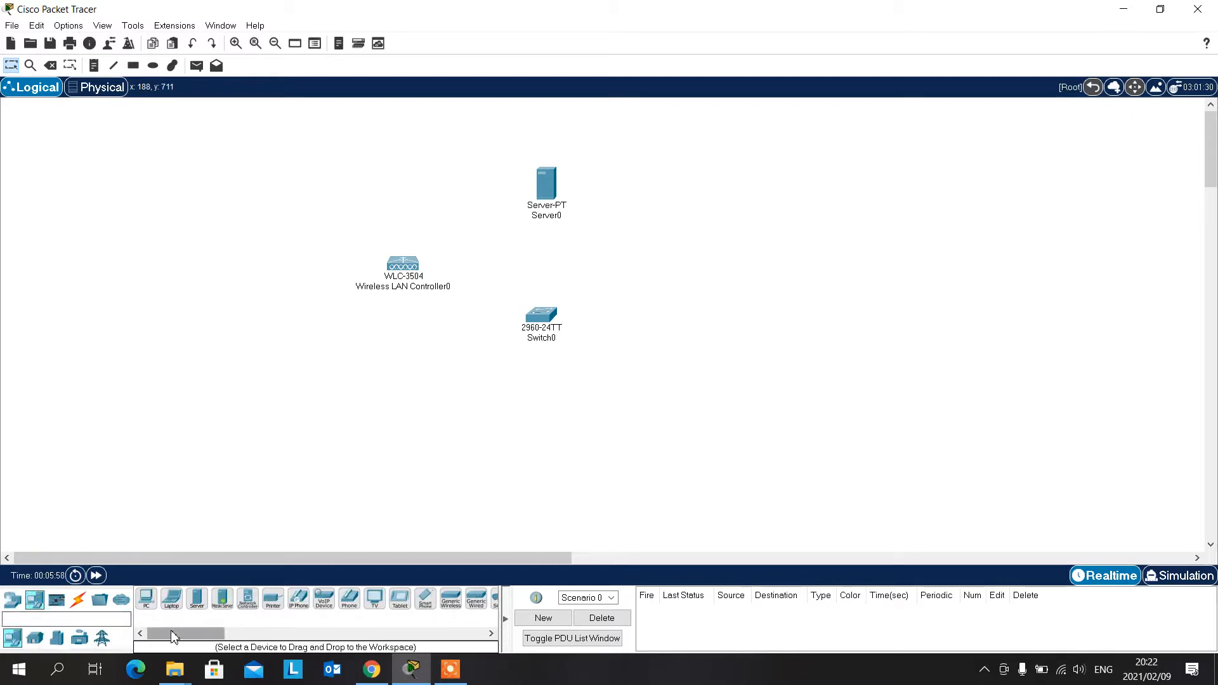
pyautogui.moveTo(172, 606); pyautogui.dragTo(518, 433)
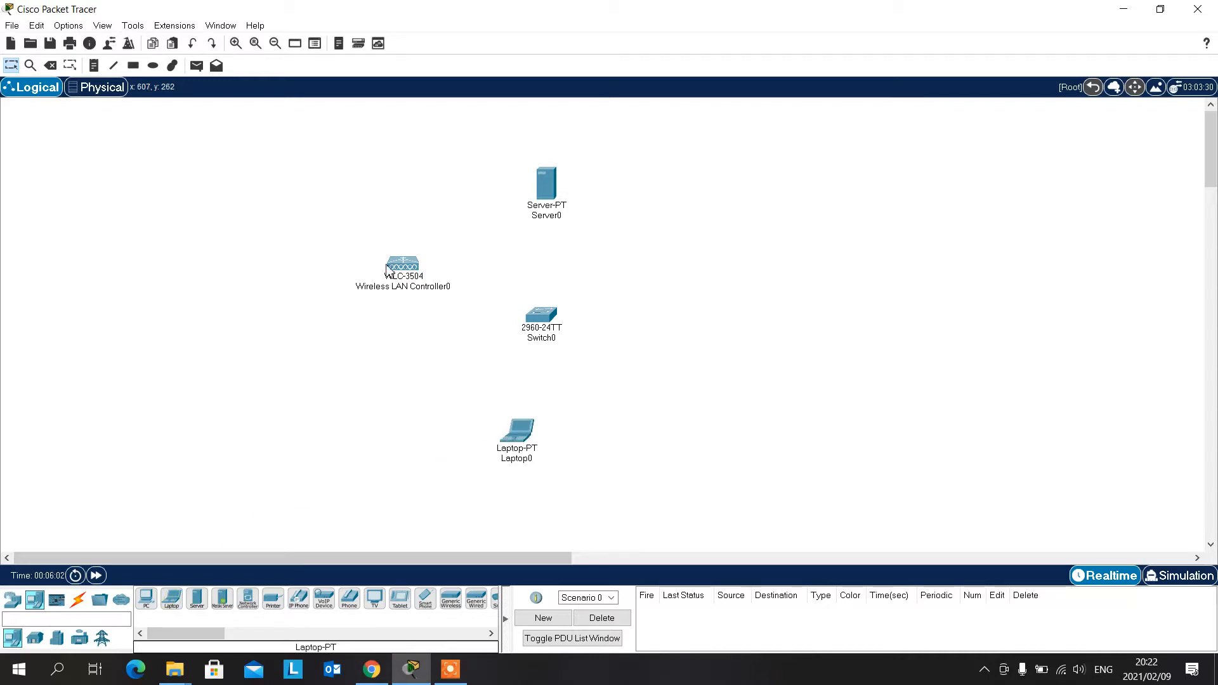
# - Set the server's static IPv4 default gateway to 10.0.0.10 in its global settings
pyautogui.moveTo(386, 268)
pyautogui.click(540, 193)
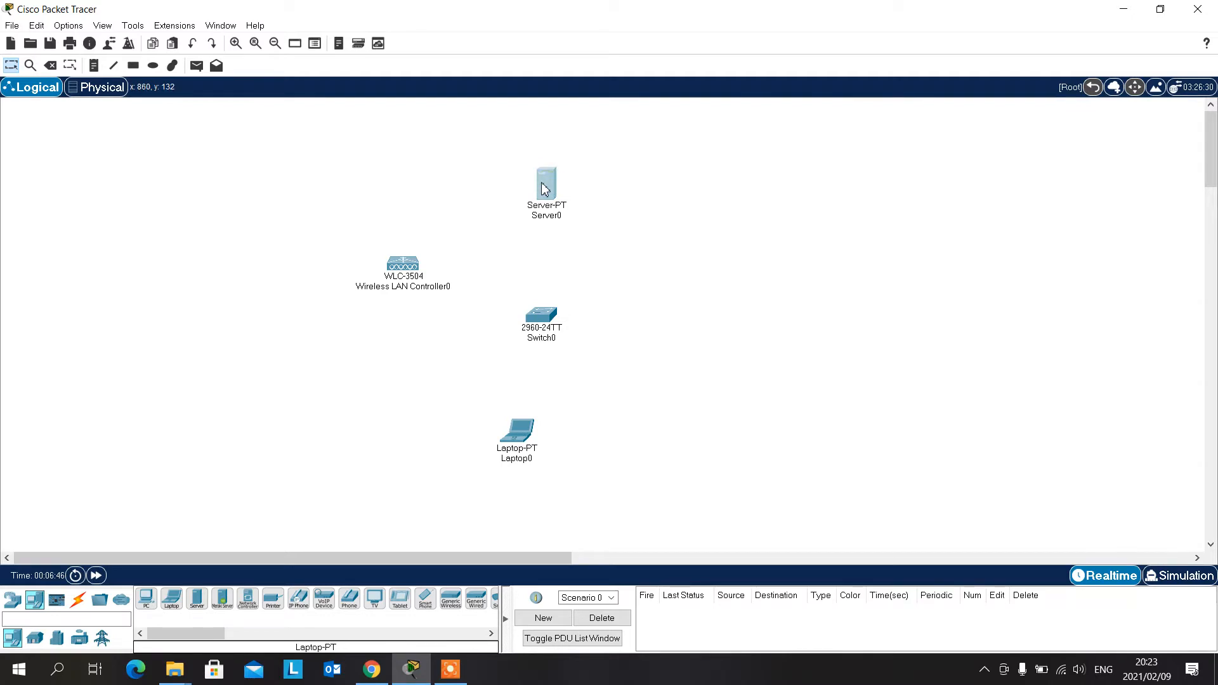
pyautogui.moveTo(549, 104); pyautogui.dragTo(767, 102)
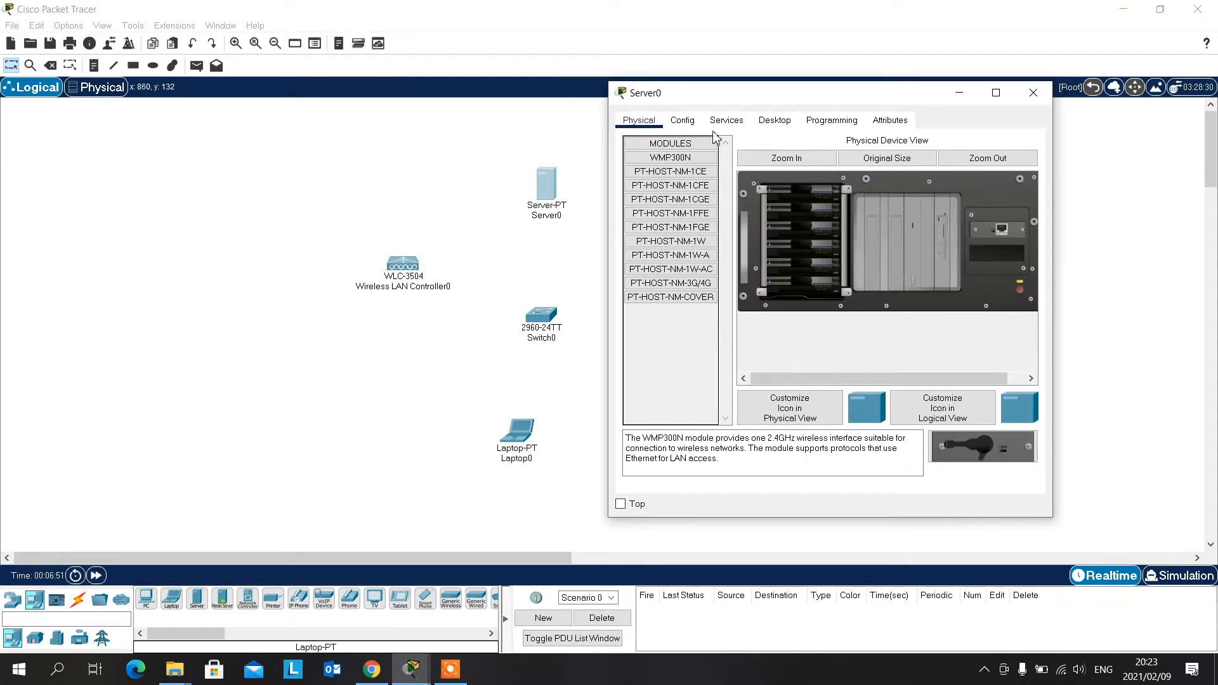
pyautogui.click(684, 121)
pyautogui.click(844, 257)
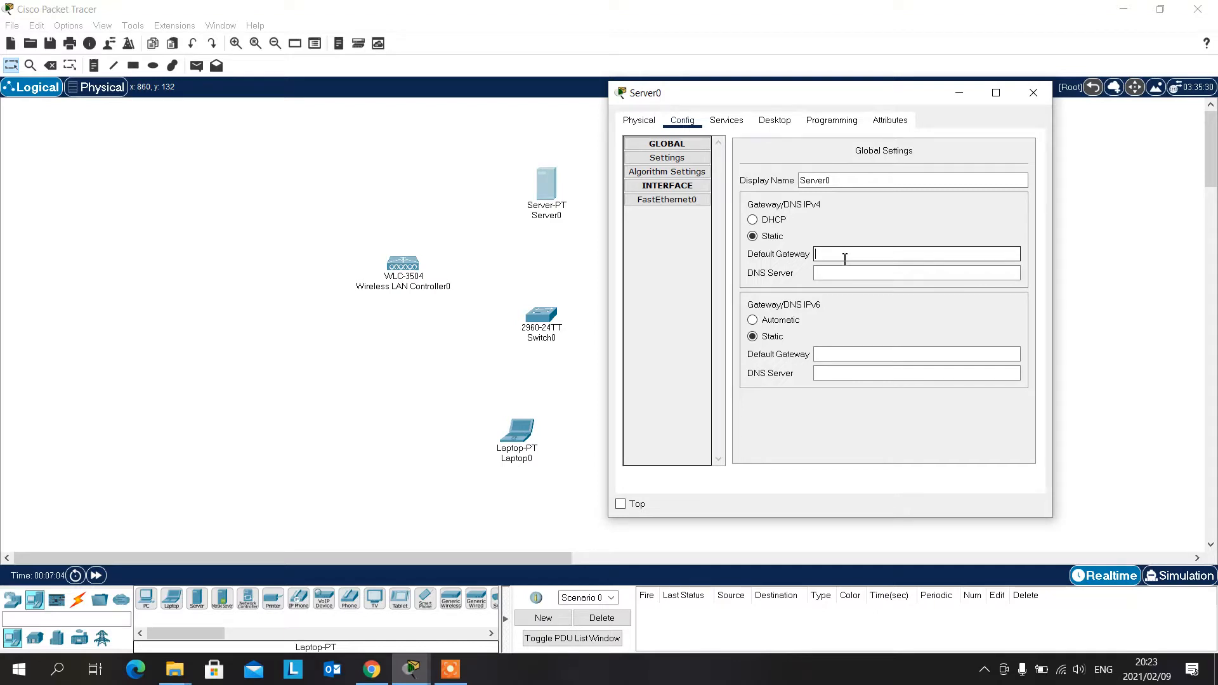
pyautogui.write('10.0.0.')
pyautogui.write('10')
pyautogui.press('Tab')
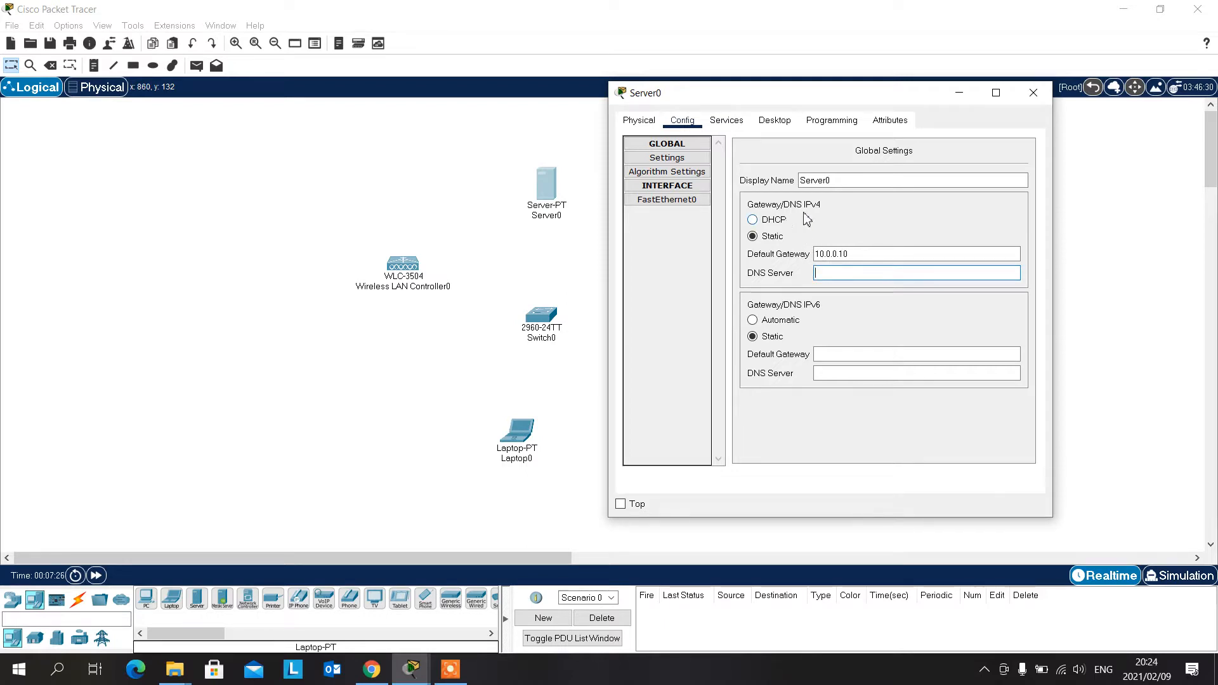
pyautogui.click(684, 201)
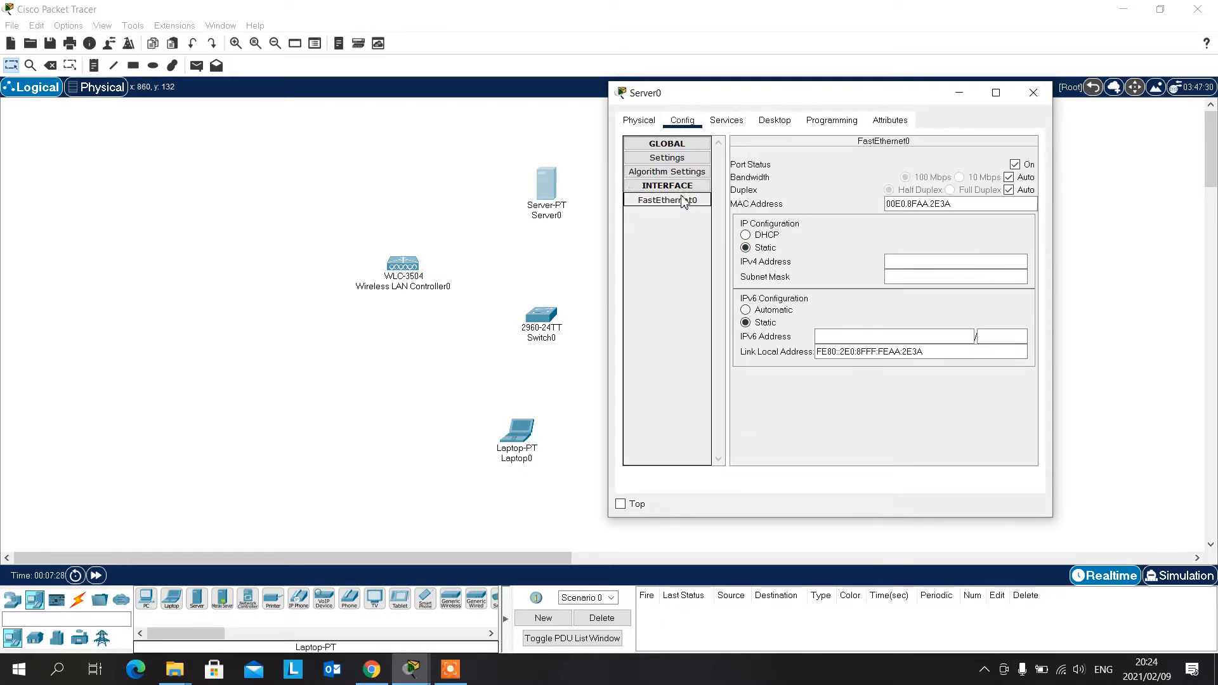
pyautogui.click(895, 261)
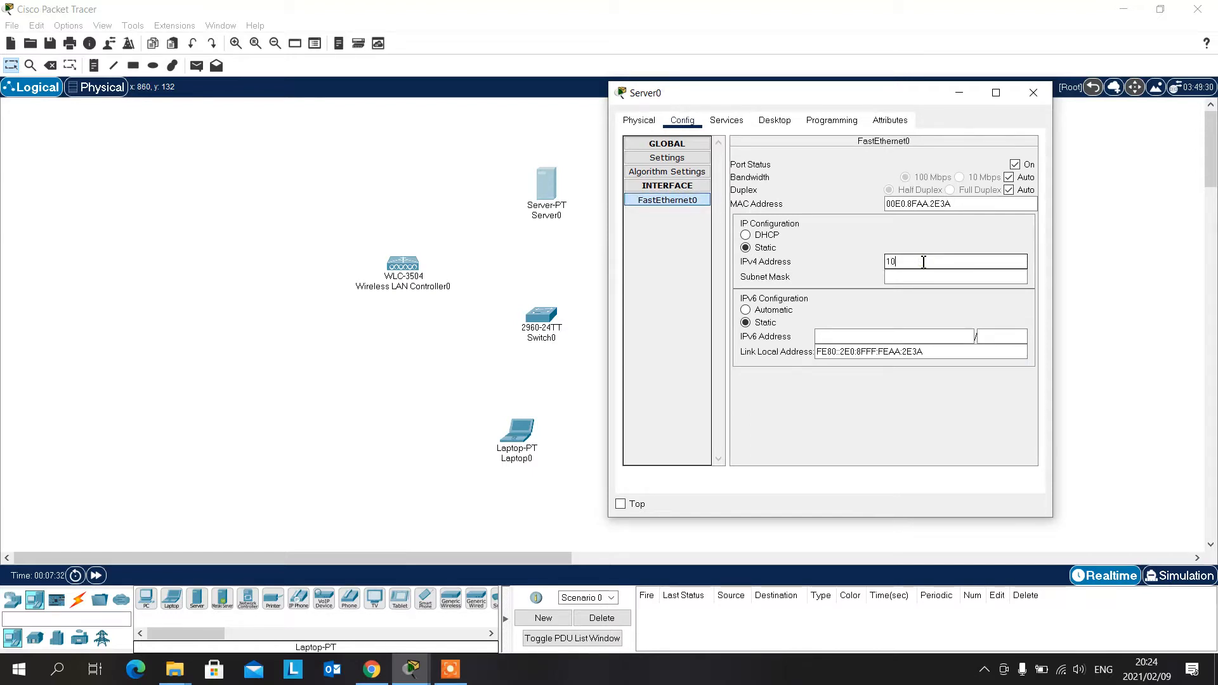
pyautogui.write('10')
pyautogui.click(681, 160)
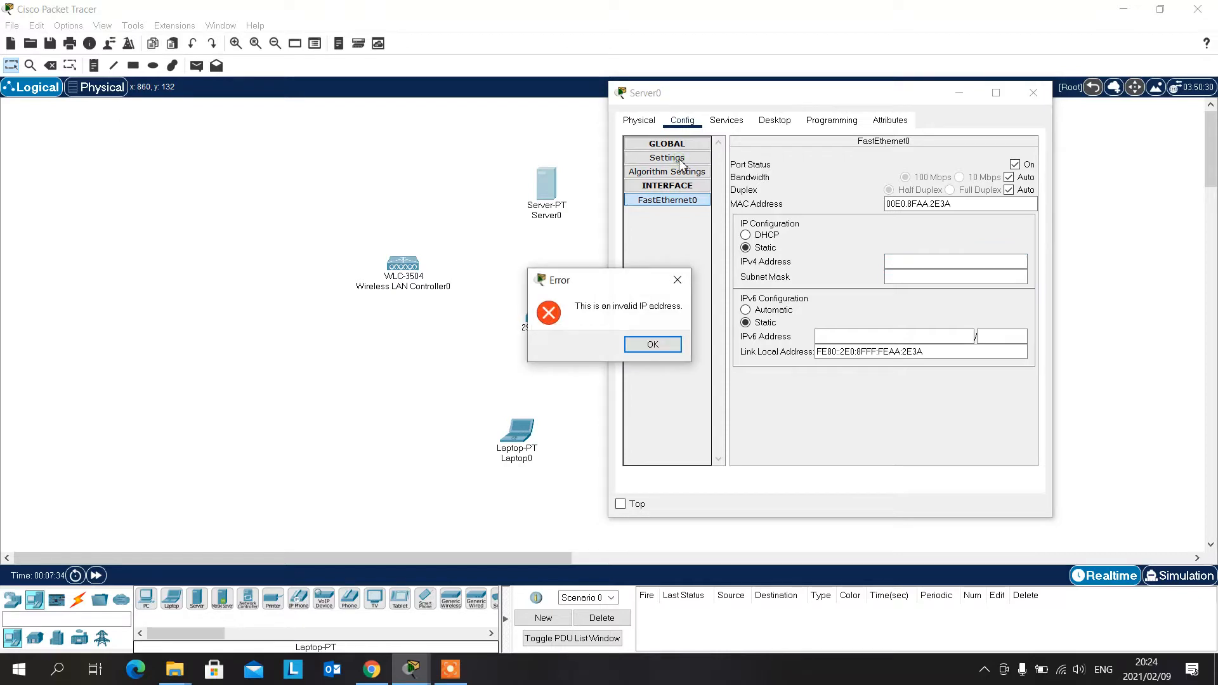
pyautogui.click(655, 345)
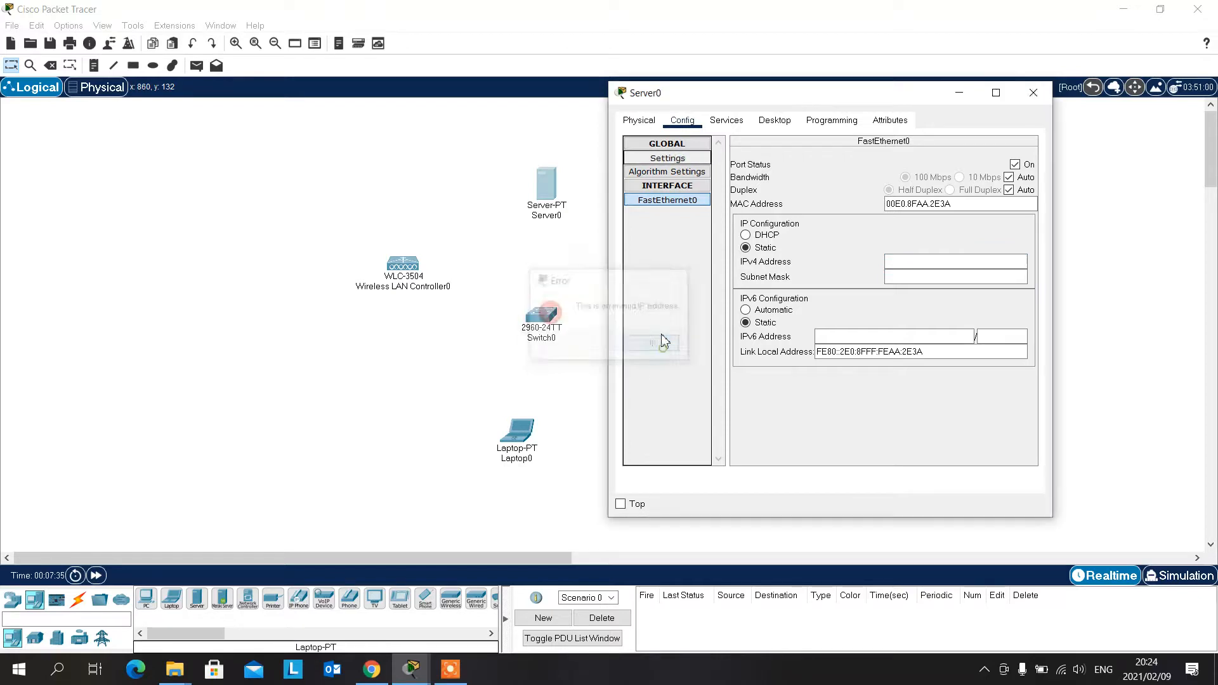
# - Clear the server's IPv4 default gateway and close its configuration window
pyautogui.click(682, 158)
pyautogui.moveTo(868, 255); pyautogui.dragTo(816, 258)
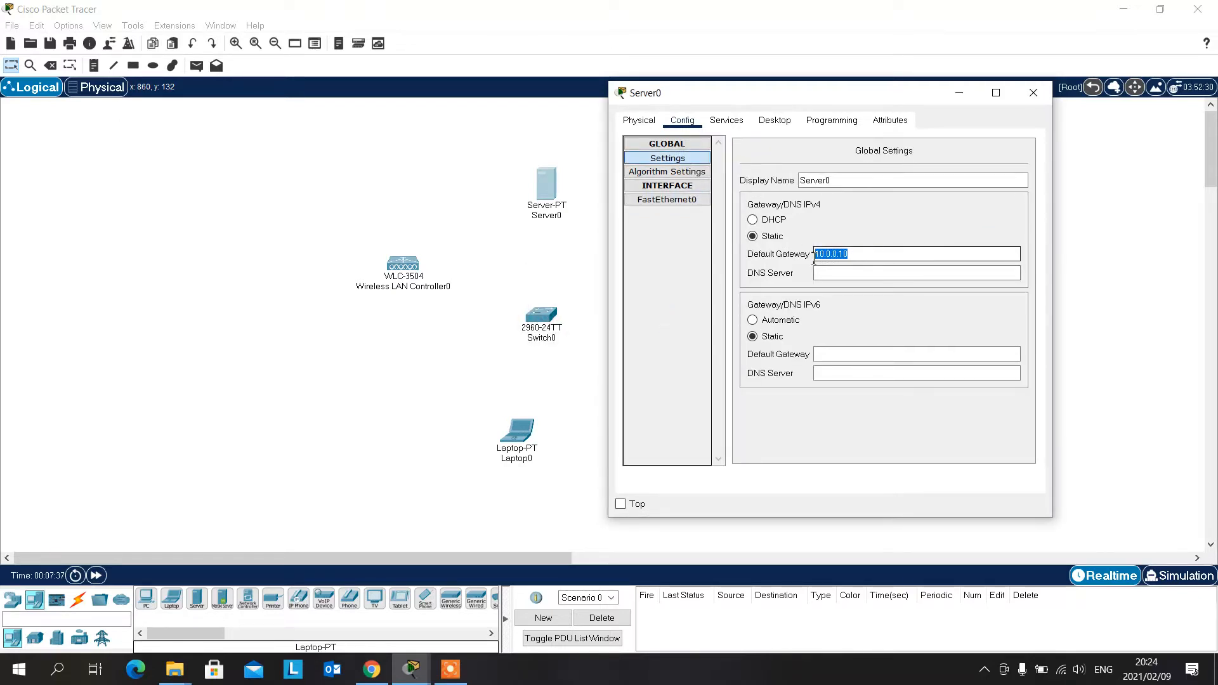
pyautogui.press('BackSpace')
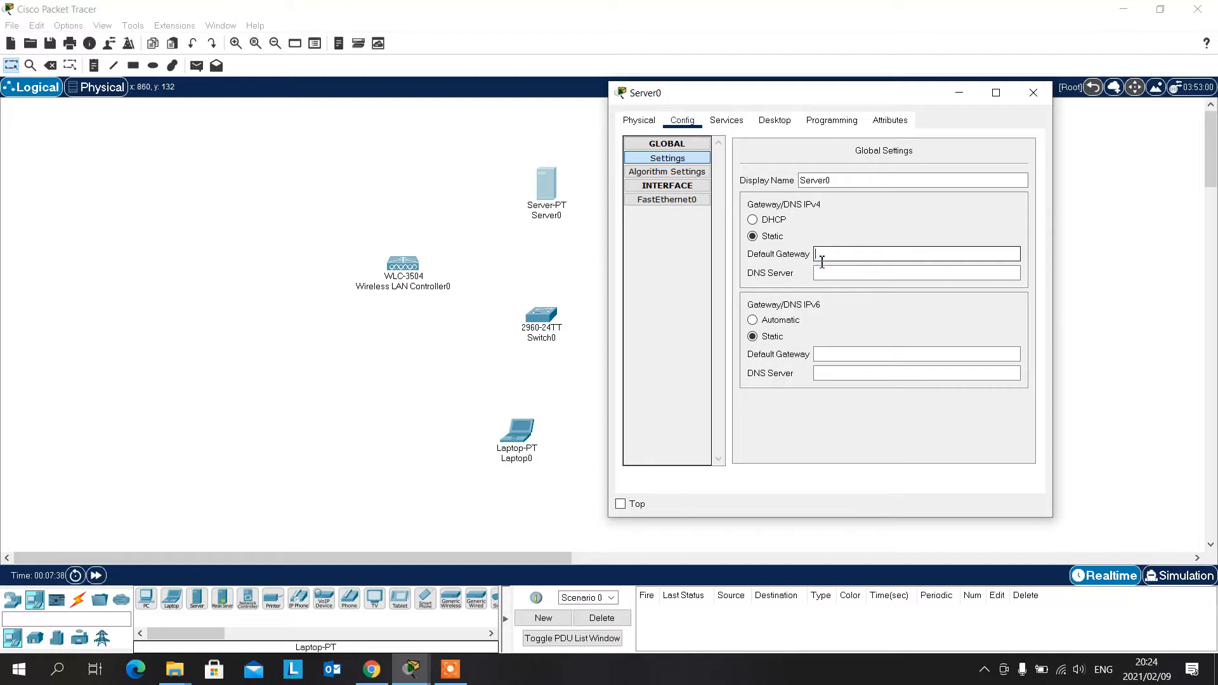
pyautogui.click(682, 200)
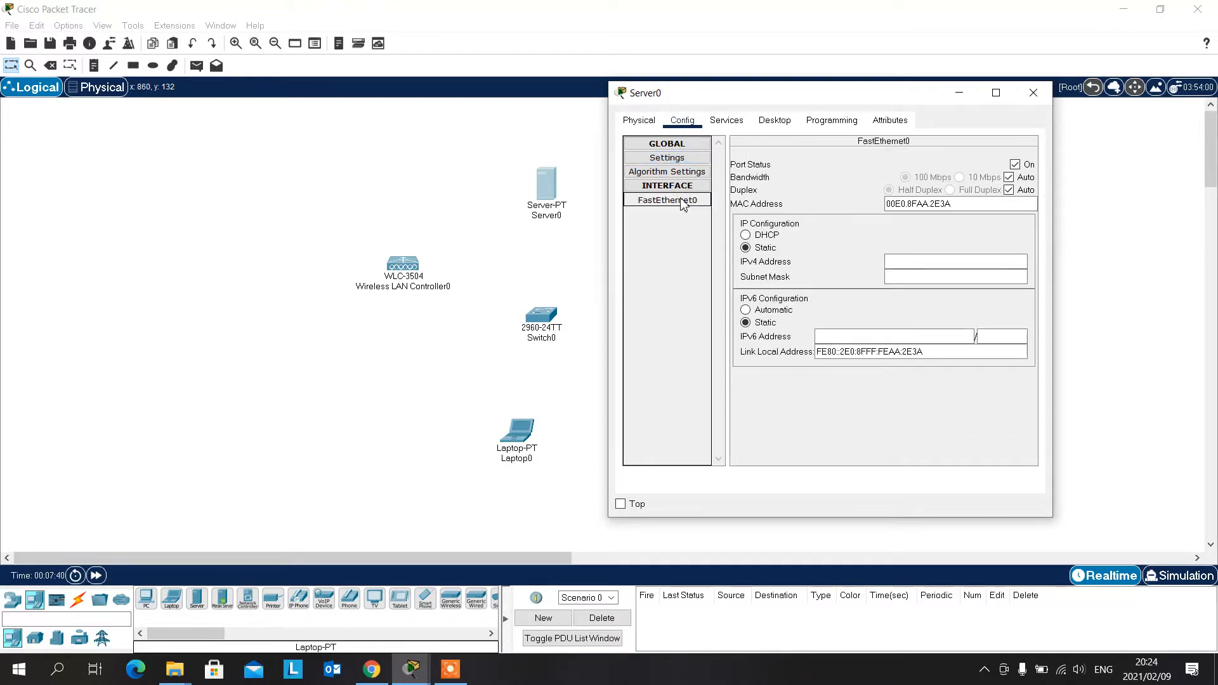
pyautogui.click(1034, 93)
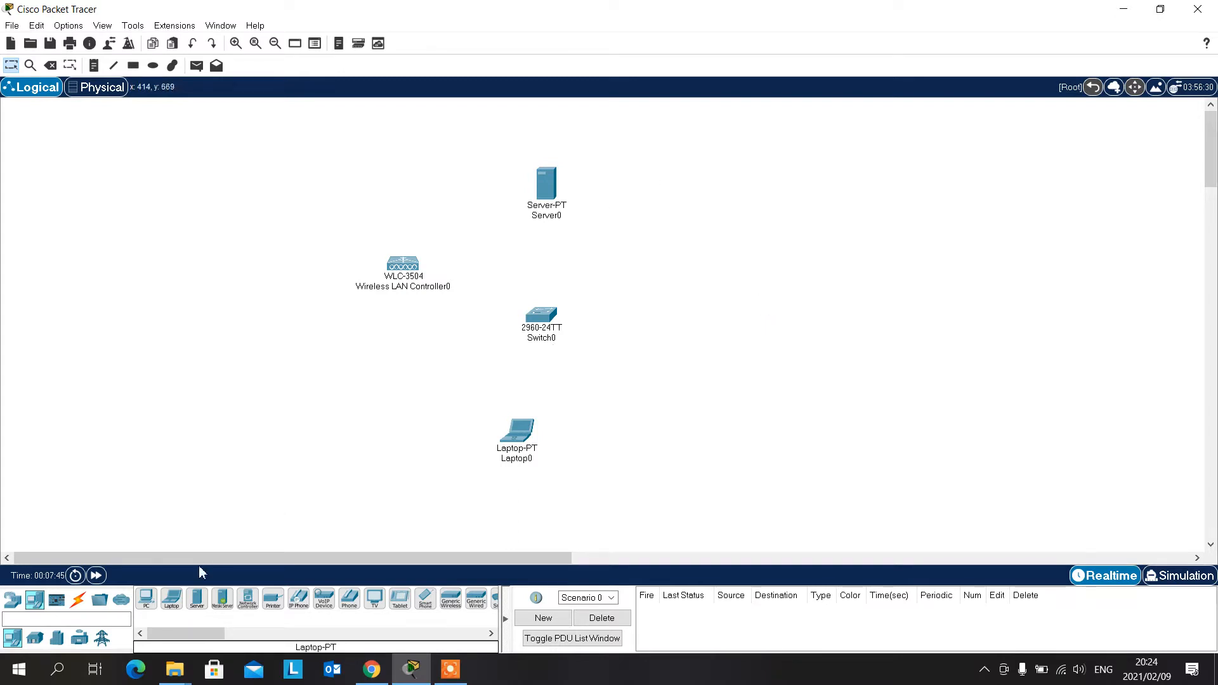
# - Cable the server to the 2960 switch with an automatically chosen connection type
pyautogui.click(78, 602)
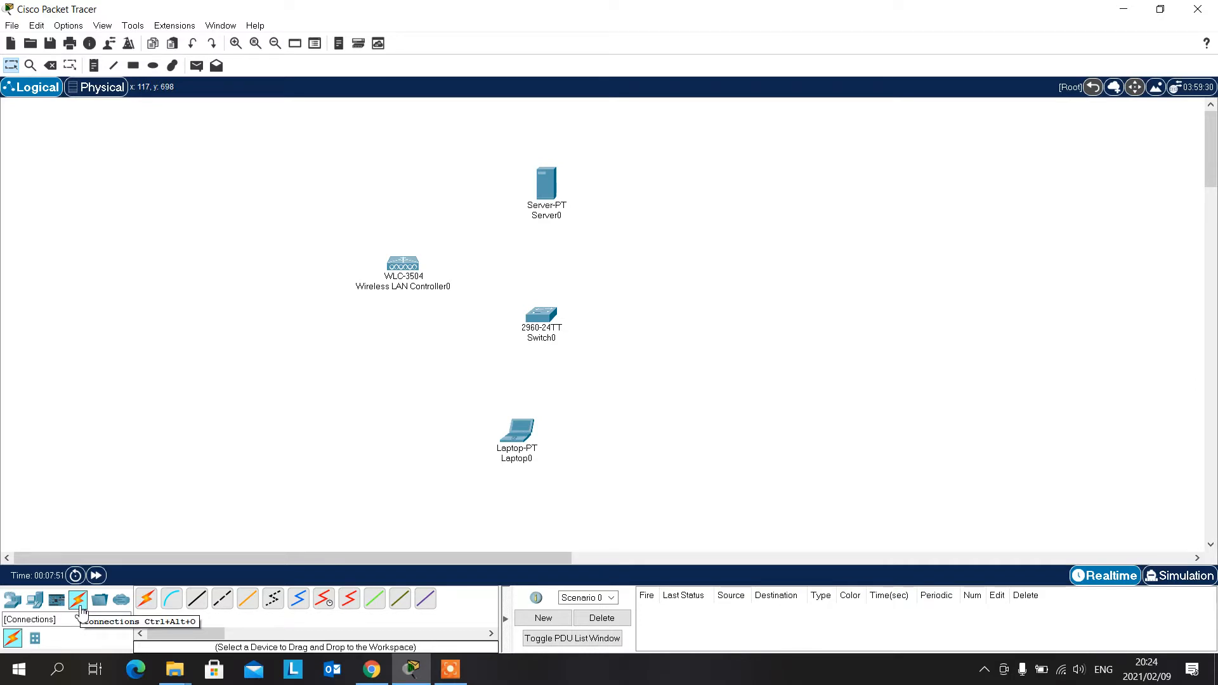
pyautogui.click(149, 602)
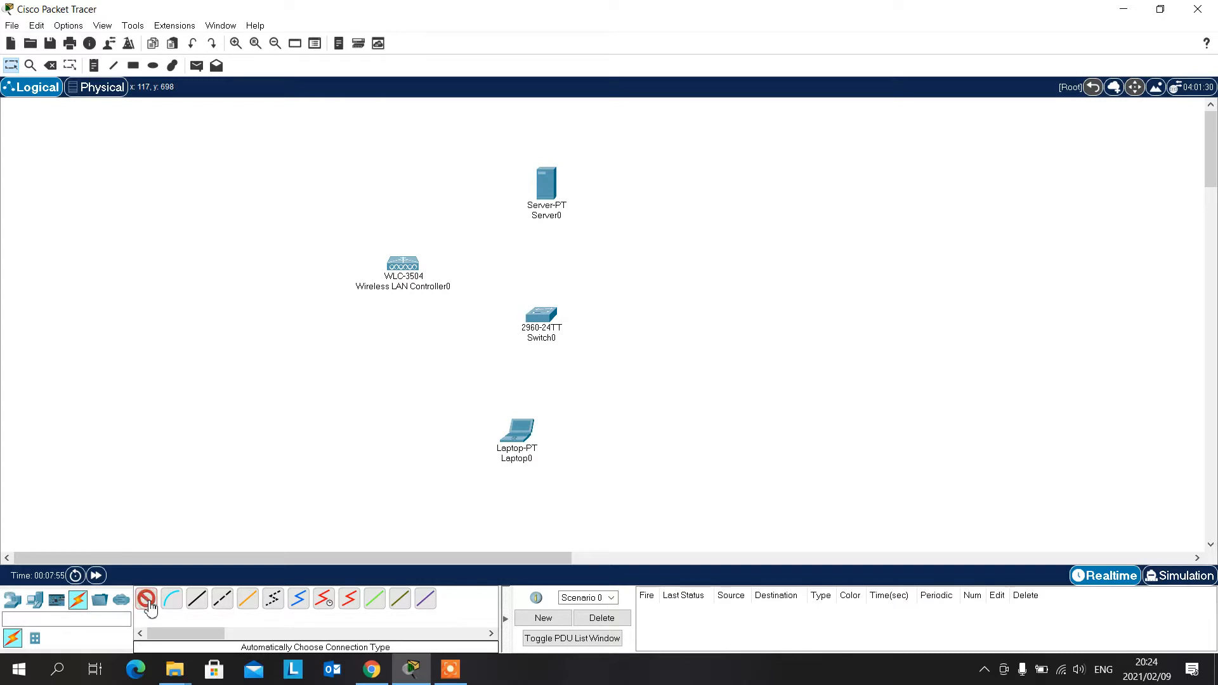
pyautogui.click(551, 193)
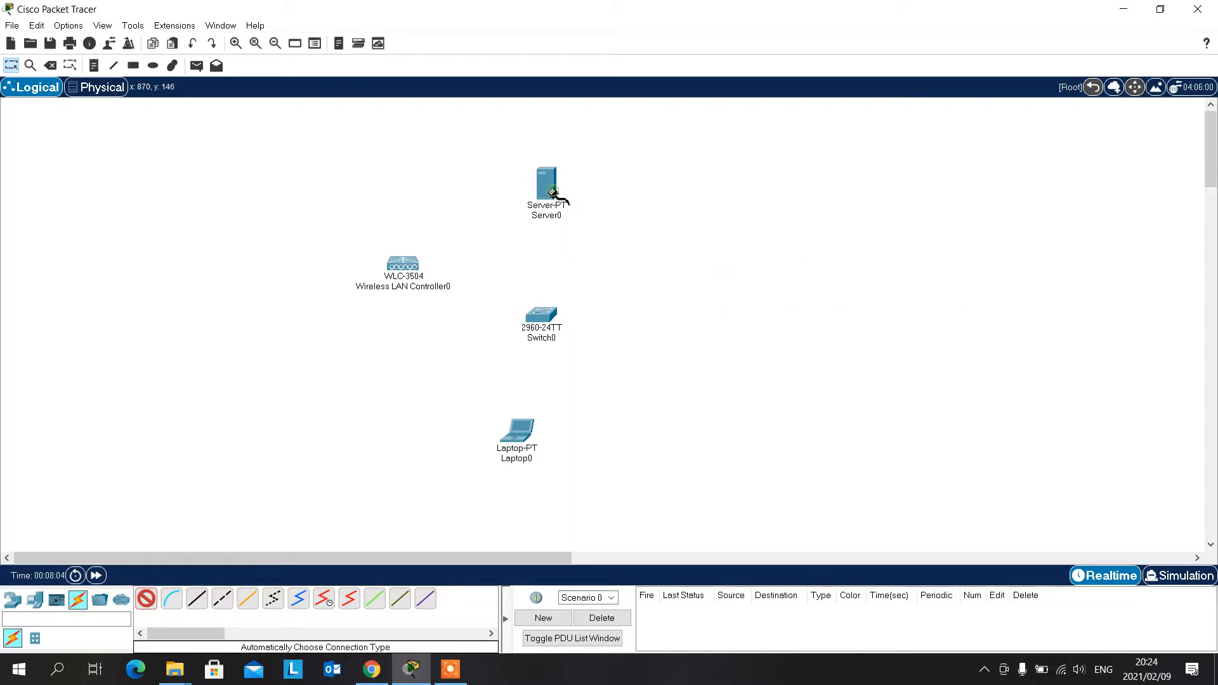
pyautogui.click(543, 315)
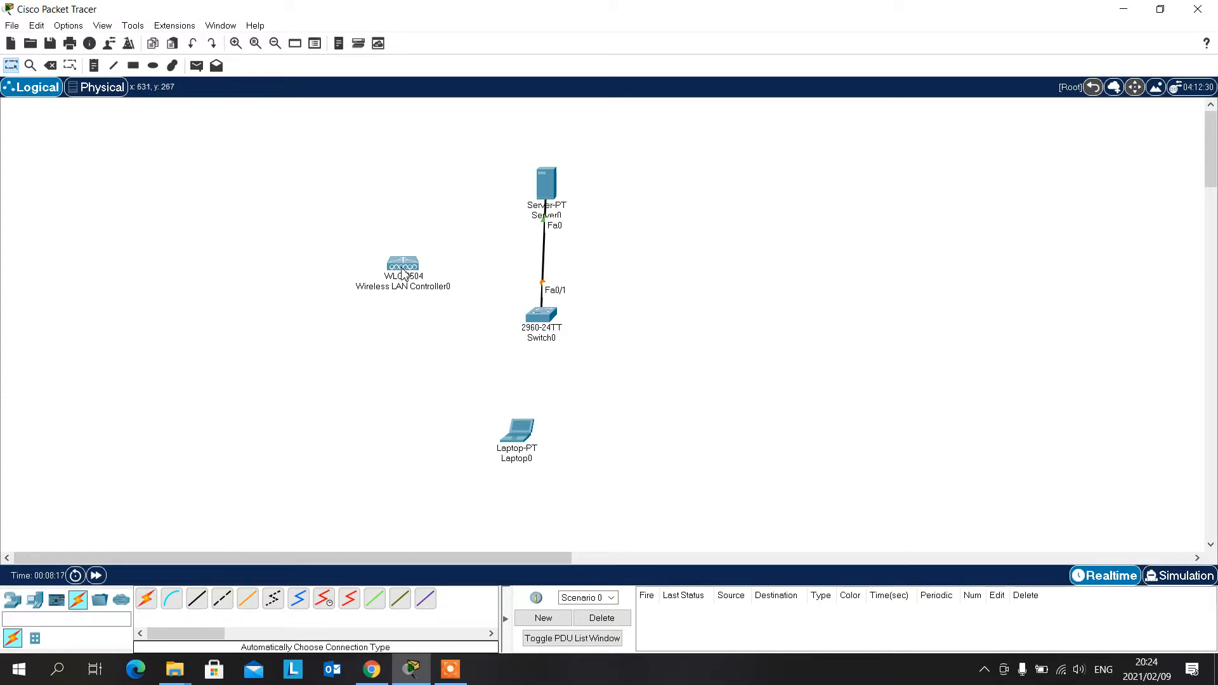
# - Connect the controller's GigabitEthernet1 to the switch's GigabitEthernet0/1 with a copper cross-over cable and move the controller farther left
pyautogui.moveTo(403, 286)
pyautogui.click(226, 603)
pyautogui.click(403, 265)
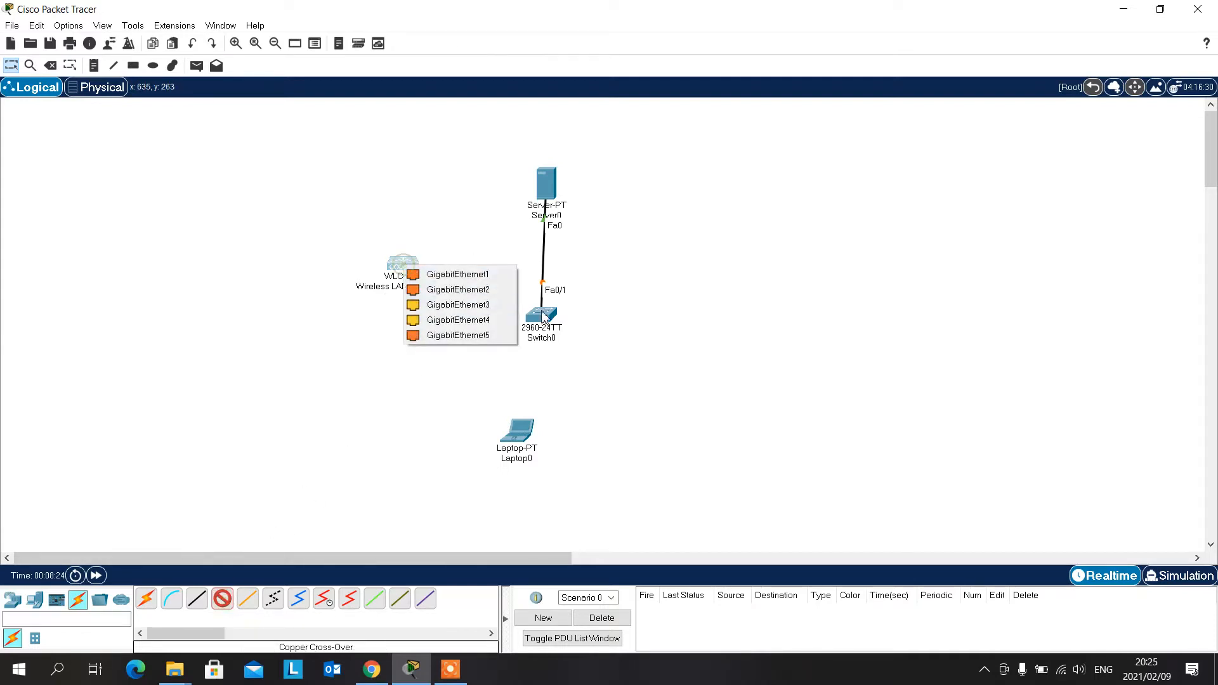
pyautogui.click(468, 275)
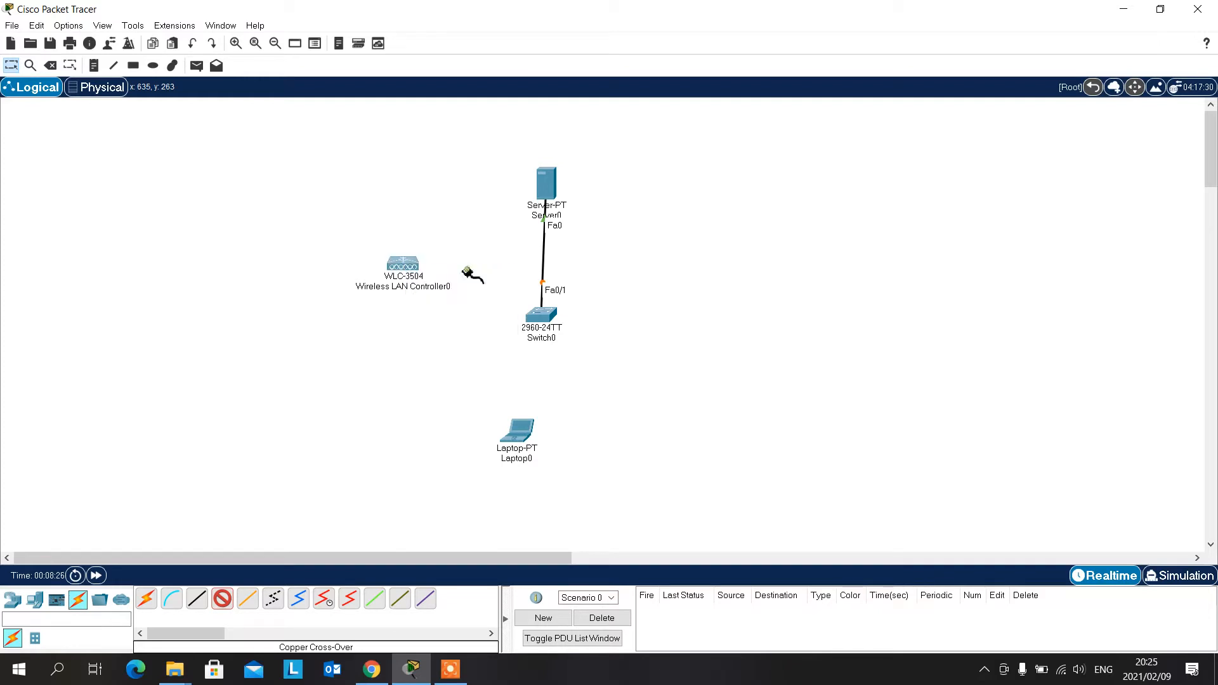
pyautogui.click(541, 316)
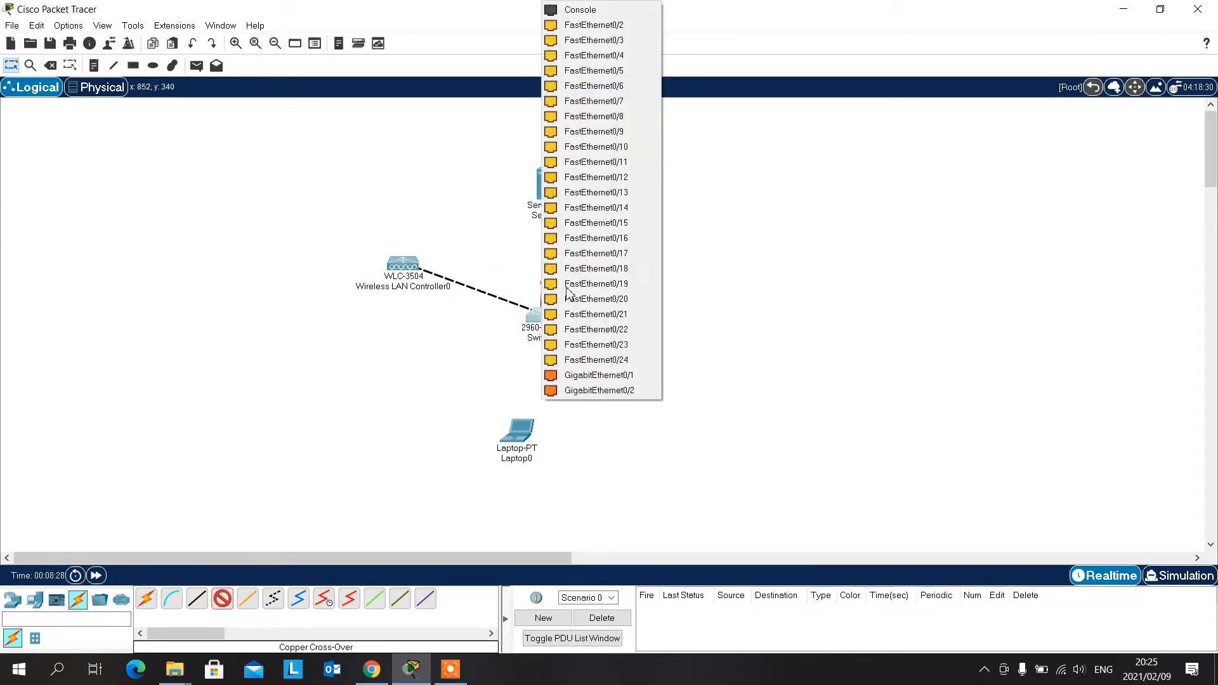
pyautogui.click(605, 379)
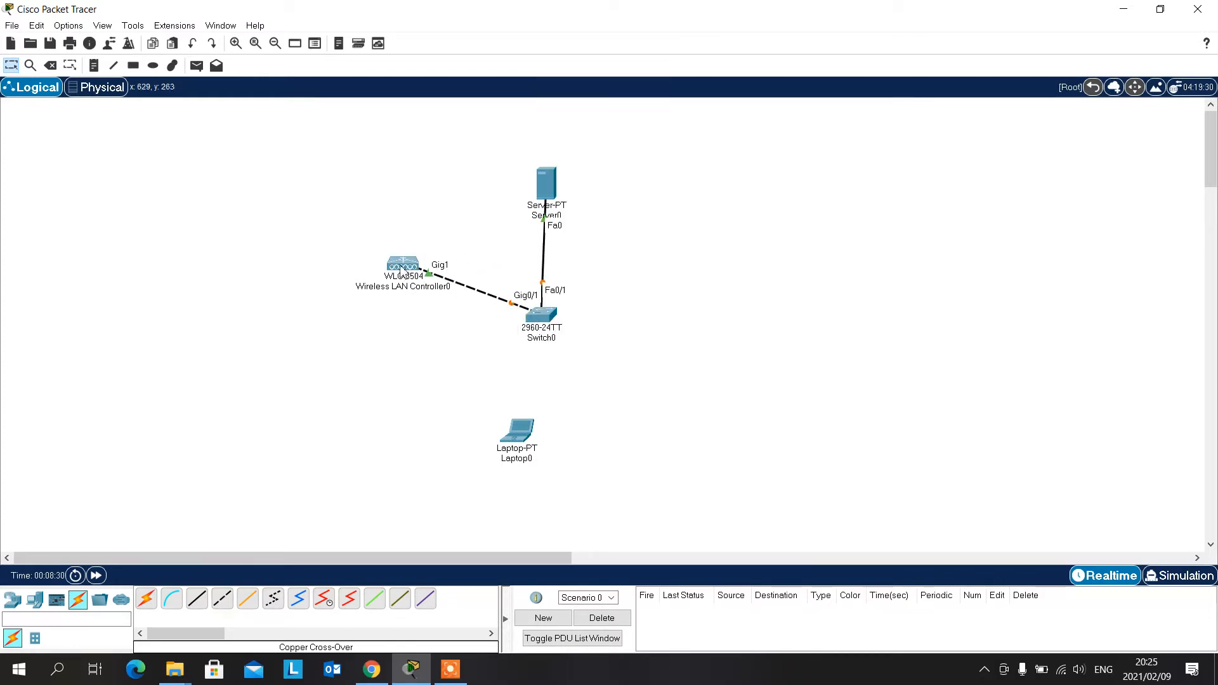
pyautogui.moveTo(404, 270); pyautogui.dragTo(325, 267)
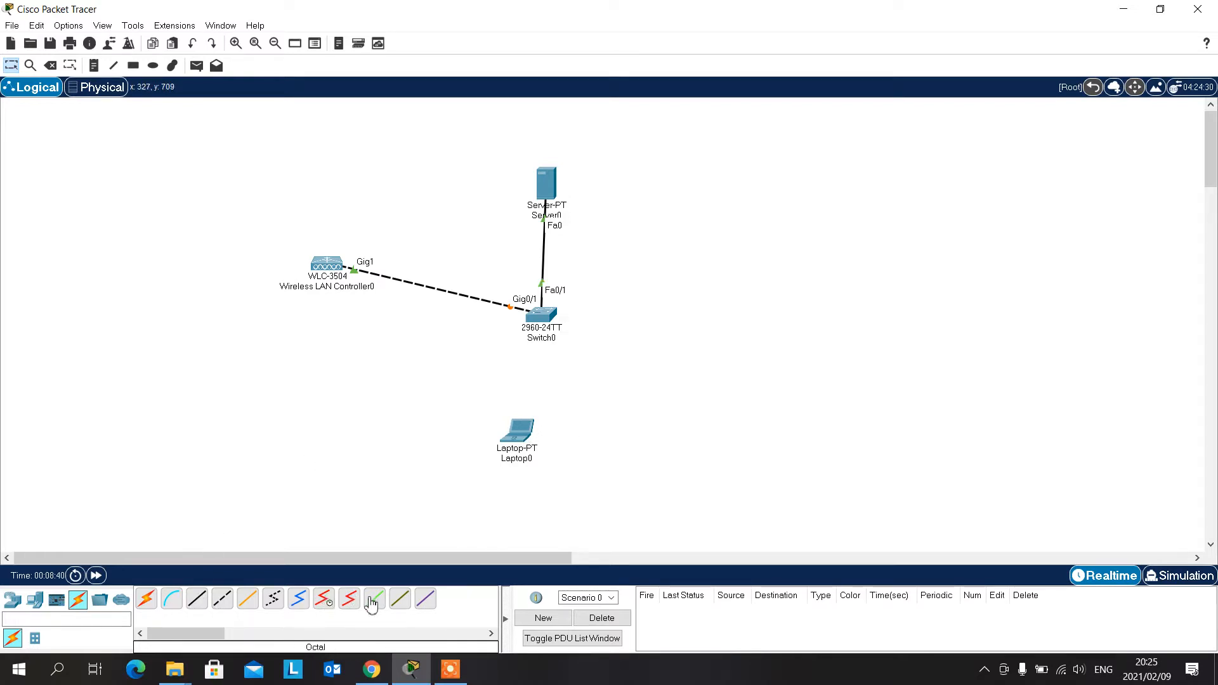
# - Cable the laptop to the switch with an automatically chosen connection type and shift the laptop slightly to line it up
pyautogui.click(150, 609)
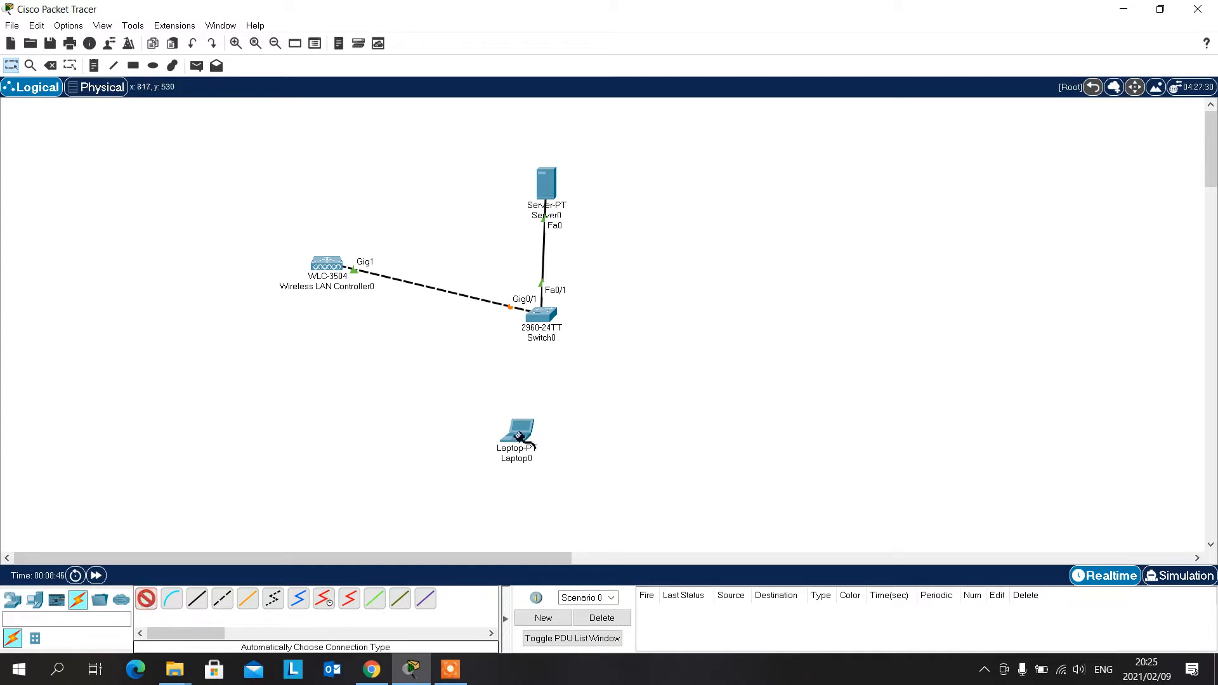
pyautogui.click(521, 436)
pyautogui.click(545, 316)
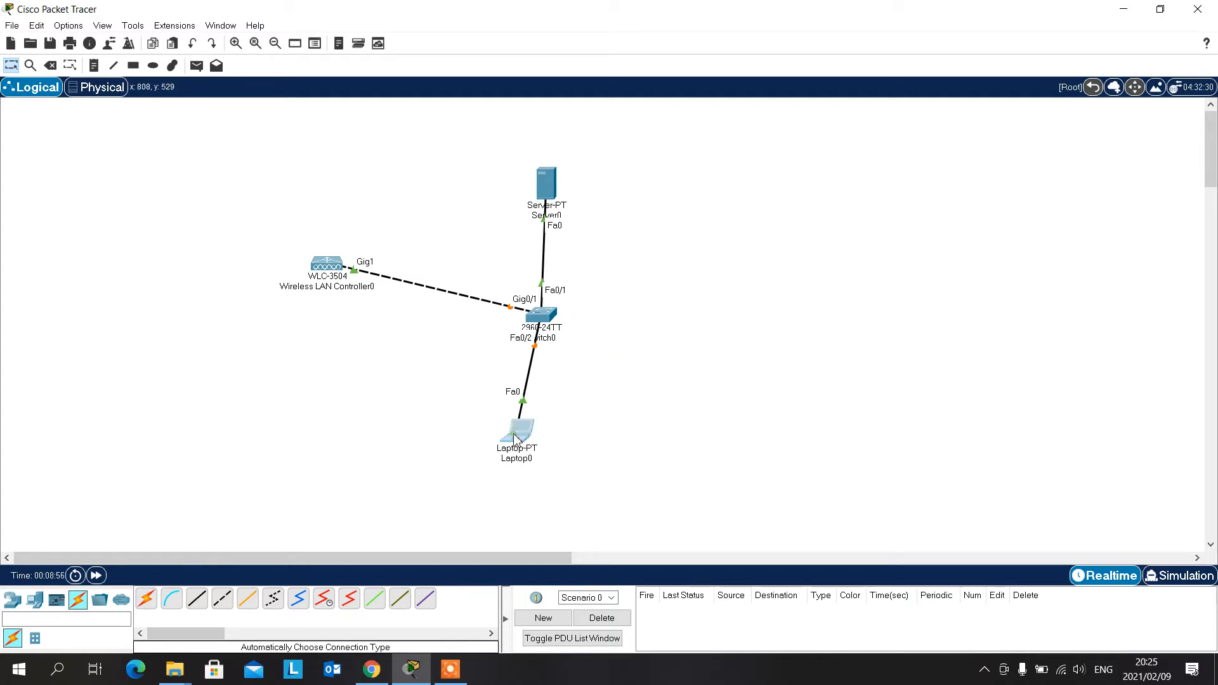
pyautogui.moveTo(514, 438); pyautogui.dragTo(523, 444)
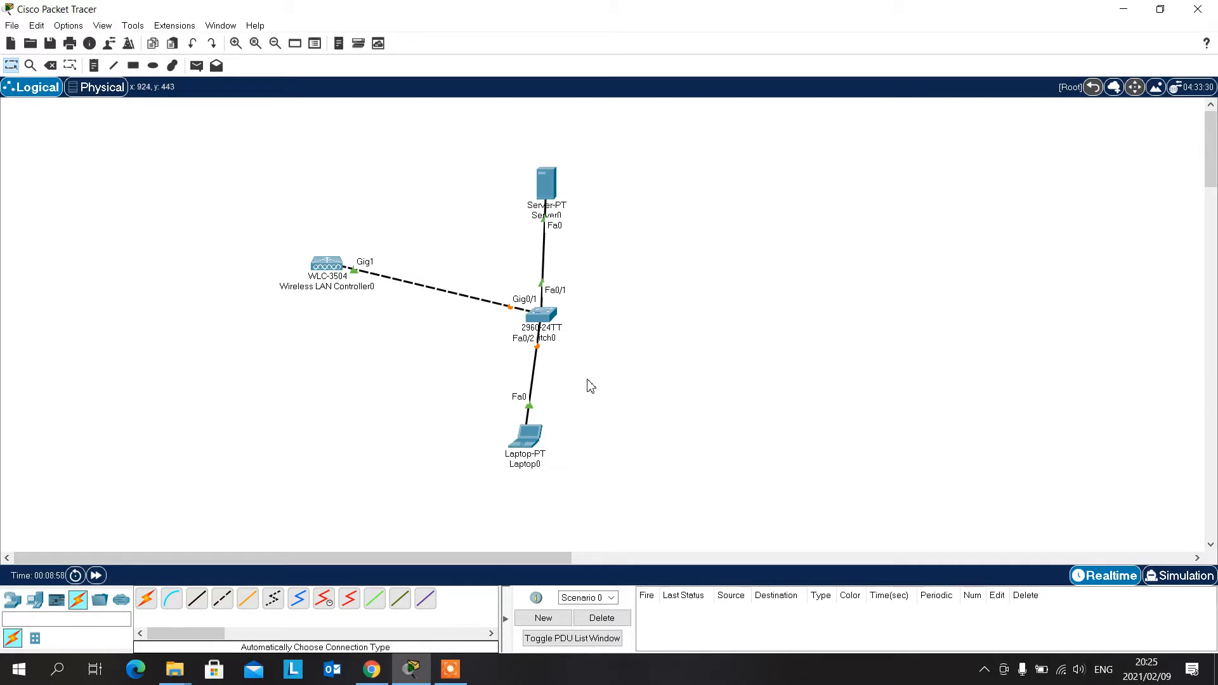
# - Give the server's FastEthernet0 interface the static IPv4 address 10.0.0.10 with subnet mask 255.0.0.0
pyautogui.click(550, 184)
pyautogui.moveTo(603, 118); pyautogui.dragTo(799, 88)
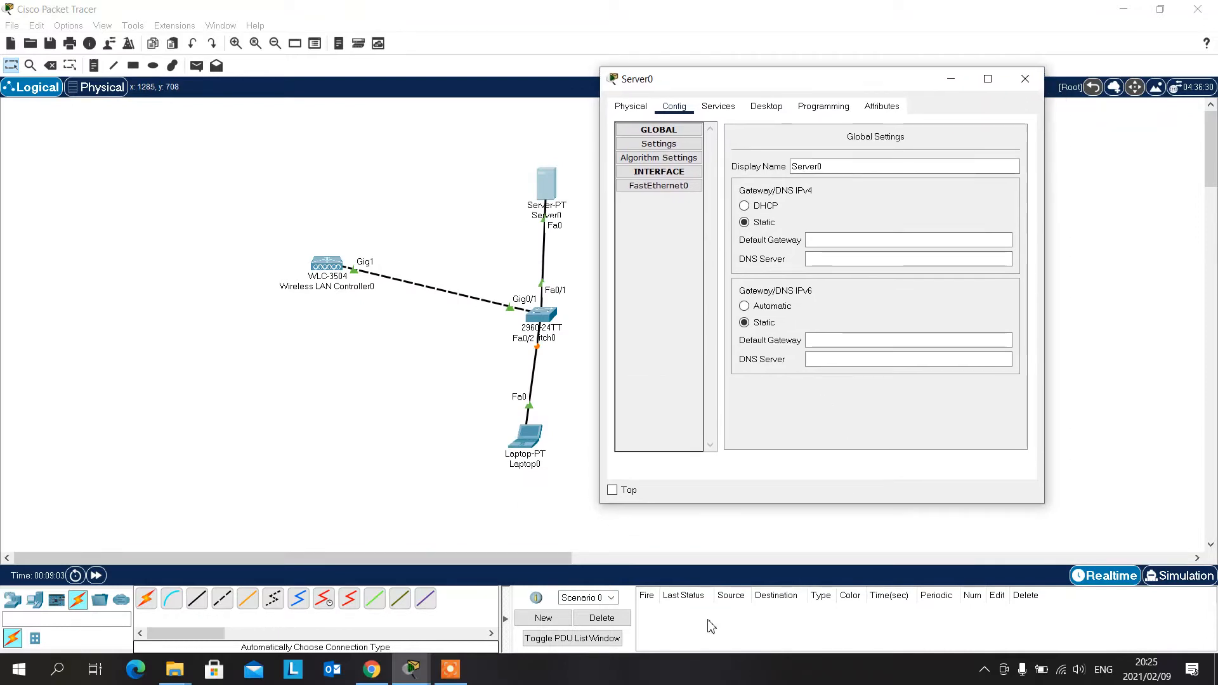
pyautogui.click(446, 677)
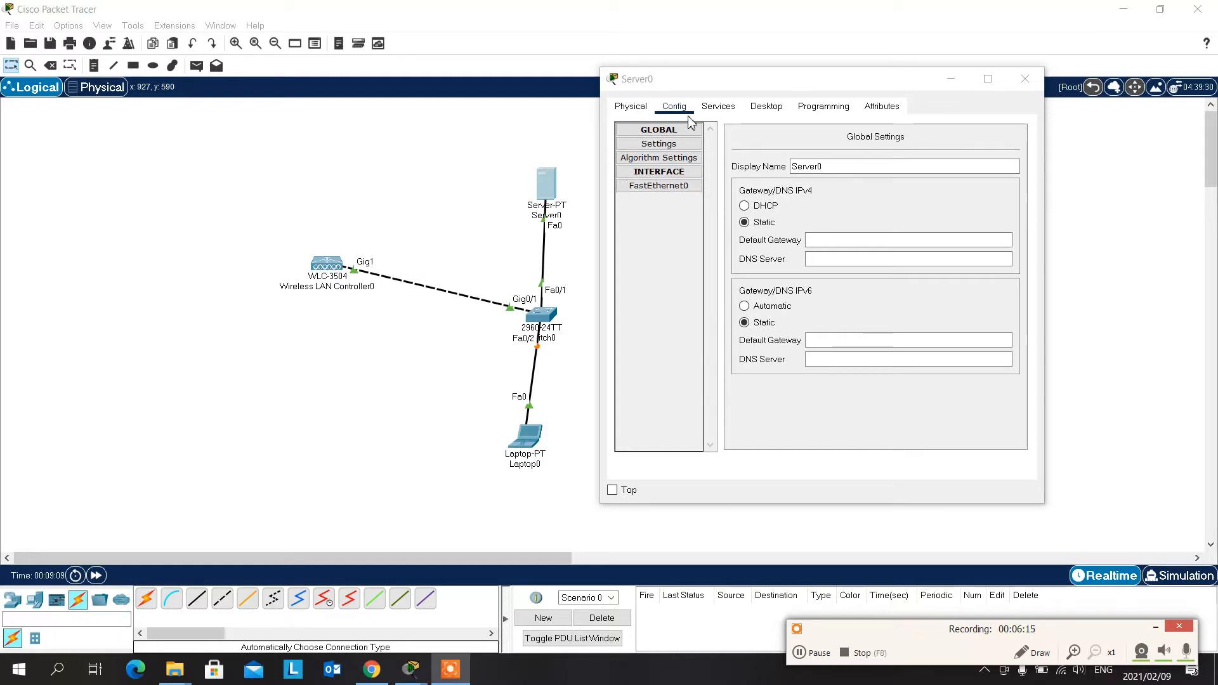
pyautogui.click(673, 191)
pyautogui.click(673, 194)
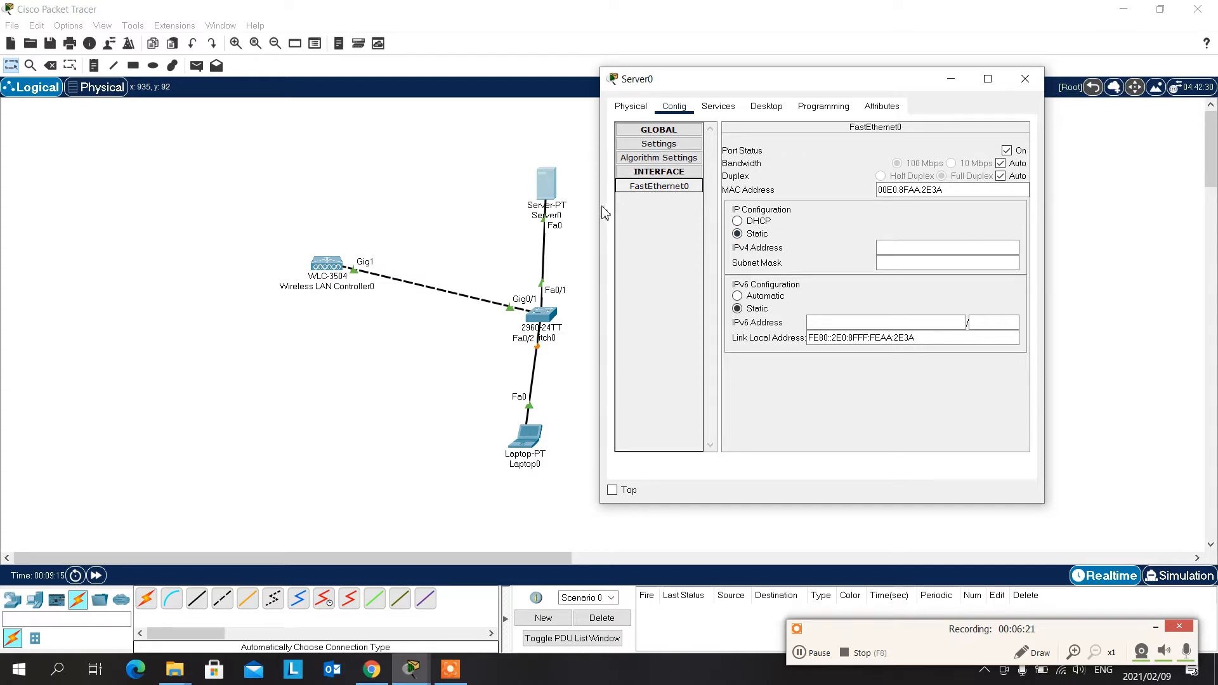
pyautogui.click(902, 248)
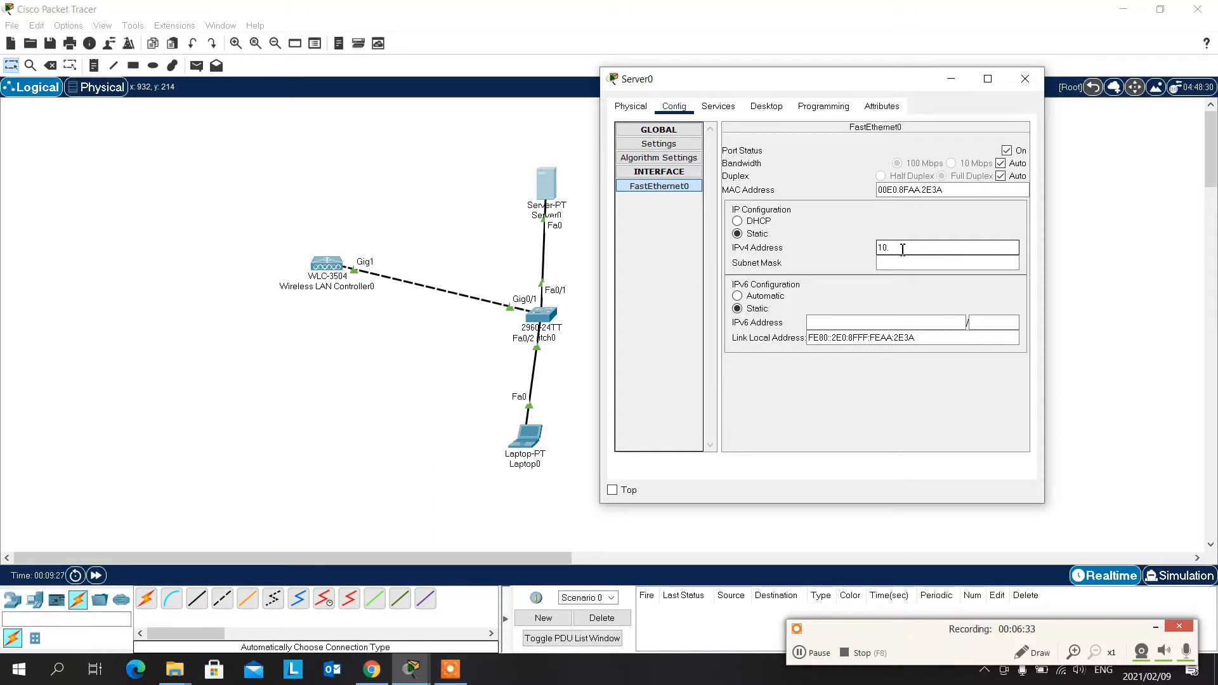
pyautogui.write('0.0.10')
pyautogui.click(923, 263)
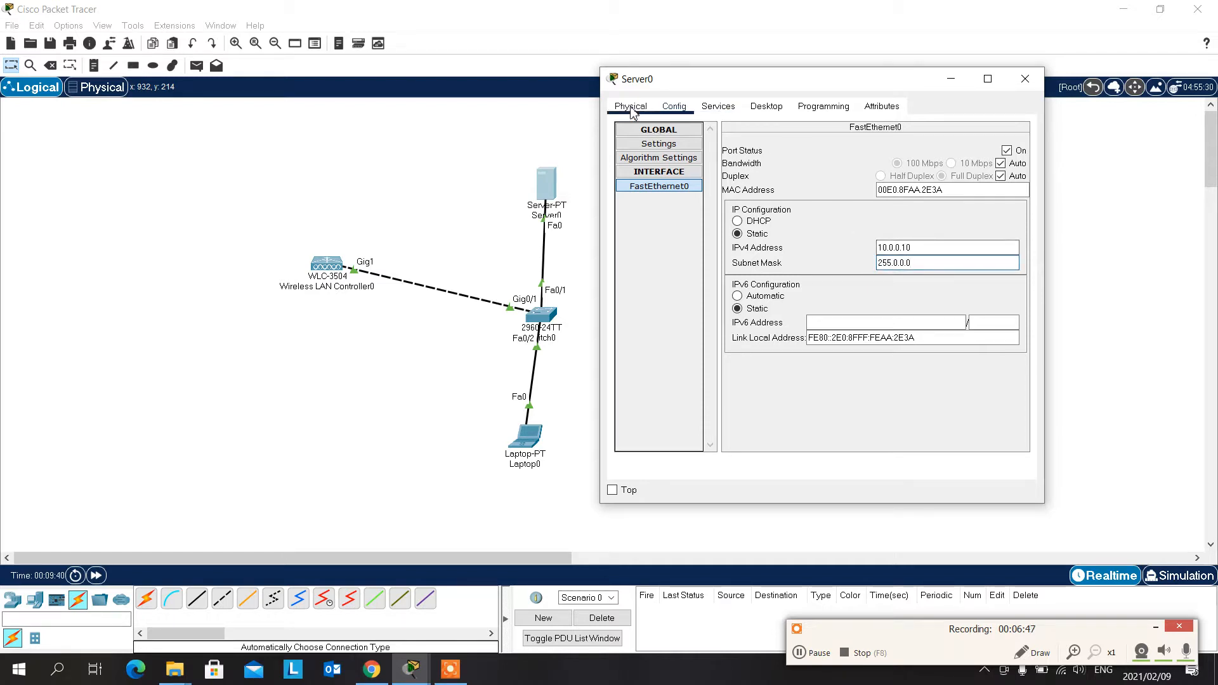
# - Turn on the server's DHCP service for FastEthernet0
pyautogui.click(718, 106)
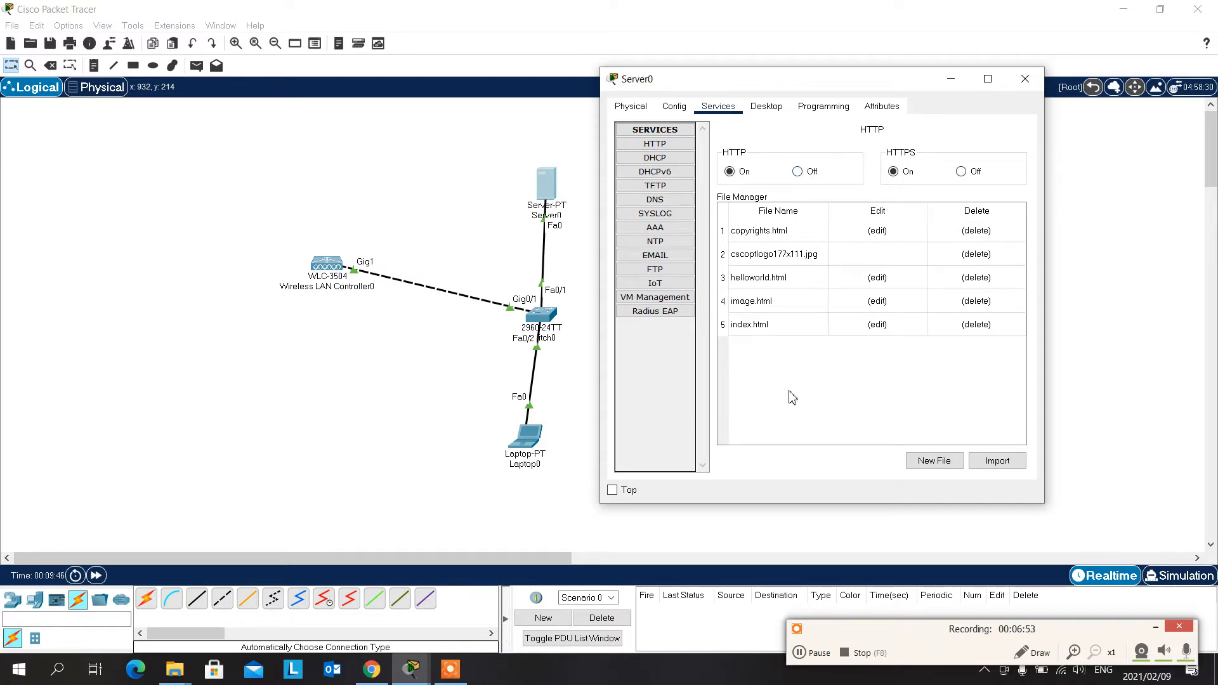
pyautogui.click(658, 158)
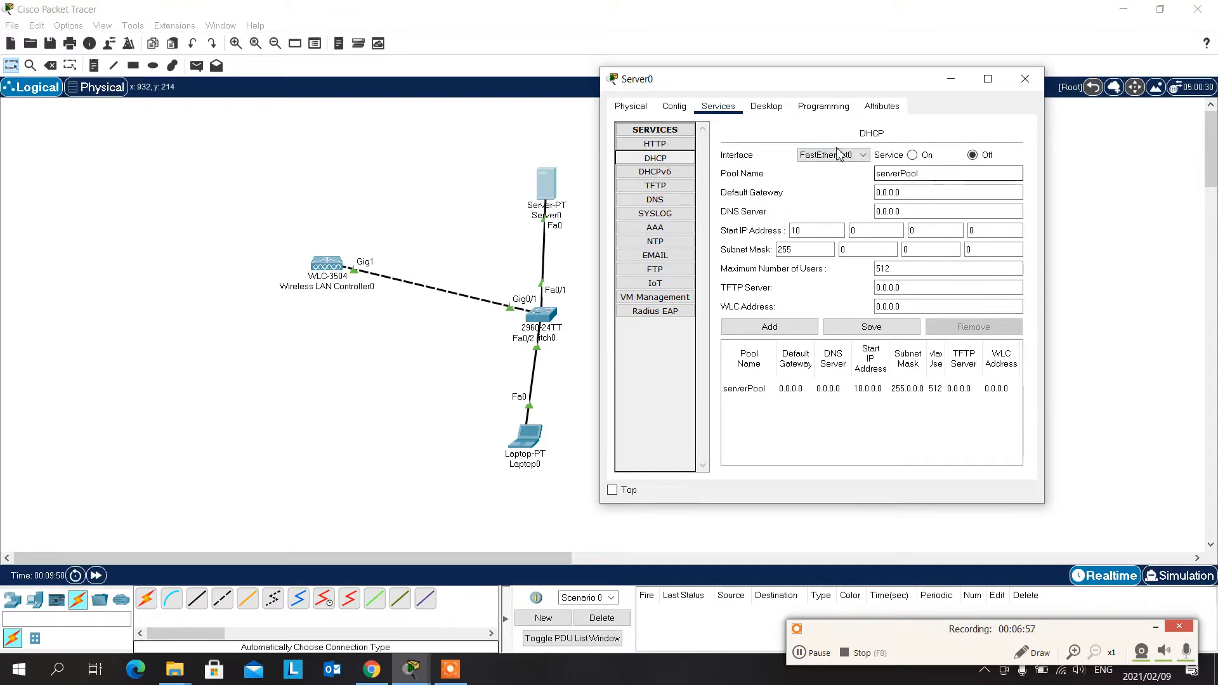
pyautogui.click(657, 145)
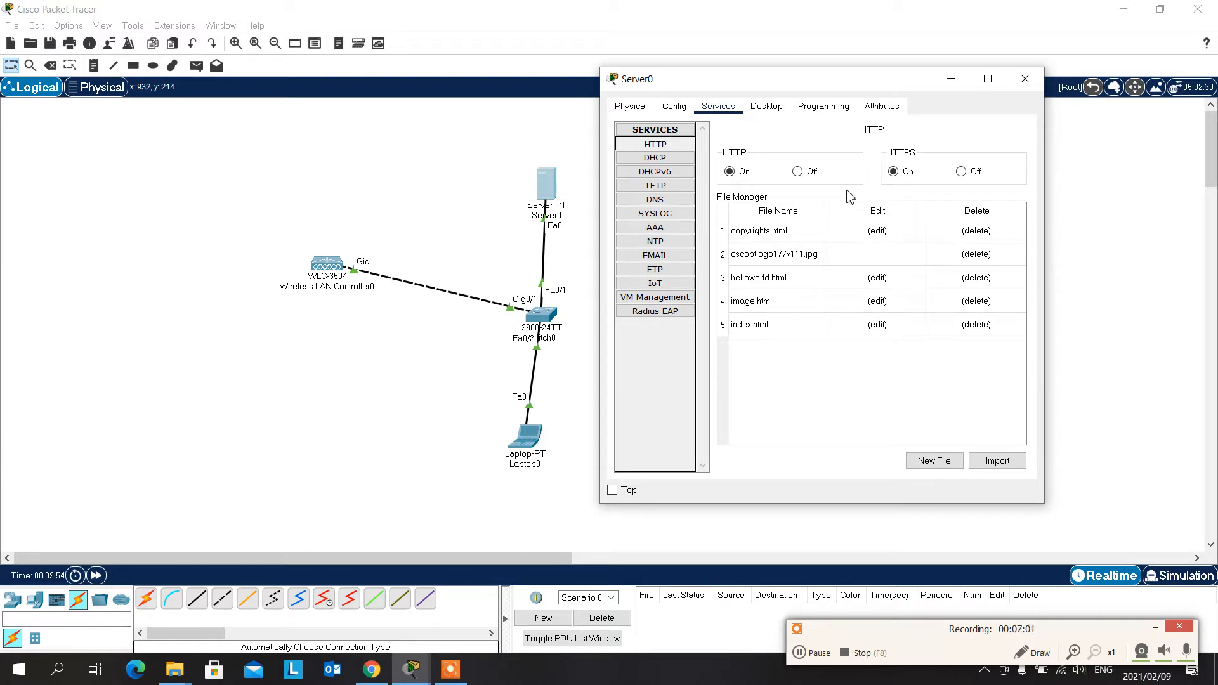
pyautogui.click(655, 158)
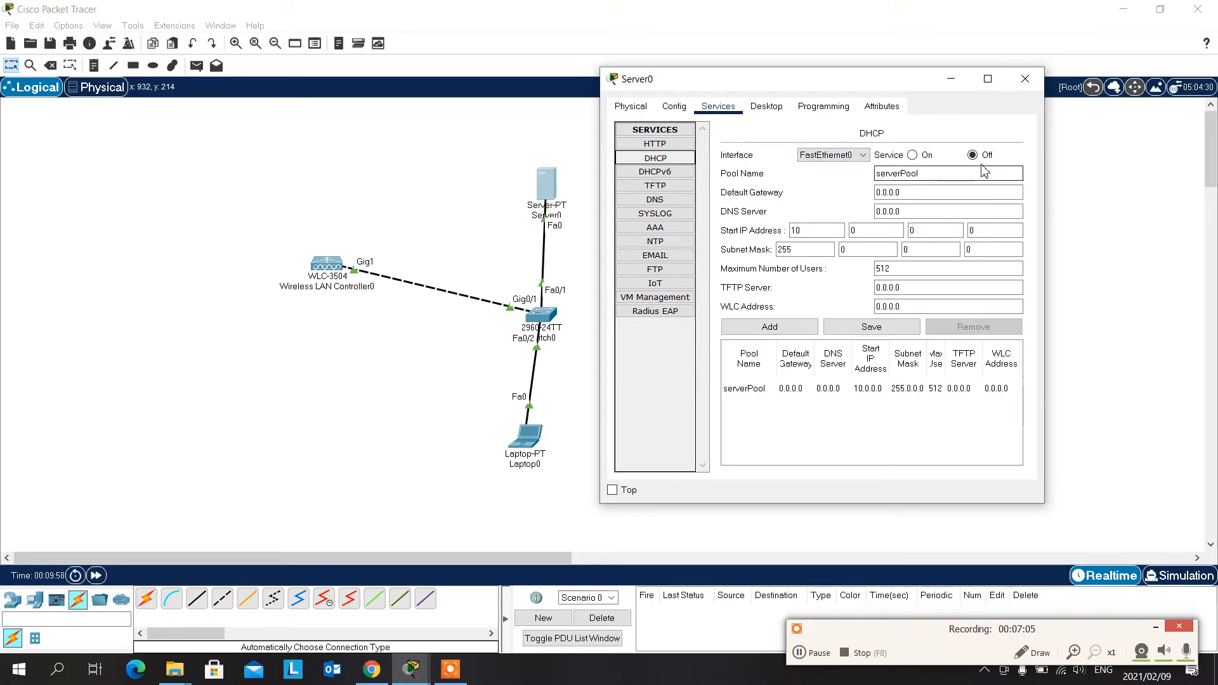
pyautogui.click(913, 156)
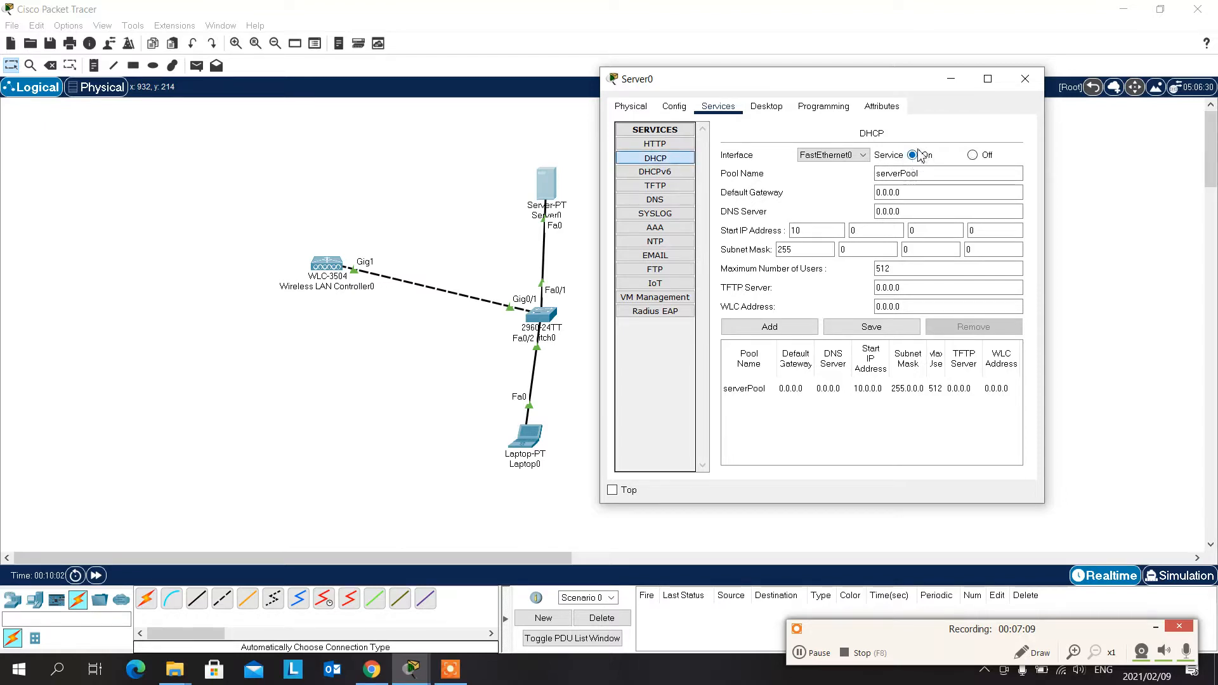
# - Set the start IP address of the DHCP pool serverPool to 10.0.0.100 and maximize the server's window
pyautogui.click(904, 194)
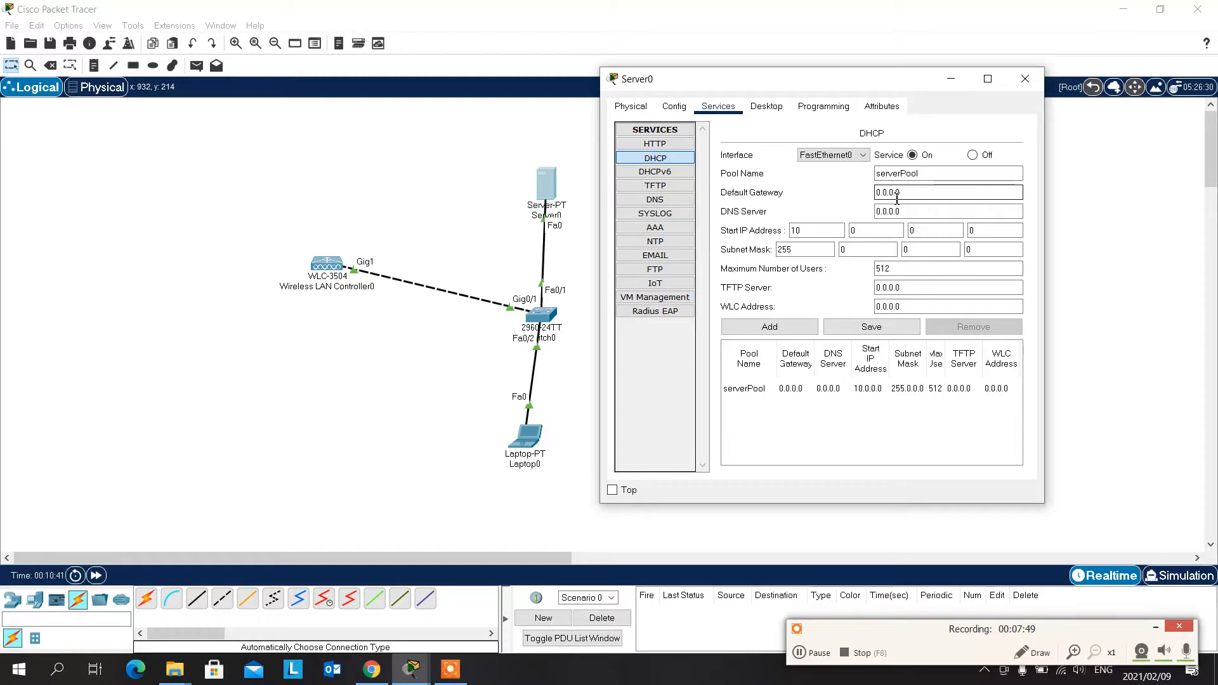
pyautogui.click(890, 174)
pyautogui.click(989, 233)
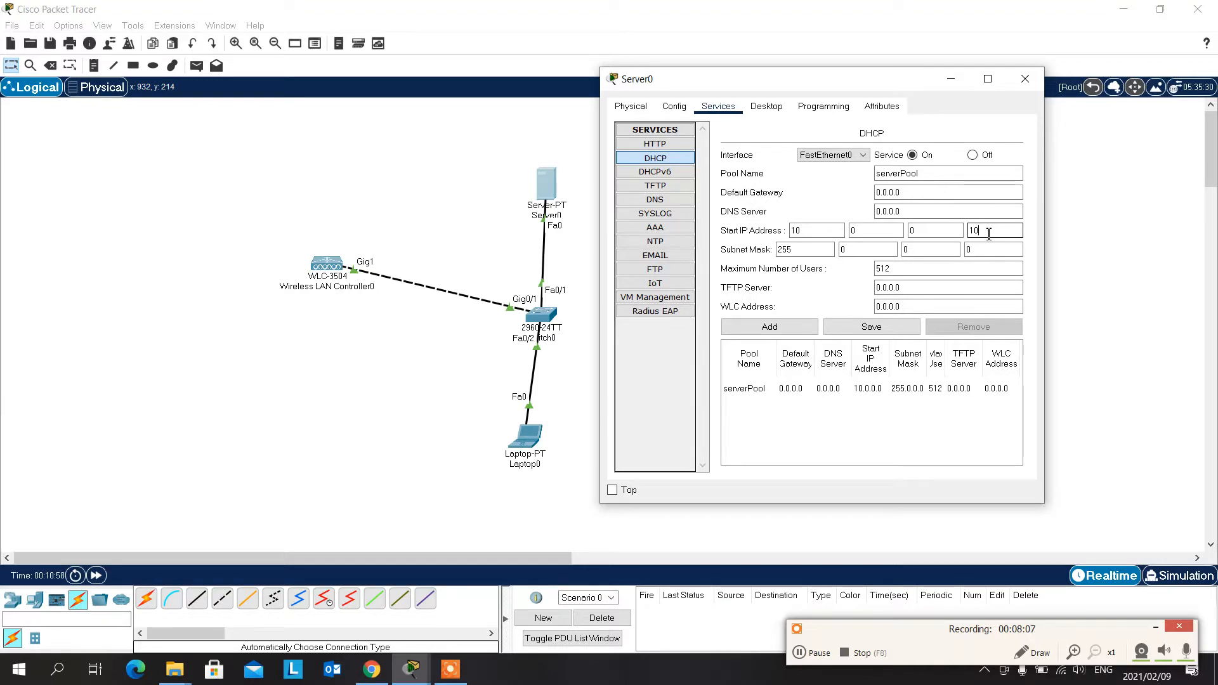
pyautogui.click(974, 251)
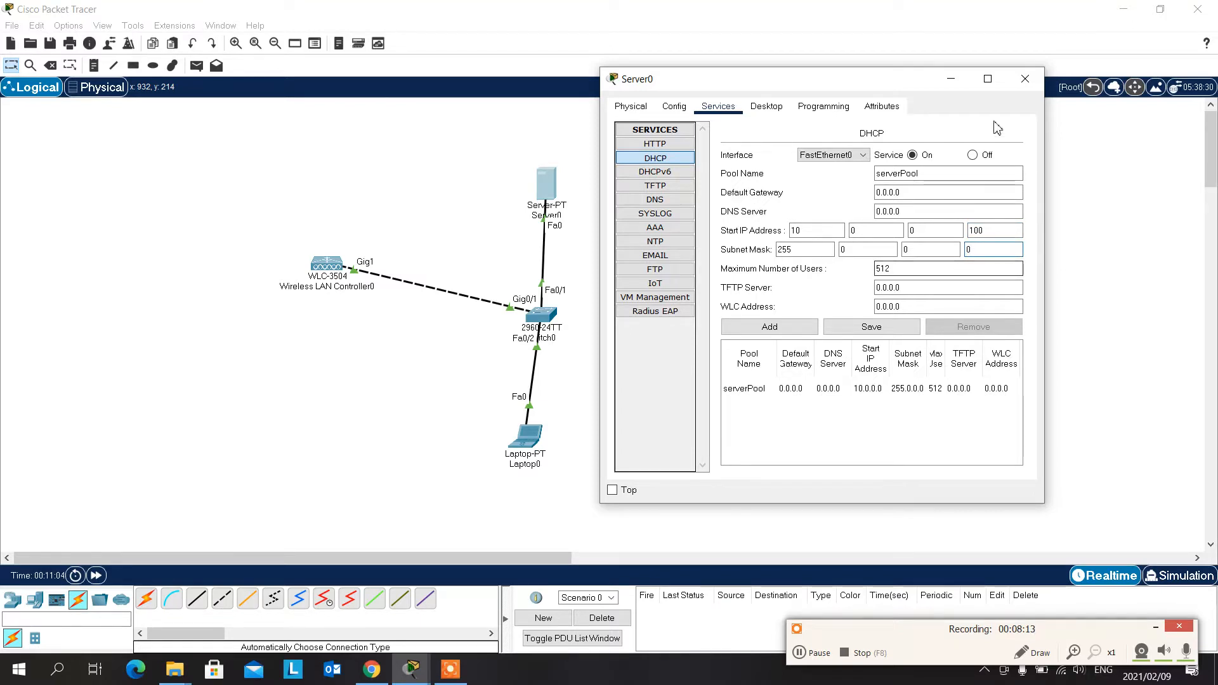
pyautogui.click(988, 79)
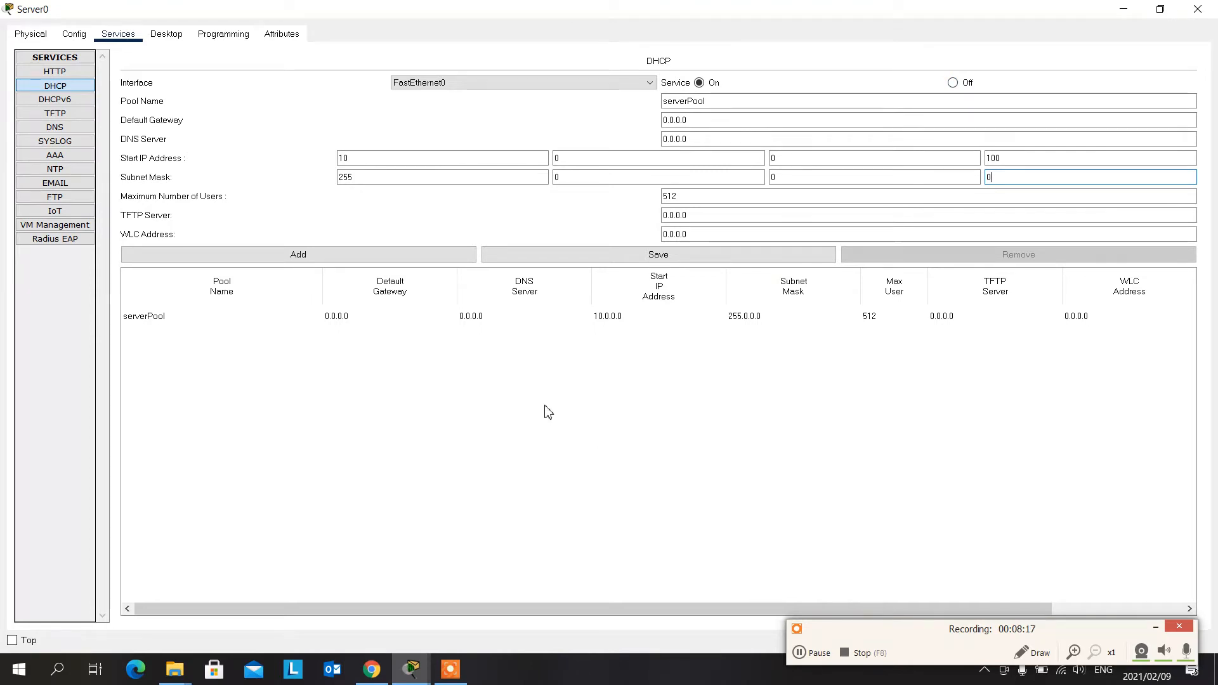
pyautogui.click(1002, 158)
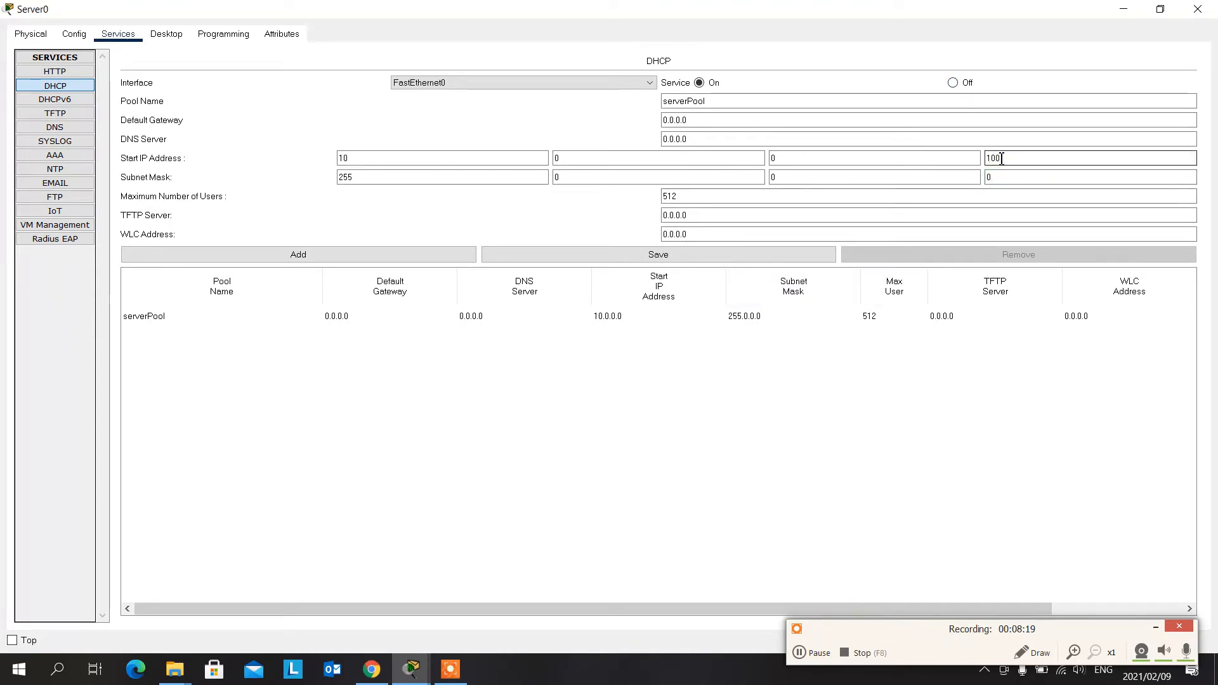
pyautogui.press('BackSpace')
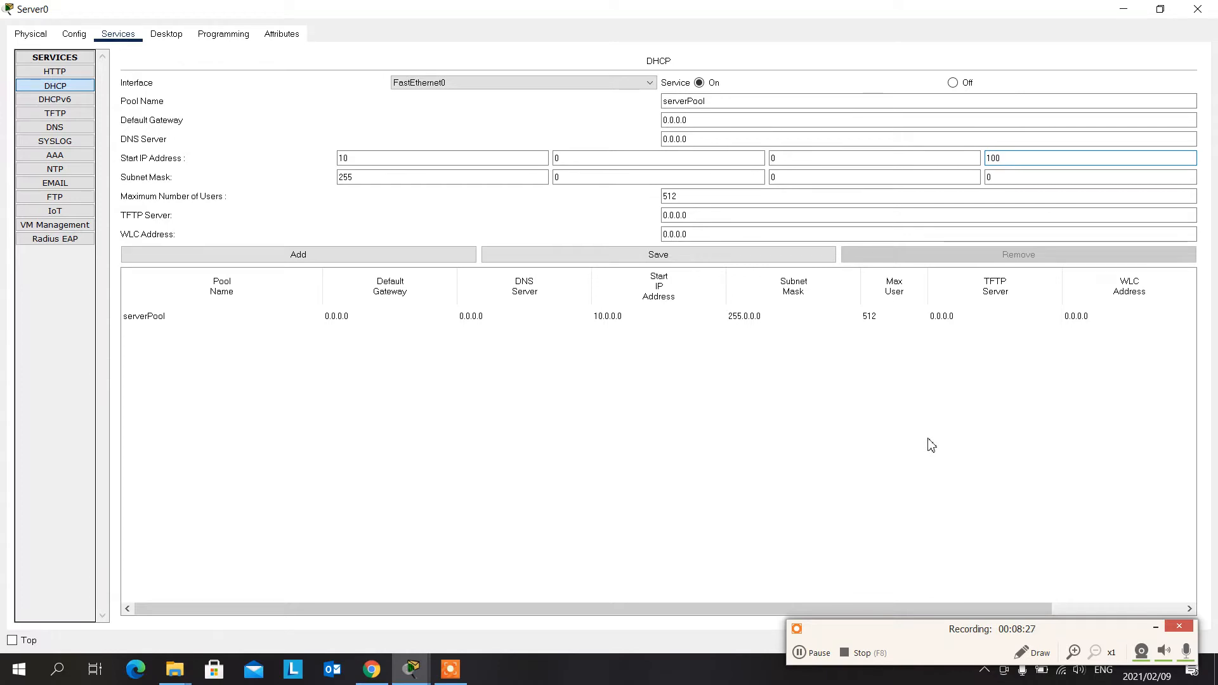
# - Set the pool's WLC address to 10.0.0.11, save serverPool and close the server's configuration window
pyautogui.doubleClick(683, 234)
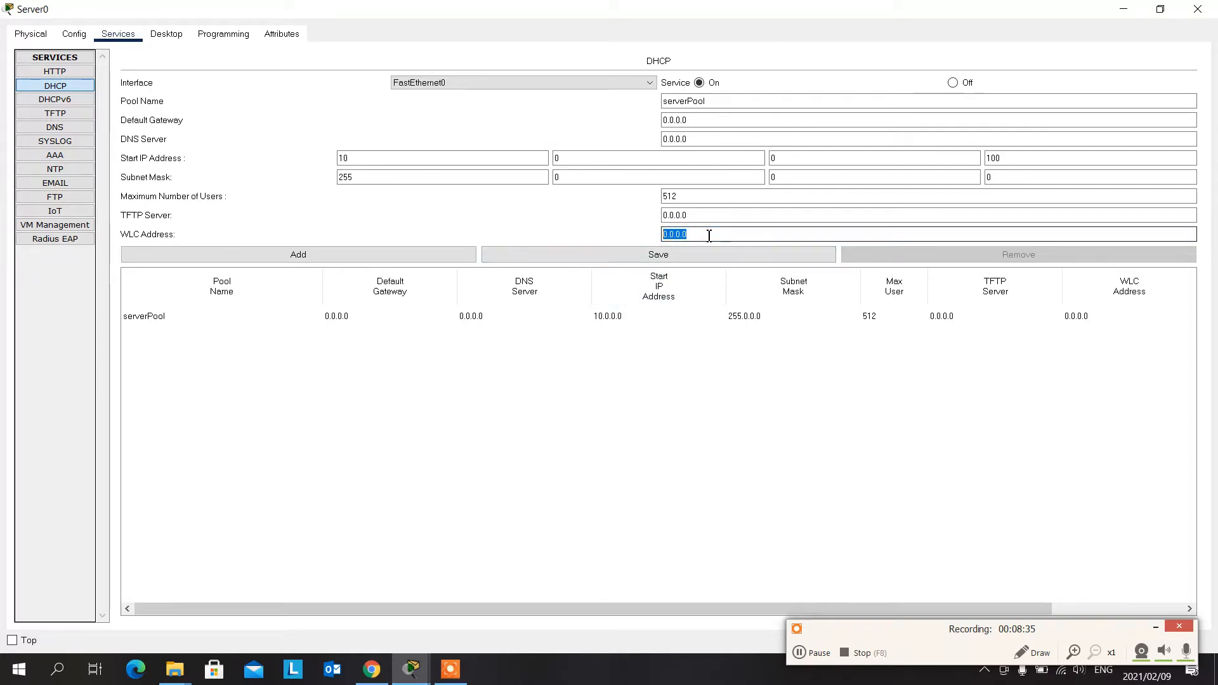
pyautogui.write('10')
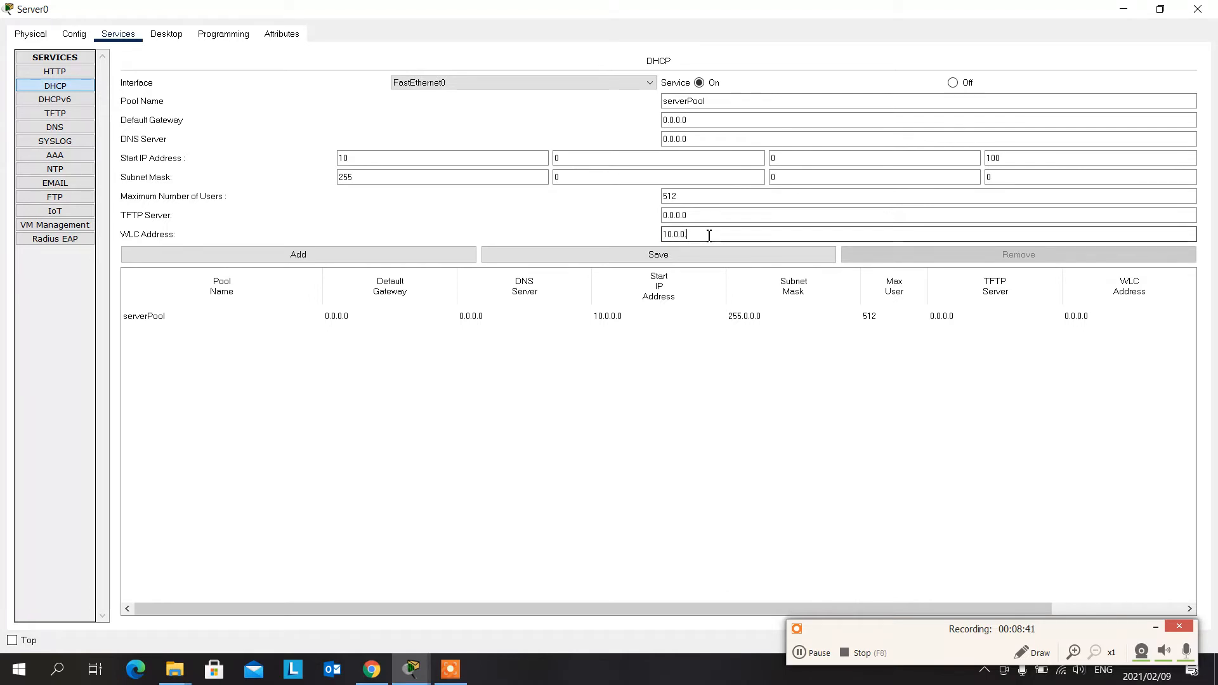
pyautogui.write('.0.0.11')
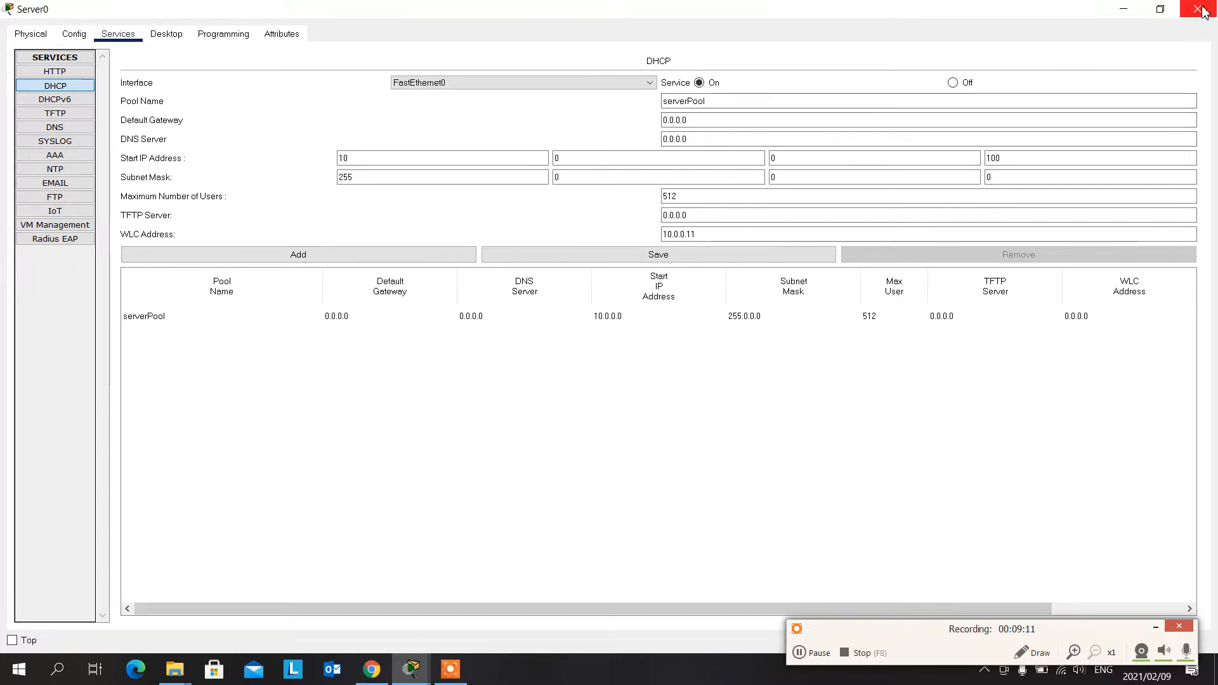
pyautogui.click(697, 255)
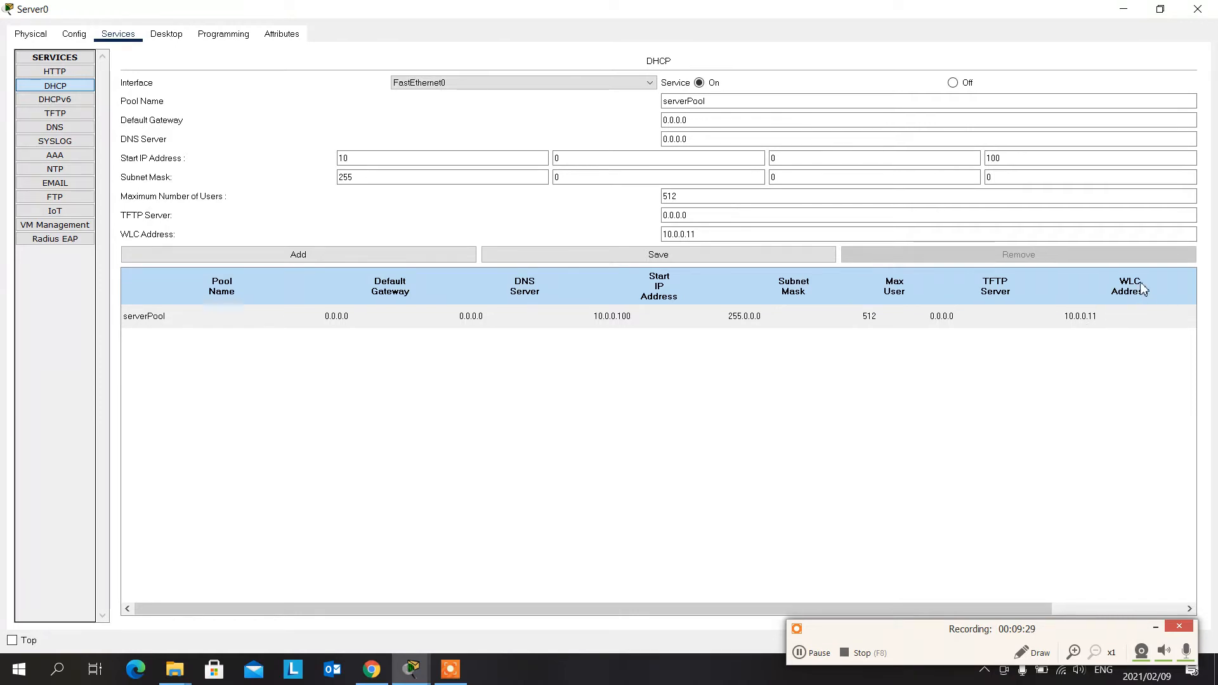
pyautogui.click(1200, 11)
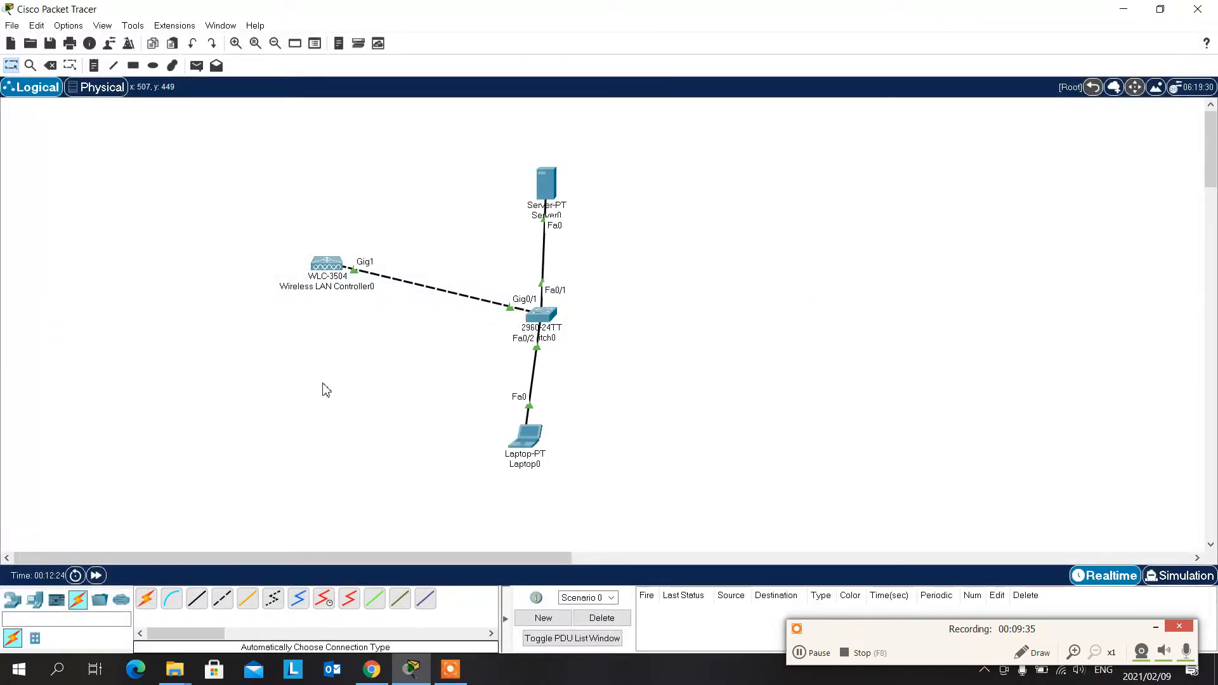
pyautogui.click(527, 437)
pyautogui.moveTo(665, 114); pyautogui.dragTo(924, 84)
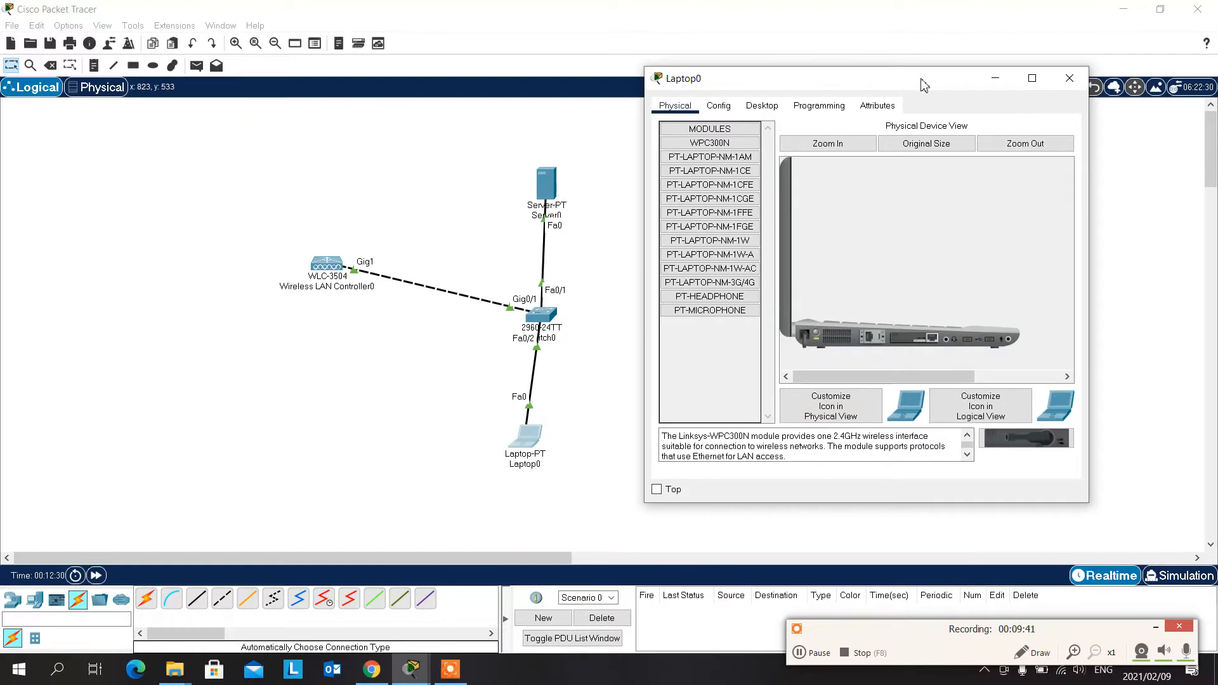
pyautogui.click(1070, 78)
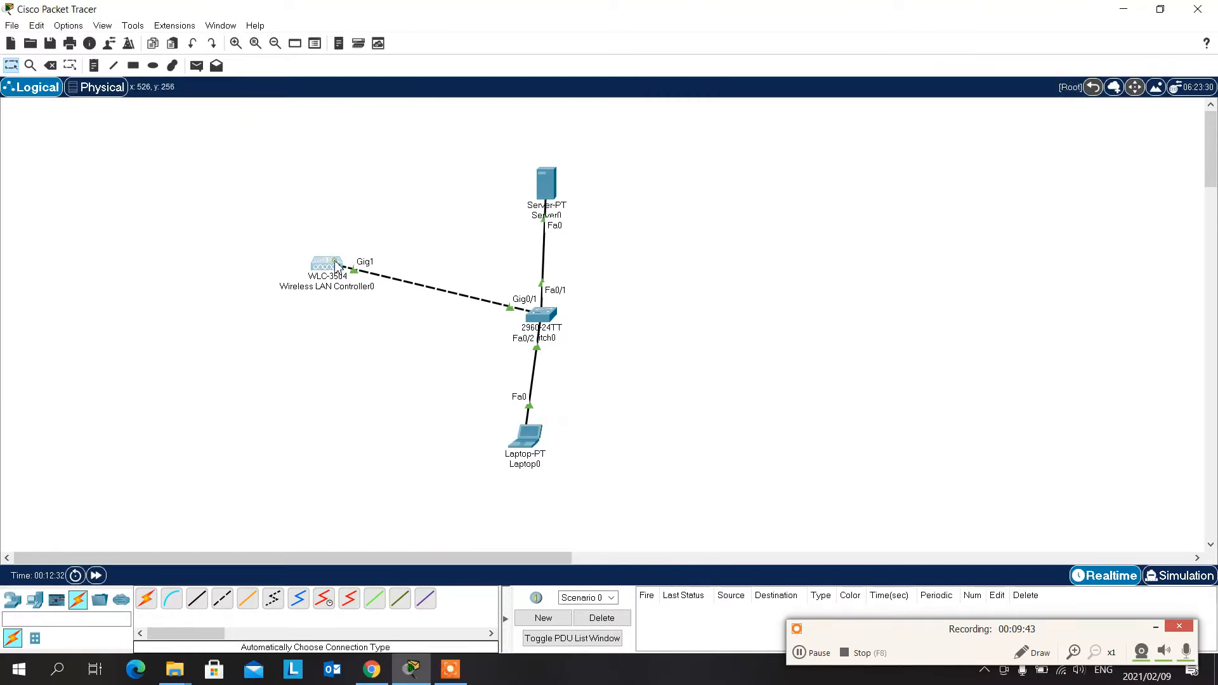
# - Set the wireless LAN controller's management IPv4 address to 10.0.0.11 and its subnet mask to 255.0.0.0
pyautogui.click(336, 266)
pyautogui.moveTo(683, 114); pyautogui.dragTo(951, 73)
pyautogui.click(801, 136)
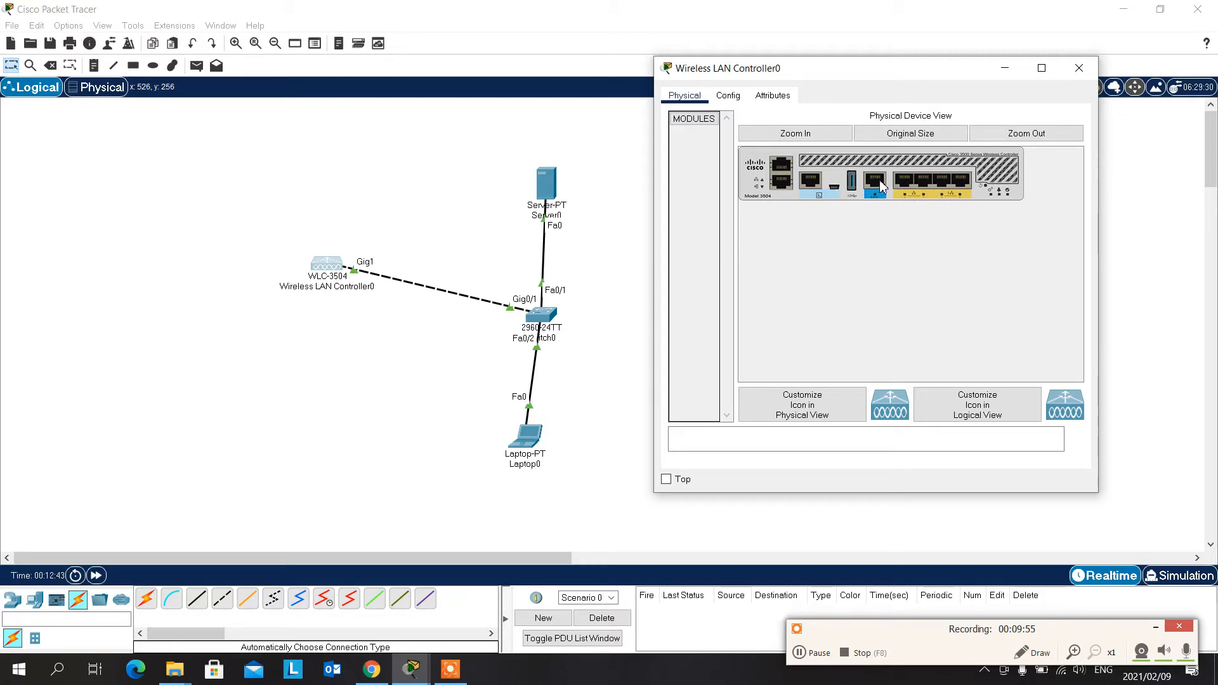
pyautogui.click(730, 97)
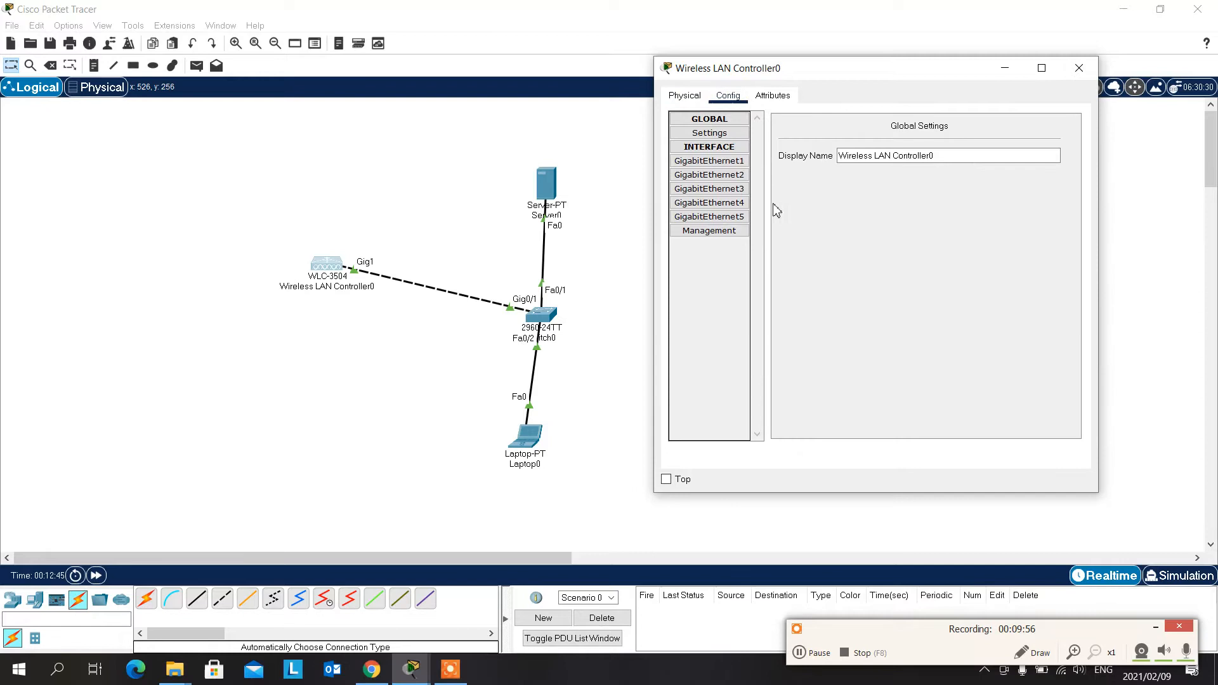
pyautogui.click(706, 175)
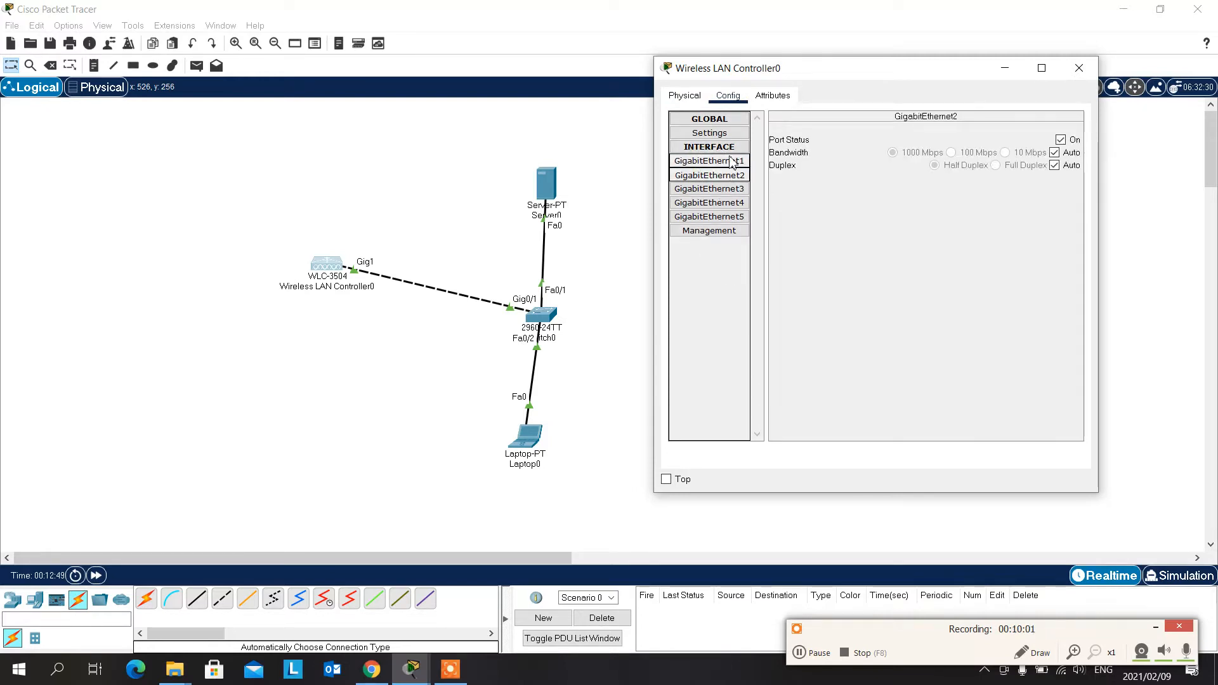
pyautogui.click(713, 231)
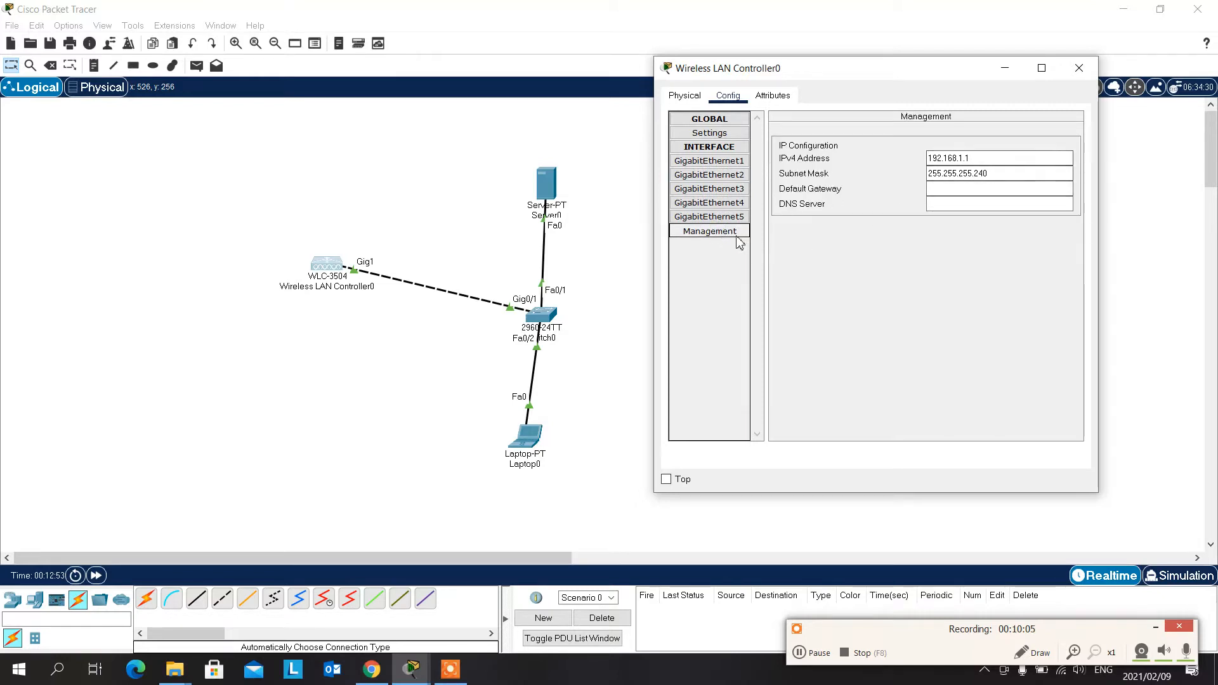
pyautogui.moveTo(991, 160); pyautogui.dragTo(923, 163)
pyautogui.write('10')
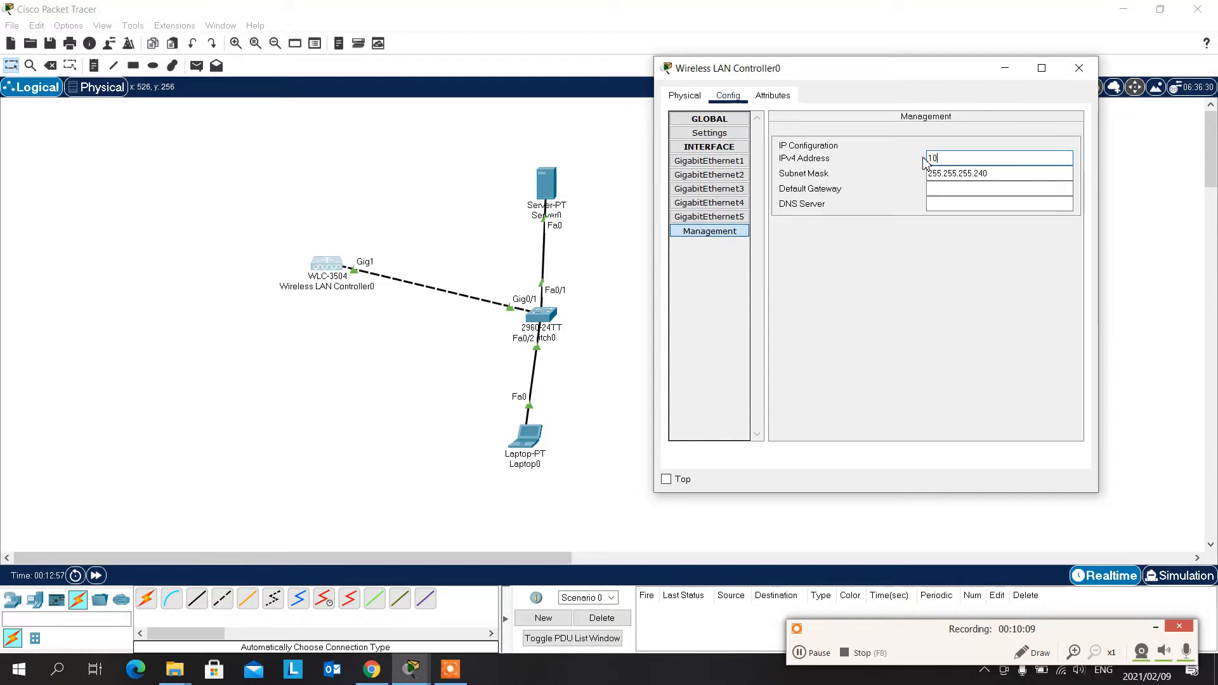
pyautogui.write('.0.0.11')
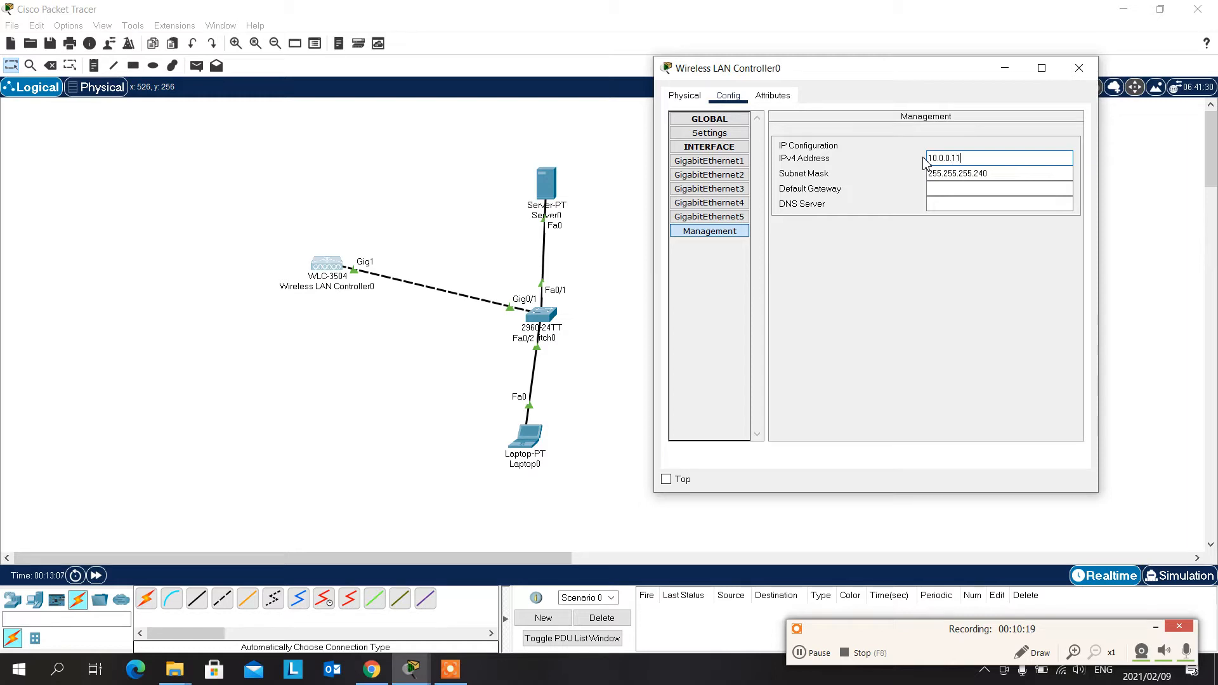
pyautogui.click(991, 173)
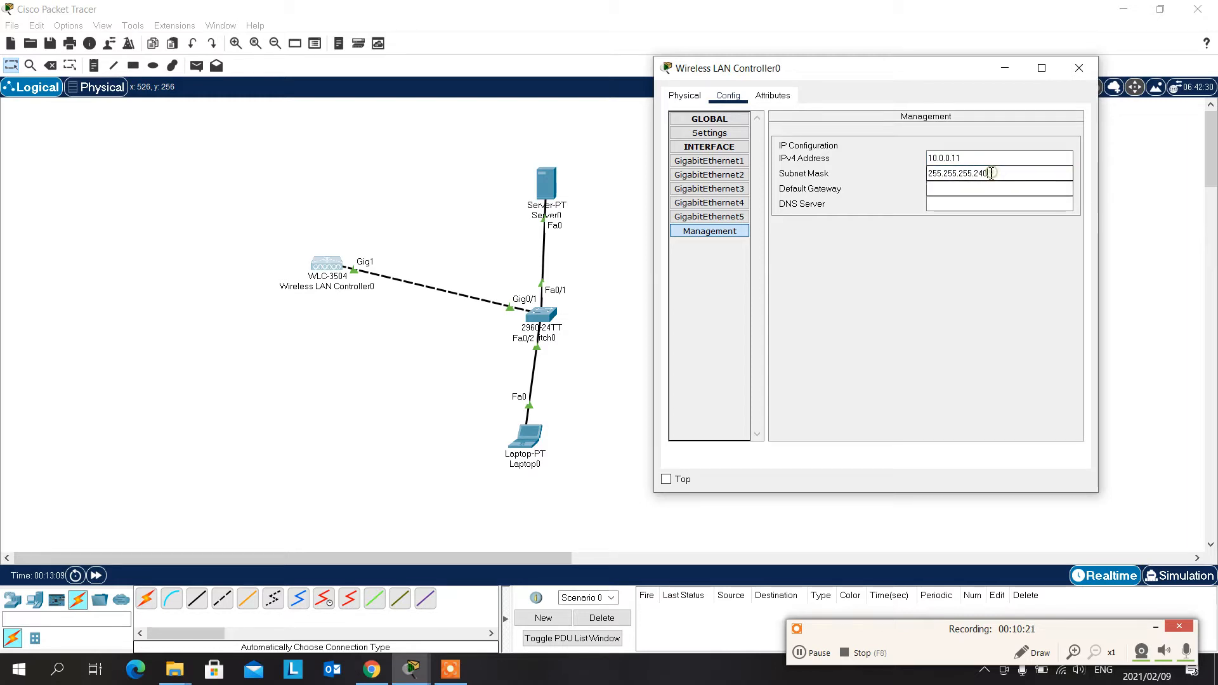
pyautogui.moveTo(992, 174); pyautogui.dragTo(952, 173)
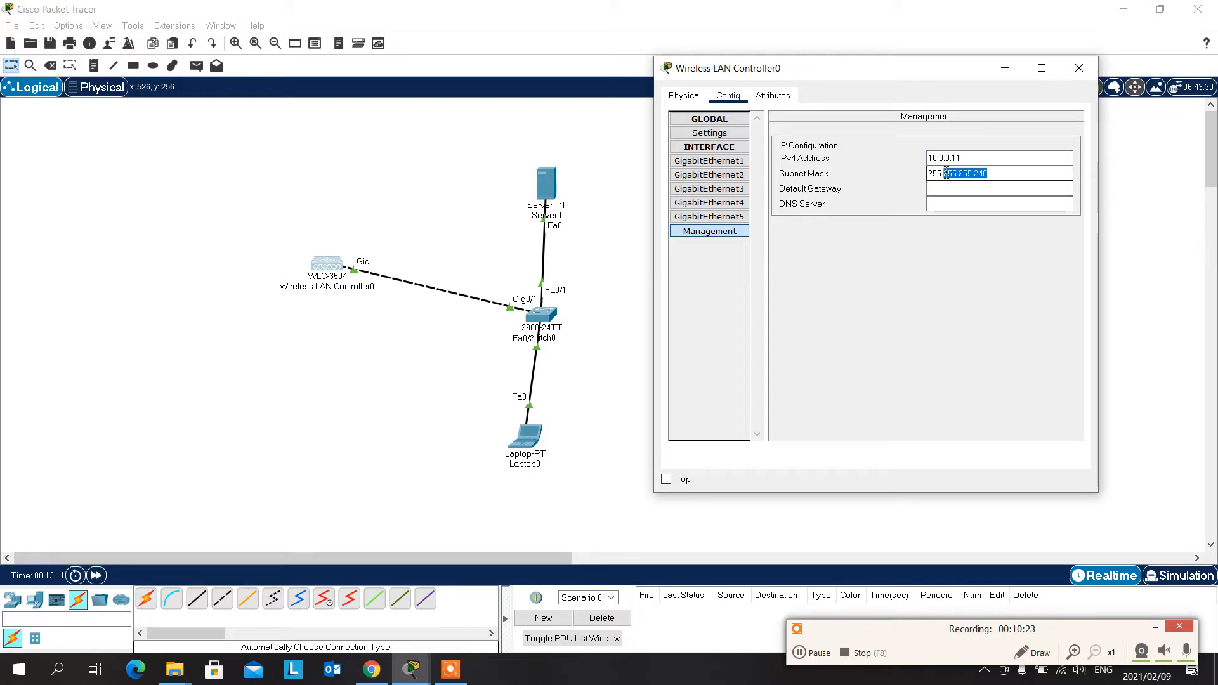
pyautogui.write('0.0')
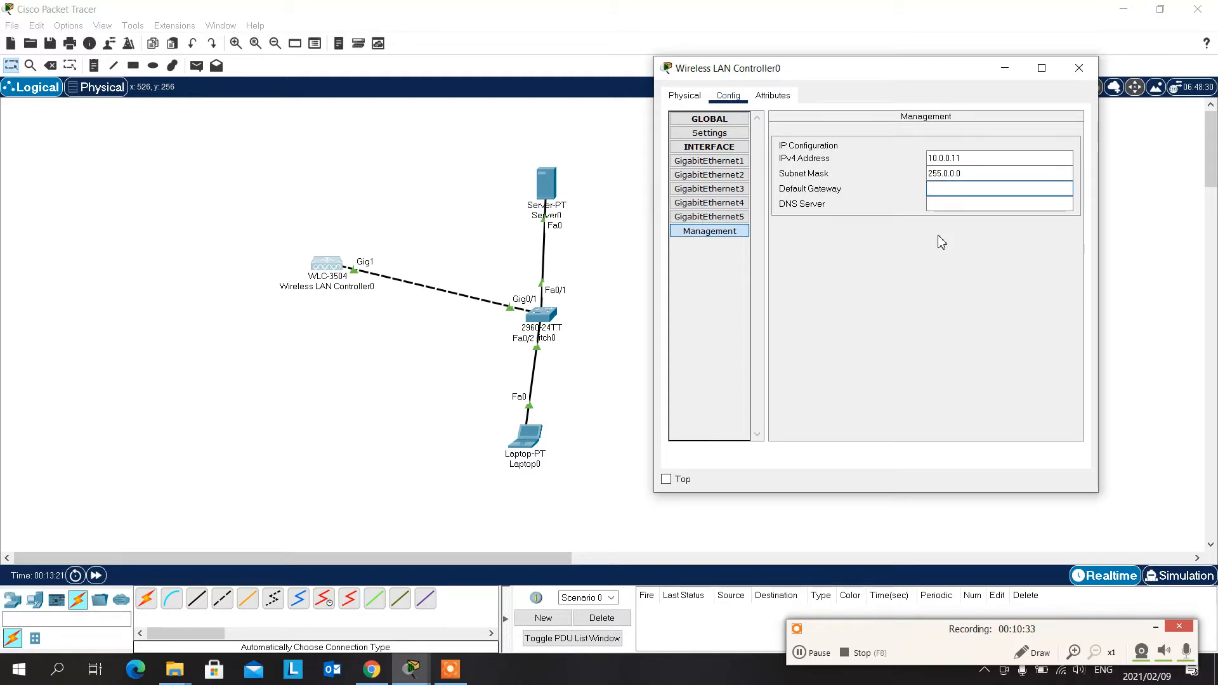
# - Set the controller's management default gateway to 10.0.0.254 and its DNS server to 10.0.0.10
pyautogui.write('.')
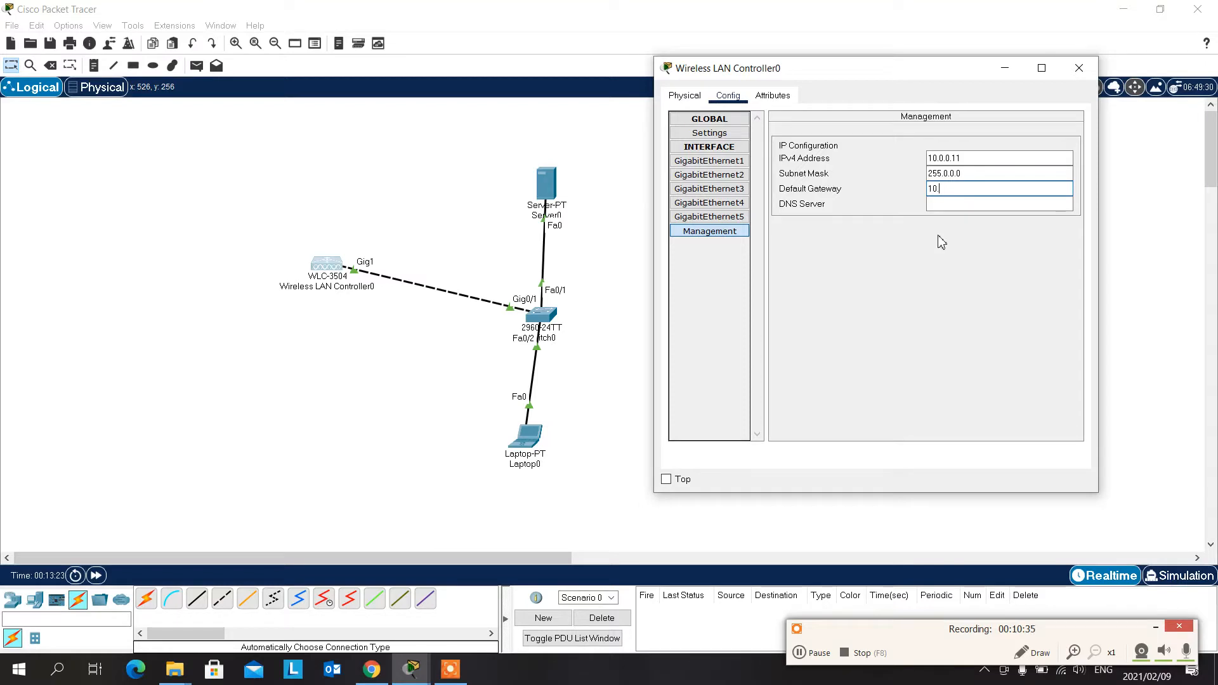
pyautogui.write('0.0.254')
pyautogui.click(998, 242)
pyautogui.click(999, 208)
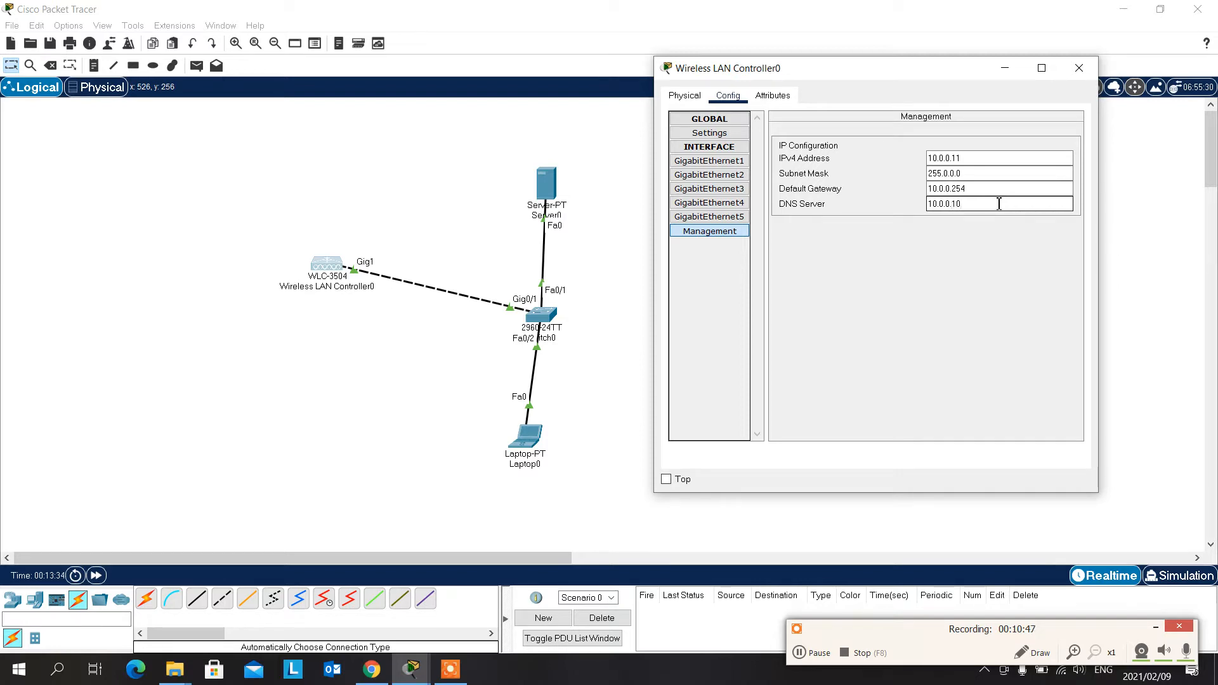
# - Close the wireless LAN controller's window, set Laptop0's FastEthernet0 IP configuration to DHCP and close the laptop's window
pyautogui.click(900, 332)
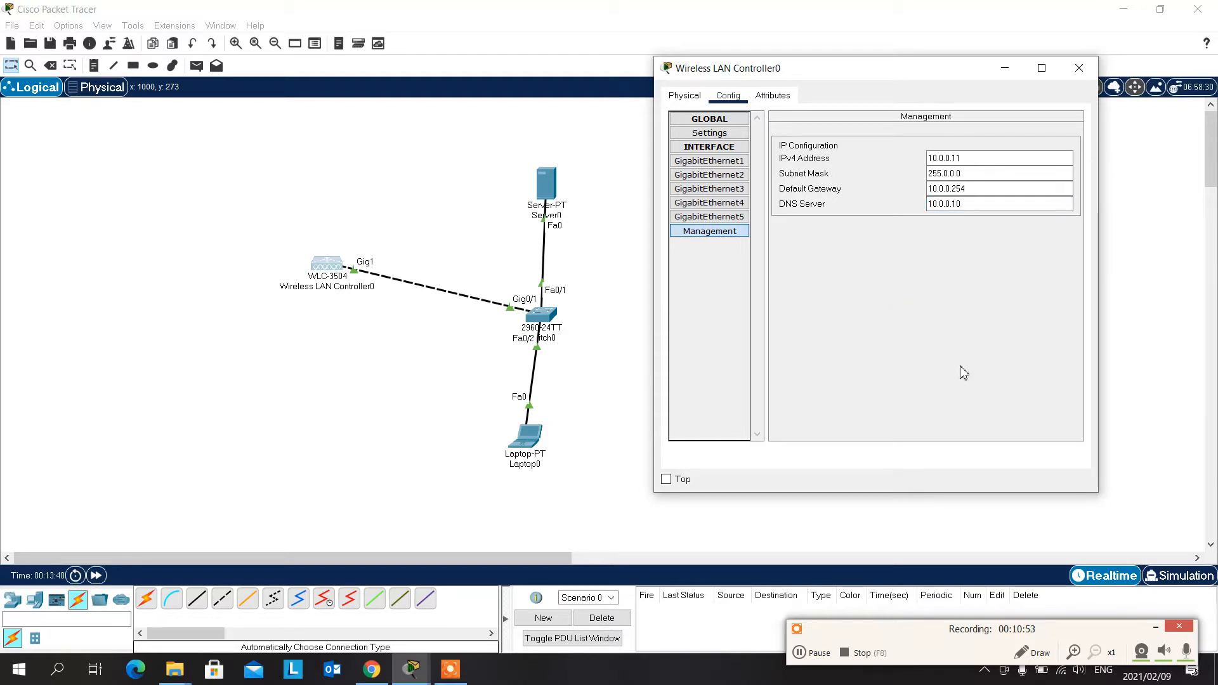
pyautogui.click(1080, 66)
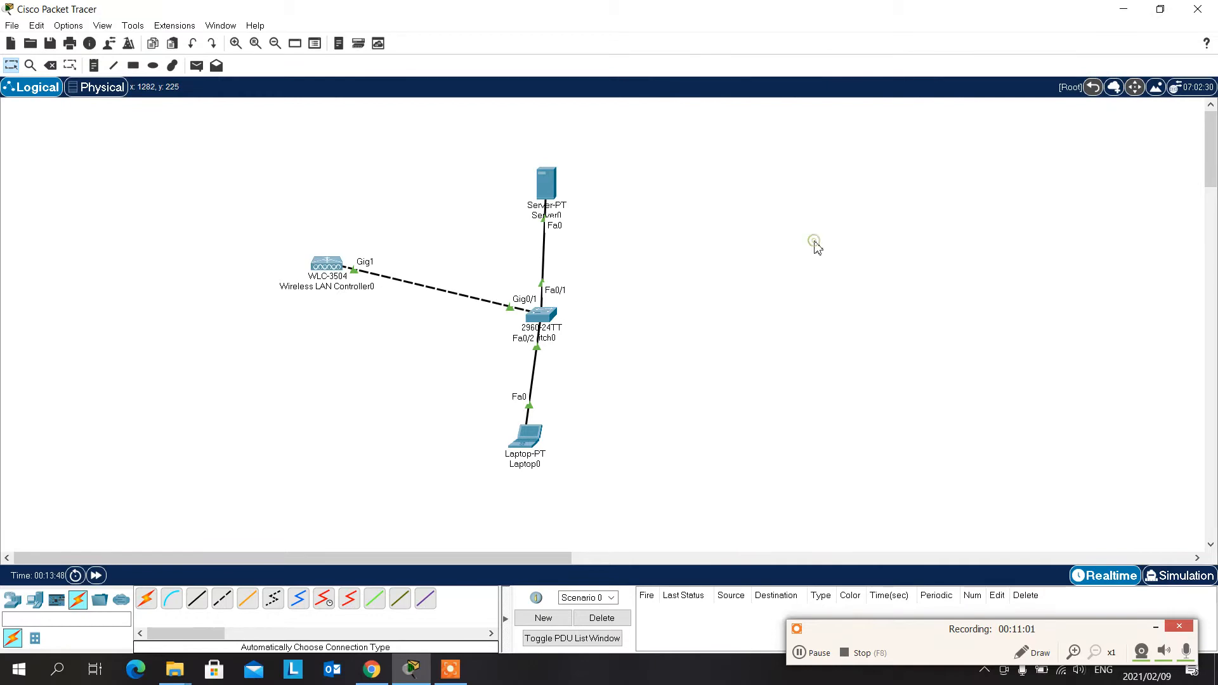
pyautogui.click(527, 437)
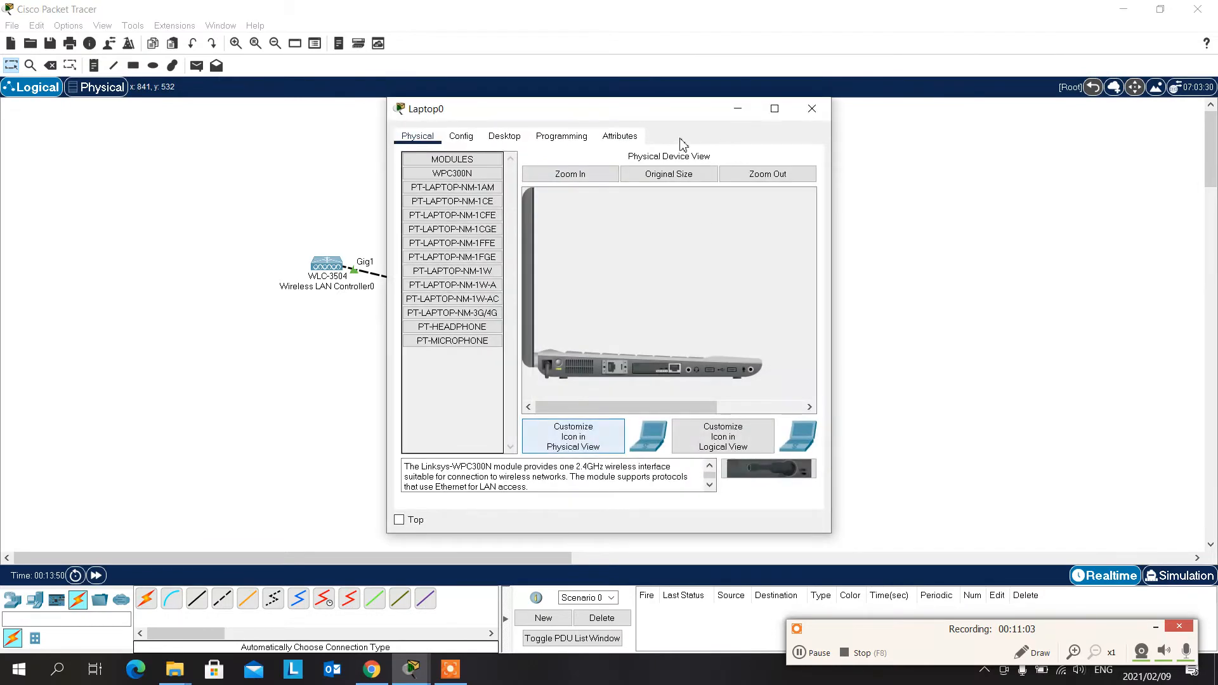
pyautogui.moveTo(677, 117); pyautogui.dragTo(922, 19)
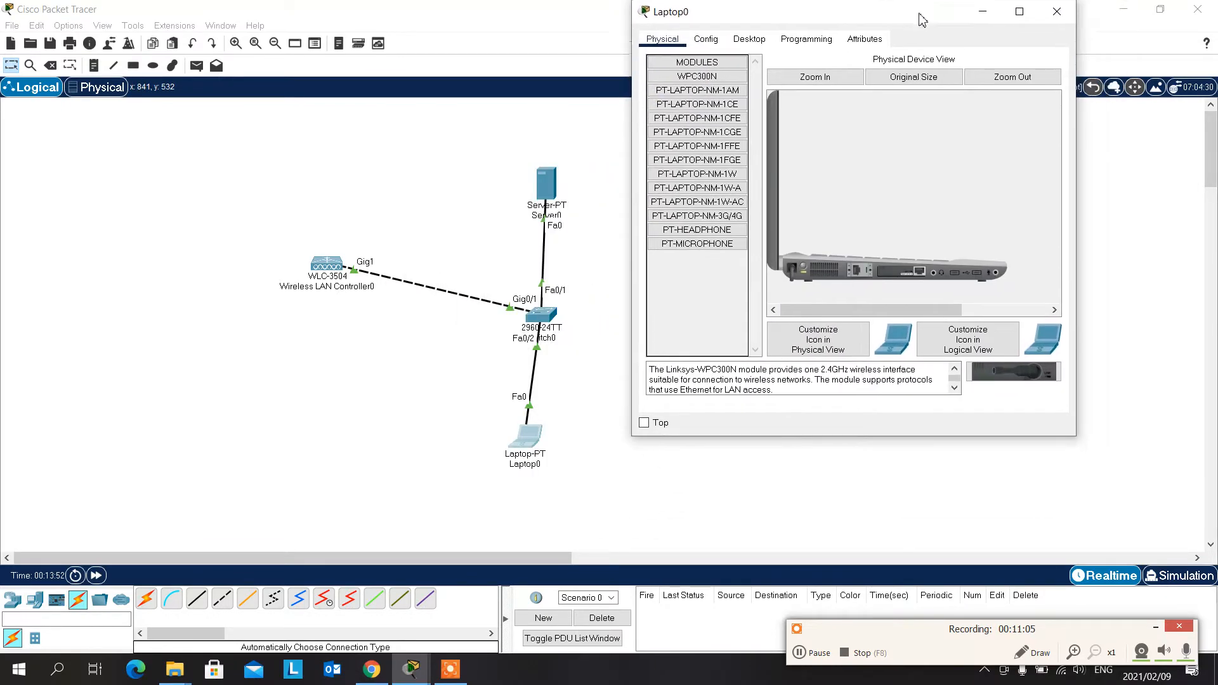
pyautogui.click(704, 39)
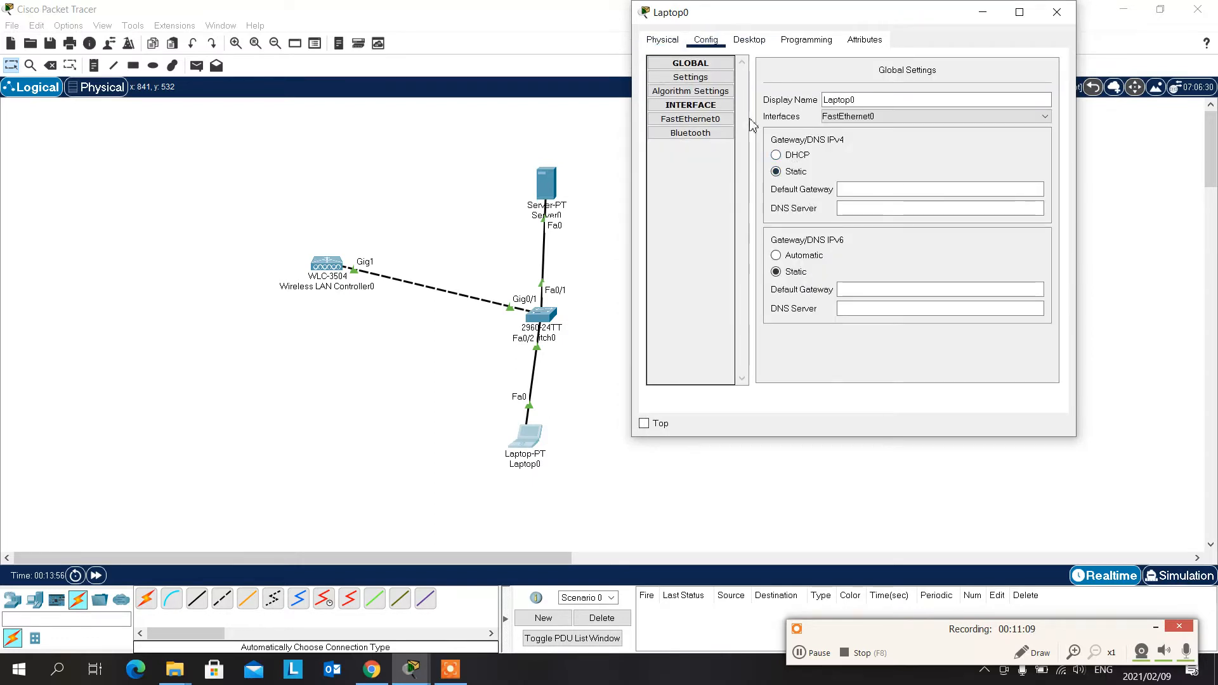
pyautogui.click(705, 120)
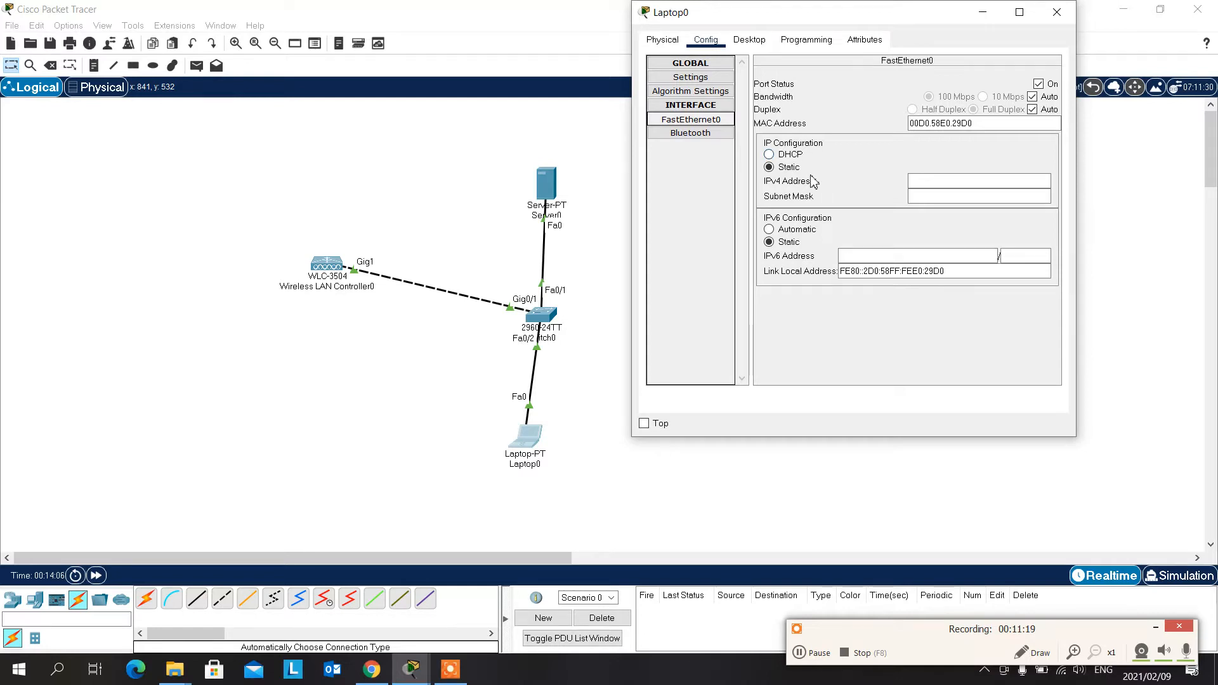
pyautogui.click(1012, 195)
pyautogui.click(790, 155)
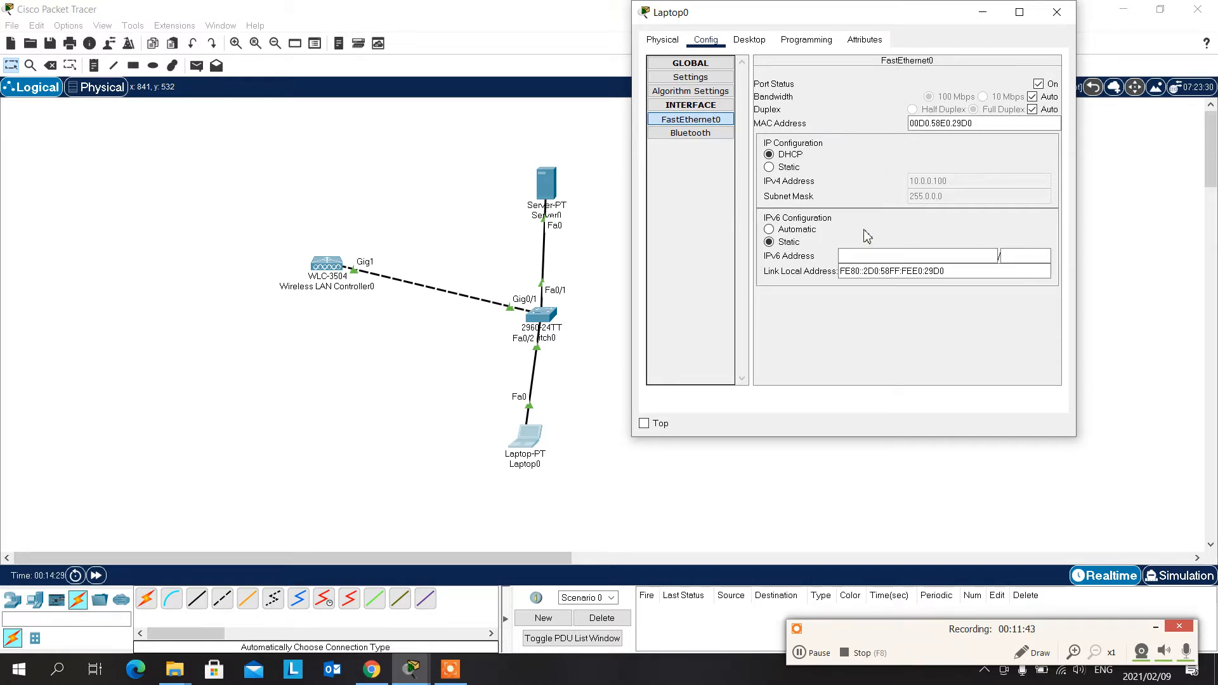
pyautogui.click(1057, 12)
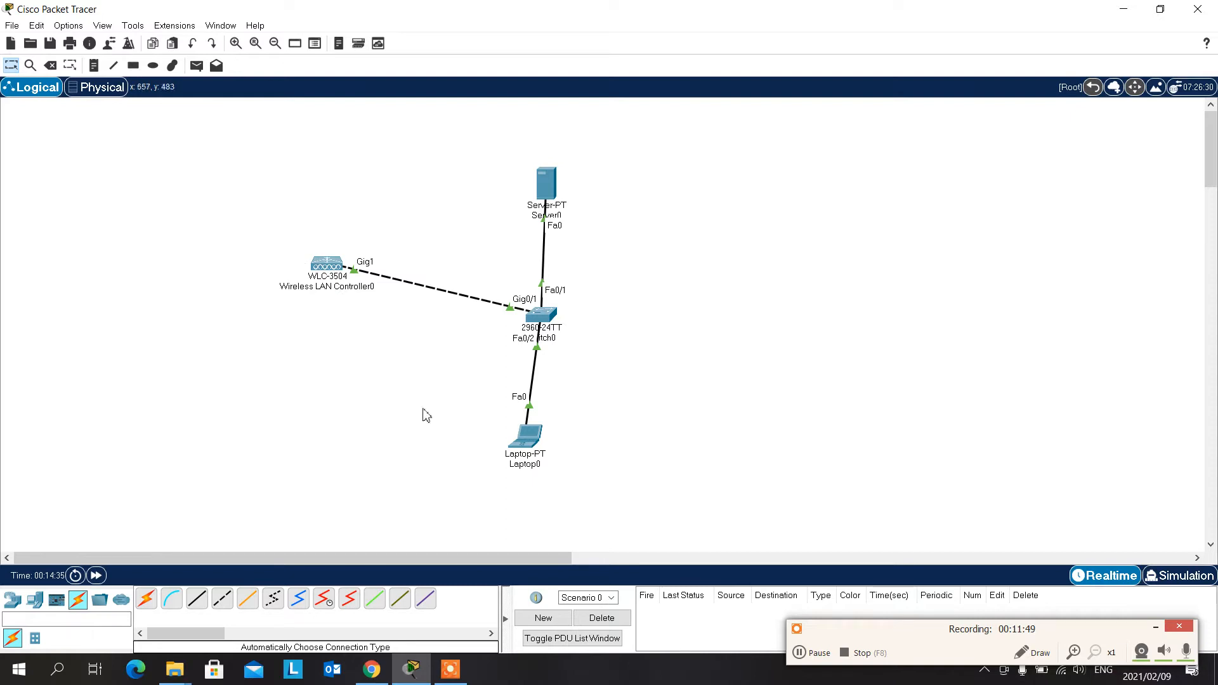
pyautogui.click(649, 278)
pyautogui.click(523, 444)
pyautogui.click(806, 108)
# - Open the web browser on Laptop0's desktop
pyautogui.click(538, 436)
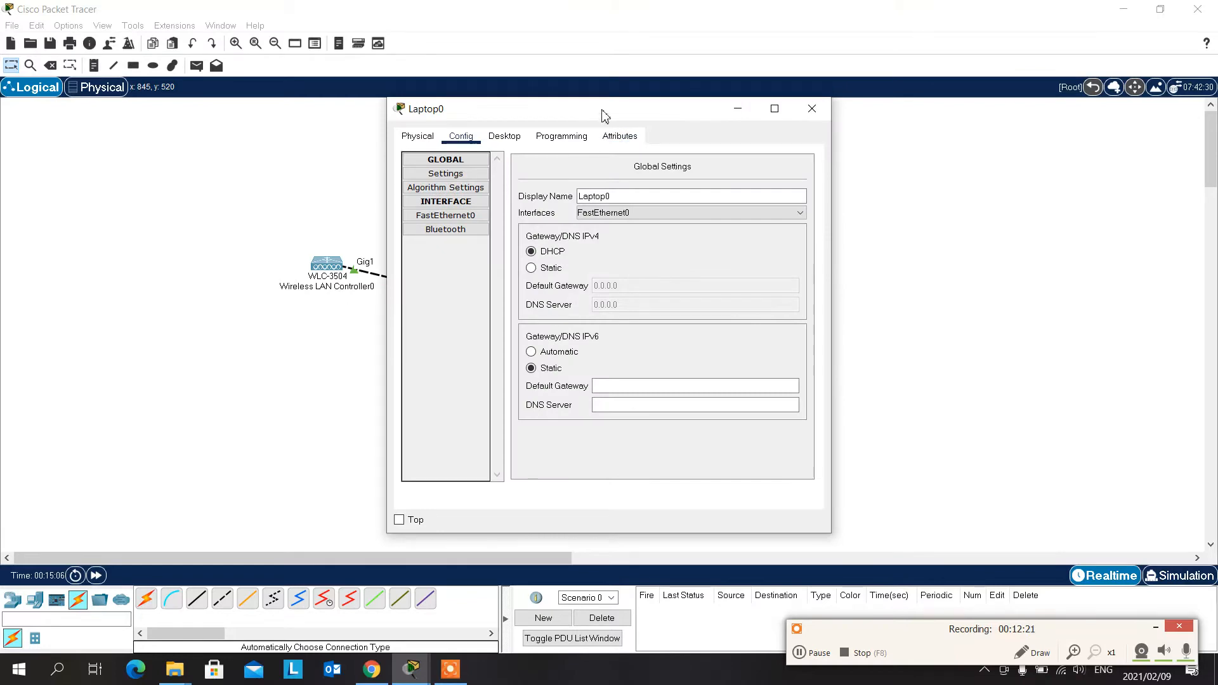
pyautogui.moveTo(601, 108); pyautogui.dragTo(908, 25)
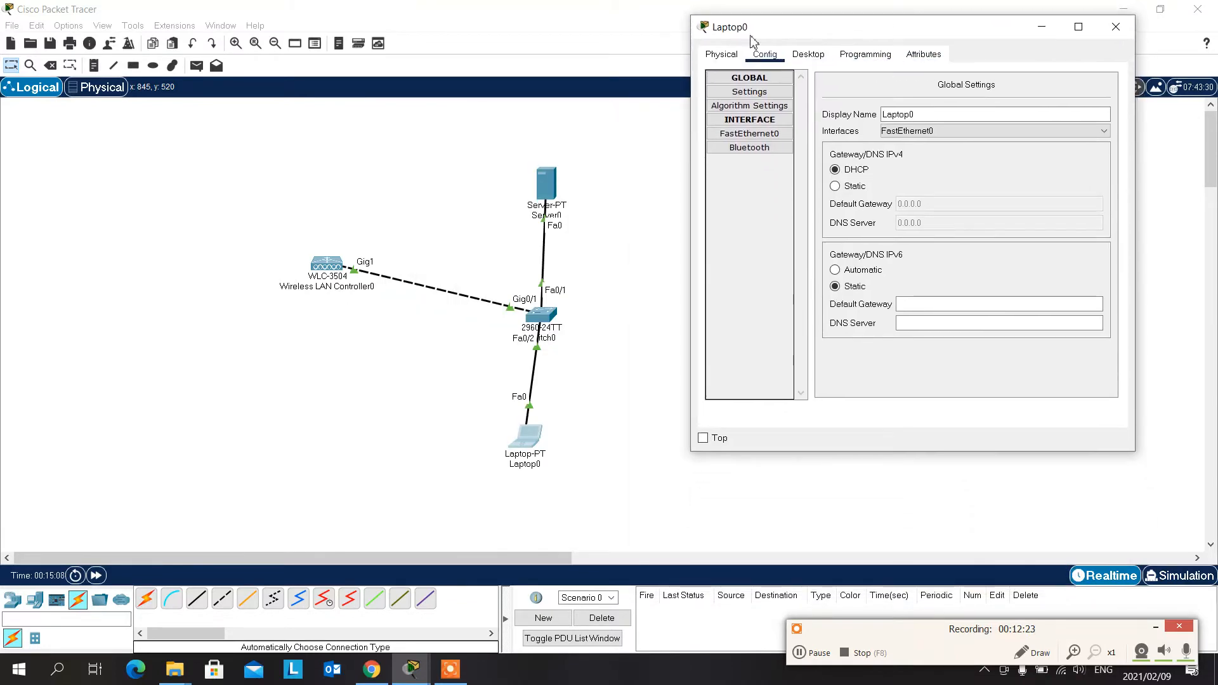
pyautogui.click(808, 55)
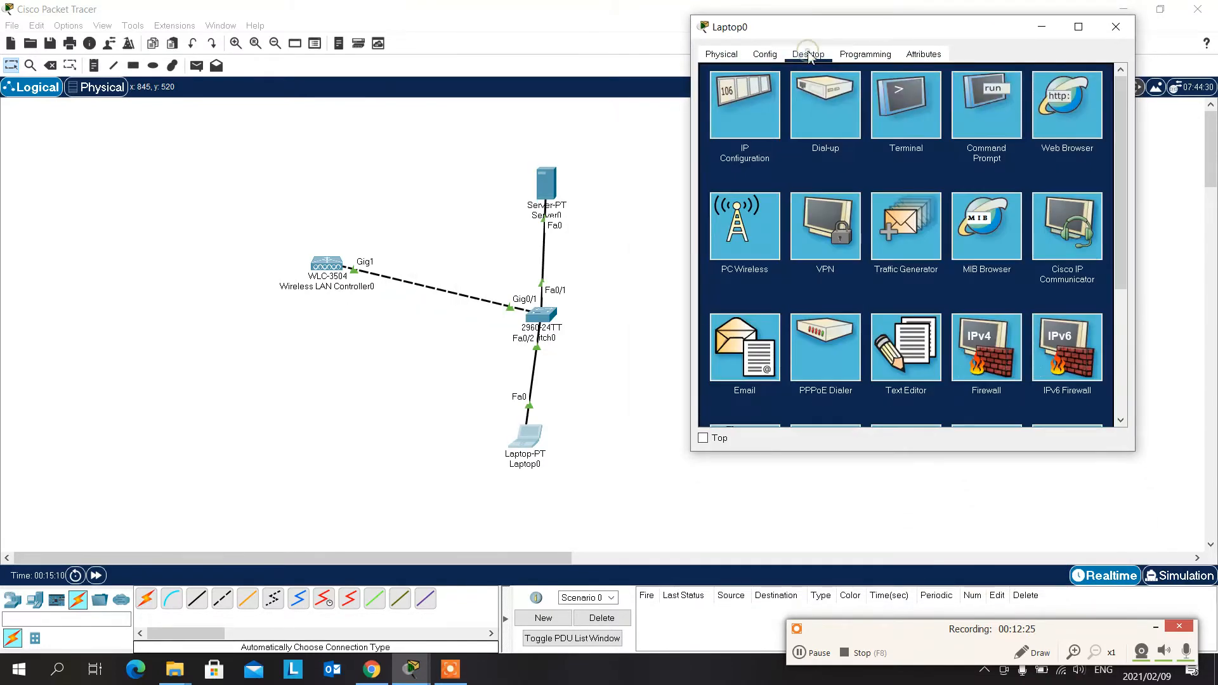
pyautogui.click(1069, 98)
# - Try to load 10.0..0.11 in Laptop0's web browser, maximize the laptop's window and close the browser
pyautogui.click(926, 95)
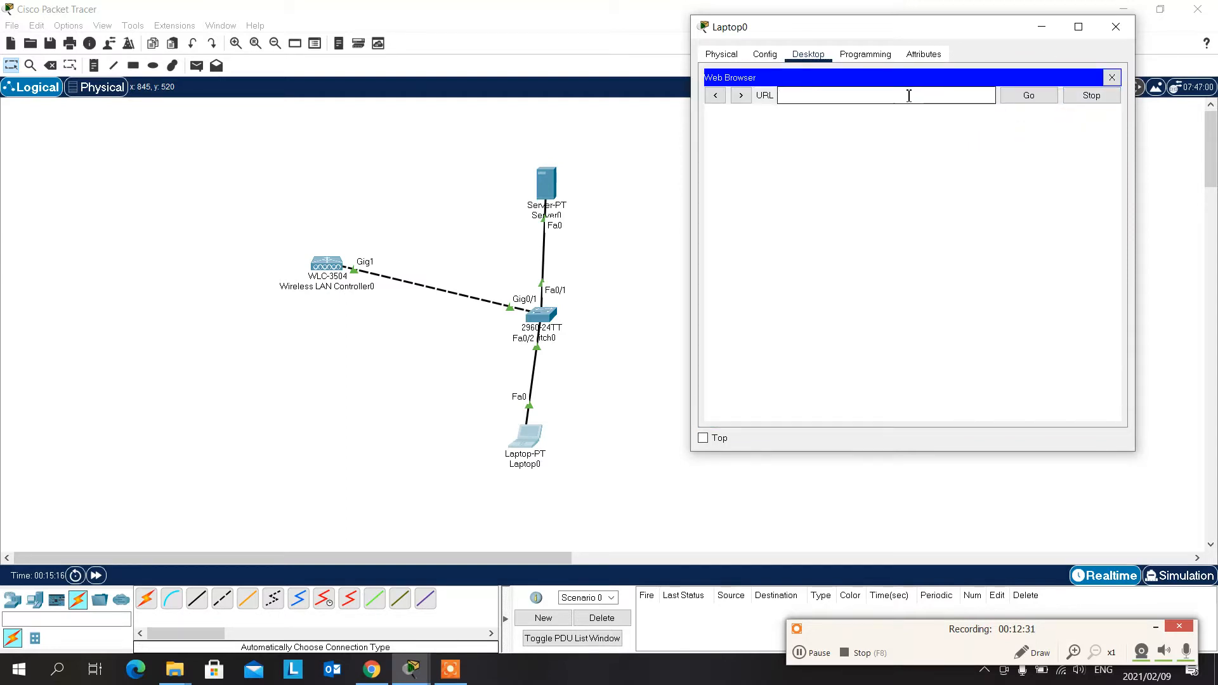
pyautogui.write('10')
pyautogui.write('.0.0')
pyautogui.write('.0..0.1')
pyautogui.write('10')
pyautogui.press('BackSpace')
pyautogui.write('1')
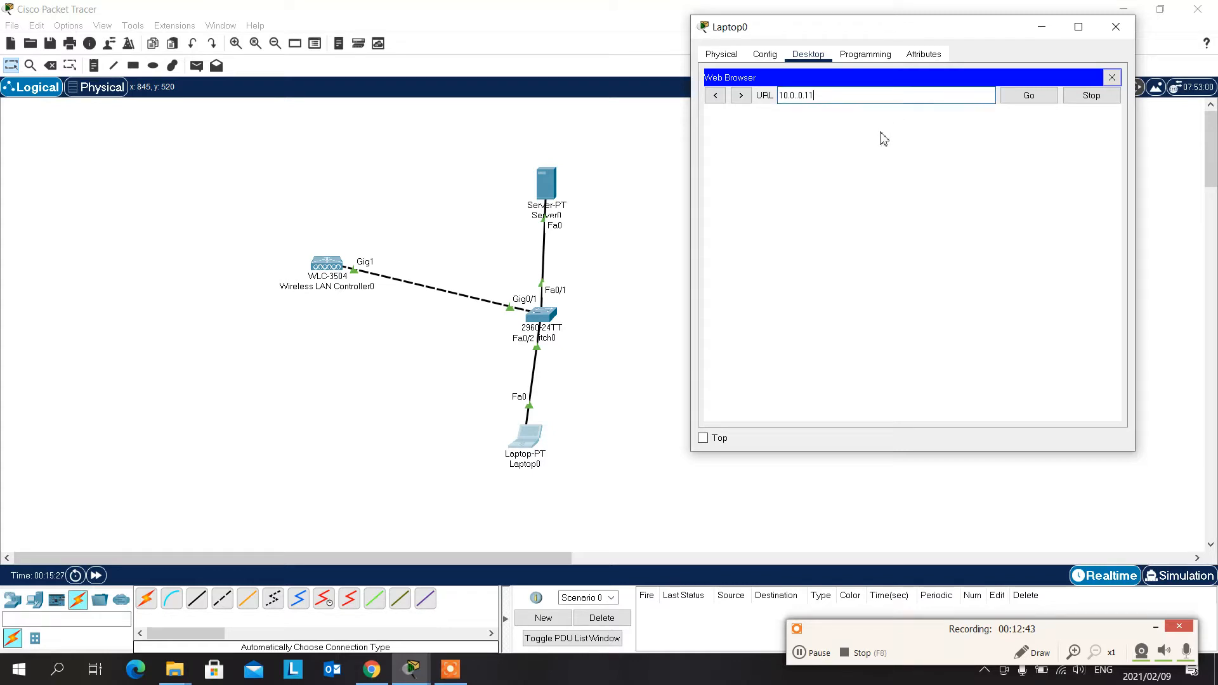
pyautogui.click(1029, 101)
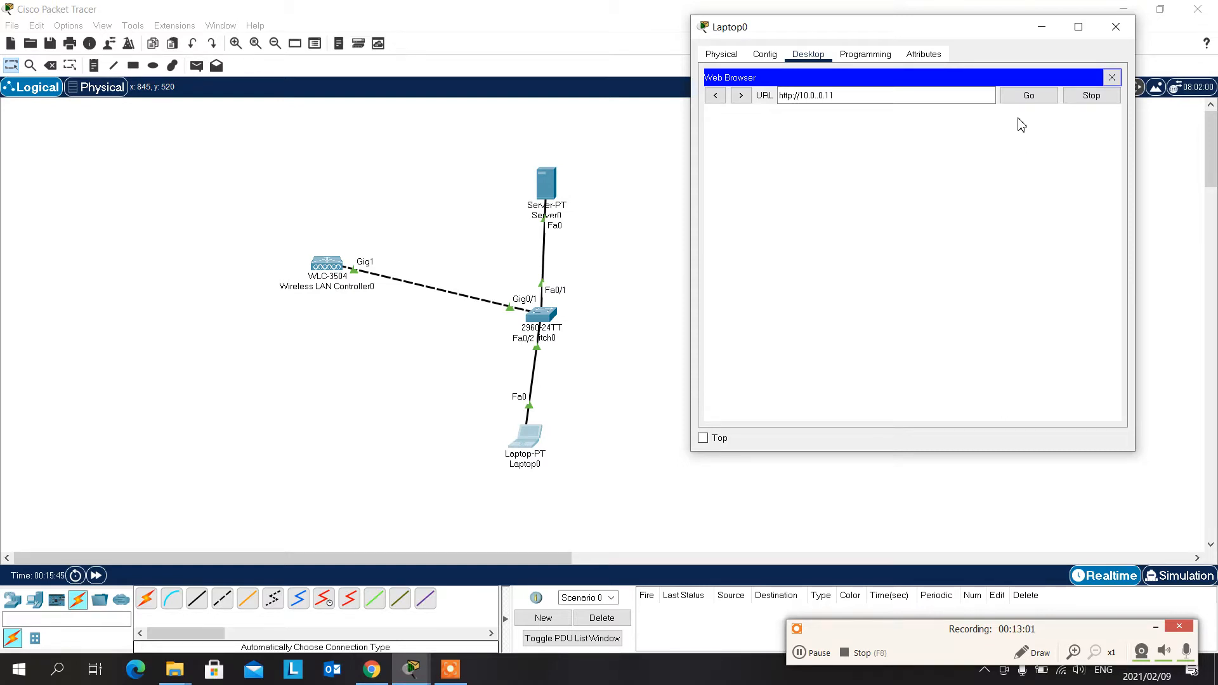
pyautogui.click(1028, 96)
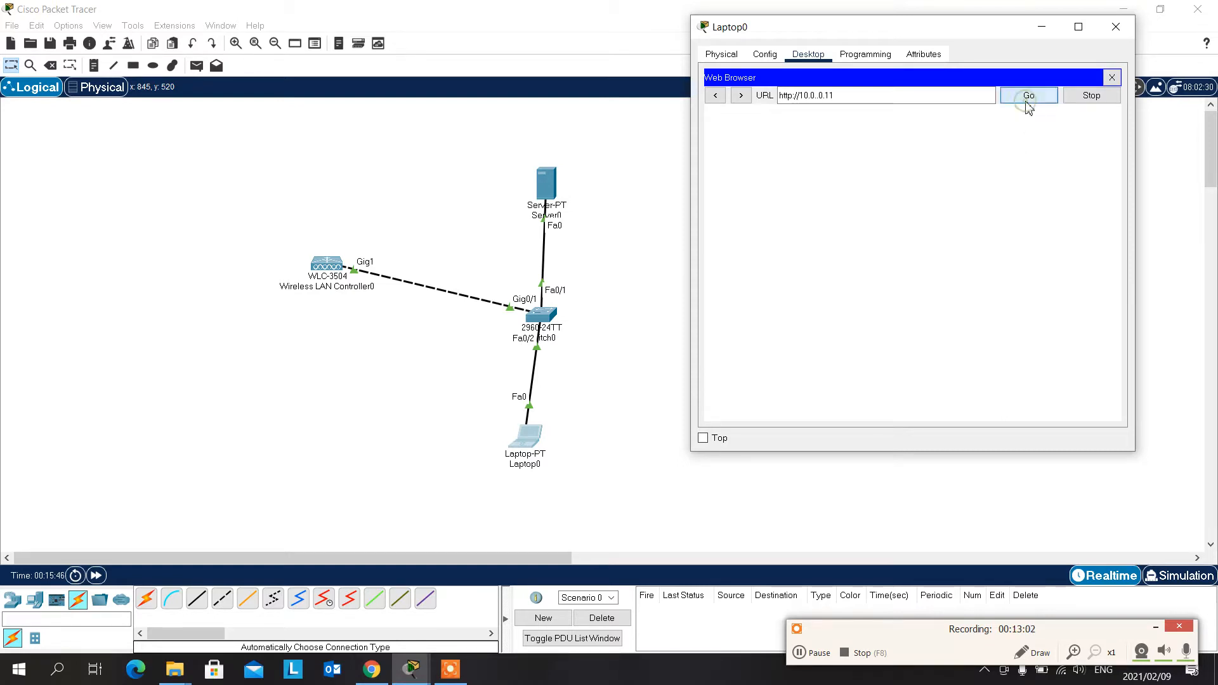
pyautogui.click(1077, 26)
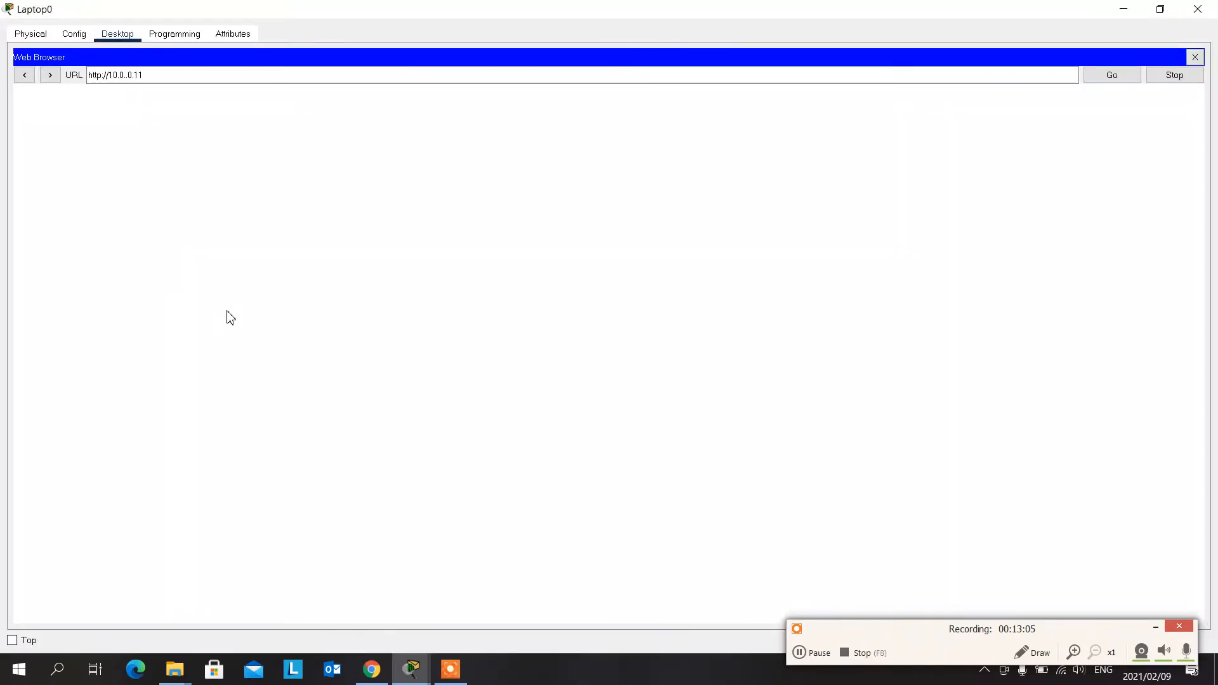
pyautogui.click(1115, 81)
pyautogui.click(1000, 79)
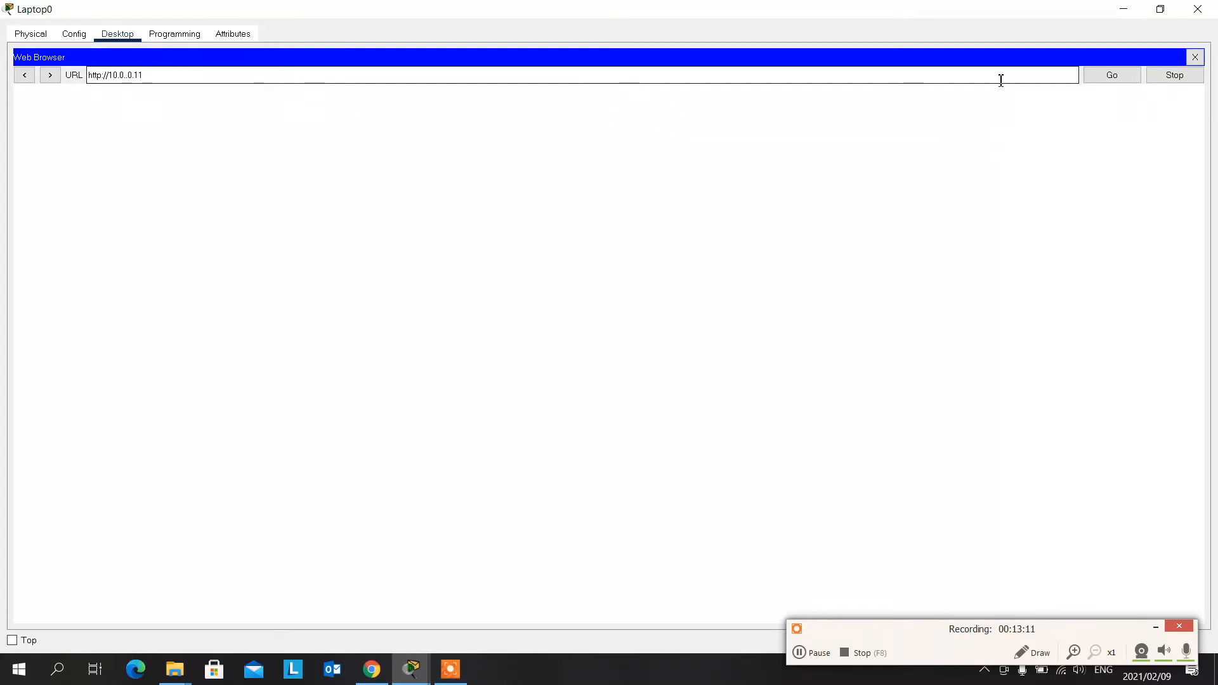
pyautogui.click(1195, 57)
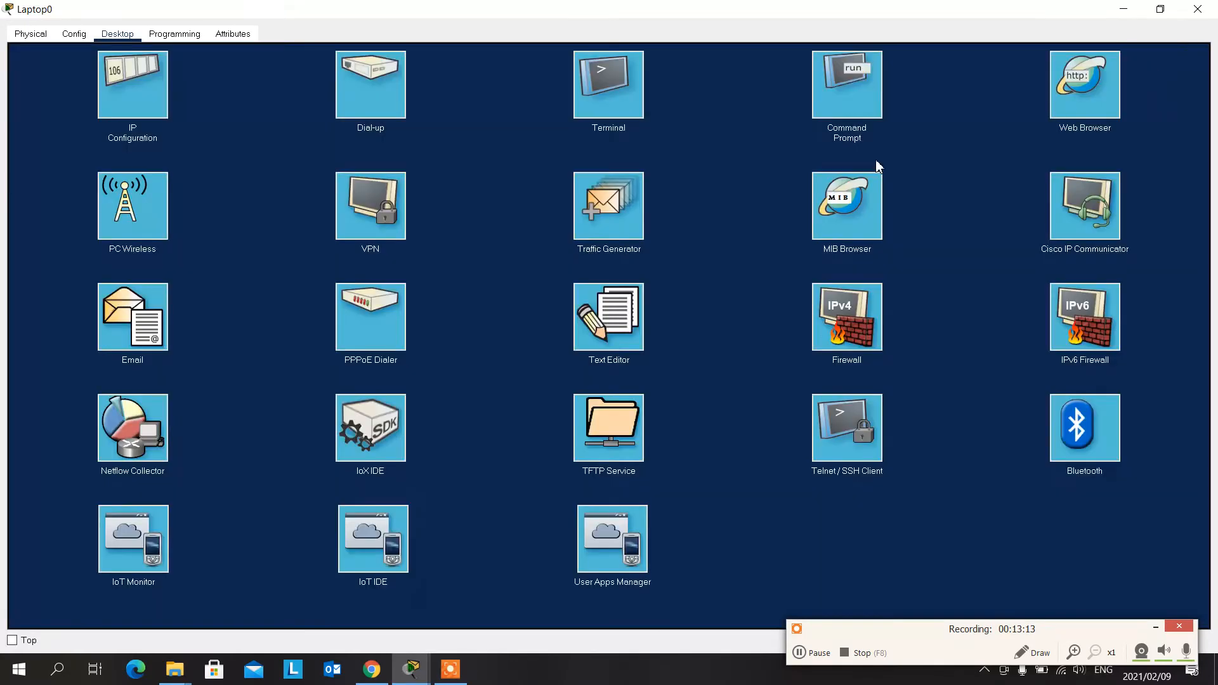
# - Ping the wireless LAN controller at 10.0.0.11 from Laptop0's command prompt
pyautogui.click(840, 92)
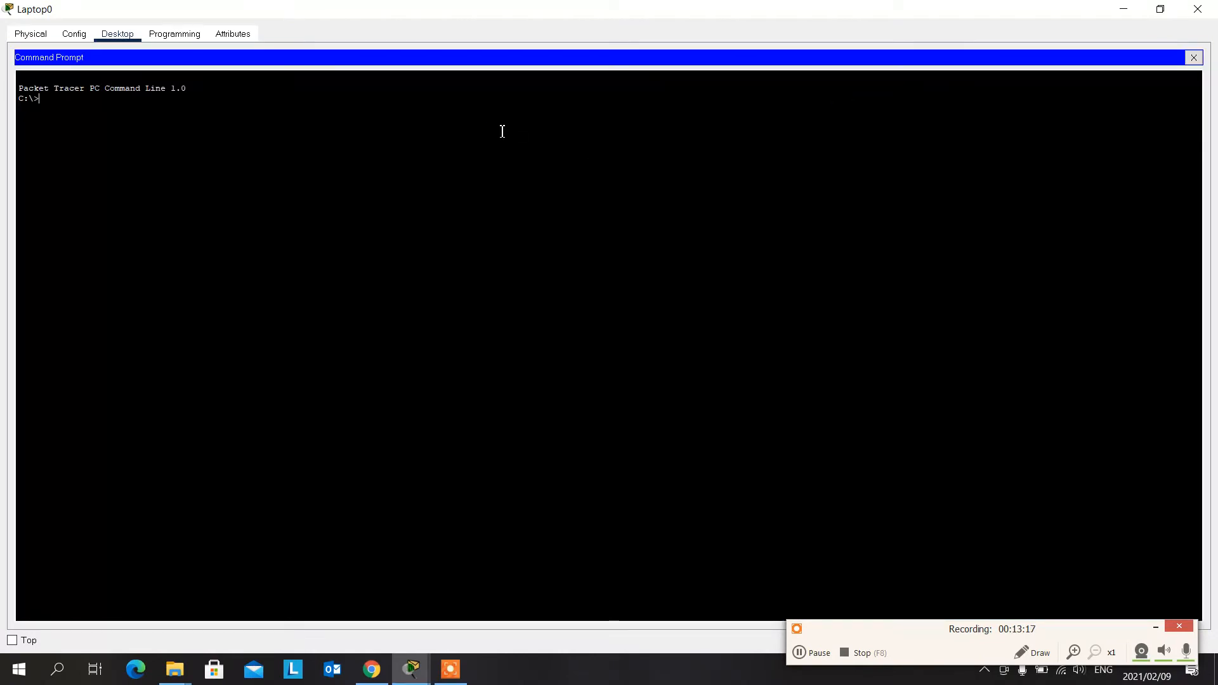
pyautogui.write('ping 10.')
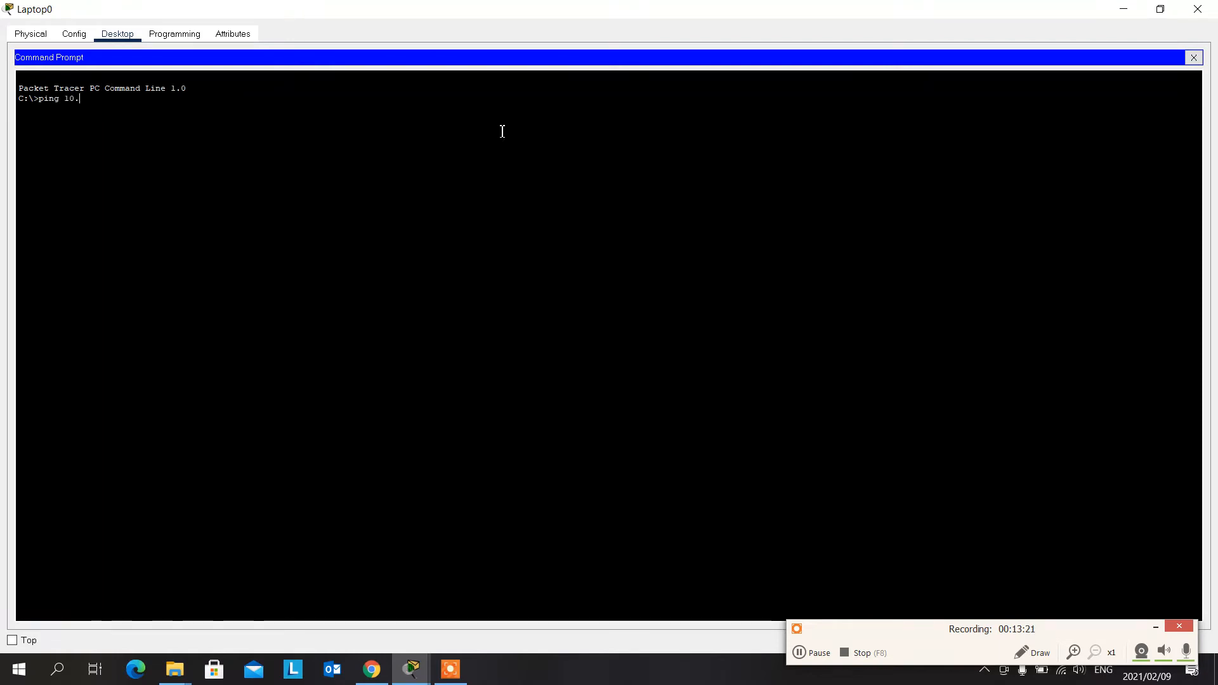
pyautogui.write('0.0.11')
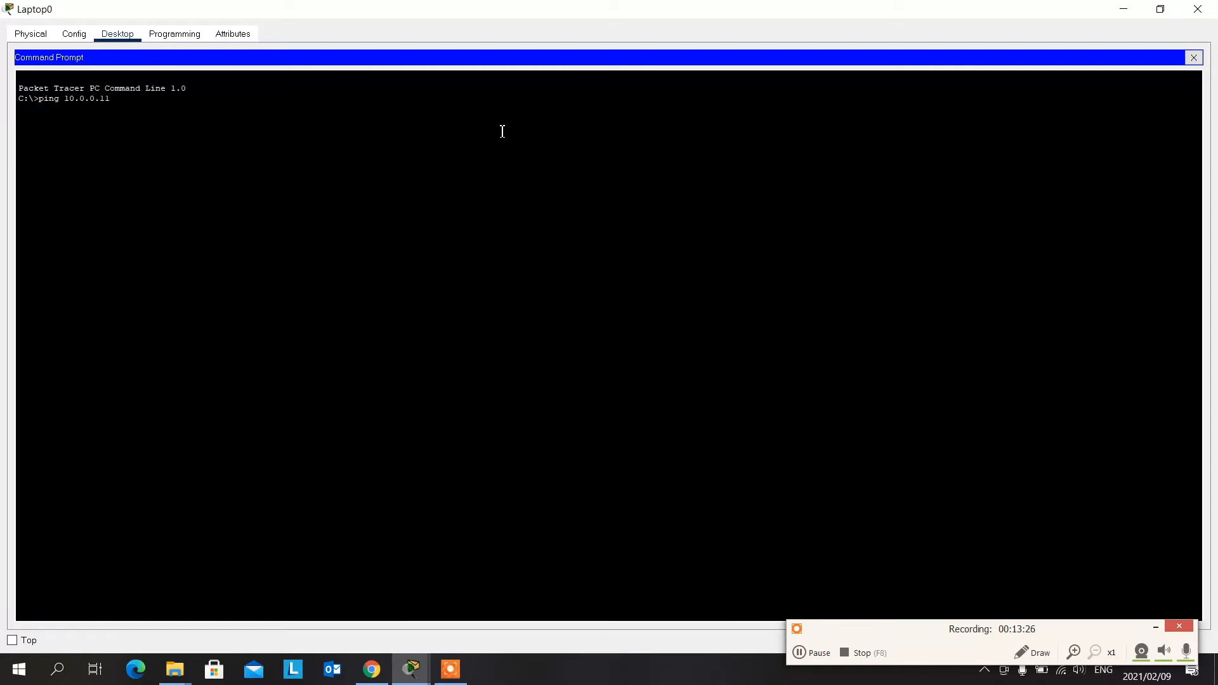
pyautogui.press('Return')
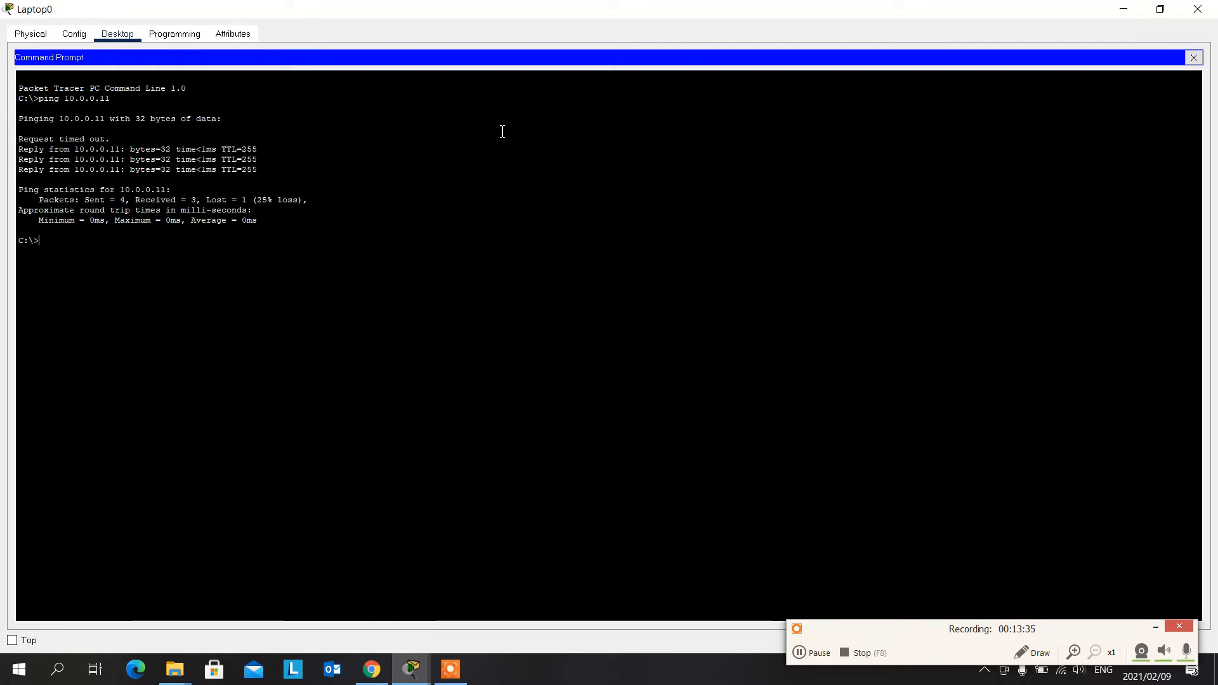
# - Ping the server at 10.0.0.10 from Laptop0 and close the command prompt
pyautogui.press('Up')
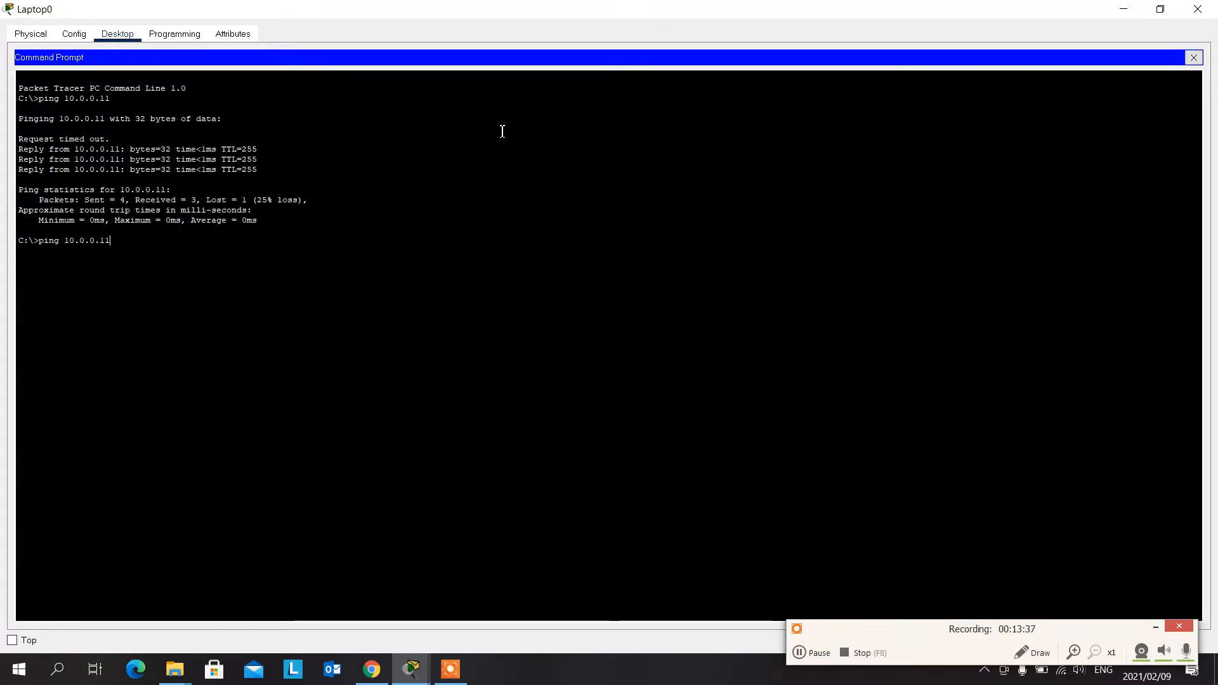
pyautogui.write('0')
pyautogui.press('Return')
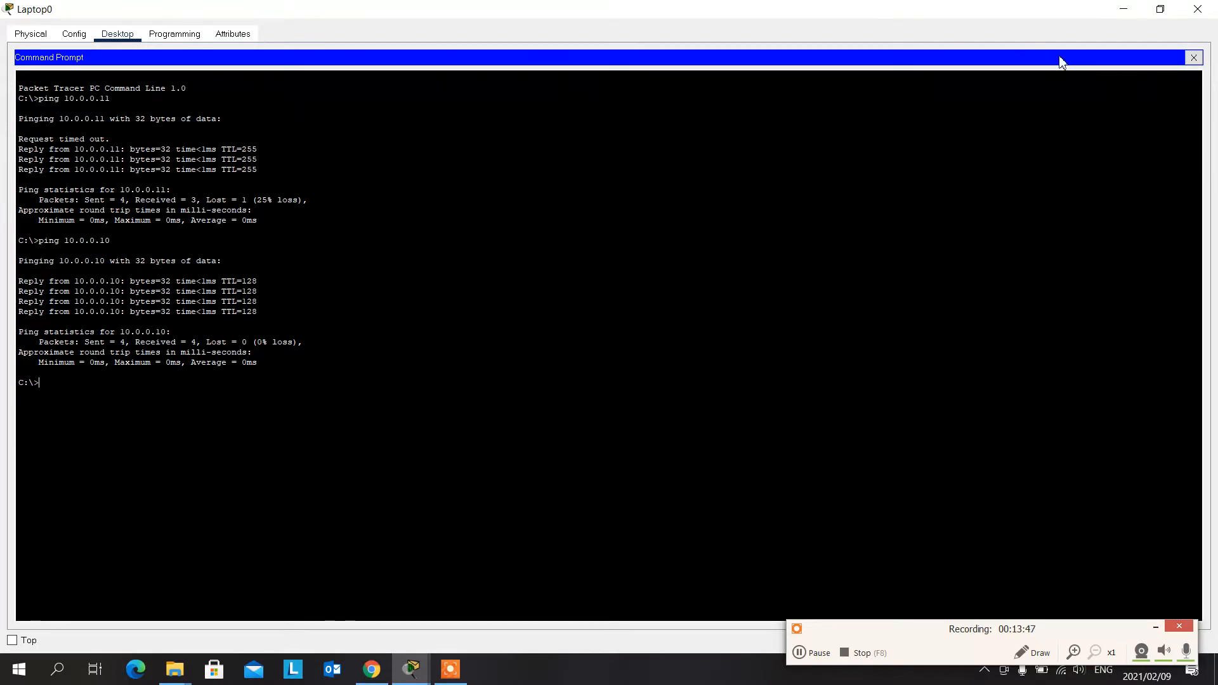
pyautogui.click(1194, 58)
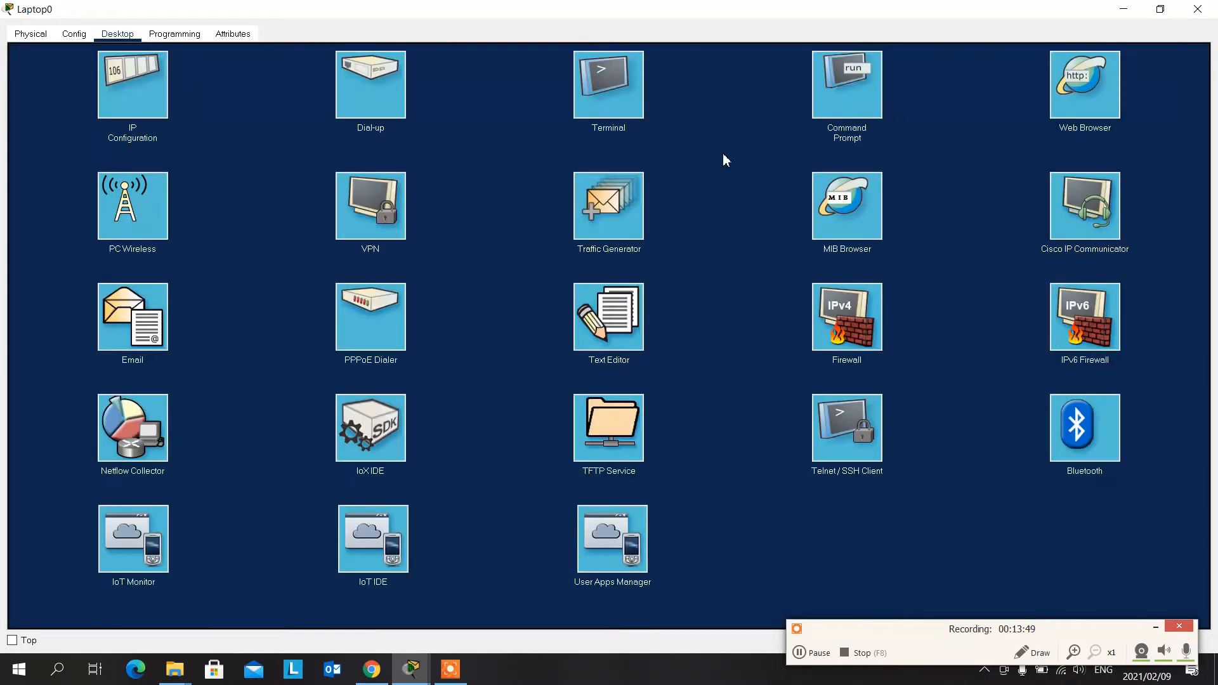
pyautogui.click(1099, 89)
pyautogui.click(706, 79)
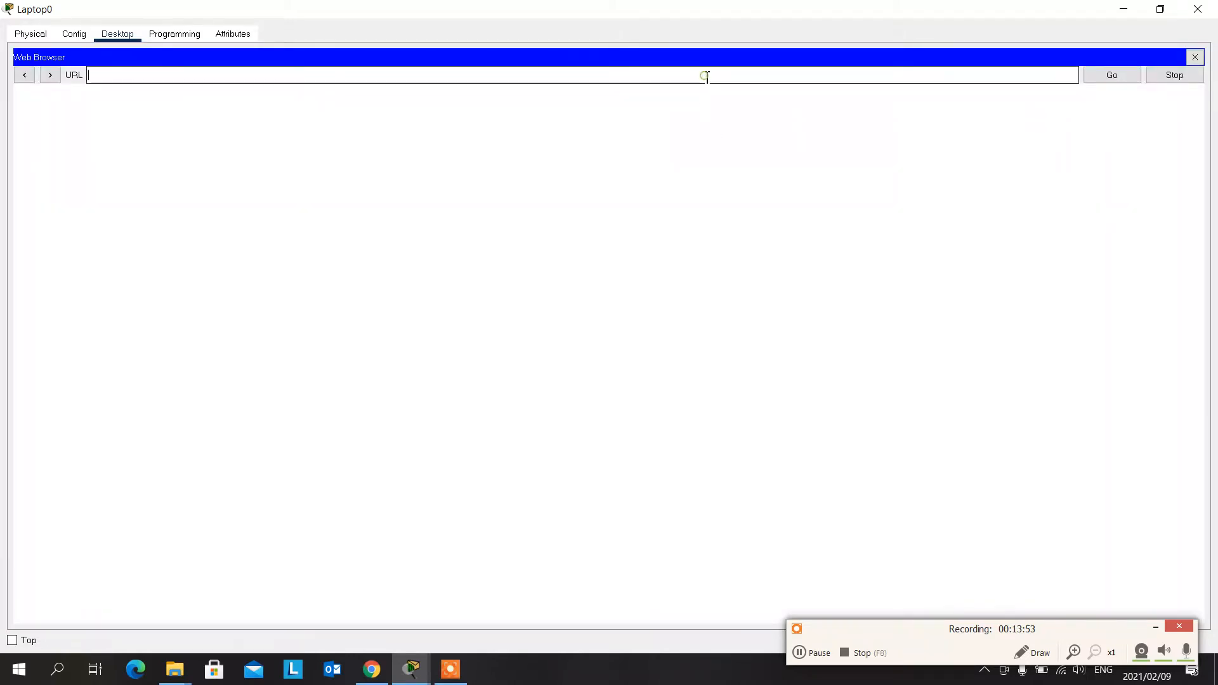
pyautogui.write('10.')
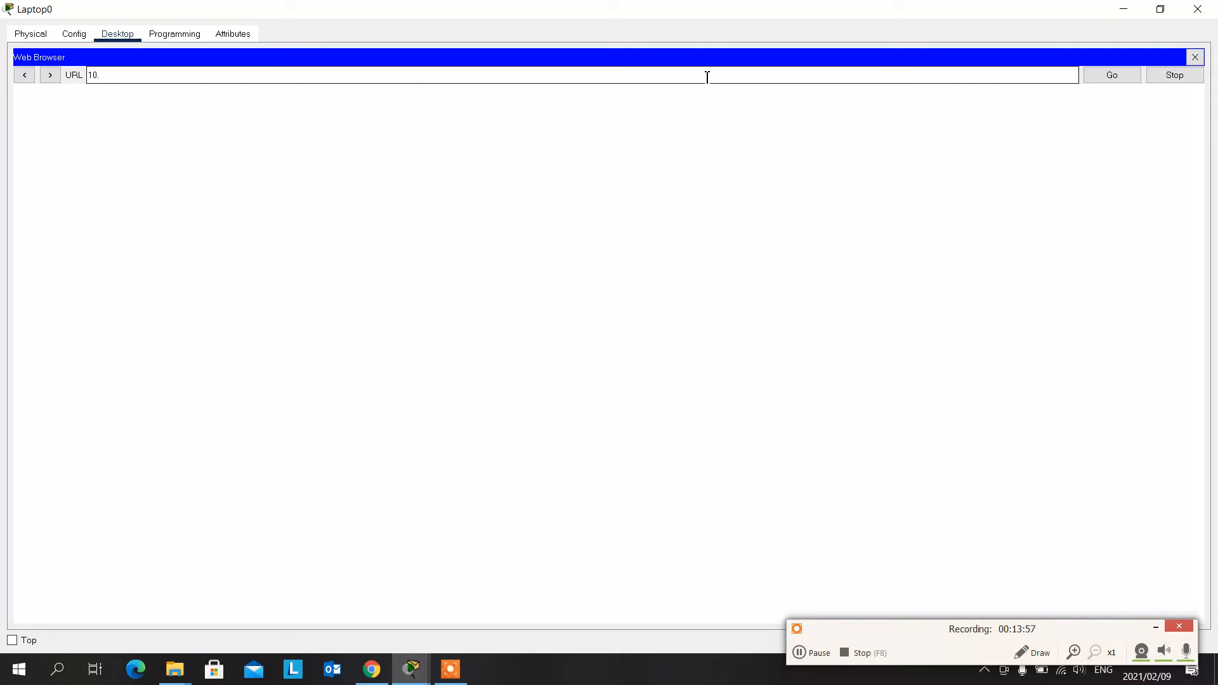
pyautogui.write('0.0.0')
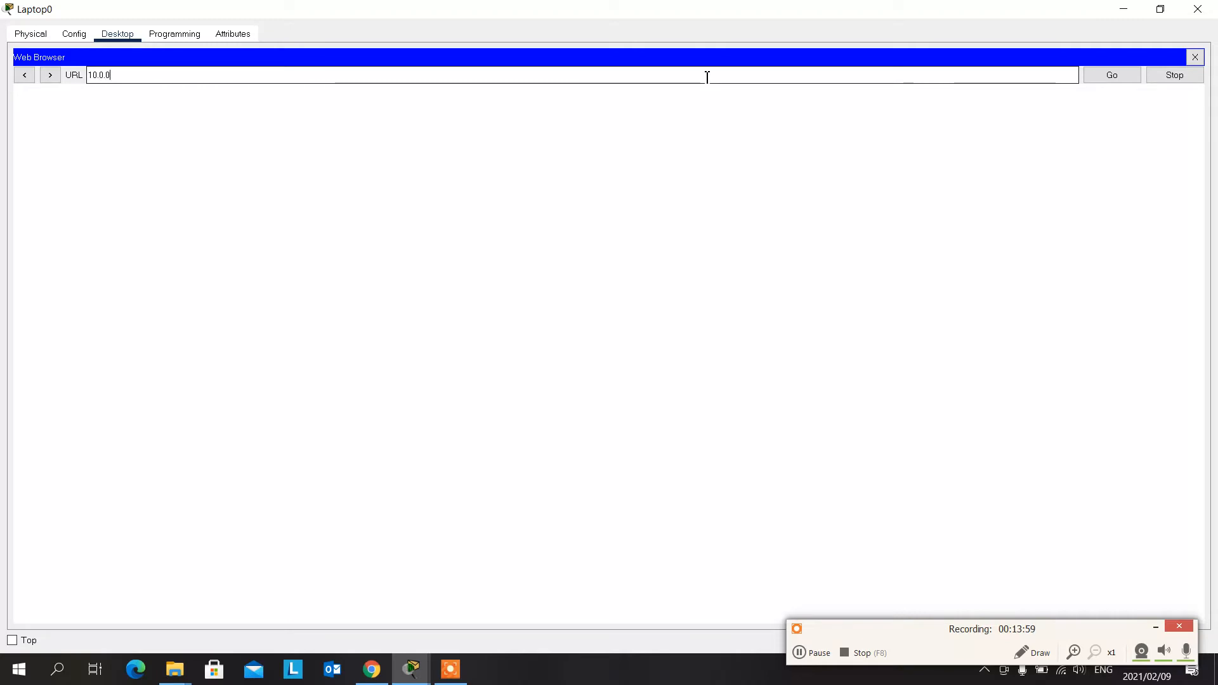
pyautogui.write('11')
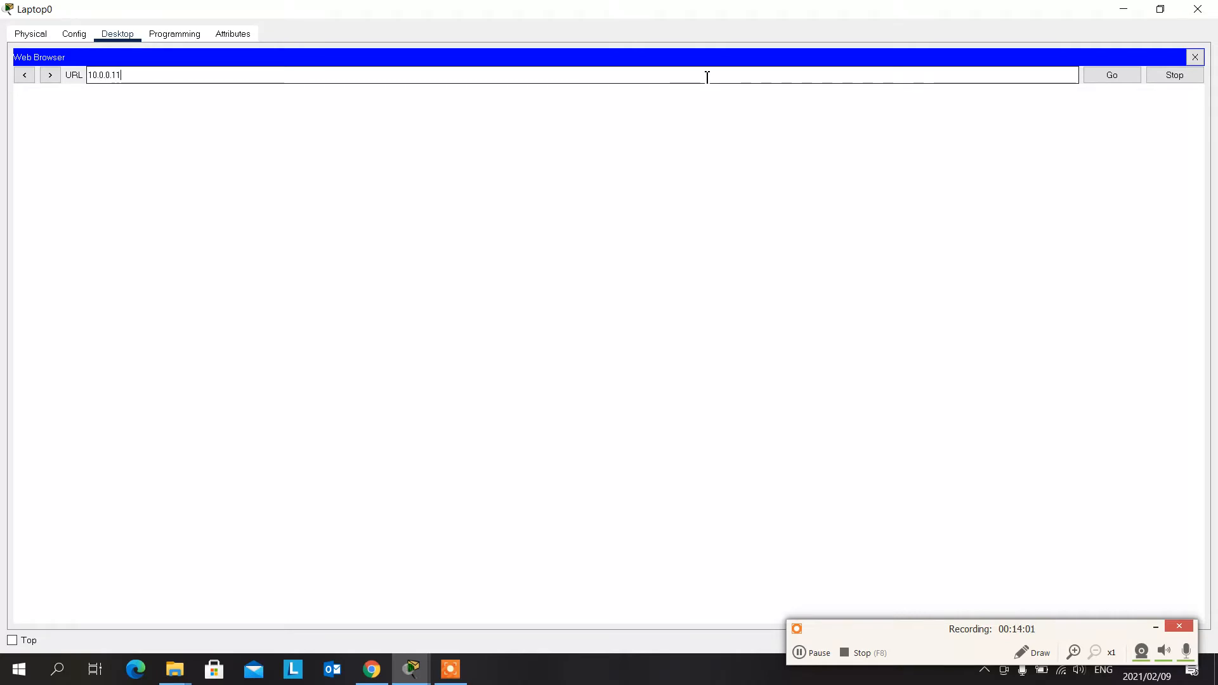
pyautogui.press('Return')
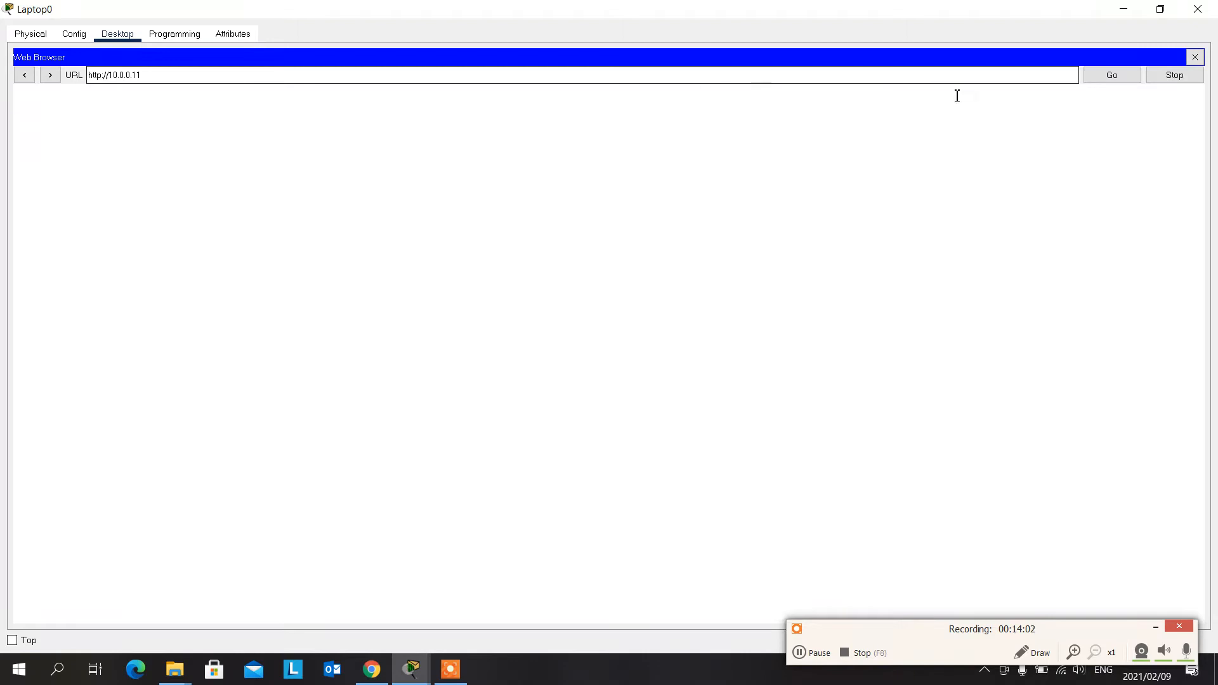
pyautogui.click(1119, 79)
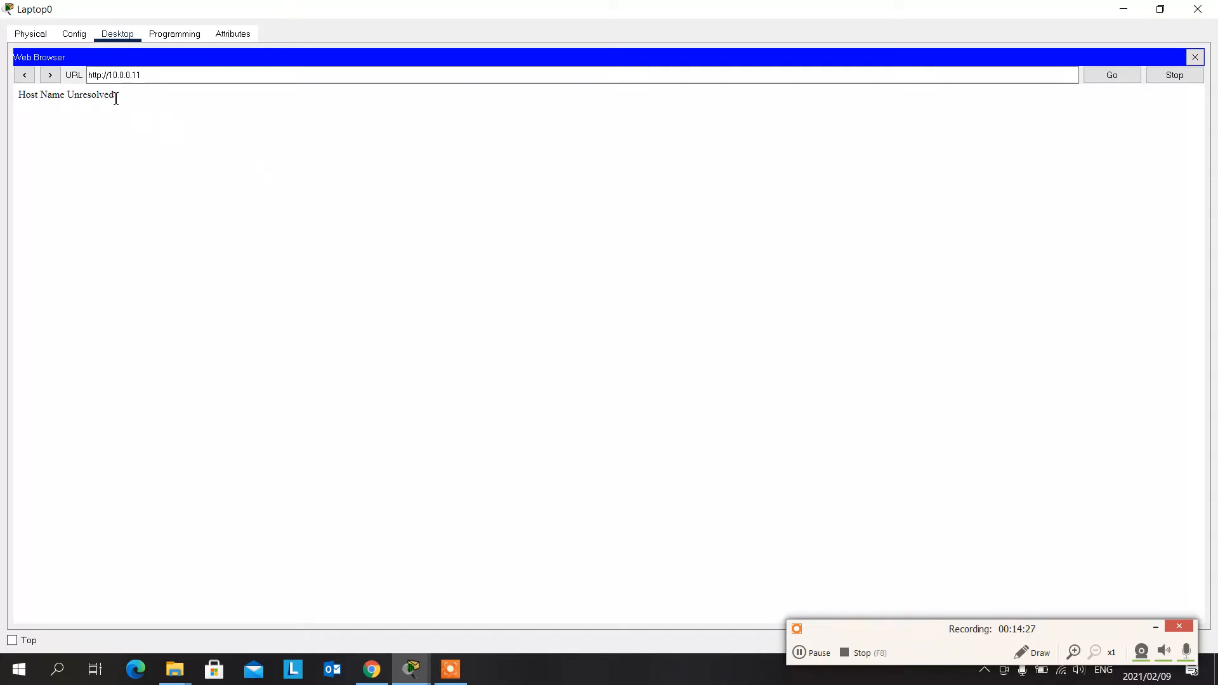
# - Close the web browser and Laptop0's window to return to the network topology
pyautogui.click(74, 36)
pyautogui.click(119, 36)
pyautogui.click(1079, 91)
pyautogui.click(1195, 58)
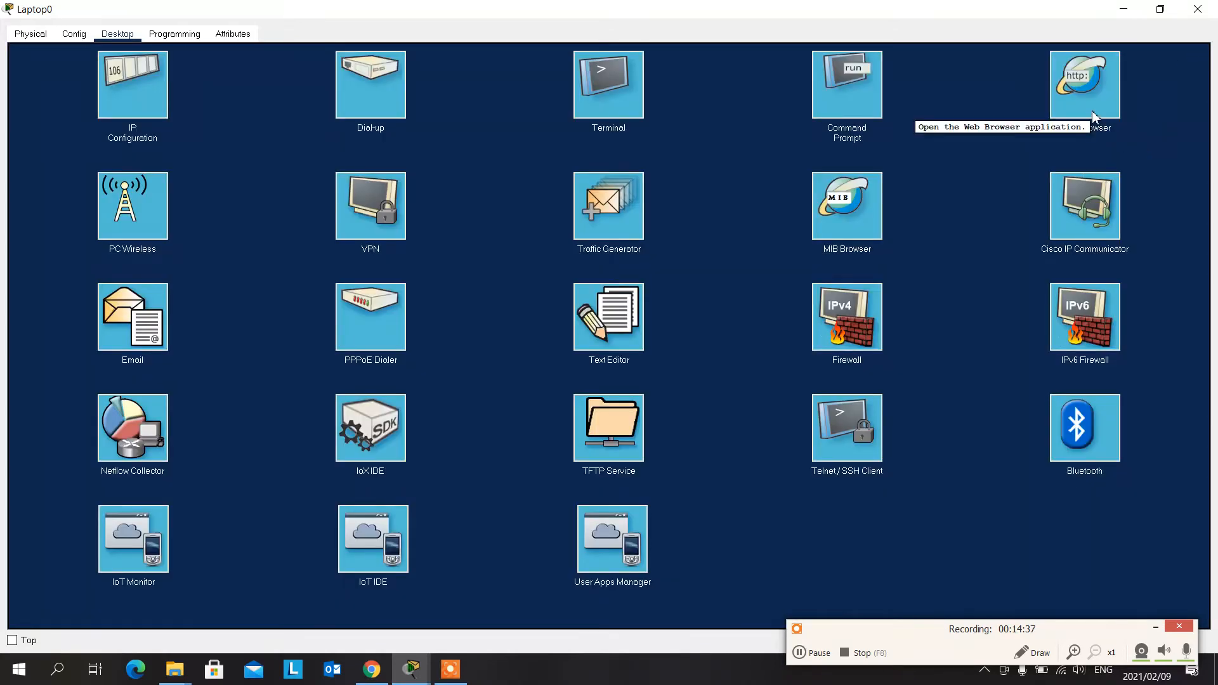
pyautogui.click(1198, 9)
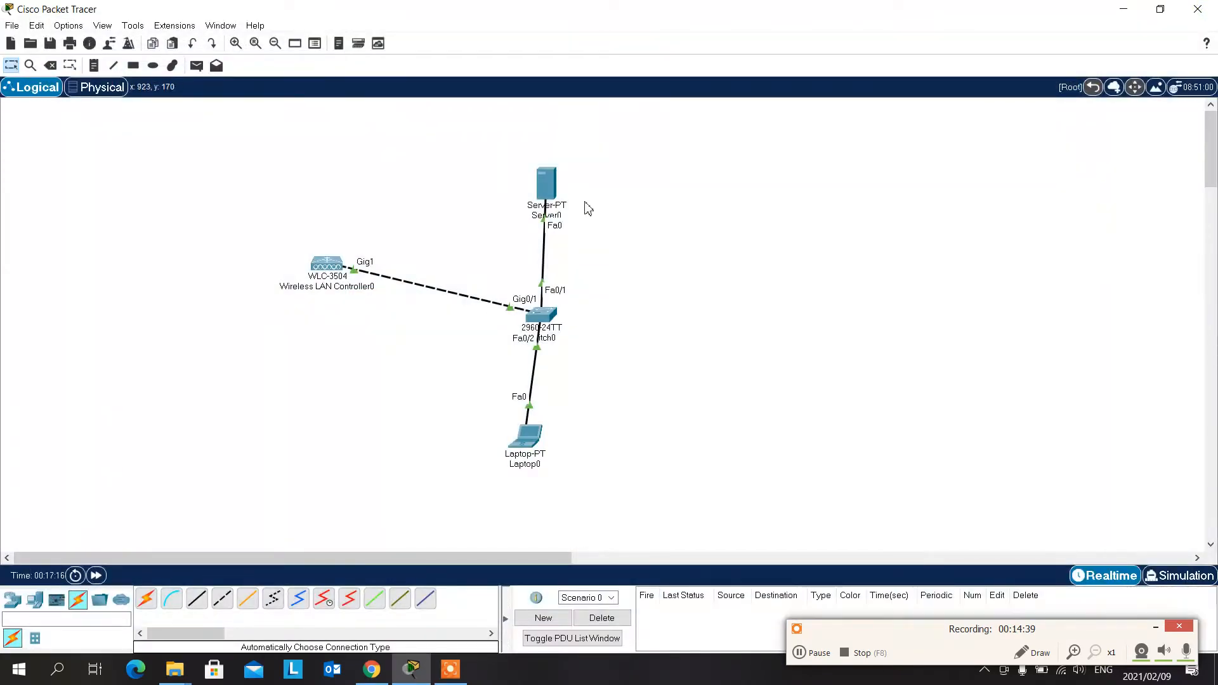
# - Review the DHCP service's pool settings on Server0
pyautogui.click(552, 184)
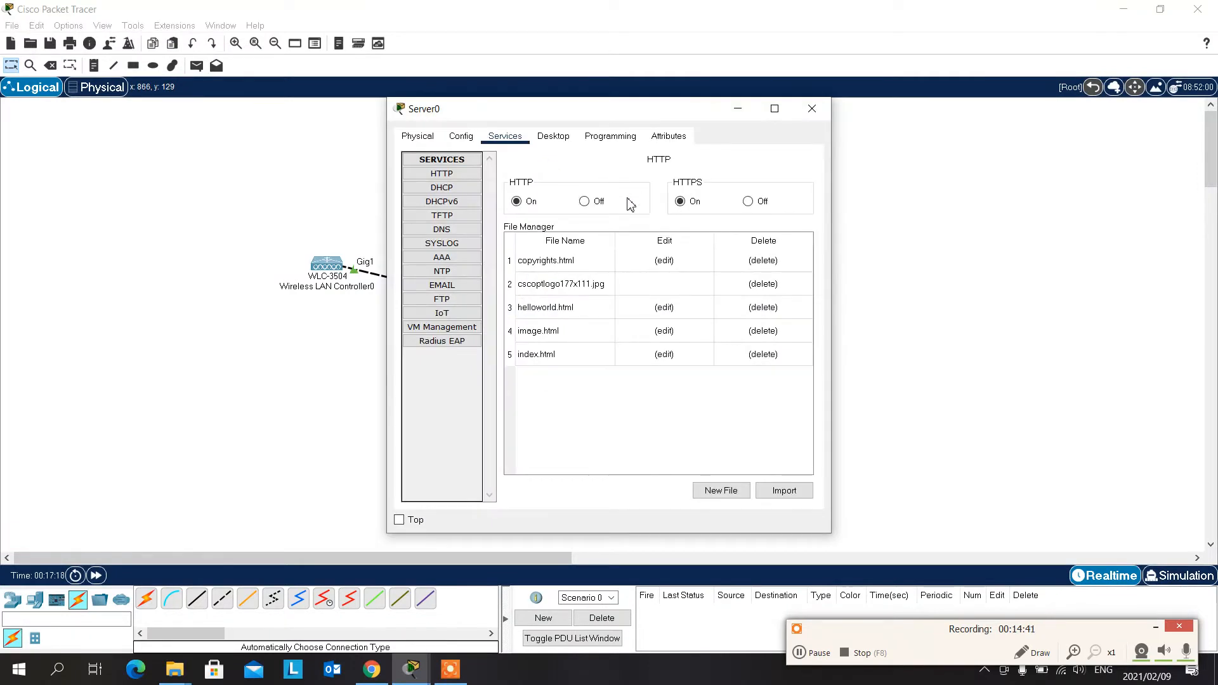
pyautogui.click(464, 191)
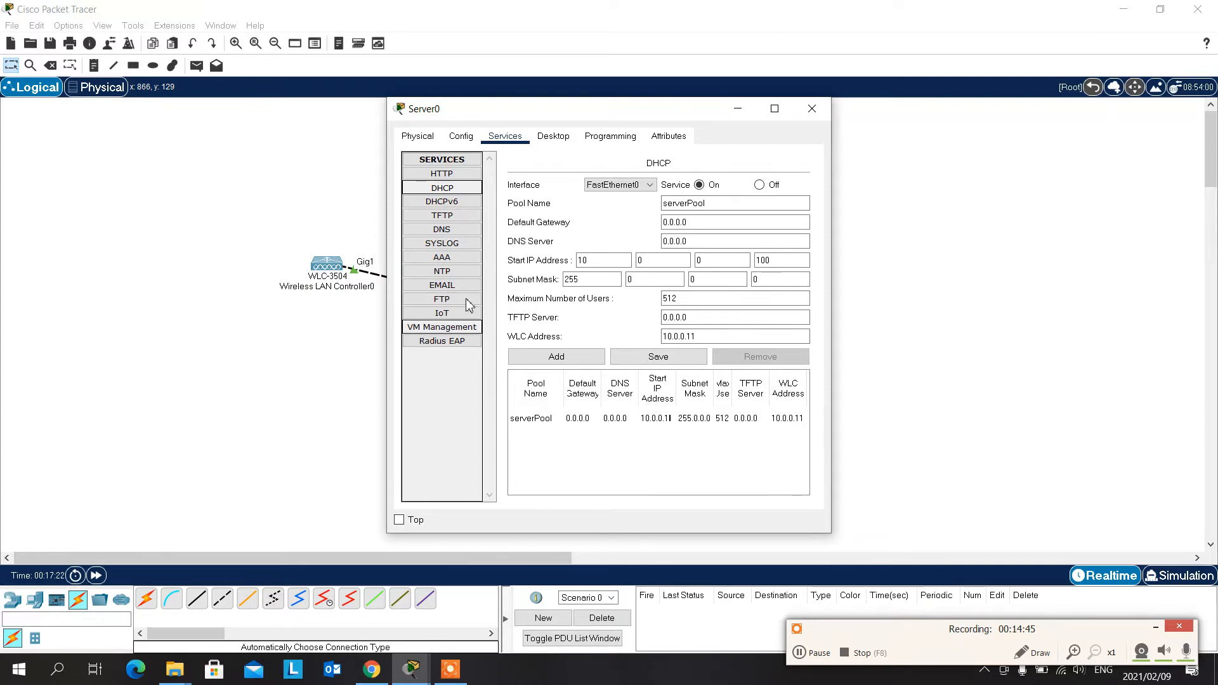
pyautogui.click(812, 108)
# - Review the wireless LAN controller's management IP configuration and its global settings, and briefly view Server0's HTTP service
pyautogui.click(329, 267)
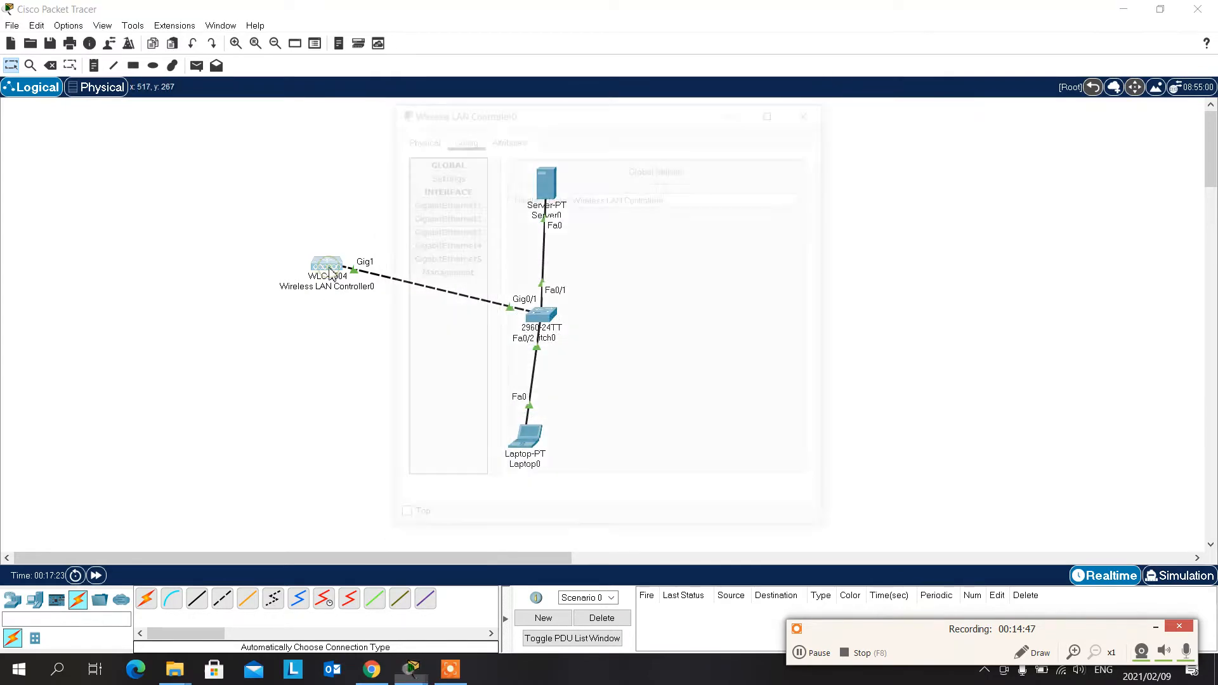
pyautogui.click(467, 271)
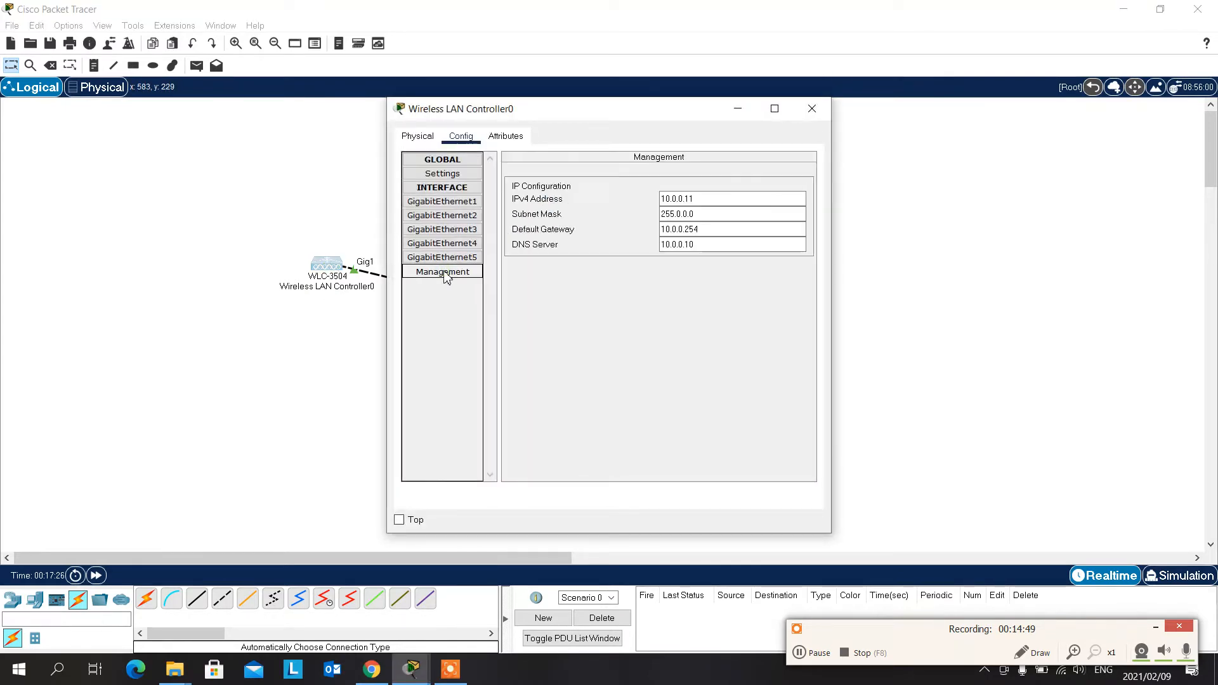
pyautogui.click(709, 203)
pyautogui.click(443, 175)
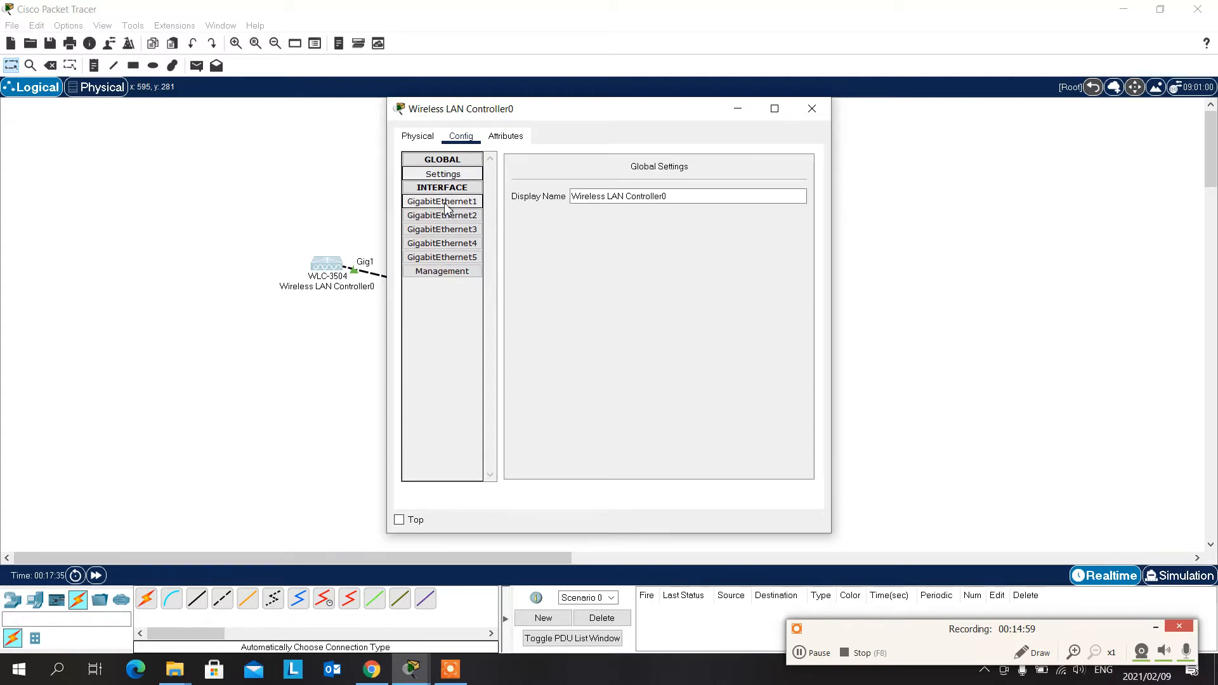
pyautogui.click(449, 188)
pyautogui.click(453, 174)
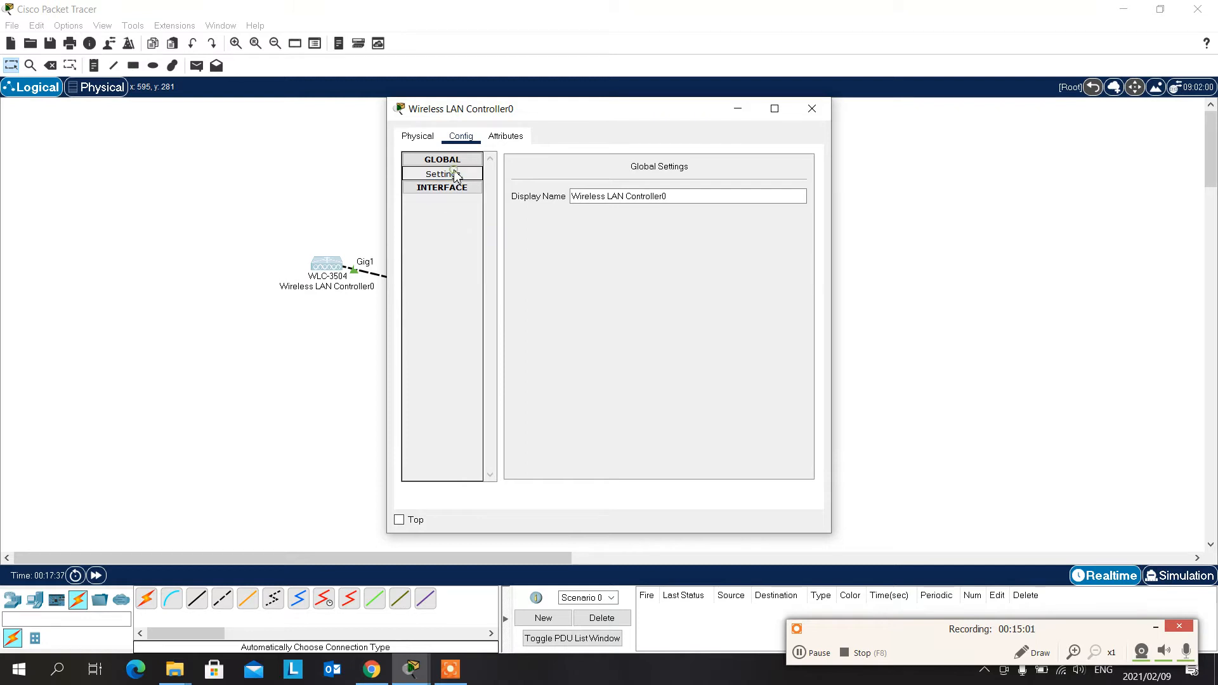
pyautogui.click(453, 189)
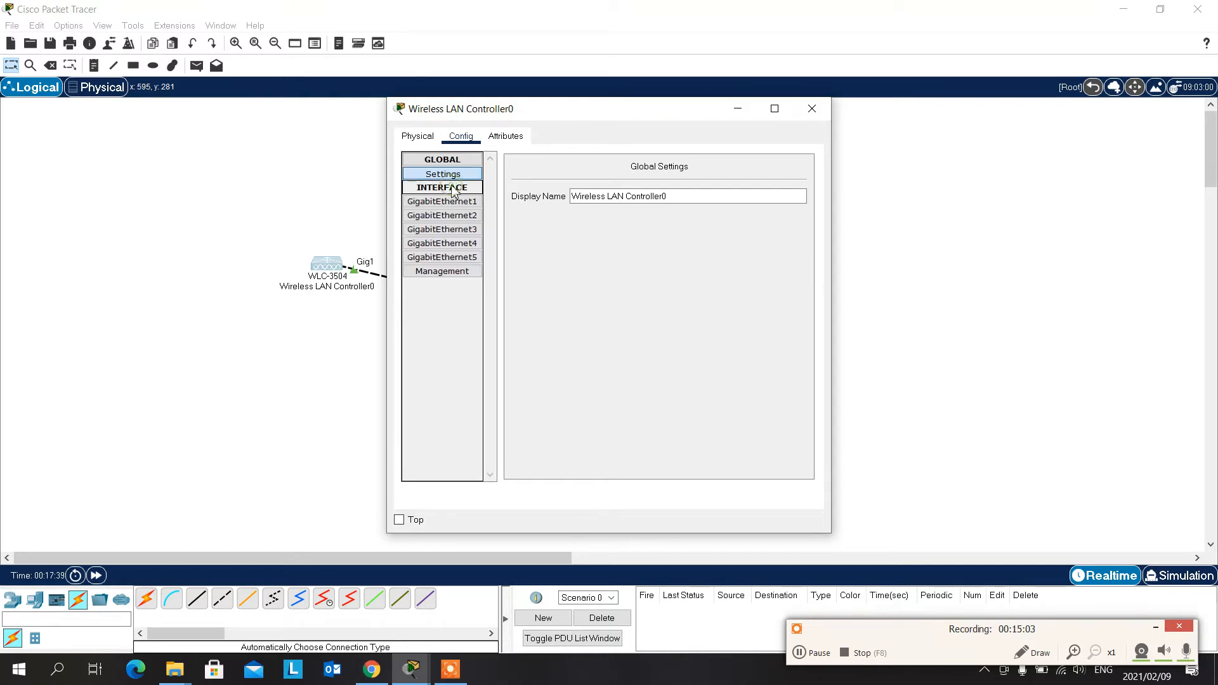
pyautogui.click(445, 273)
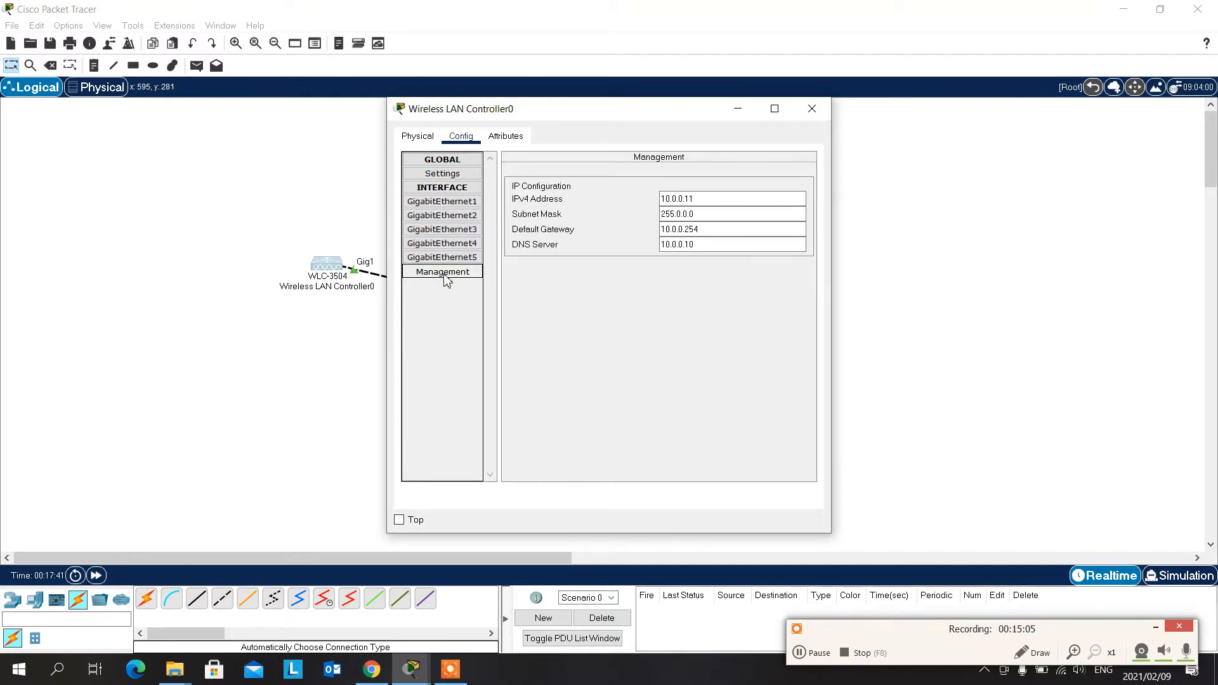
pyautogui.click(812, 108)
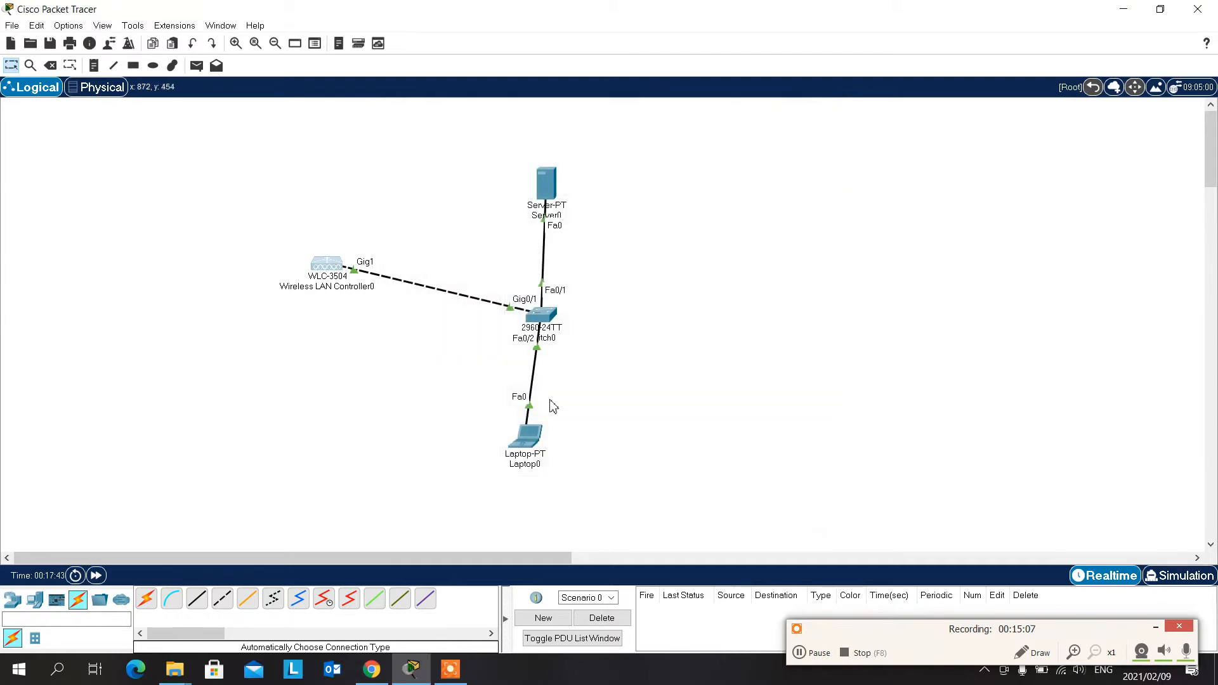
pyautogui.click(546, 190)
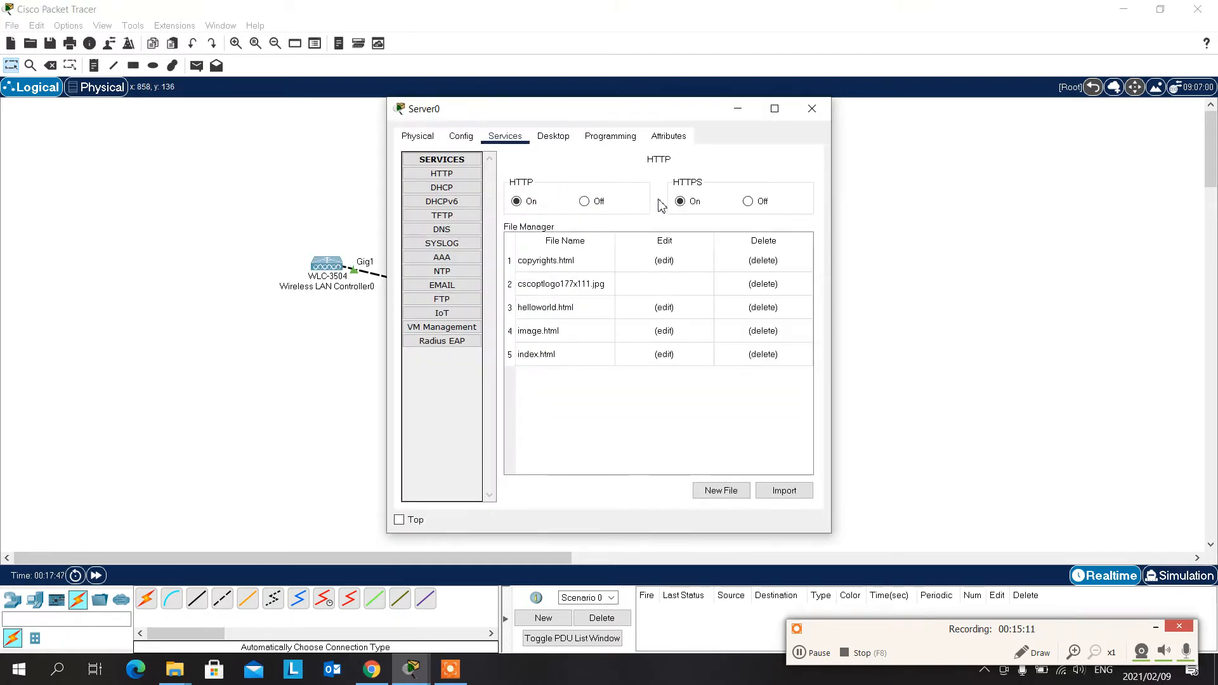
pyautogui.click(813, 108)
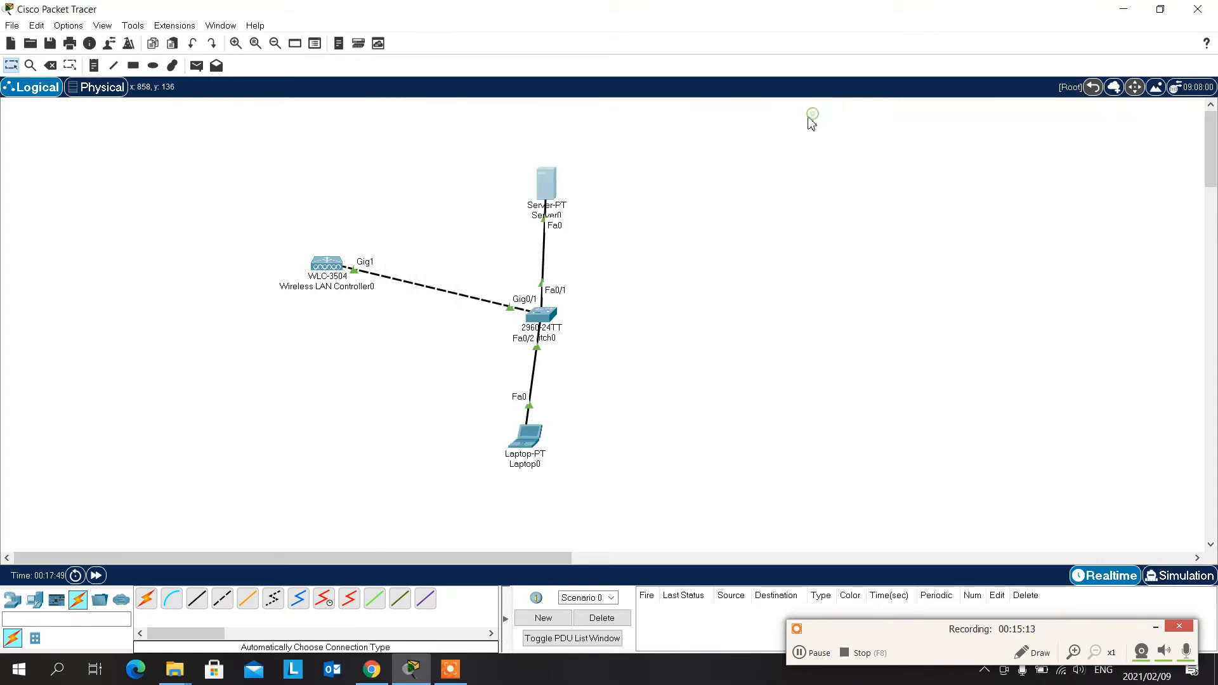
pyautogui.click(536, 446)
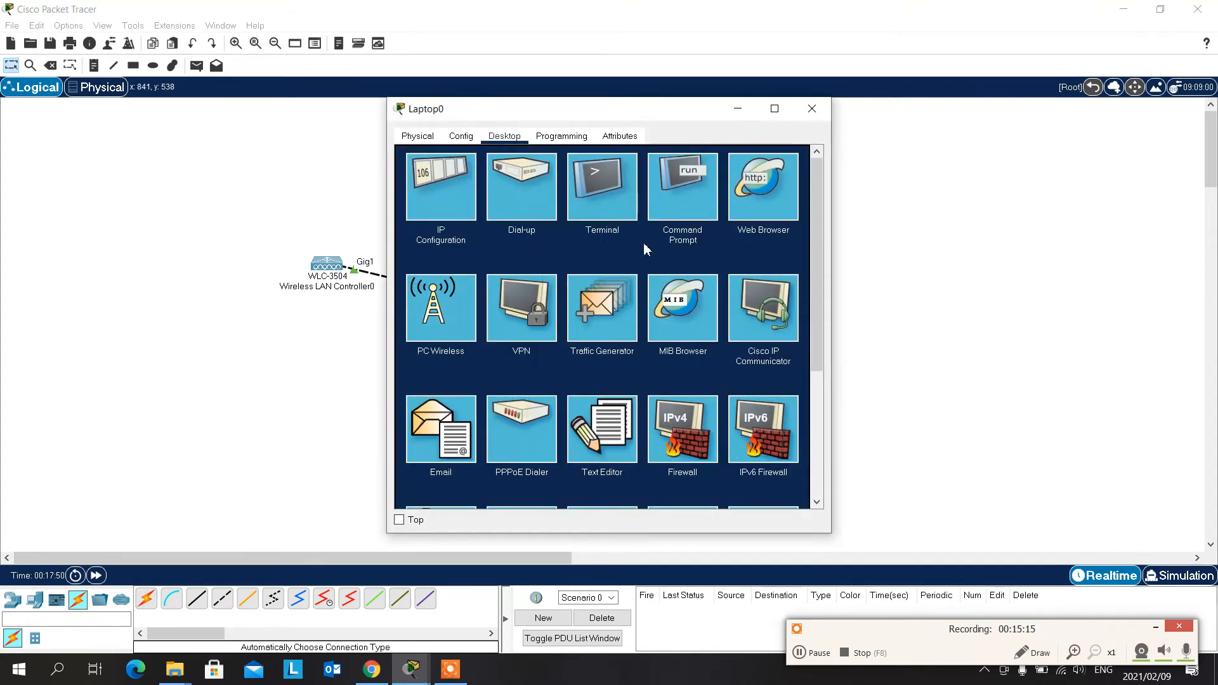
pyautogui.click(766, 193)
pyautogui.click(612, 182)
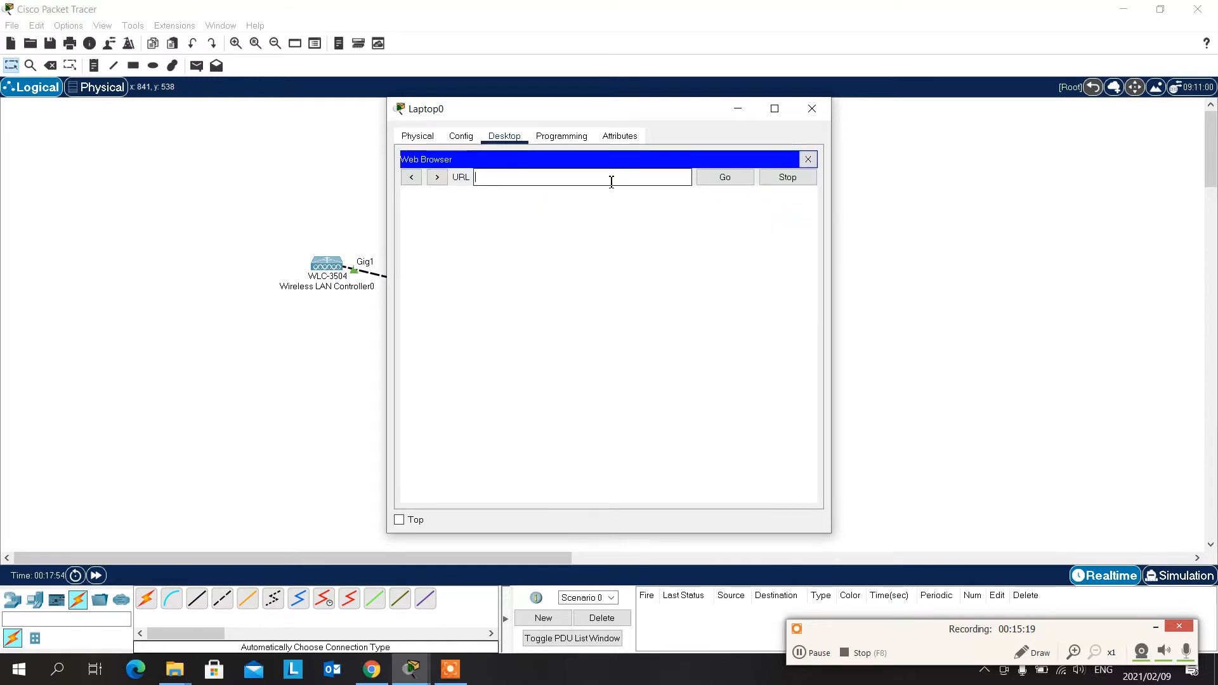
pyautogui.write('10.0.0.11')
pyautogui.press('Return')
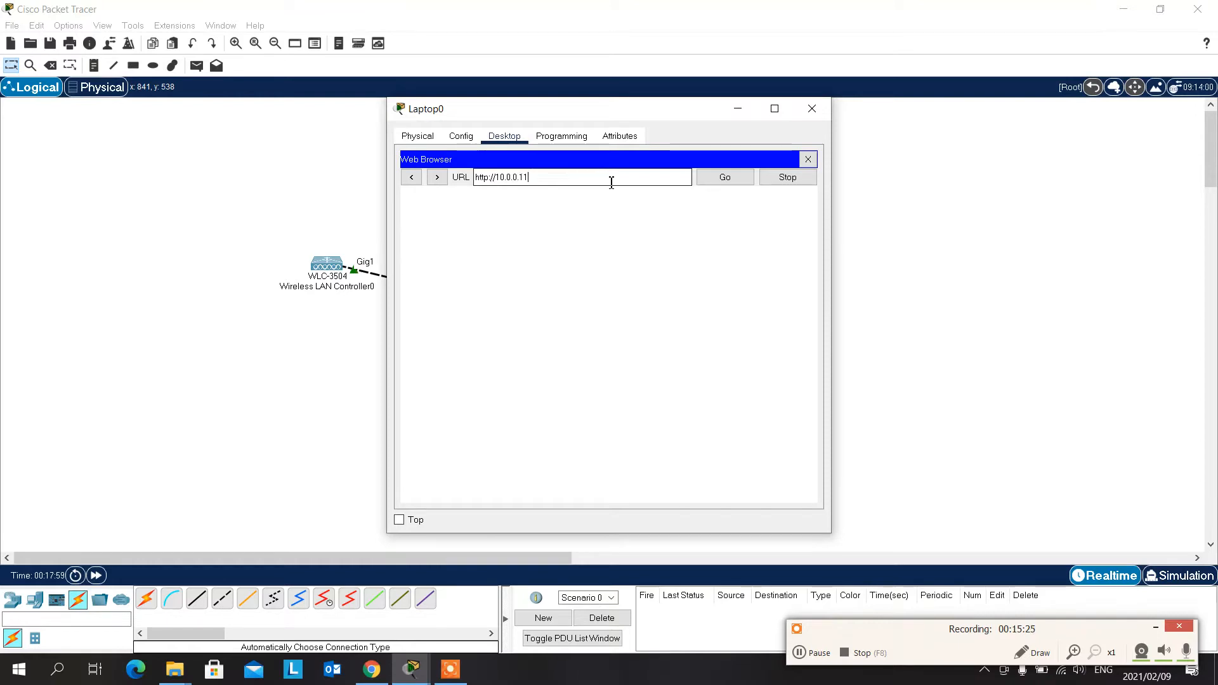
pyautogui.click(714, 184)
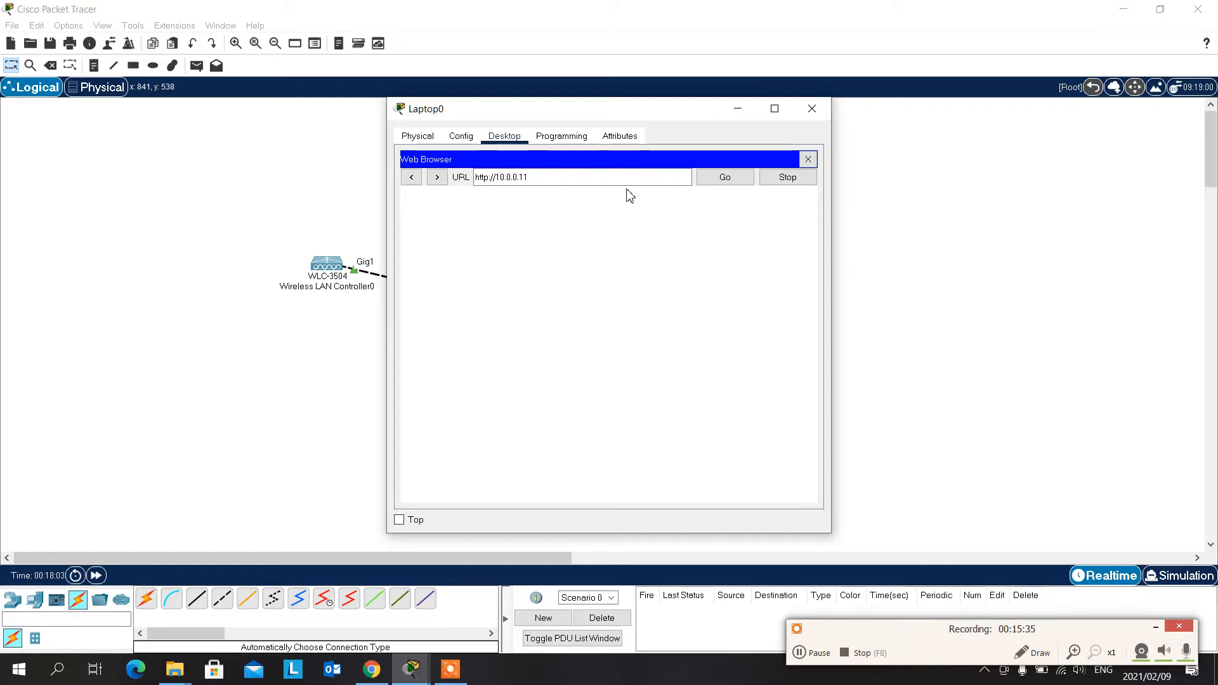
pyautogui.moveTo(646, 110); pyautogui.dragTo(884, 88)
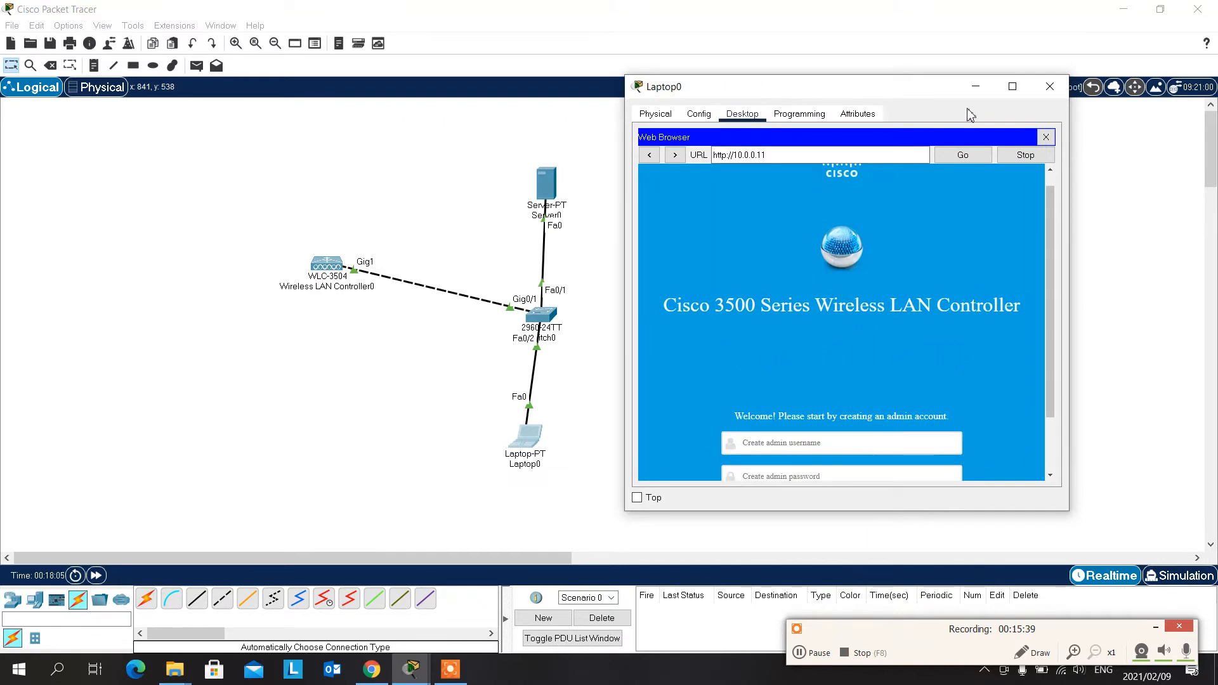
pyautogui.click(1013, 86)
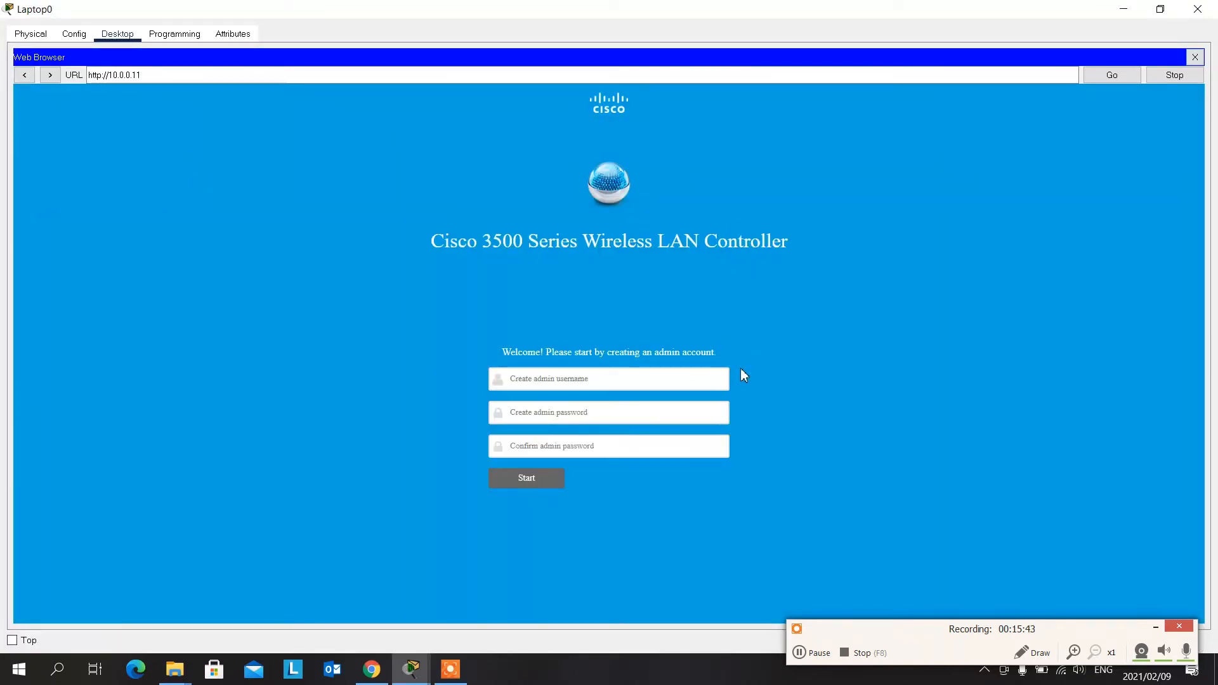
# - Create the controller's admin account with username admin, enter and confirm the admin password, and start the setup
pyautogui.click(712, 382)
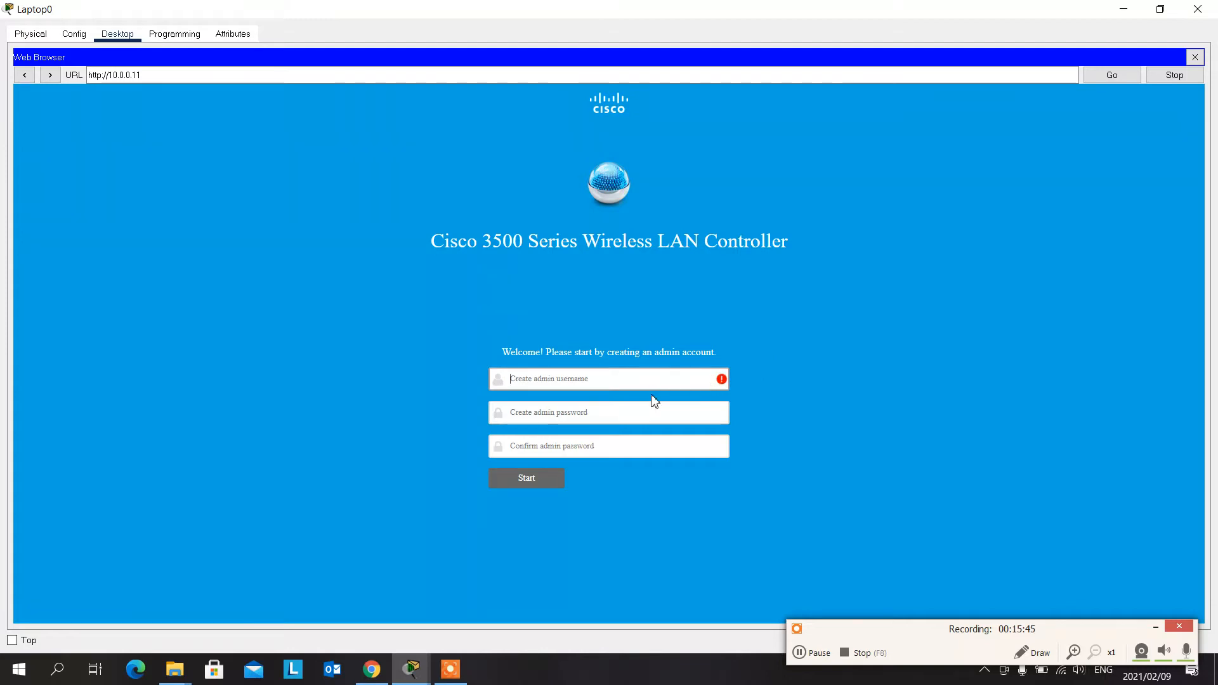
pyautogui.write('admin')
pyautogui.click(653, 411)
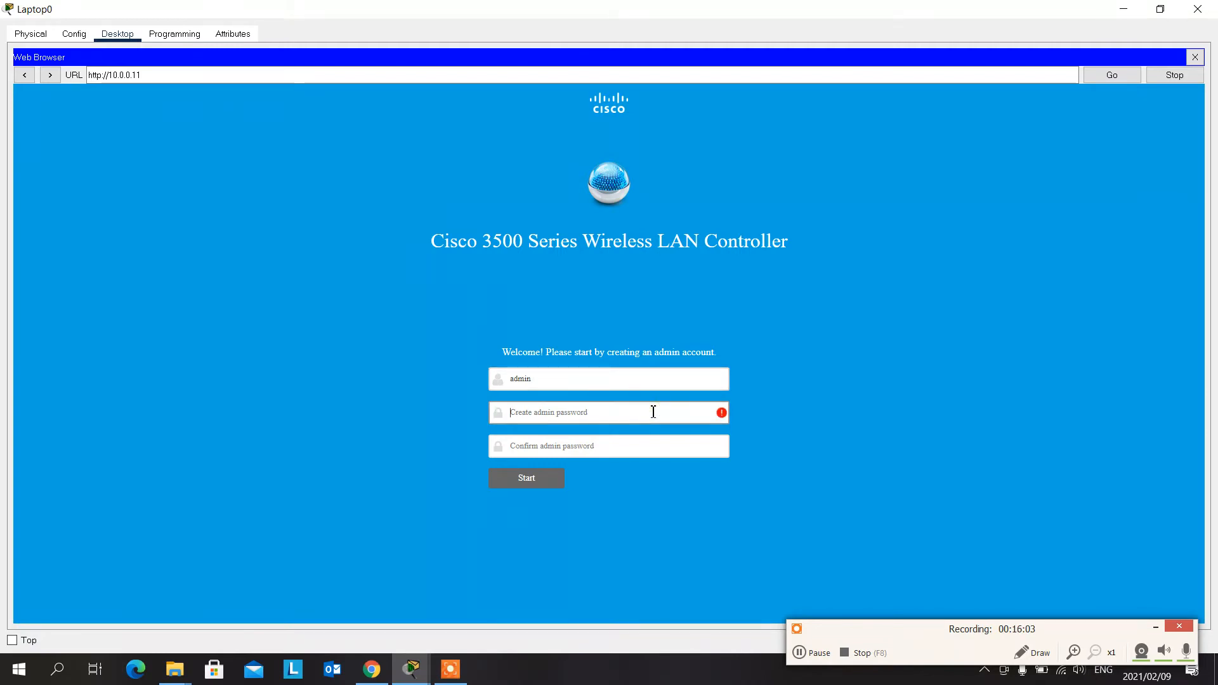
pyautogui.write('C')
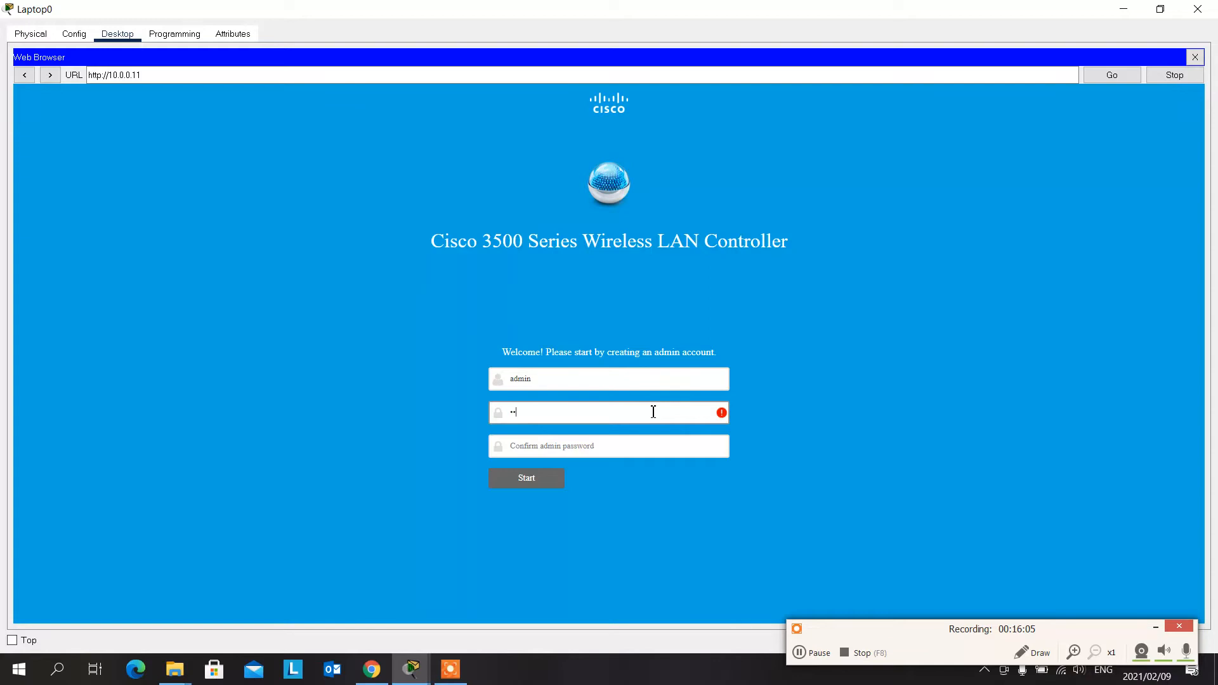
pyautogui.write('isco1')
pyautogui.press('Tab')
pyautogui.write('c')
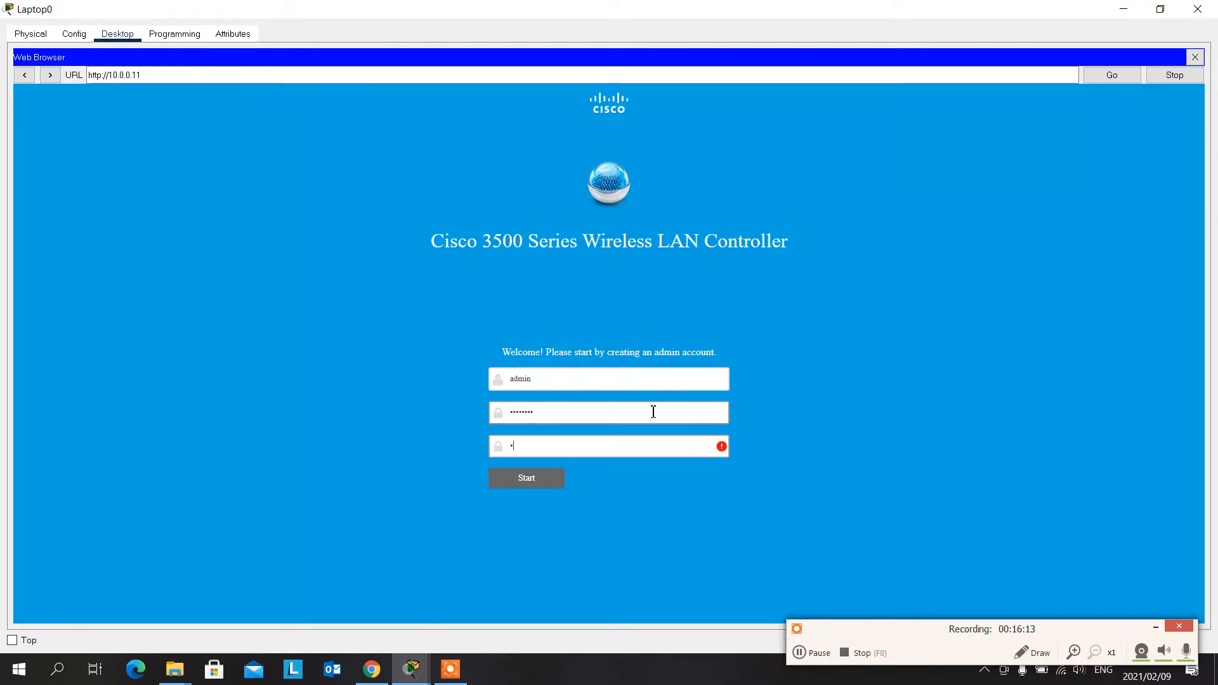
pyautogui.write('isco123')
pyautogui.click(538, 484)
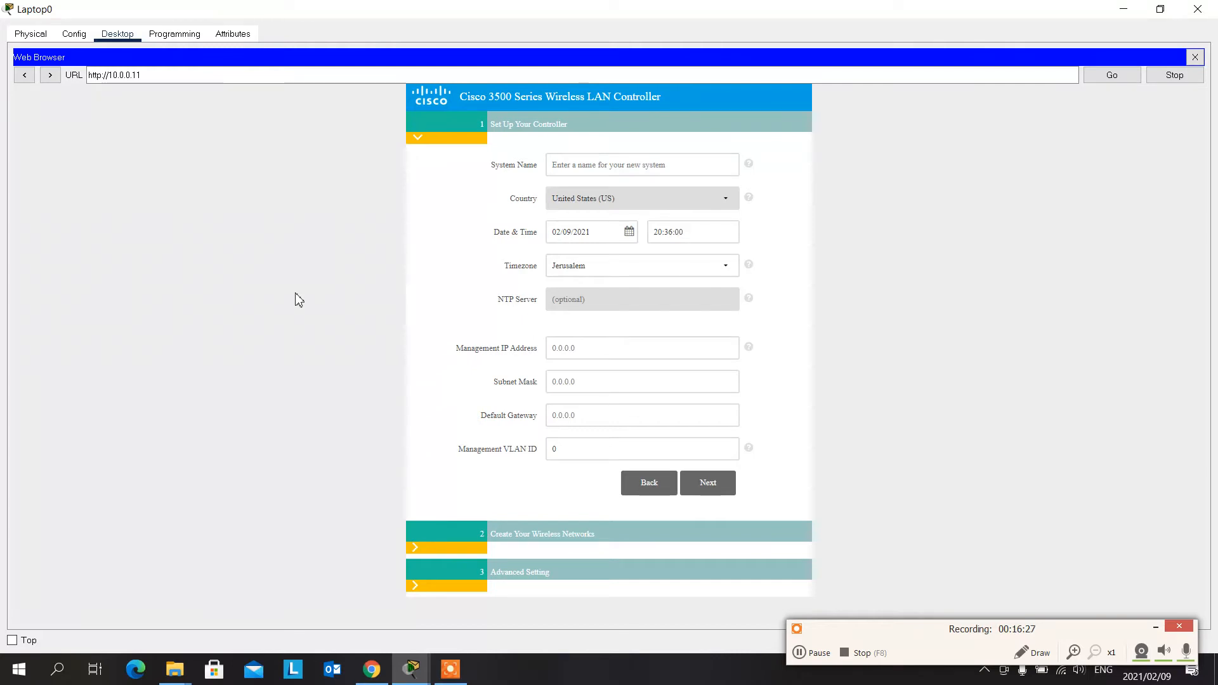
# - Name the controller system WLC and set its timezone to Eastern Time (US and Canada)
pyautogui.click(623, 165)
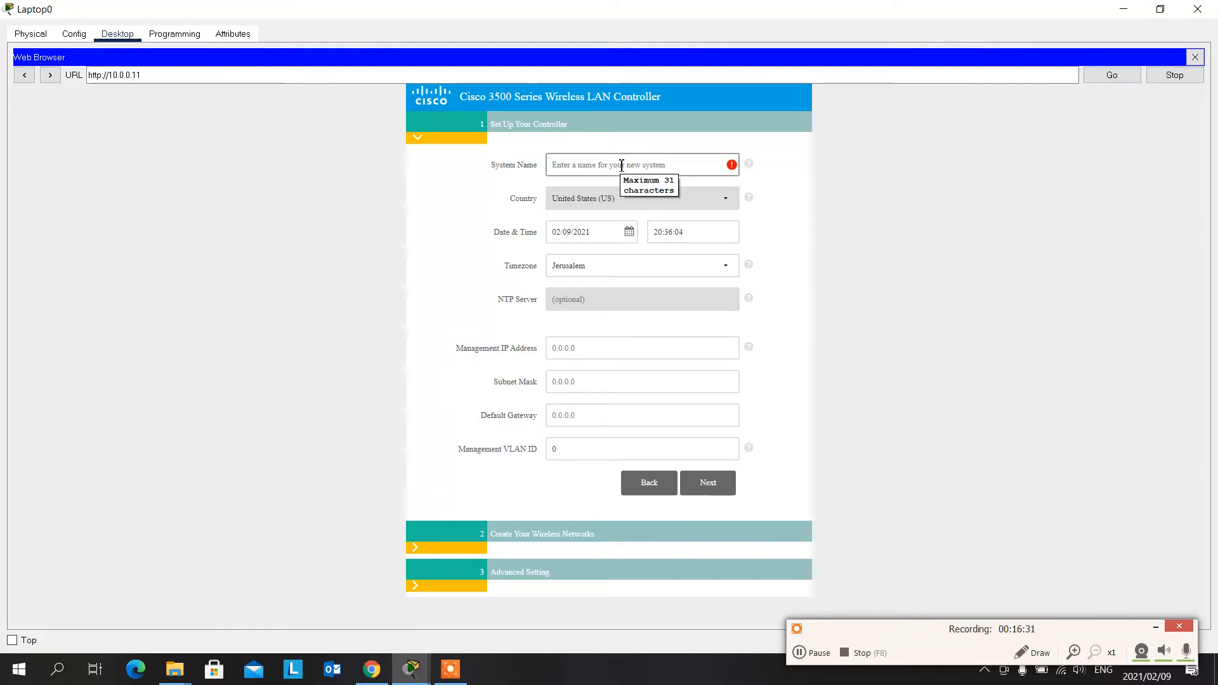
pyautogui.write('WLC')
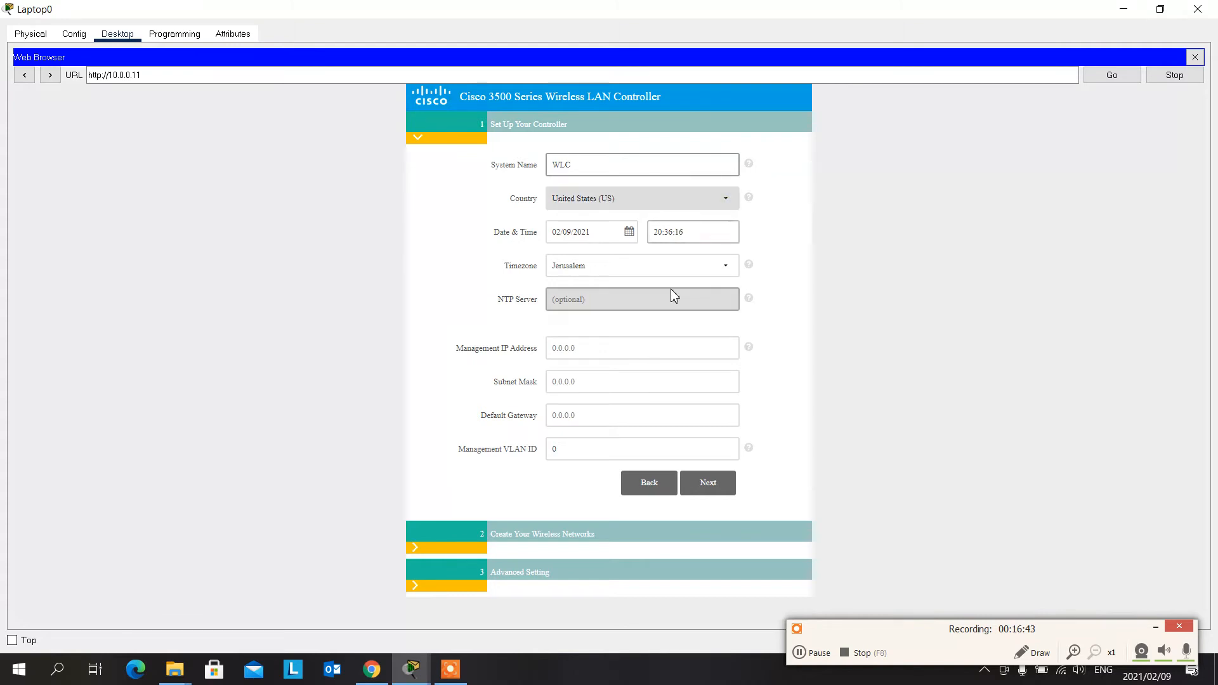
pyautogui.click(697, 264)
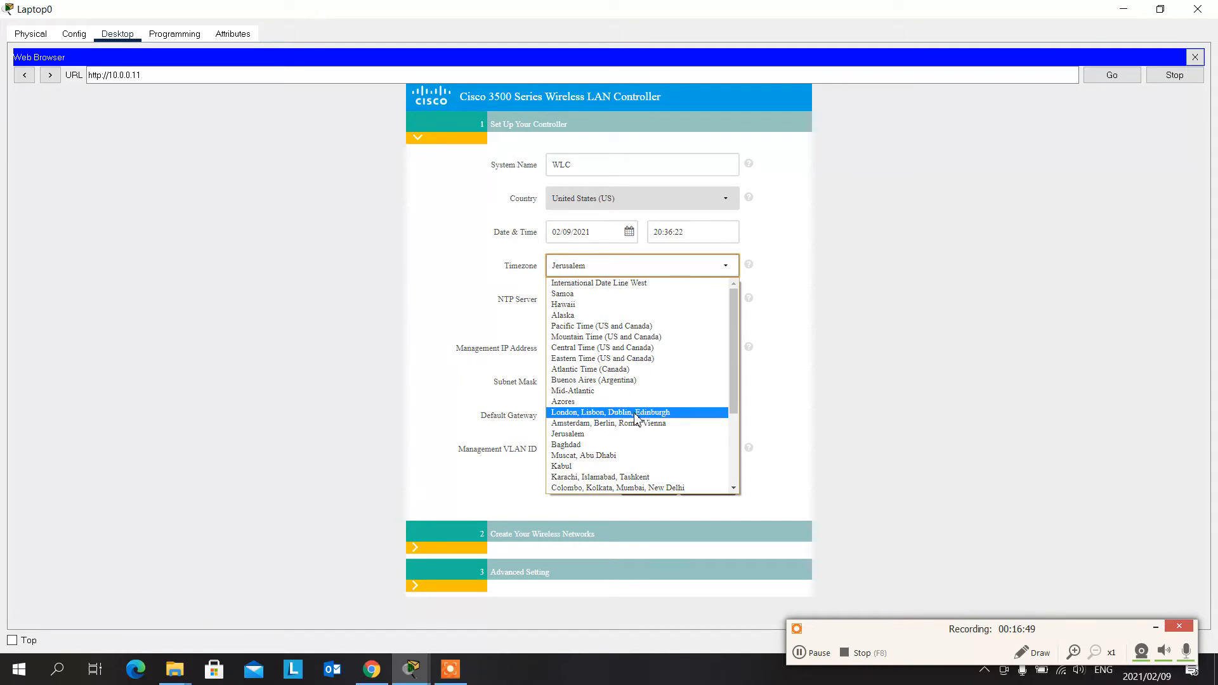
pyautogui.click(648, 360)
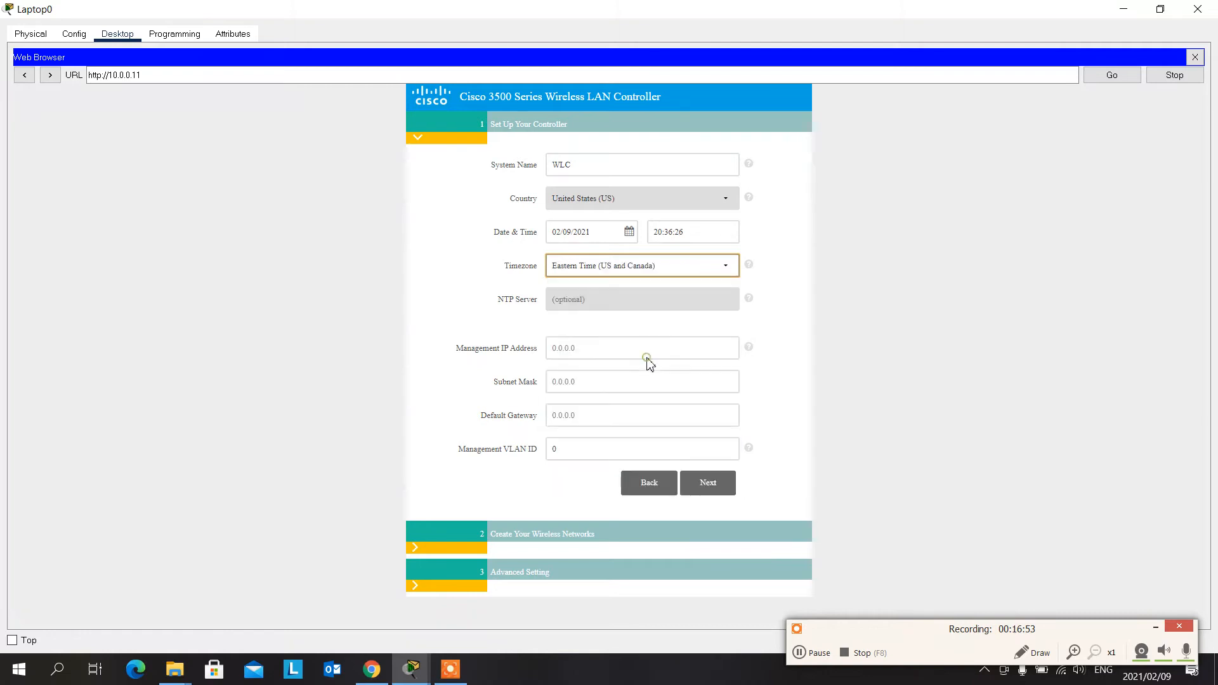
# - Set the controller's management IP address to 10.0.0.11 and the subnet mask to 255.0.0.0
pyautogui.click(647, 356)
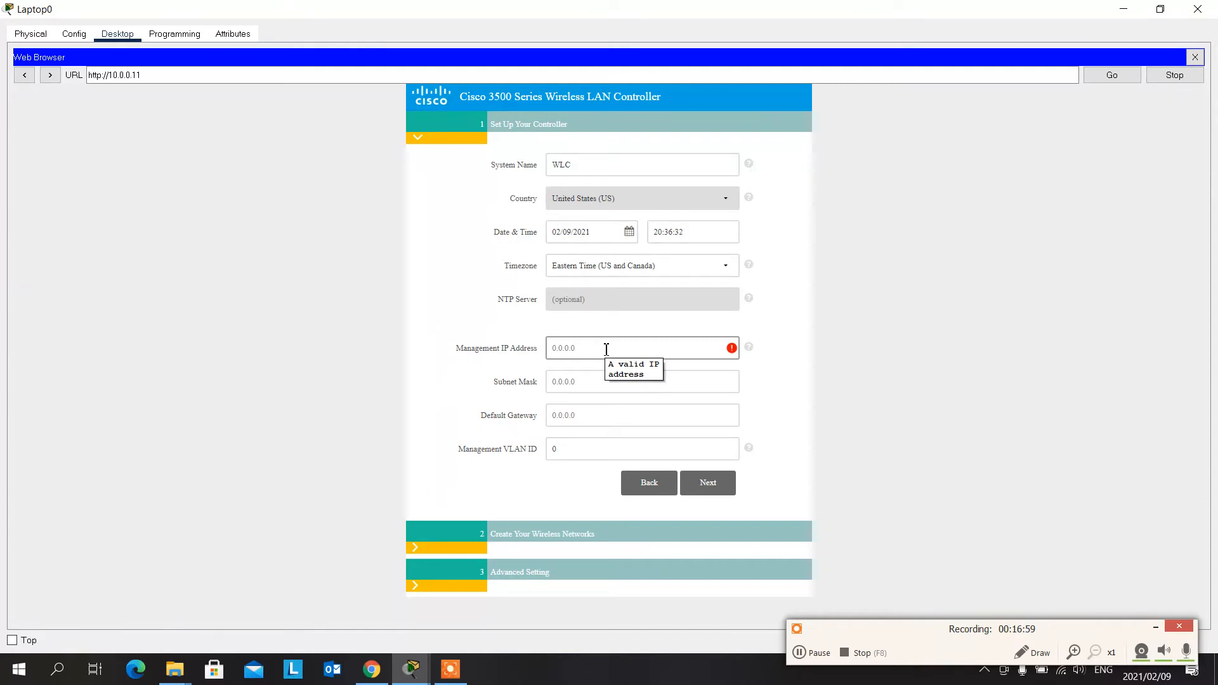
pyautogui.write('10')
pyautogui.write('.0.0.11')
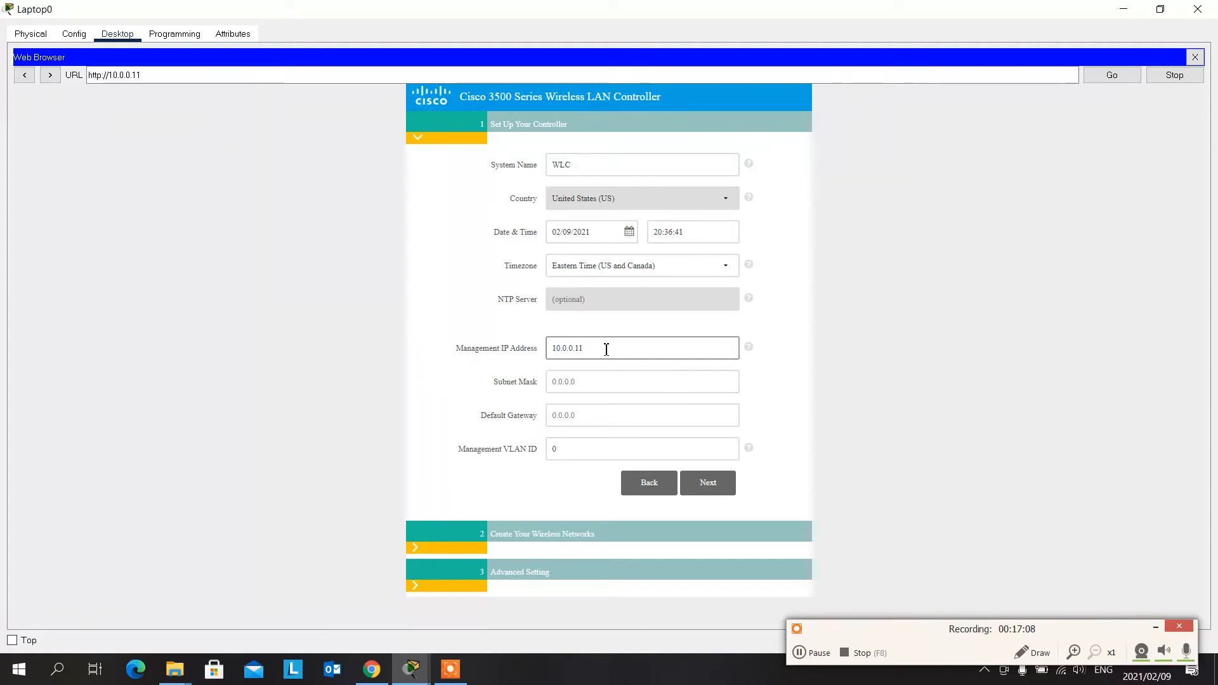
pyautogui.press('Tab')
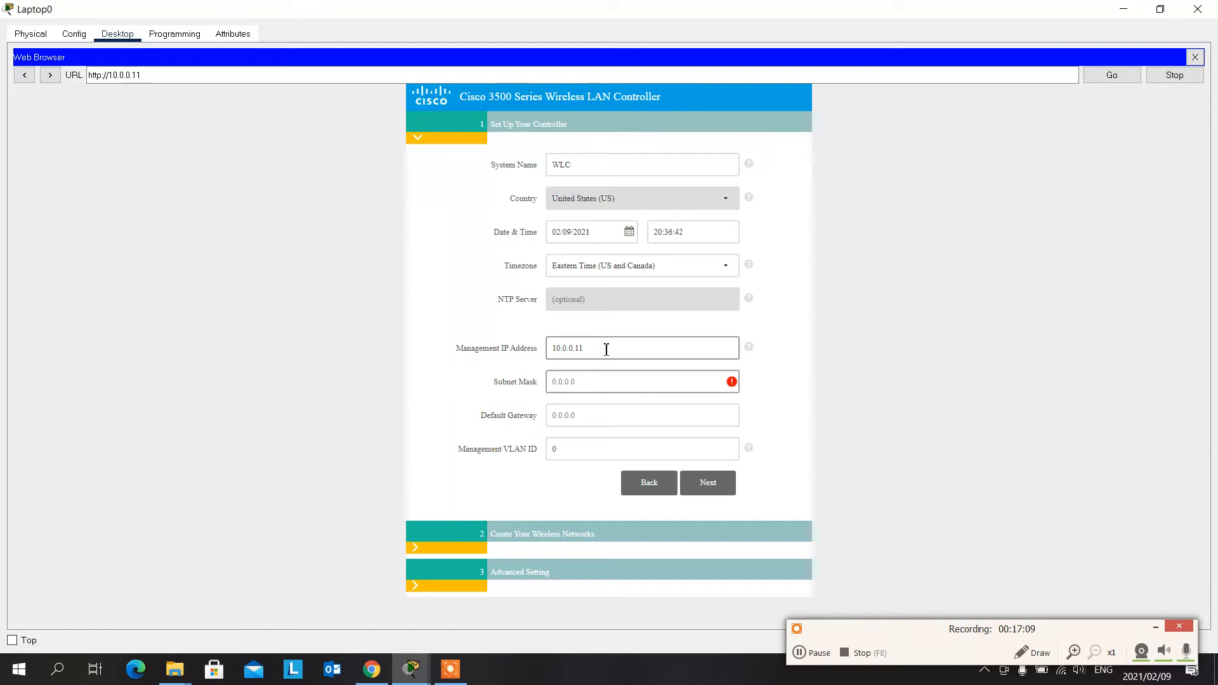
pyautogui.write('255.0.0')
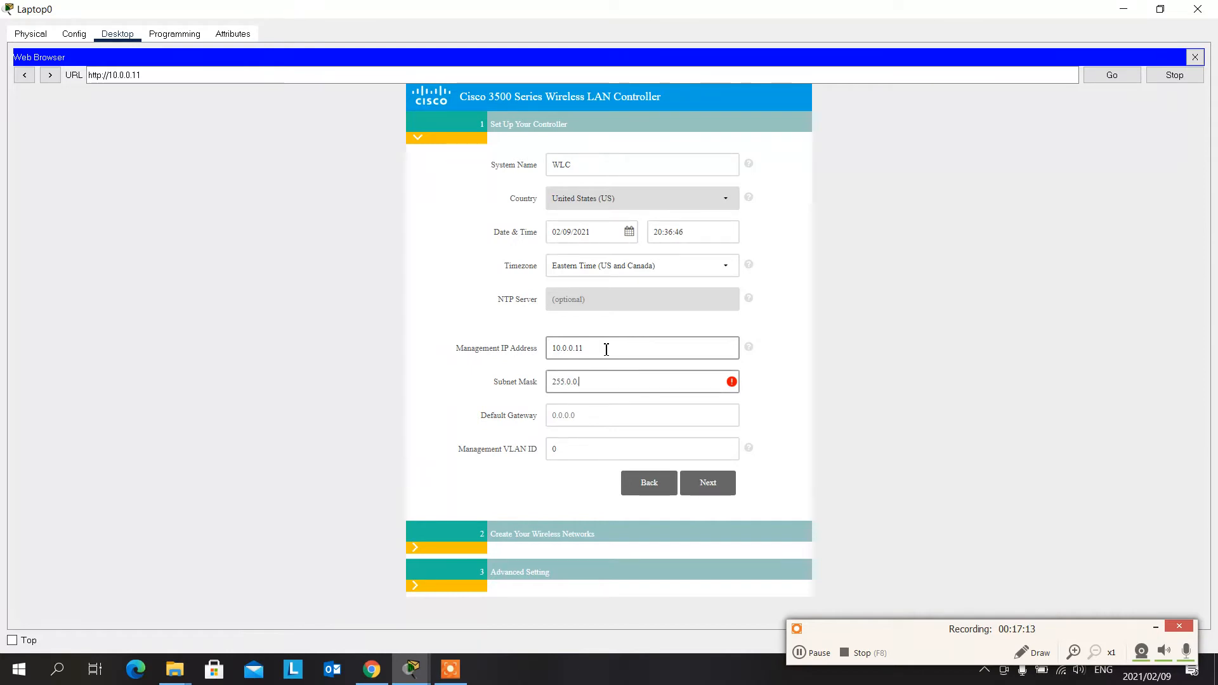
pyautogui.write('.0')
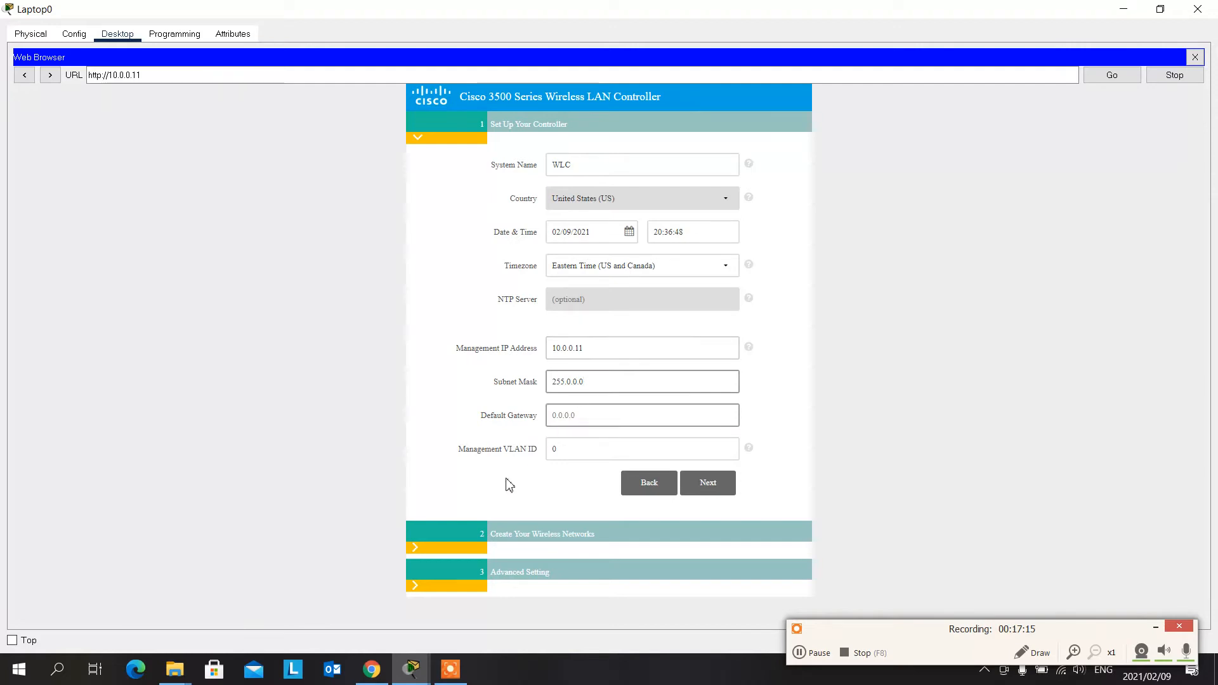
# - Set the default gateway to 10.0.0.254 and proceed to the wireless network creation stage
pyautogui.click(605, 420)
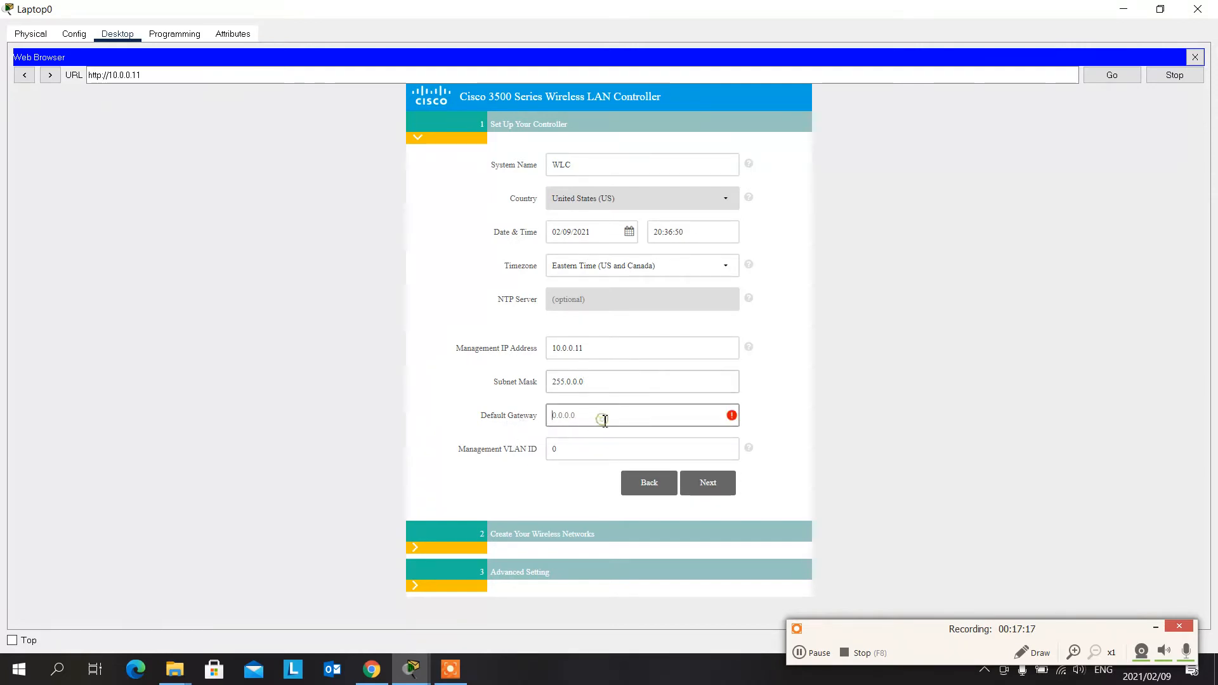
pyautogui.write('10.0.0')
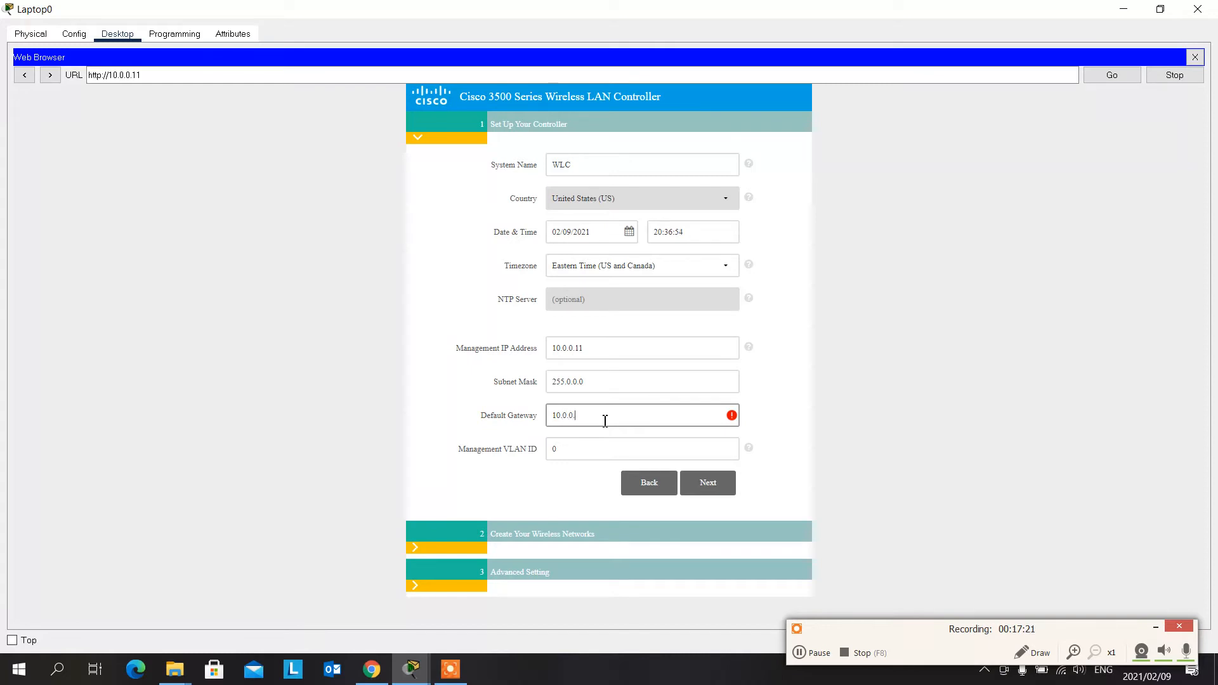
pyautogui.write('.254')
pyautogui.click(788, 482)
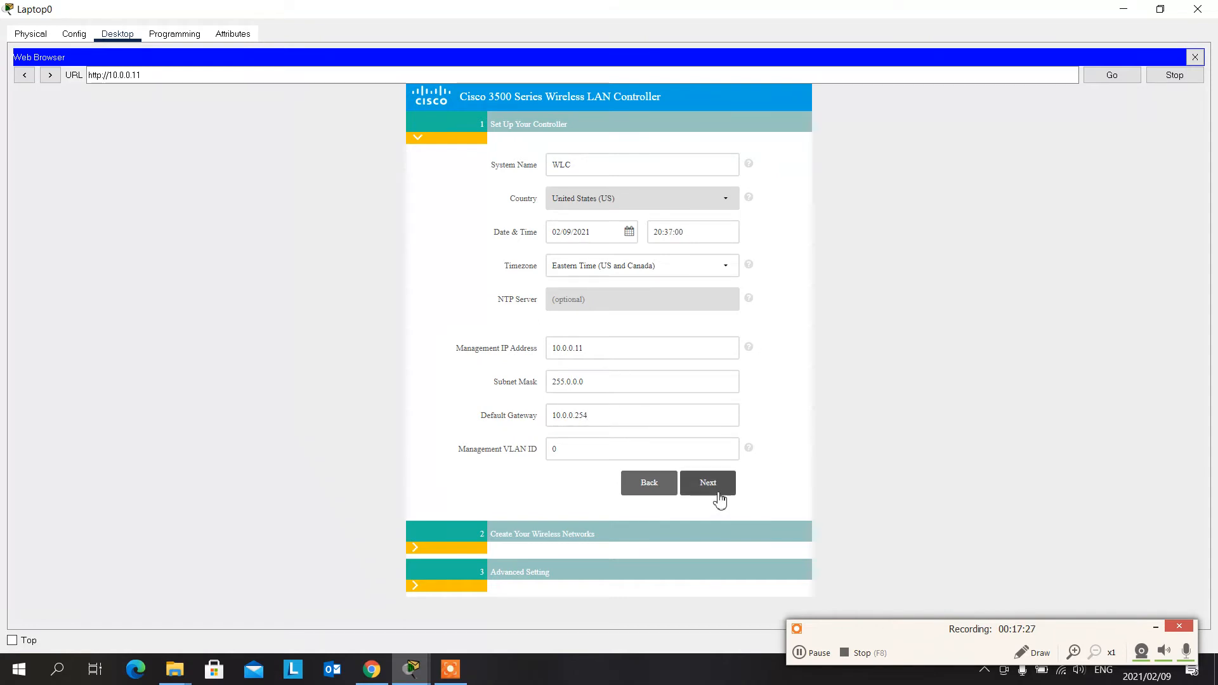
pyautogui.click(716, 493)
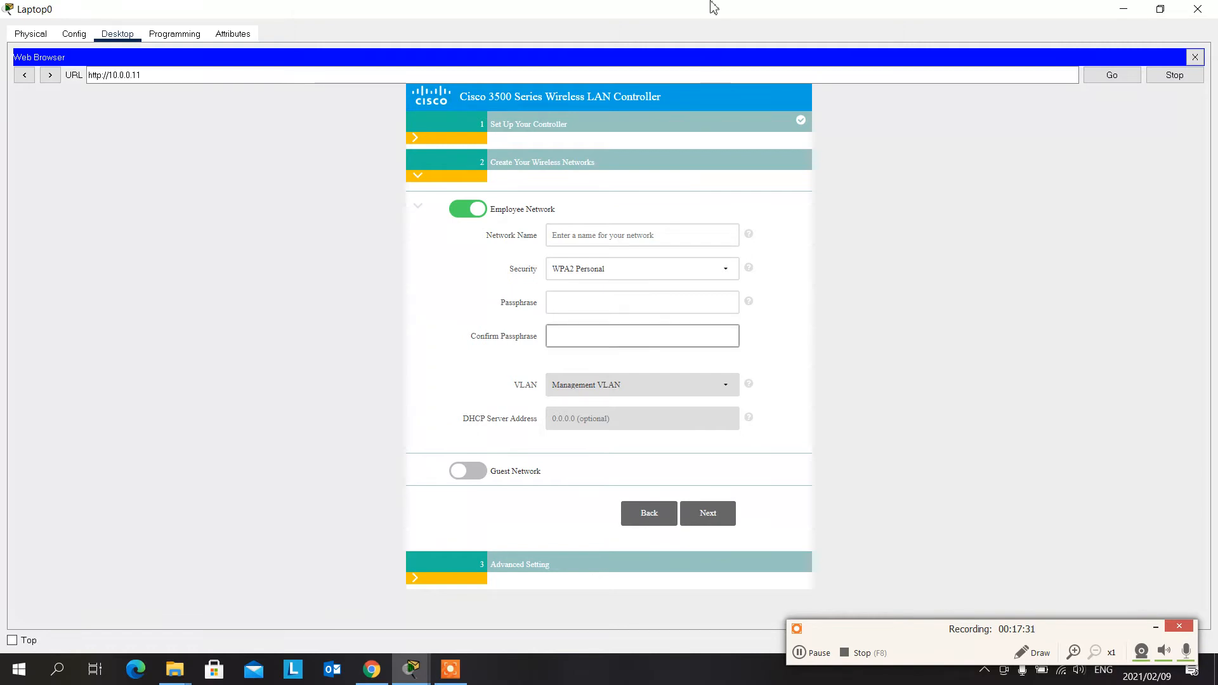
# - Name the employee wireless network Cisco-1
pyautogui.click(719, 520)
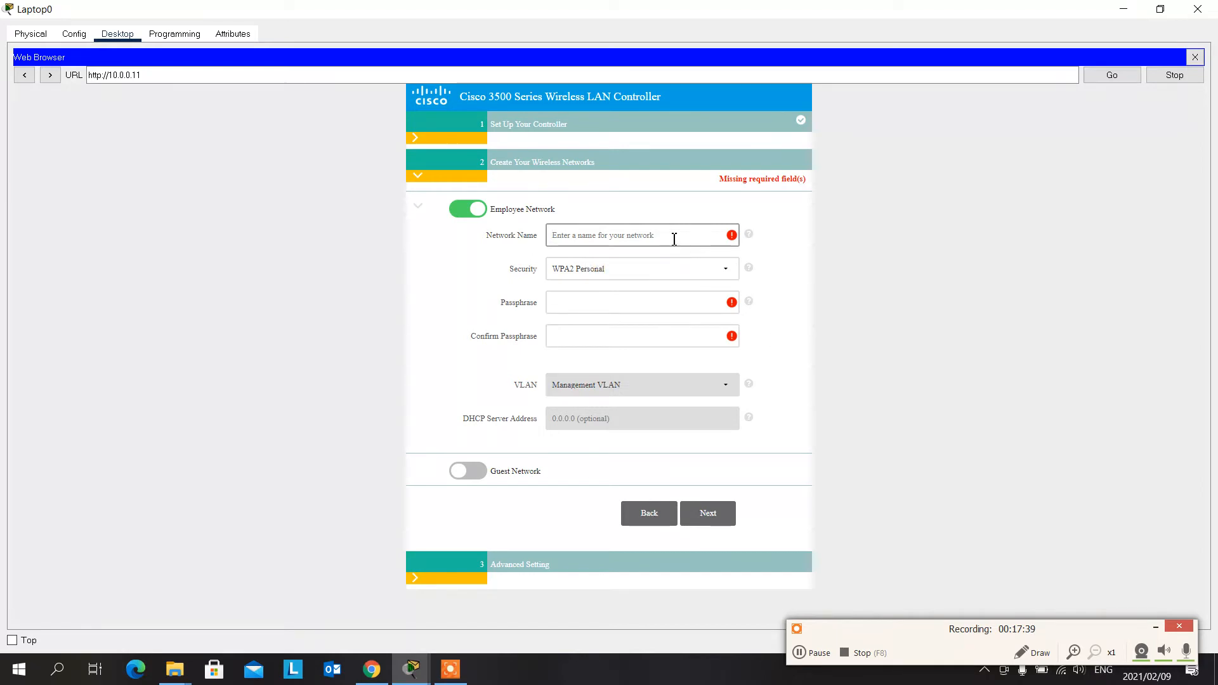
pyautogui.write('W')
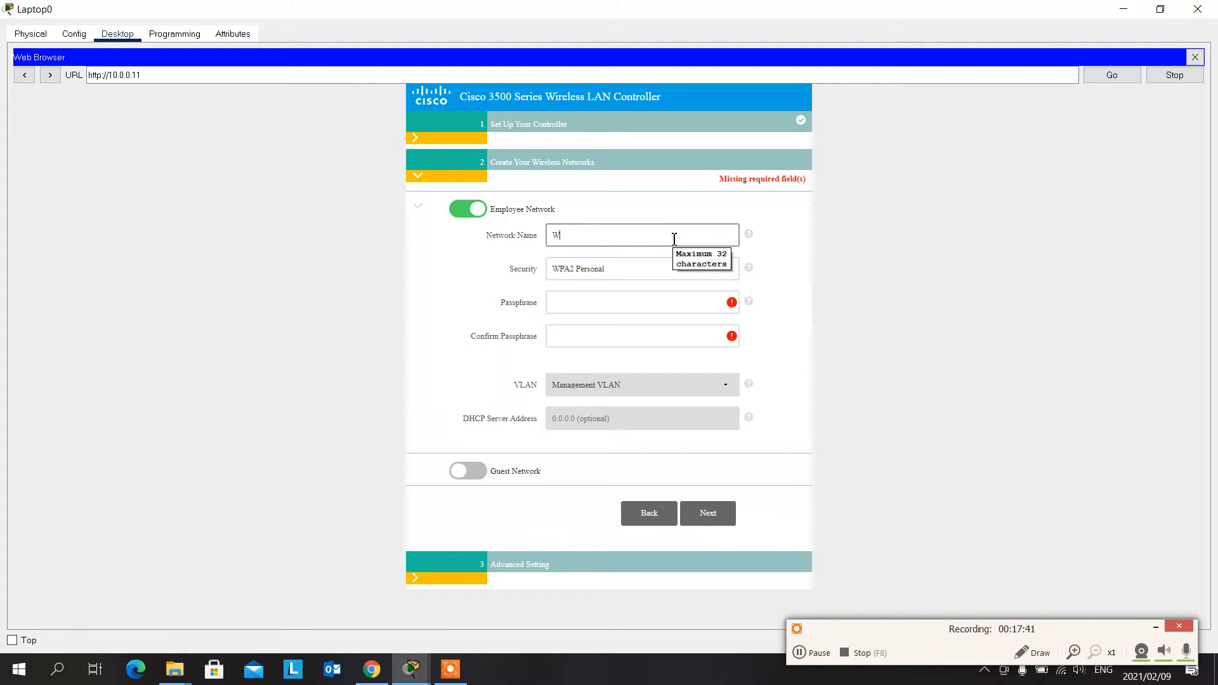
pyautogui.write('i')
pyautogui.press('BackSpace')
pyautogui.press('BackSpace')
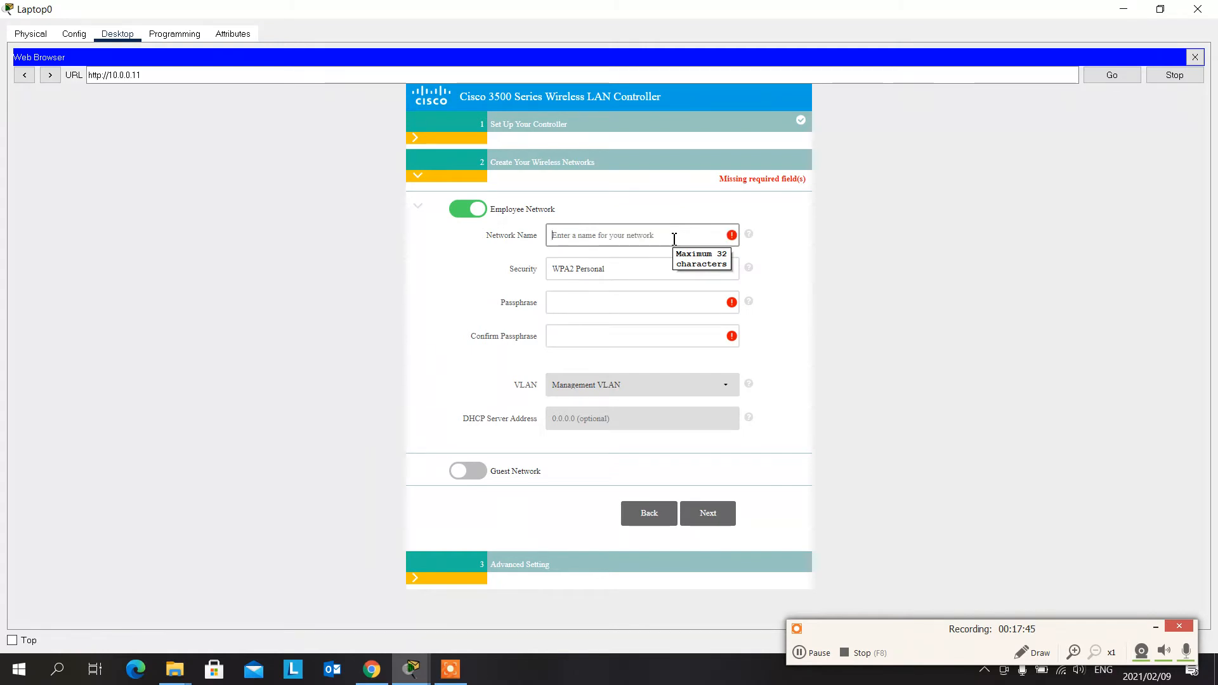
pyautogui.write('Cisco')
pyautogui.write('-1')
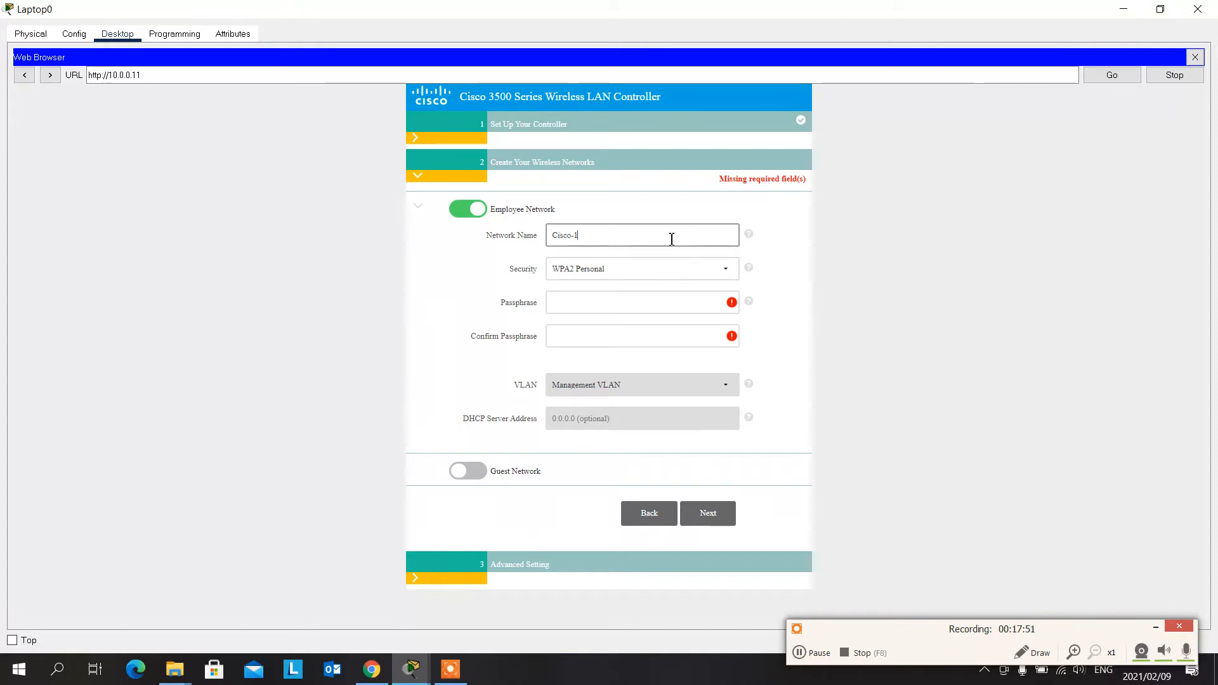
# - Switch the employee network's security to WPA2 Enterprise to view its authentication fields, and return it to WPA2 Personal
pyautogui.click(635, 269)
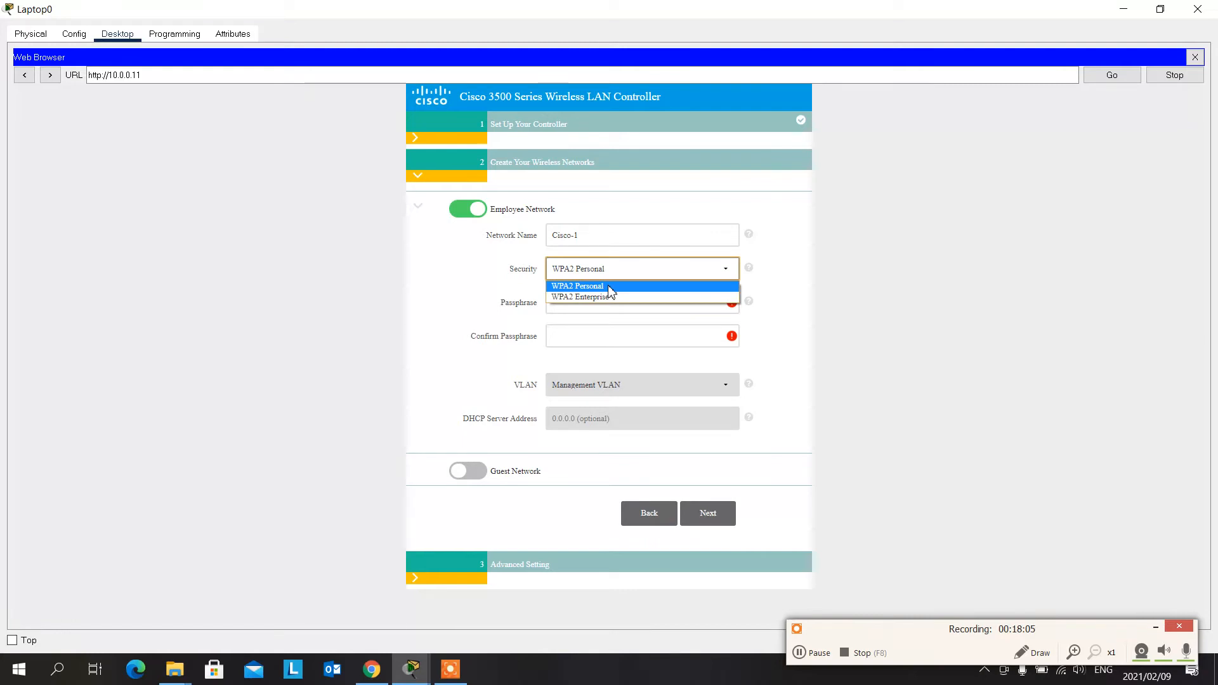
pyautogui.click(608, 297)
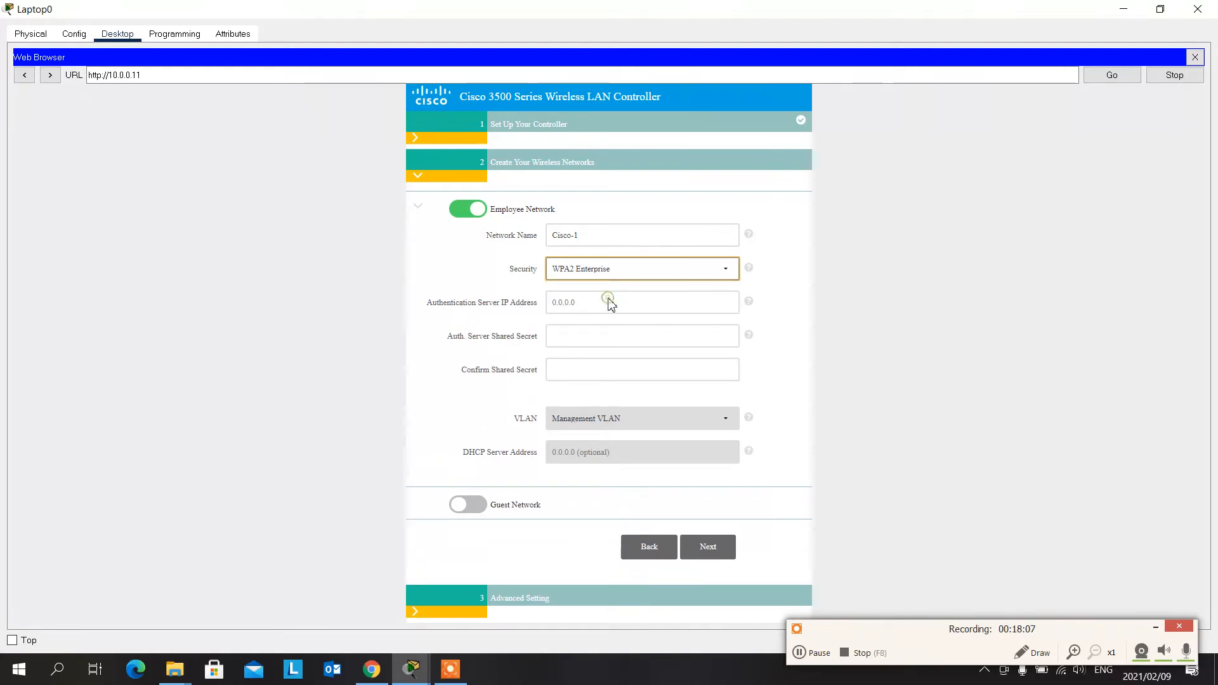
pyautogui.moveTo(615, 300)
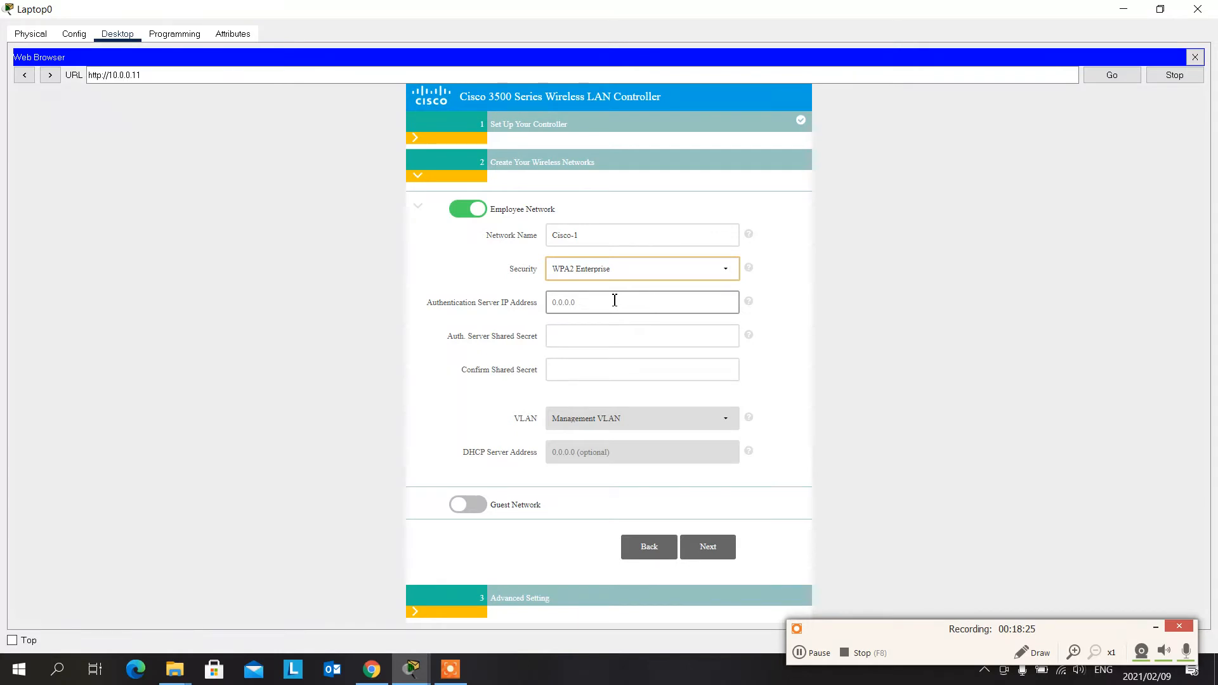
pyautogui.click(723, 268)
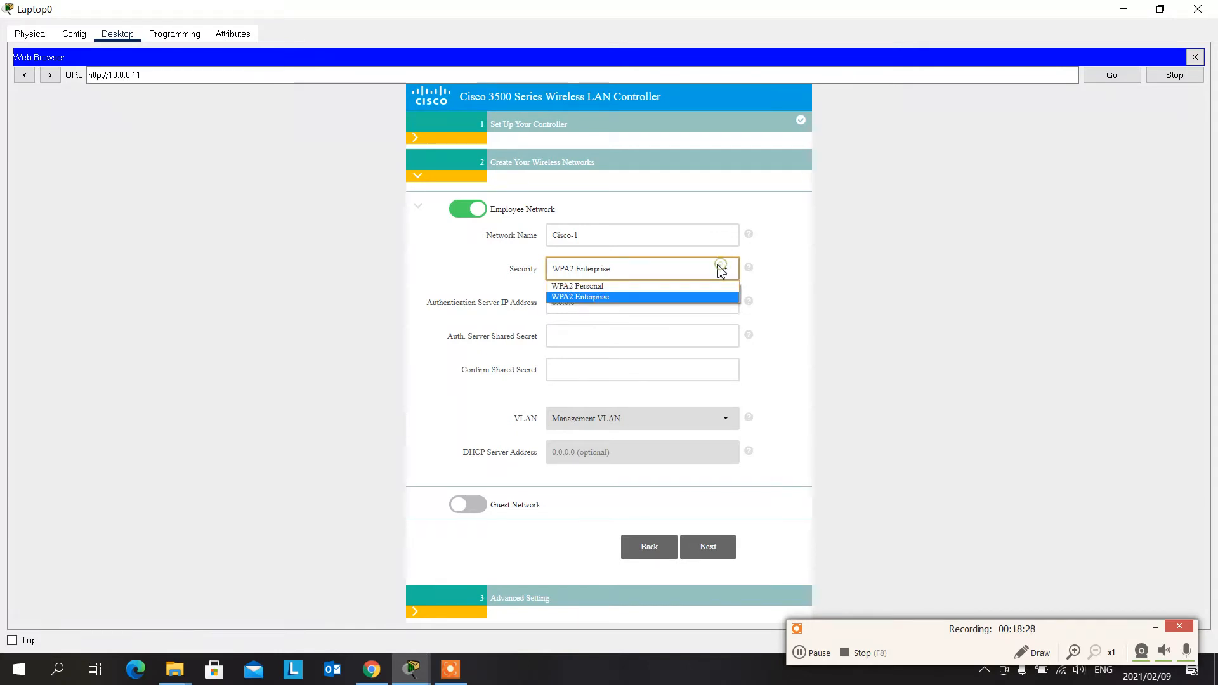
pyautogui.click(639, 287)
# - Enter and confirm the passphrase for the Cisco-1 network, and try to proceed to the advanced settings
pyautogui.click(642, 303)
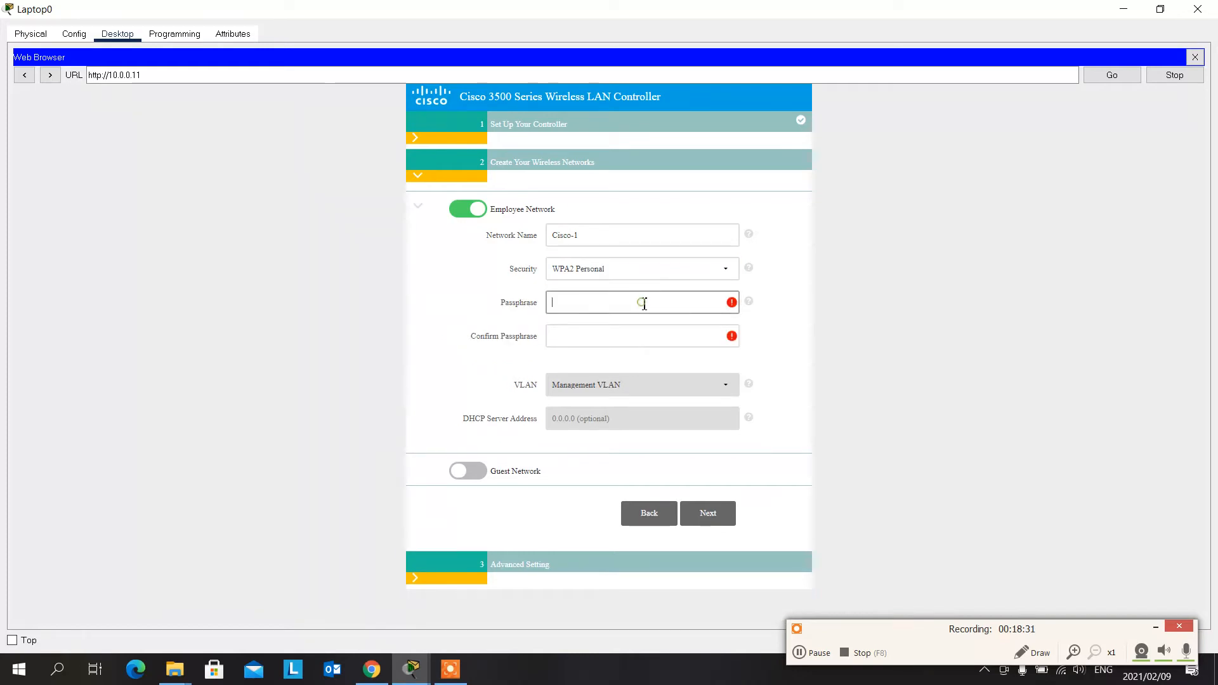
pyautogui.write('•')
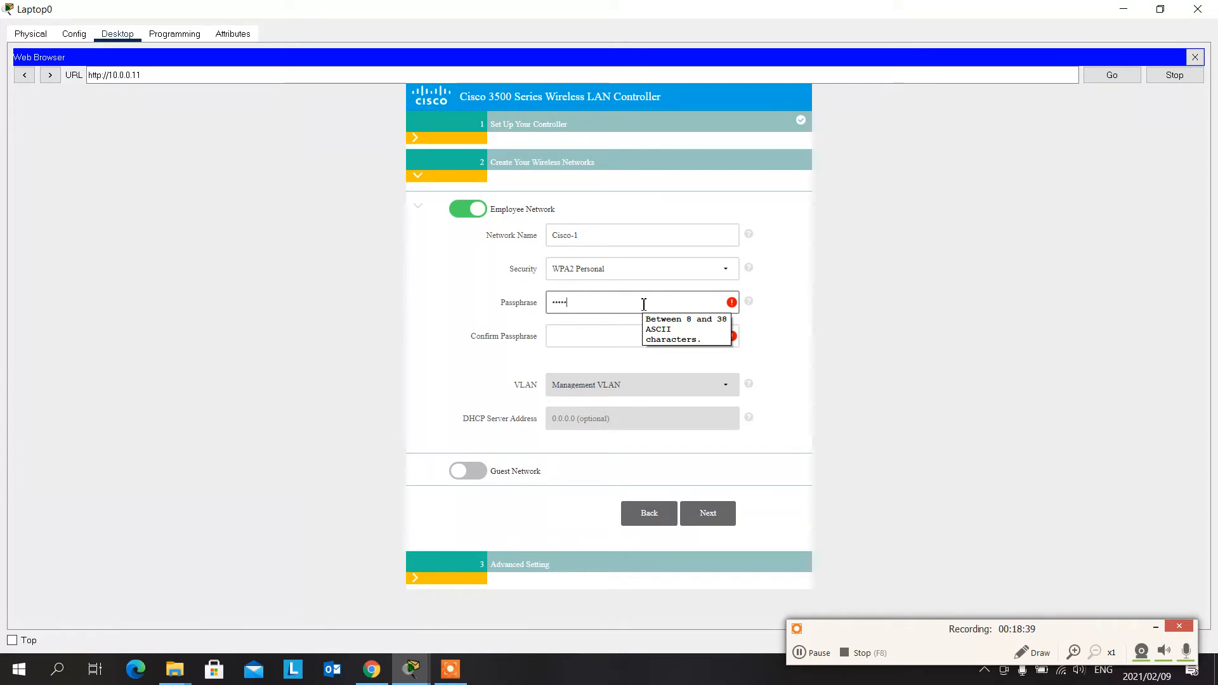
pyautogui.write('•••')
pyautogui.press('Tab')
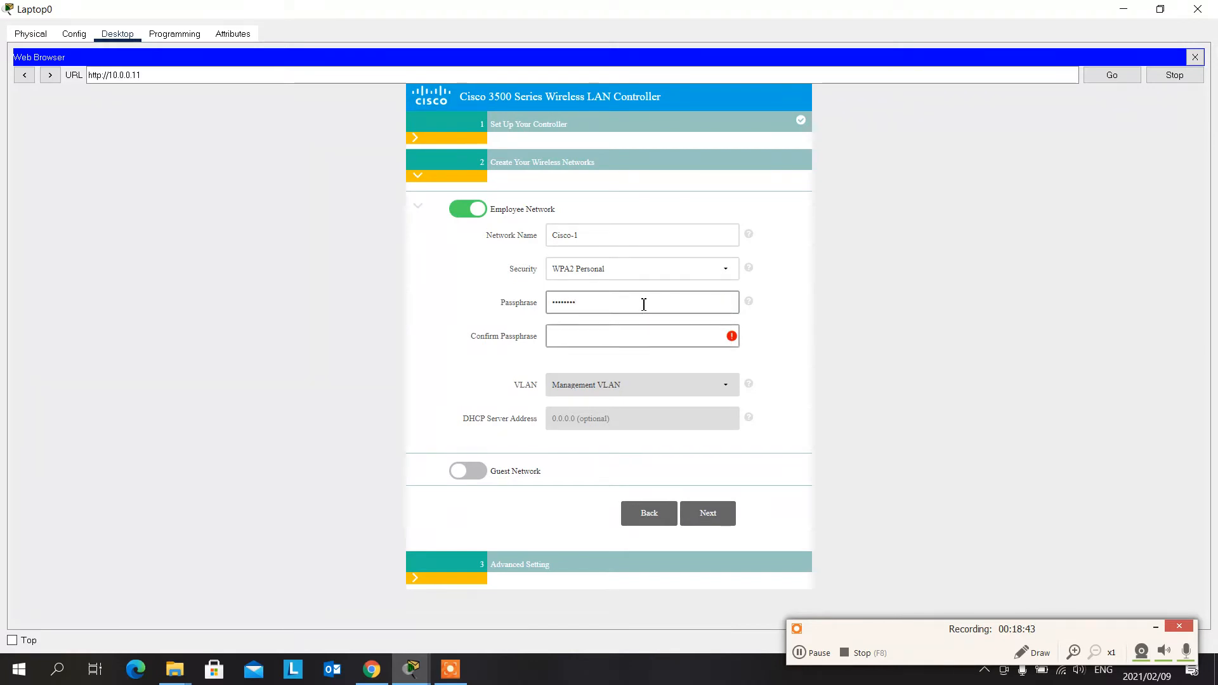
pyautogui.write('••••••••')
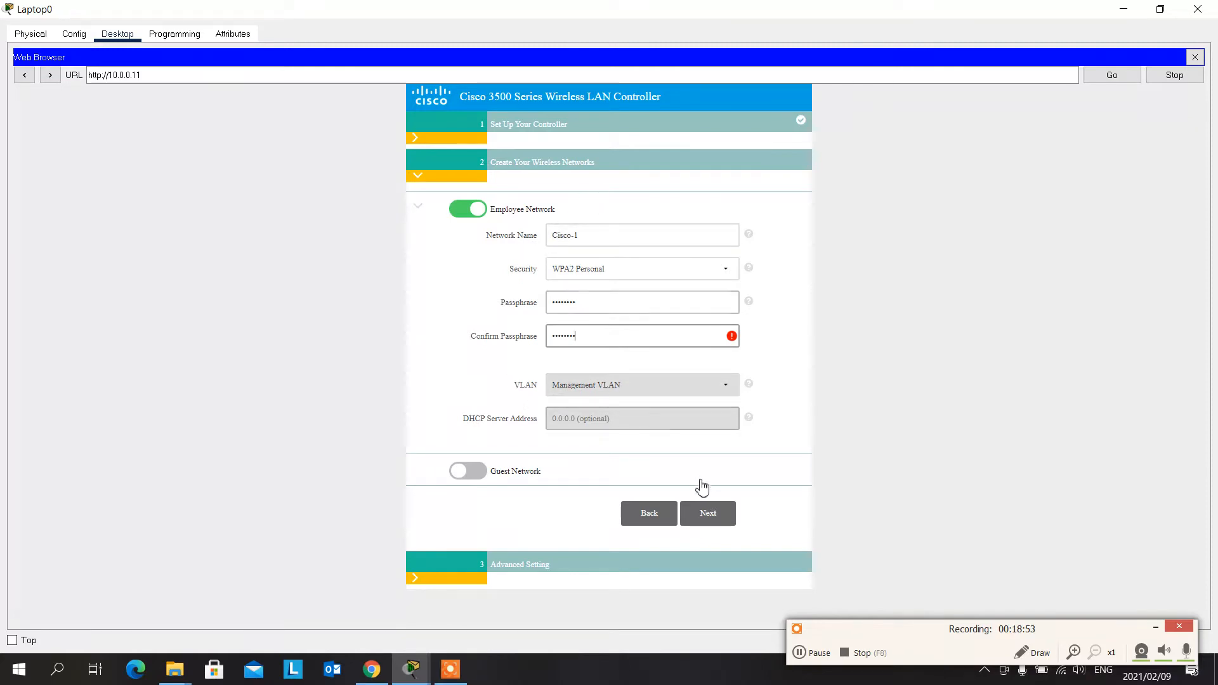
pyautogui.click(709, 519)
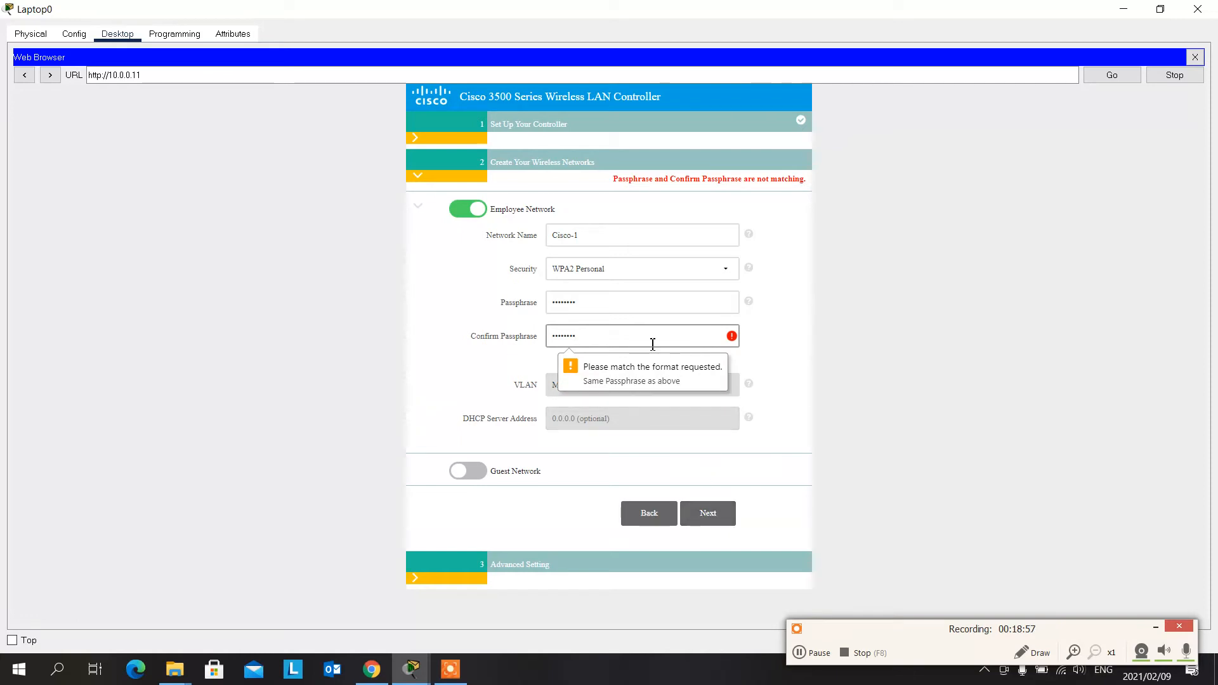
# - Clear both passphrase fields, enter and confirm the network passphrase again, and retry proceeding
pyautogui.moveTo(571, 336); pyautogui.dragTo(554, 338)
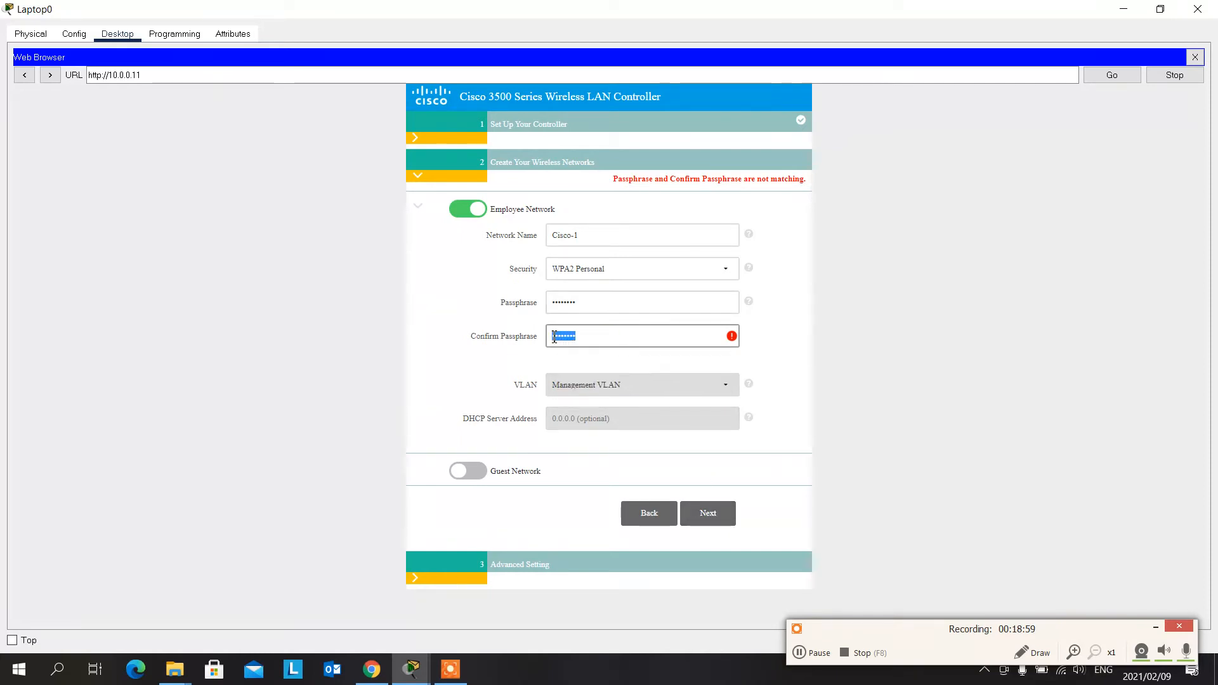
pyautogui.press('BackSpace')
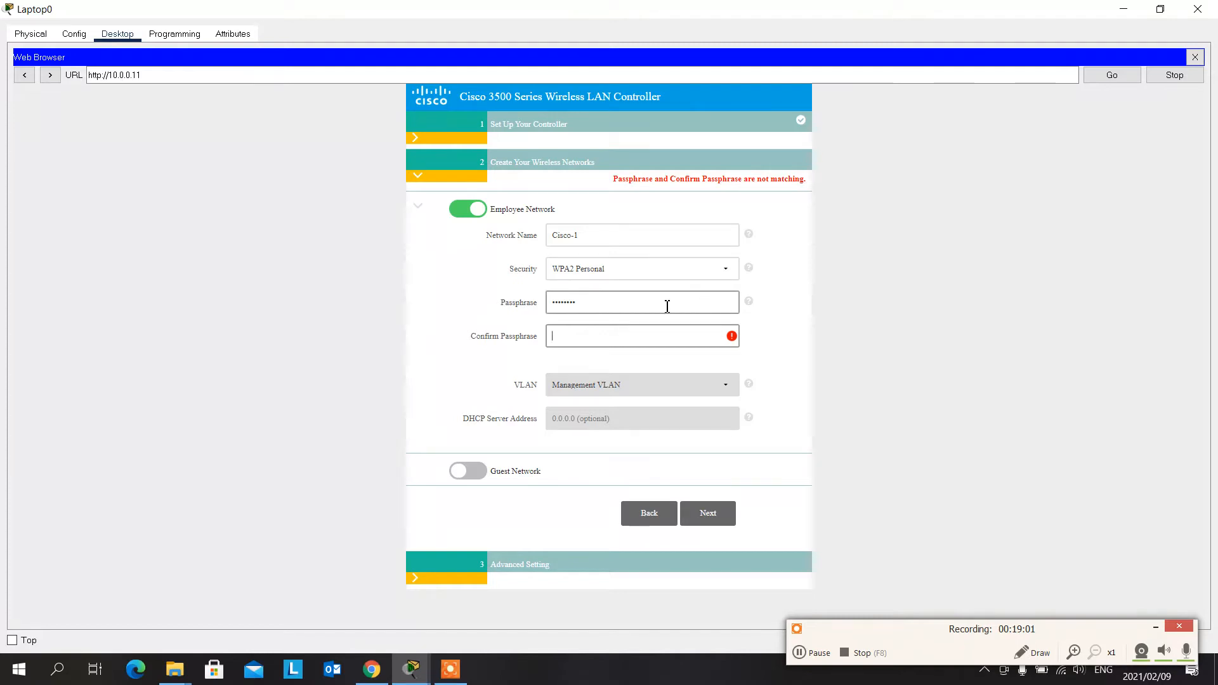
pyautogui.moveTo(667, 306); pyautogui.dragTo(542, 316)
pyautogui.press('BackSpace')
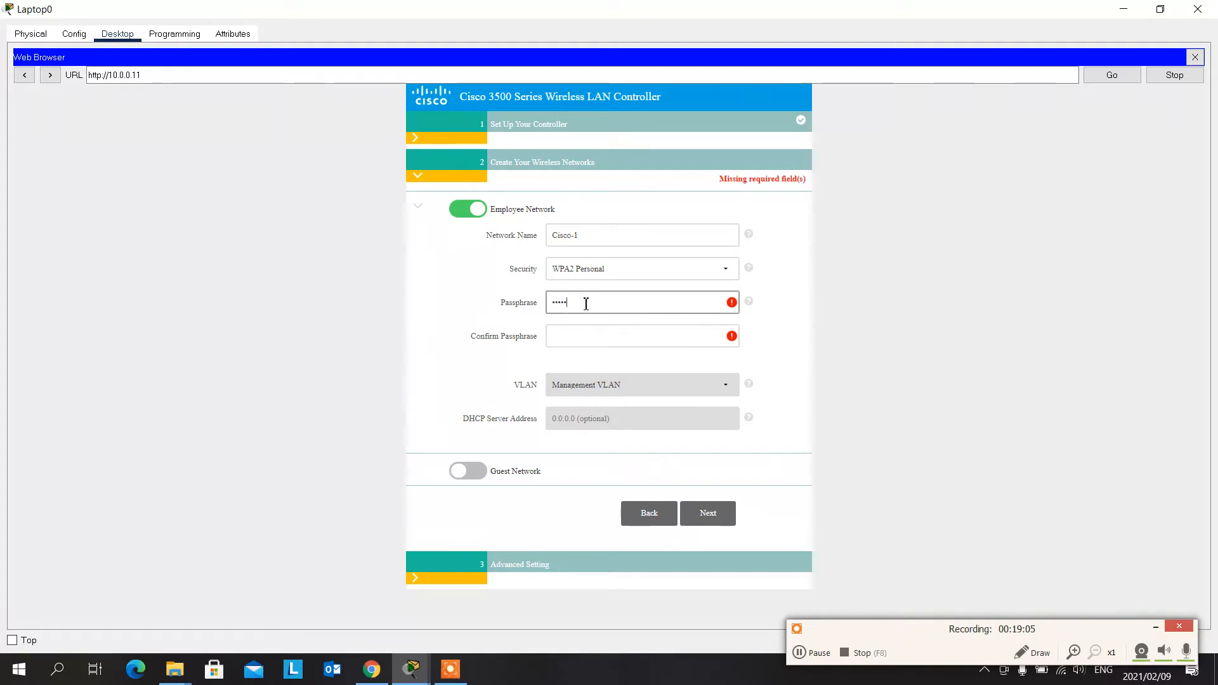
pyautogui.press('BackSpace')
pyautogui.press('BackSpace')
pyautogui.press('BackSpace')
pyautogui.press('BackSpace')
pyautogui.press('BackSpace')
pyautogui.write('•')
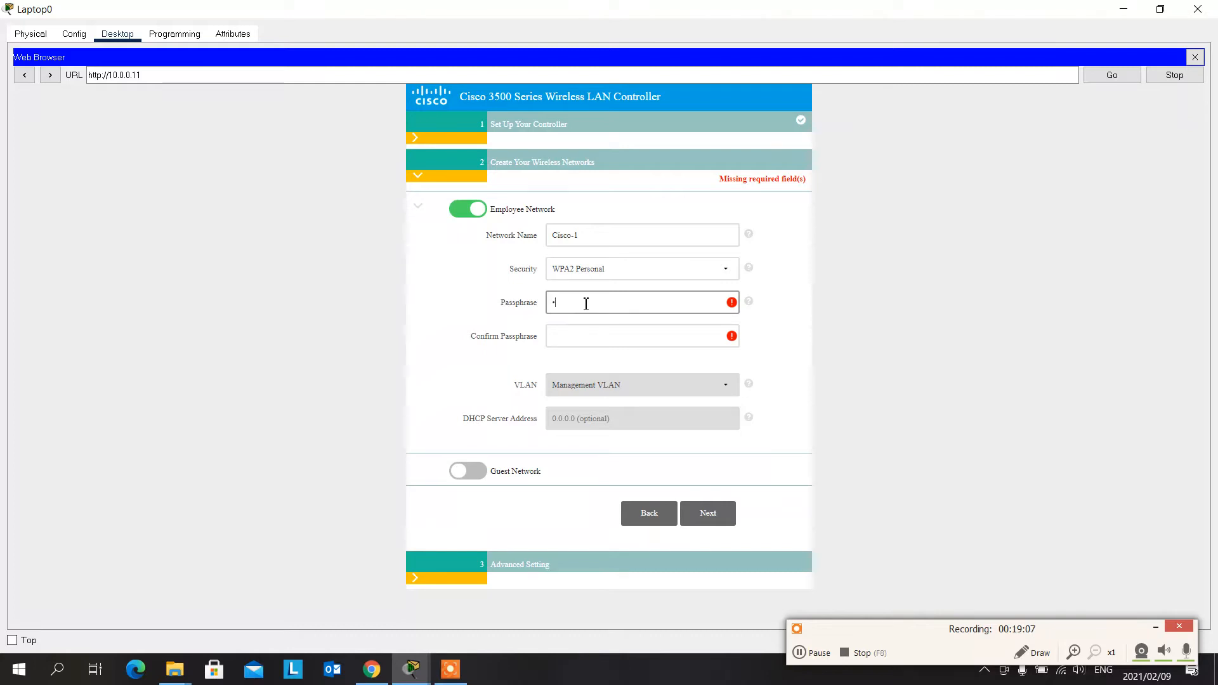
pyautogui.write('•••••••')
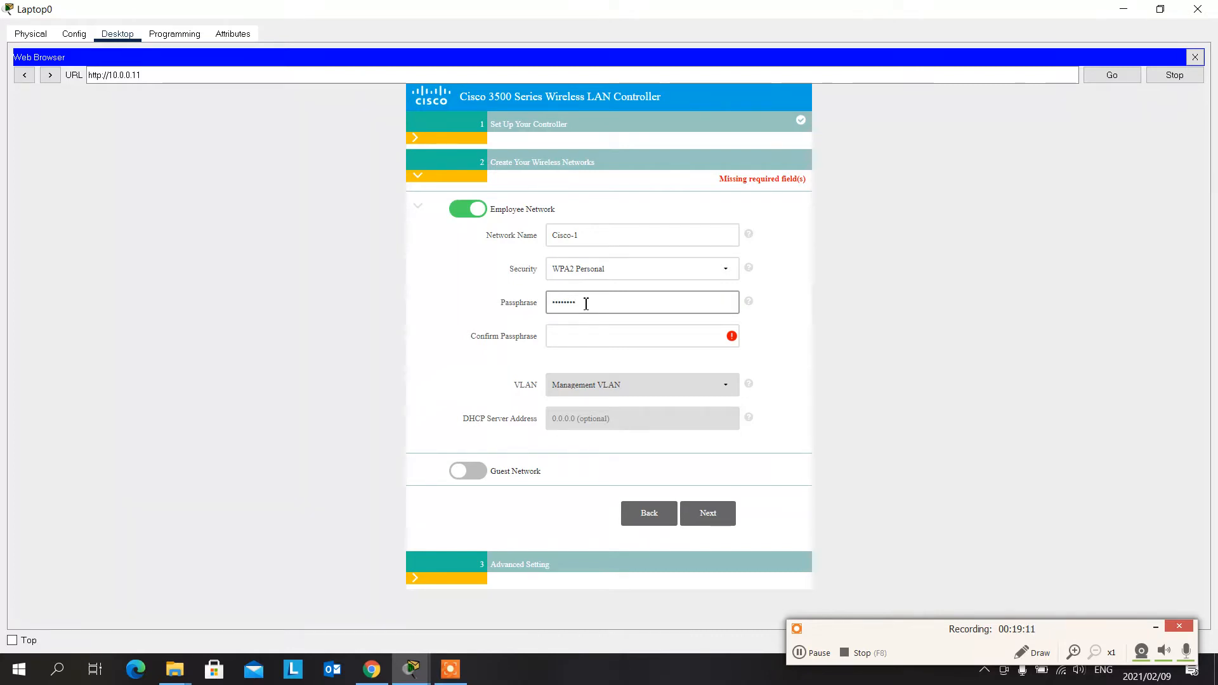
pyautogui.press('Tab')
pyautogui.write('•••••')
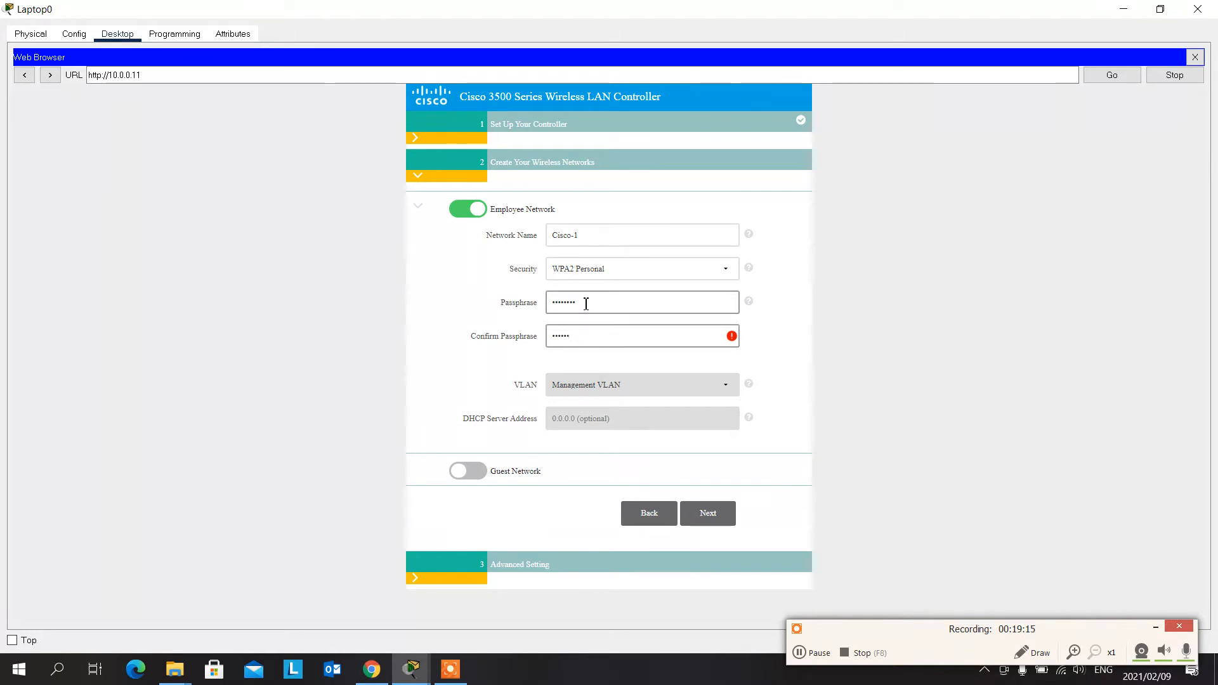
pyautogui.click(726, 513)
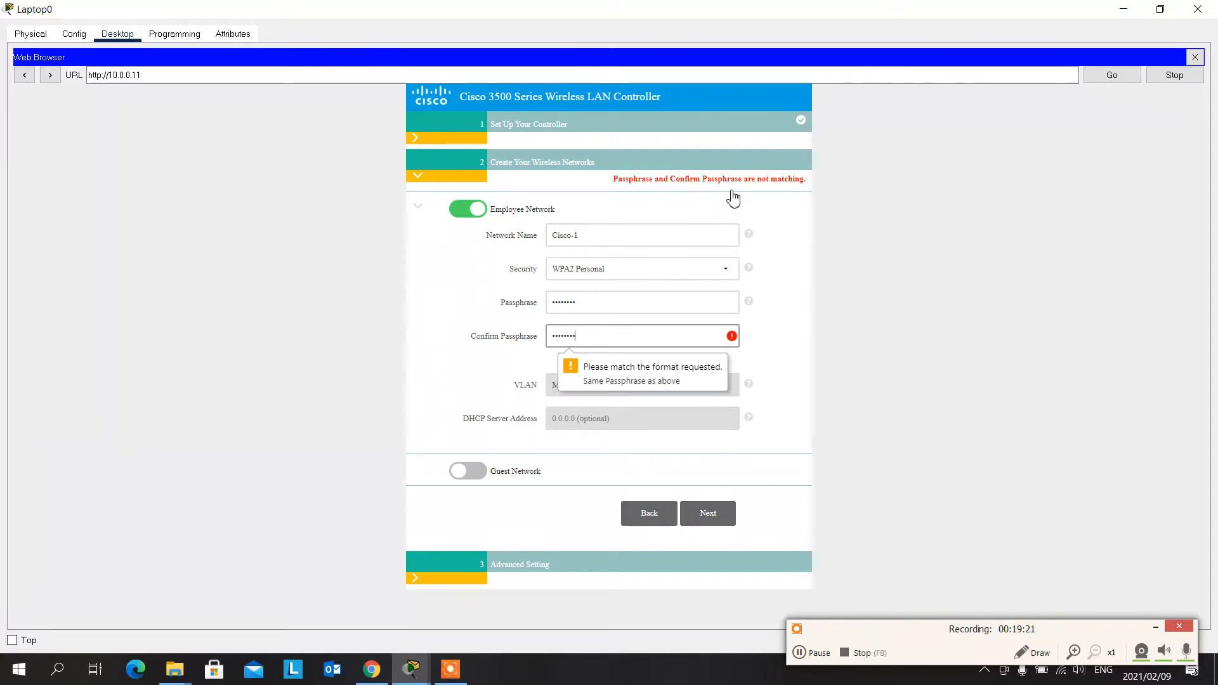
# - Replace the employee network's passphrase and its confirmation once more, and try to continue the wizard
pyautogui.press('BackSpace')
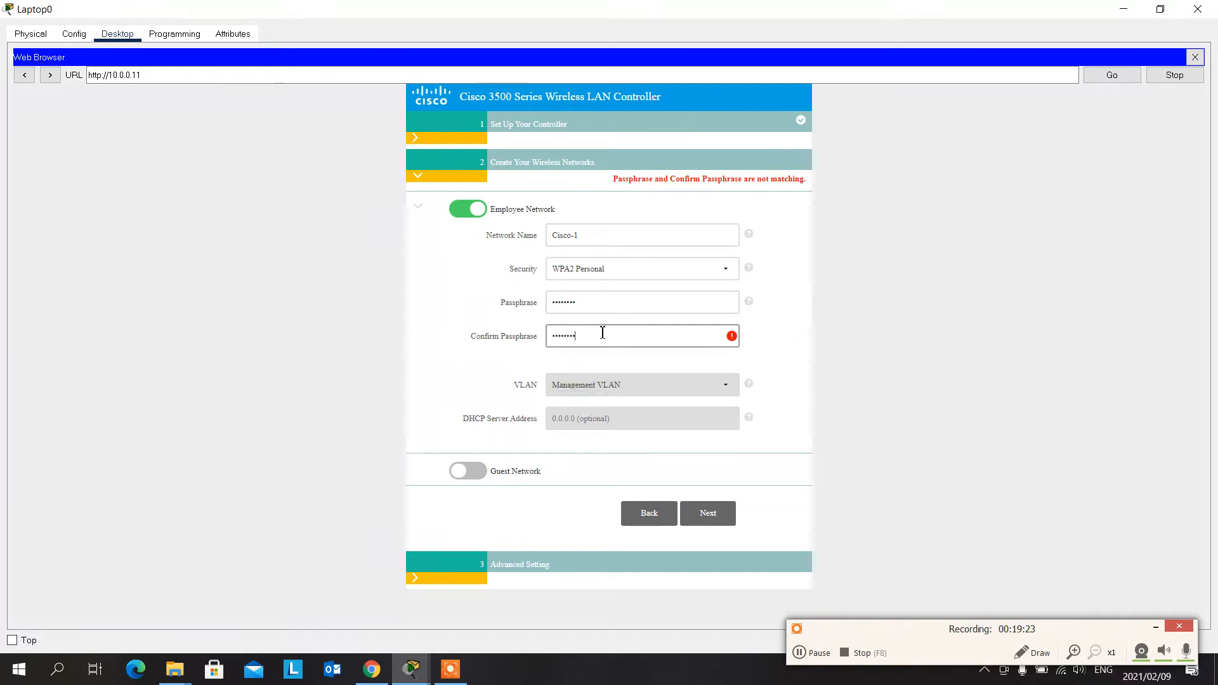
pyautogui.click(635, 304)
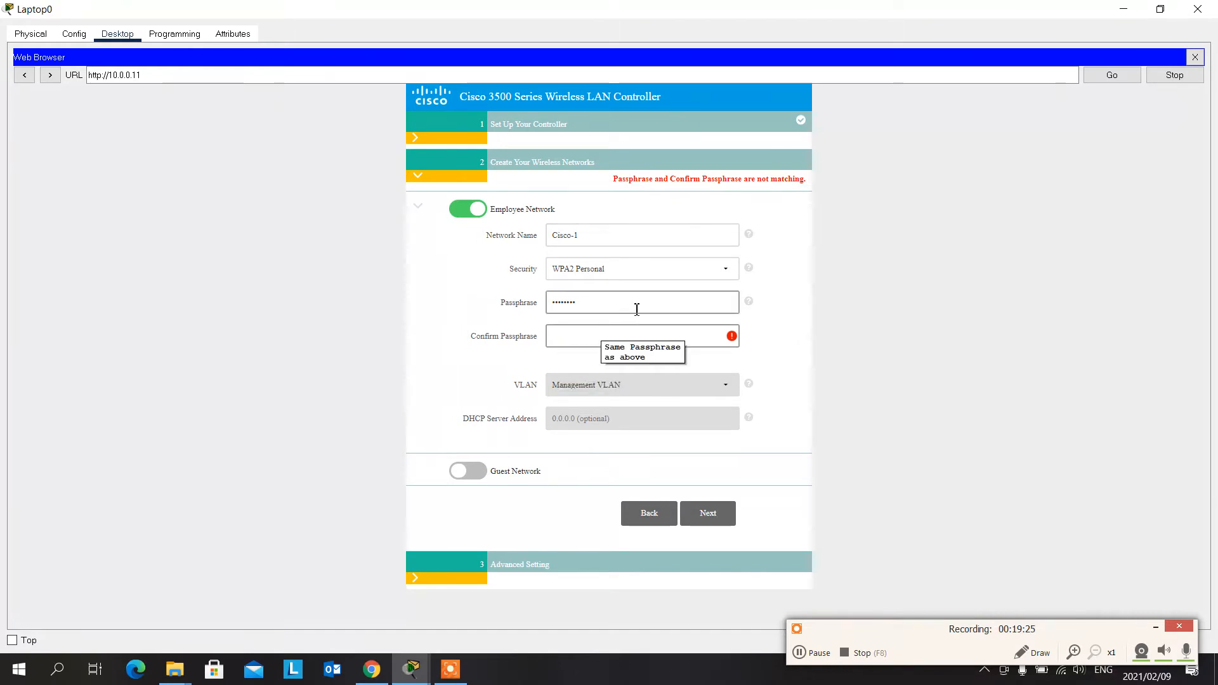
pyautogui.press('BackSpace')
pyautogui.press('BackSpace')
pyautogui.press('BackSpace')
pyautogui.press('BackSpace')
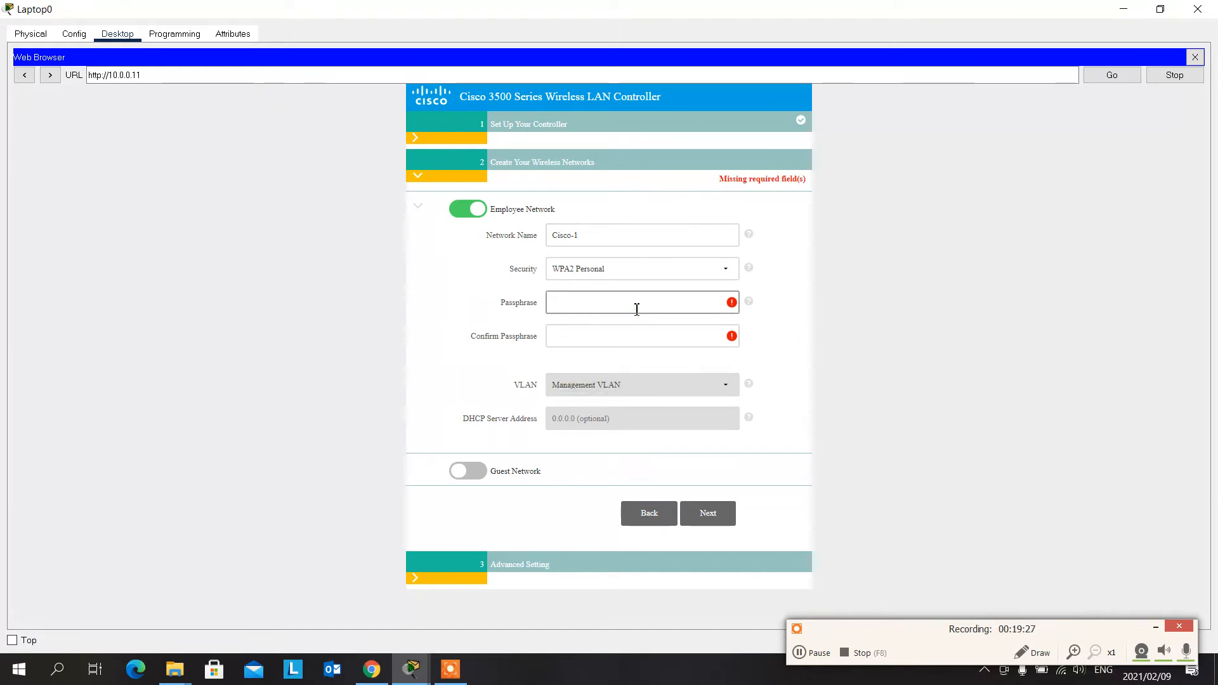
pyautogui.write('c')
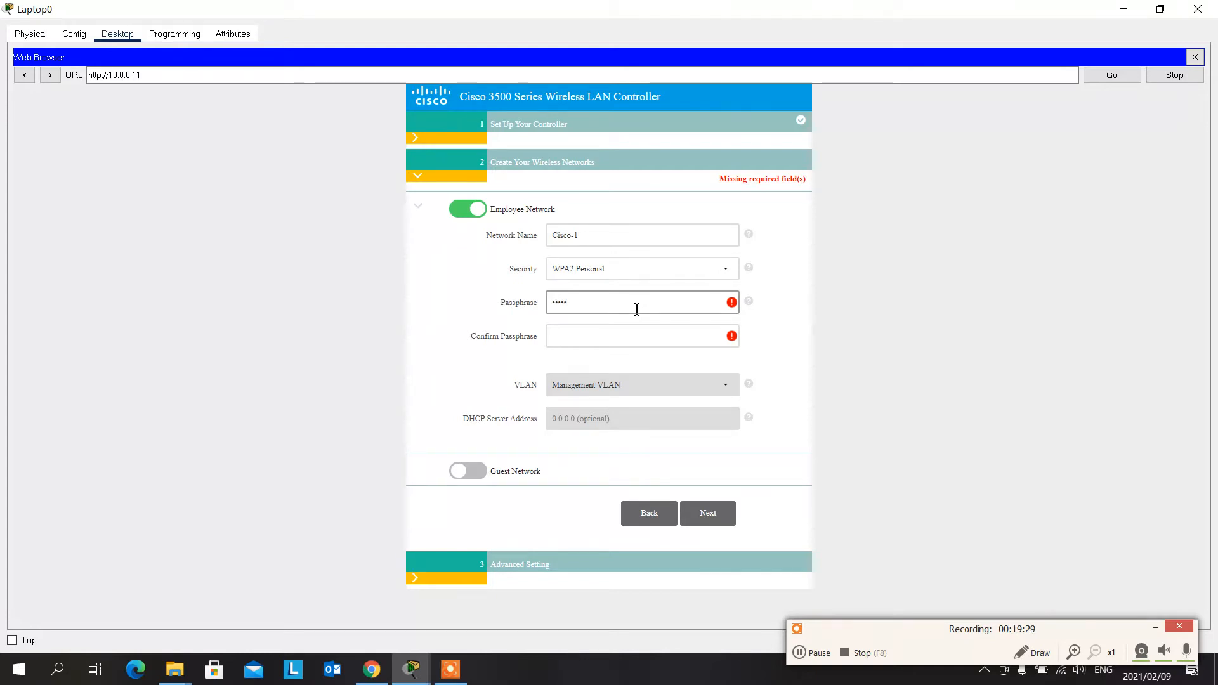
pyautogui.write('23')
pyautogui.press('Tab')
pyautogui.write('C')
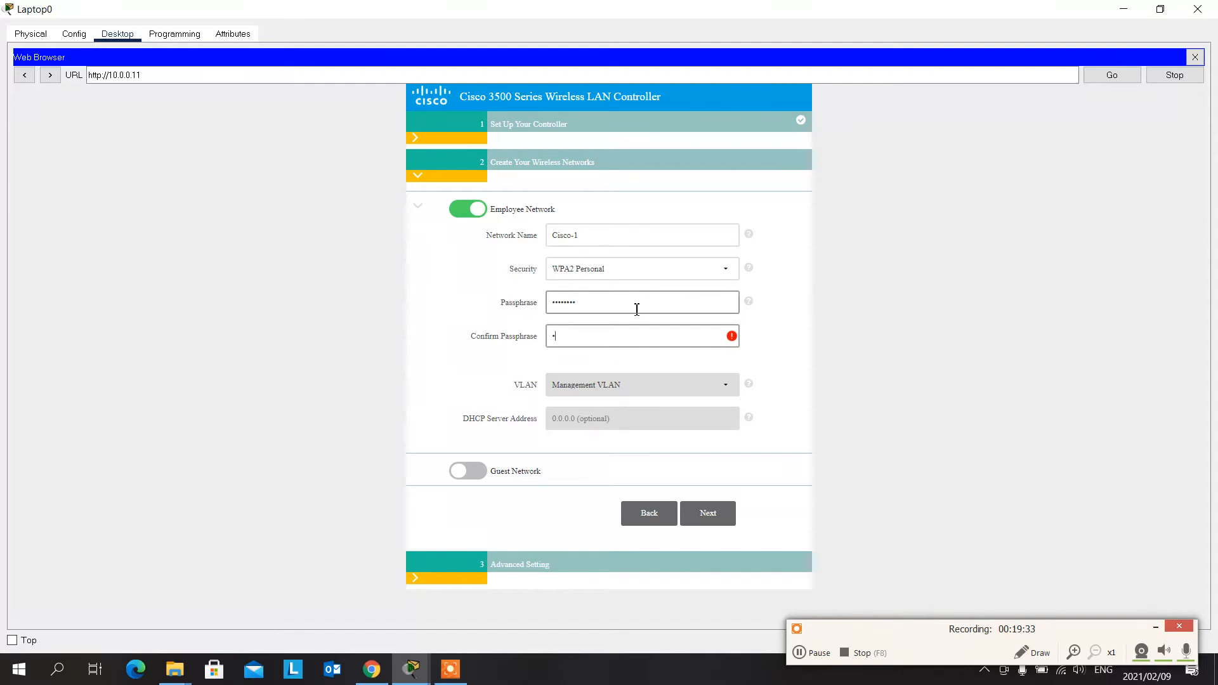
pyautogui.write('isco1')
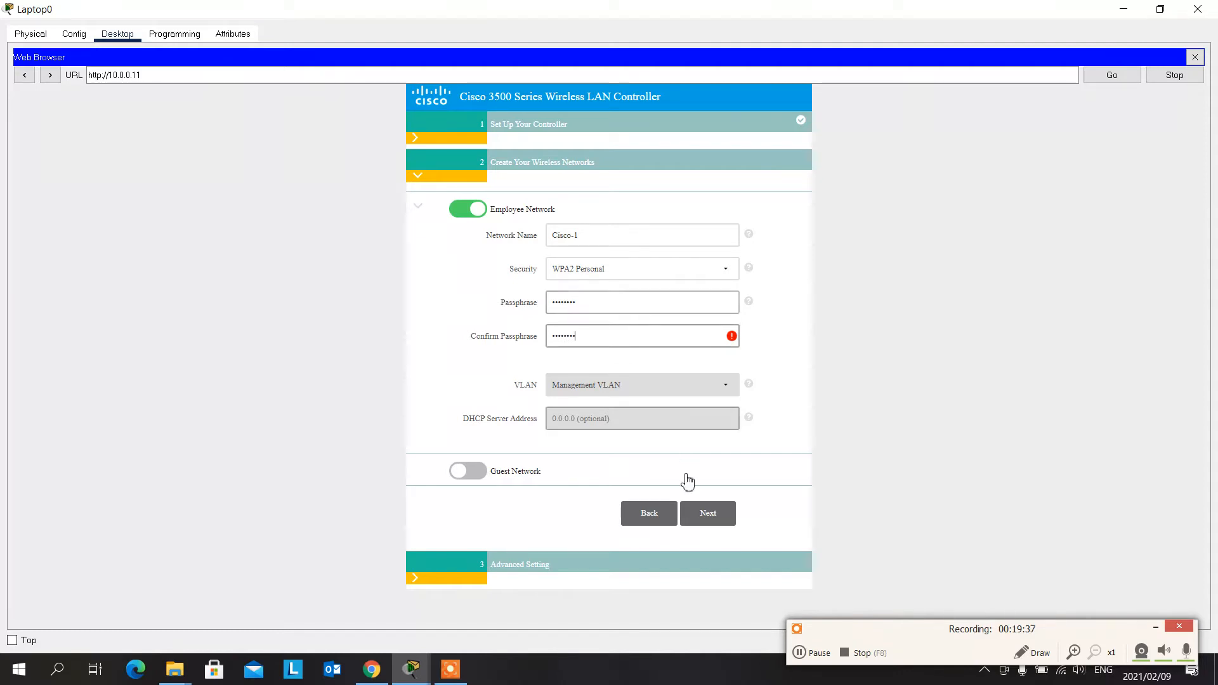
pyautogui.click(719, 517)
# - Clear and re-enter the Cisco-1 network's passphrase and its confirmation so they match, and proceed to the advanced settings
pyautogui.click(628, 329)
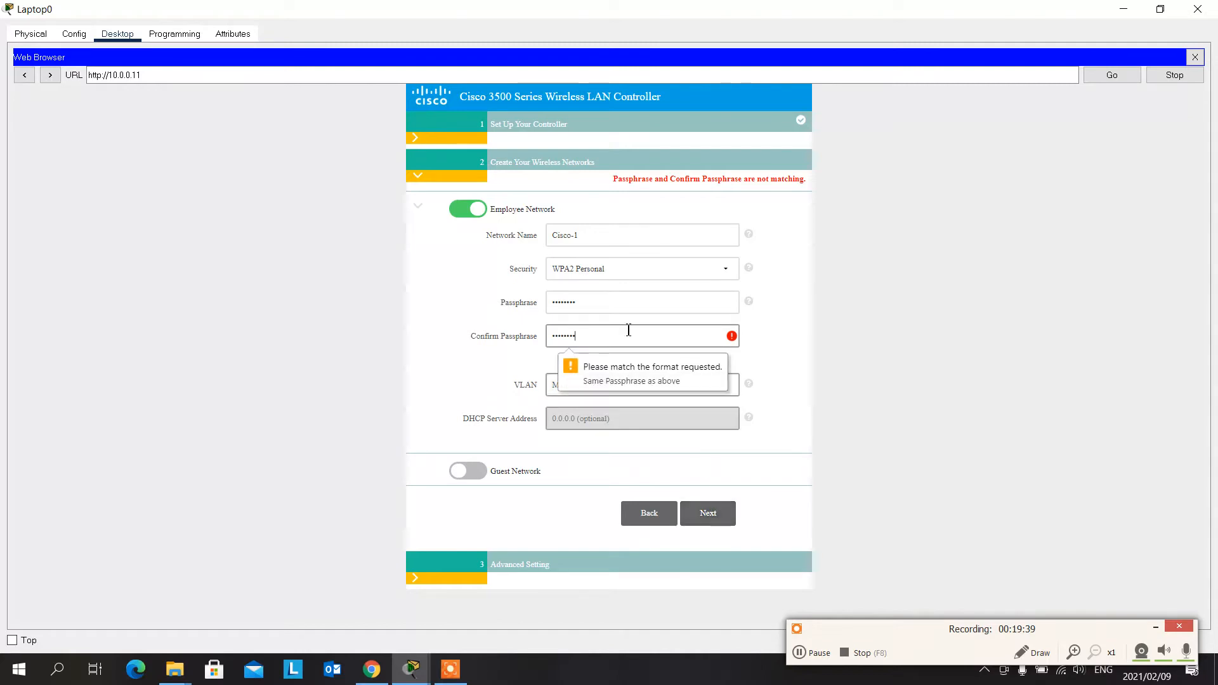
pyautogui.press('BackSpace')
pyautogui.press('BackSpace')
pyautogui.press('BackSpace')
pyautogui.press('BackSpace')
pyautogui.press('BackSpace')
pyautogui.press('BackSpace')
pyautogui.press('BackSpace')
pyautogui.press('BackSpace')
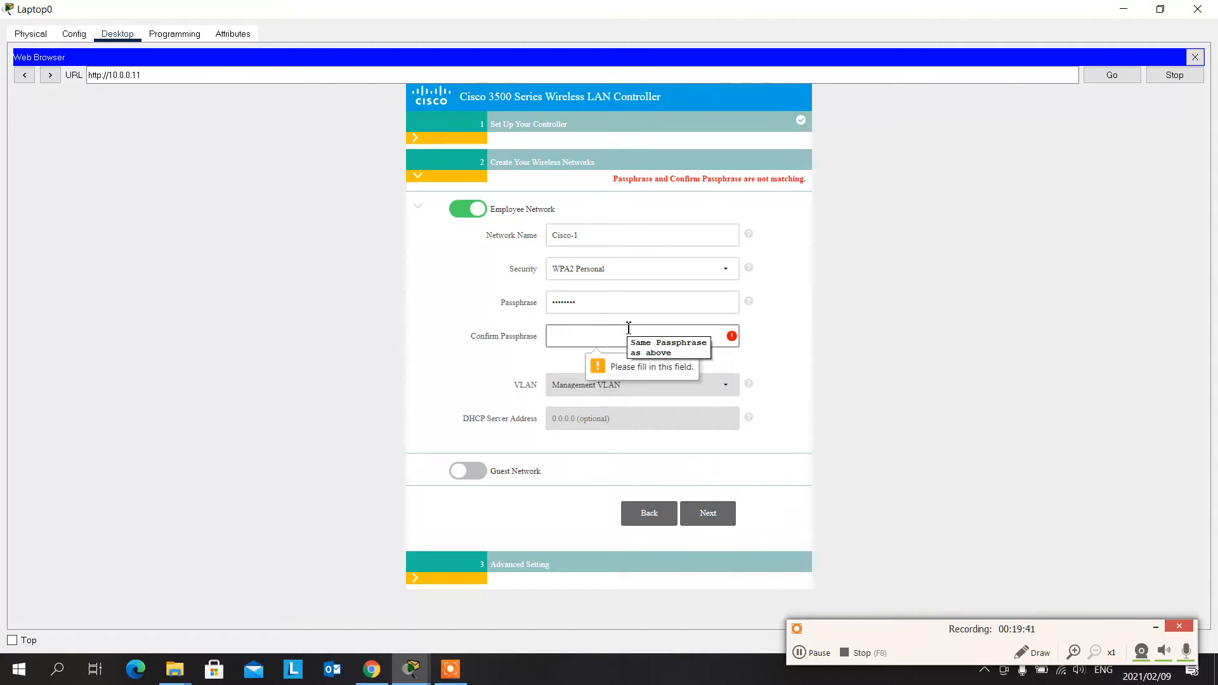
pyautogui.click(594, 306)
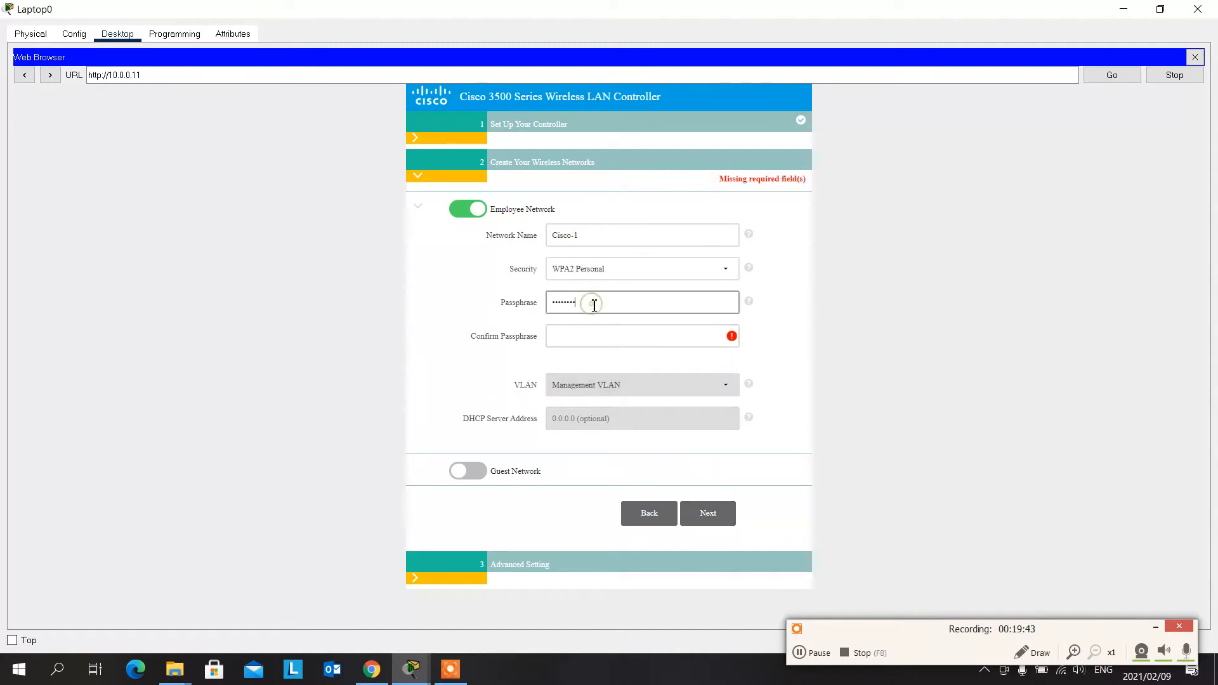
pyautogui.press('BackSpace')
pyautogui.write('cisco123')
pyautogui.click(653, 332)
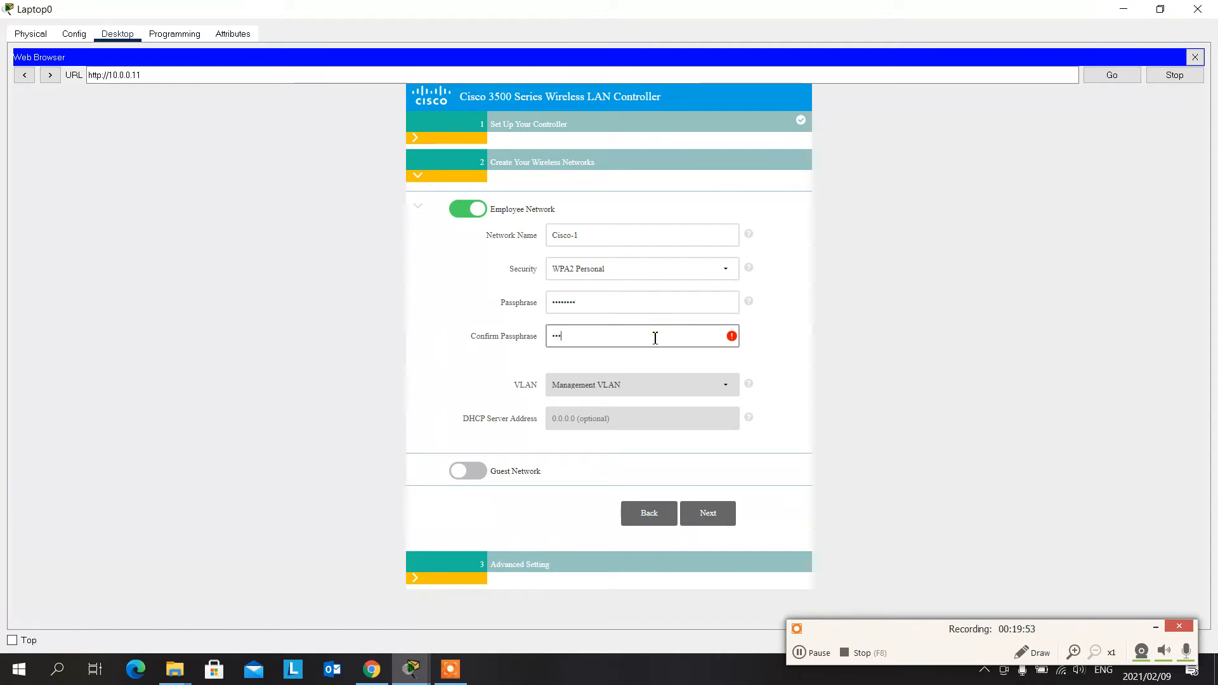
pyautogui.write('Cisco123')
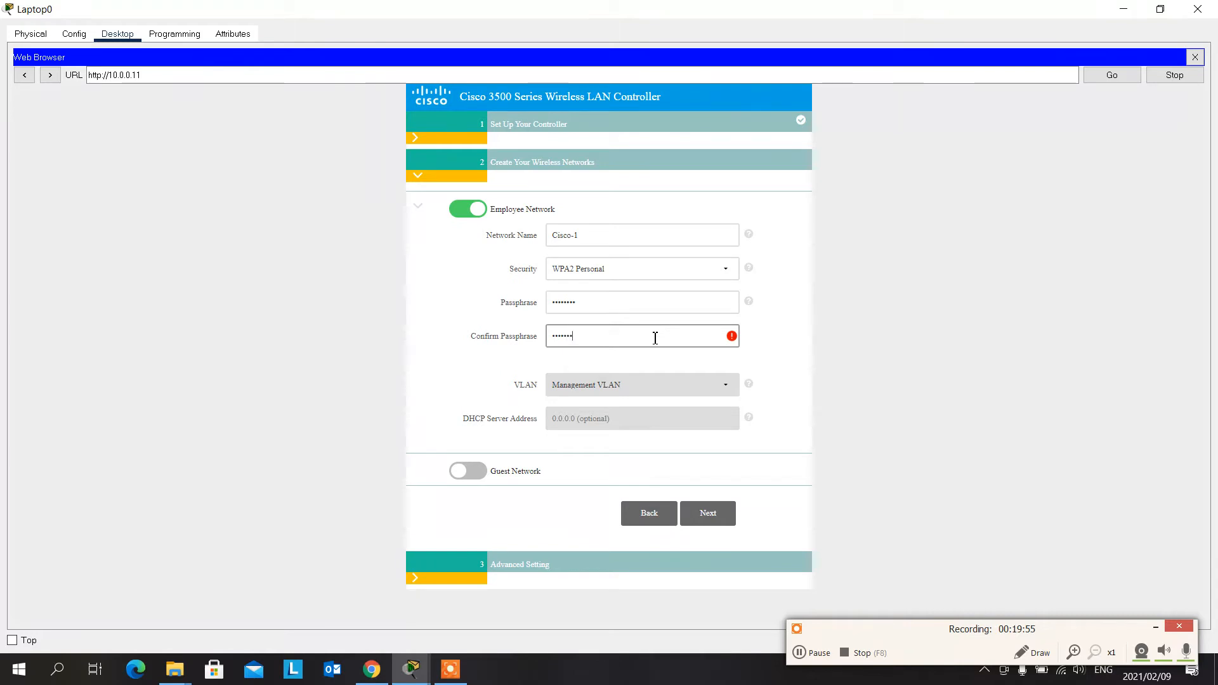
pyautogui.click(709, 516)
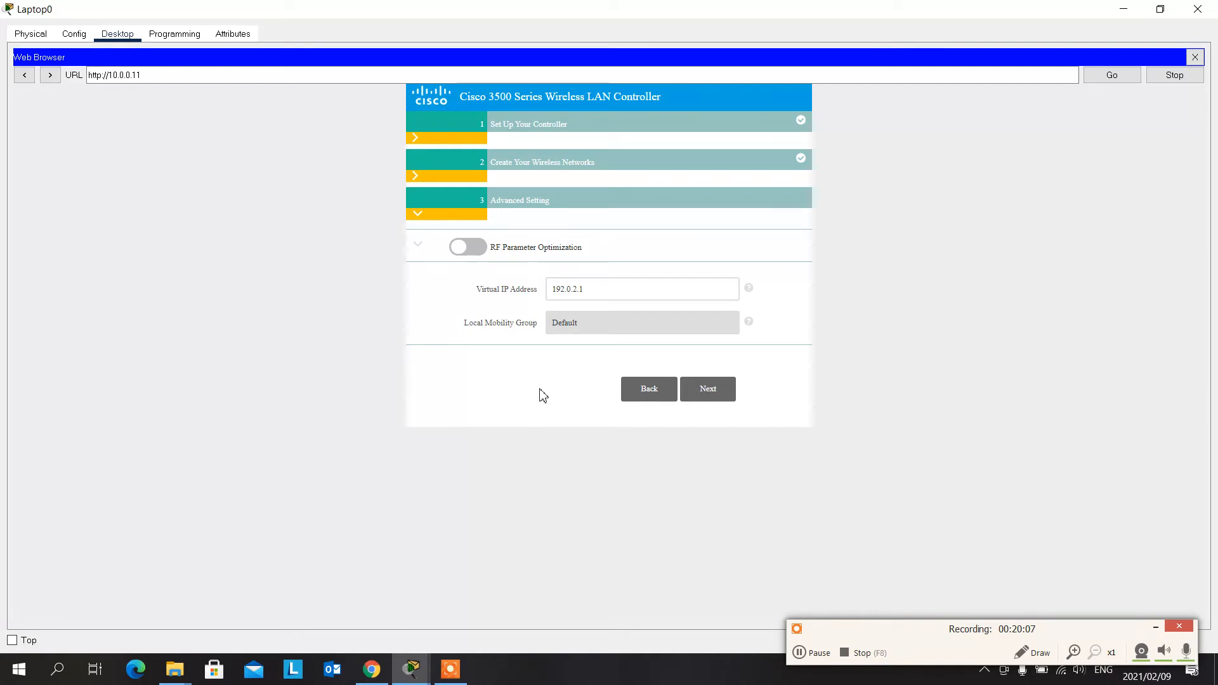
# - Keep the default advanced settings, apply the controller's setup configuration and confirm the reboot, closing the laptop's browser and window
pyautogui.click(601, 291)
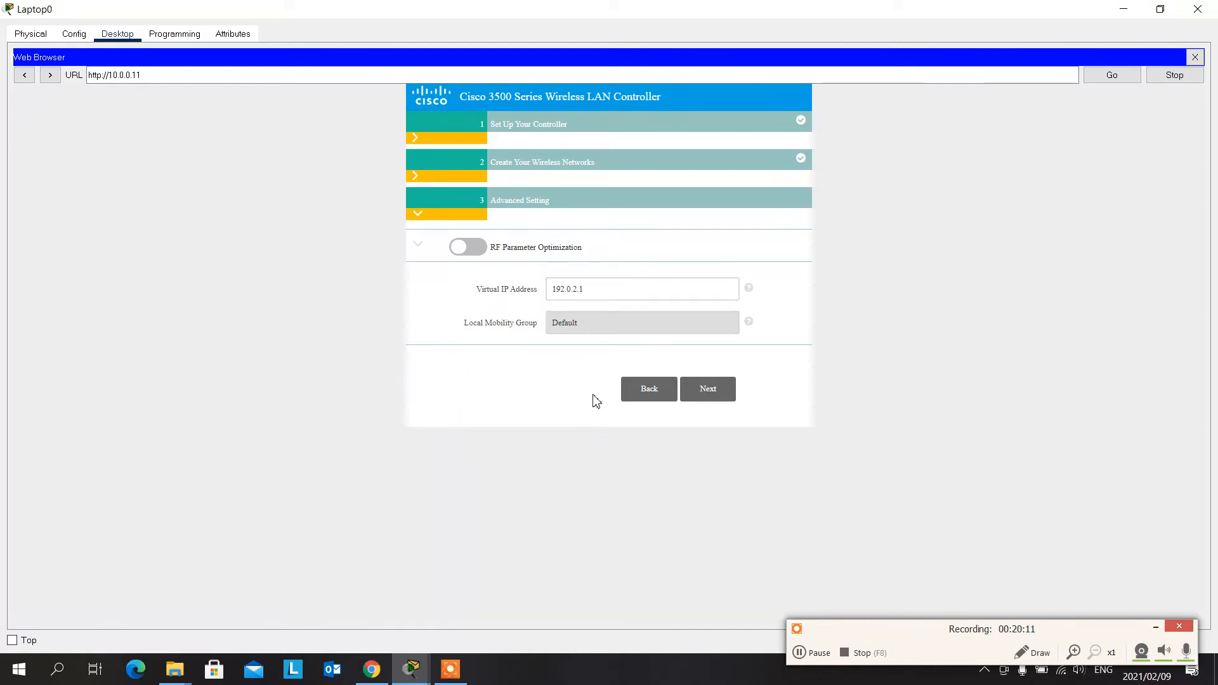
pyautogui.click(706, 392)
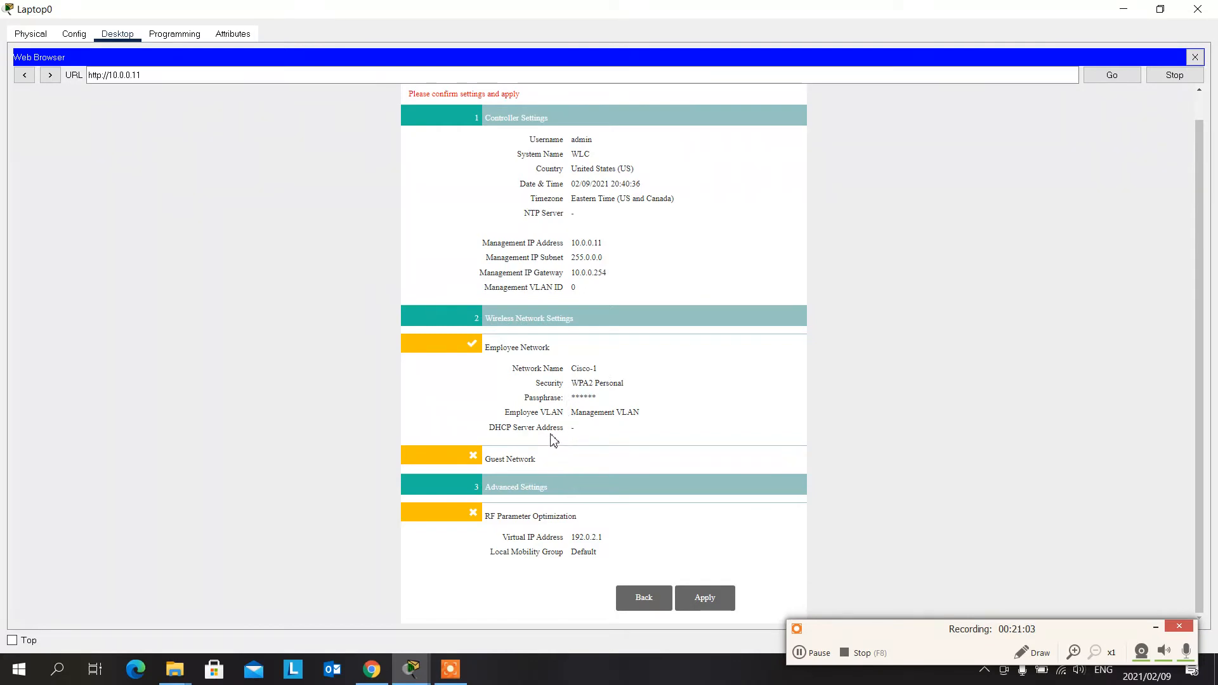
pyautogui.click(525, 462)
pyautogui.click(705, 603)
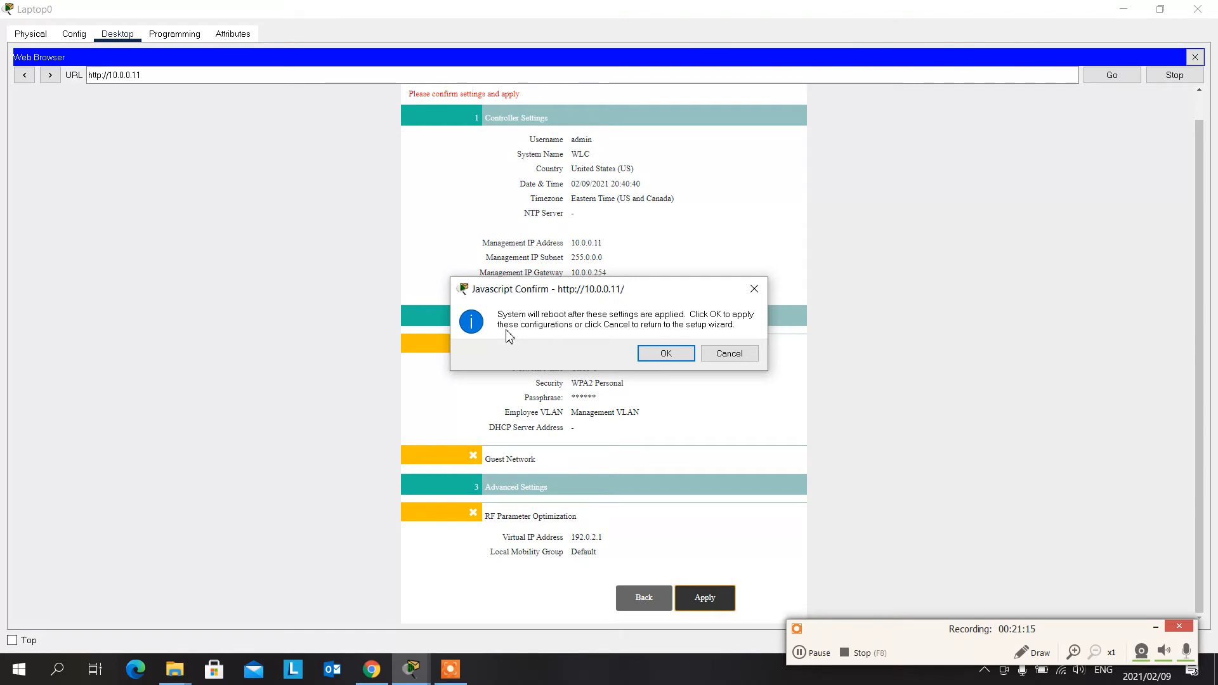
pyautogui.click(665, 354)
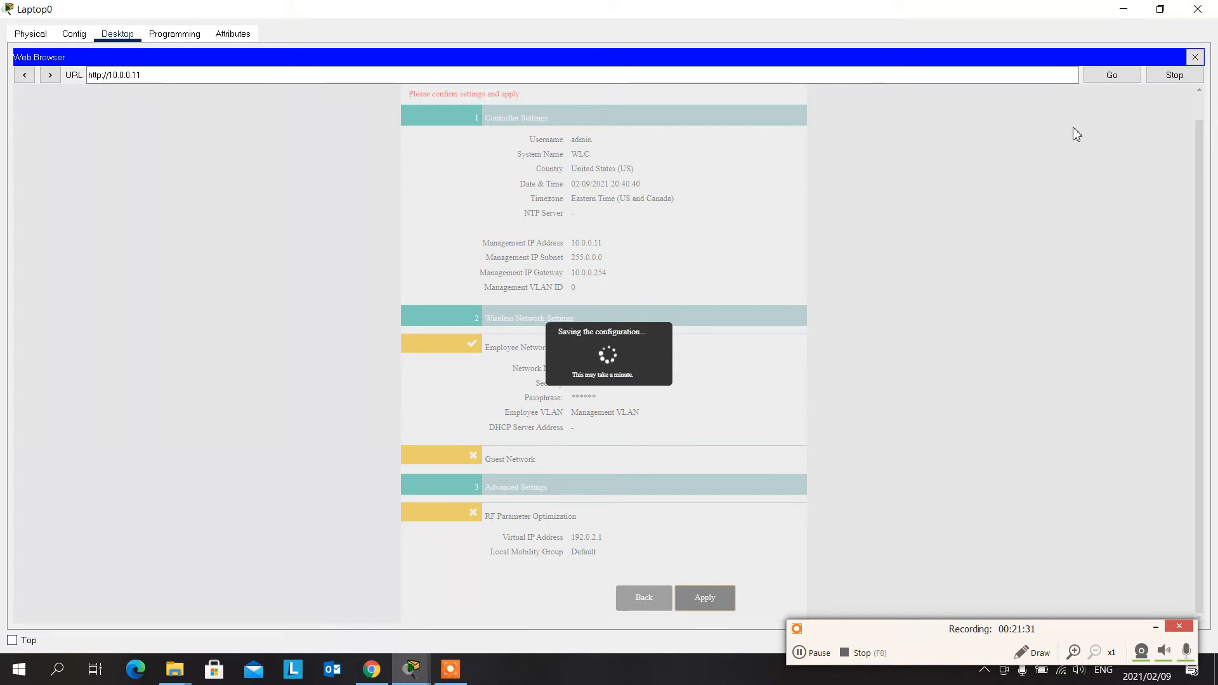
pyautogui.click(1195, 57)
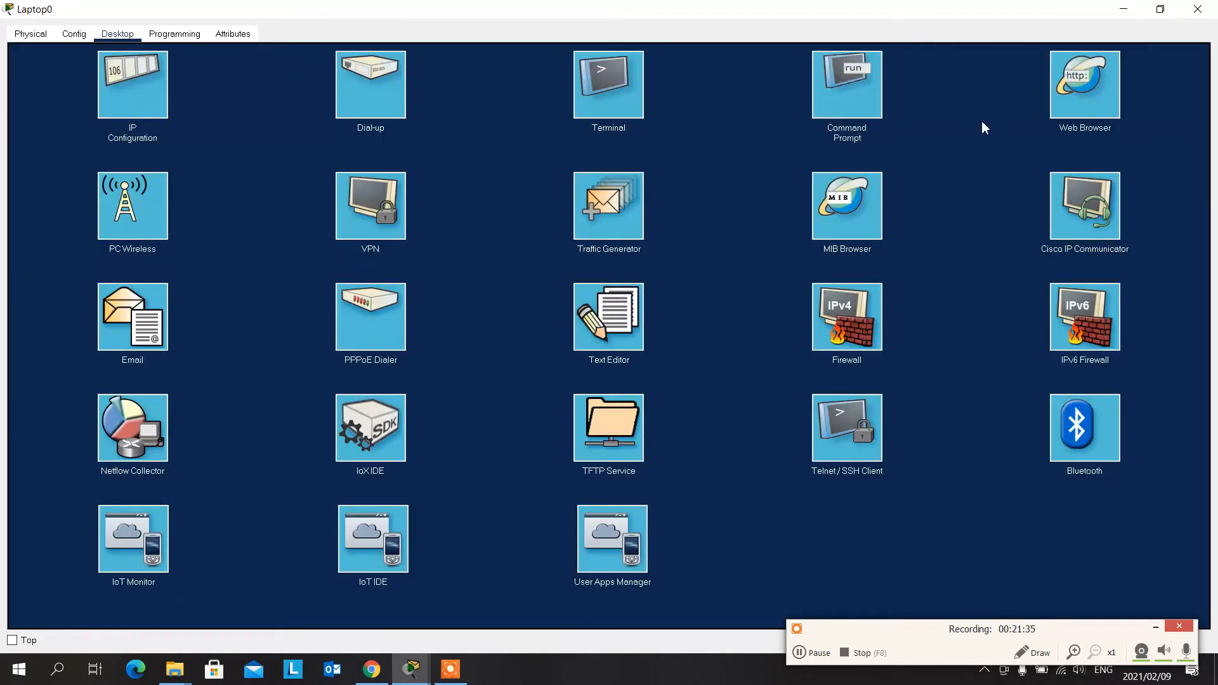
pyautogui.click(1198, 9)
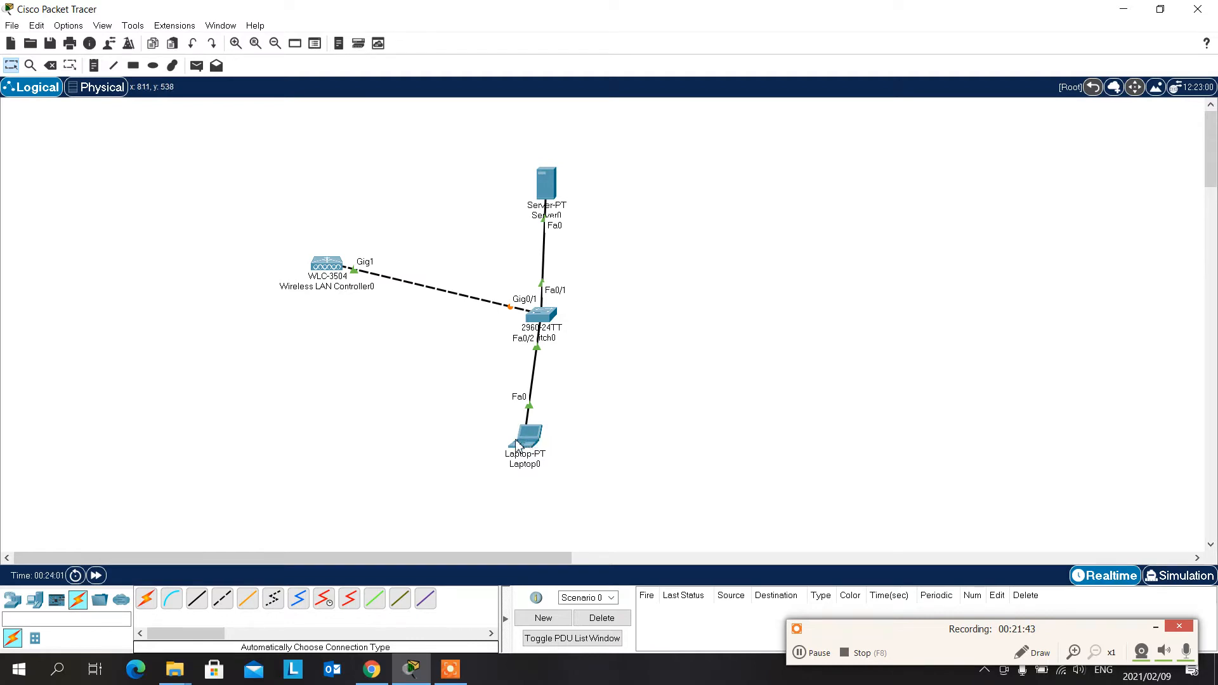
pyautogui.moveTo(518, 445)
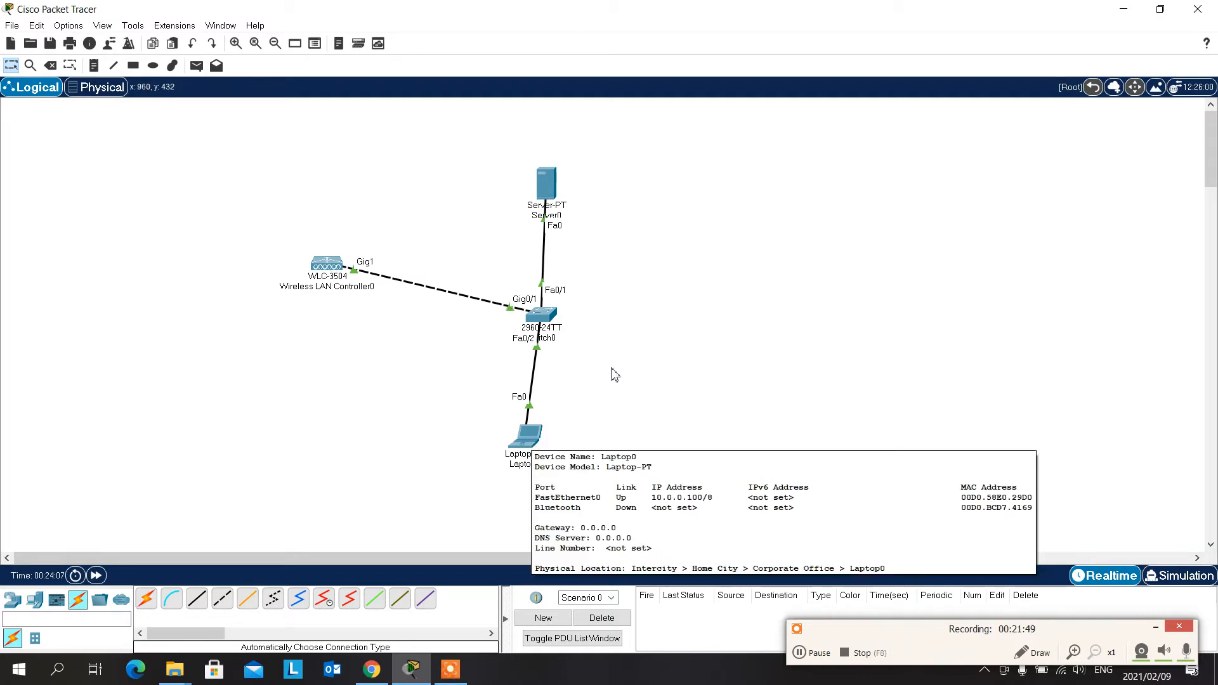
pyautogui.click(611, 367)
pyautogui.click(532, 433)
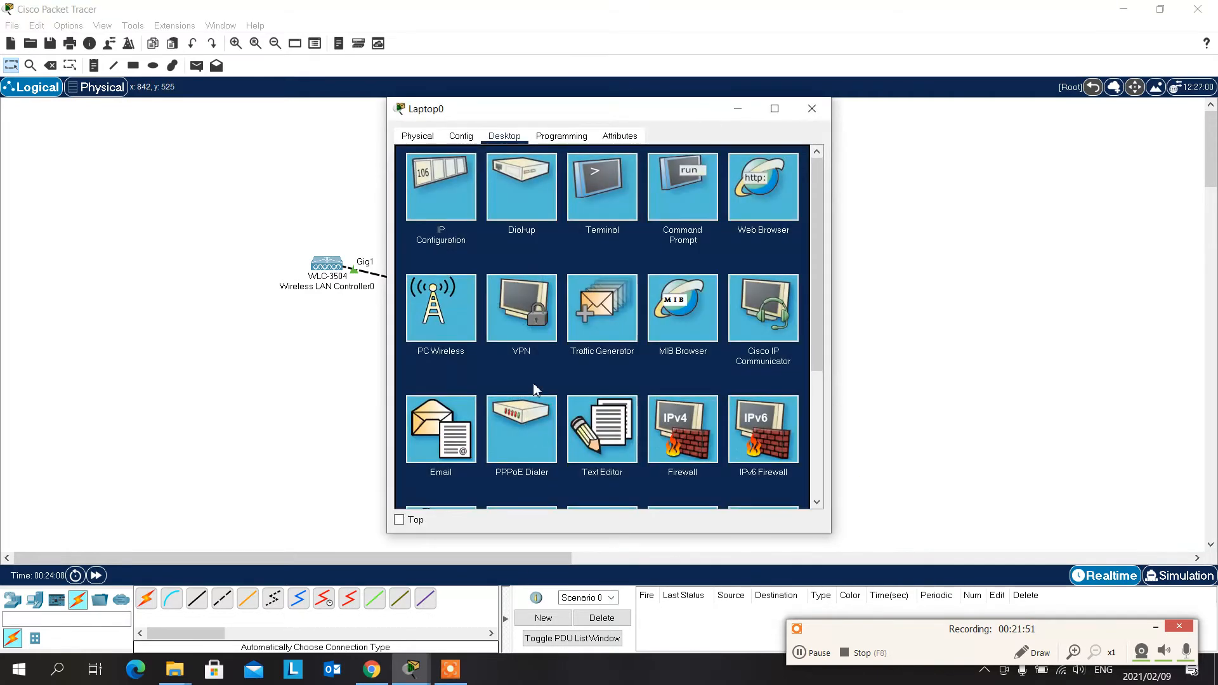
pyautogui.click(761, 202)
pyautogui.click(638, 177)
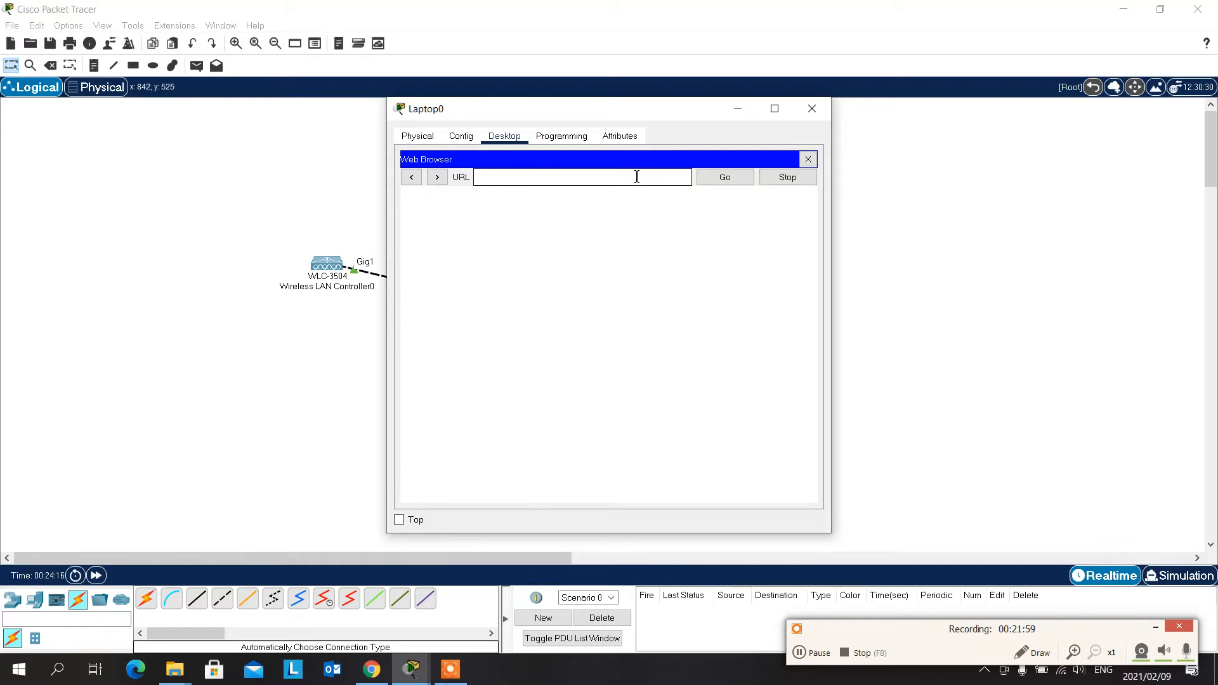
pyautogui.write('http')
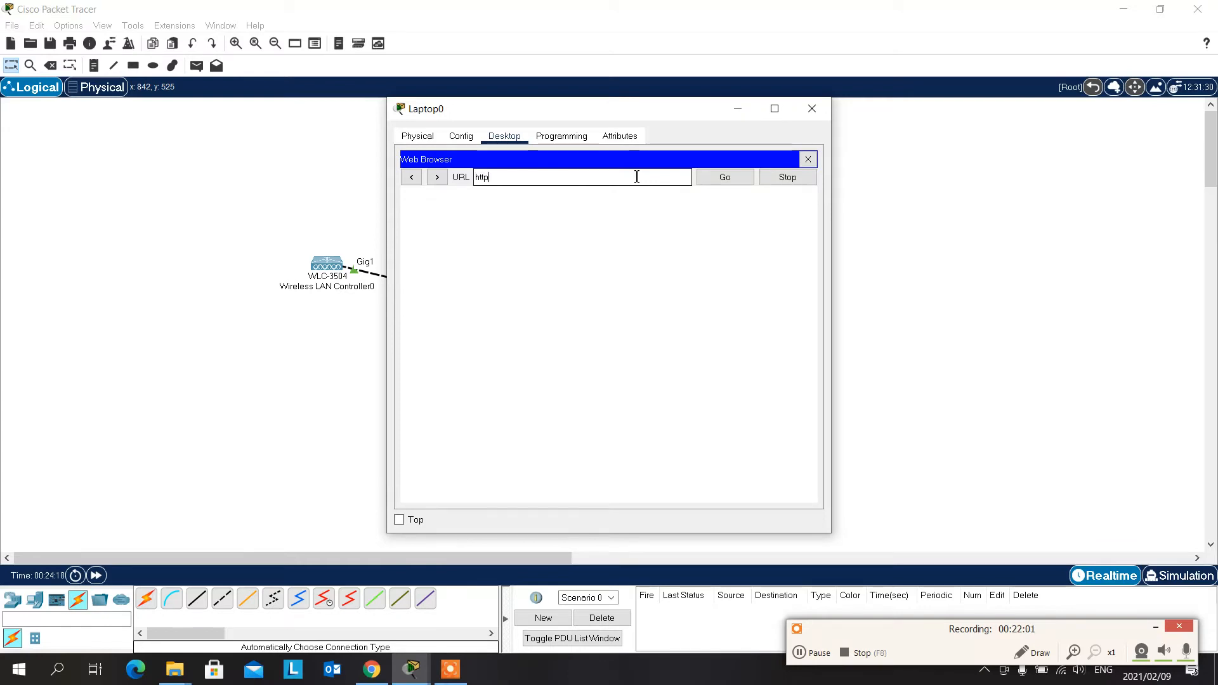
pyautogui.write('s')
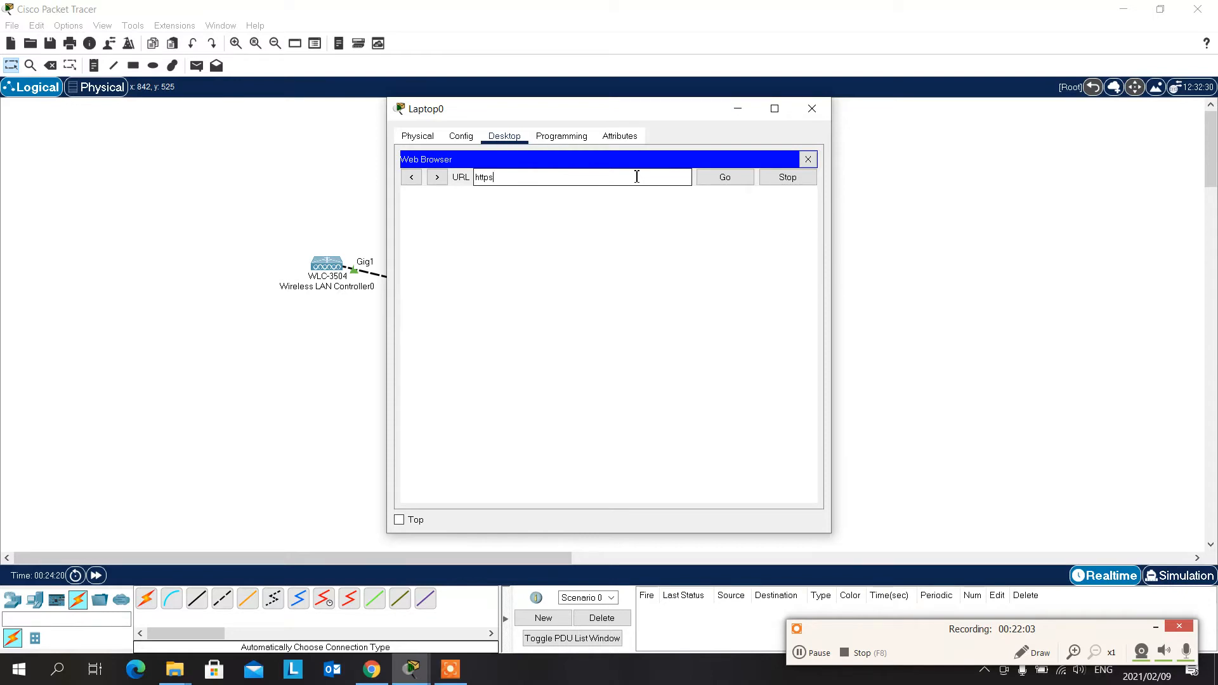
pyautogui.write('://10.0.0.11')
pyautogui.click(712, 179)
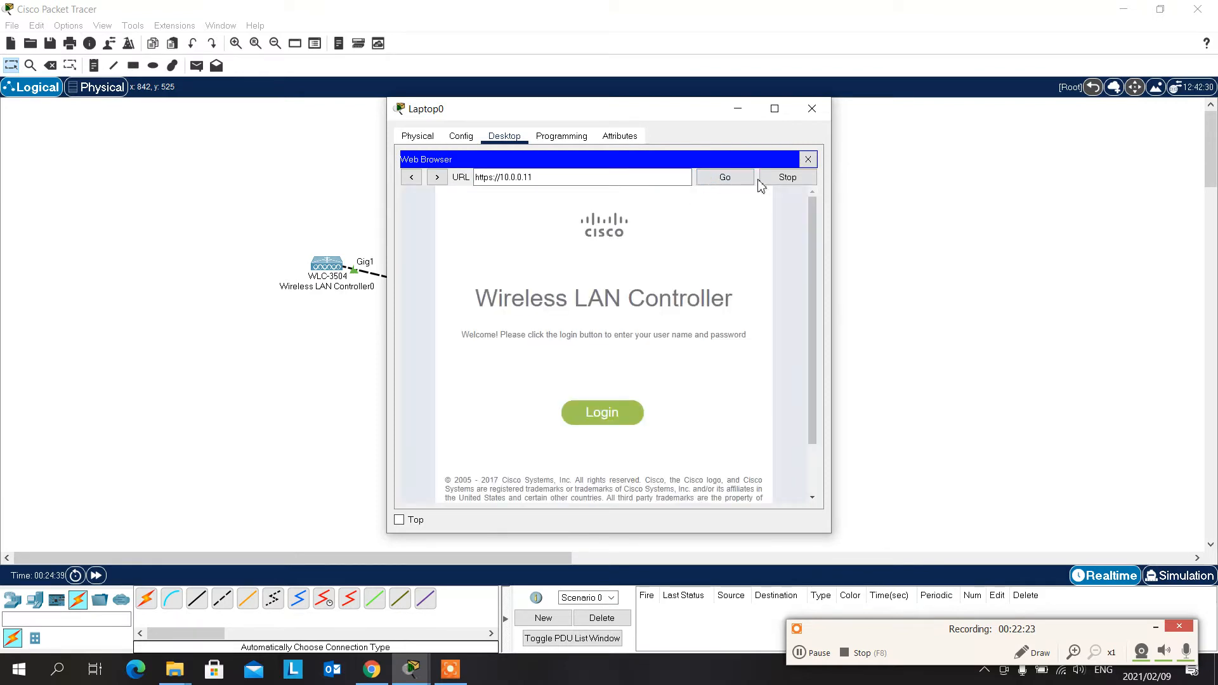
pyautogui.click(775, 109)
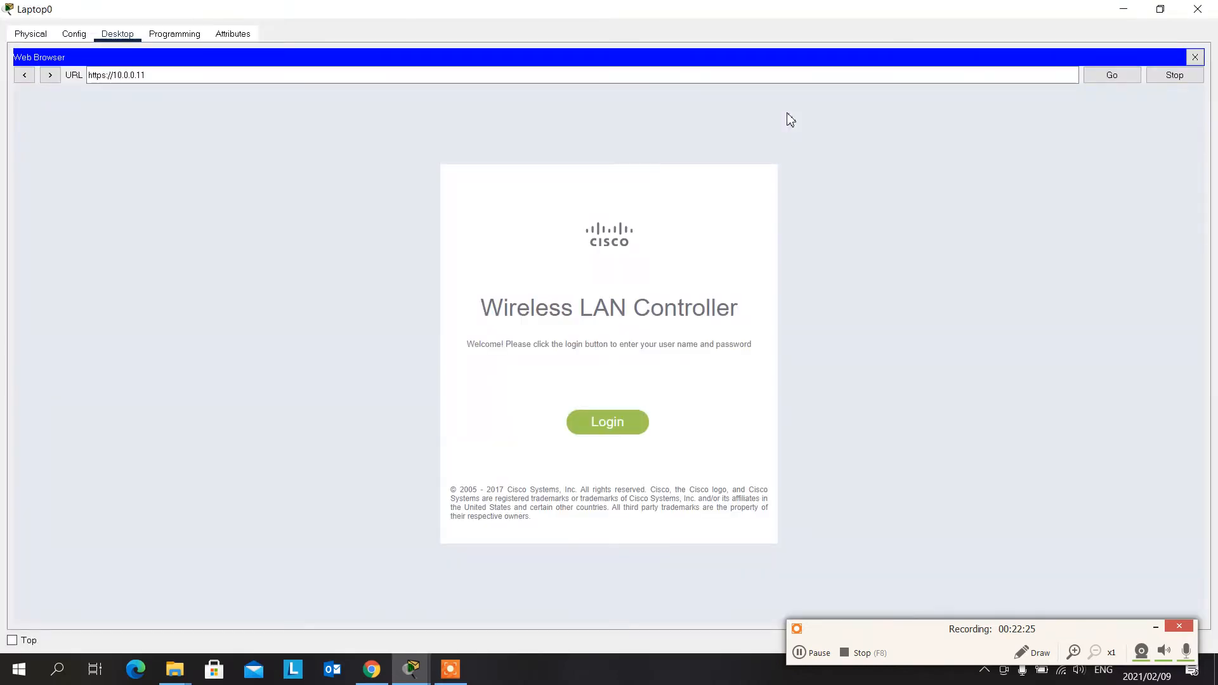
# - Try to log in to the Wireless LAN Controller as admin with the account password, and dismiss the resulting message
pyautogui.click(611, 424)
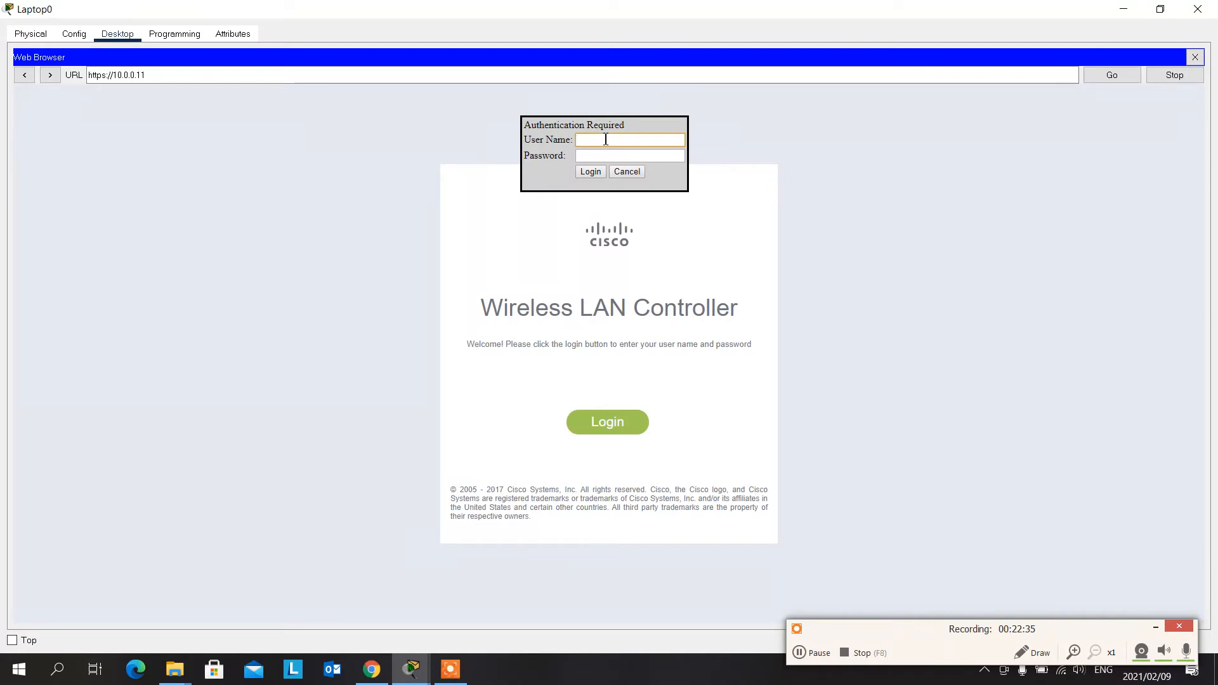
pyautogui.press('Tab')
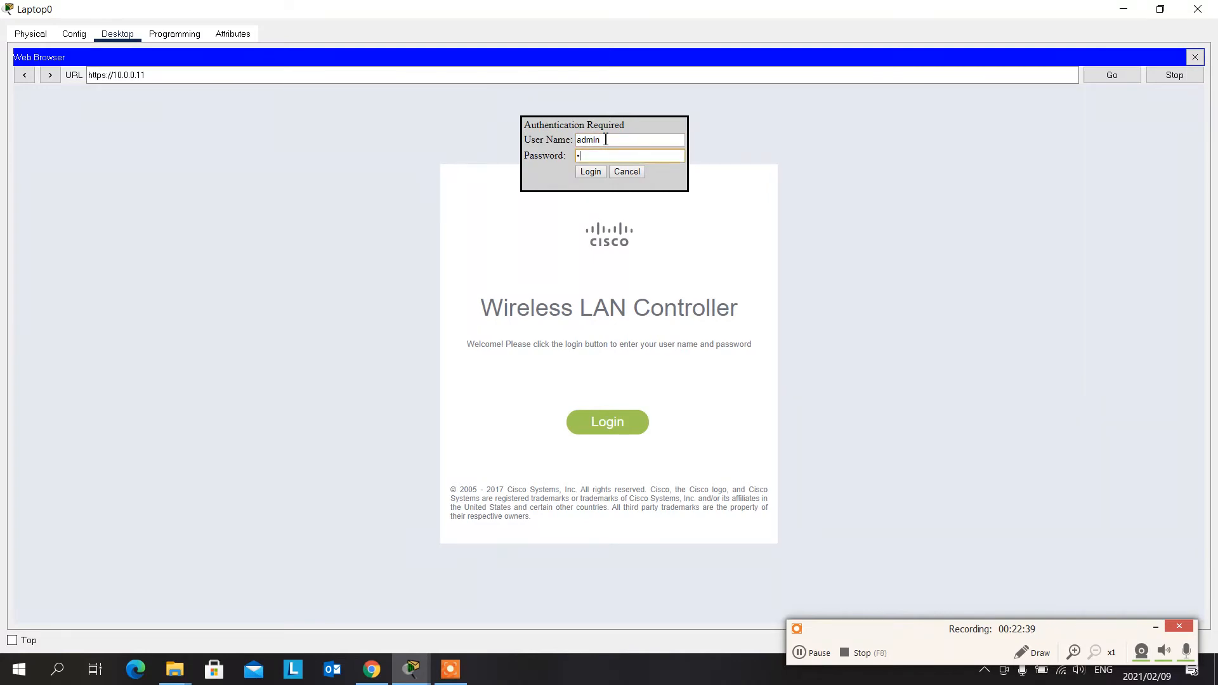
pyautogui.write('•••••')
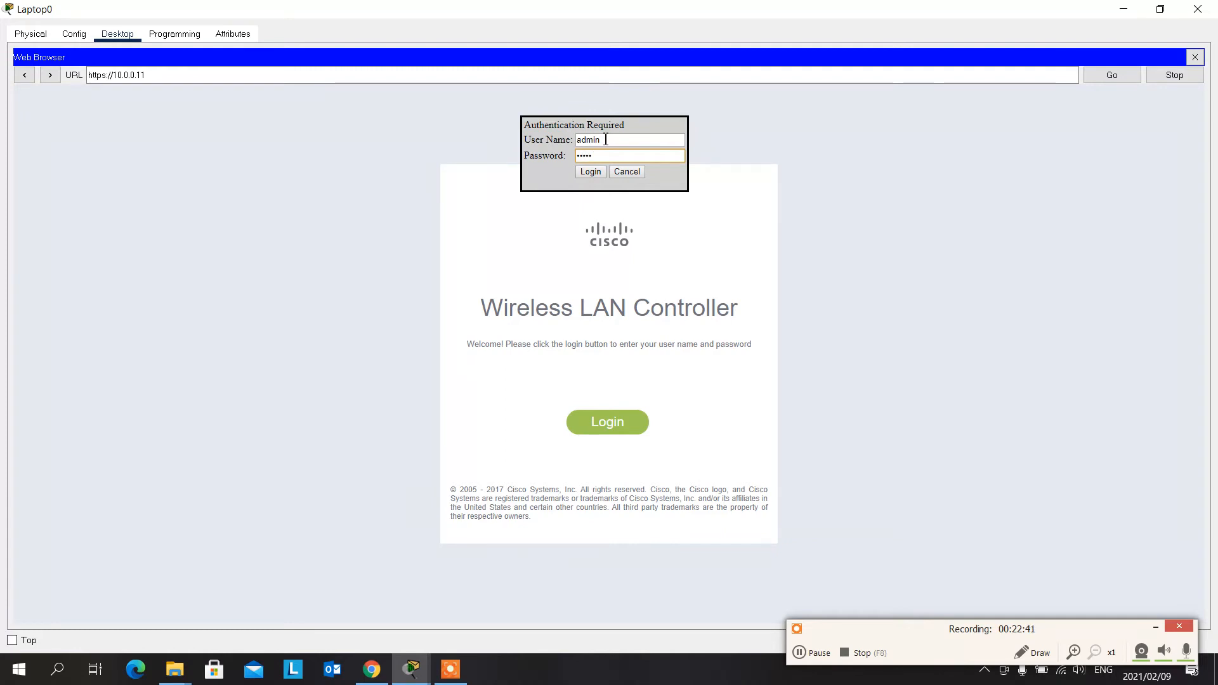
pyautogui.write('•')
pyautogui.click(599, 172)
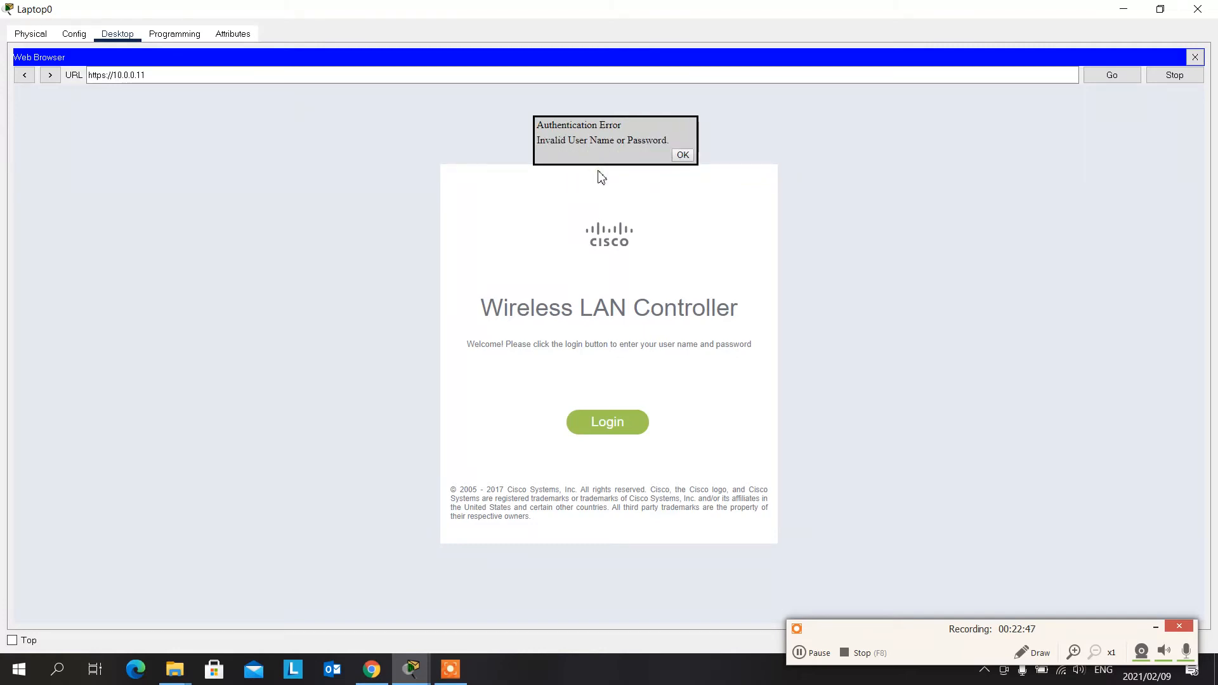
pyautogui.click(683, 155)
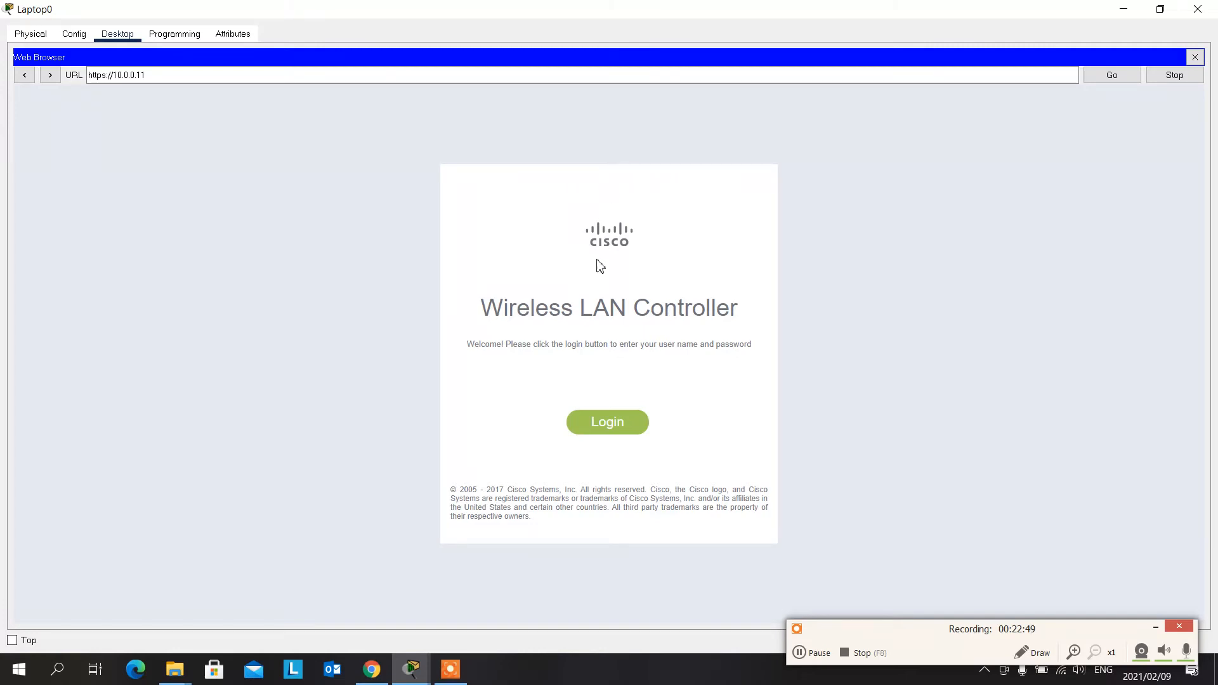
# - Retry the controller login, re-entering the admin user name and a longer account password, and dismiss the message
pyautogui.click(597, 424)
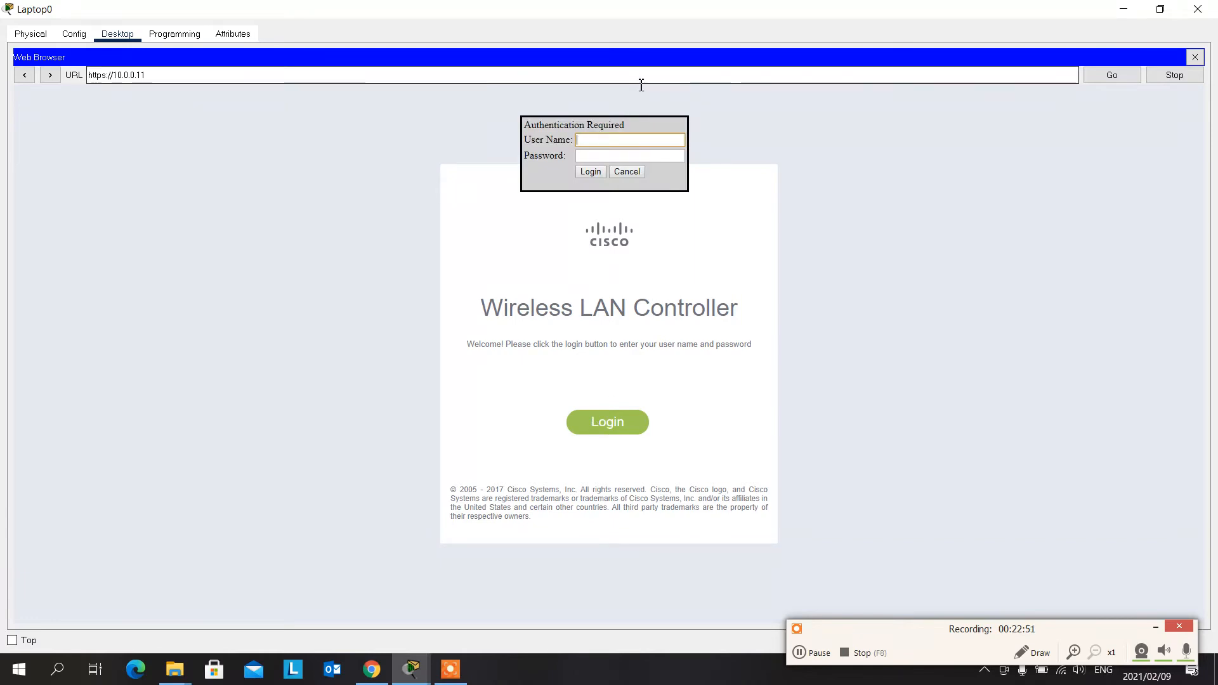
pyautogui.write('admin')
pyautogui.press('Tab')
pyautogui.write('••••')
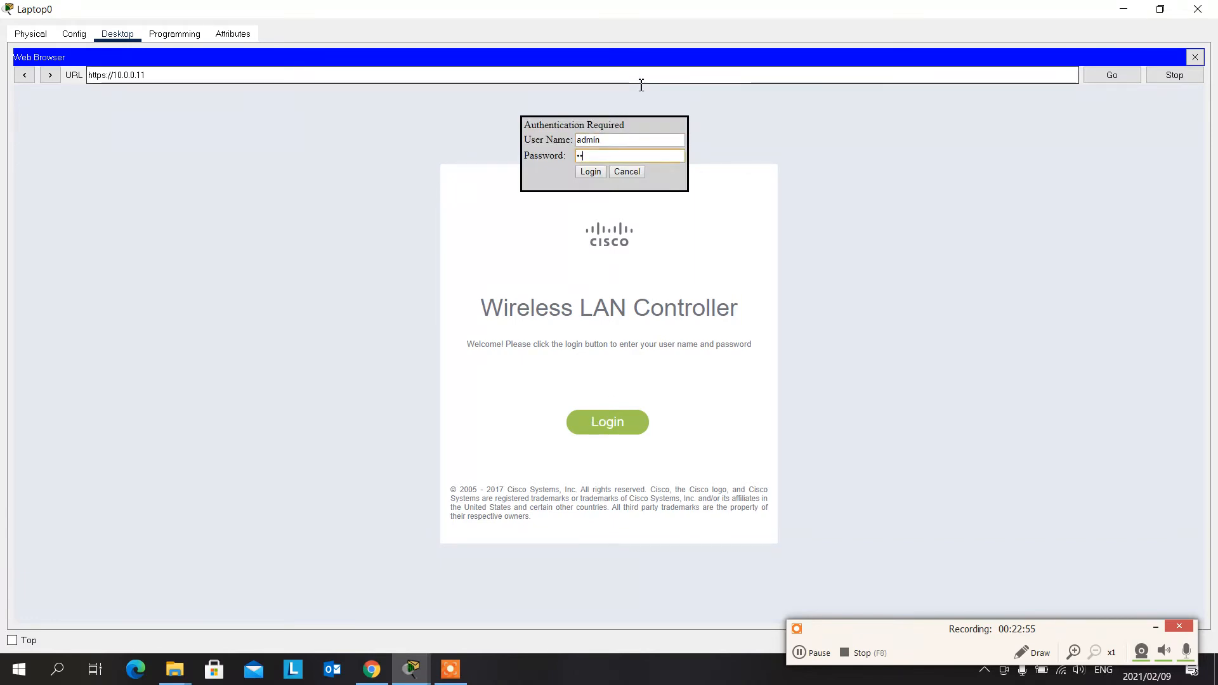
pyautogui.write('••')
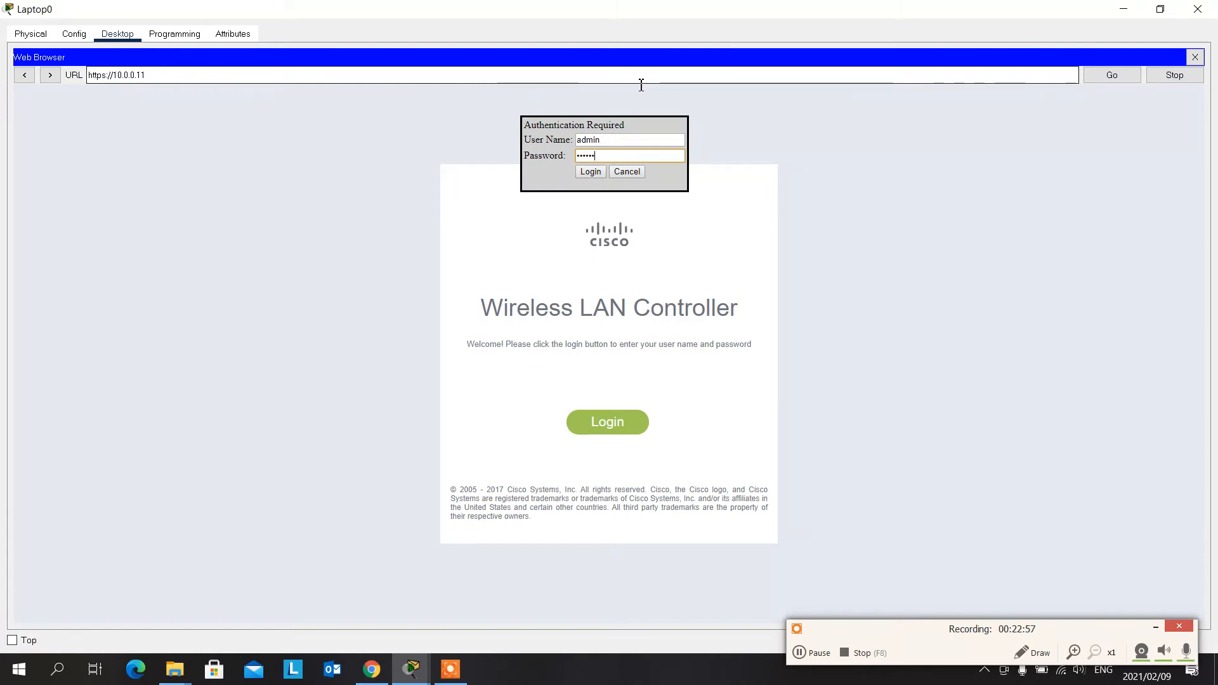
pyautogui.write('••')
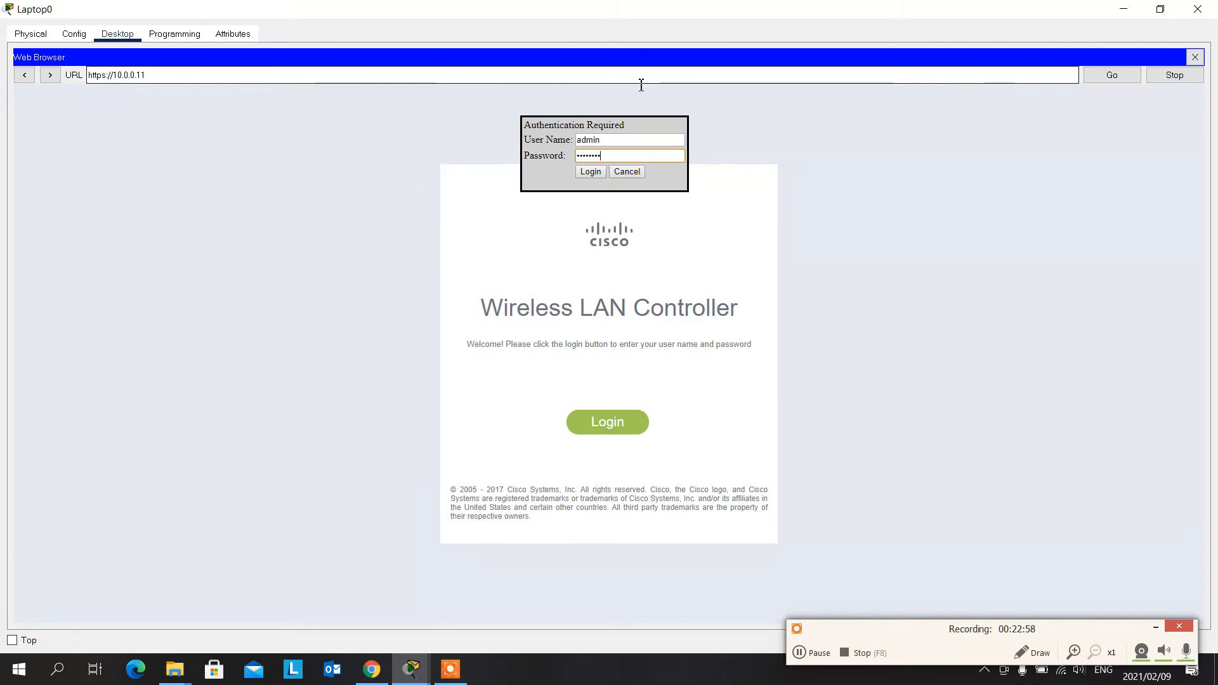
pyautogui.click(590, 172)
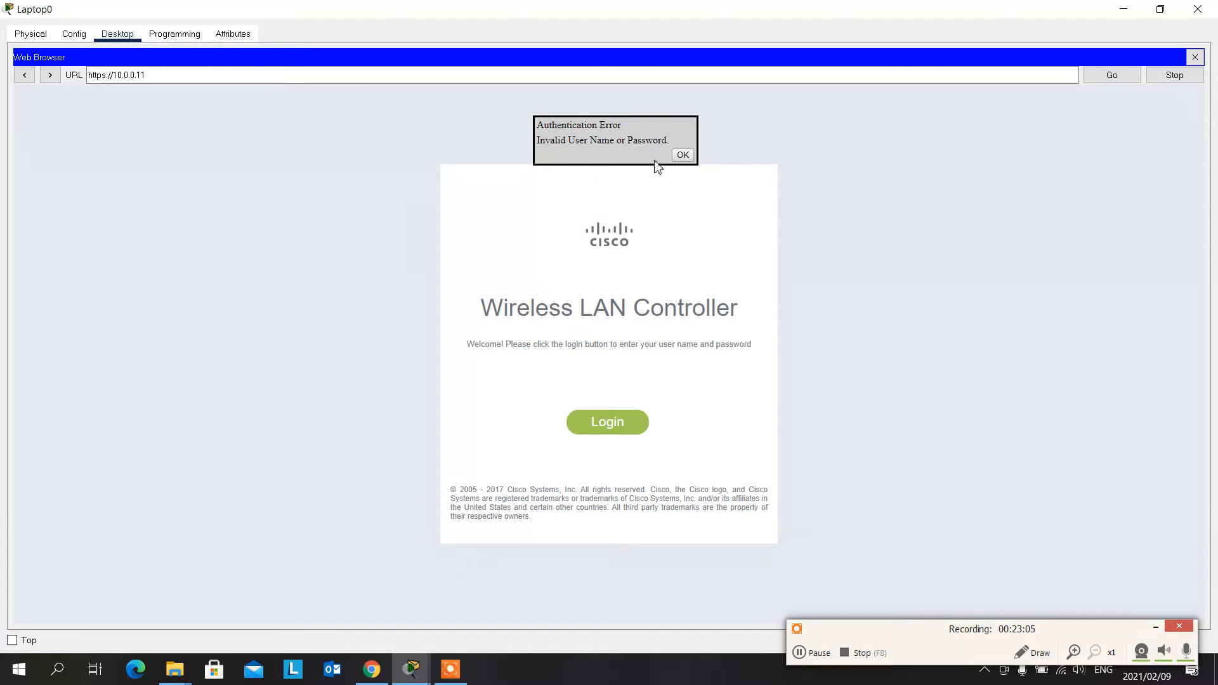
pyautogui.click(686, 155)
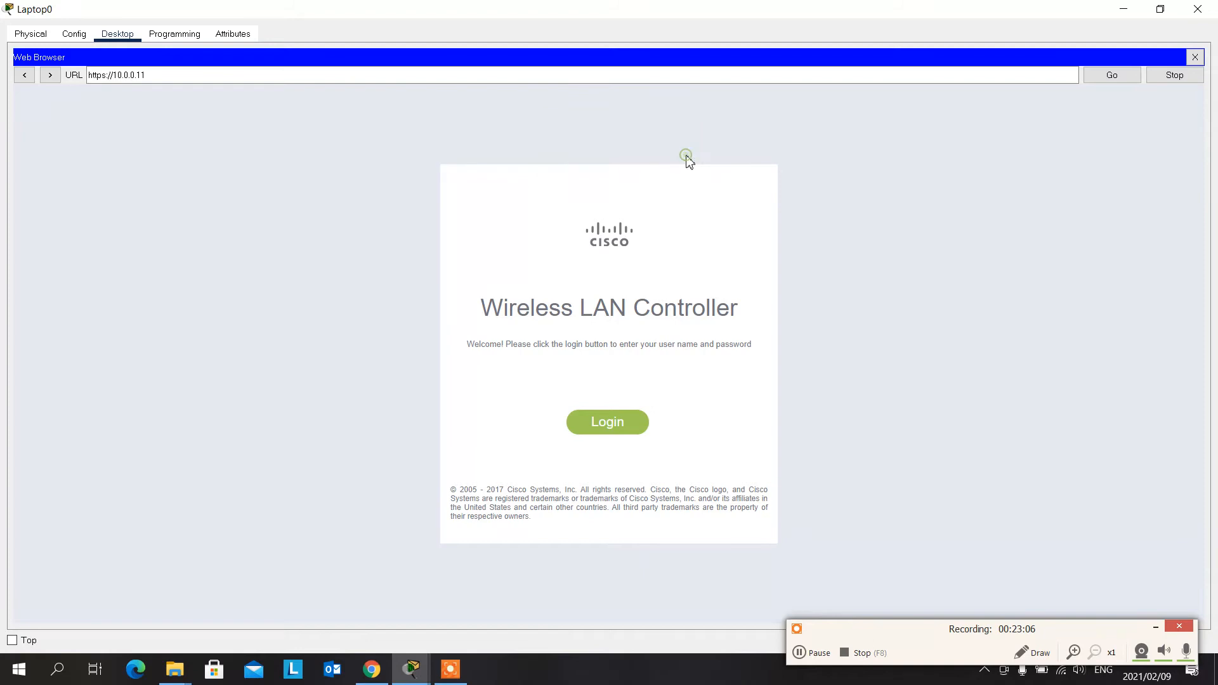
# - Submit the admin user name and account password to the controller a third time, and dismiss the message
pyautogui.click(625, 424)
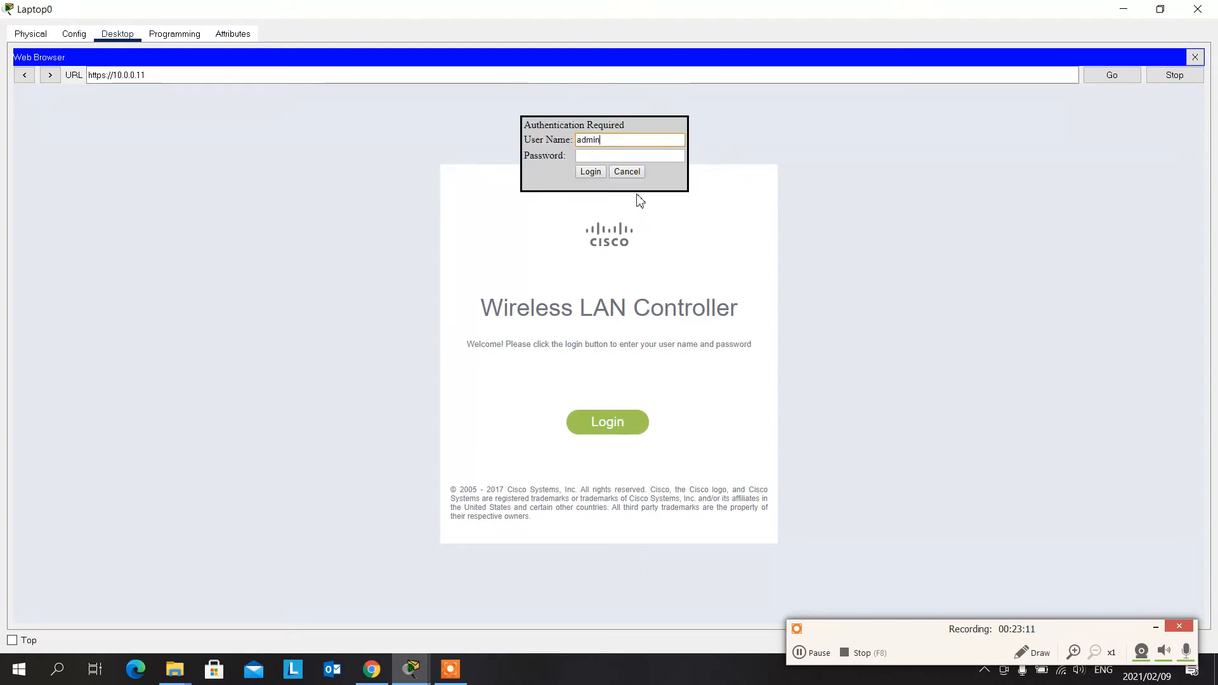
pyautogui.press('Tab')
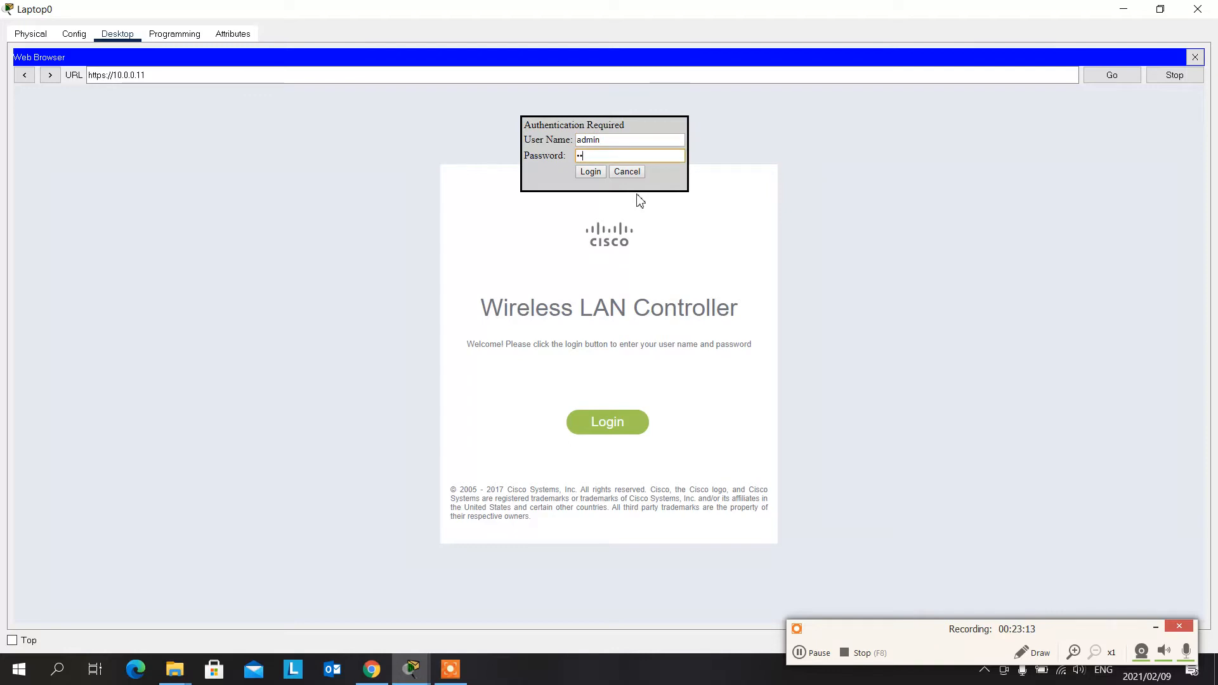
pyautogui.write('••••••••')
pyautogui.press('Return')
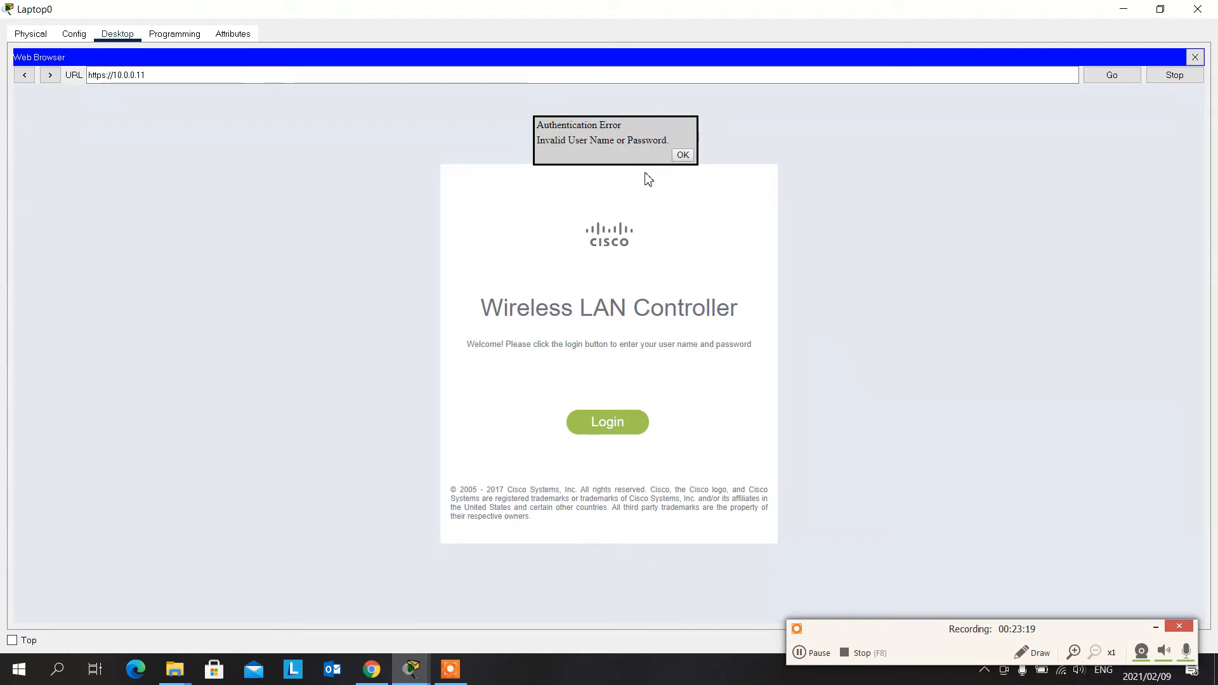
pyautogui.click(682, 155)
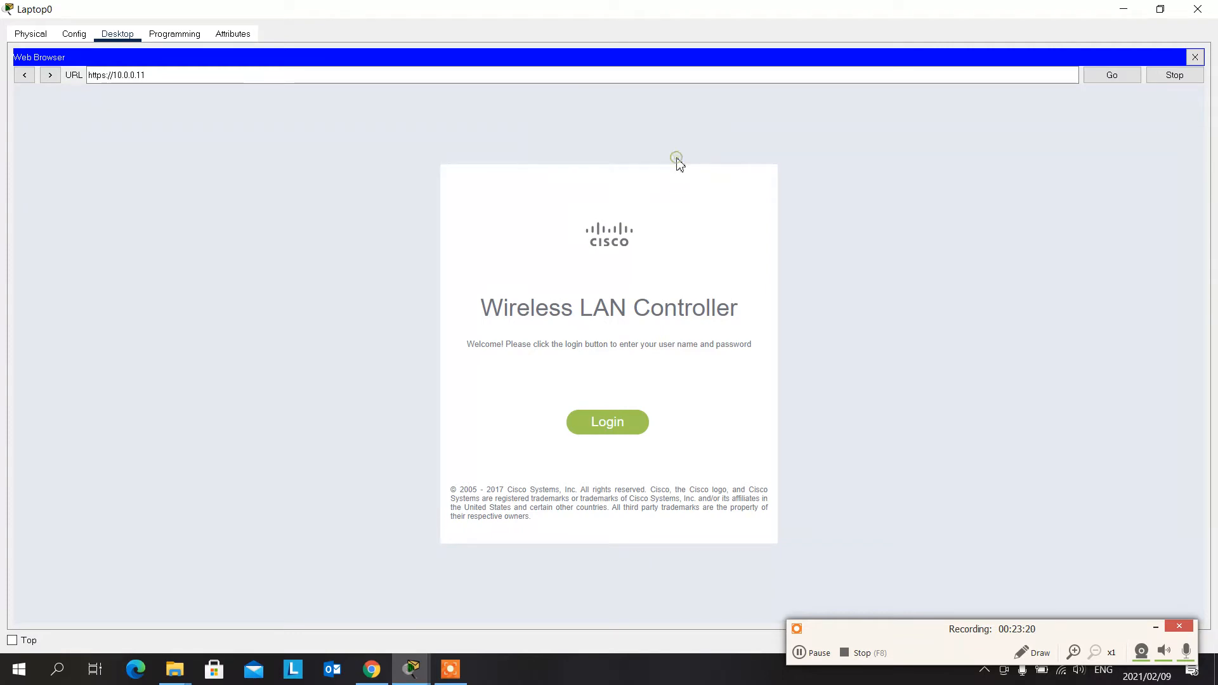
# - Make one more login attempt on the controller with the admin user name and account password, and dismiss the message
pyautogui.click(614, 428)
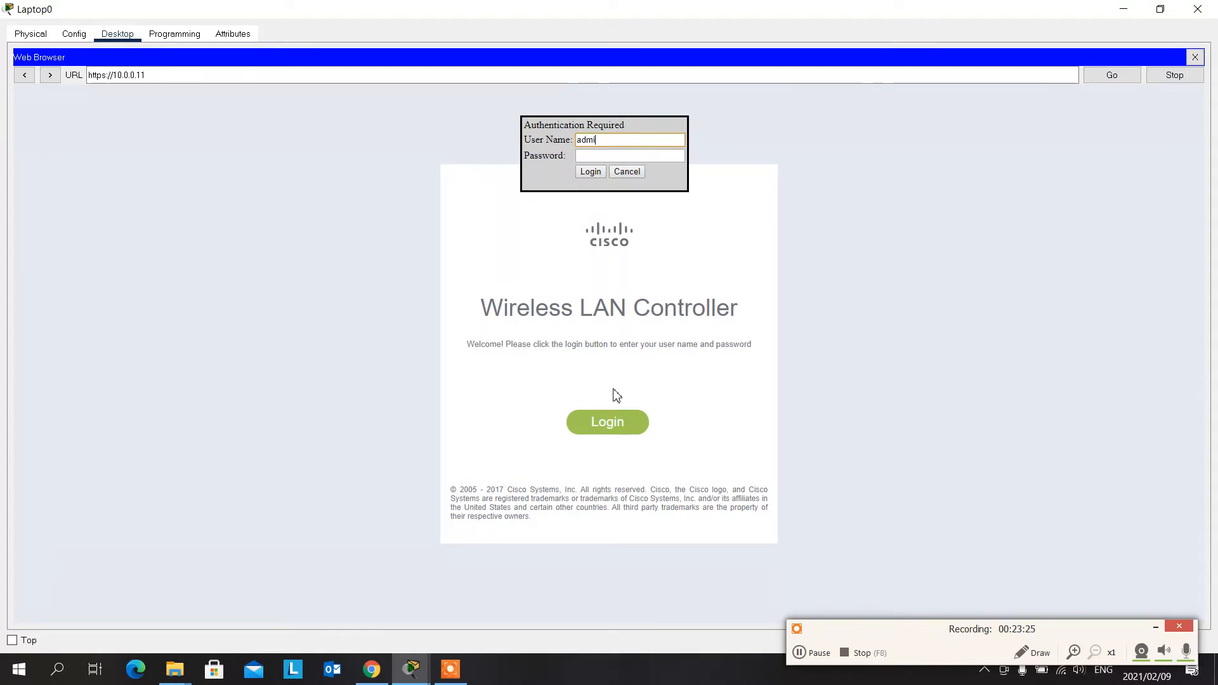
pyautogui.press('Tab')
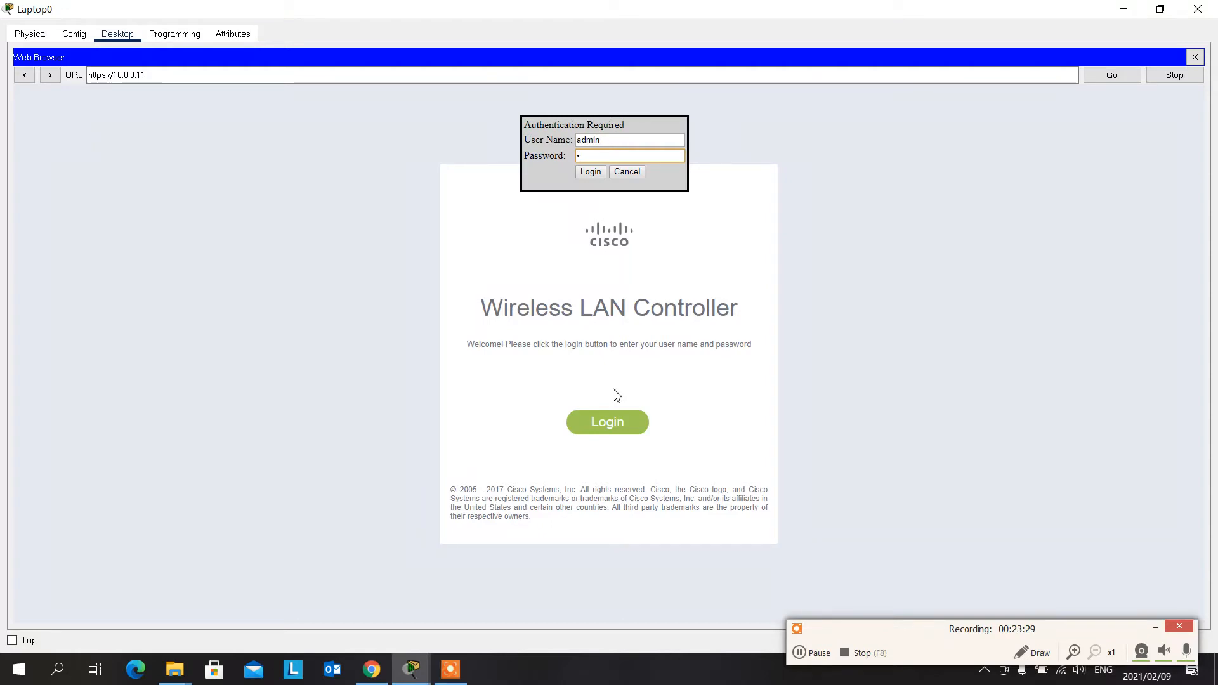
pyautogui.write('admin12')
pyautogui.press('Return')
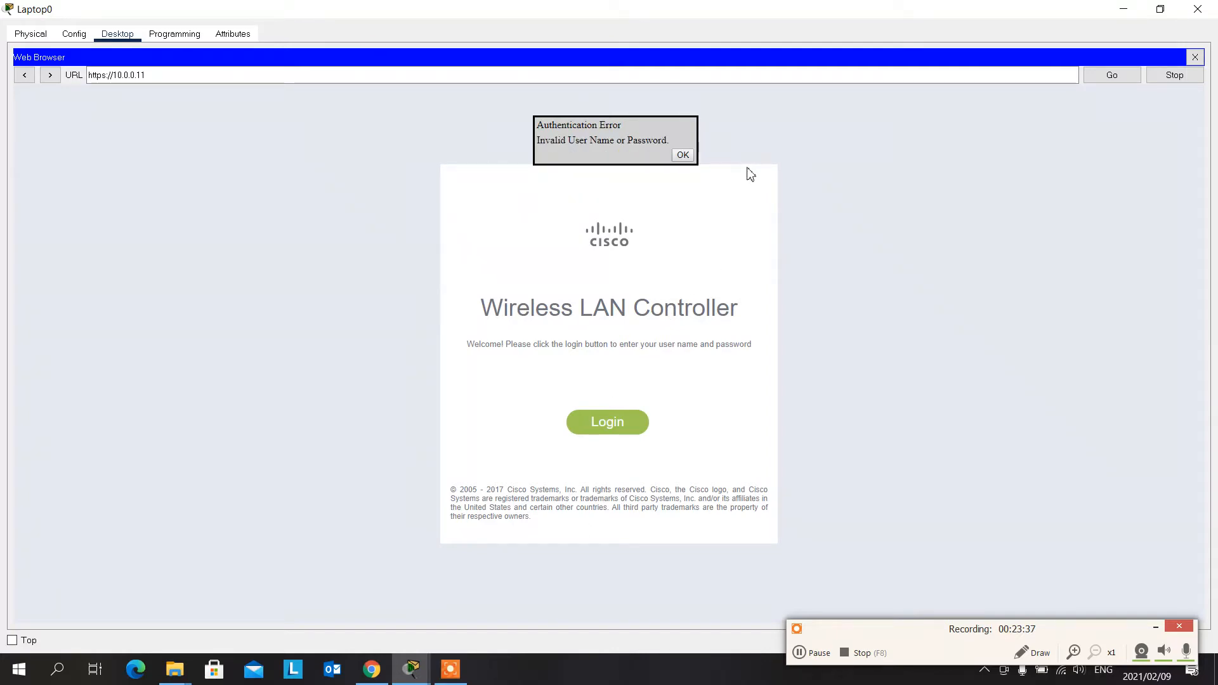
pyautogui.click(683, 156)
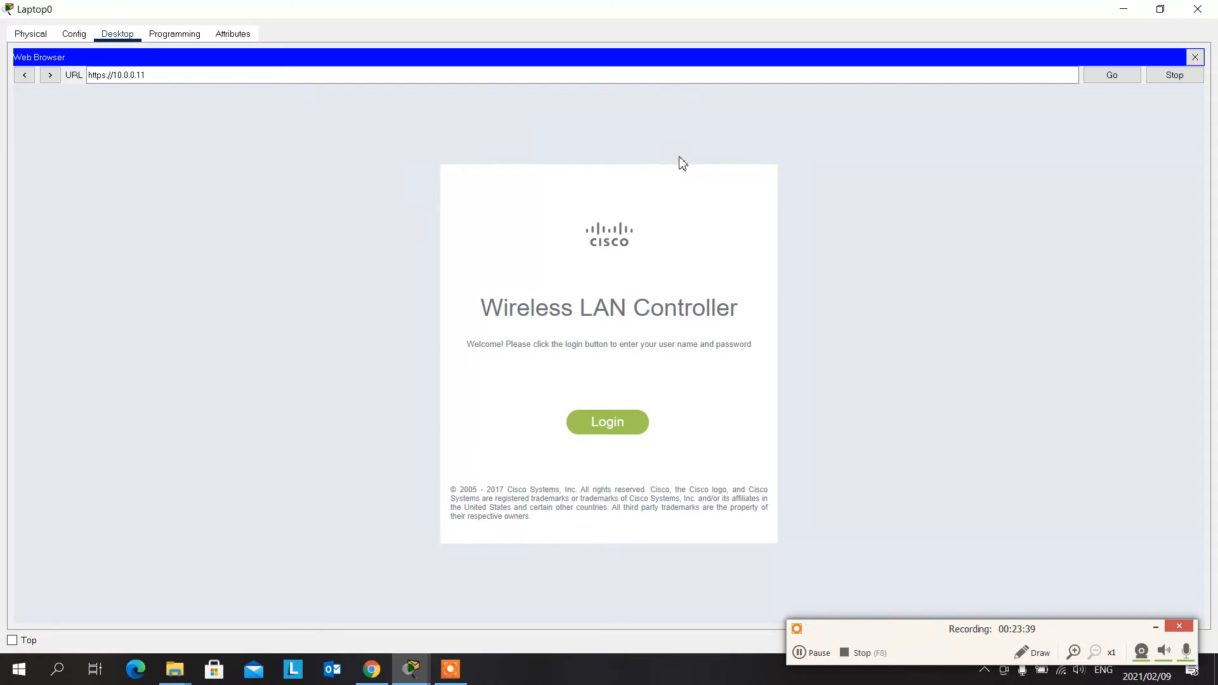
# - Close the laptop's web browser and device window, and delete the WLC-3504 wireless controller from the topology
pyautogui.click(1196, 57)
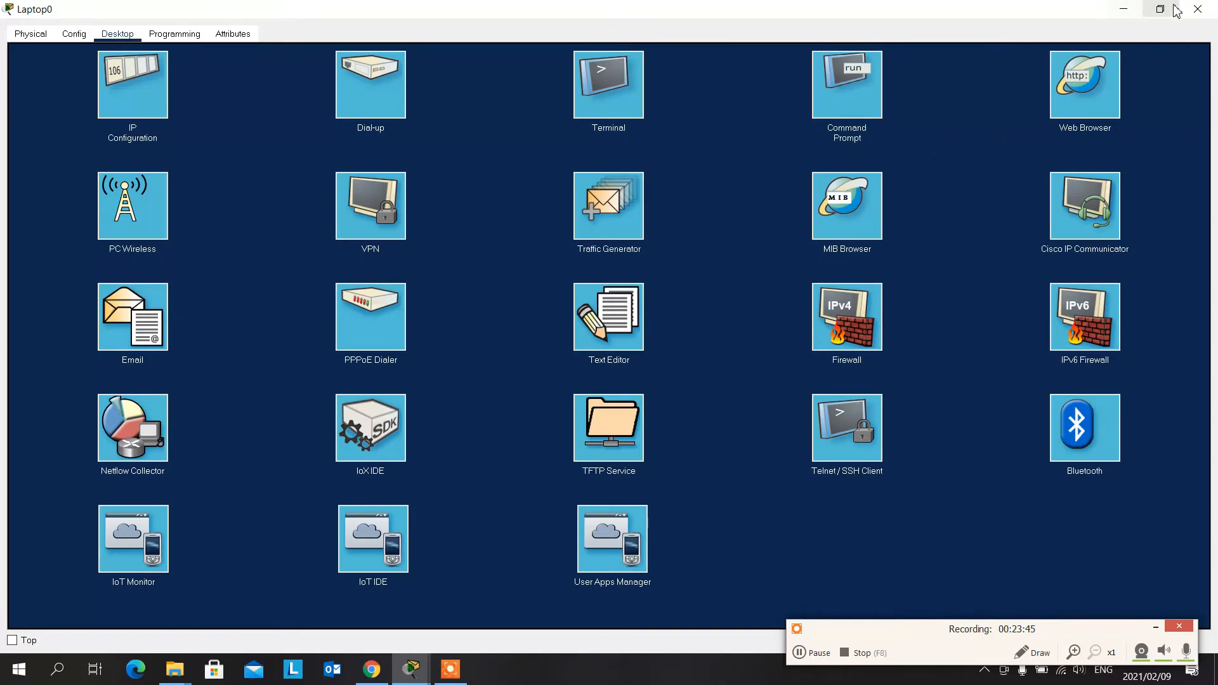
pyautogui.click(1197, 10)
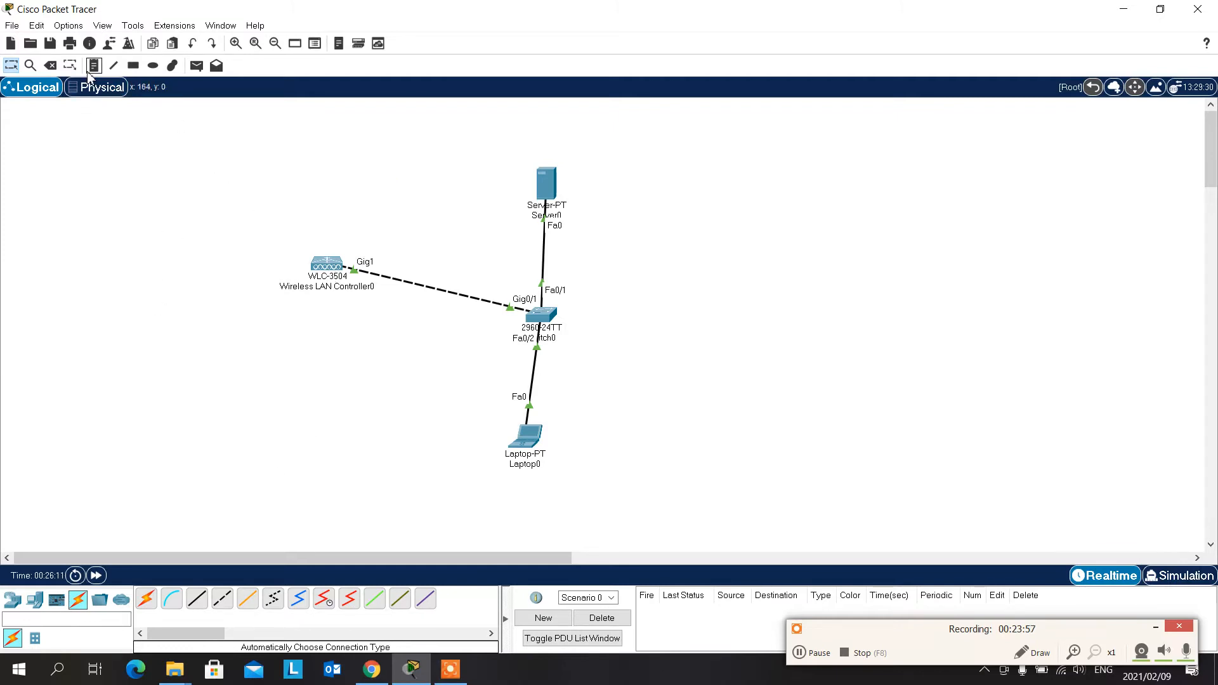
pyautogui.click(51, 66)
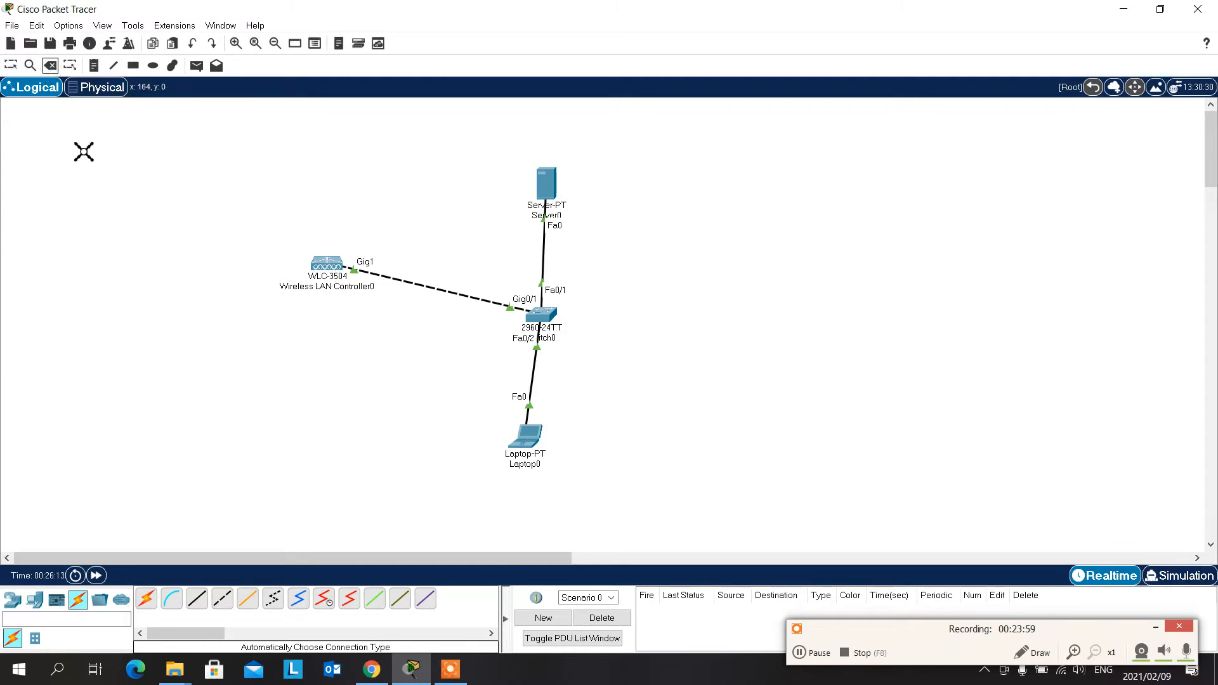
pyautogui.click(325, 265)
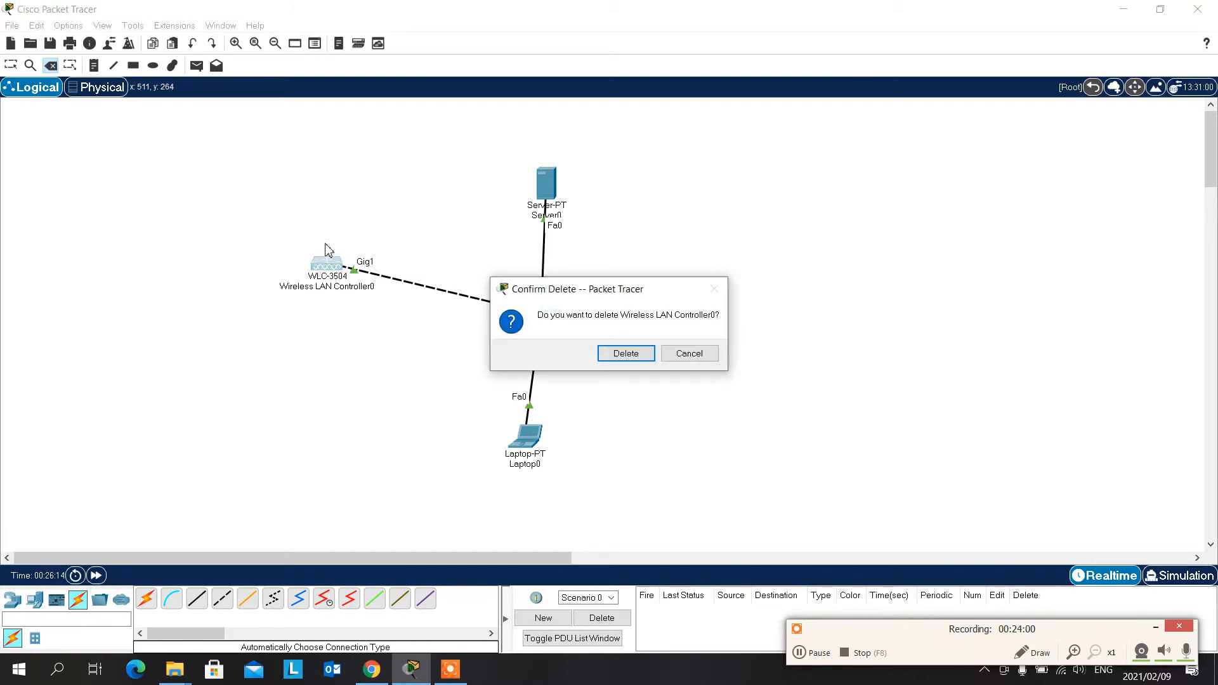
pyautogui.click(618, 354)
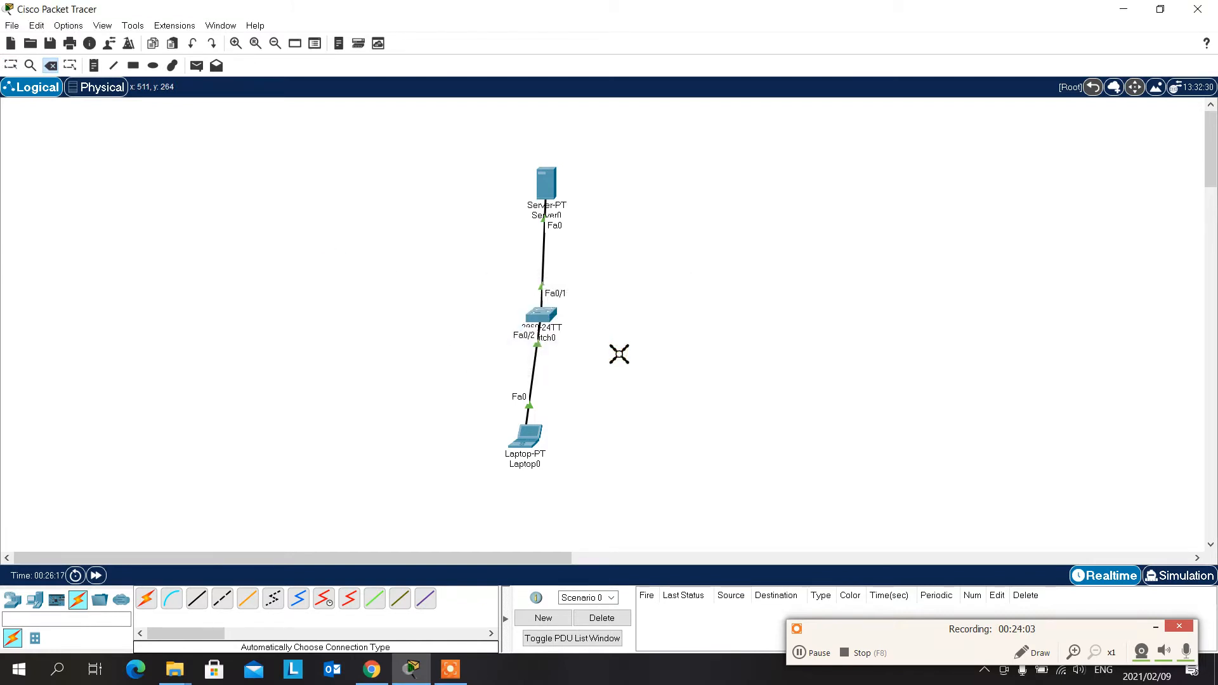
pyautogui.press('Escape')
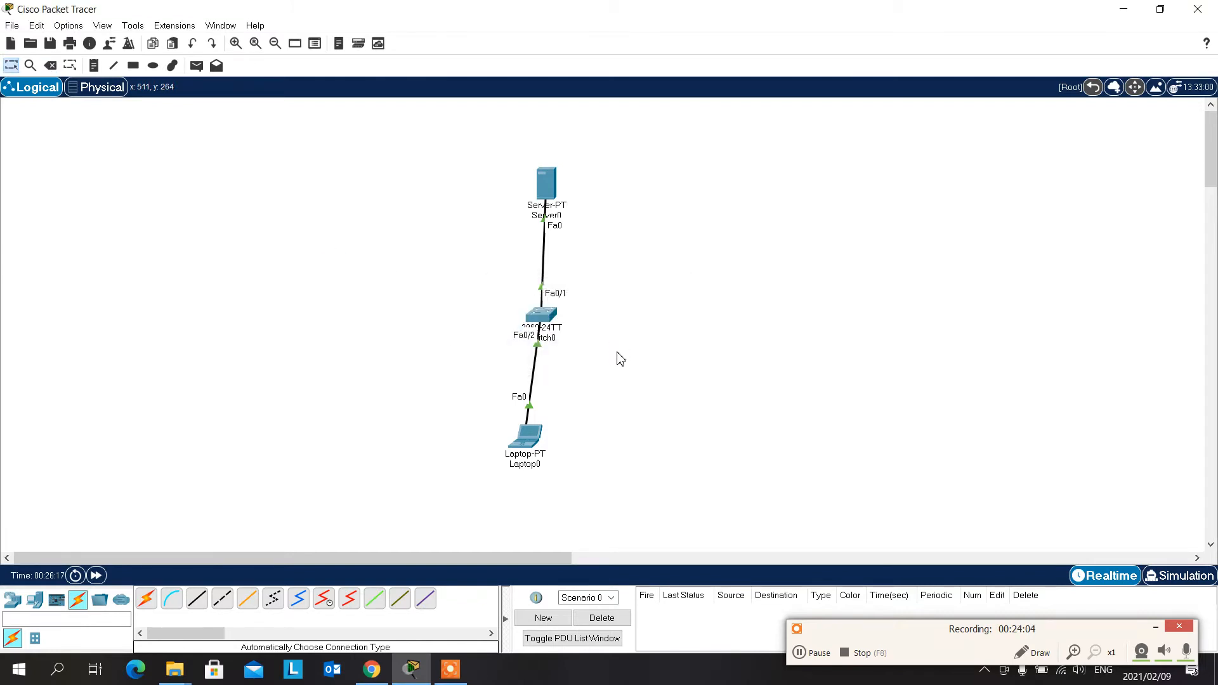
# - Place a new WLC-3504 wireless controller in the workspace beside the switch, on the side opposite the empty area
pyautogui.click(13, 603)
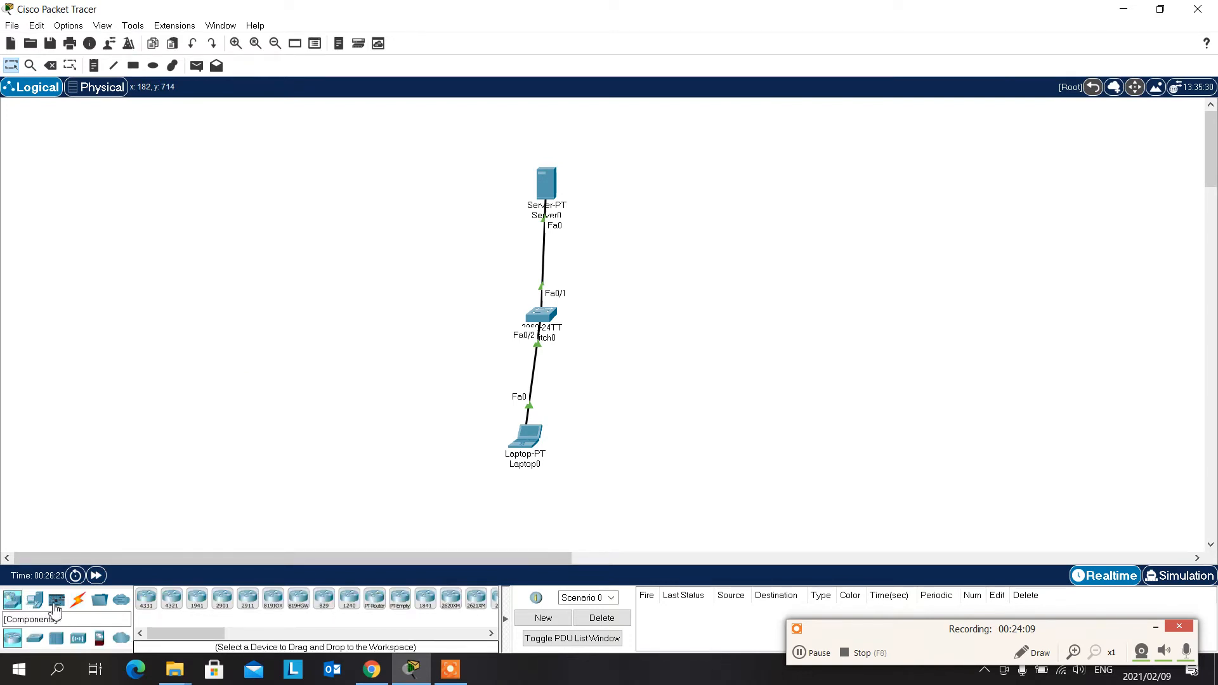
pyautogui.click(37, 603)
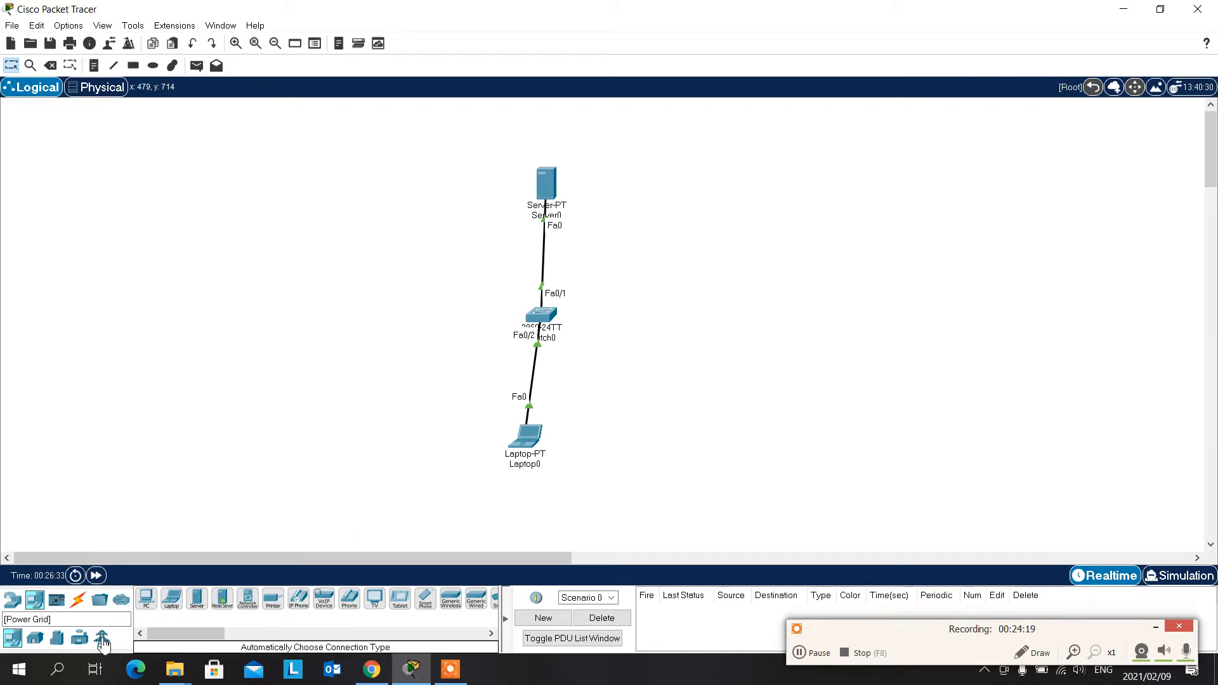
pyautogui.click(12, 599)
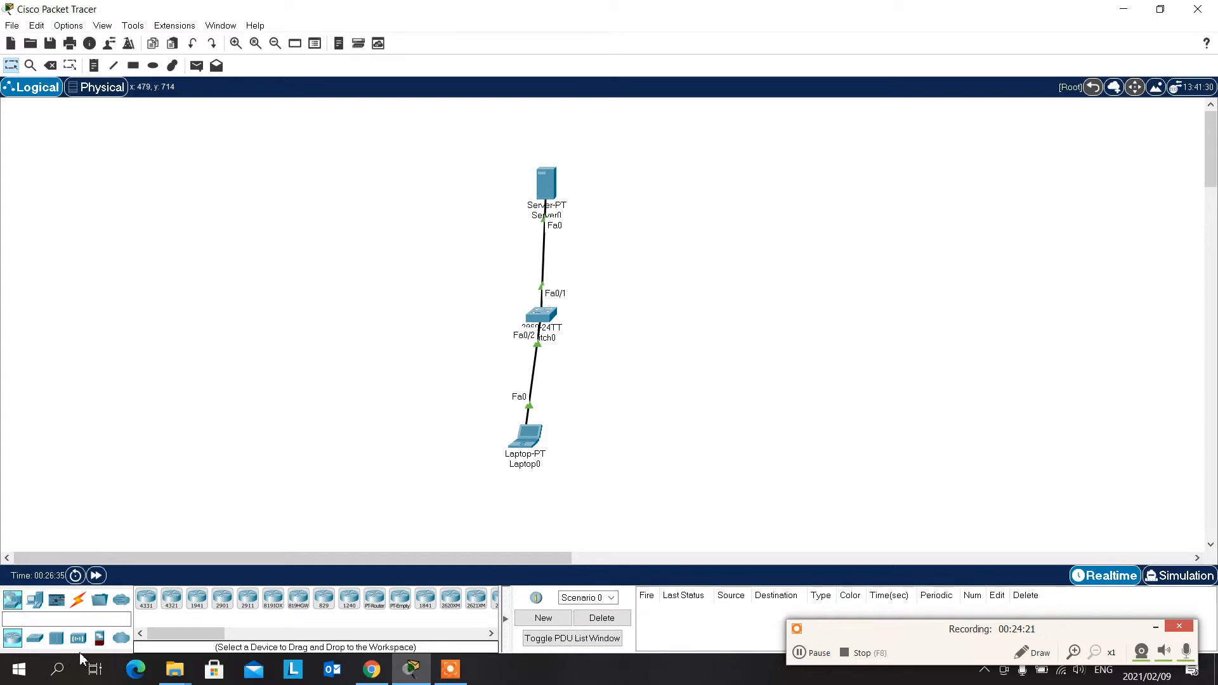
pyautogui.click(78, 639)
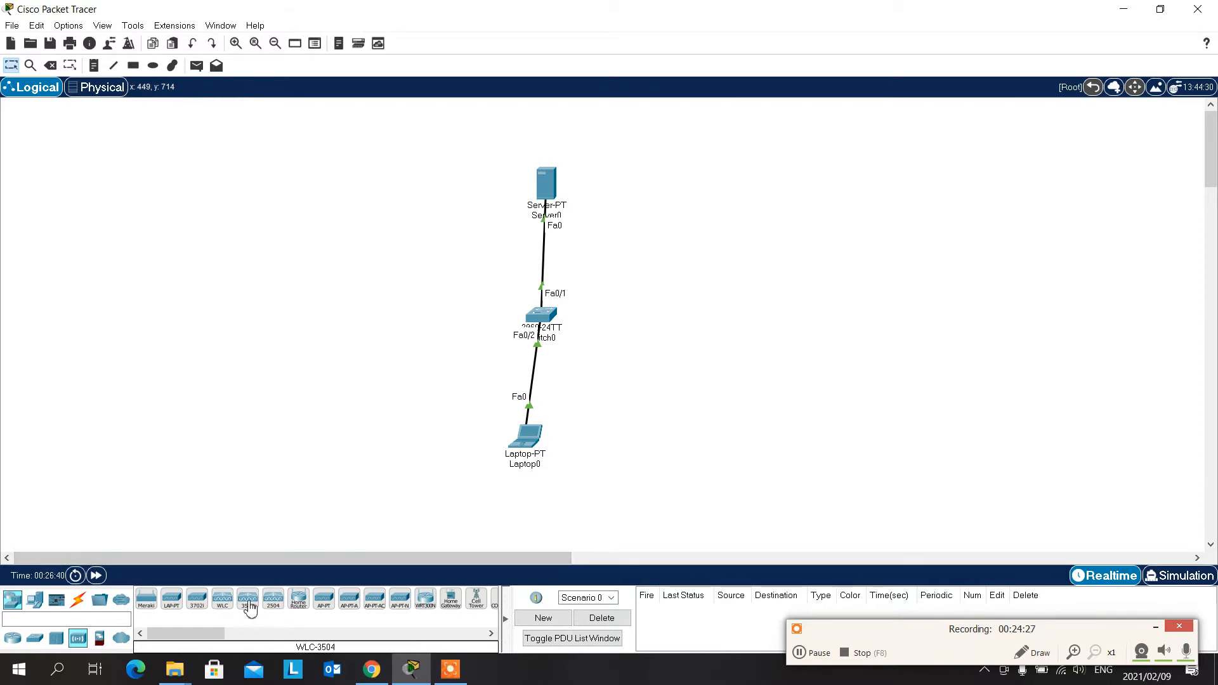
pyautogui.moveTo(247, 600); pyautogui.dragTo(366, 292)
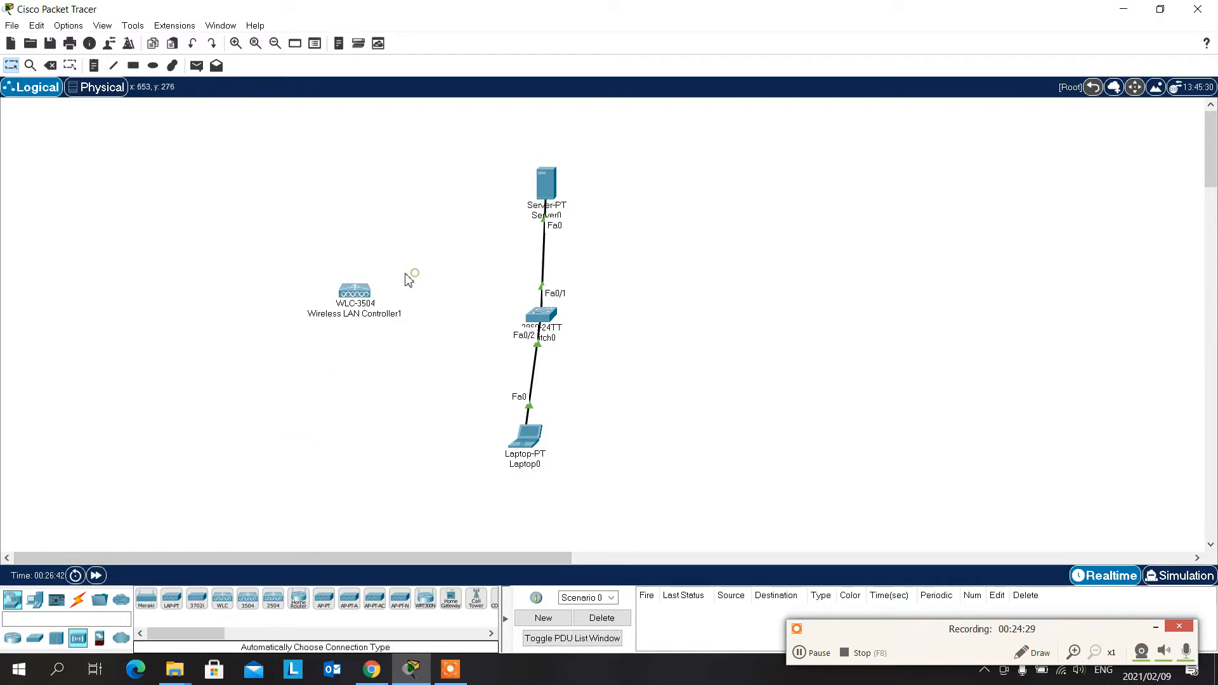
# - Connect the new WLC-3504 to the 2960 switch using the automatically chosen connection type
pyautogui.click(77, 600)
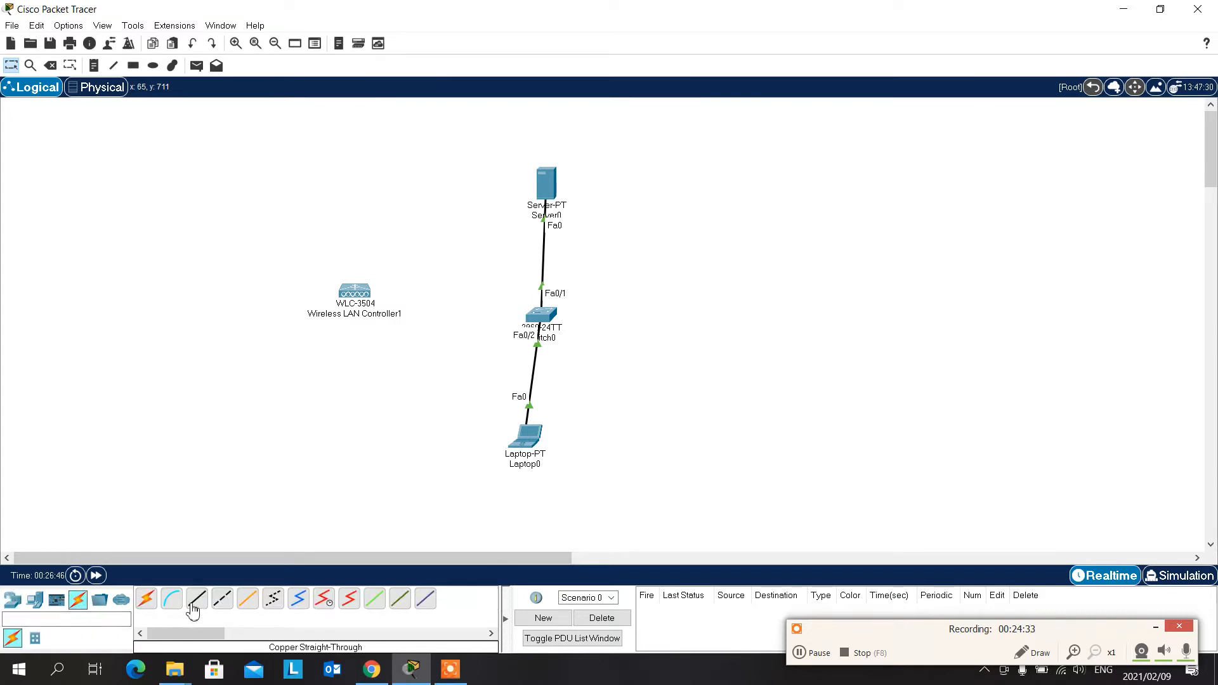
pyautogui.click(146, 599)
pyautogui.click(367, 296)
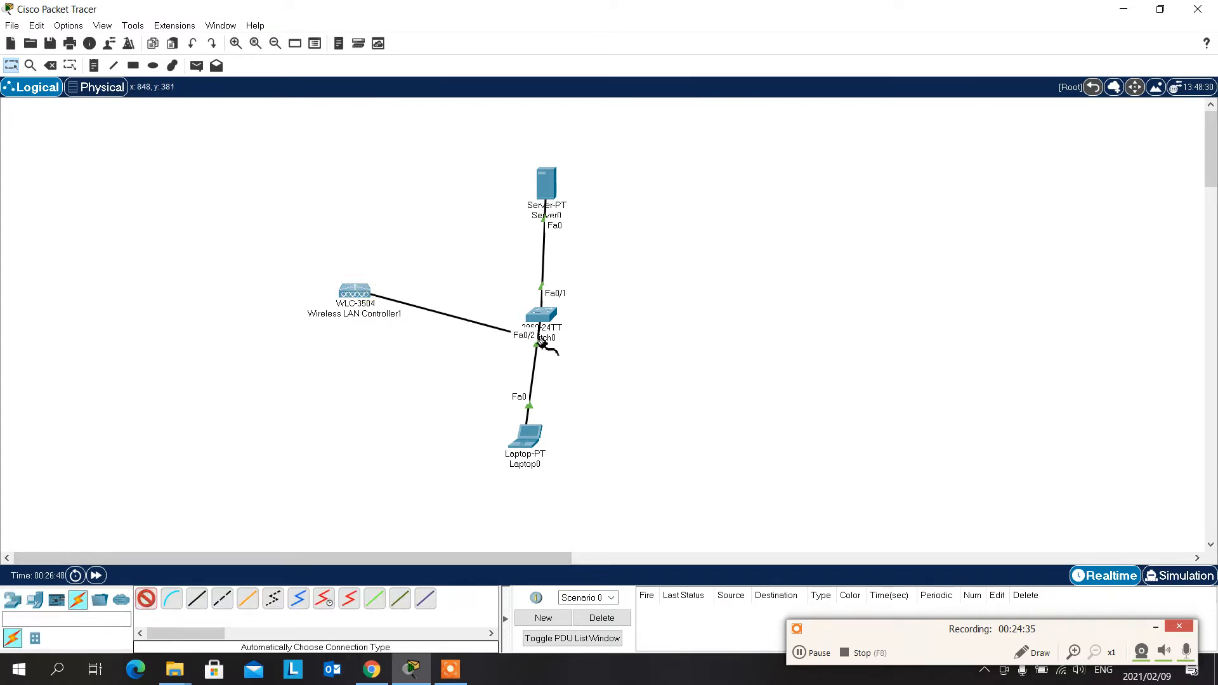
pyautogui.click(541, 314)
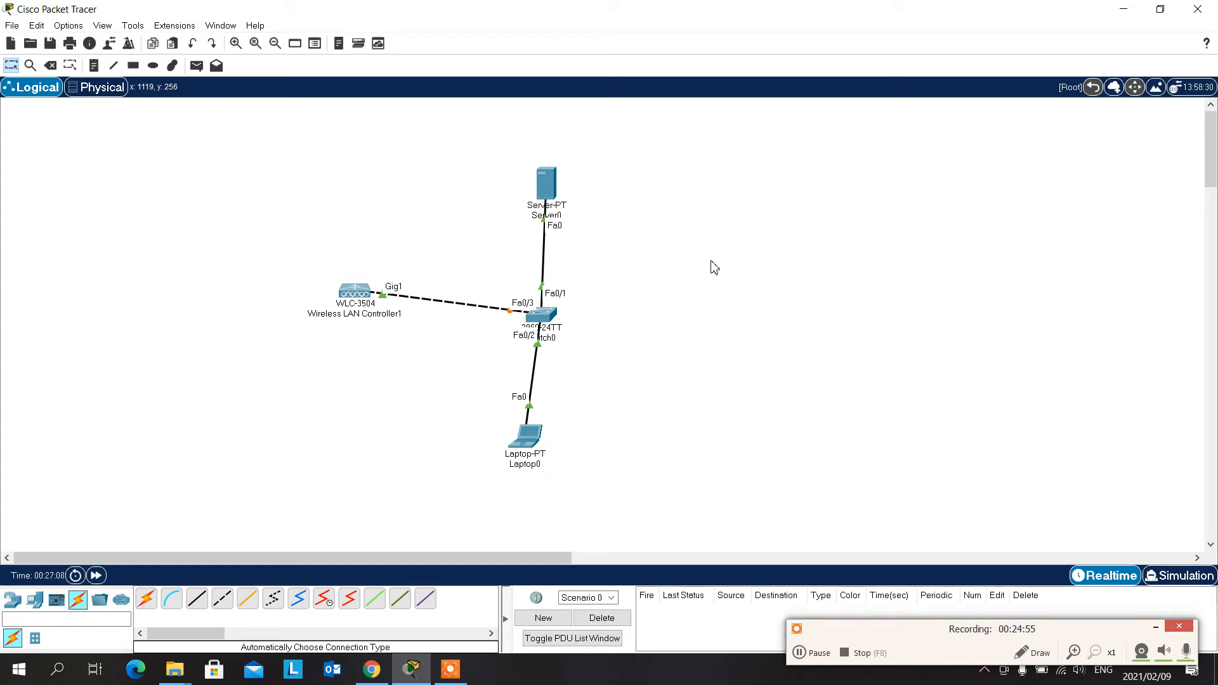
# - Set the IPv4 address of the new wireless controller's management interface to 10.0.0.11
pyautogui.click(354, 289)
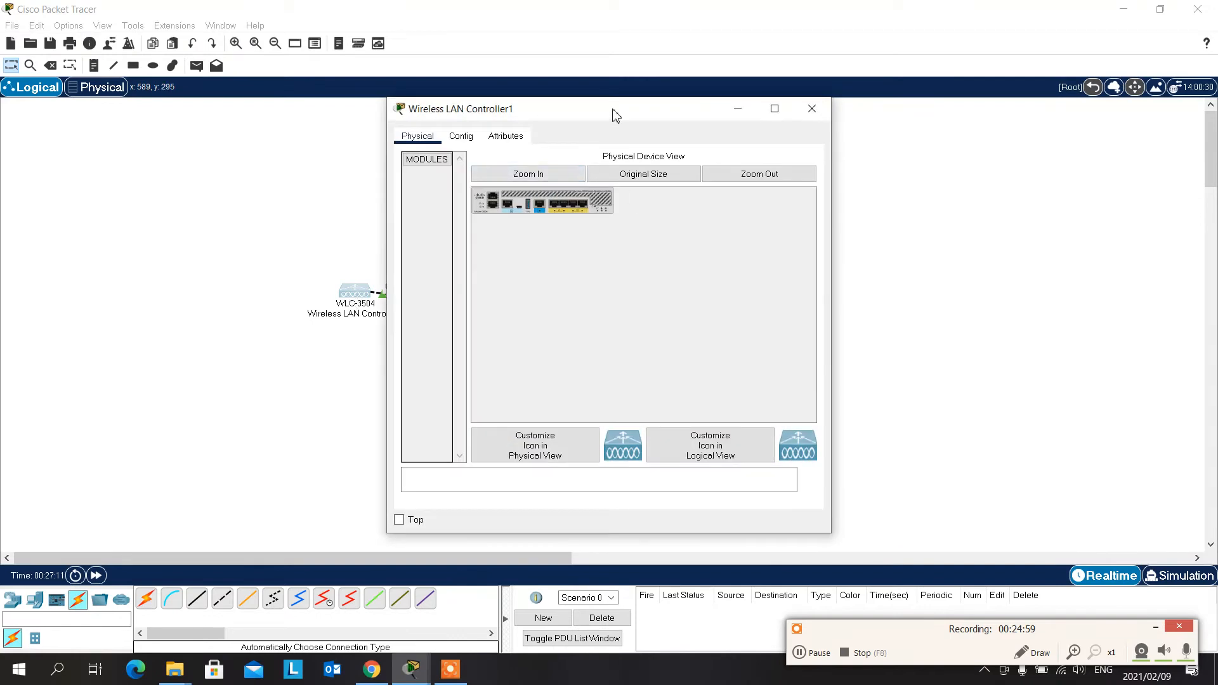
pyautogui.moveTo(615, 109); pyautogui.dragTo(796, 71)
pyautogui.click(647, 100)
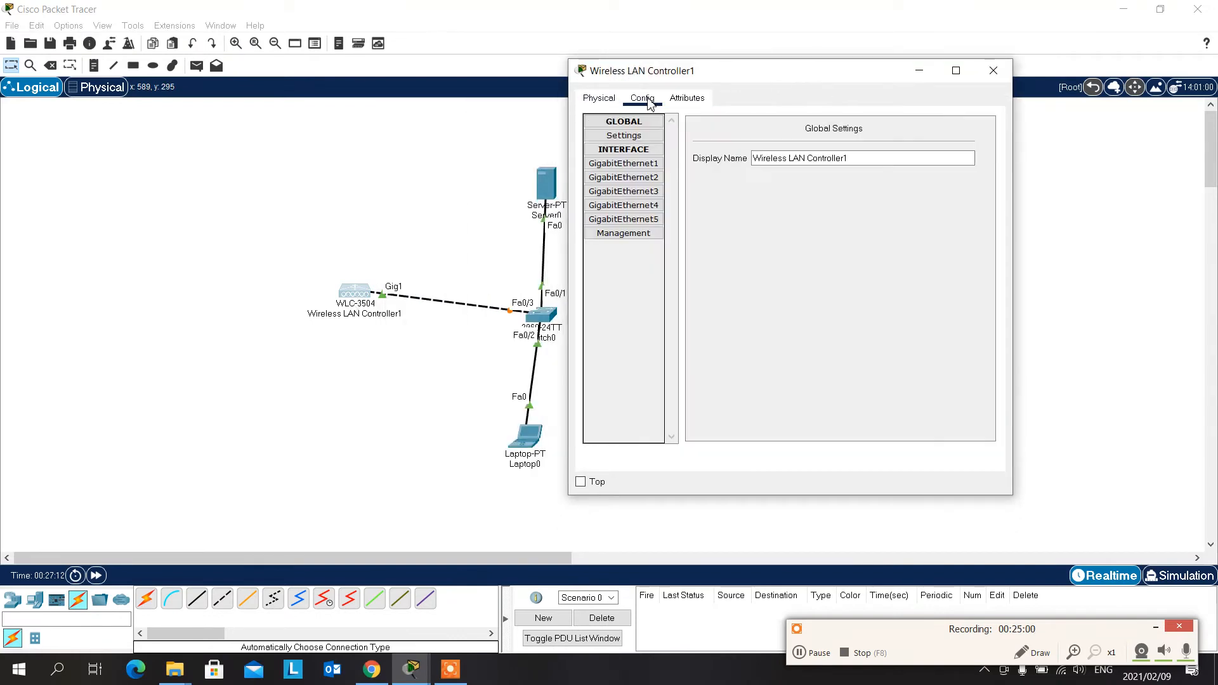
pyautogui.click(614, 235)
pyautogui.click(909, 175)
pyautogui.moveTo(908, 162); pyautogui.dragTo(844, 154)
pyautogui.write('10.0.0.11')
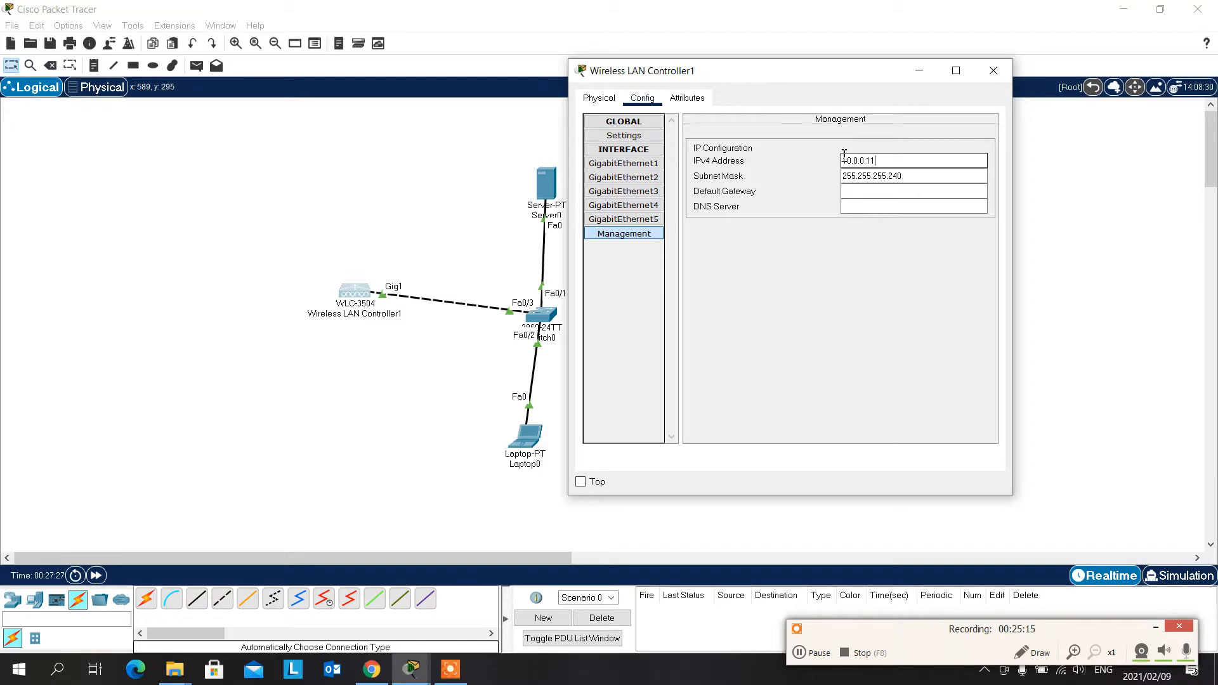
# - Set the management interface's subnet mask to 255.0.0.0 and close the controller's window
pyautogui.press('Tab')
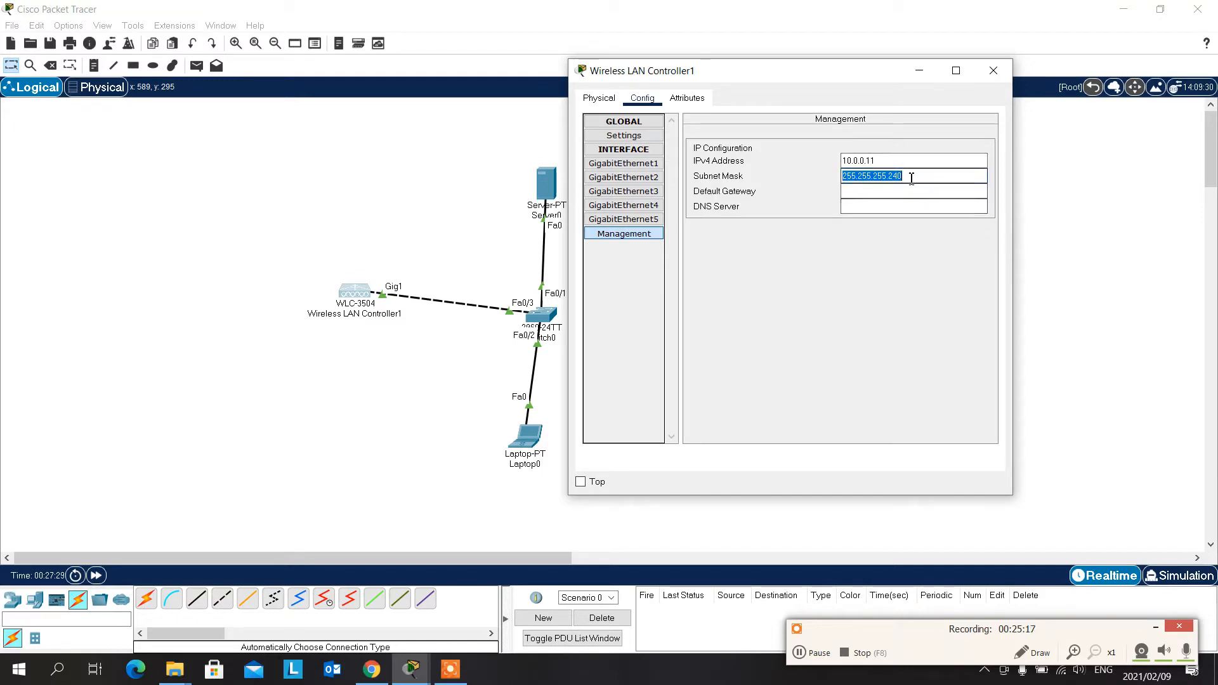
pyautogui.moveTo(912, 179); pyautogui.dragTo(862, 178)
pyautogui.write('0.0.0')
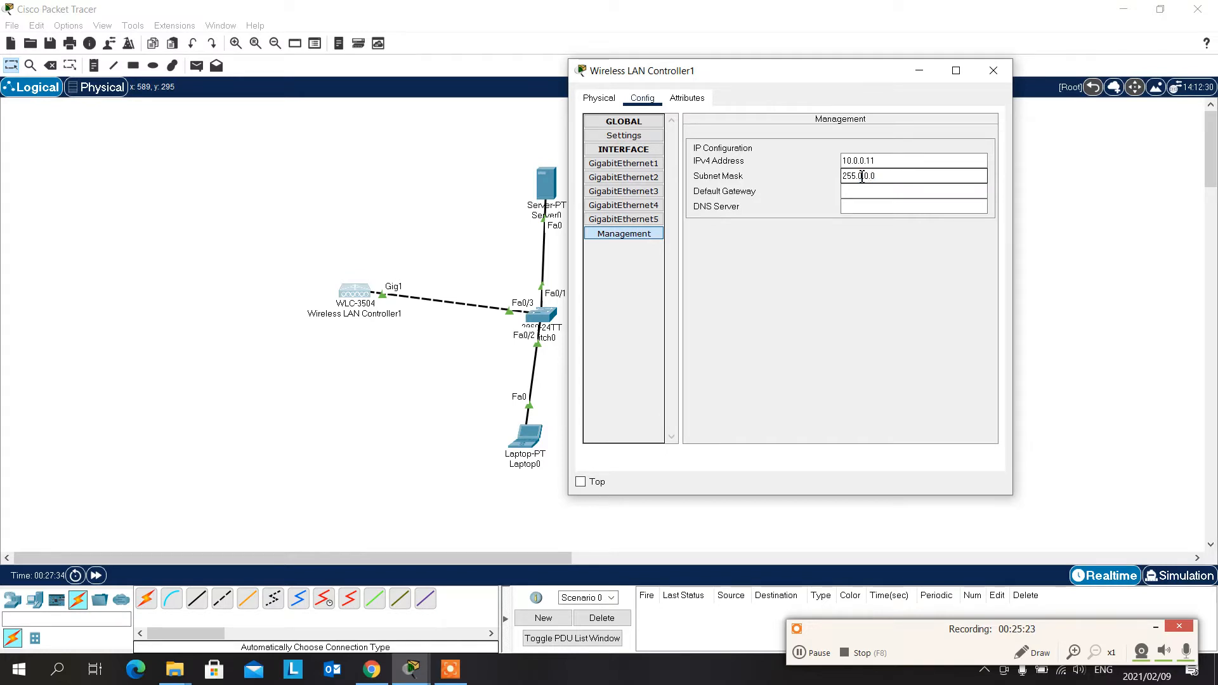
pyautogui.click(830, 278)
pyautogui.click(999, 65)
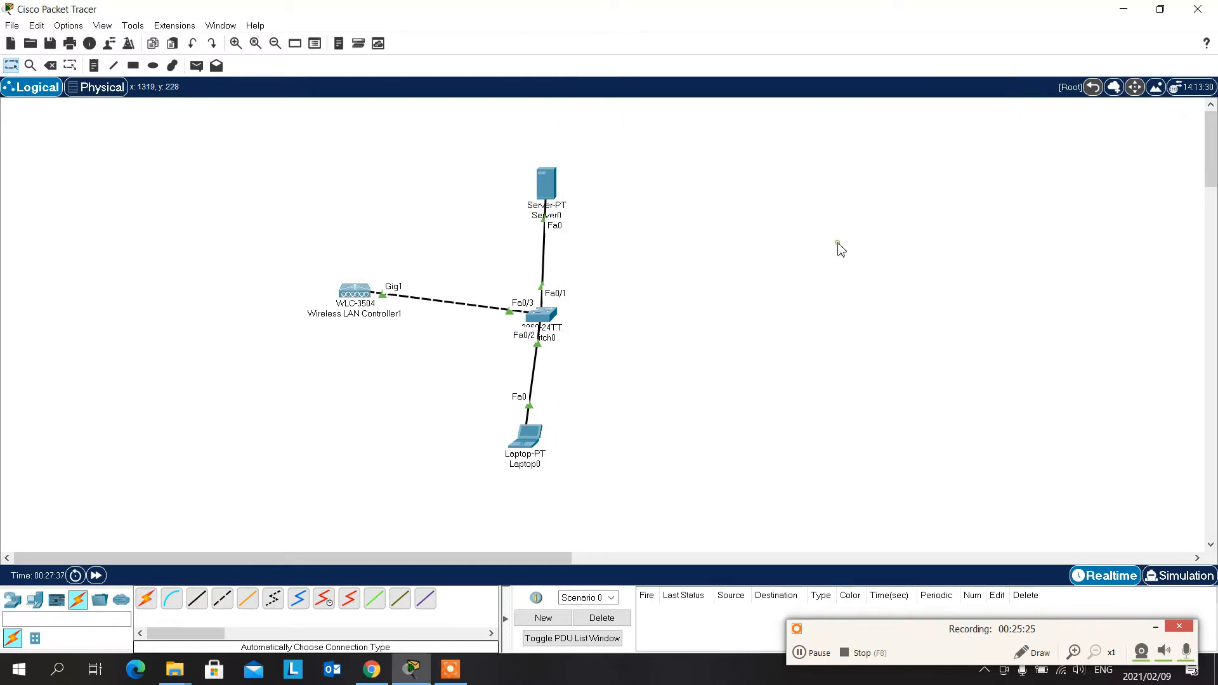
# - Load the controller's page at 10.0.0.11 in the laptop's web browser and maximize the laptop window
pyautogui.click(525, 436)
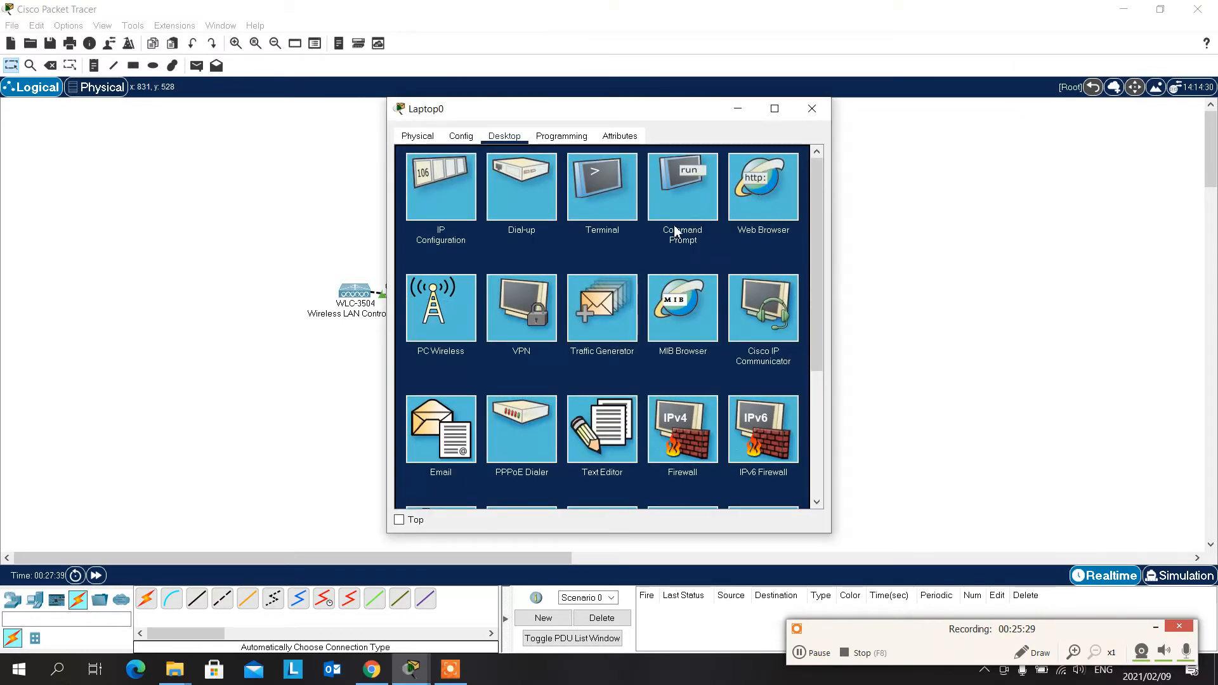
pyautogui.click(762, 202)
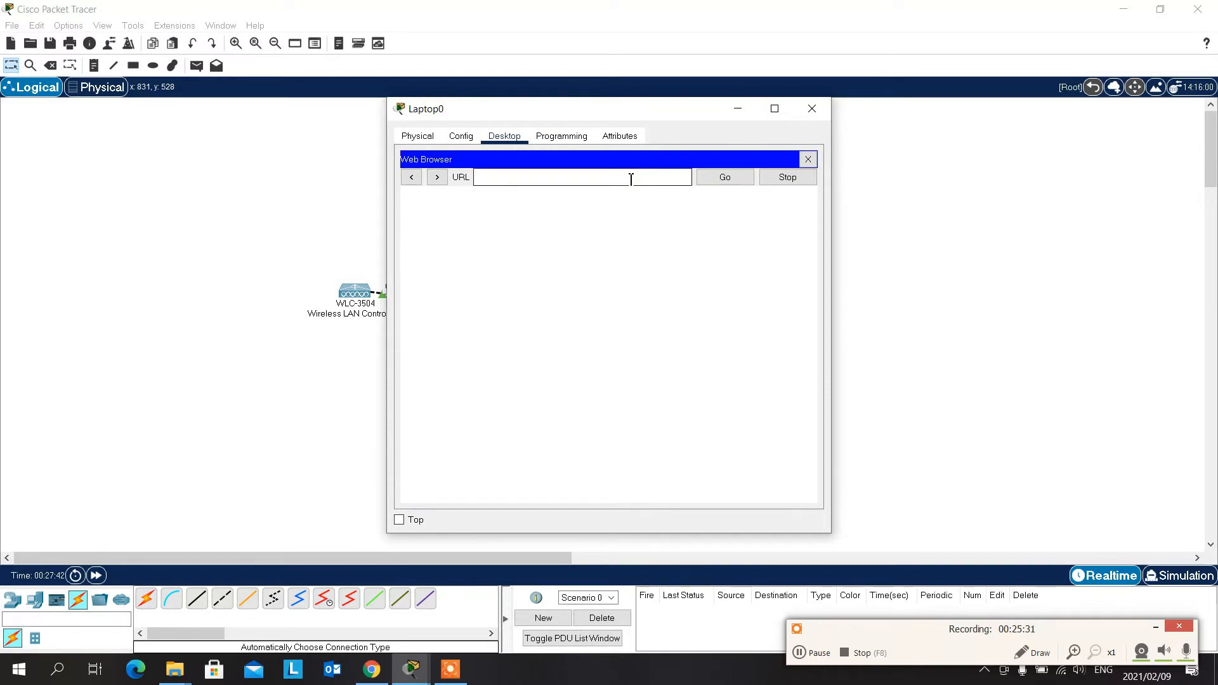
pyautogui.write('10.0.0.11')
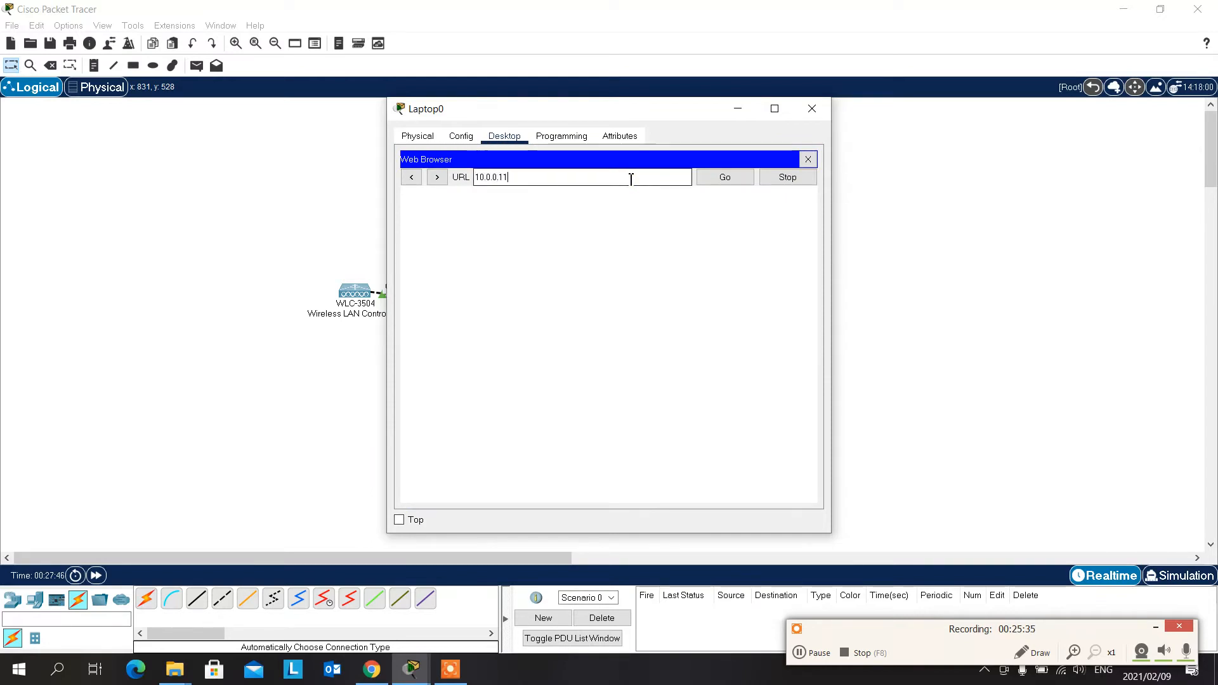
pyautogui.click(723, 180)
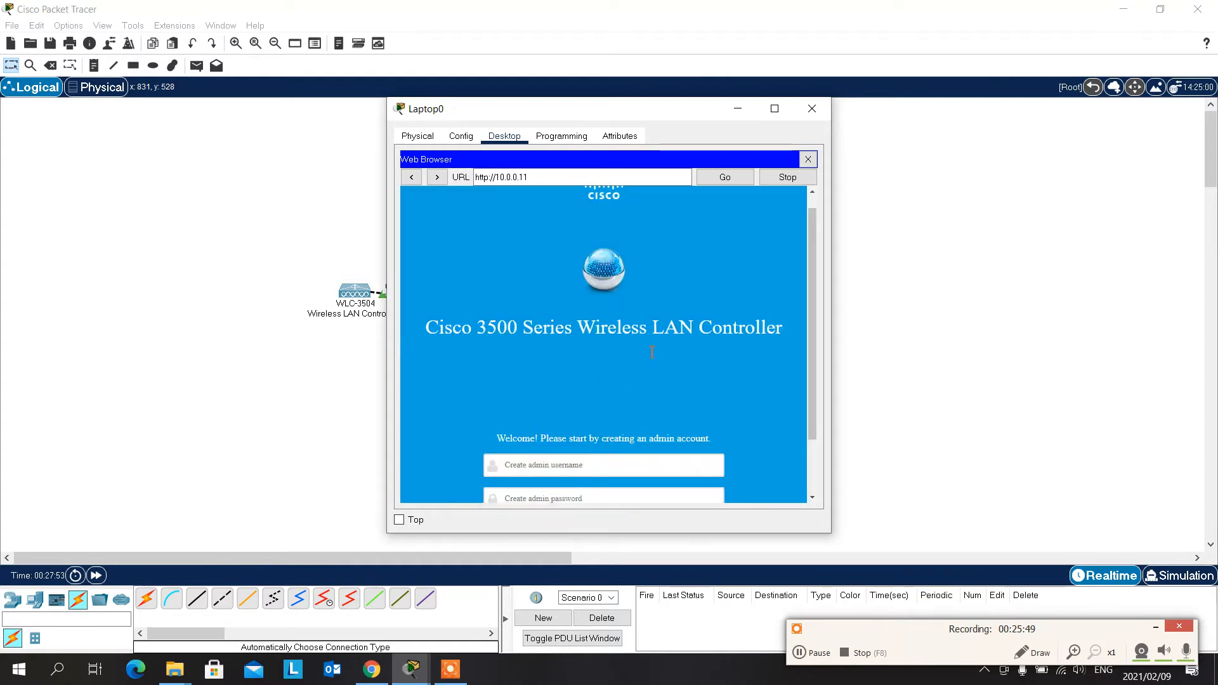
pyautogui.click(774, 109)
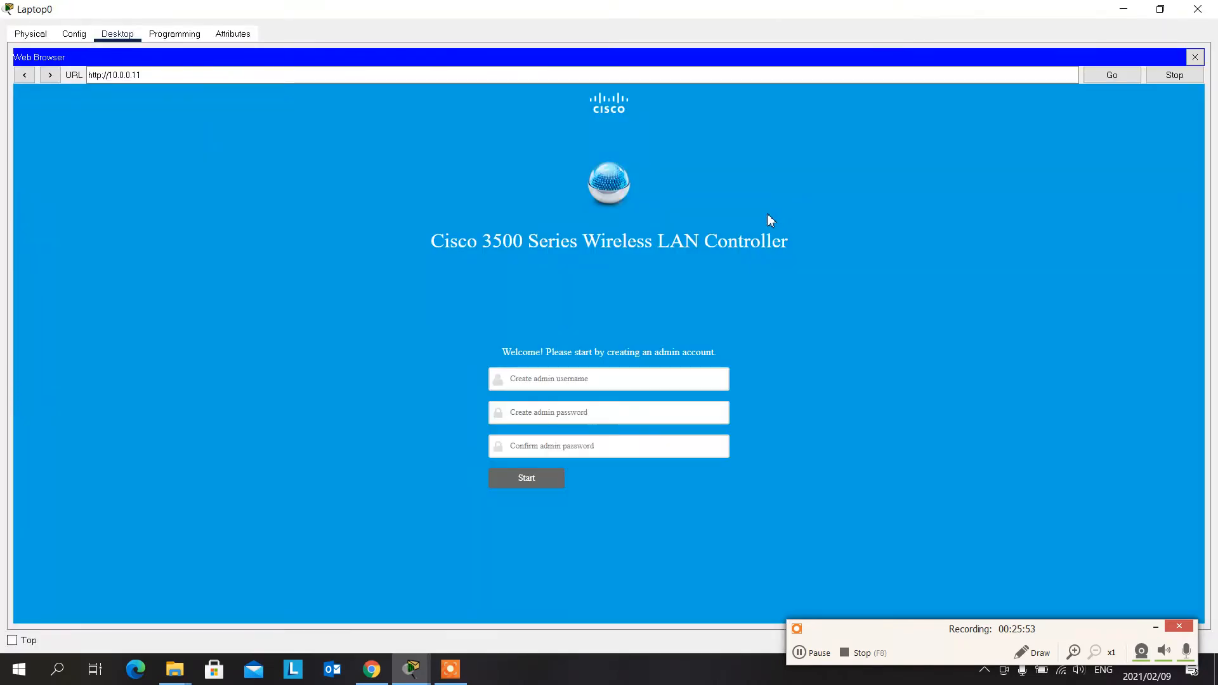
# - Enter admin as the new admin account's user name and fill in the admin password
pyautogui.click(657, 379)
pyautogui.write('admin')
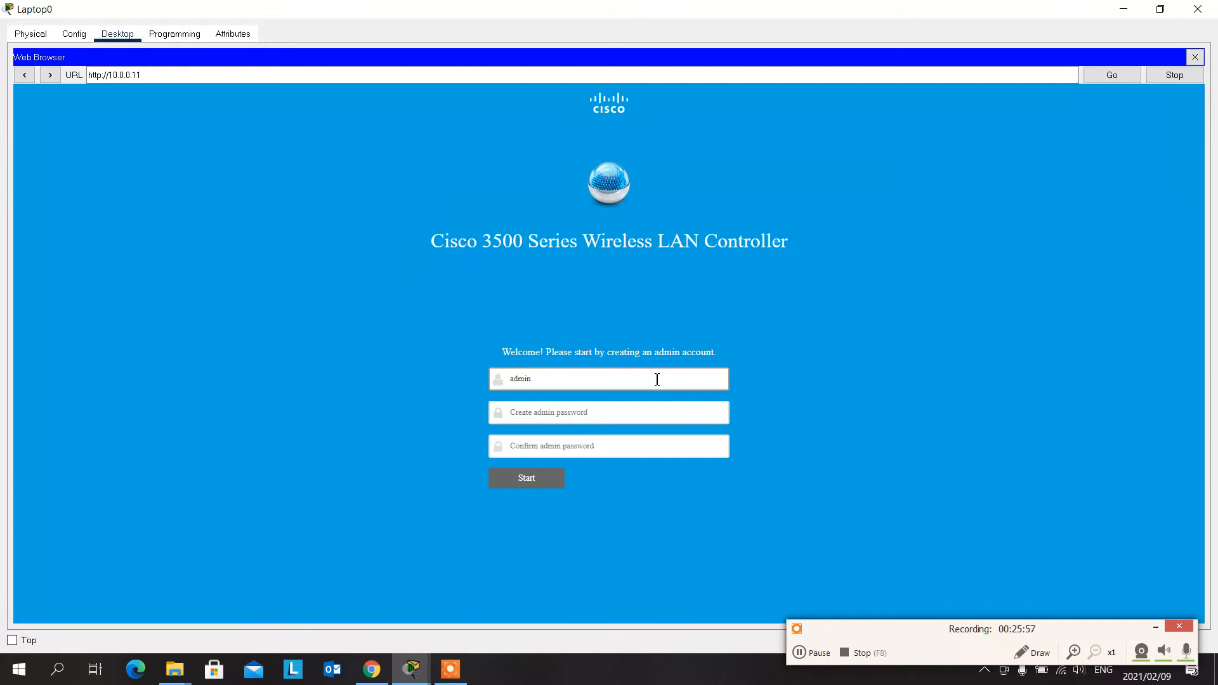
pyautogui.press('Tab')
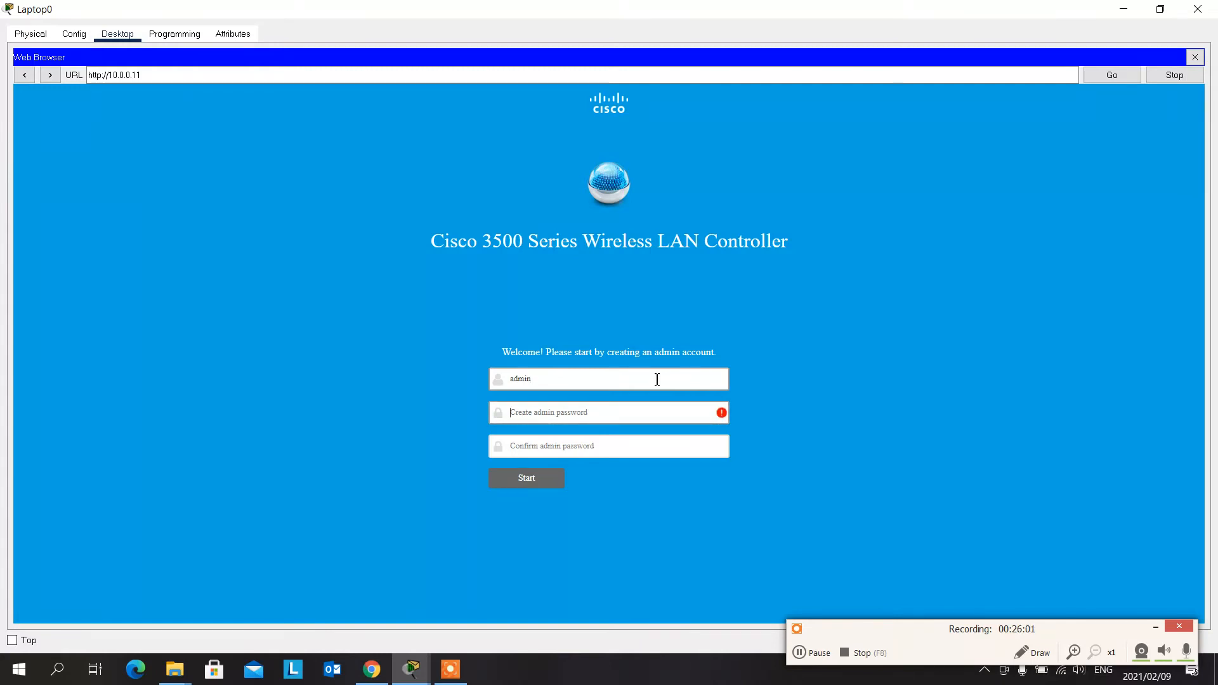
pyautogui.write('C')
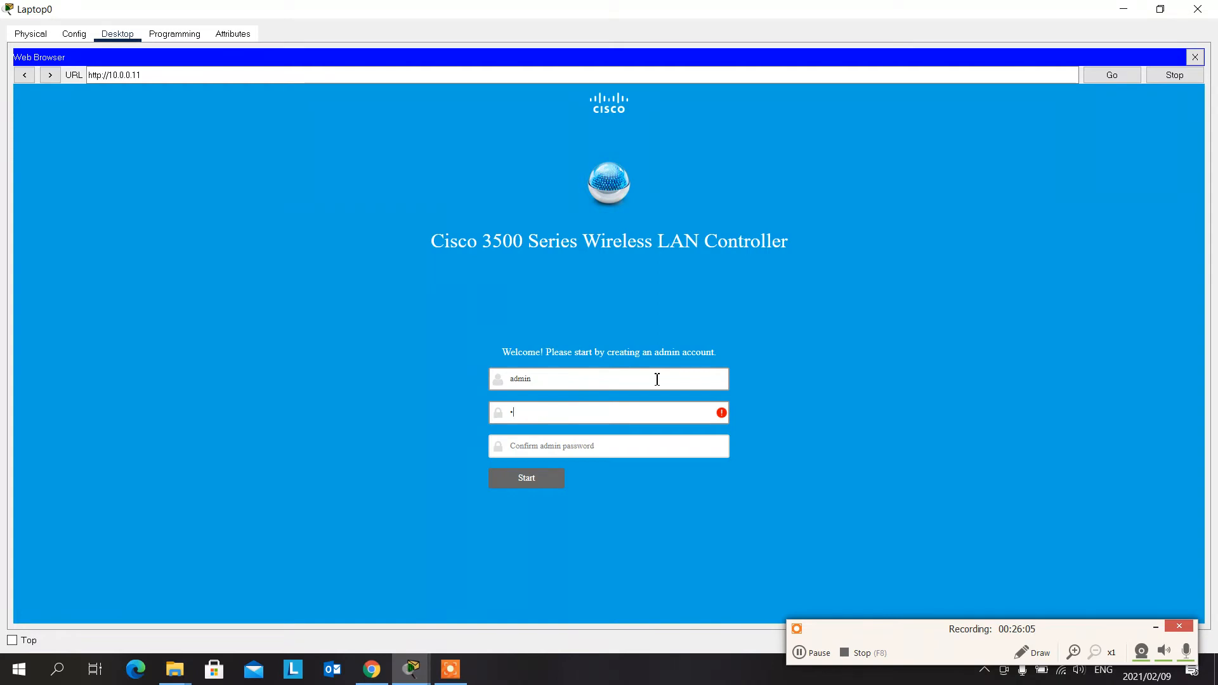
pyautogui.press('BackSpace')
pyautogui.write('C')
pyautogui.press('BackSpace')
pyautogui.write('C')
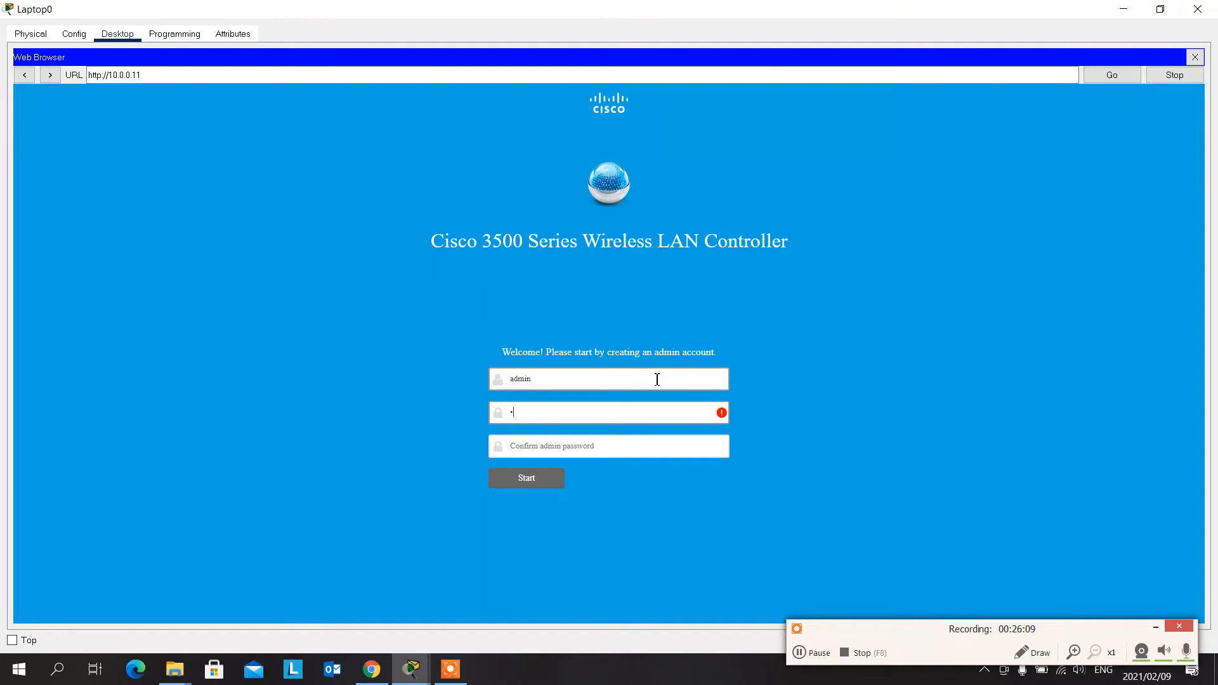
pyautogui.write('isco1234')
pyautogui.press('Tab')
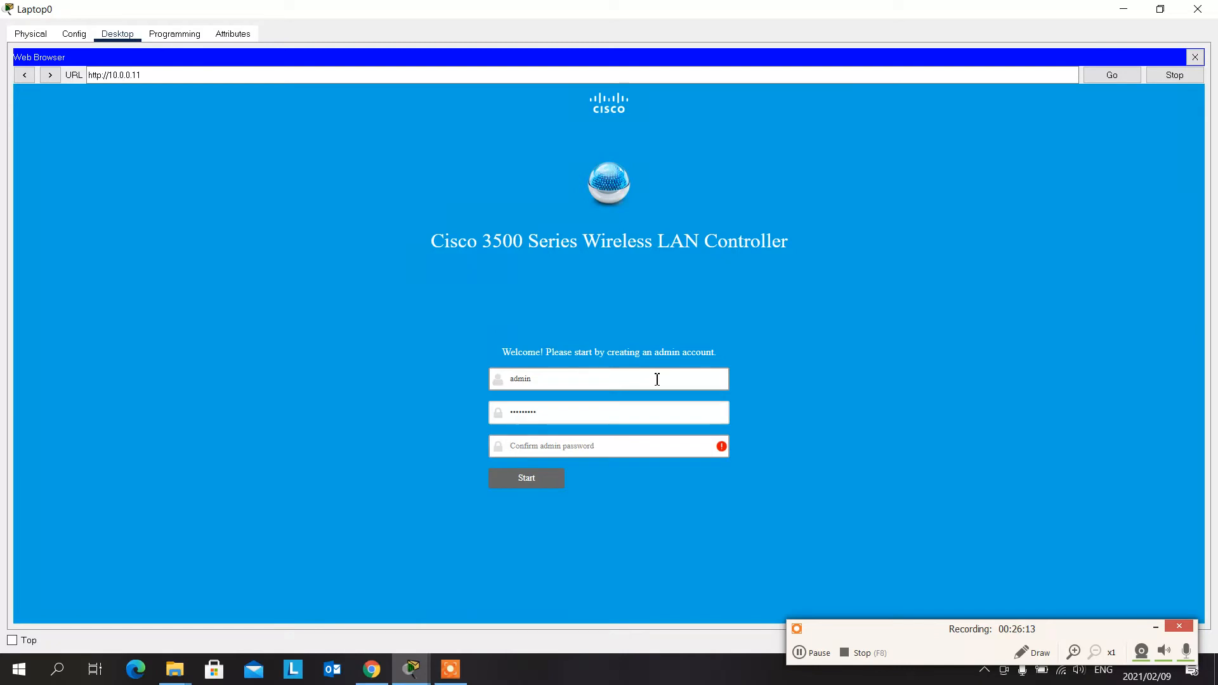
# - Repeat the admin password in the confirmation field and start the controller setup
pyautogui.write('Cisco1')
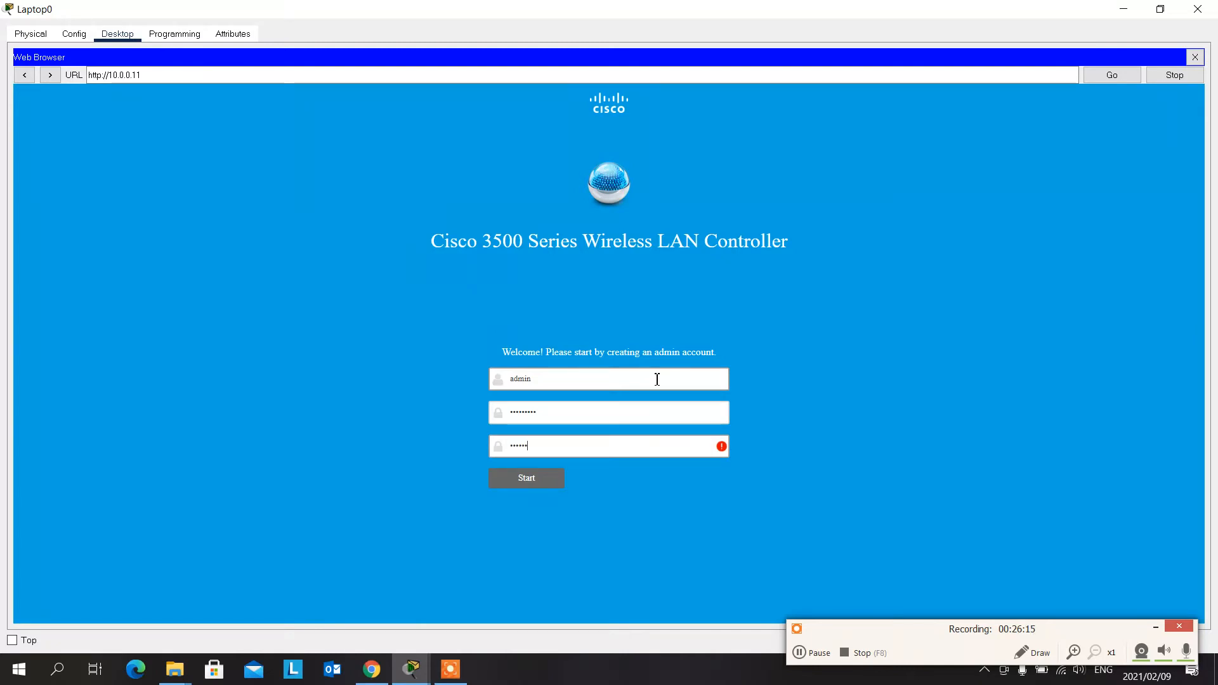
pyautogui.write('234')
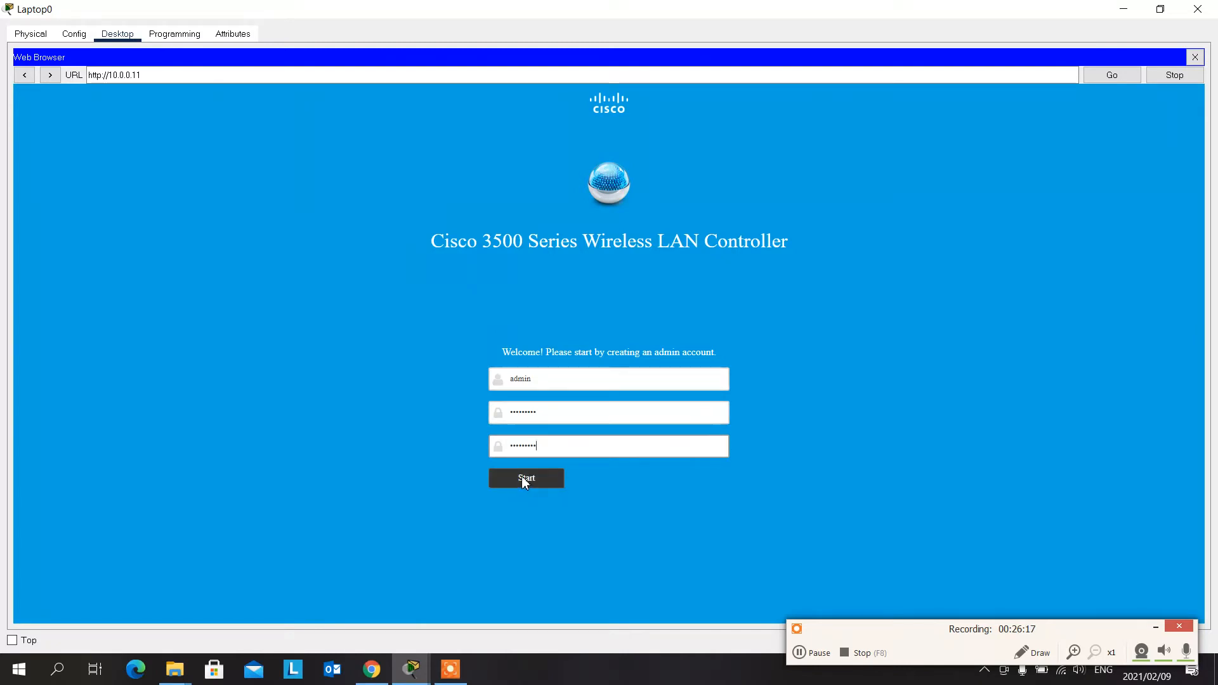
pyautogui.click(522, 476)
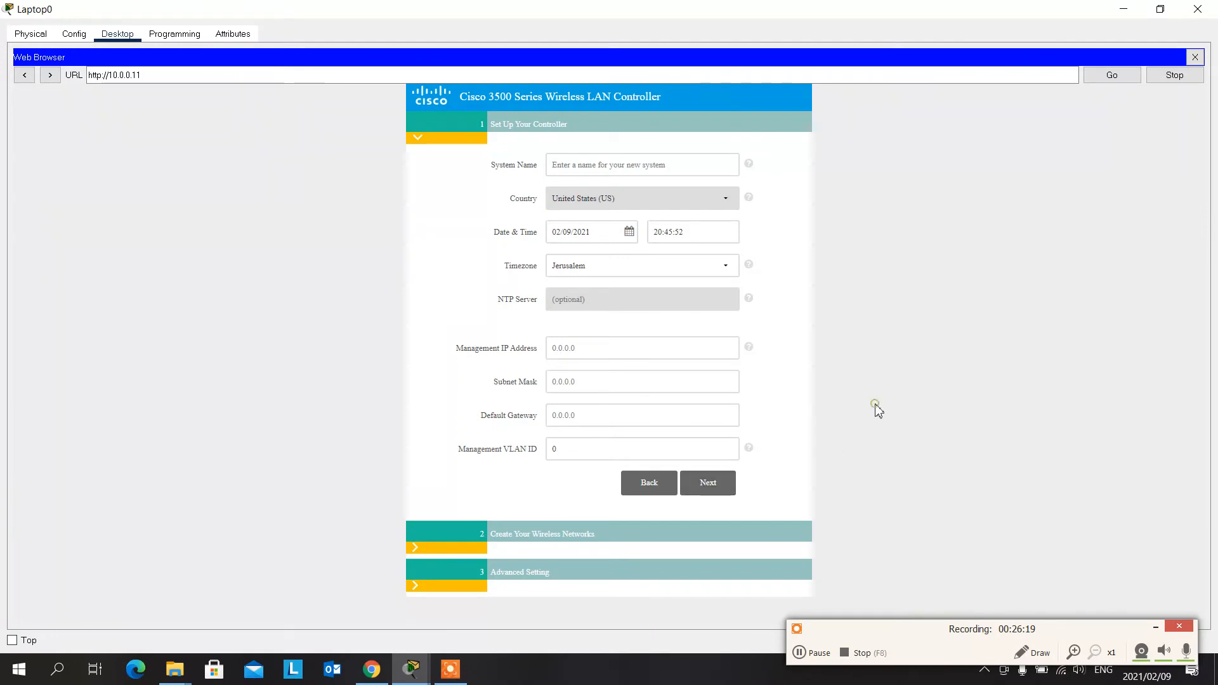
# - Name the controller system WLC and set its timezone to Central Time (US and Canada)
pyautogui.click(612, 165)
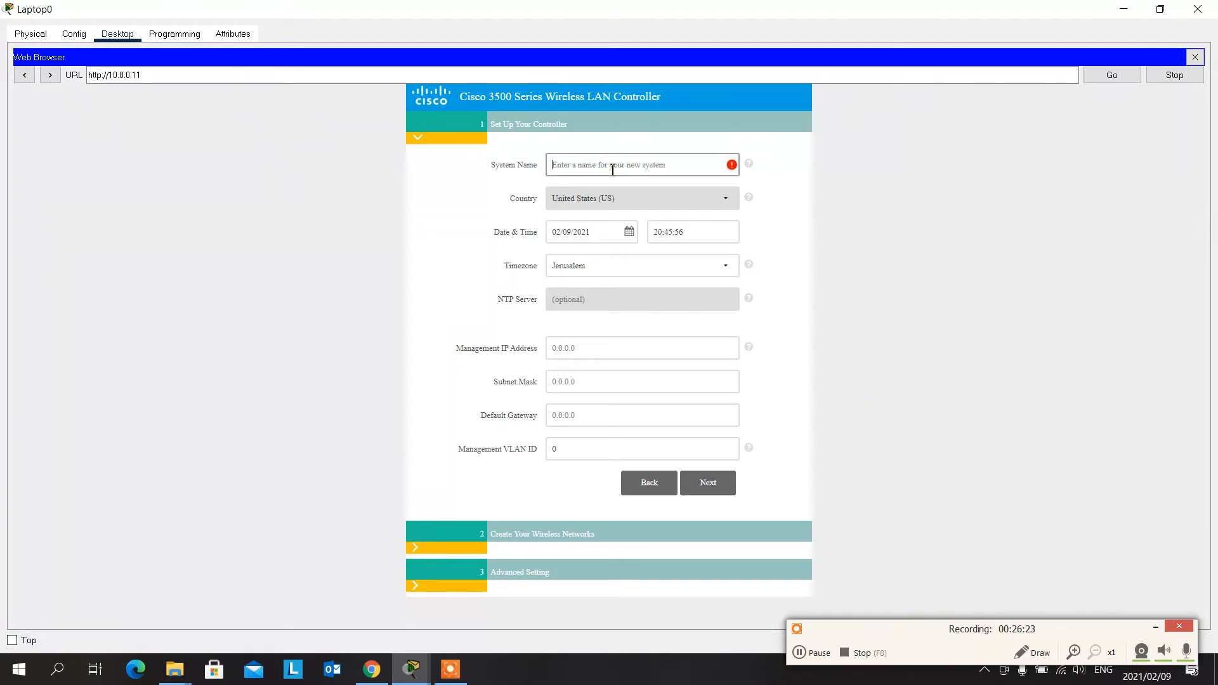
pyautogui.write('WLC')
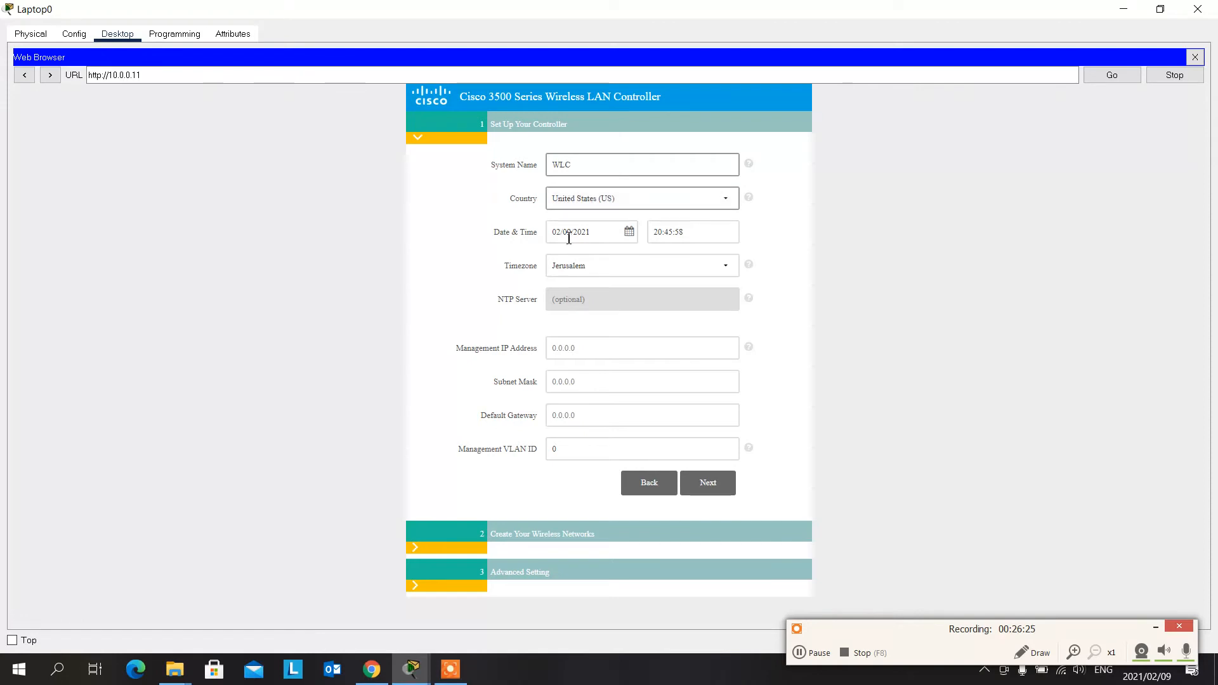
pyautogui.click(593, 268)
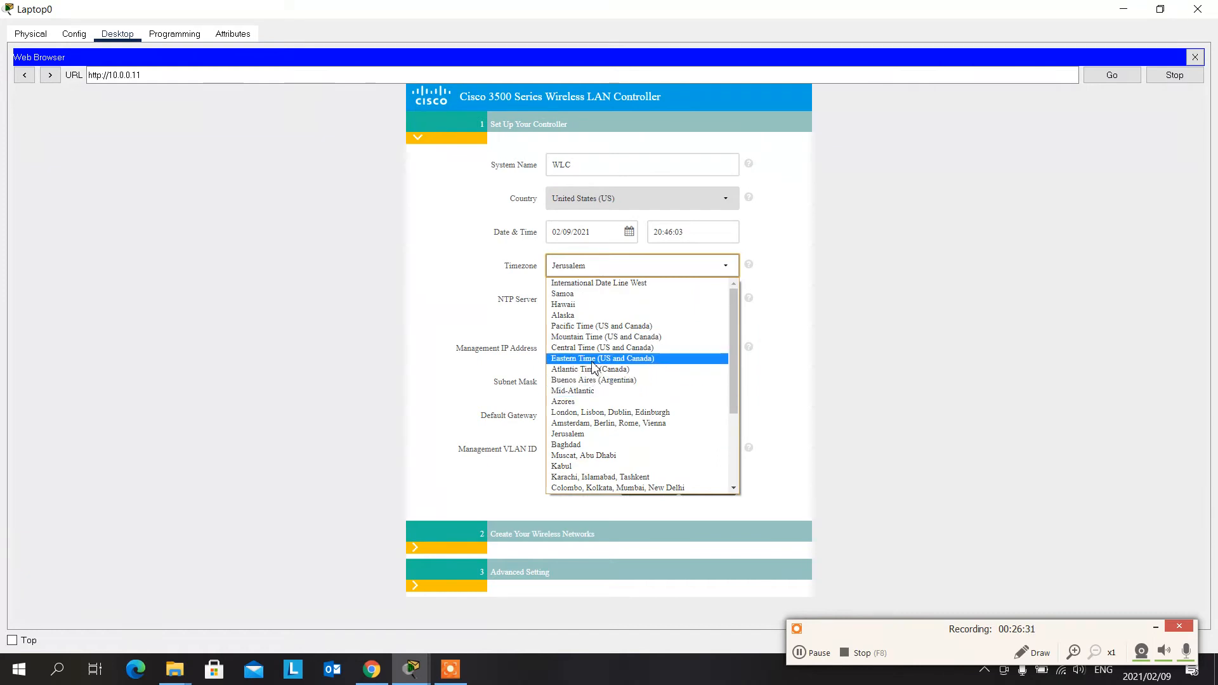
pyautogui.click(595, 347)
# - Set the controller's management IP address to 10.0.0.11 with subnet mask 255.0.0.0 in the setup form
pyautogui.click(607, 346)
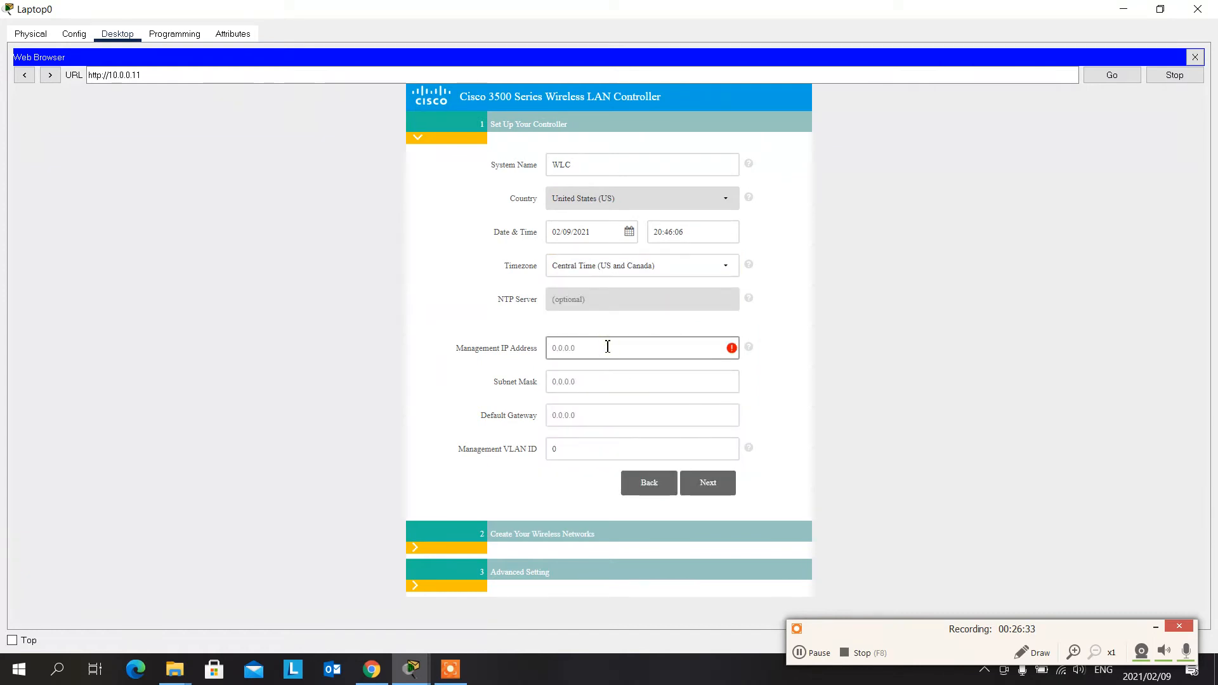
pyautogui.write('10.0.0.11')
pyautogui.press('Tab')
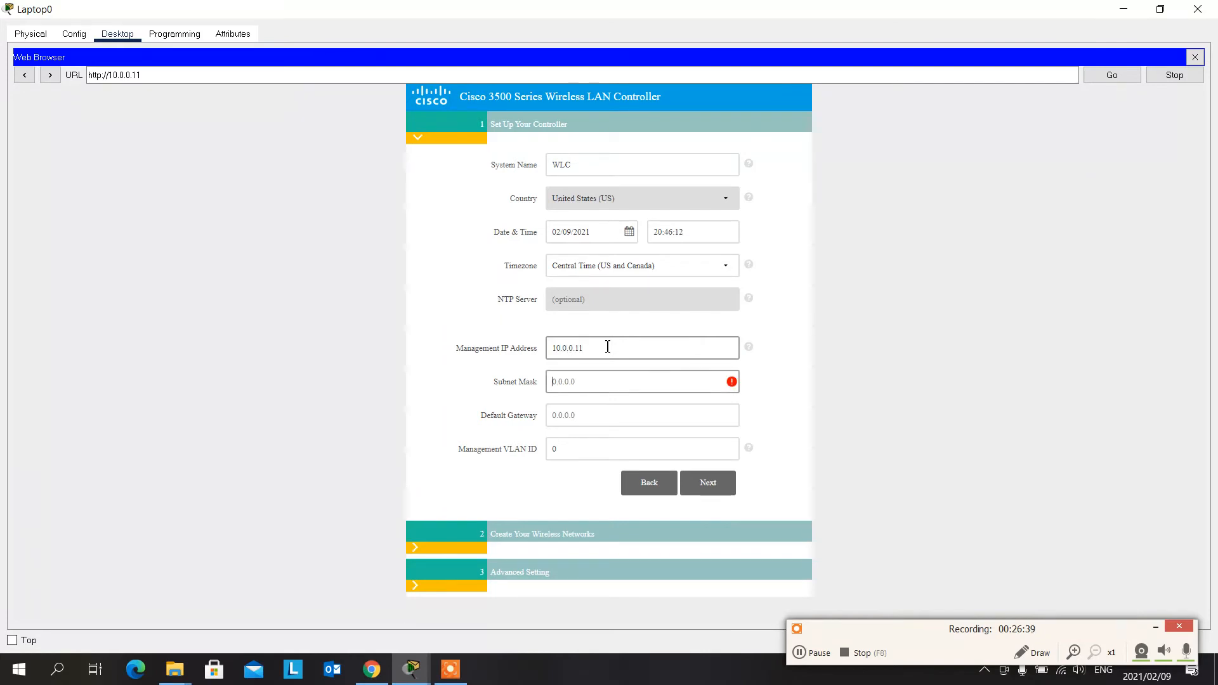
pyautogui.write('25')
pyautogui.press('BackSpace')
pyautogui.press('BackSpace')
pyautogui.press('BackSpace')
pyautogui.write('0.0.0')
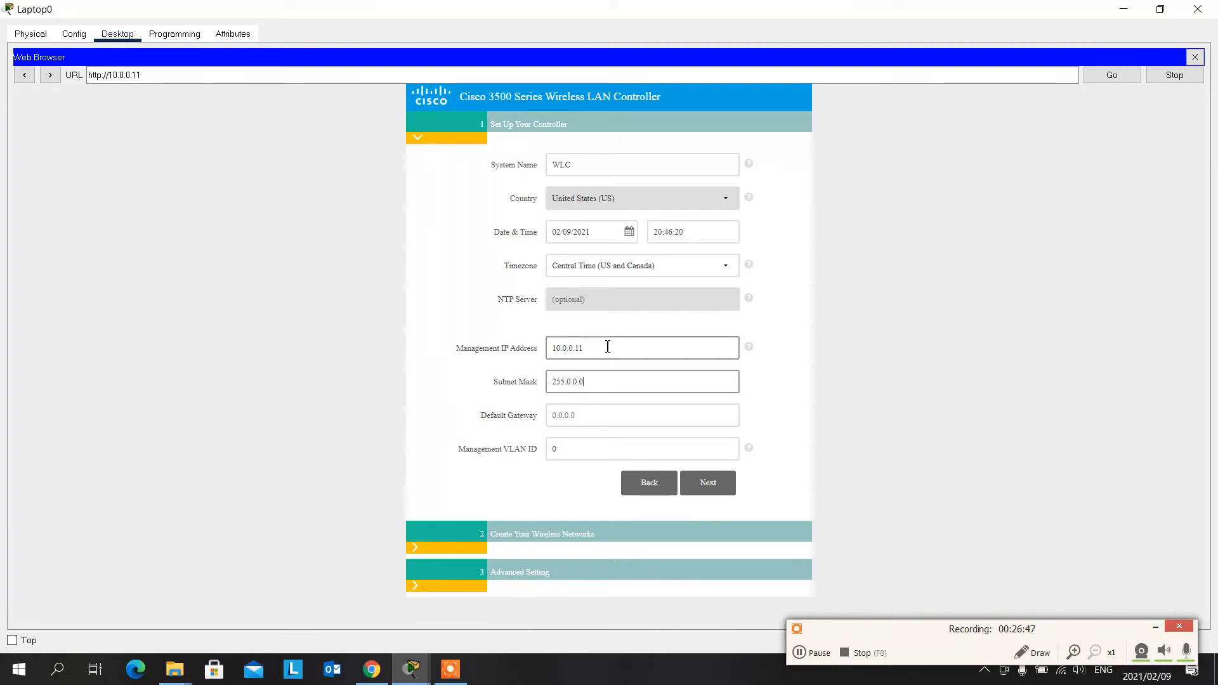
# - Set the default gateway to 10.0.0.254 and continue to the wireless network settings
pyautogui.click(584, 414)
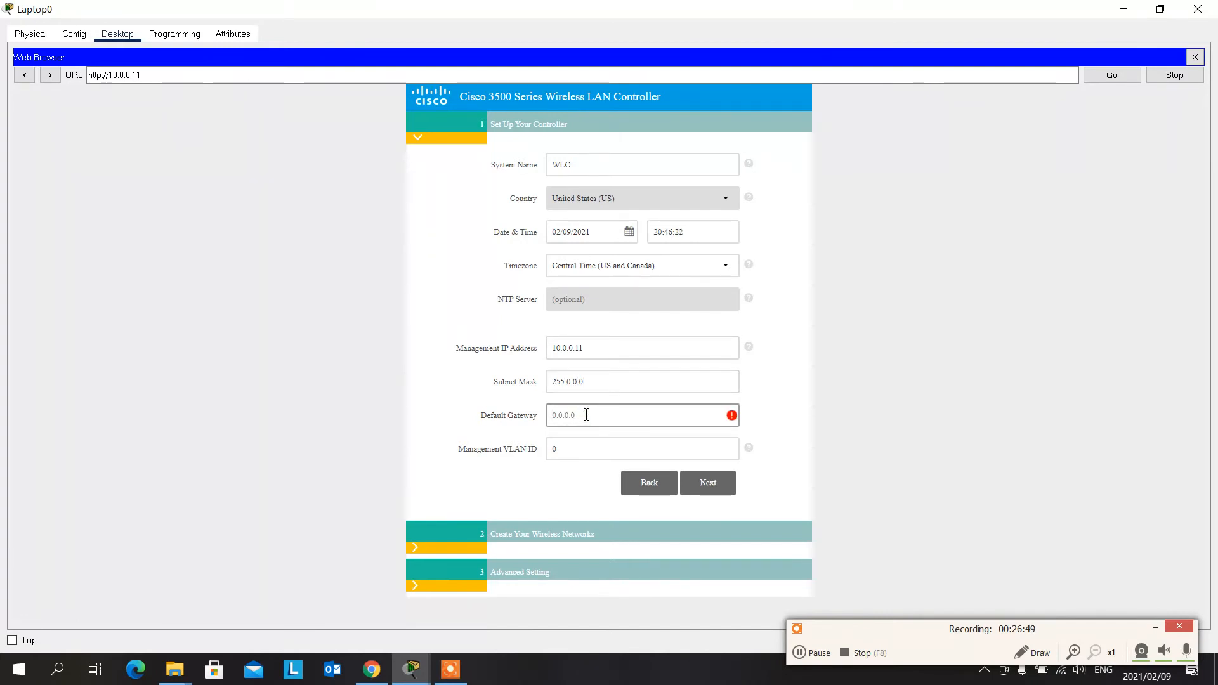
pyautogui.write('10')
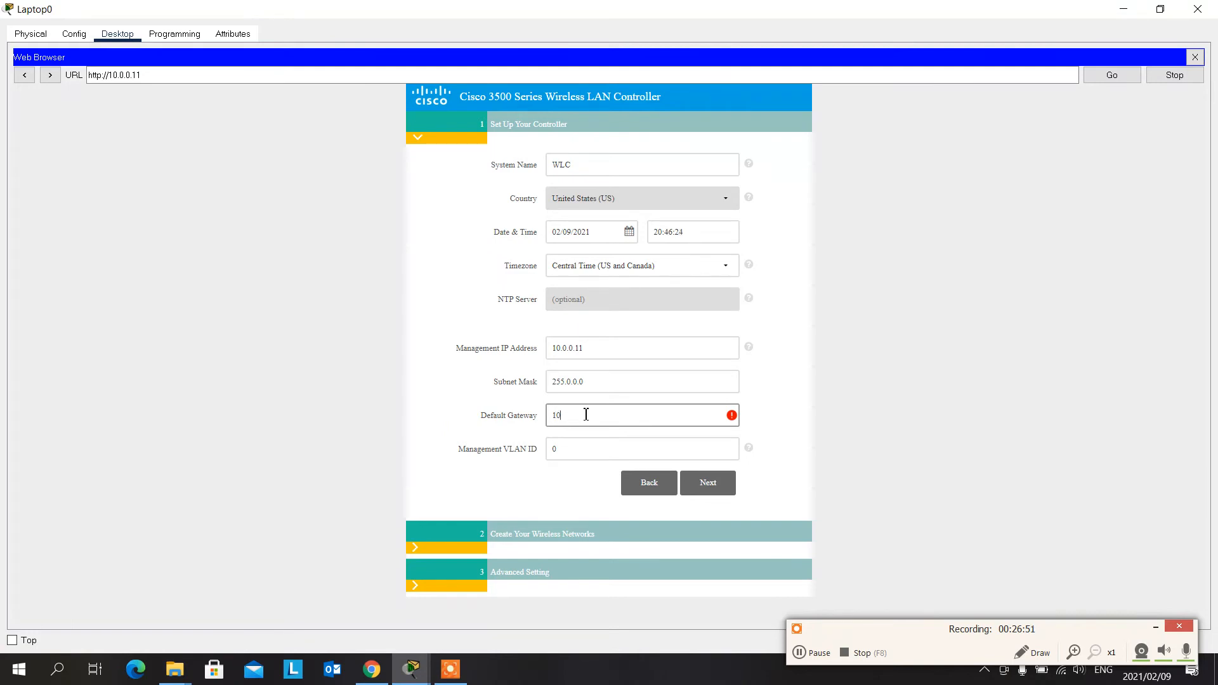
pyautogui.write('.0.0.254')
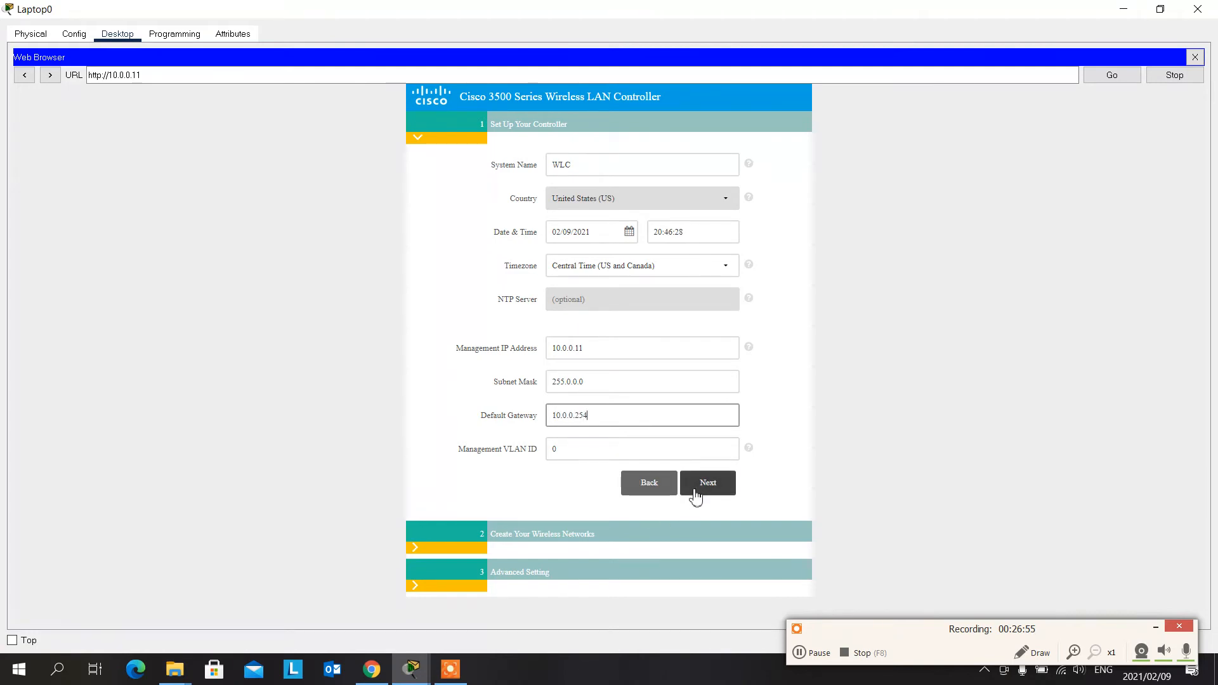
pyautogui.click(698, 490)
# - Name the employee network Cisco-1 and enter and confirm its WPA2 Personal passphrase
pyautogui.click(585, 236)
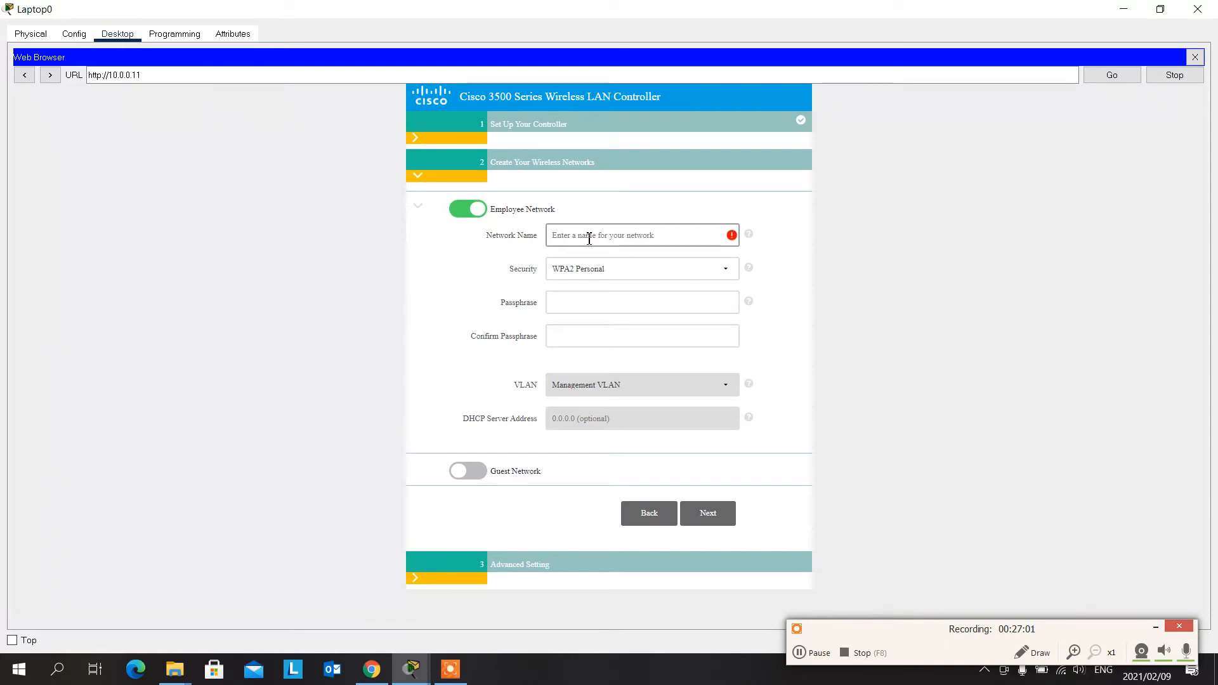
pyautogui.write('Cisco-1')
pyautogui.click(593, 303)
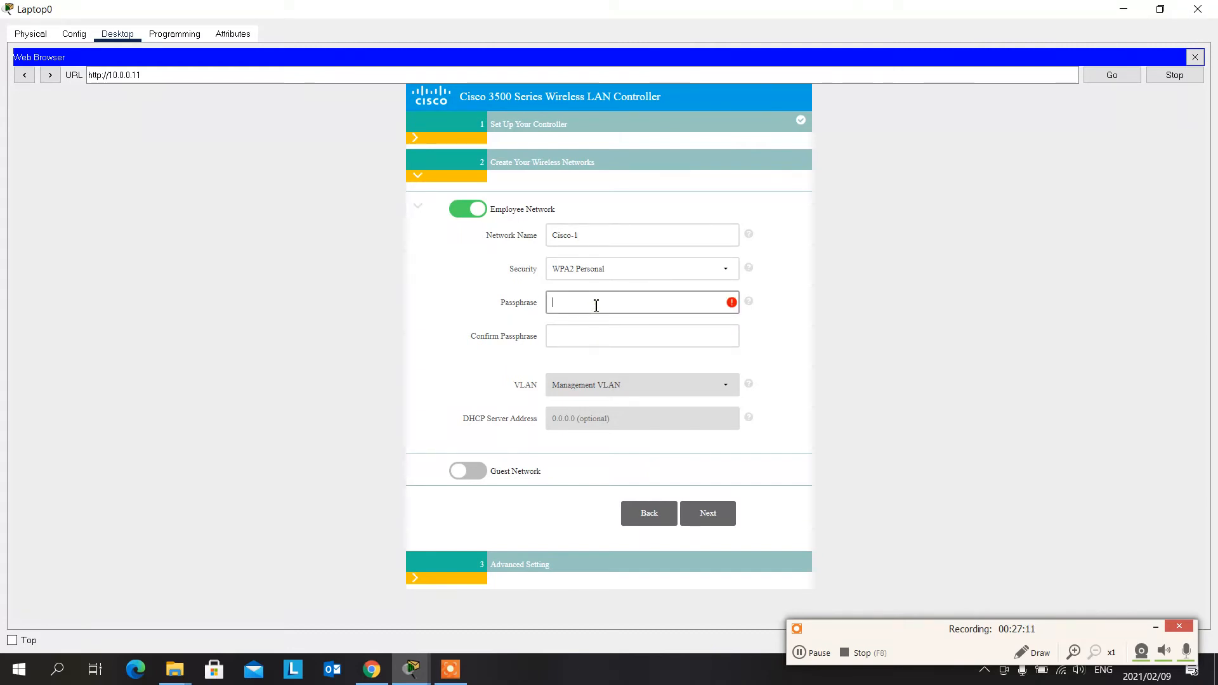
pyautogui.write('••')
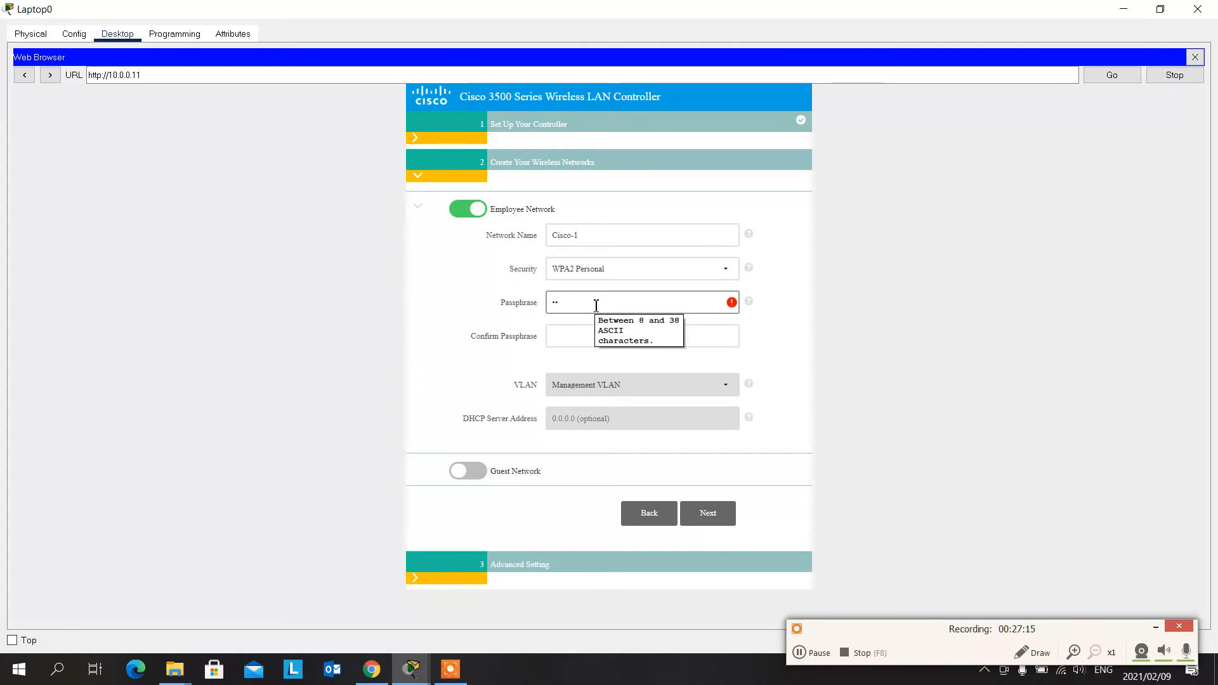
pyautogui.write('•••••••')
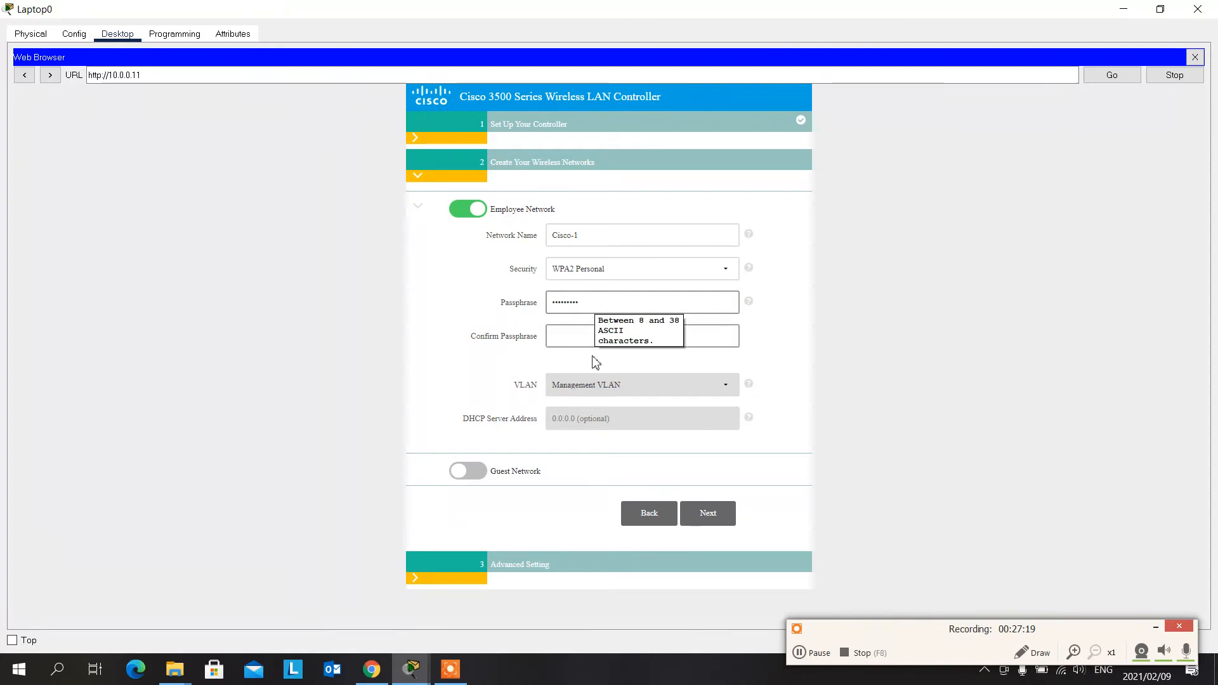
pyautogui.click(569, 330)
pyautogui.write('•••')
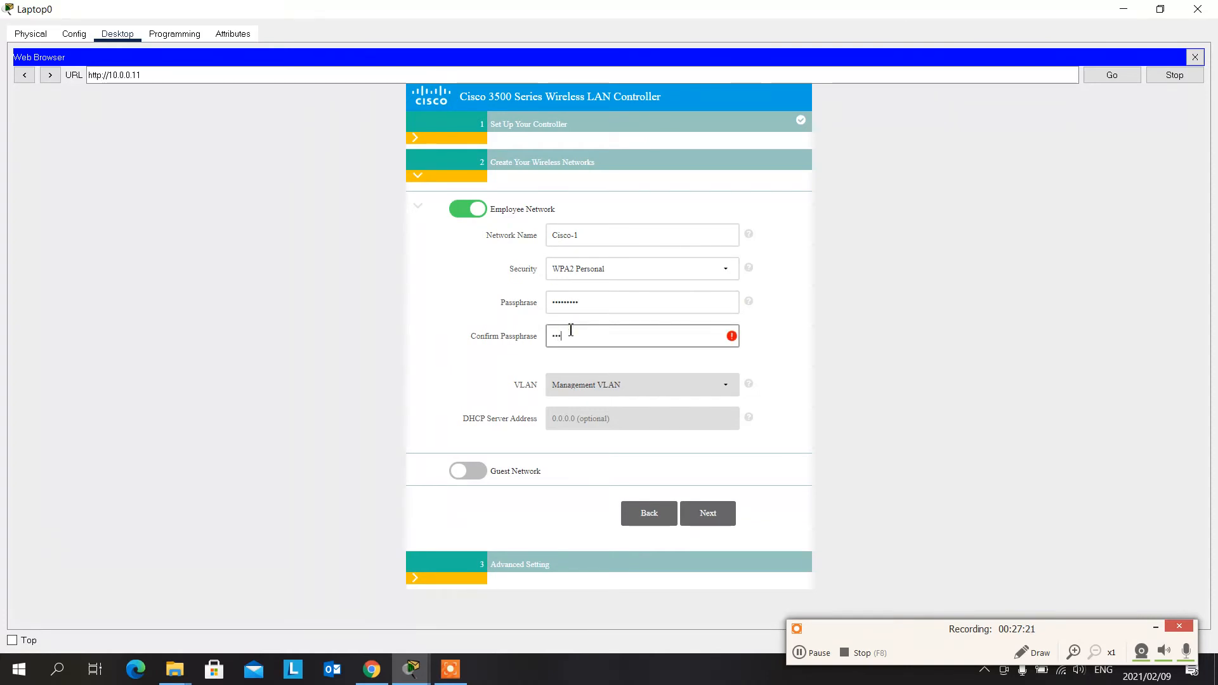
pyautogui.write('••••••')
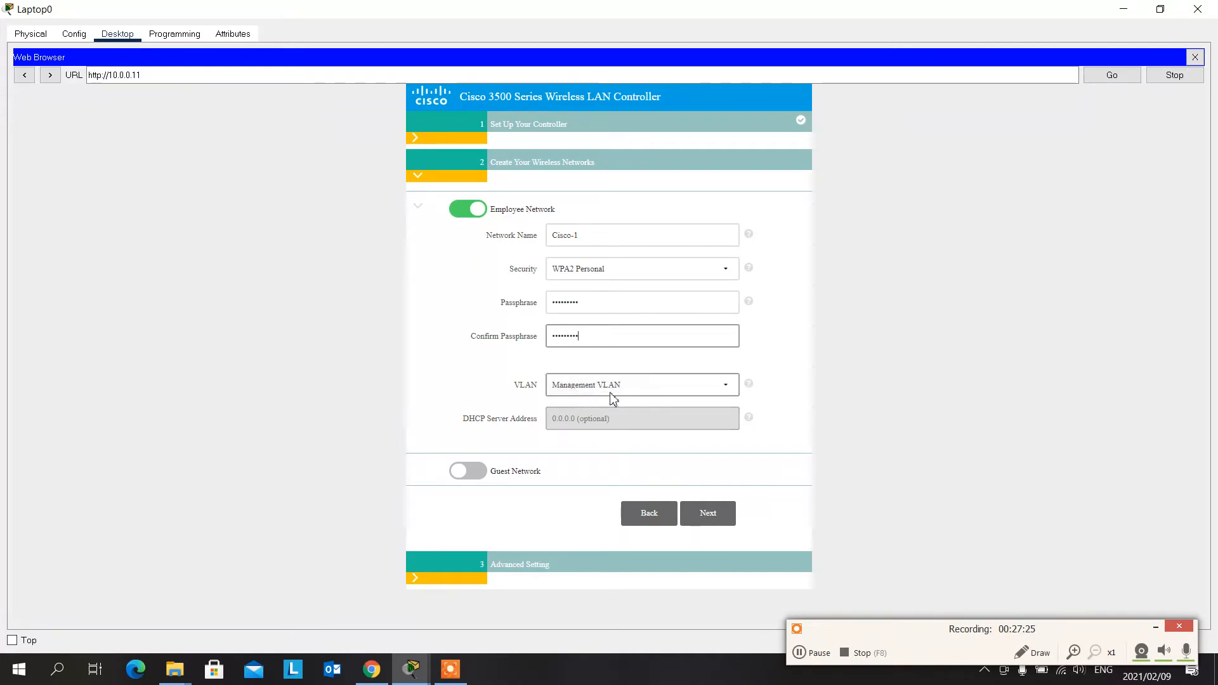
pyautogui.click(468, 471)
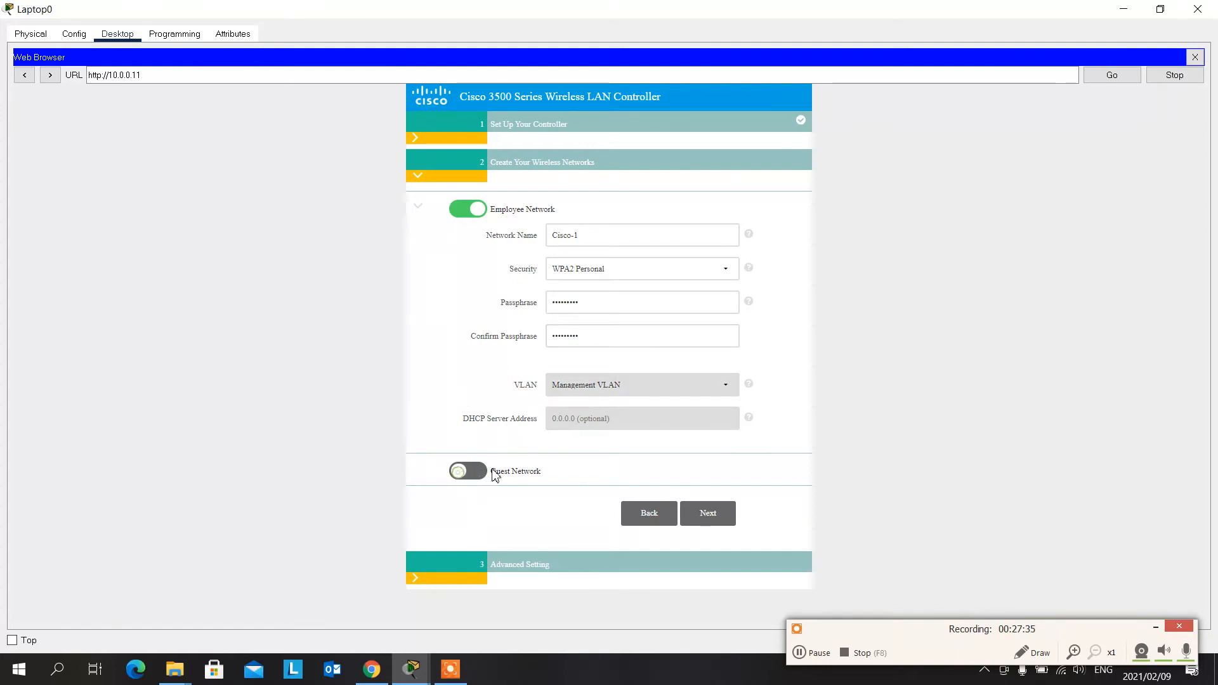
# - Finish the setup wizard with the guest network off and the default virtual IP address, apply the settings and accept the reboot
pyautogui.click(722, 514)
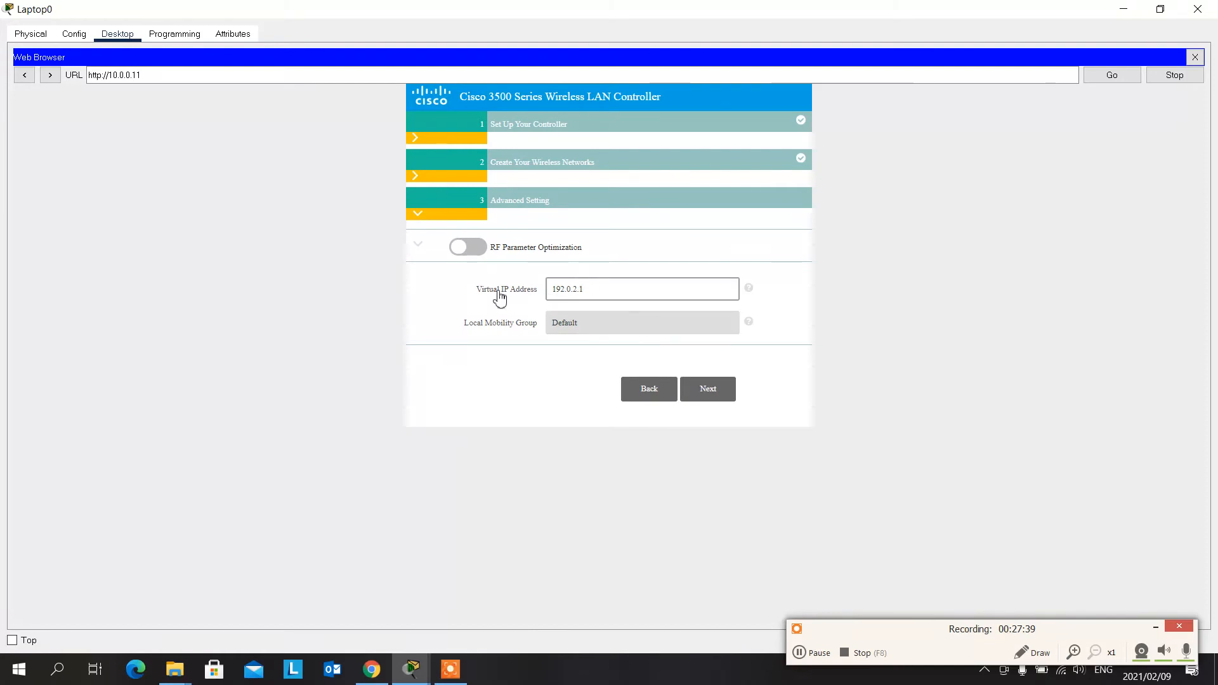
pyautogui.click(707, 390)
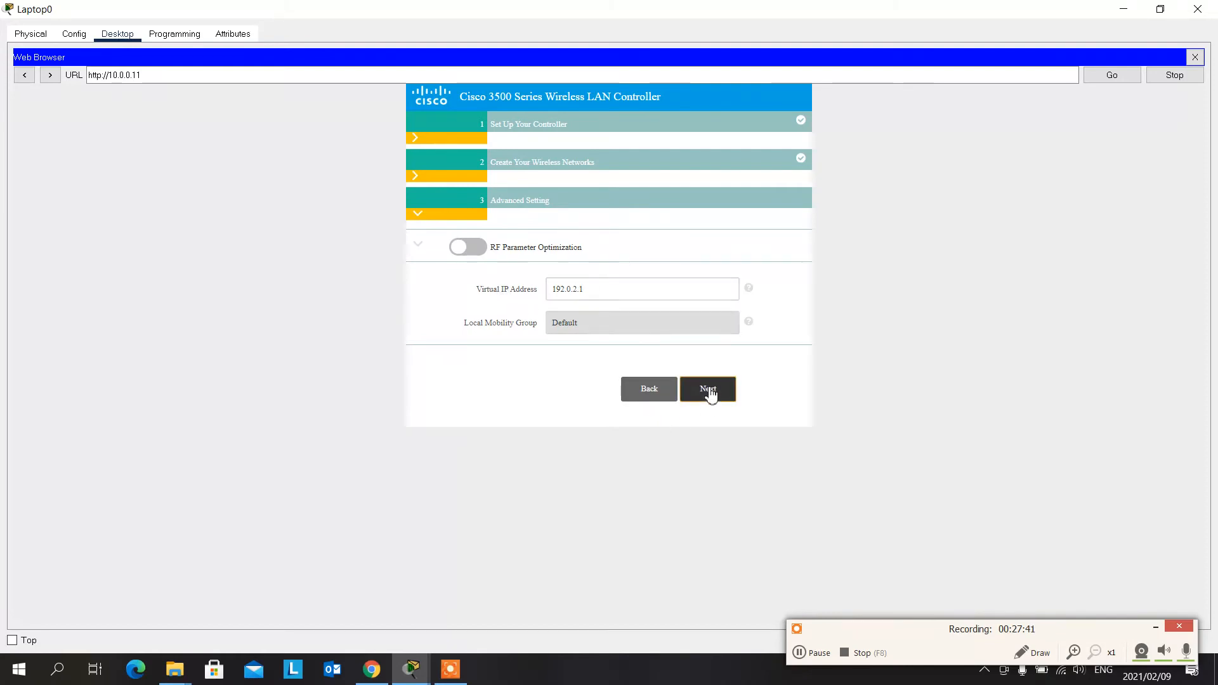
pyautogui.scroll(-1, 698, 395)
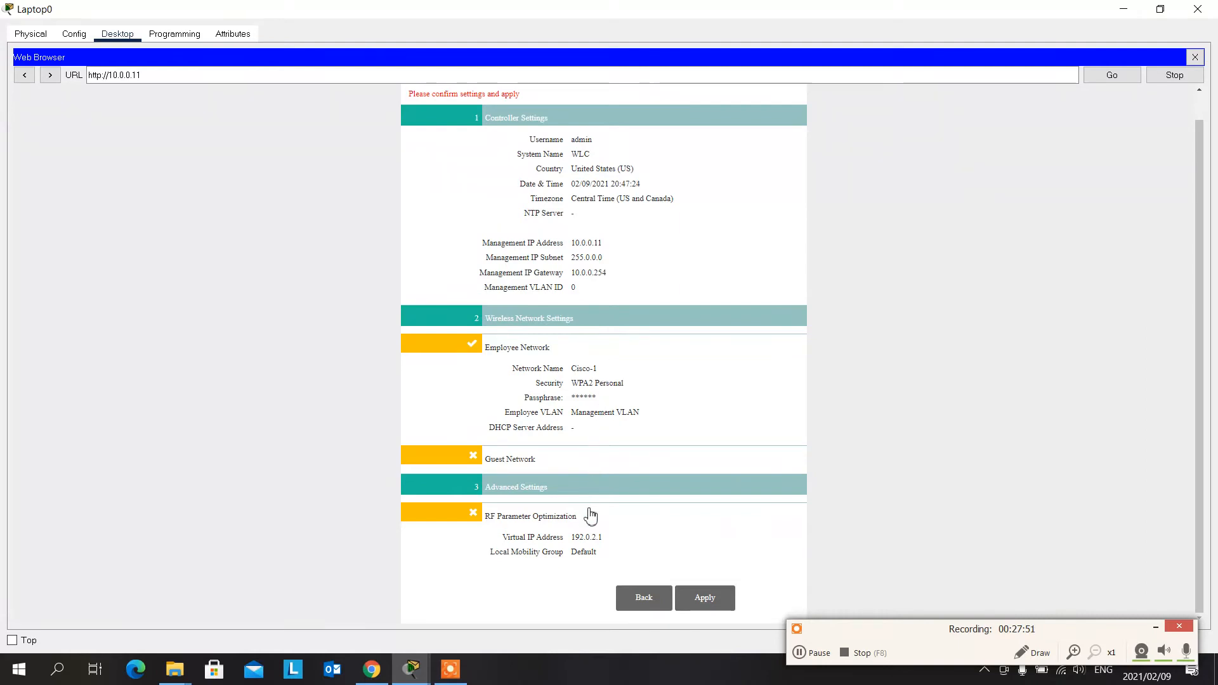
pyautogui.click(705, 609)
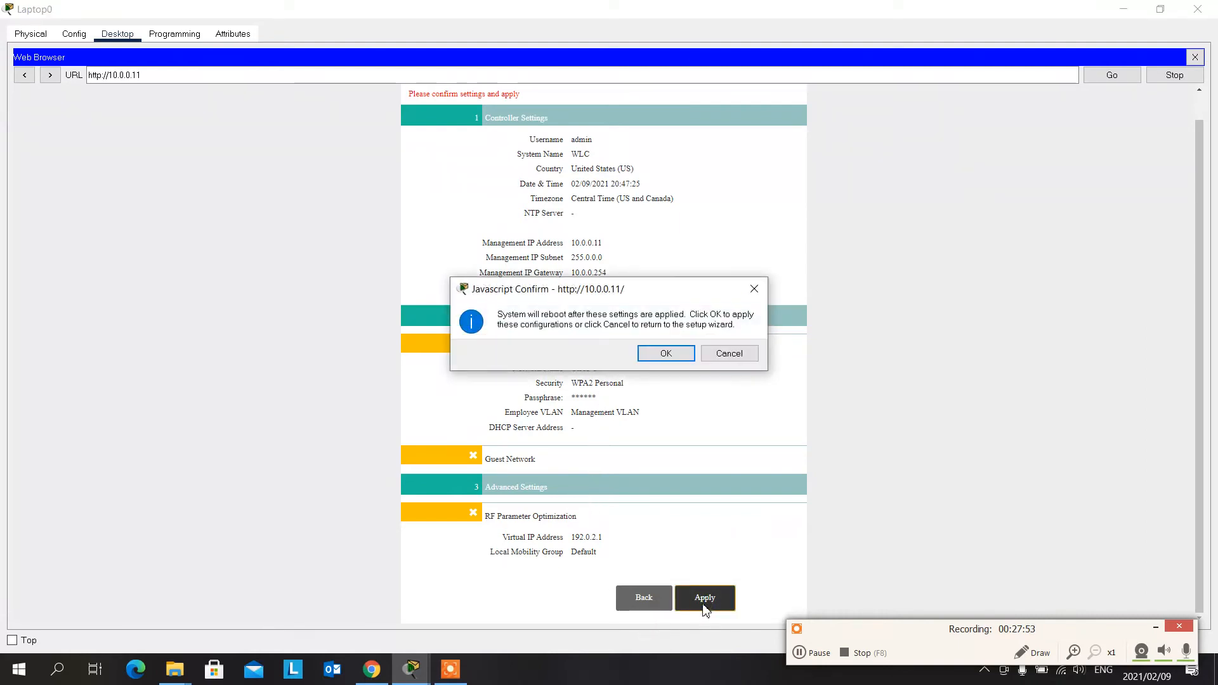
pyautogui.click(666, 354)
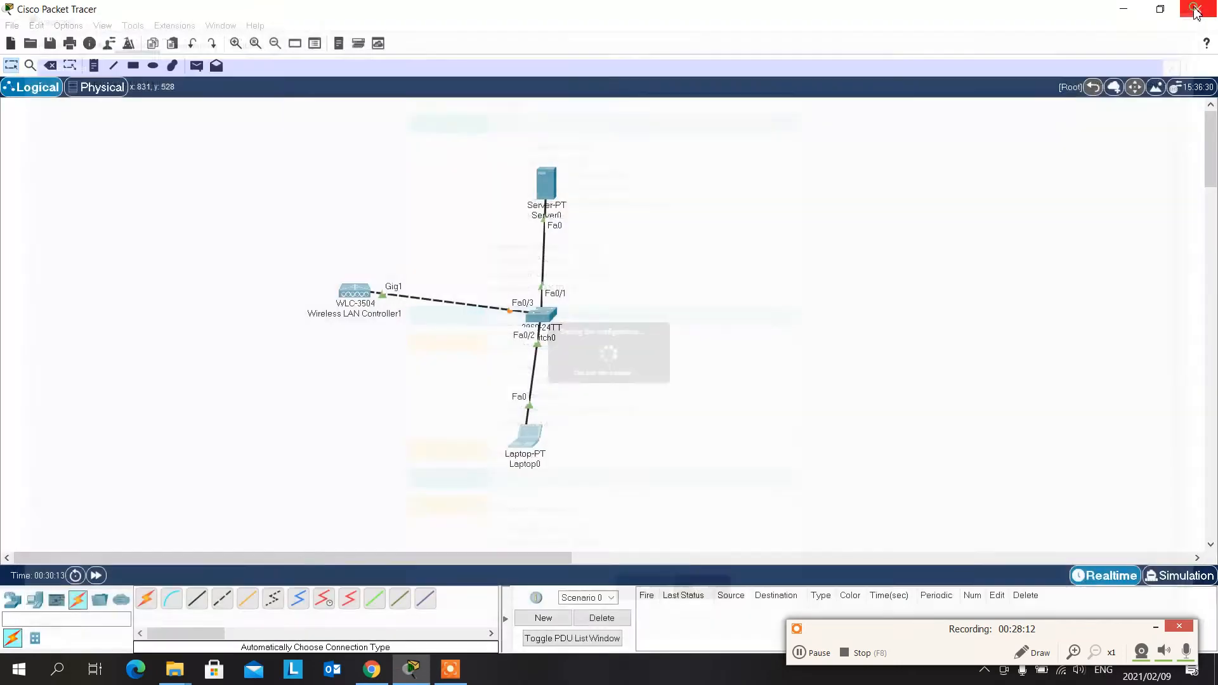
pyautogui.click(1198, 9)
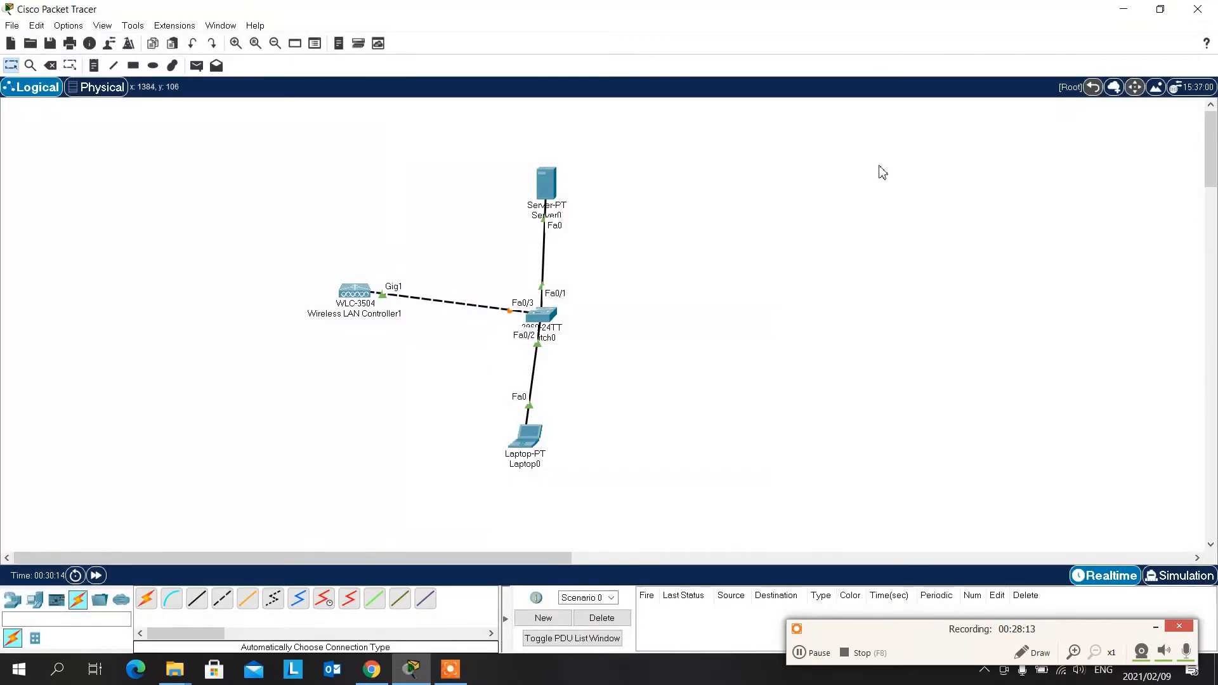
pyautogui.click(517, 441)
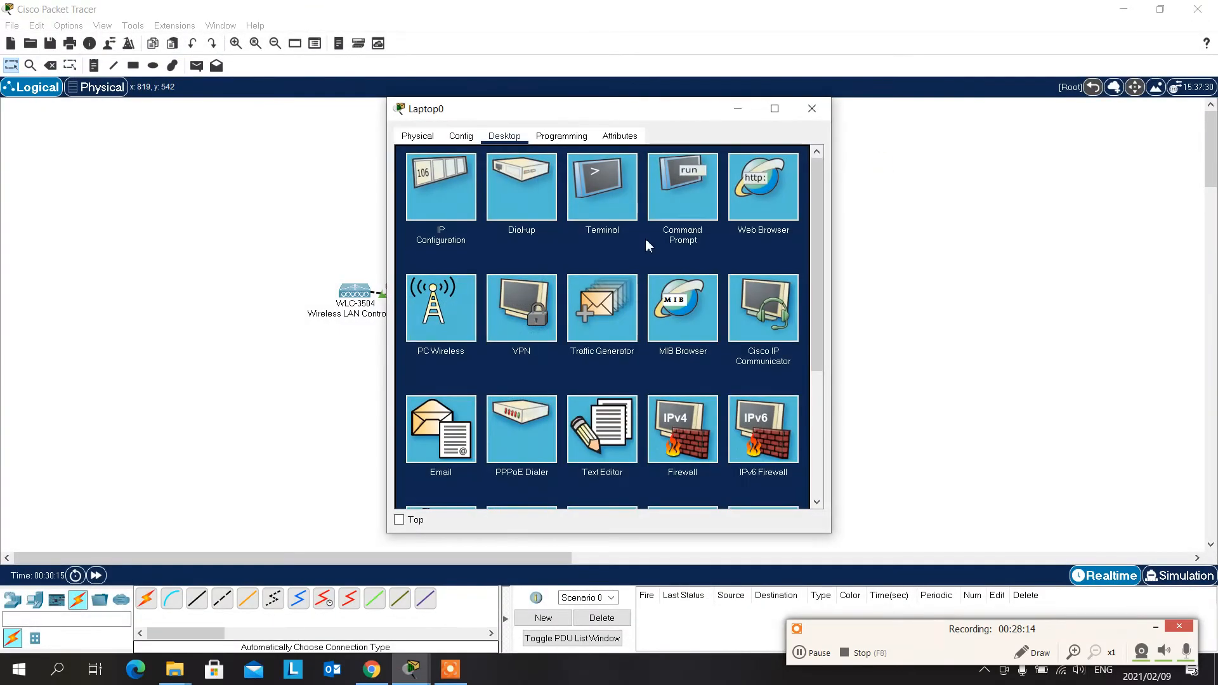
pyautogui.click(771, 206)
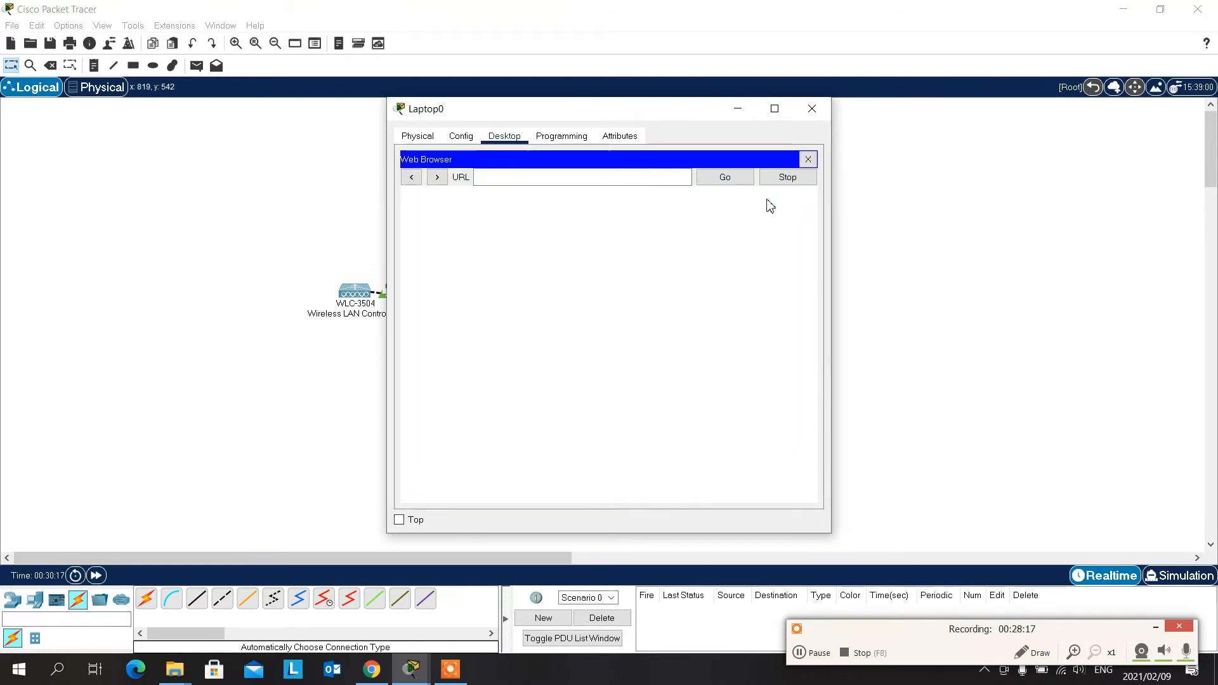
pyautogui.click(665, 179)
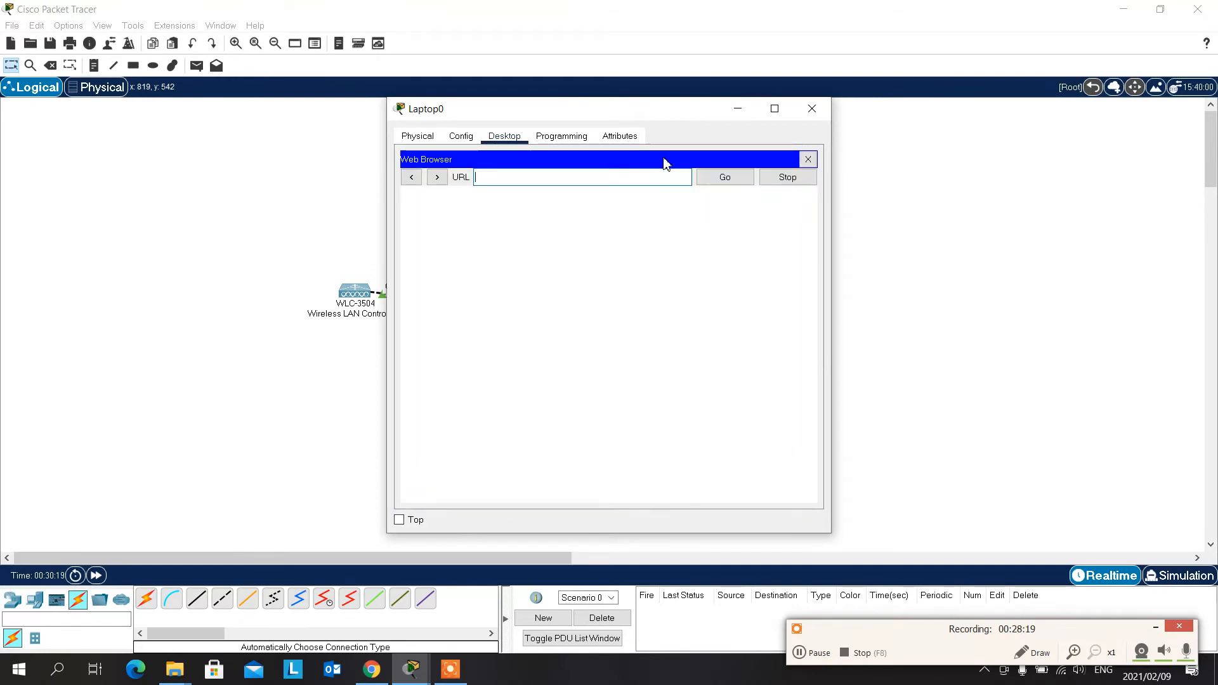
pyautogui.write('https://10.0.0')
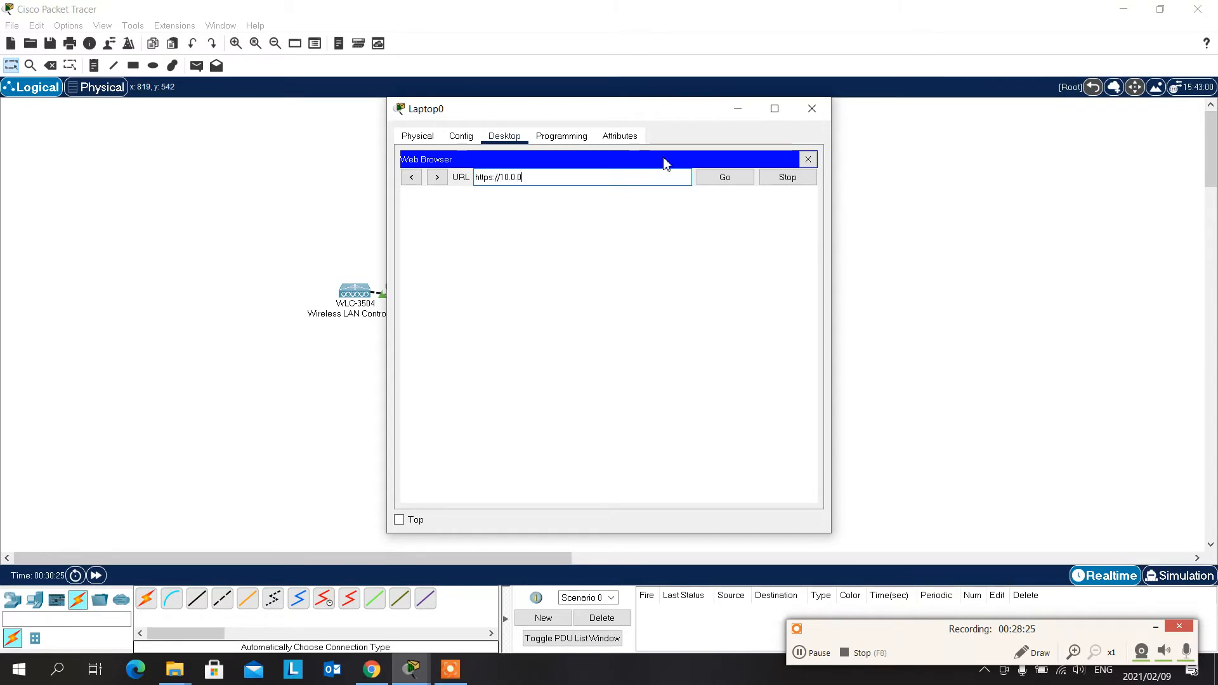
pyautogui.write('.11')
pyautogui.click(724, 185)
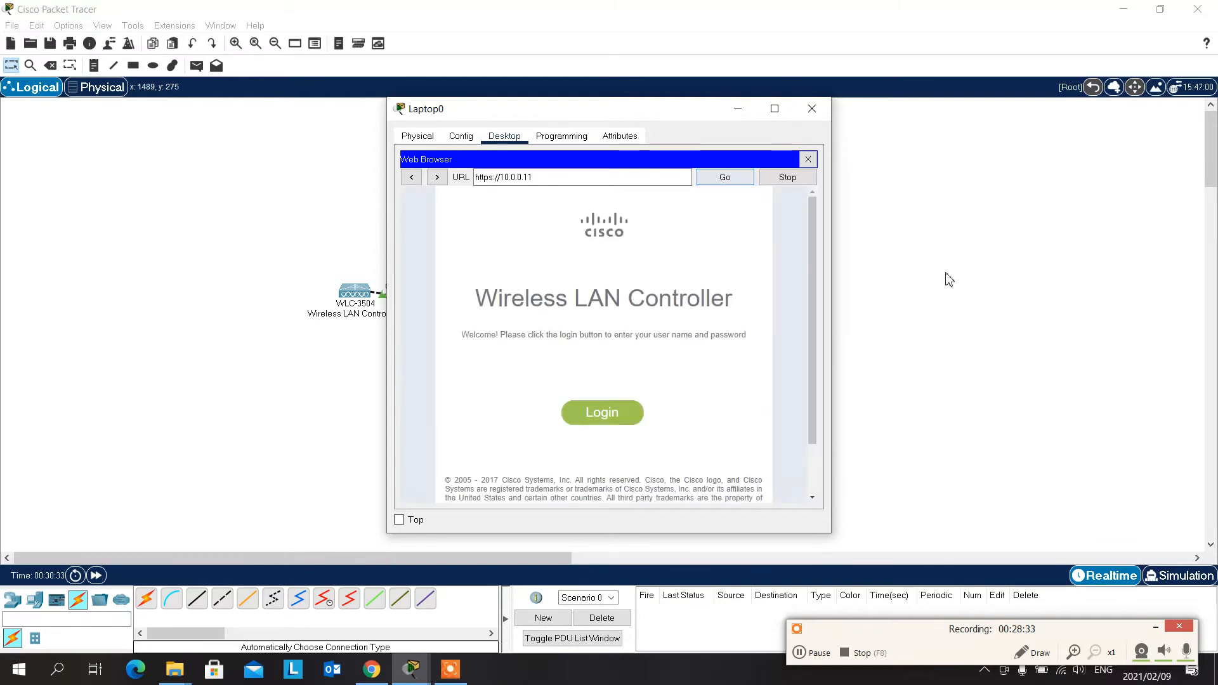
# - Maximize the laptop window and log in to the Wireless LAN Controller as admin with the account password
pyautogui.click(775, 111)
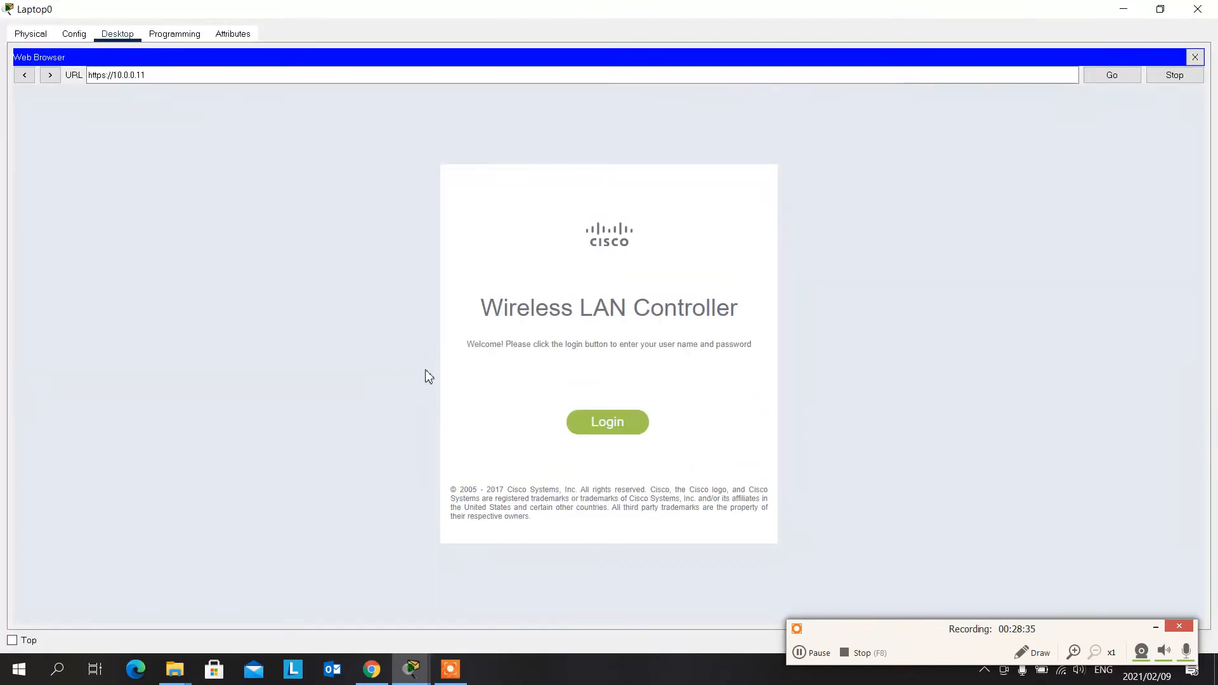
pyautogui.click(607, 426)
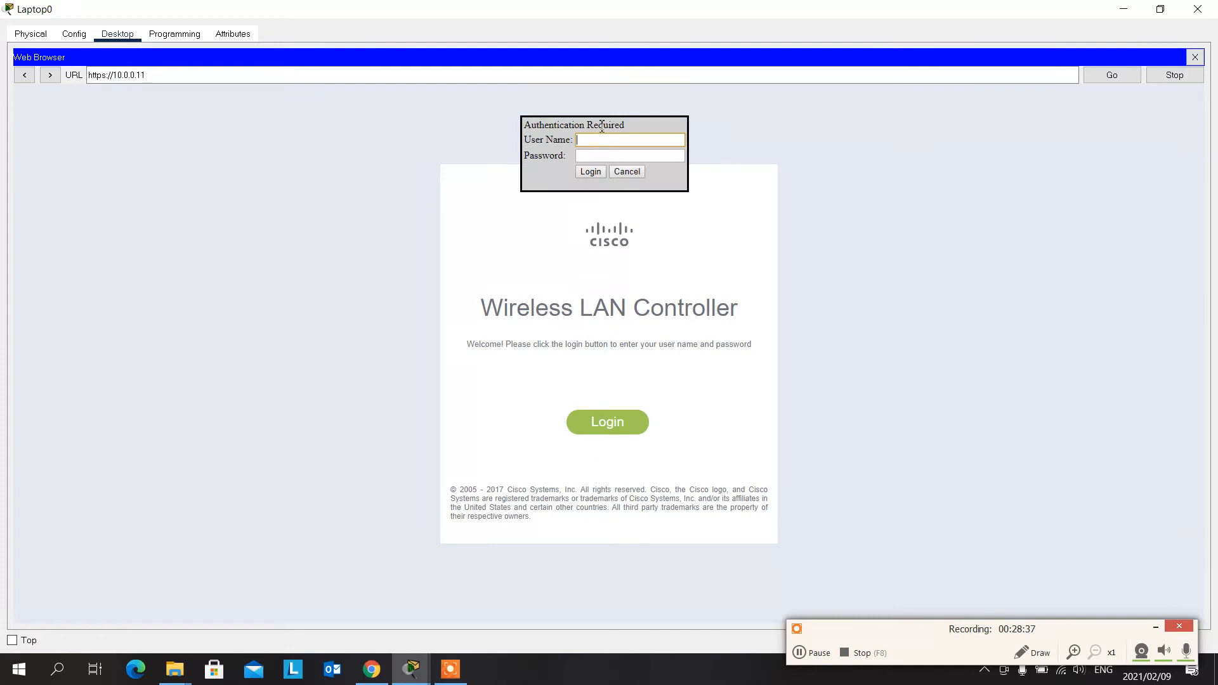
pyautogui.write('admin')
pyautogui.press('Tab')
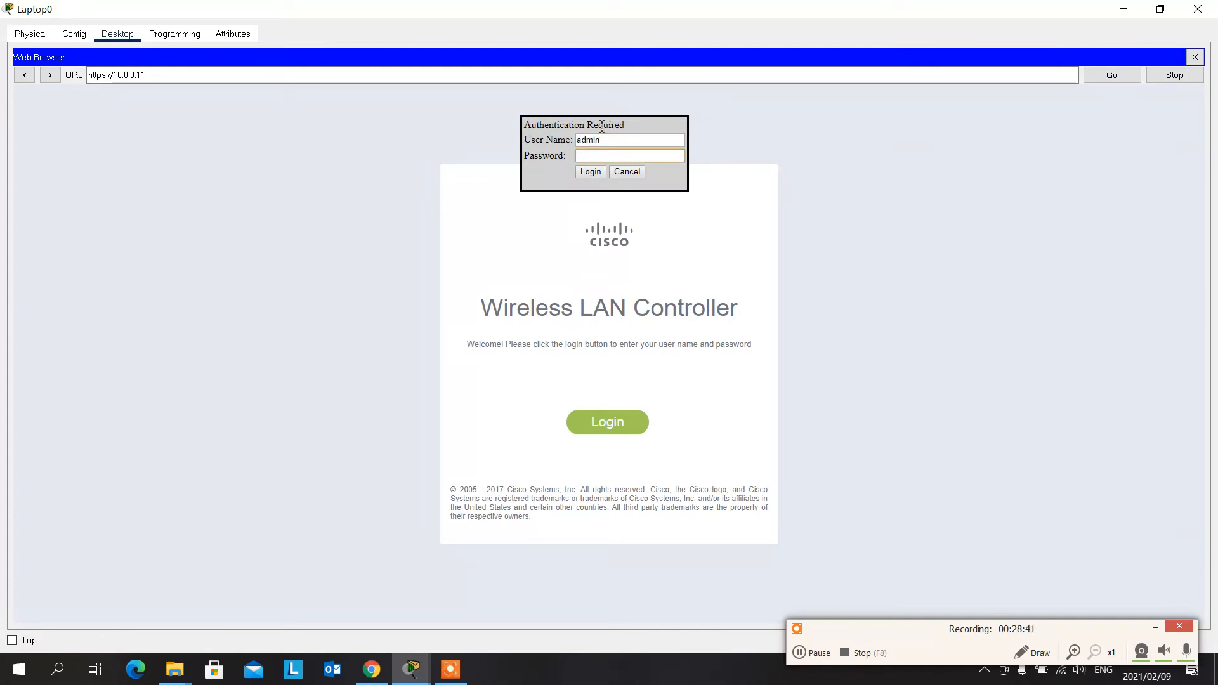
pyautogui.write('••••••••')
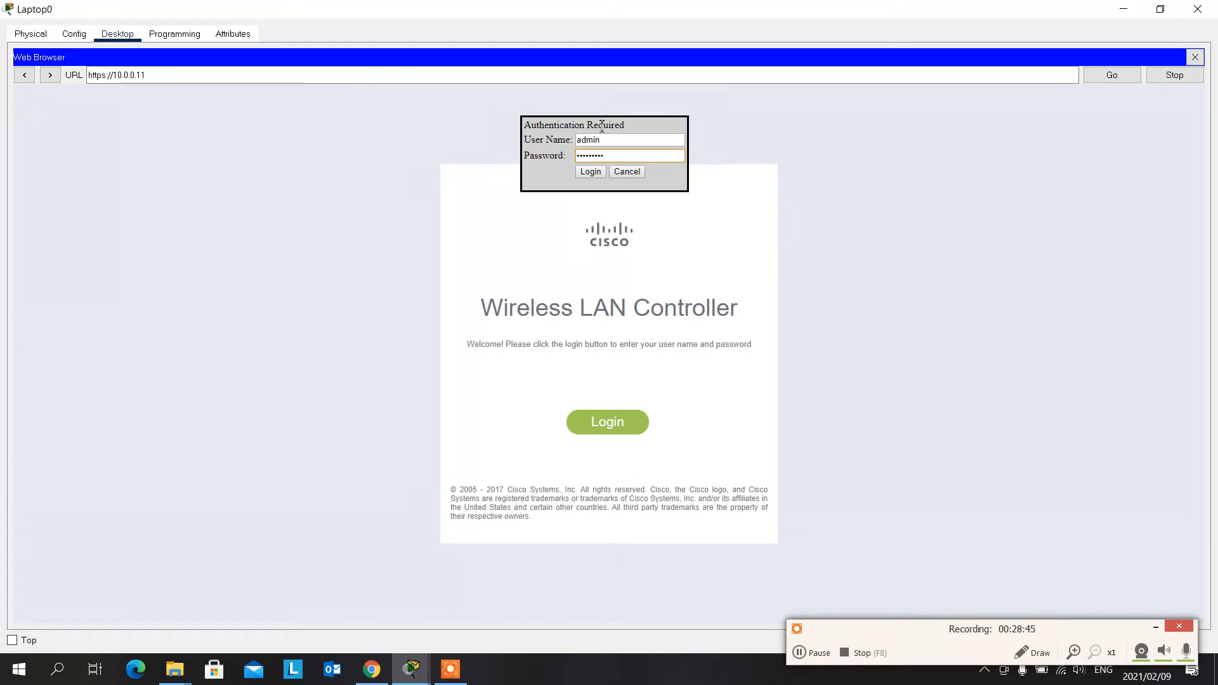
pyautogui.click(591, 172)
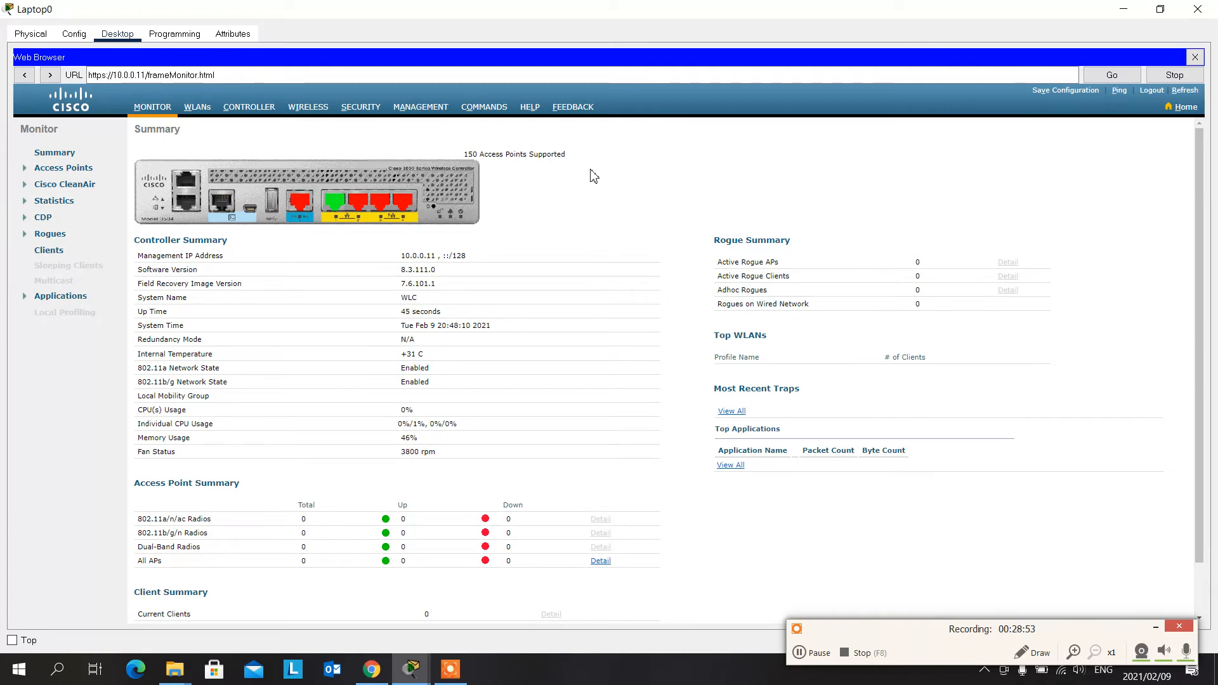
# - Examine the controller's Monitor summary, including the port status, access point and client sections, and return to the network workspace
pyautogui.click(729, 153)
pyautogui.scroll(-2, 219, 324)
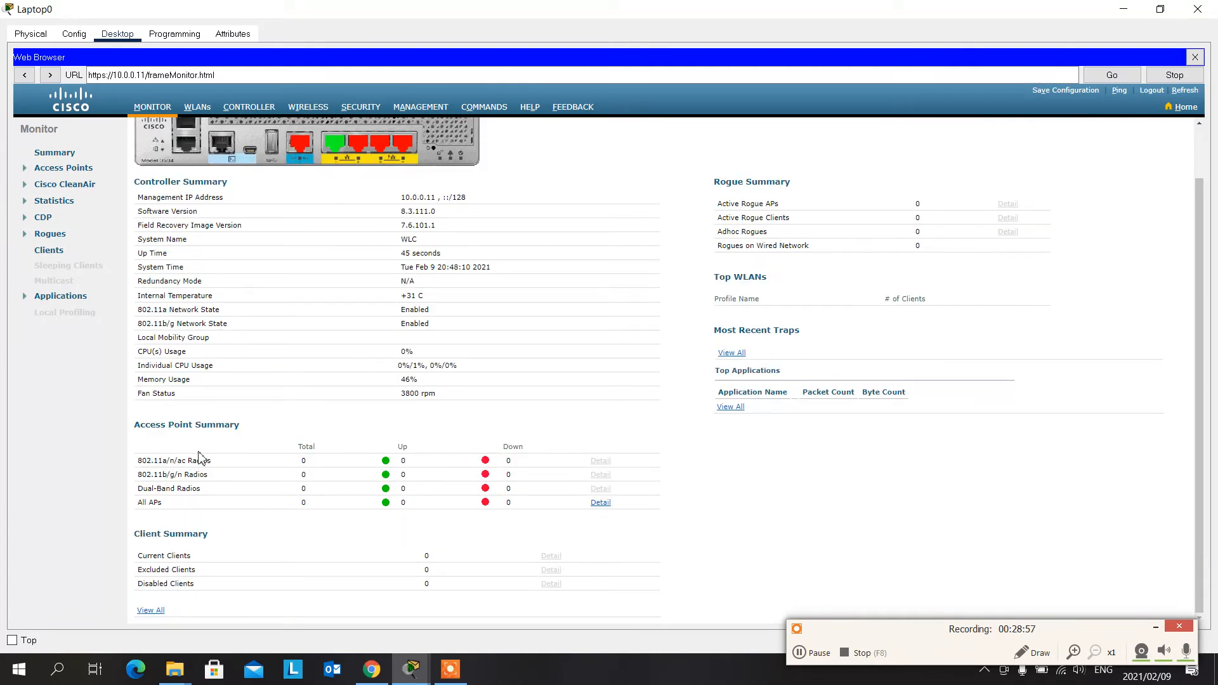
pyautogui.scroll(2, 146, 429)
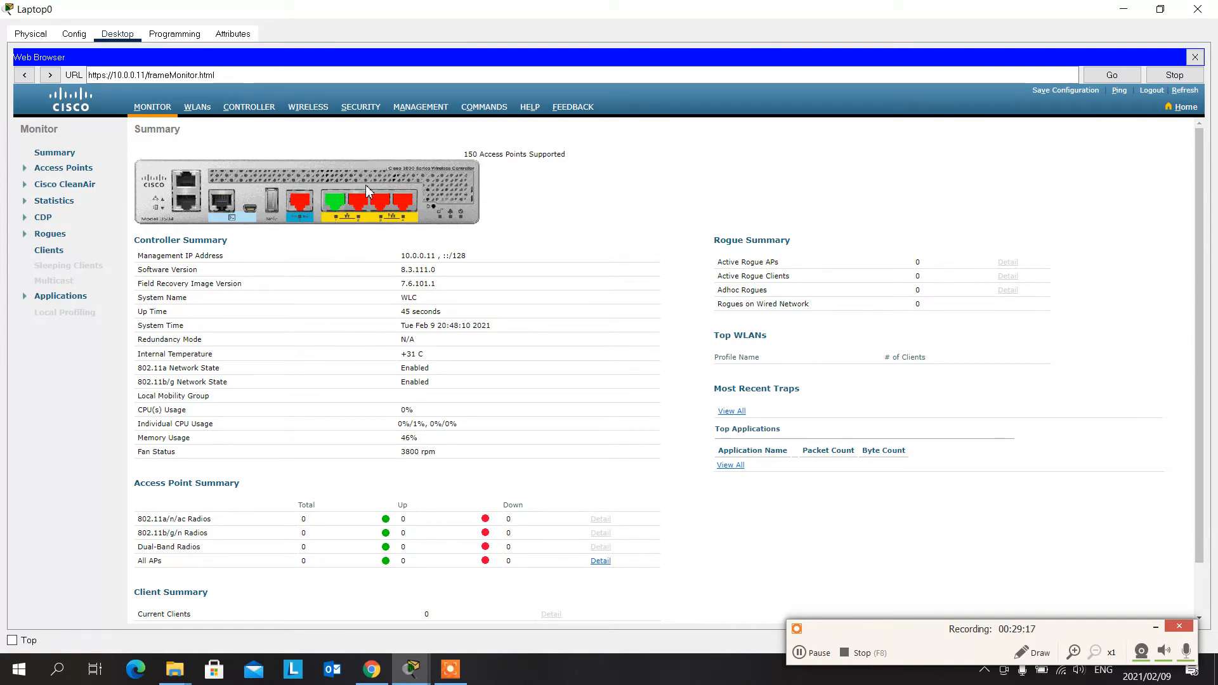
pyautogui.scroll(-1, 371, 227)
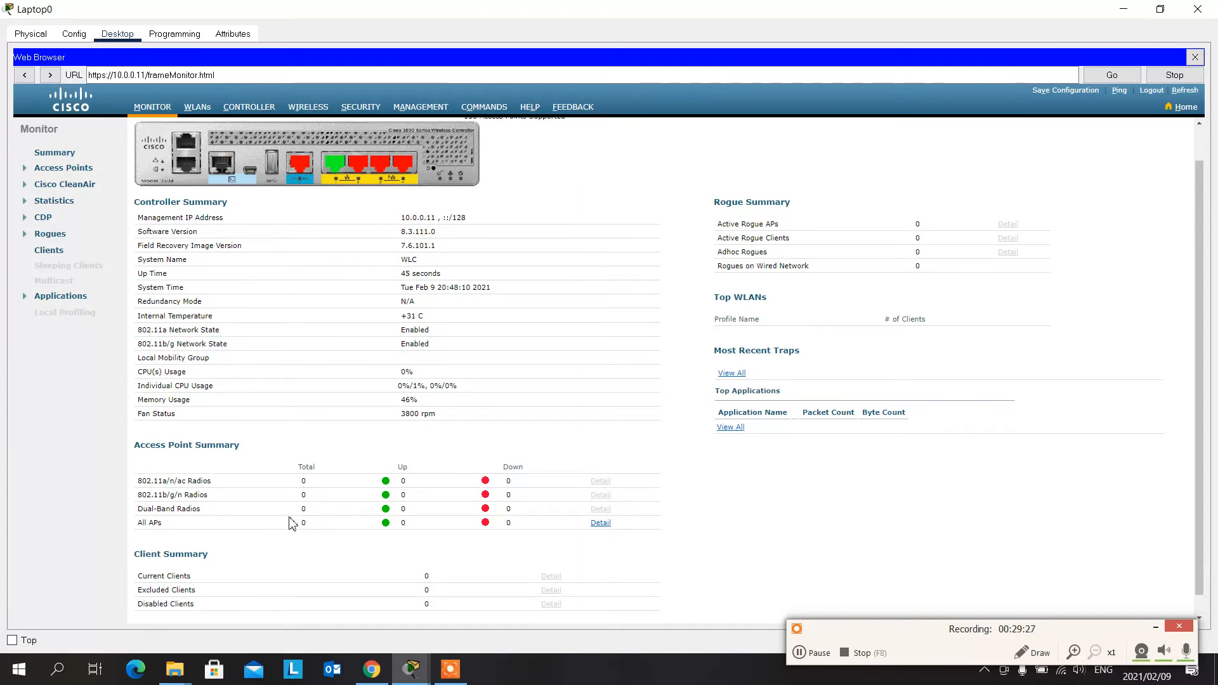
pyautogui.scroll(1, 312, 451)
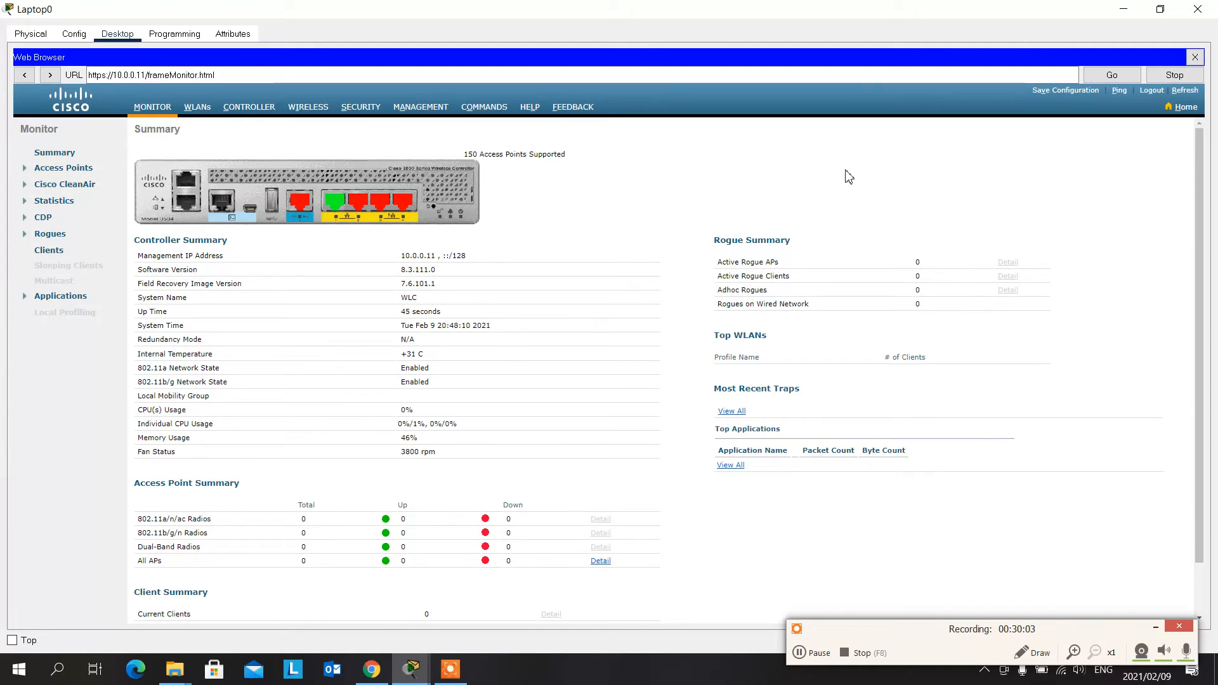
pyautogui.click(1120, 11)
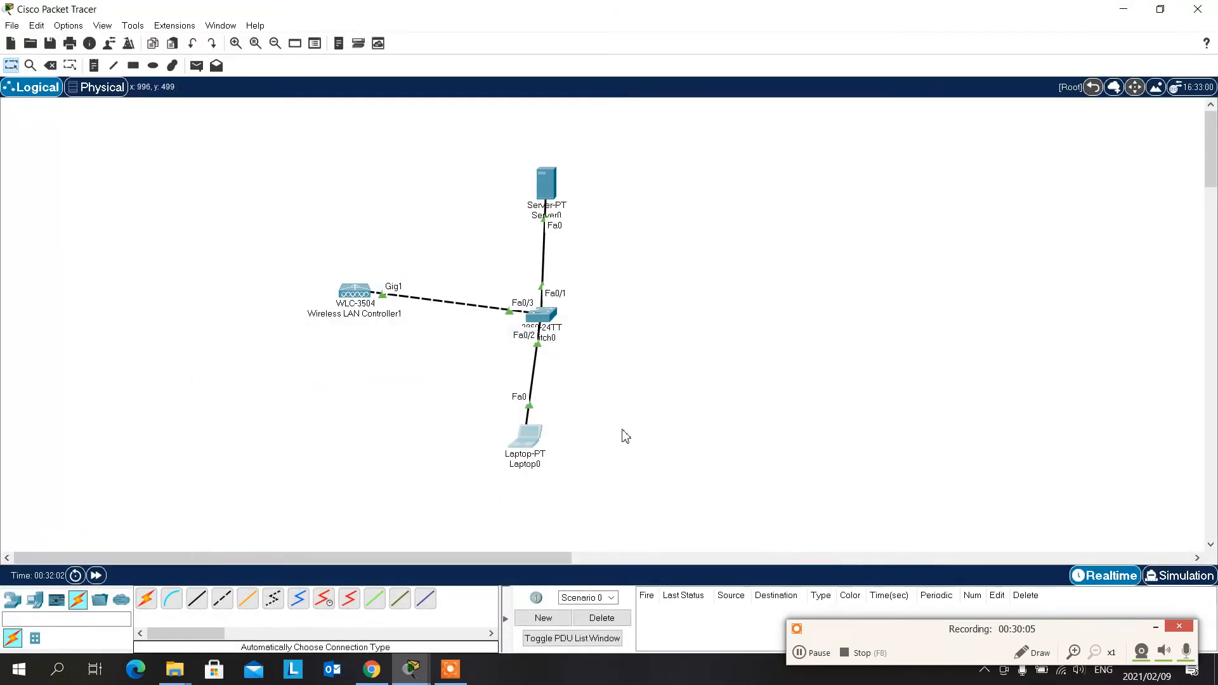
# - Add one AccessPoint-PT and two LAP-PT lightweight access points to the empty workspace area beside the switch, opposite the WLC
pyautogui.click(14, 602)
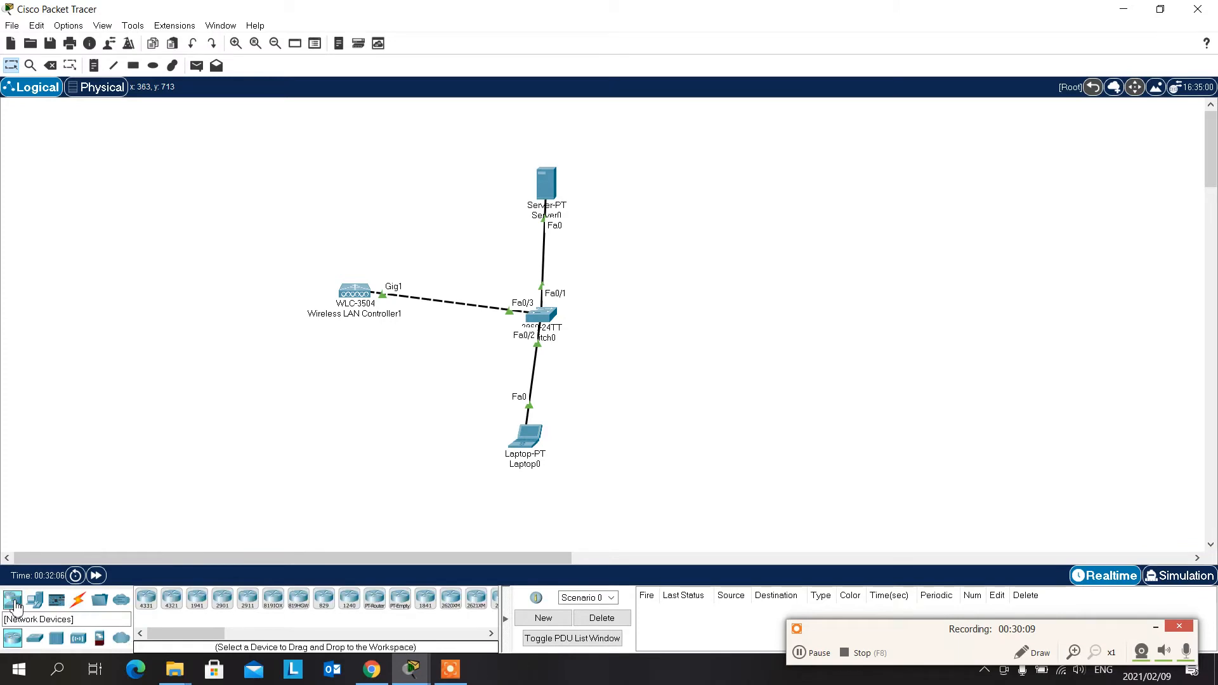
pyautogui.click(38, 601)
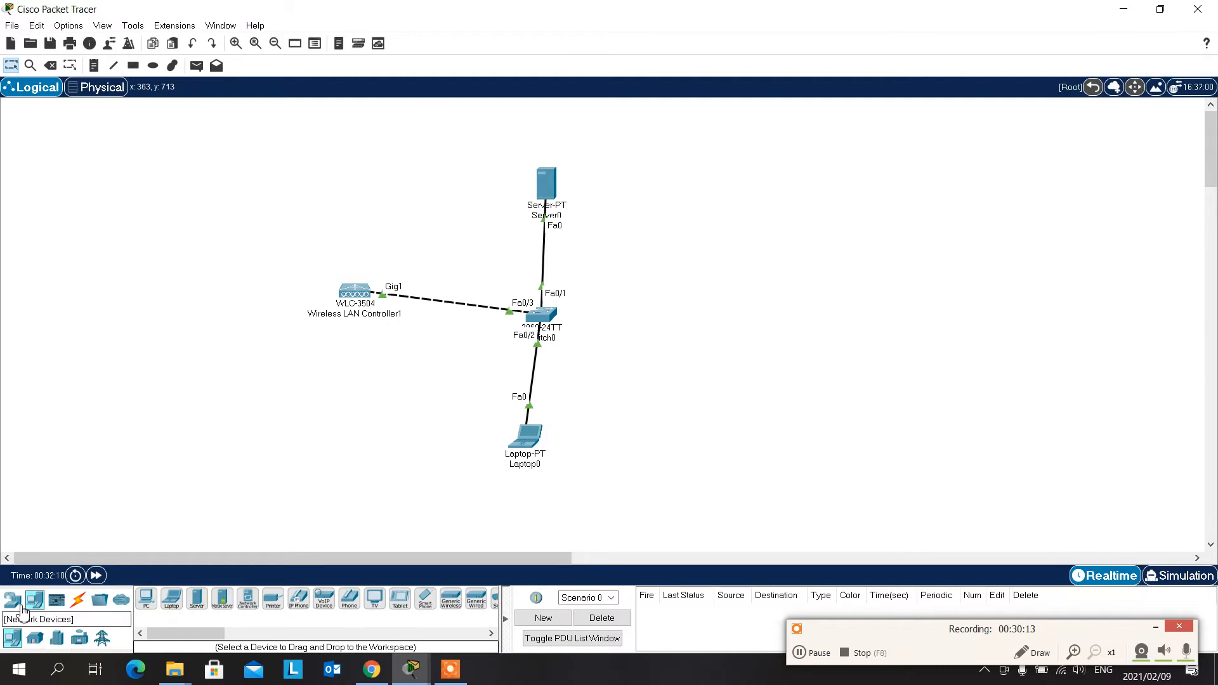
pyautogui.click(14, 599)
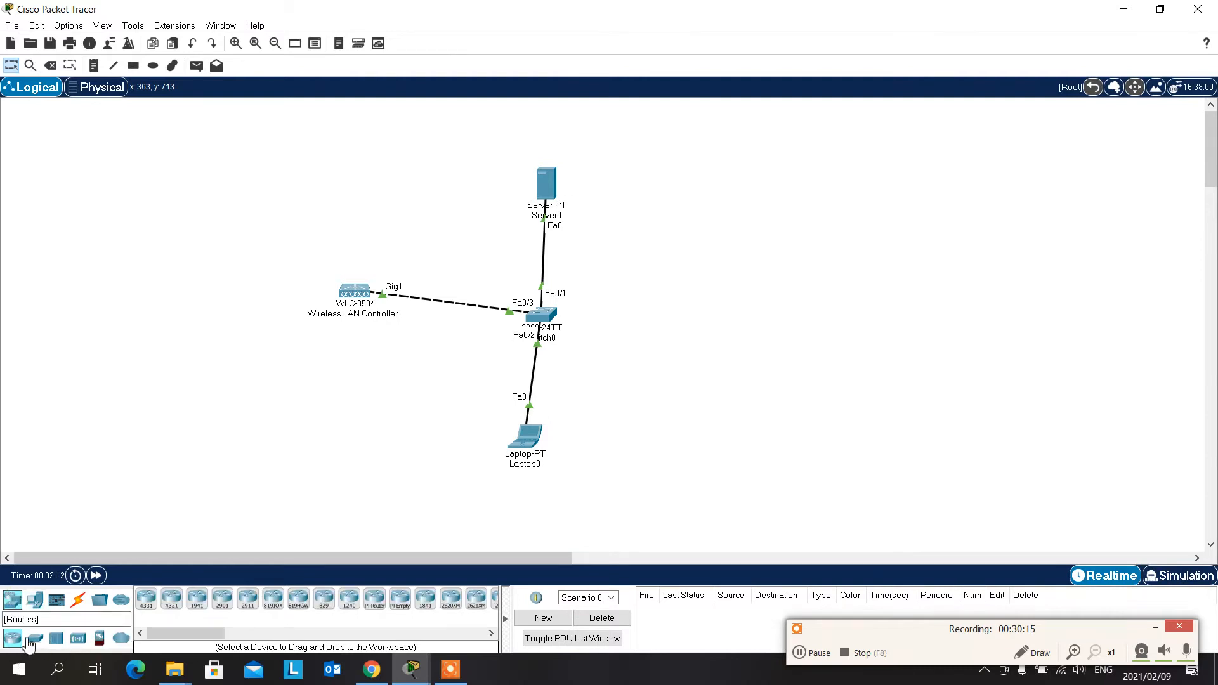
pyautogui.click(79, 639)
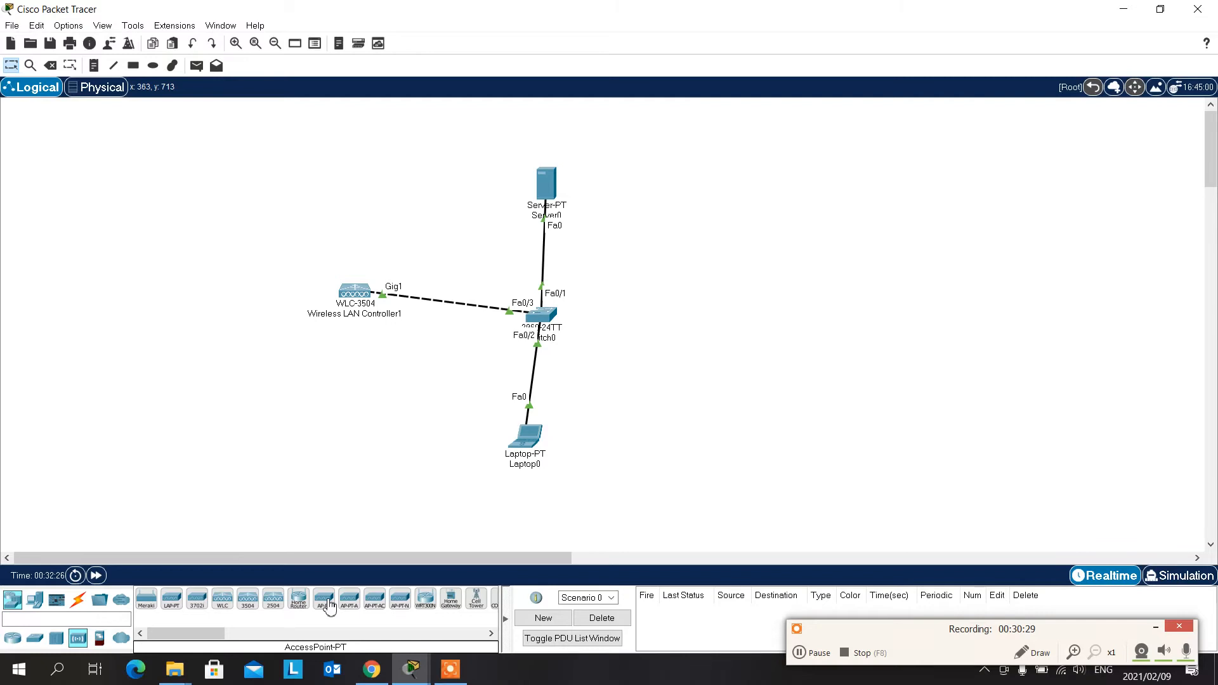
pyautogui.moveTo(328, 606); pyautogui.dragTo(726, 236)
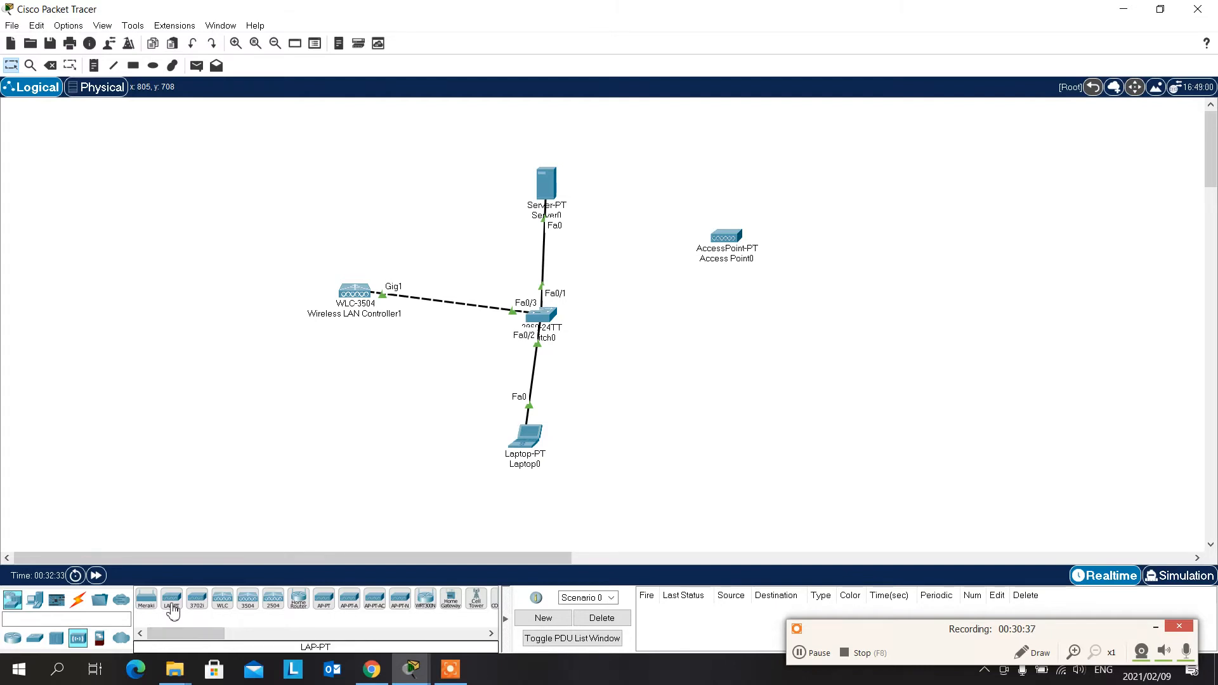
pyautogui.moveTo(171, 602); pyautogui.dragTo(746, 374)
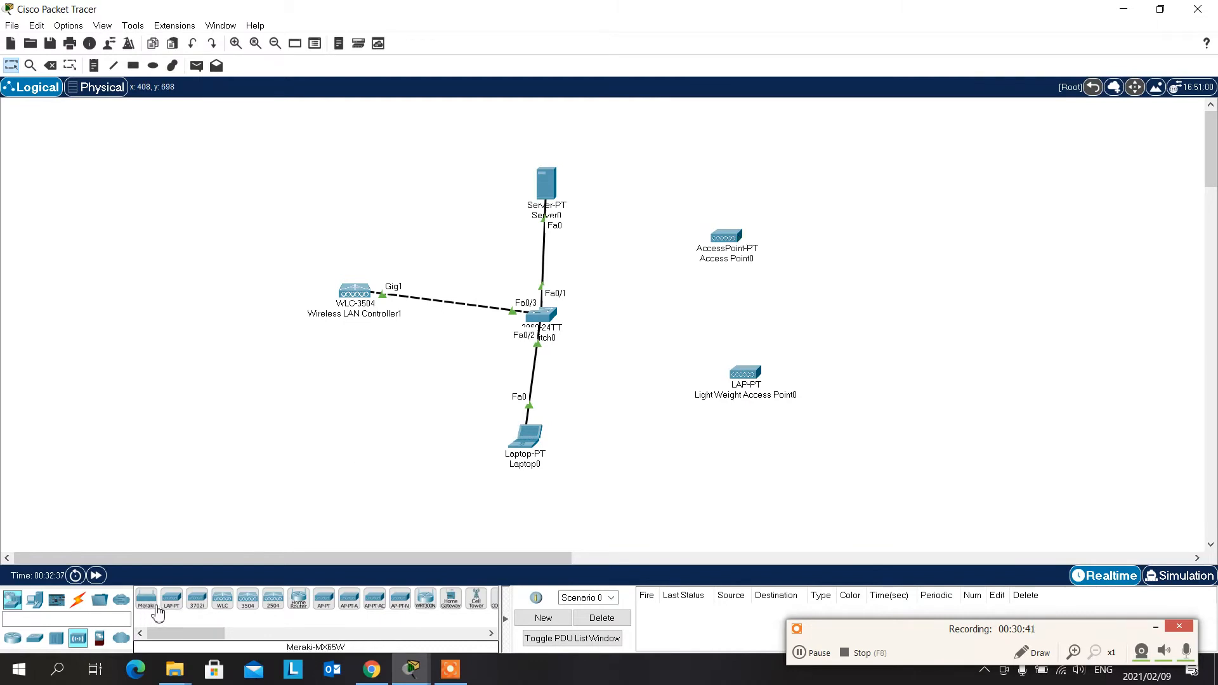
pyautogui.moveTo(197, 602); pyautogui.dragTo(830, 254)
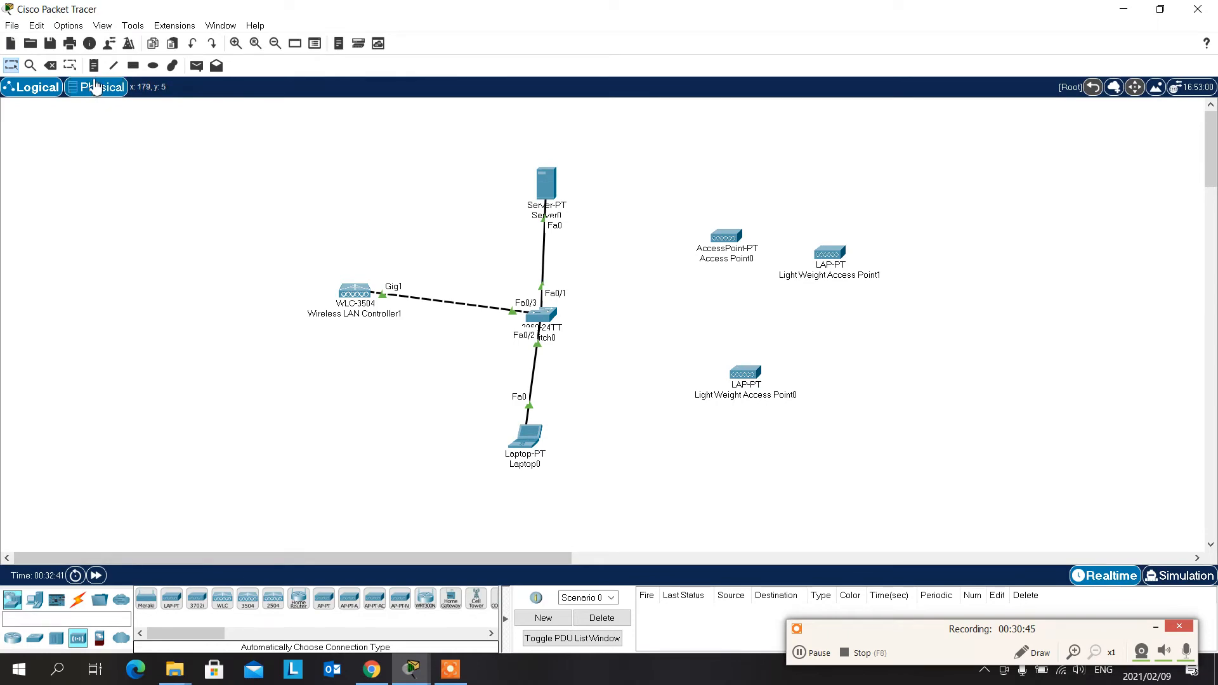
# - Delete the AccessPoint-PT device and move the two lightweight access points closer to the switch
pyautogui.click(733, 239)
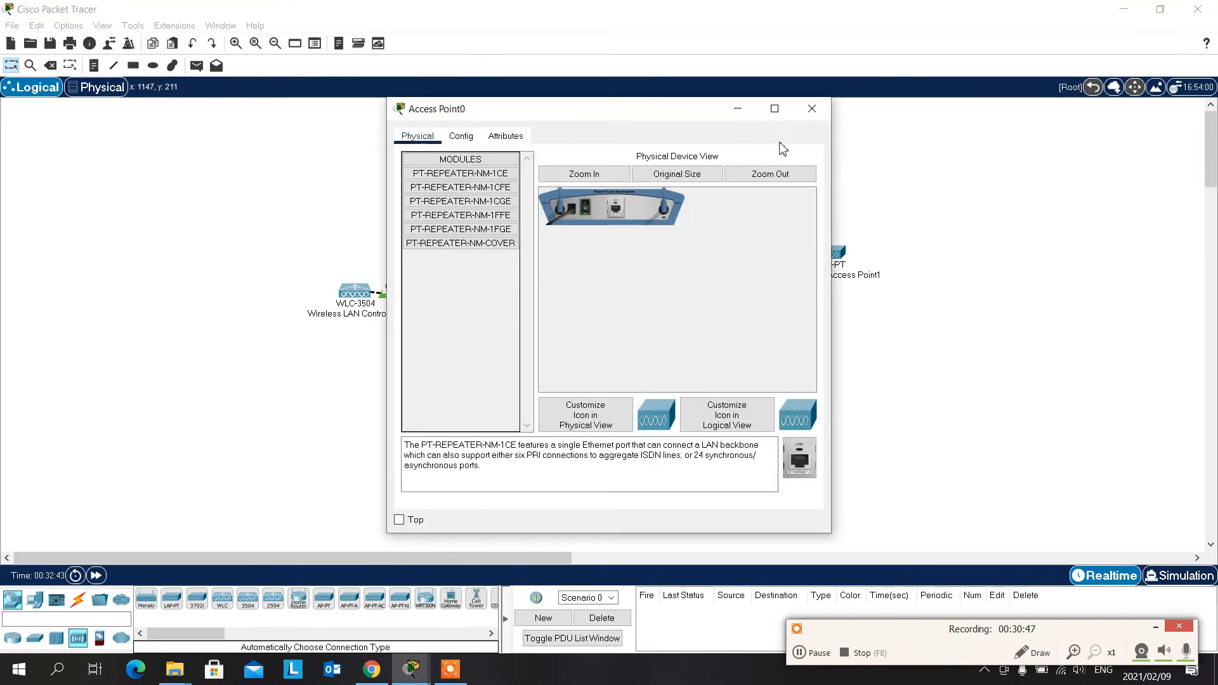
pyautogui.click(812, 110)
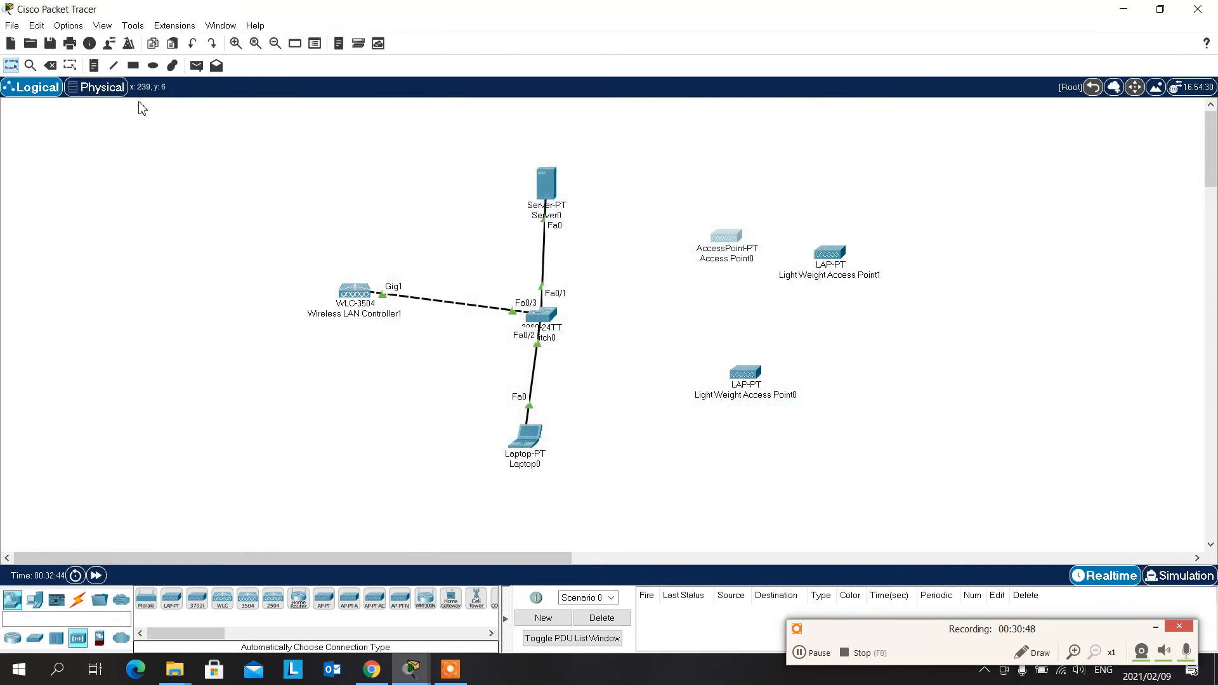
pyautogui.click(50, 65)
pyautogui.click(604, 354)
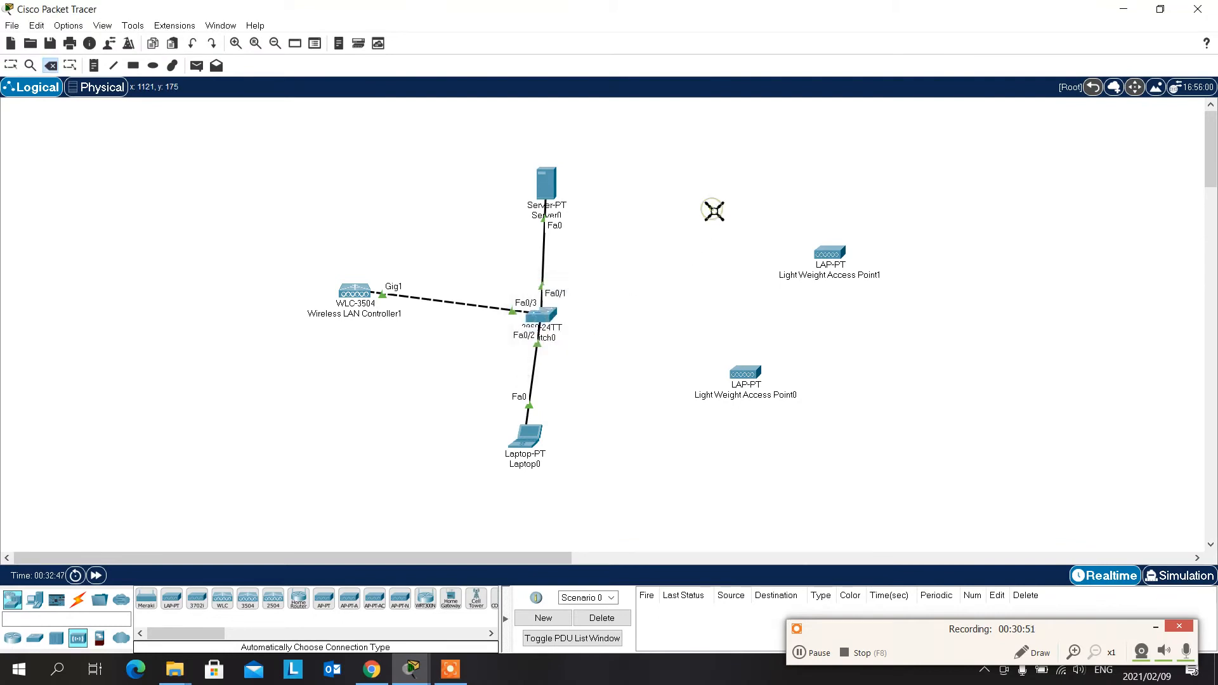
pyautogui.press('Escape')
pyautogui.moveTo(836, 254); pyautogui.dragTo(676, 240)
pyautogui.moveTo(741, 377); pyautogui.dragTo(683, 354)
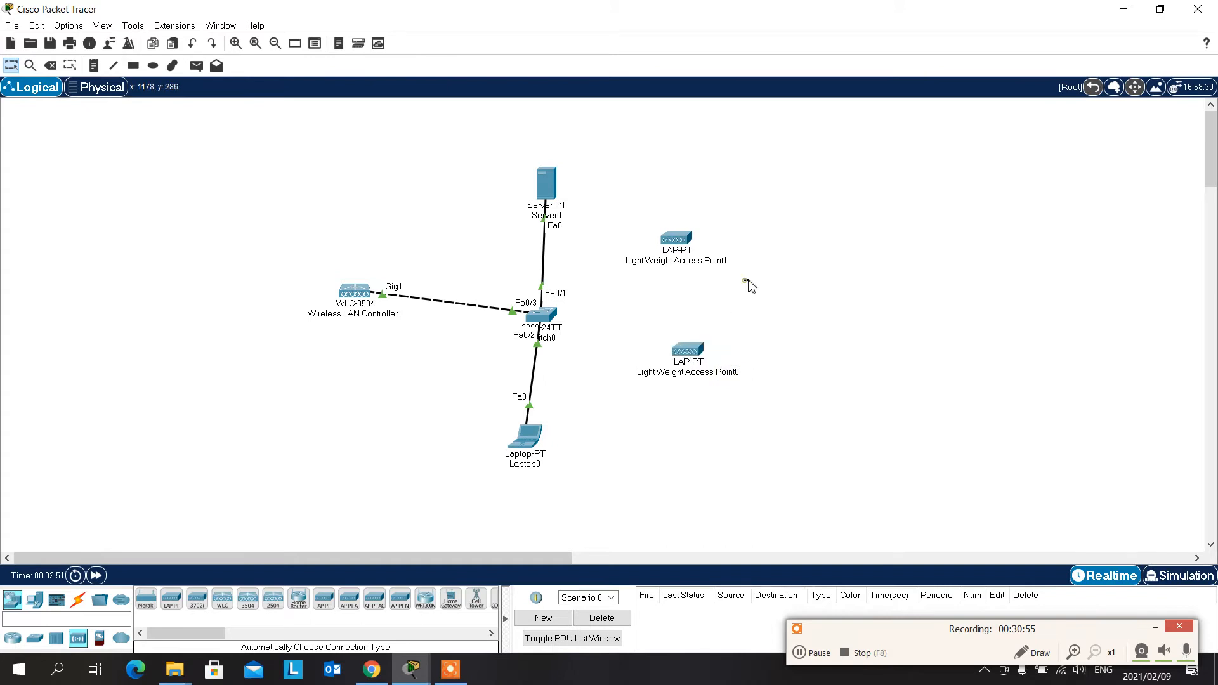
# - Connect both lightweight access points to the switch with automatically chosen cables
pyautogui.click(79, 602)
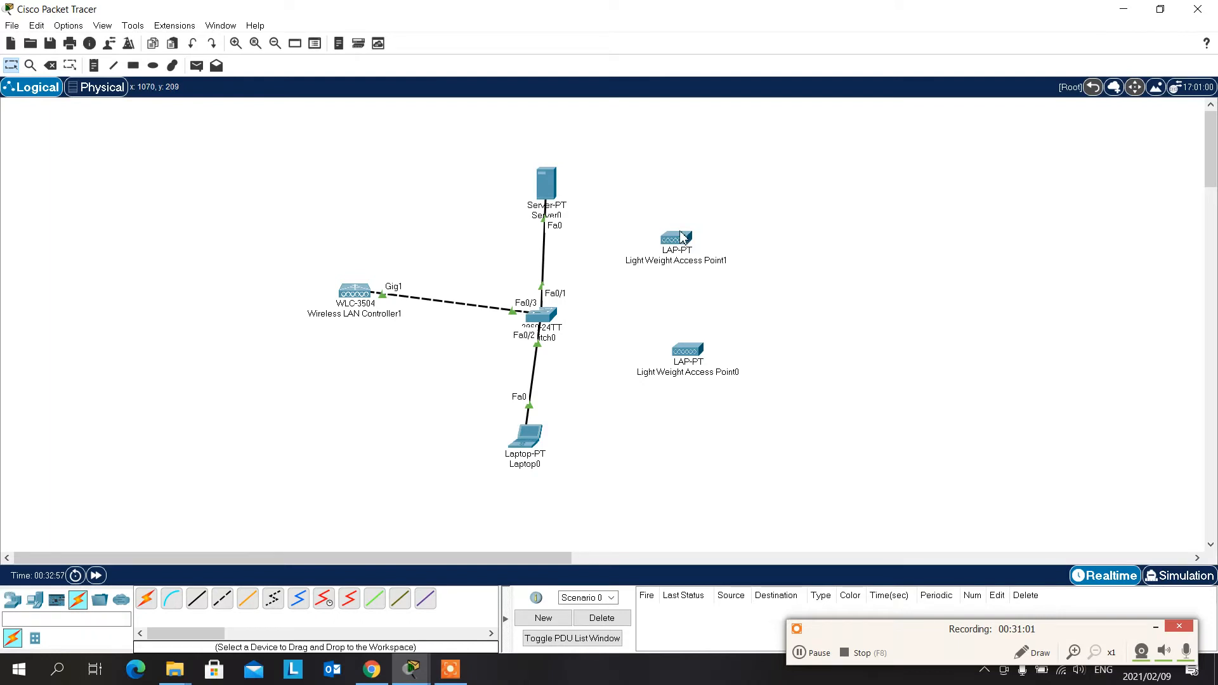
pyautogui.click(146, 598)
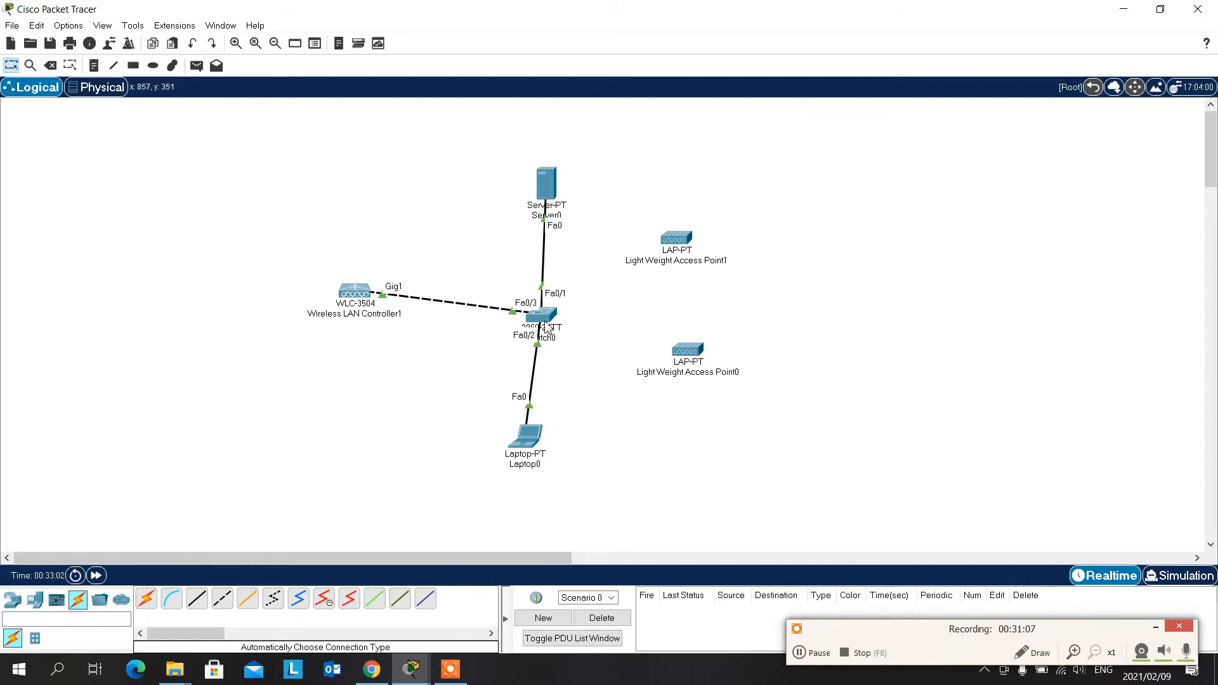
pyautogui.click(146, 598)
pyautogui.click(679, 240)
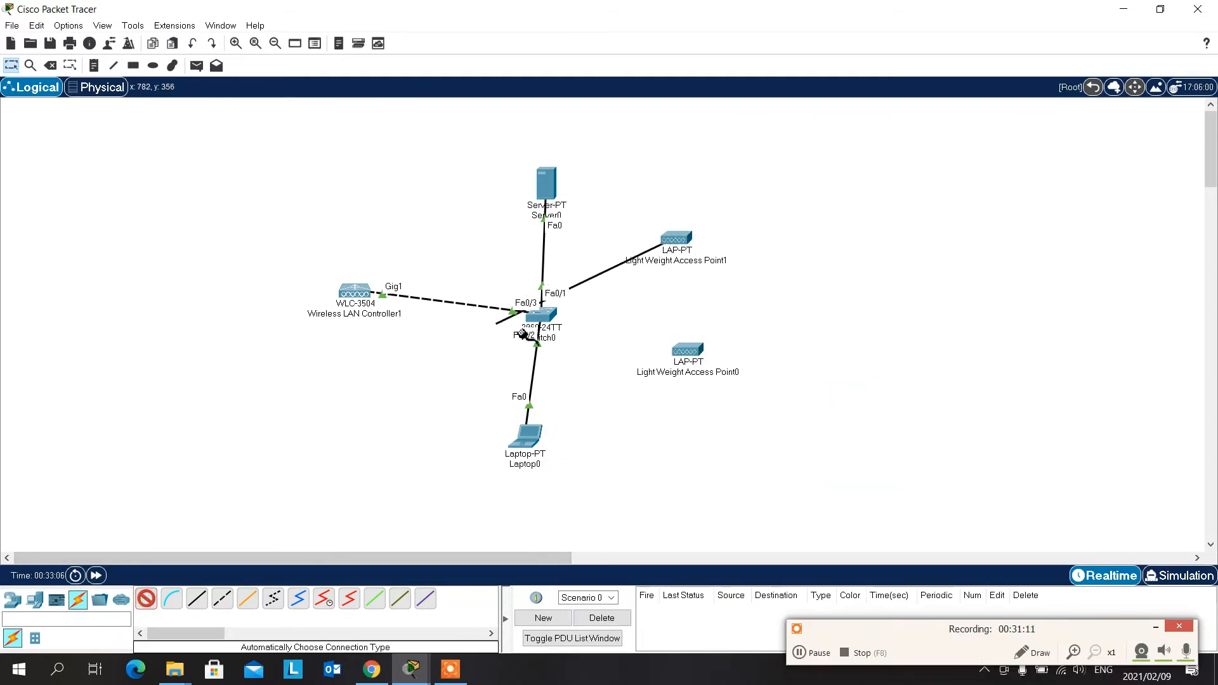
pyautogui.click(539, 316)
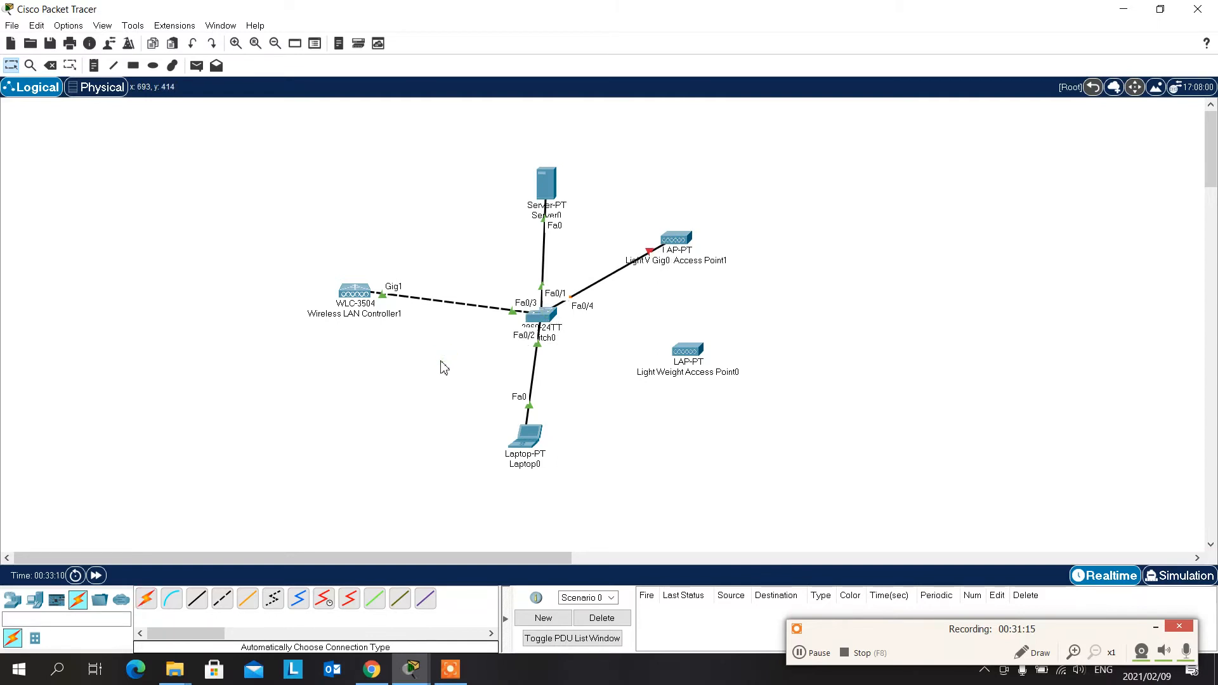
pyautogui.click(146, 598)
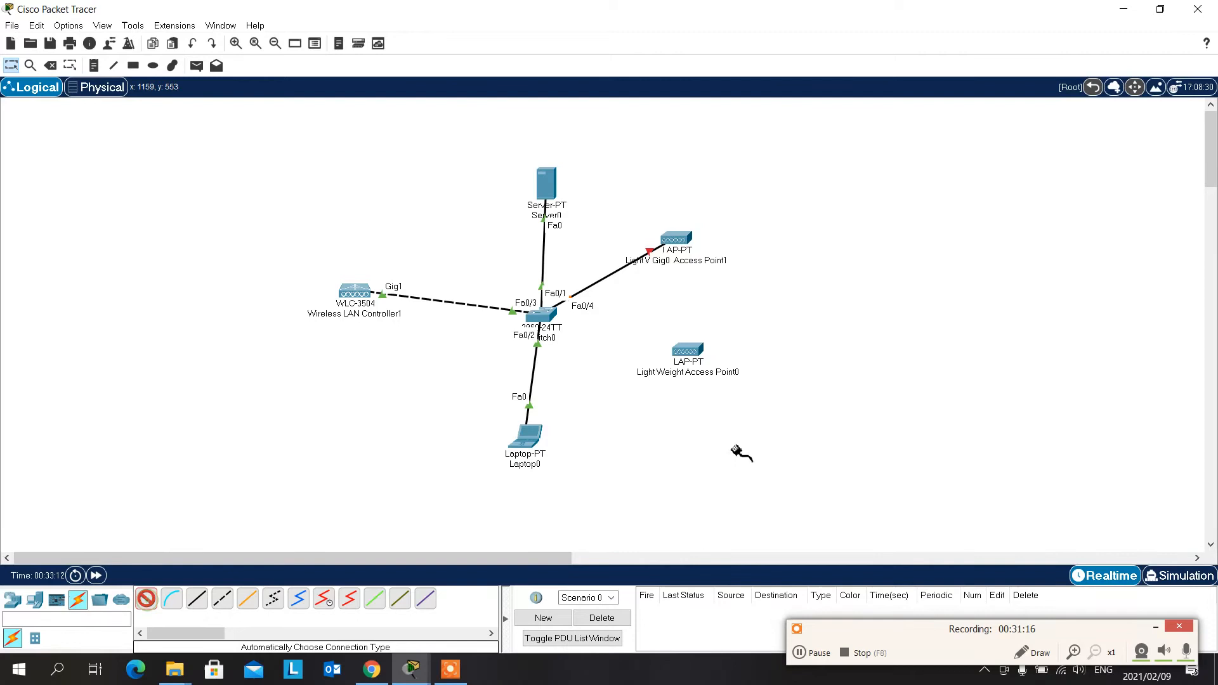
pyautogui.click(689, 361)
pyautogui.click(539, 316)
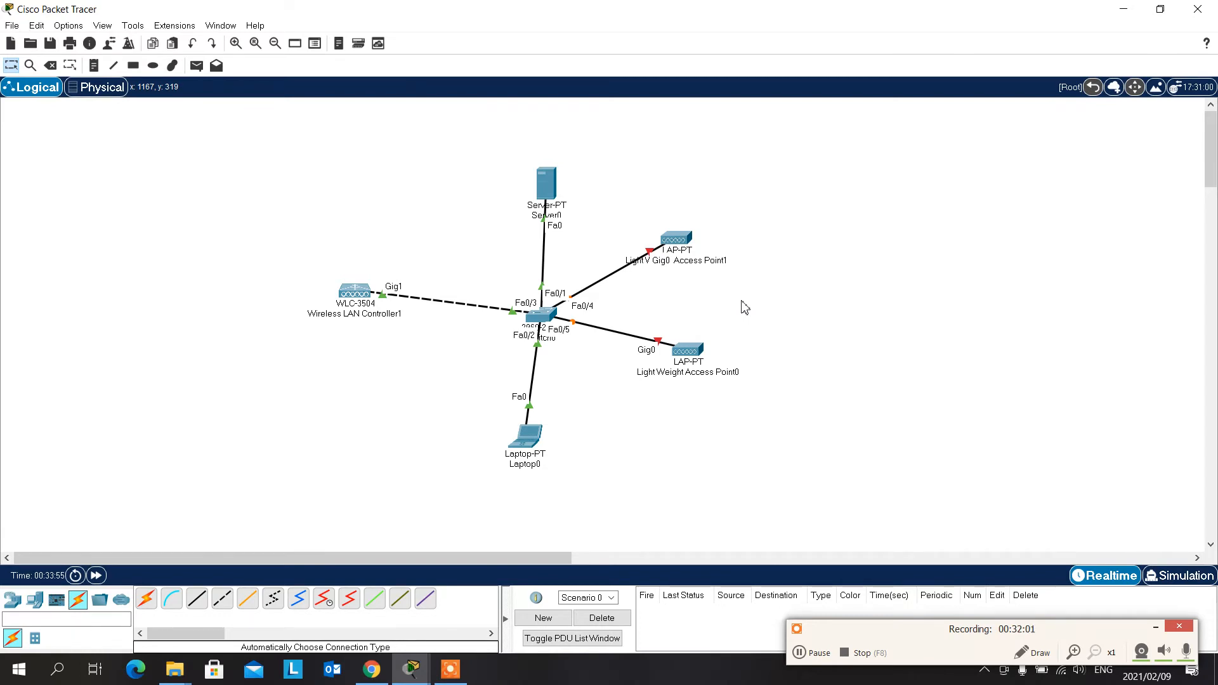
# - Plug the power adapter into the power socket of Light Weight Access Point0 and close its device window
pyautogui.click(688, 350)
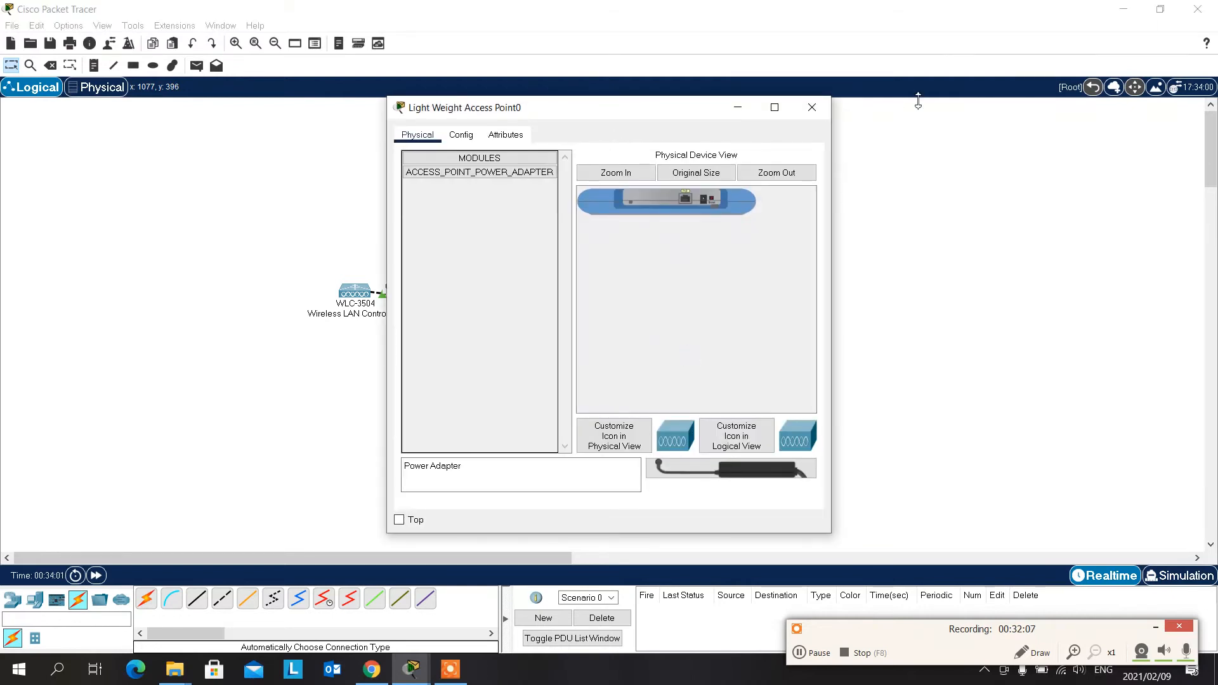
pyautogui.moveTo(603, 114); pyautogui.dragTo(911, 61)
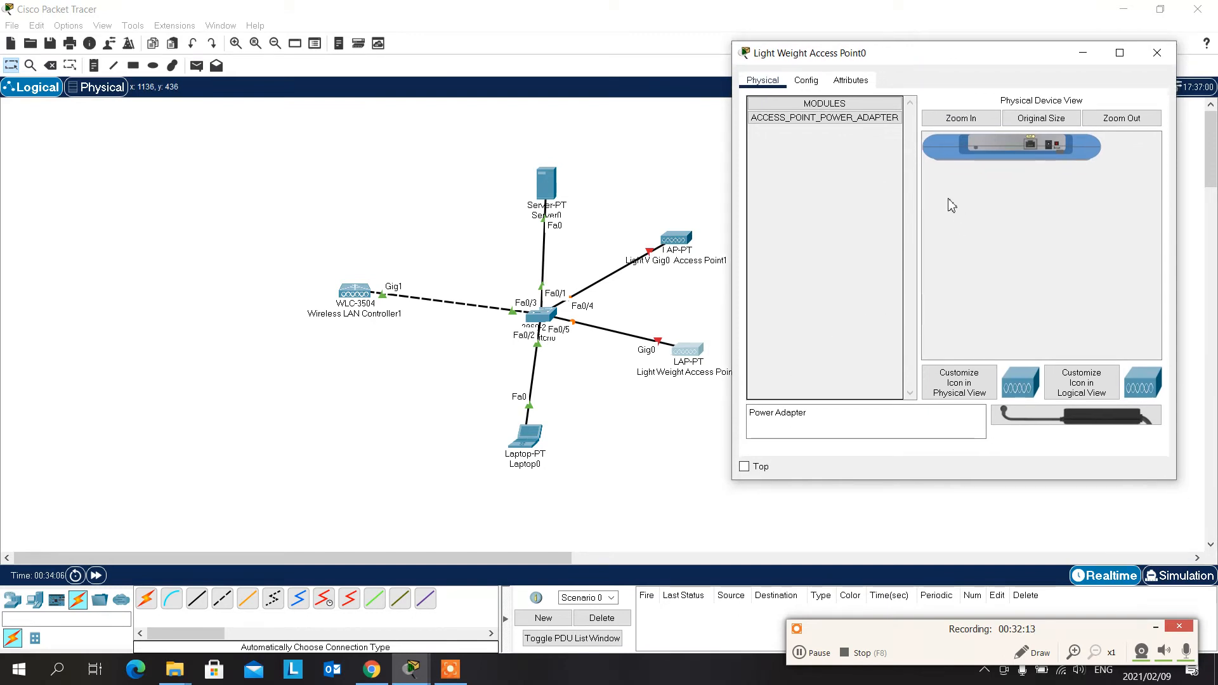
pyautogui.click(952, 119)
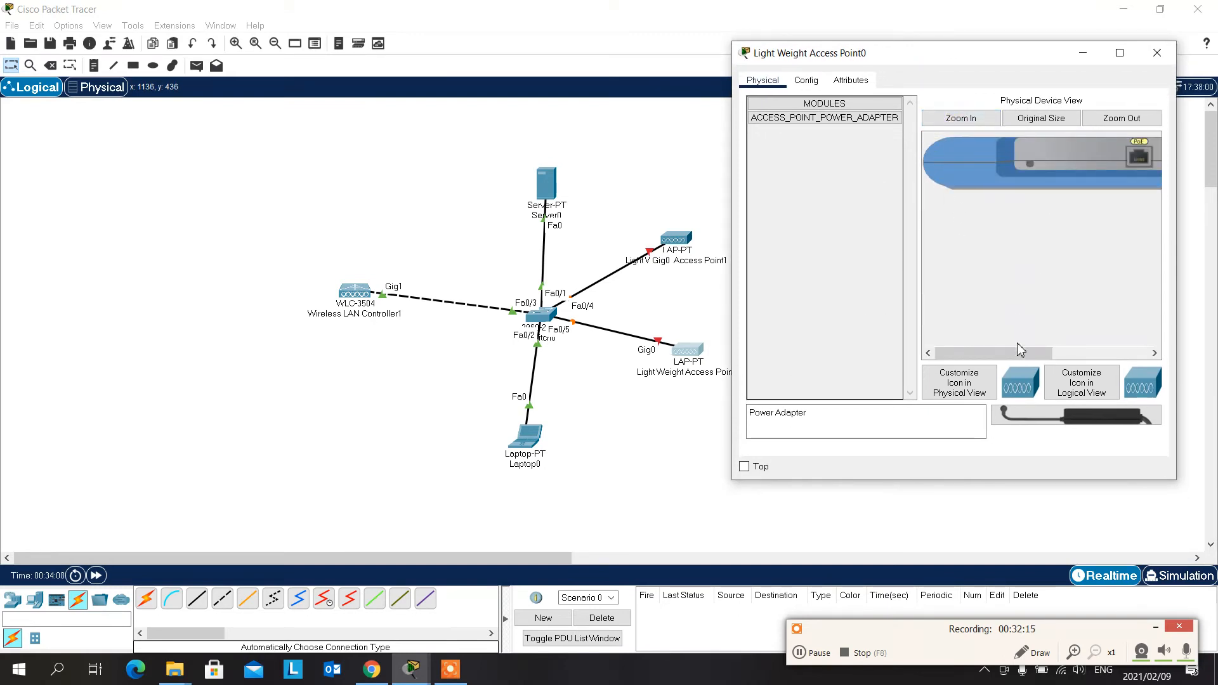
pyautogui.moveTo(1010, 357)
pyautogui.mouseDown()
pyautogui.moveTo(1063, 343)
pyautogui.moveTo(1030, 344)
pyautogui.mouseUp()
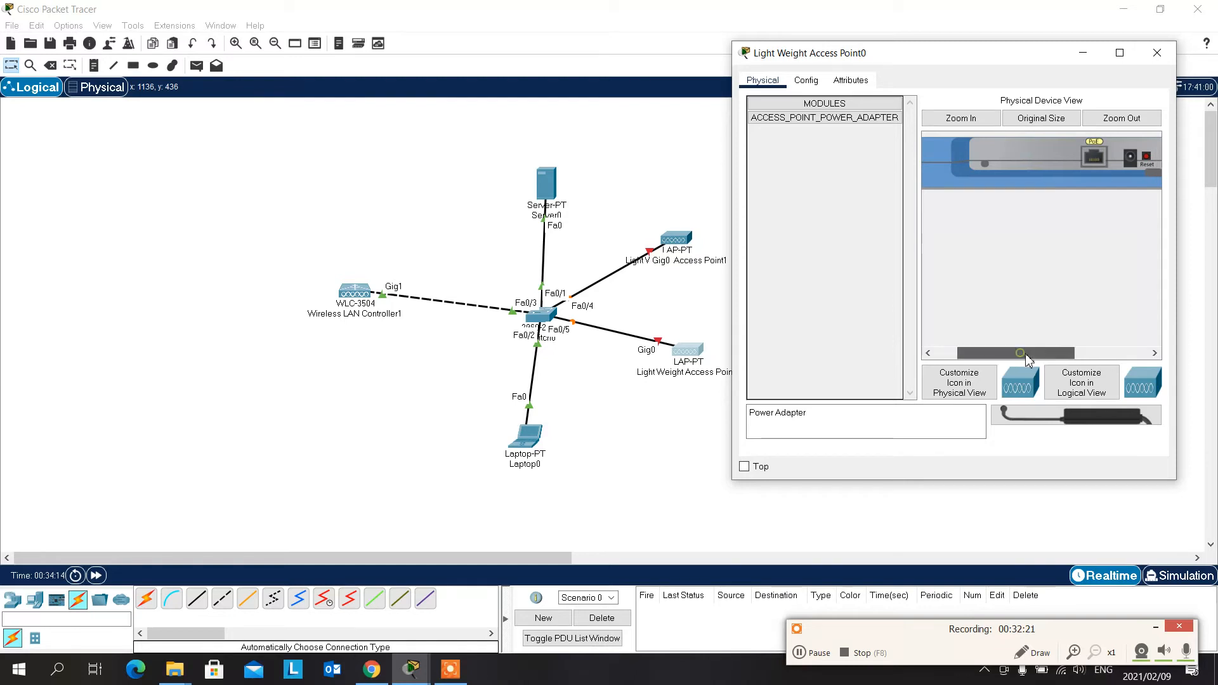
pyautogui.moveTo(1025, 353); pyautogui.dragTo(1061, 355)
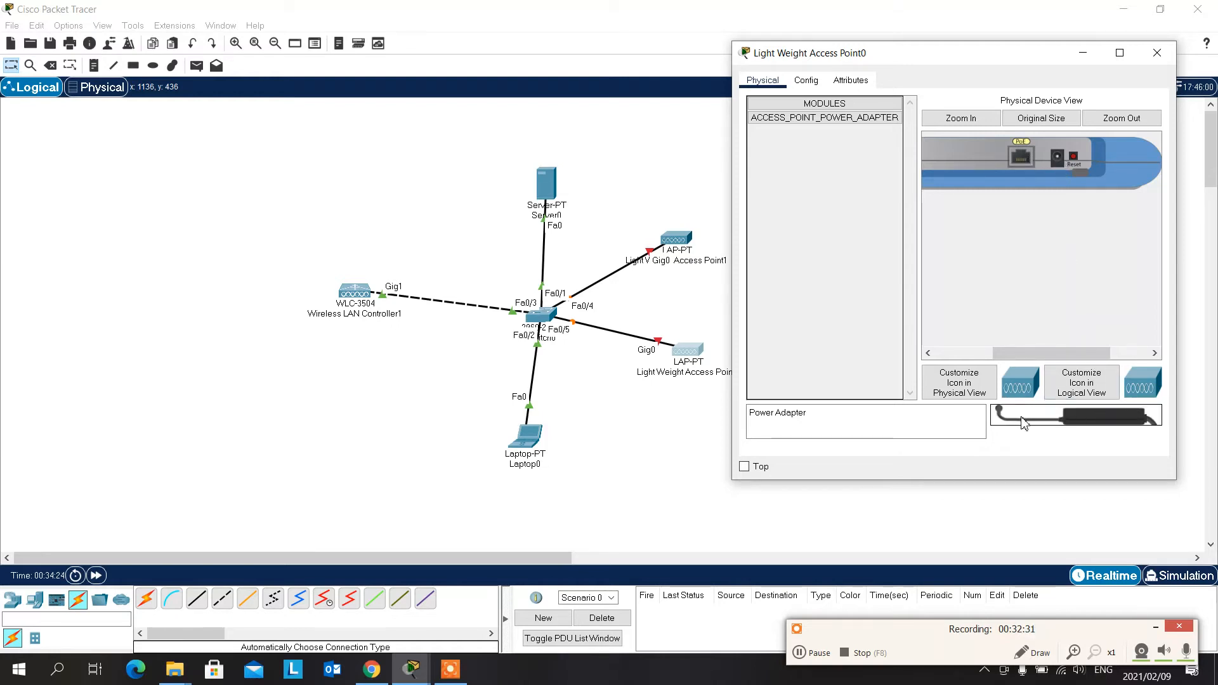
pyautogui.moveTo(1095, 422); pyautogui.dragTo(1058, 164)
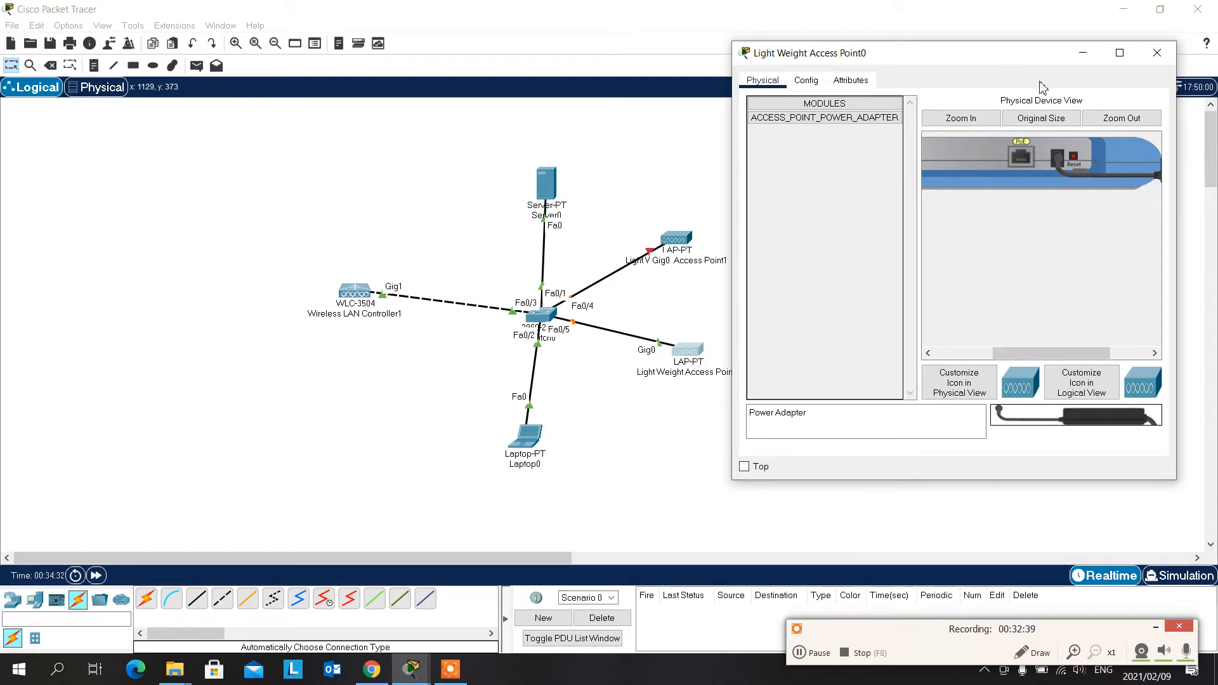
pyautogui.click(1154, 54)
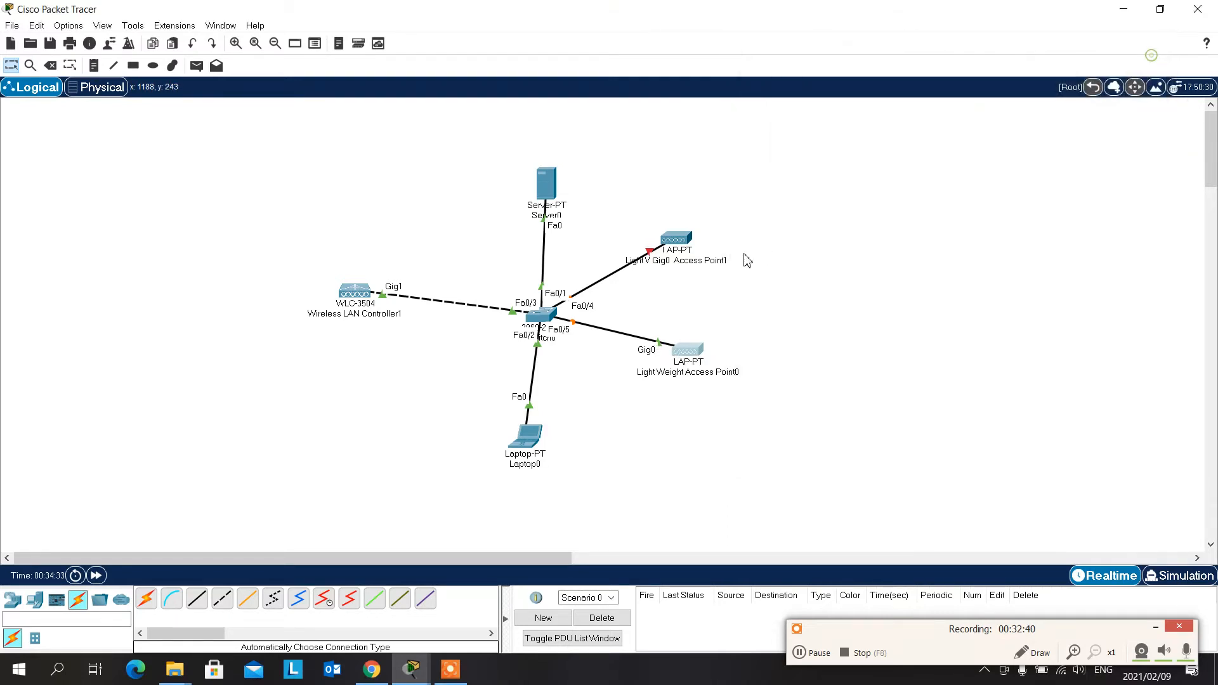
# - Plug the power adapter into the power socket of Light Weight Access Point1 and close its device window
pyautogui.click(676, 239)
pyautogui.moveTo(648, 114); pyautogui.dragTo(998, 74)
pyautogui.click(973, 136)
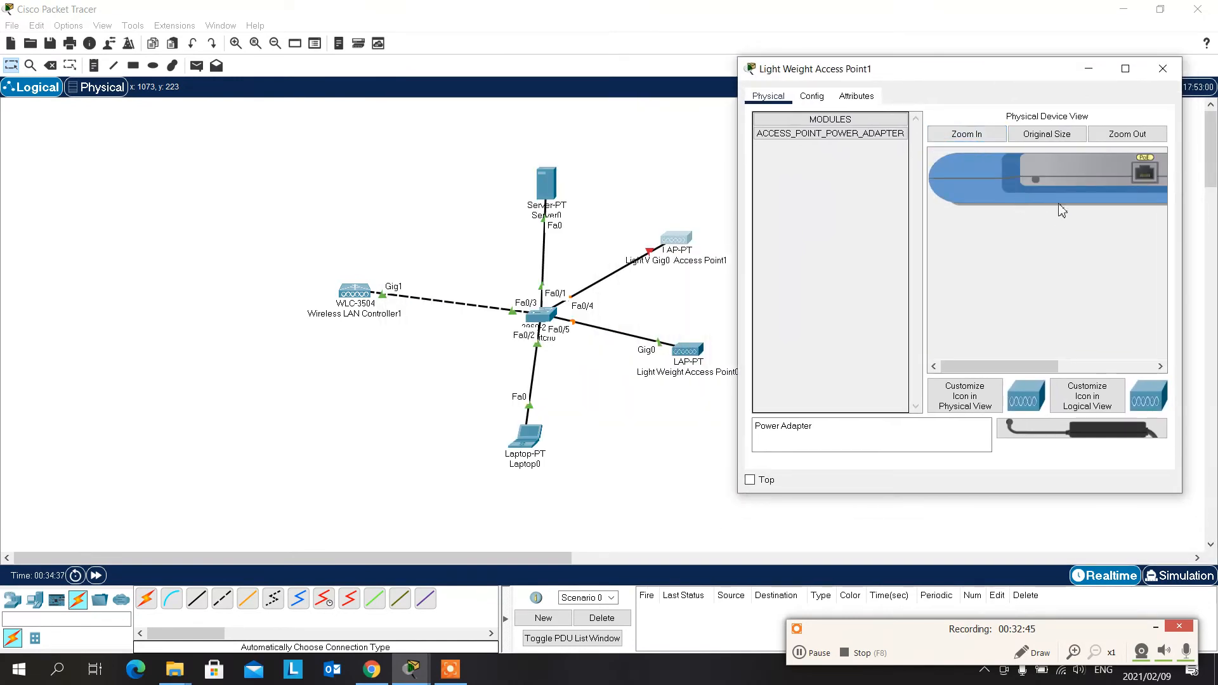
pyautogui.moveTo(1000, 367); pyautogui.dragTo(1067, 367)
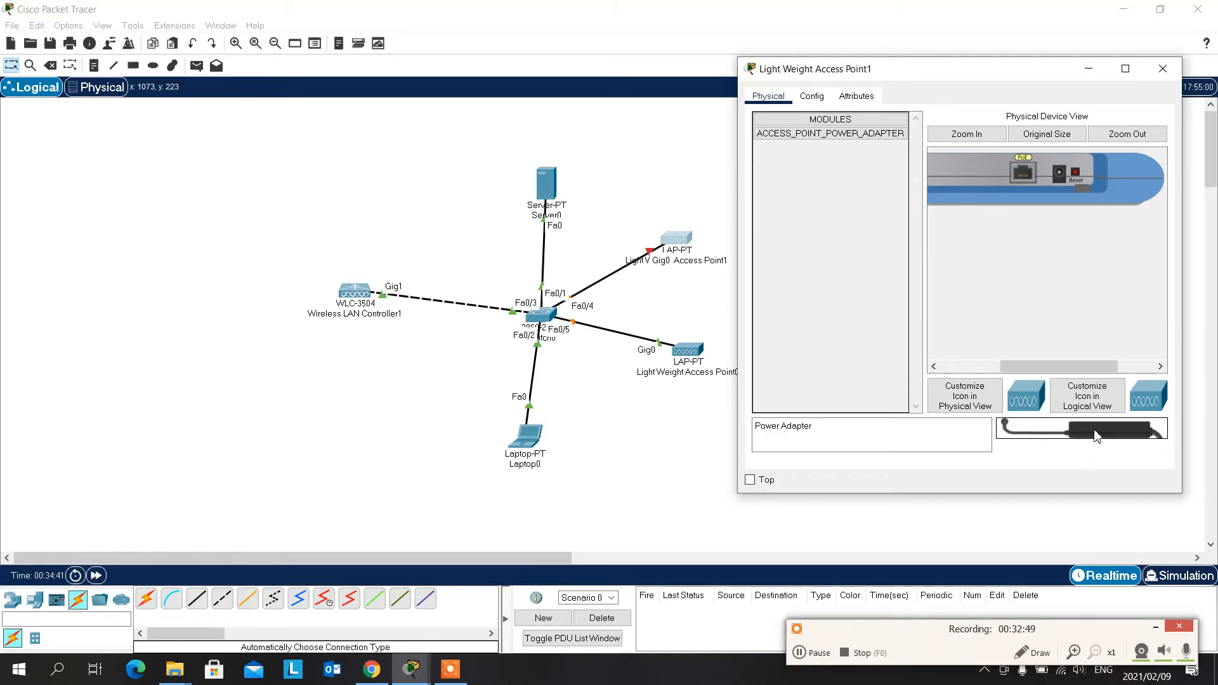
pyautogui.moveTo(1096, 435); pyautogui.dragTo(1060, 184)
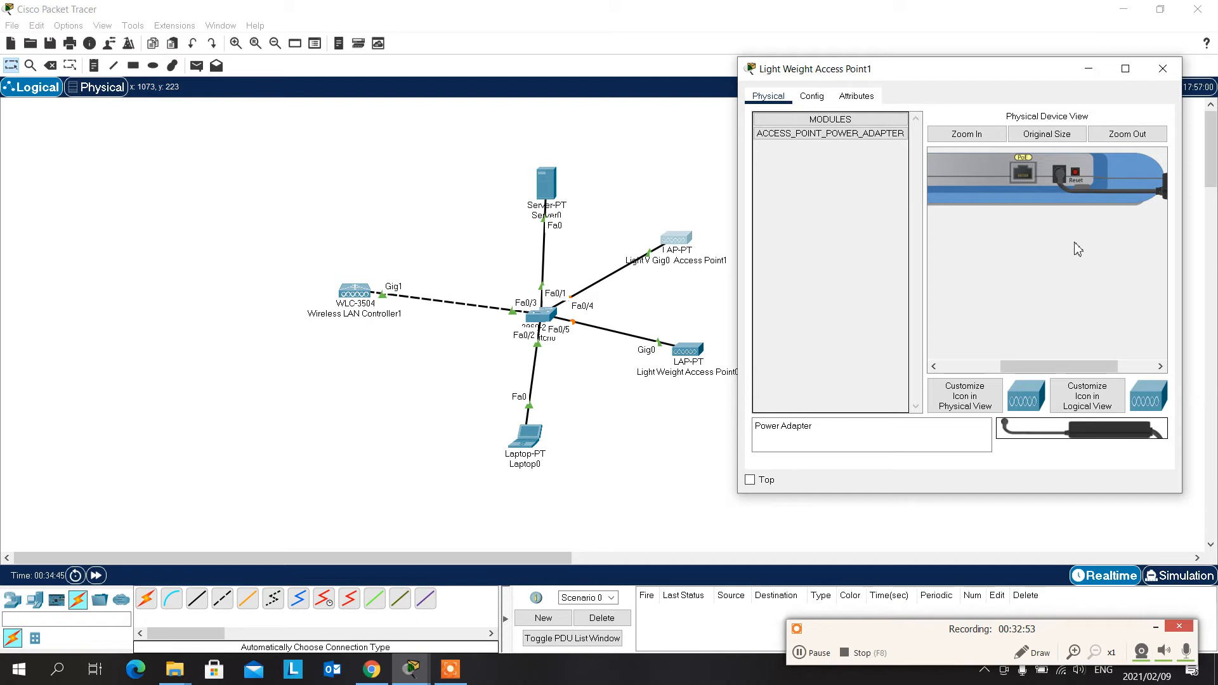
pyautogui.click(1164, 68)
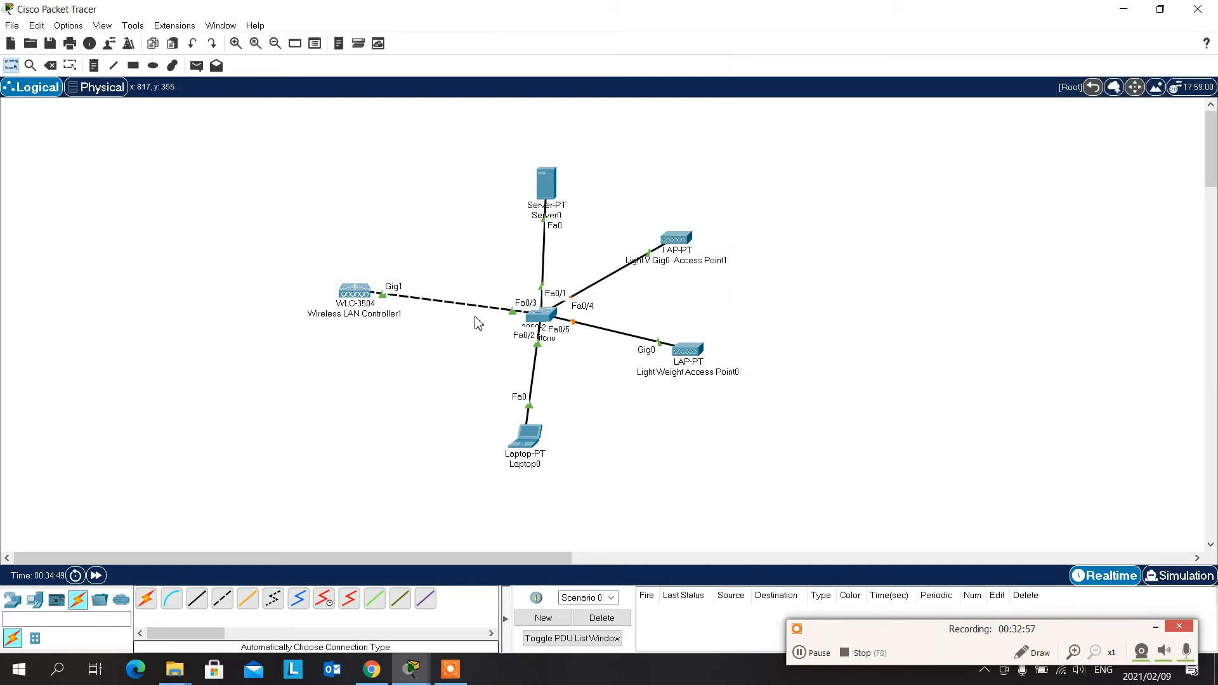
# - Open the configuration of Light Weight Access Point1 and check its GigabitEthernet0 and Dot11Radio0 interfaces
pyautogui.click(676, 240)
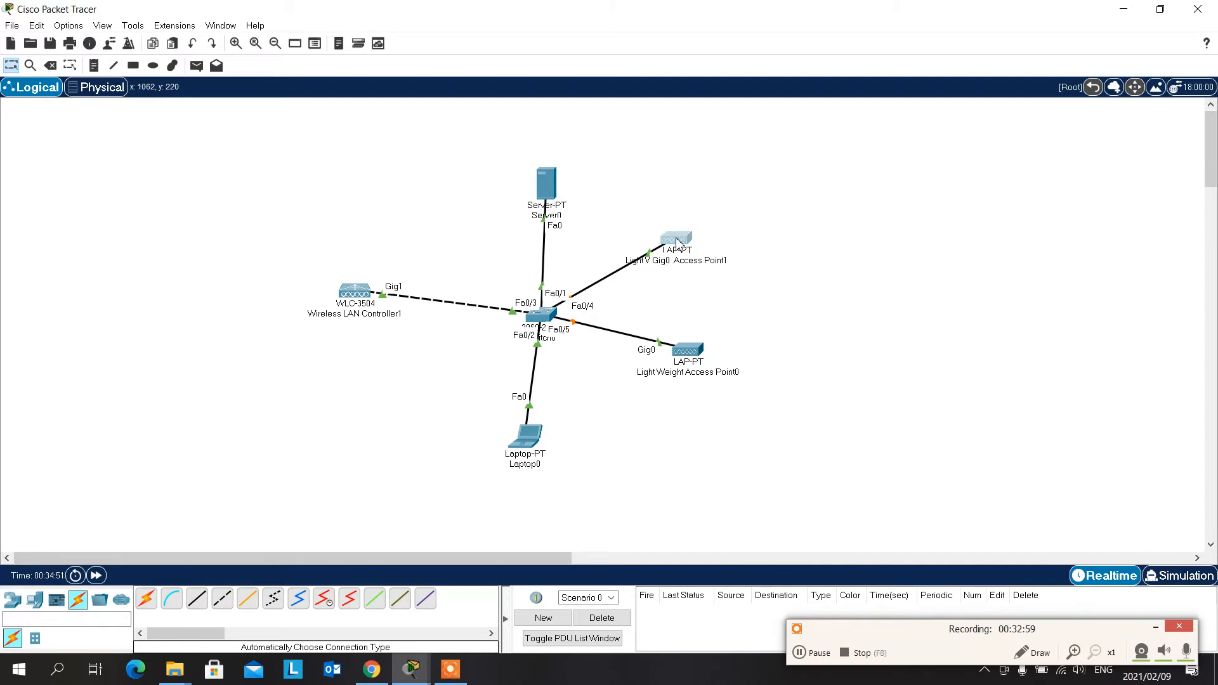
pyautogui.moveTo(610, 114); pyautogui.dragTo(964, 87)
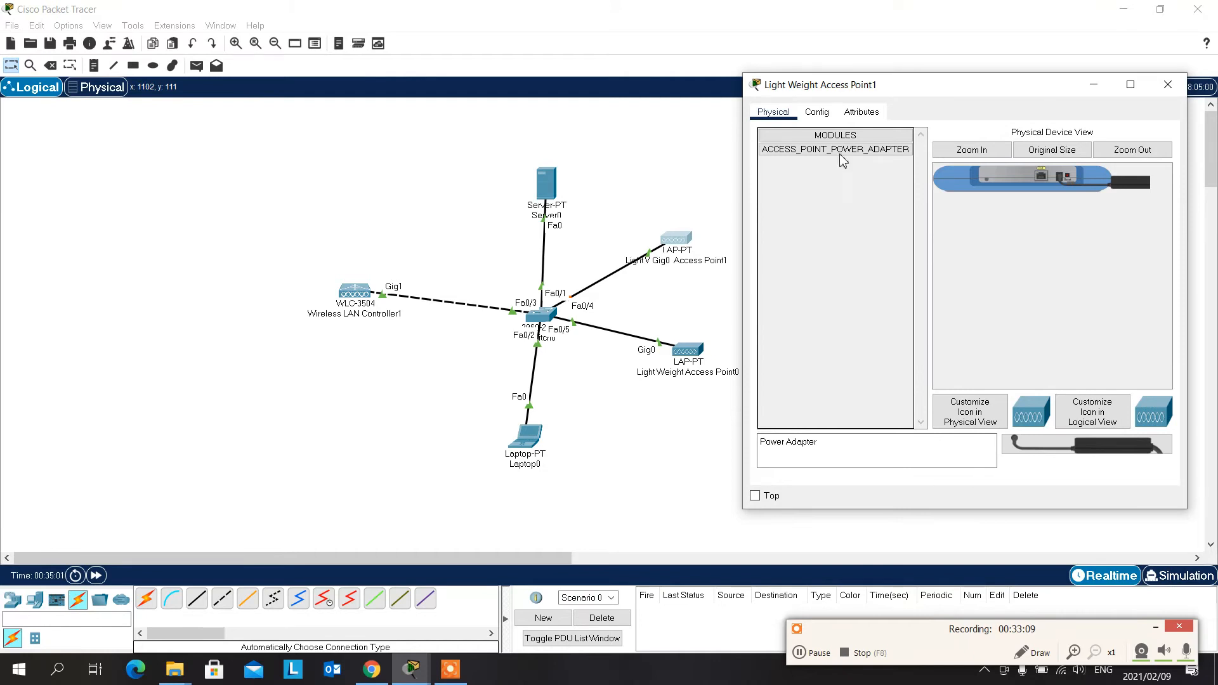
pyautogui.click(827, 115)
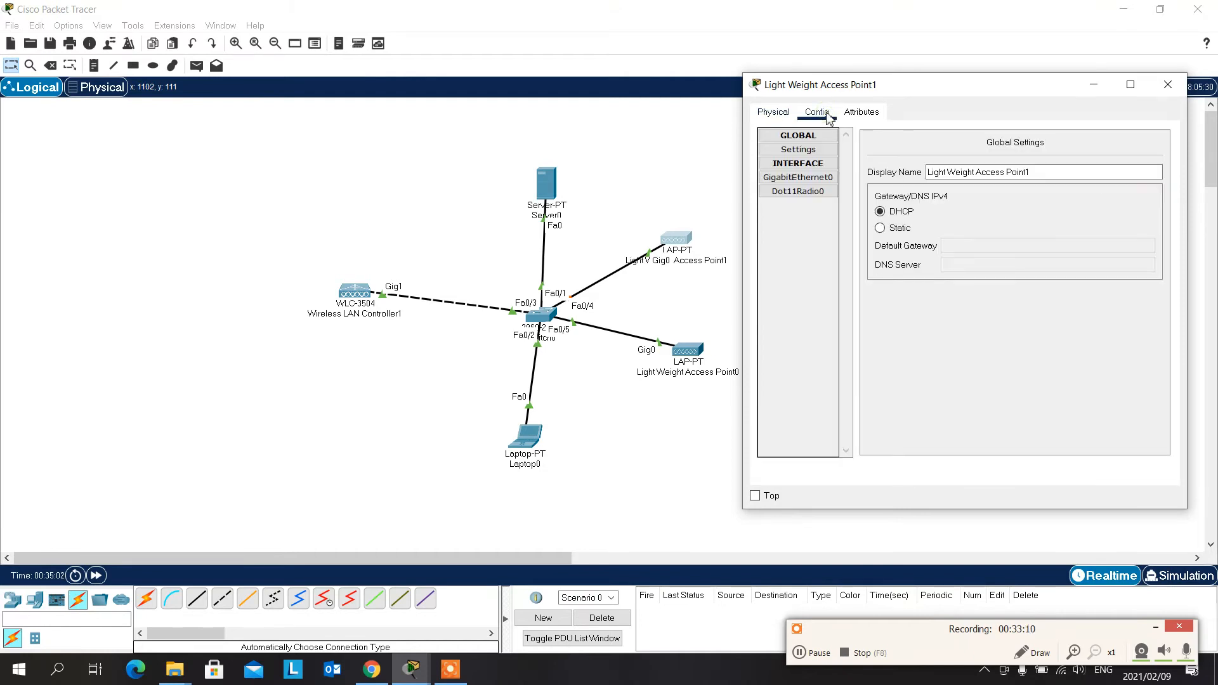
pyautogui.click(818, 179)
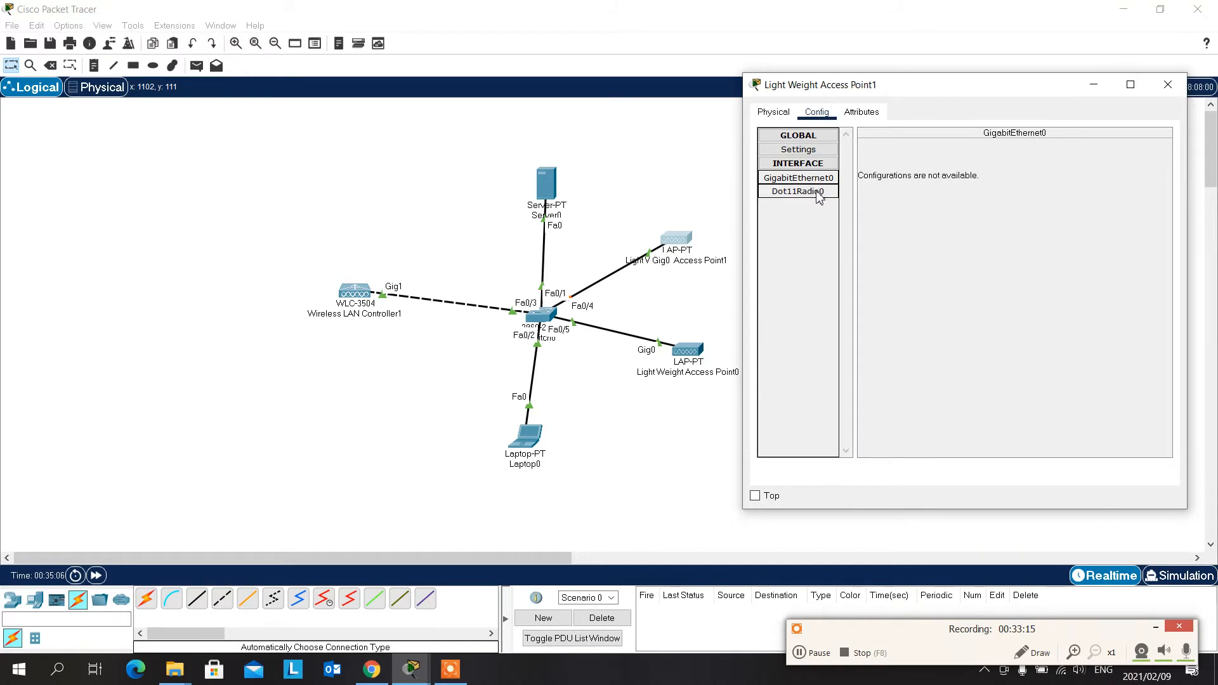
pyautogui.click(818, 191)
# - Set the Gateway/DNS IPv4 mode of Light Weight Access Point1 to Static in its global settings
pyautogui.click(821, 152)
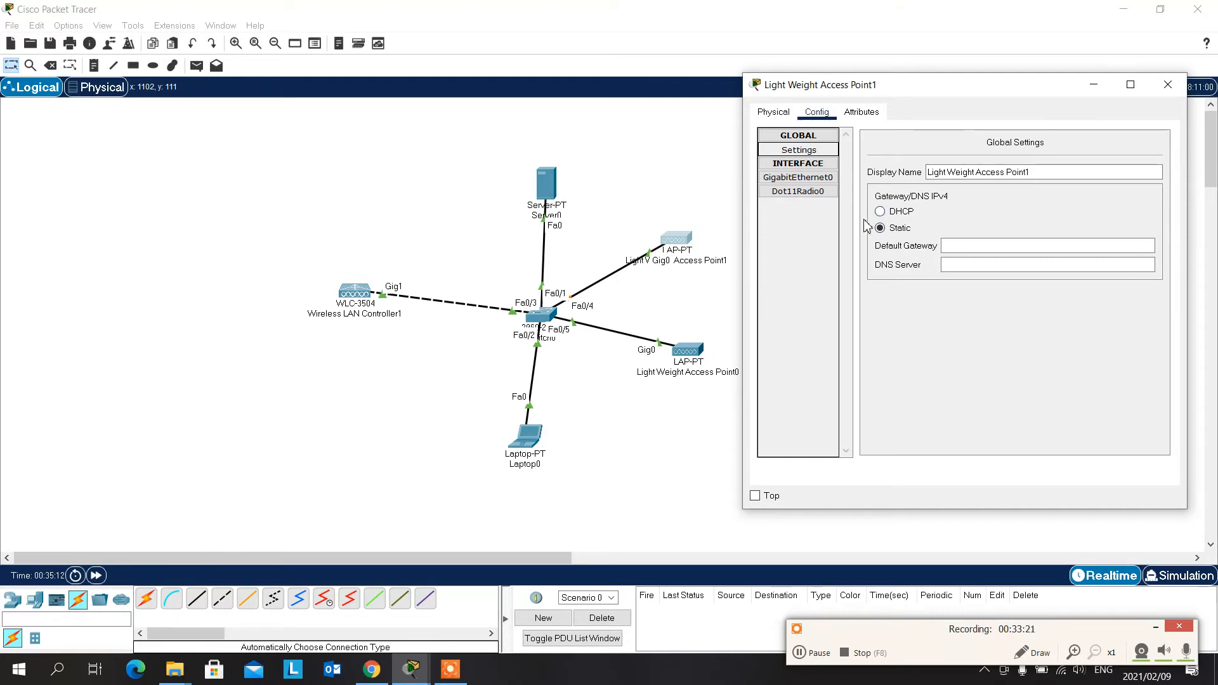
pyautogui.click(826, 179)
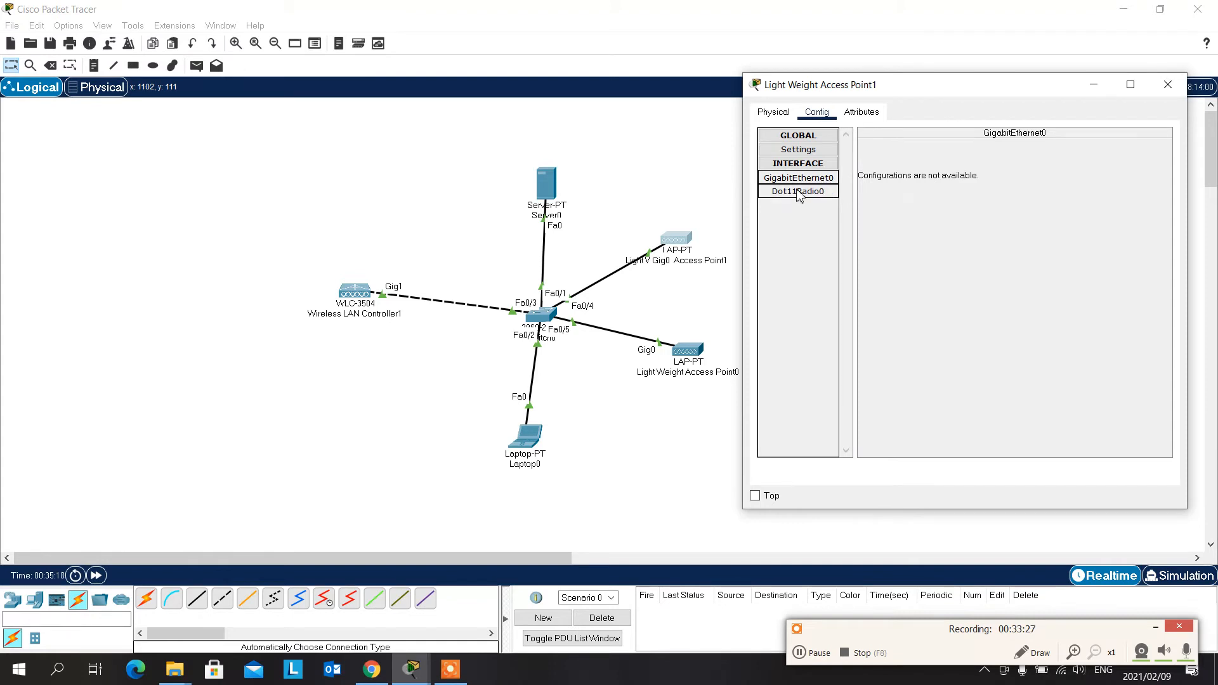
pyautogui.click(799, 152)
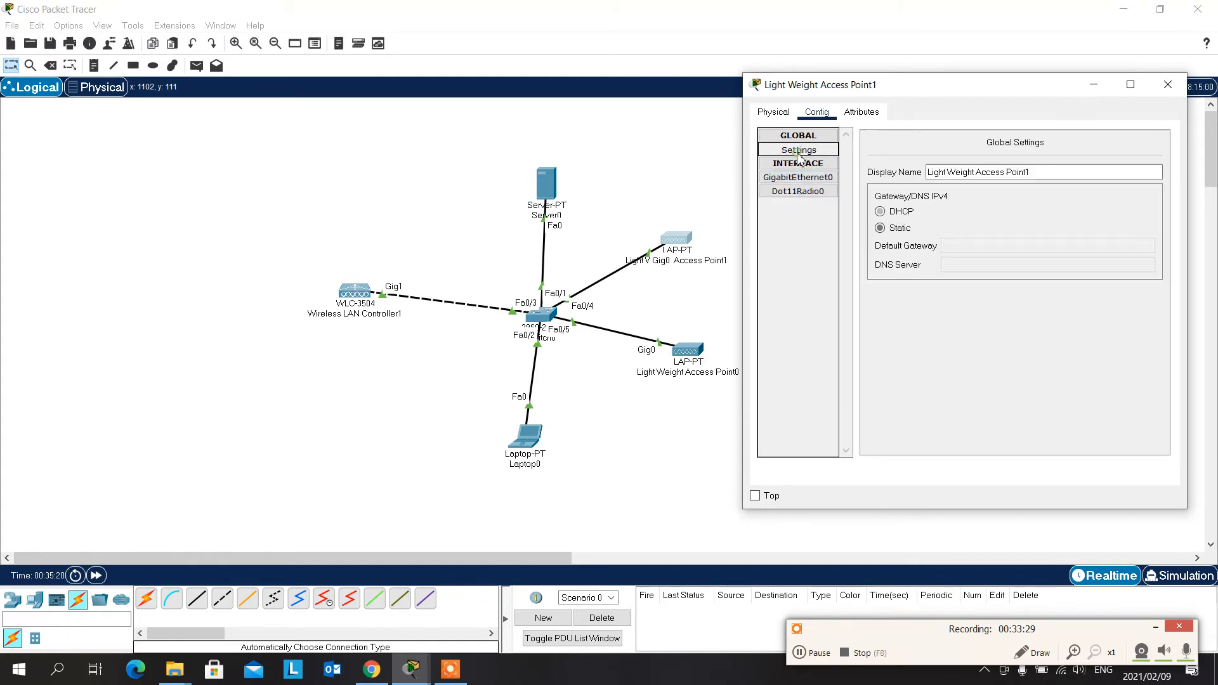
pyautogui.click(893, 227)
pyautogui.click(889, 212)
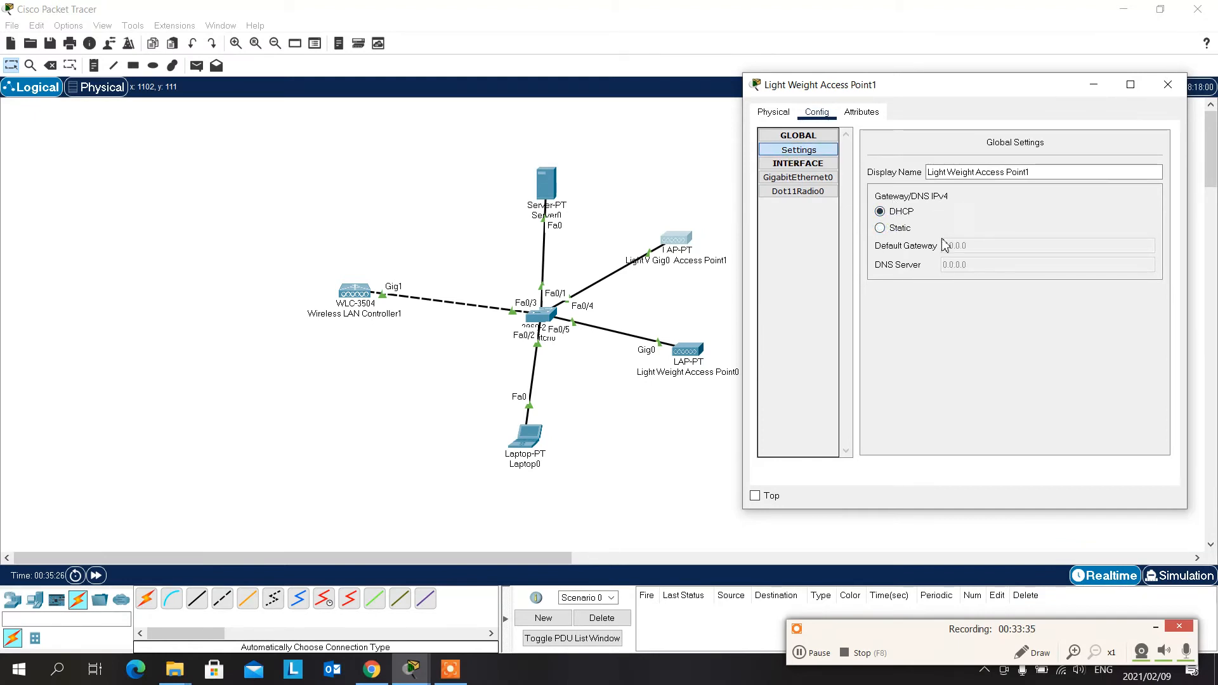
pyautogui.click(897, 232)
# - Examine the physical view, GigabitEthernet0 interface and global settings of Light Weight Access Point1, and close its window
pyautogui.click(799, 177)
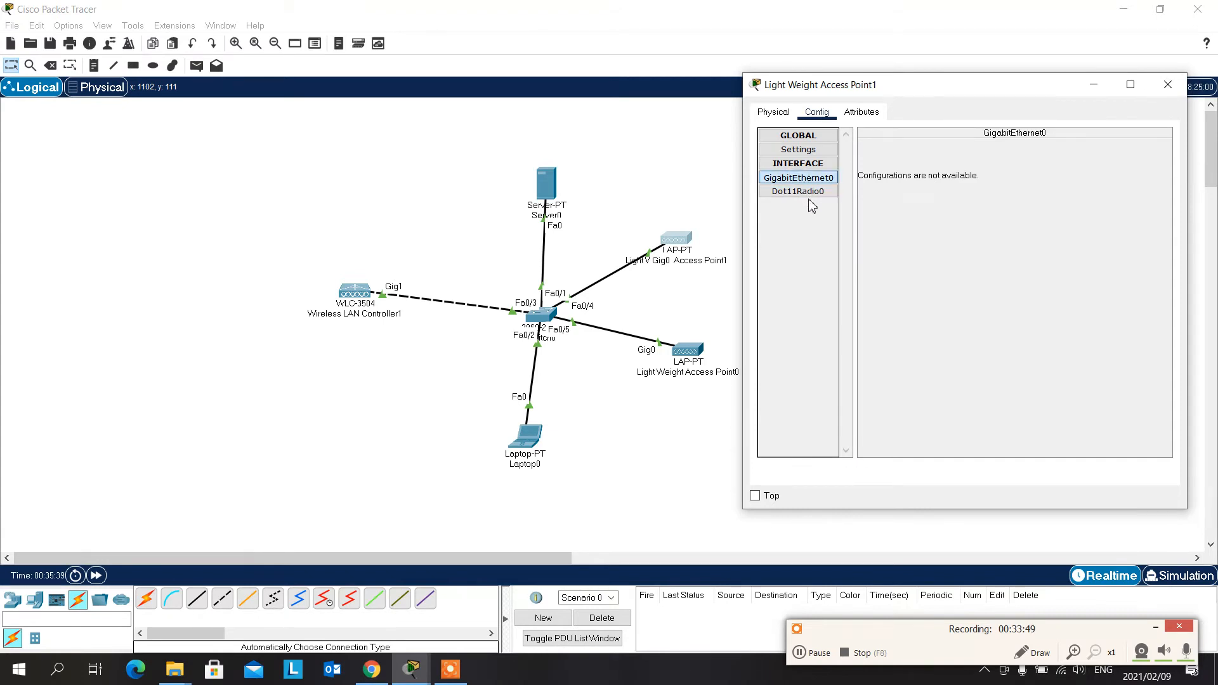
pyautogui.click(762, 111)
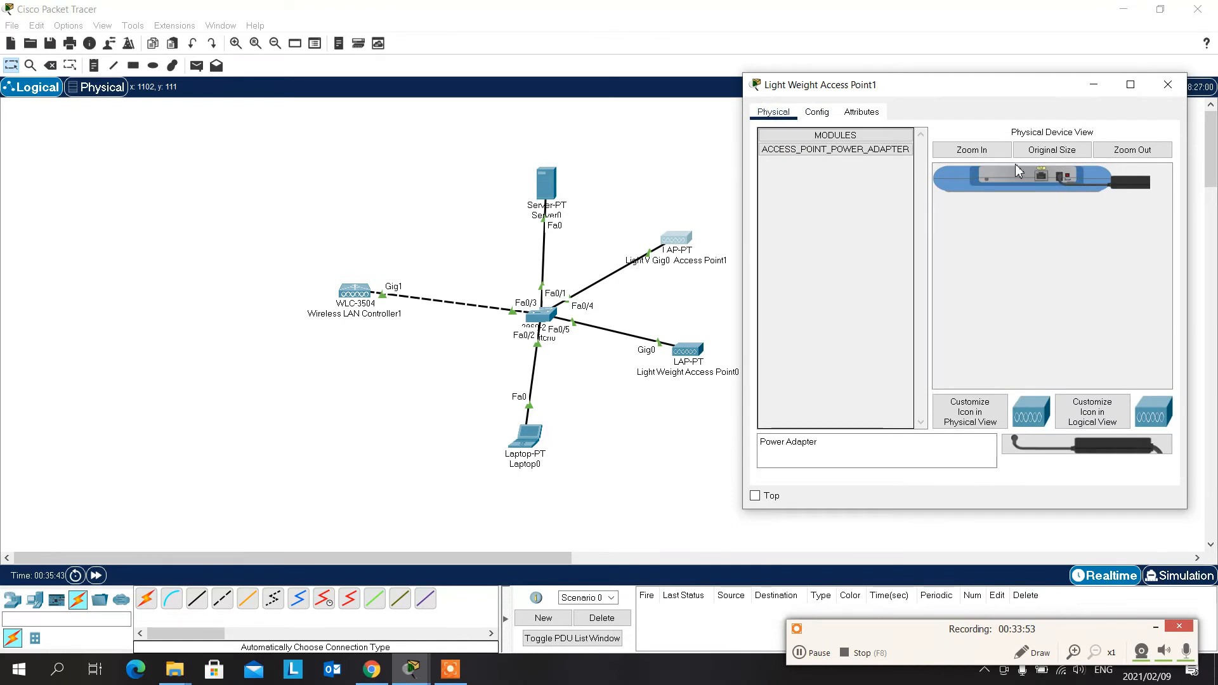
pyautogui.click(817, 112)
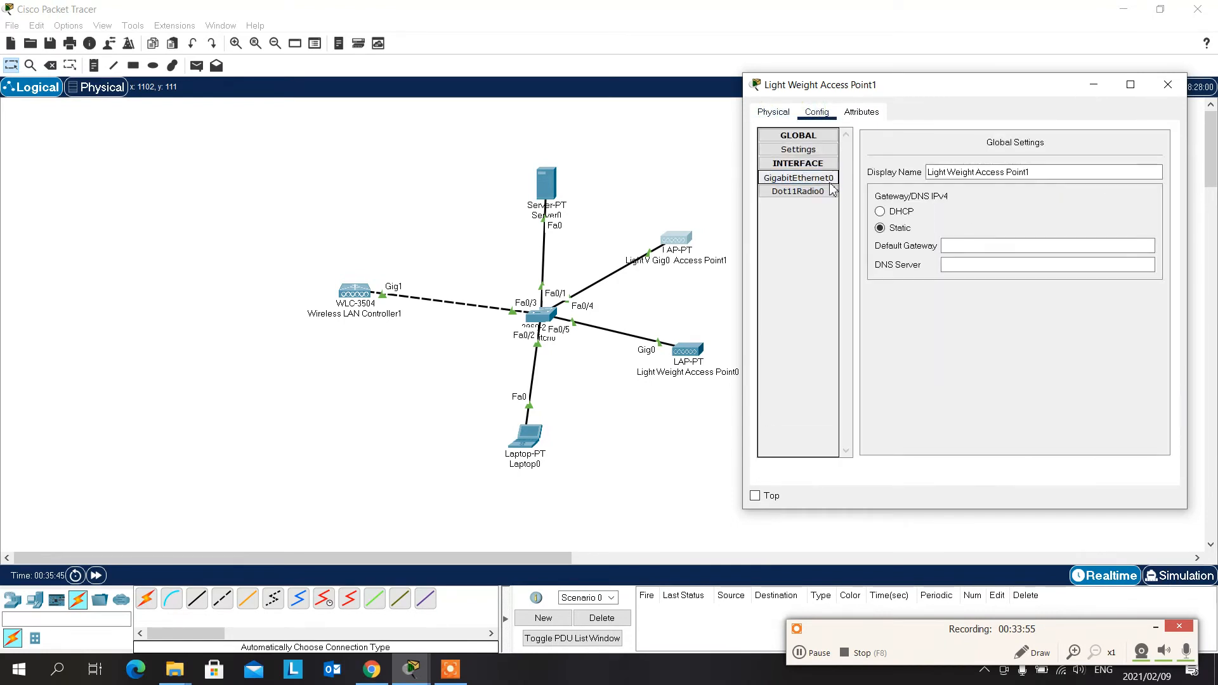
pyautogui.click(816, 182)
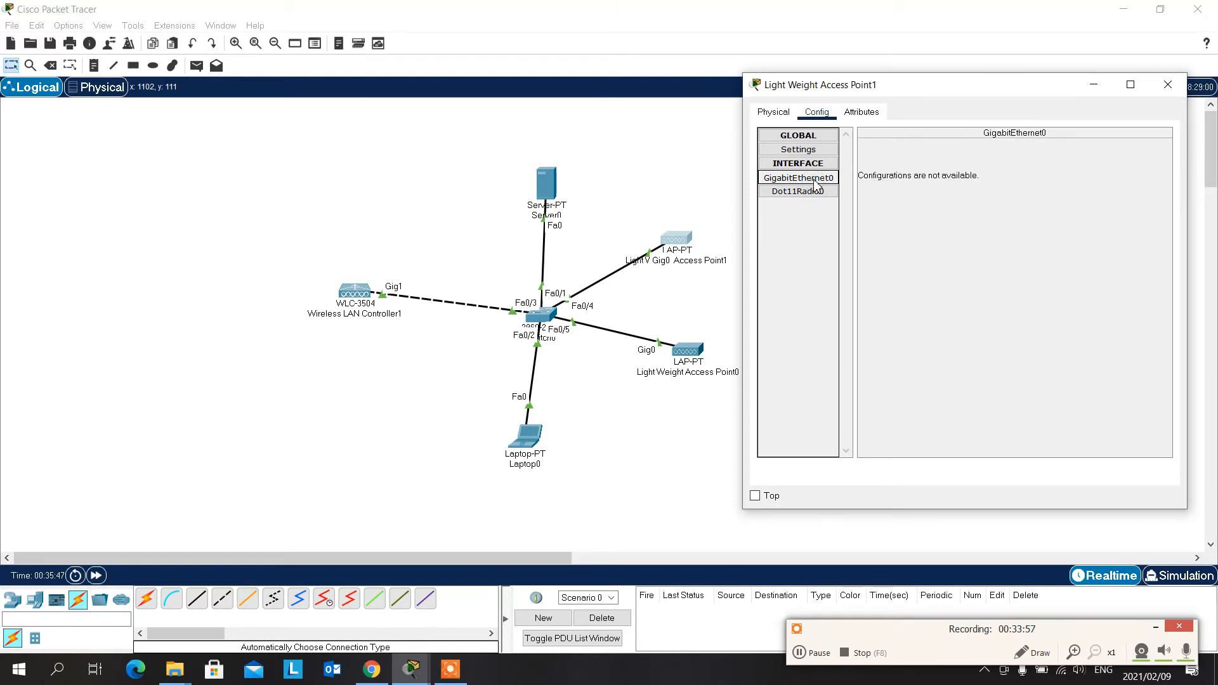
pyautogui.click(815, 165)
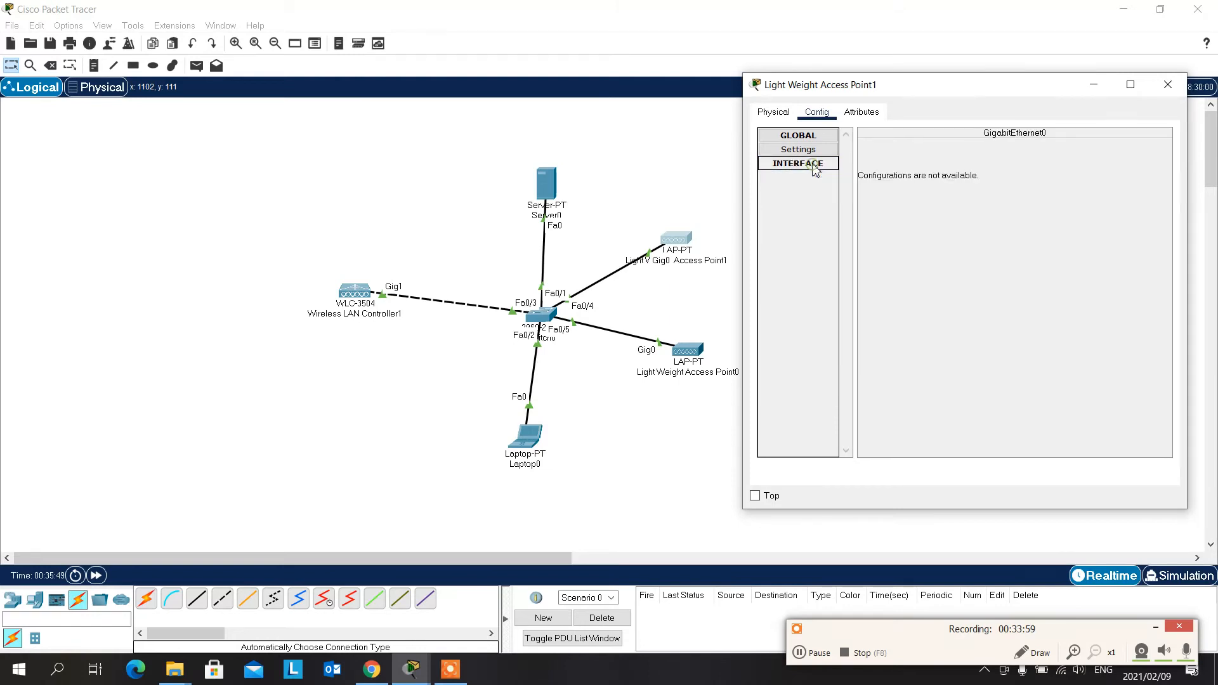
pyautogui.click(815, 165)
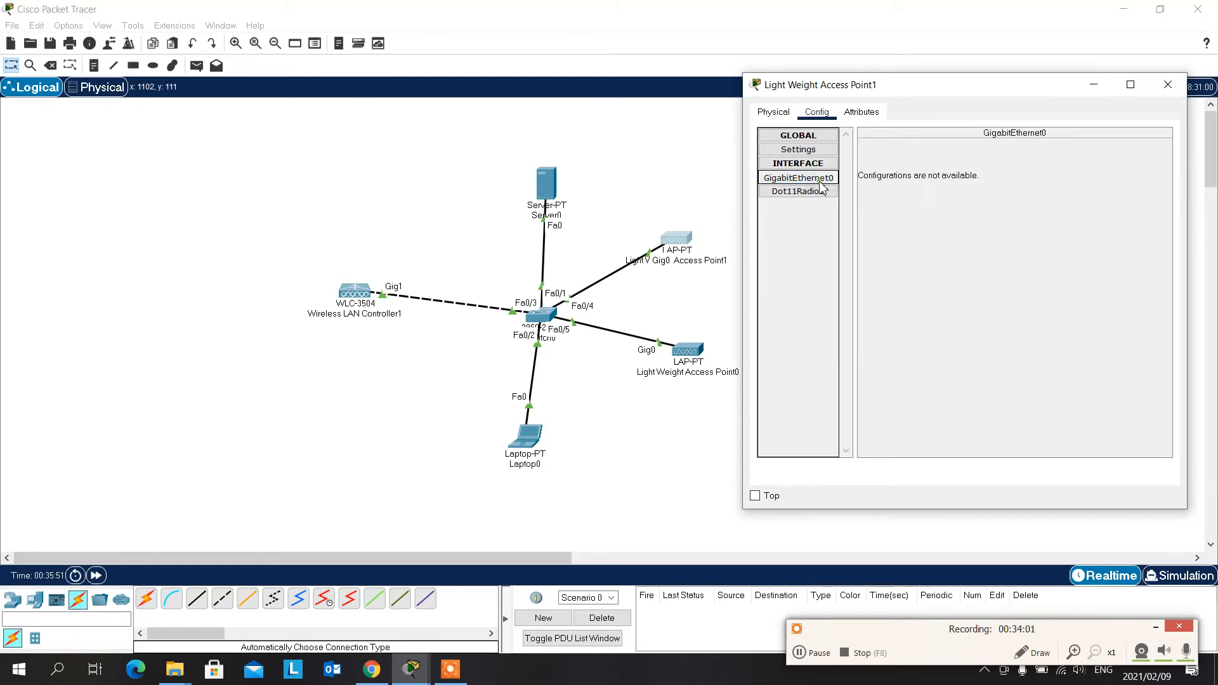
pyautogui.click(1130, 84)
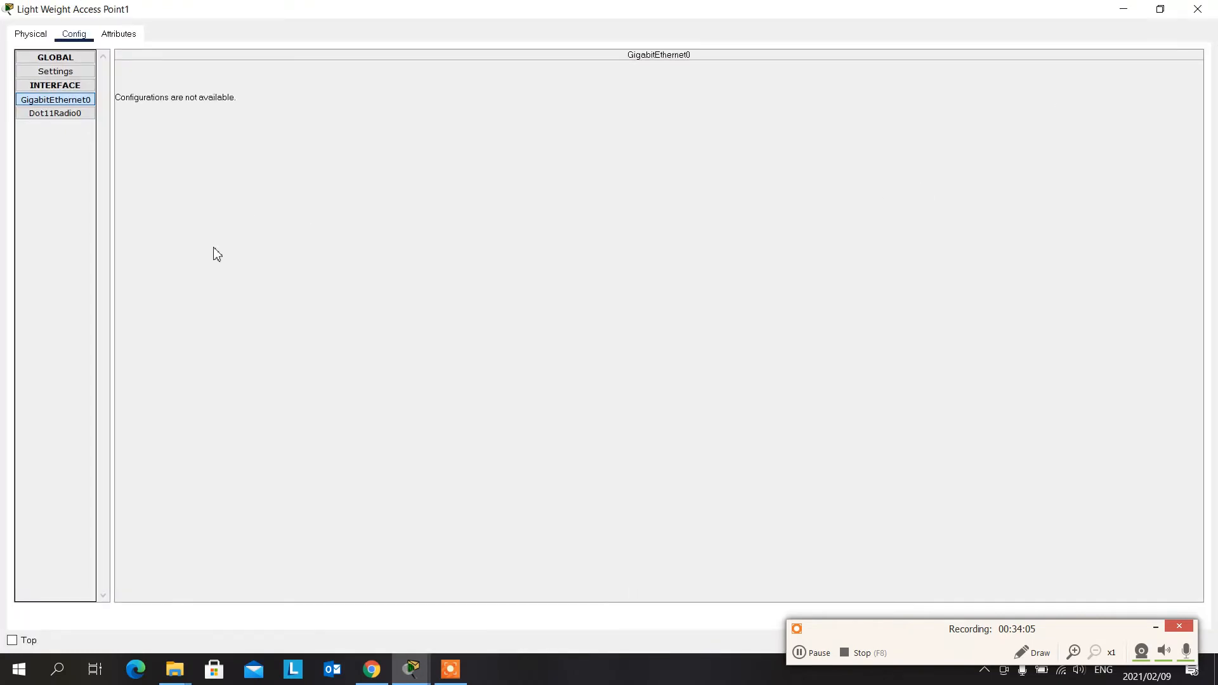
pyautogui.click(66, 75)
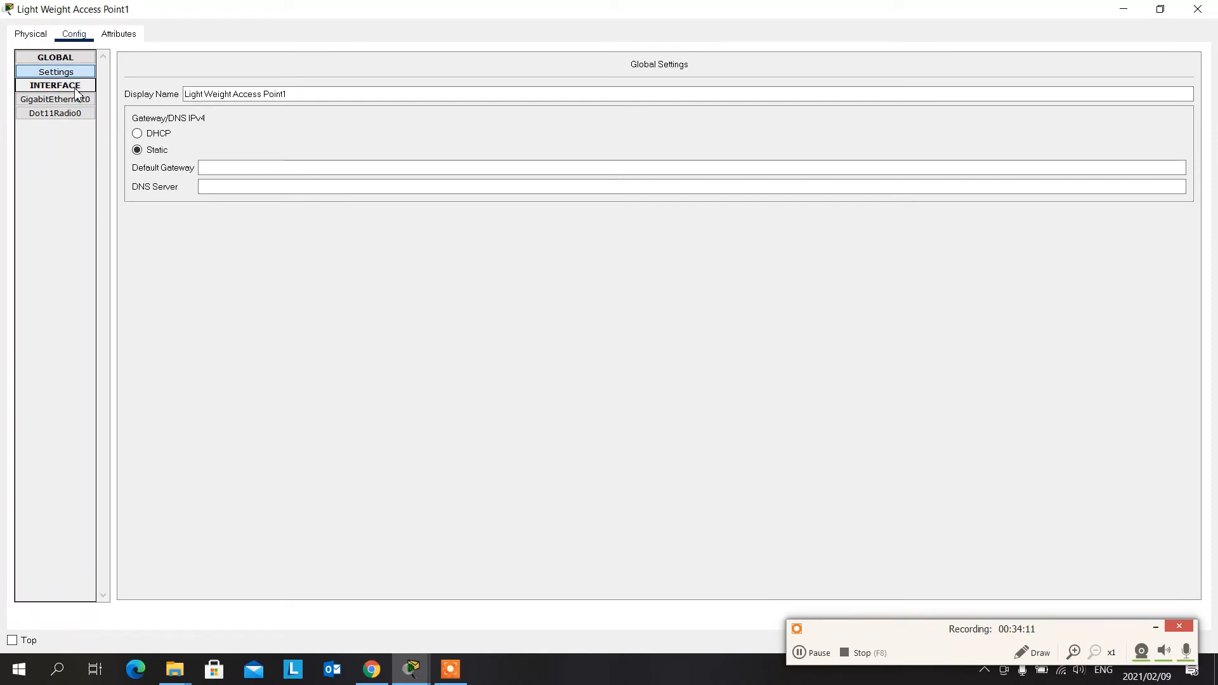
pyautogui.click(61, 101)
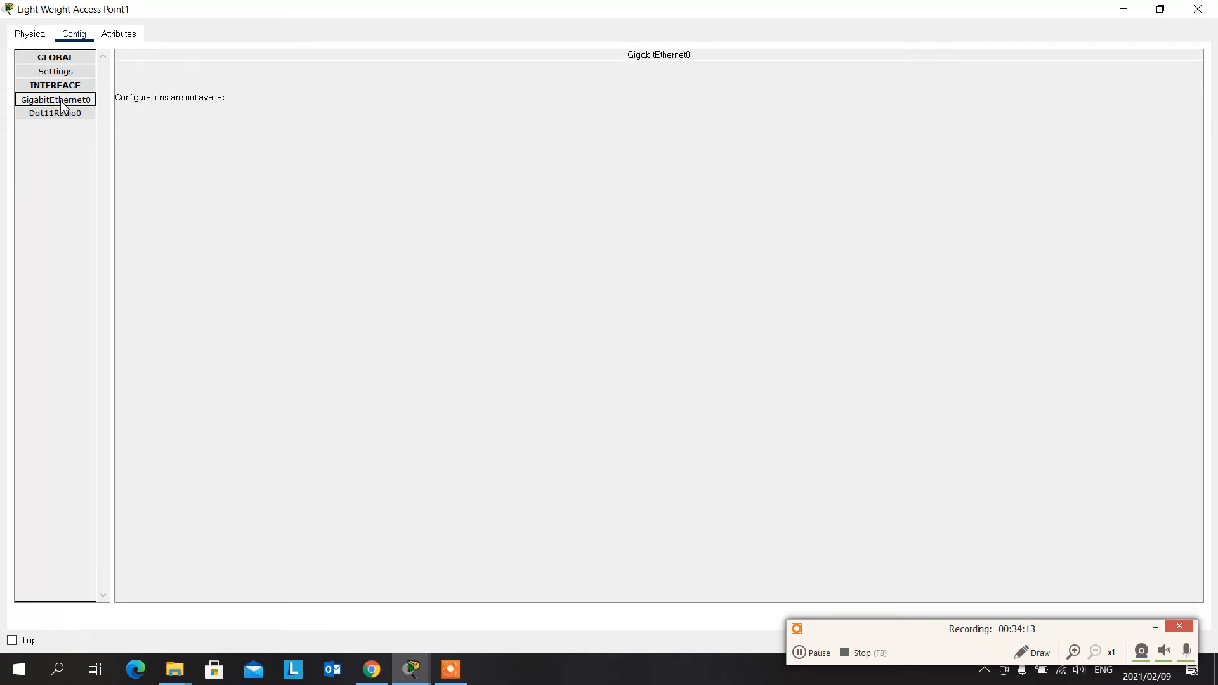
pyautogui.click(1198, 9)
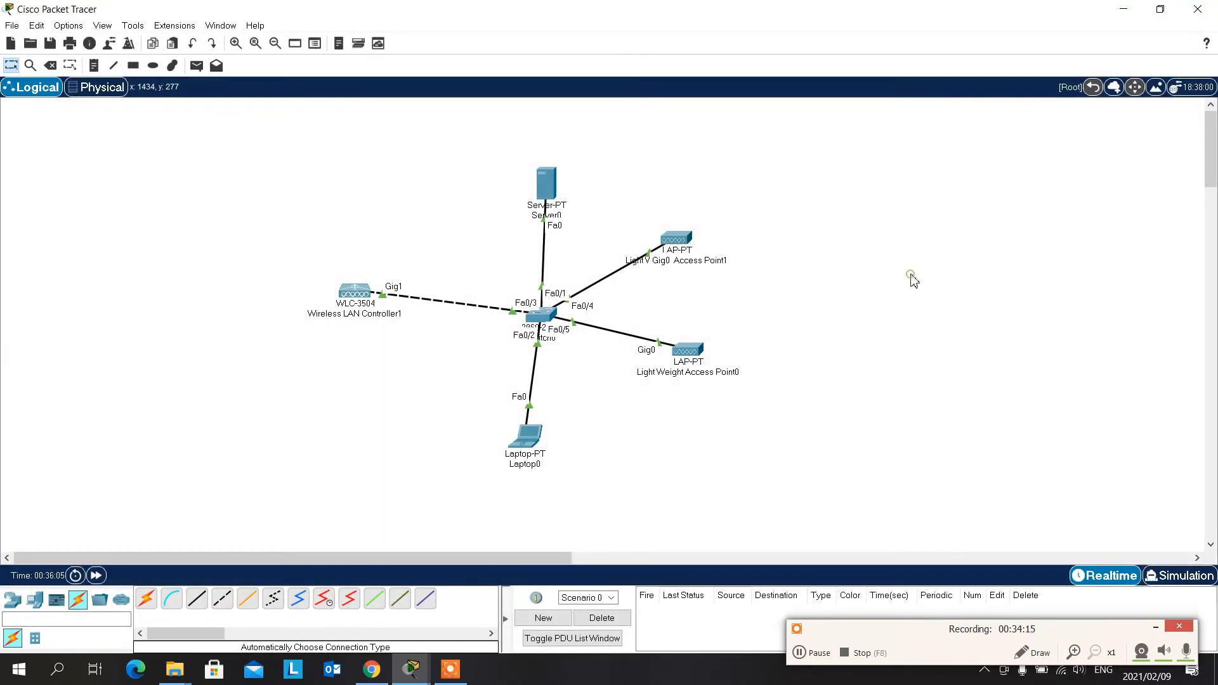
pyautogui.click(36, 604)
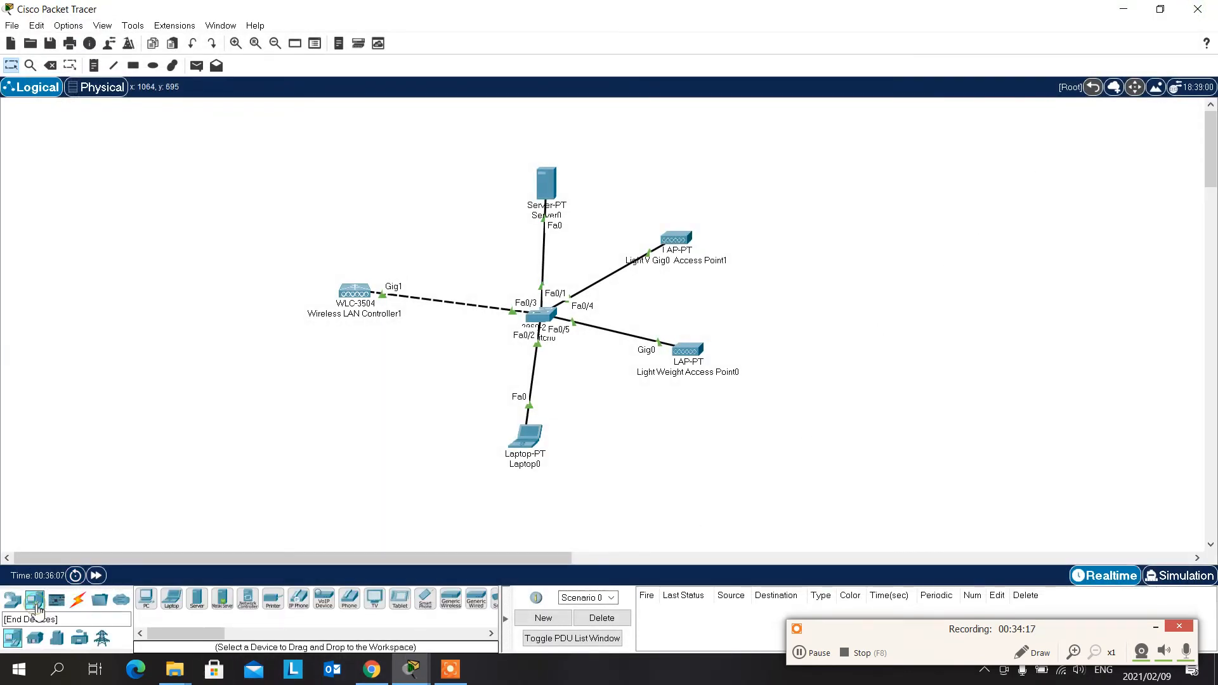
pyautogui.click(12, 600)
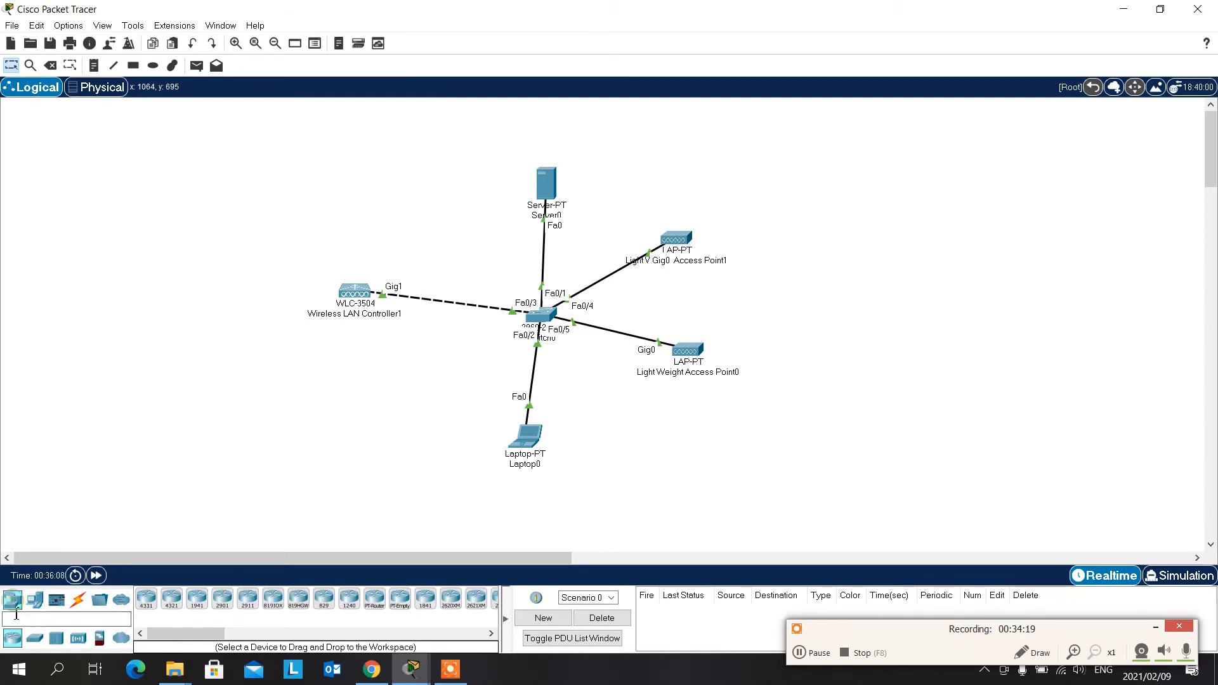
pyautogui.click(79, 639)
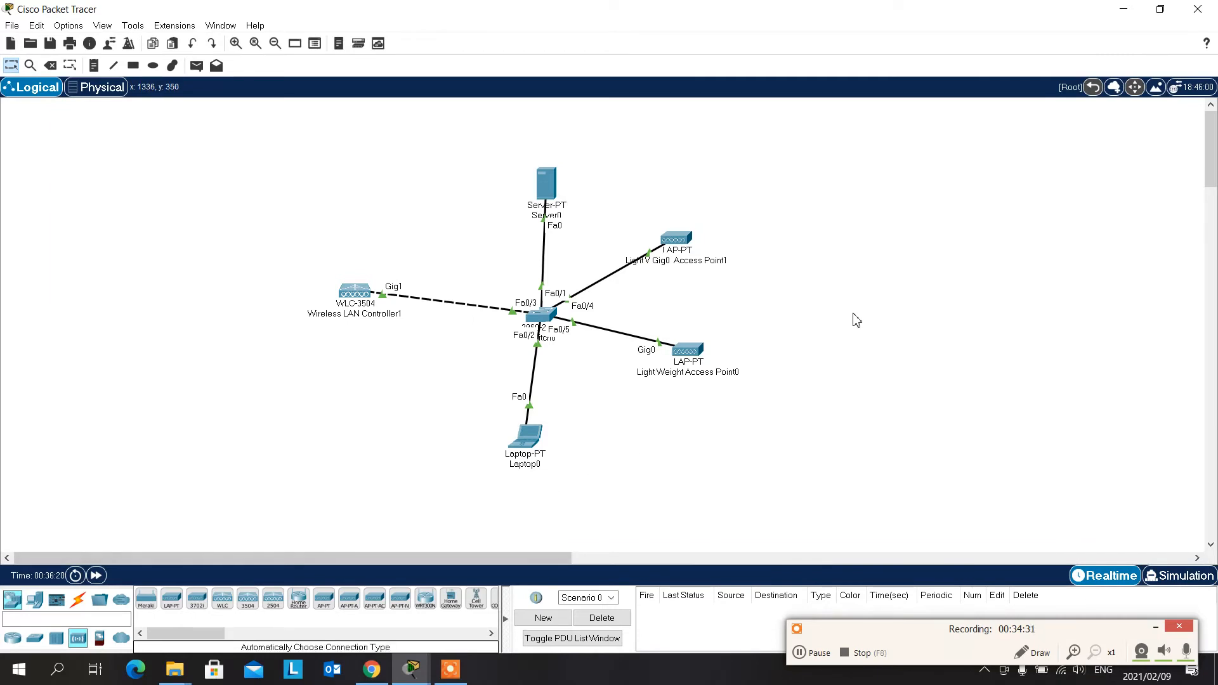
# - Check the global settings and GigabitEthernet0 interface of Light Weight Access Point0, and close its device window
pyautogui.click(699, 361)
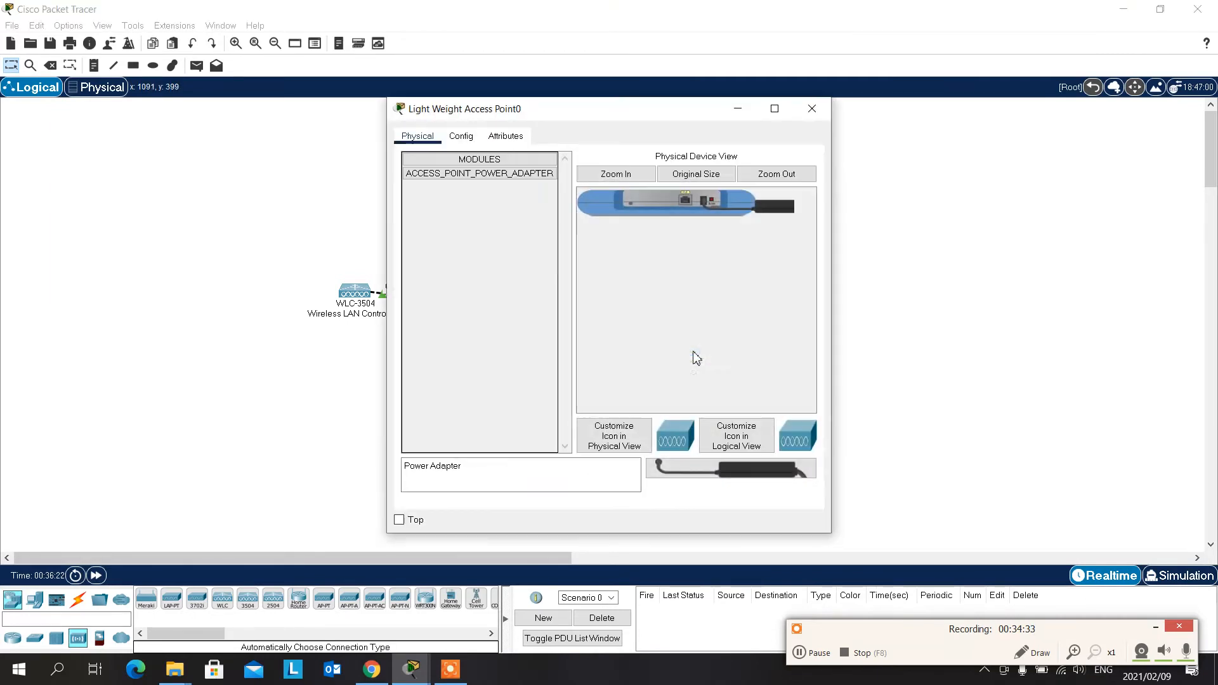
pyautogui.moveTo(621, 114); pyautogui.dragTo(976, 79)
pyautogui.click(809, 101)
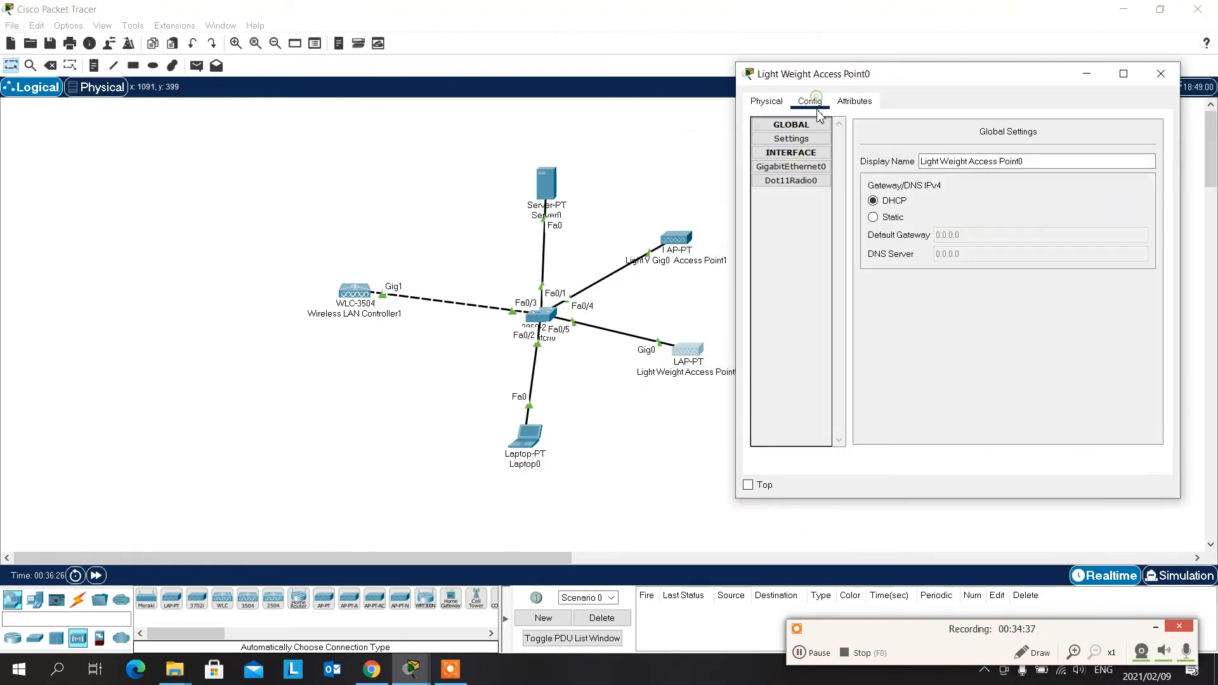
pyautogui.click(816, 171)
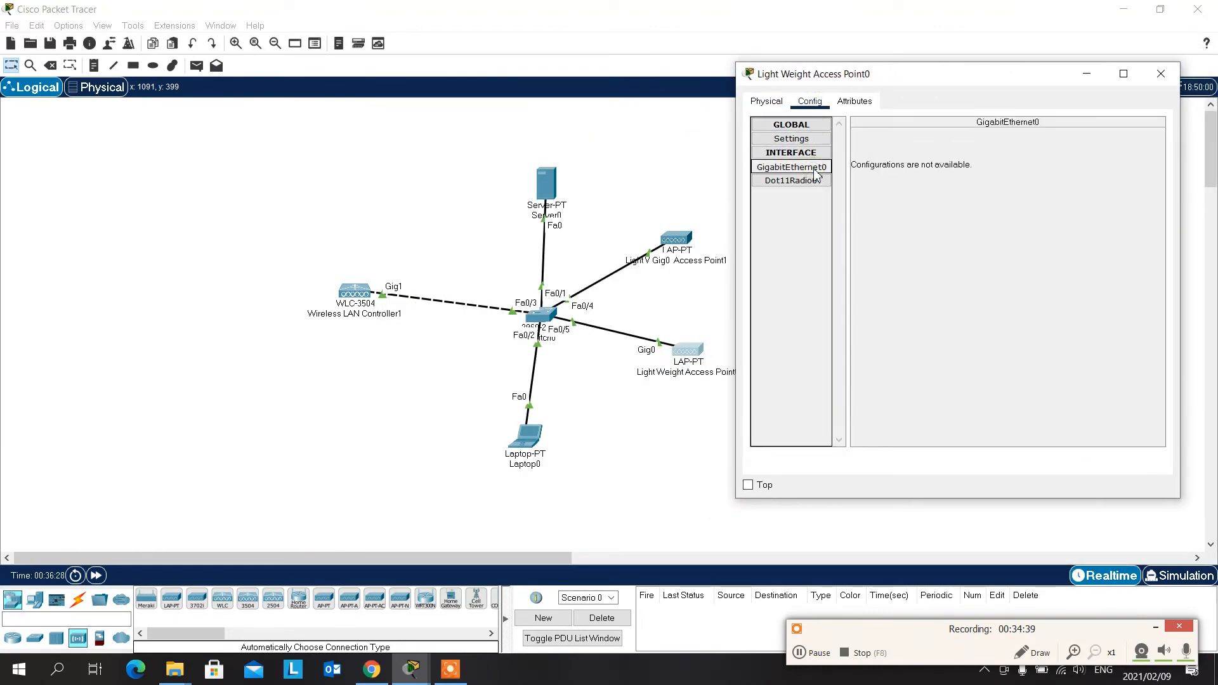
pyautogui.click(1161, 74)
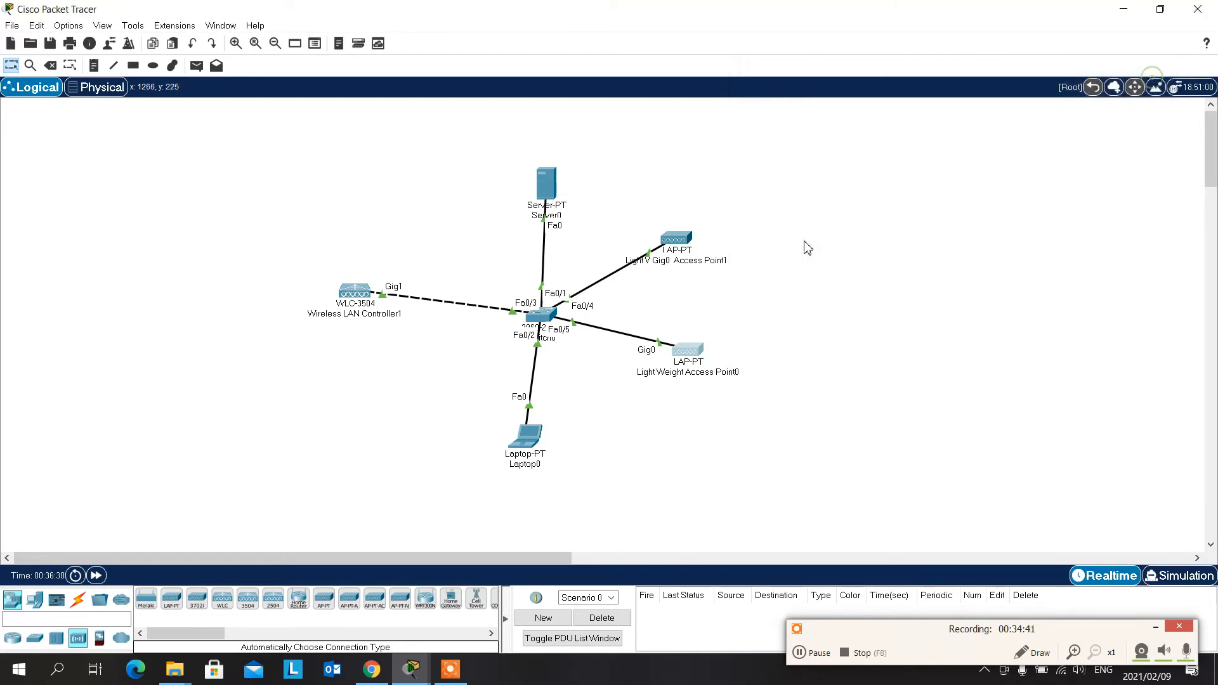
# - Set the Gateway/DNS IPv4 mode of Light Weight Access Point1 to DHCP and check its GigabitEthernet0 interface
pyautogui.click(682, 239)
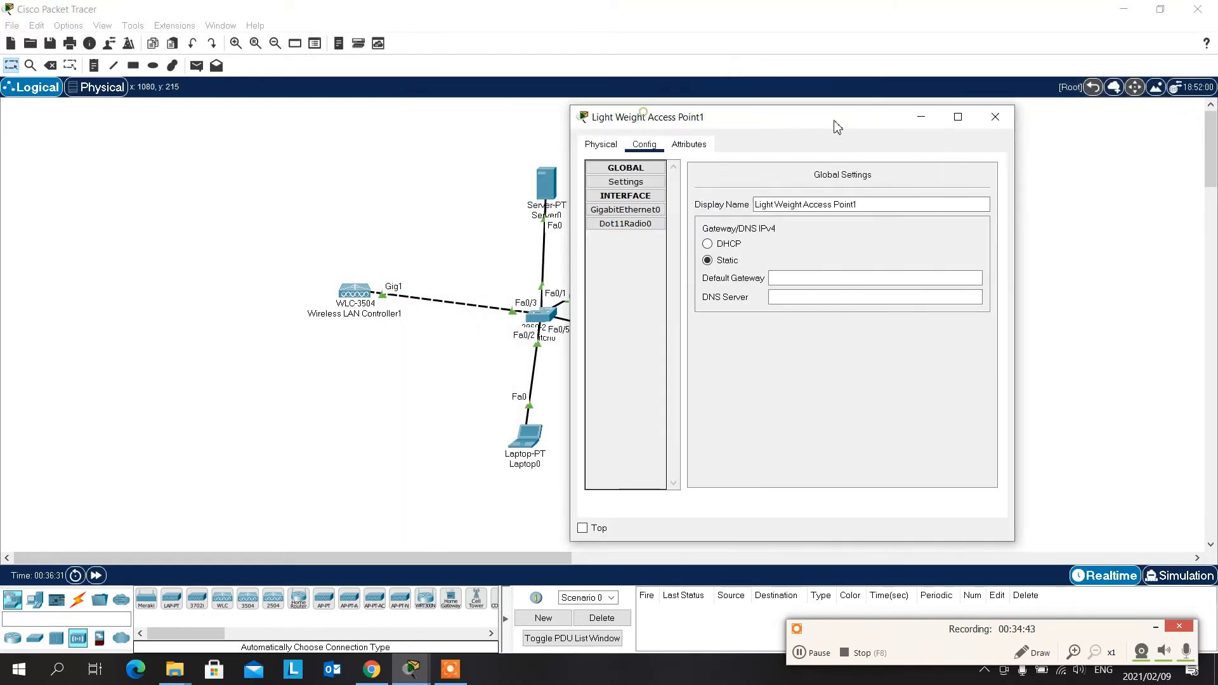
pyautogui.moveTo(835, 122); pyautogui.dragTo(985, 88)
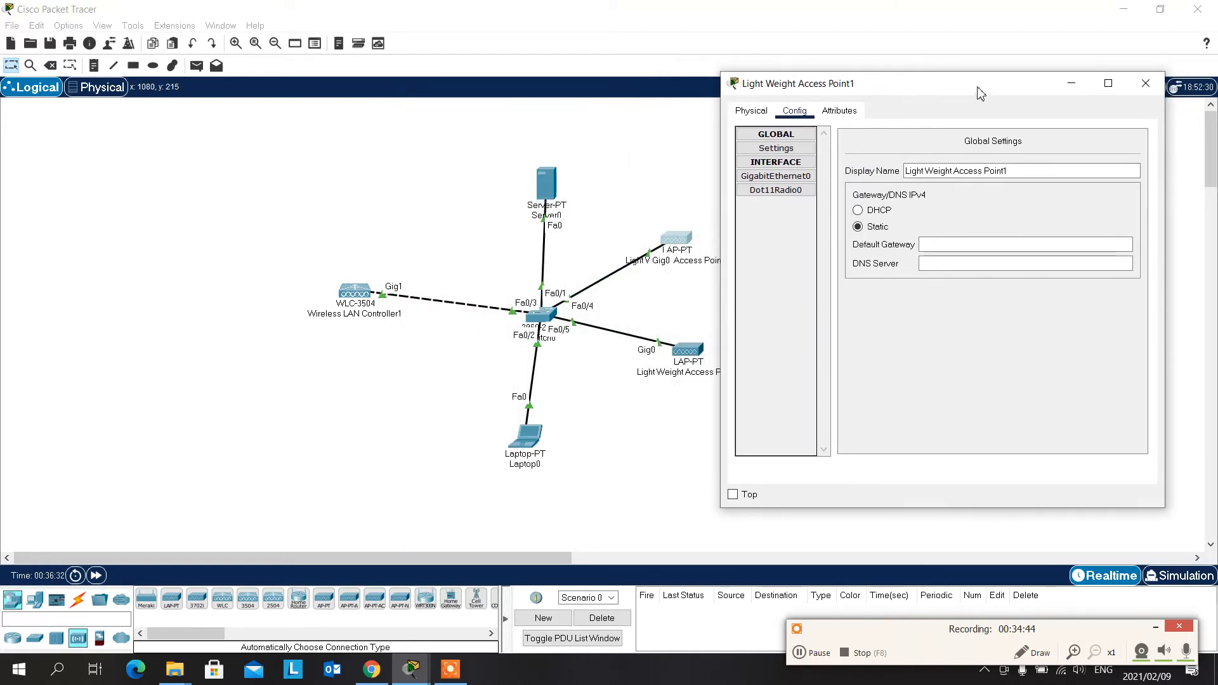
pyautogui.click(801, 179)
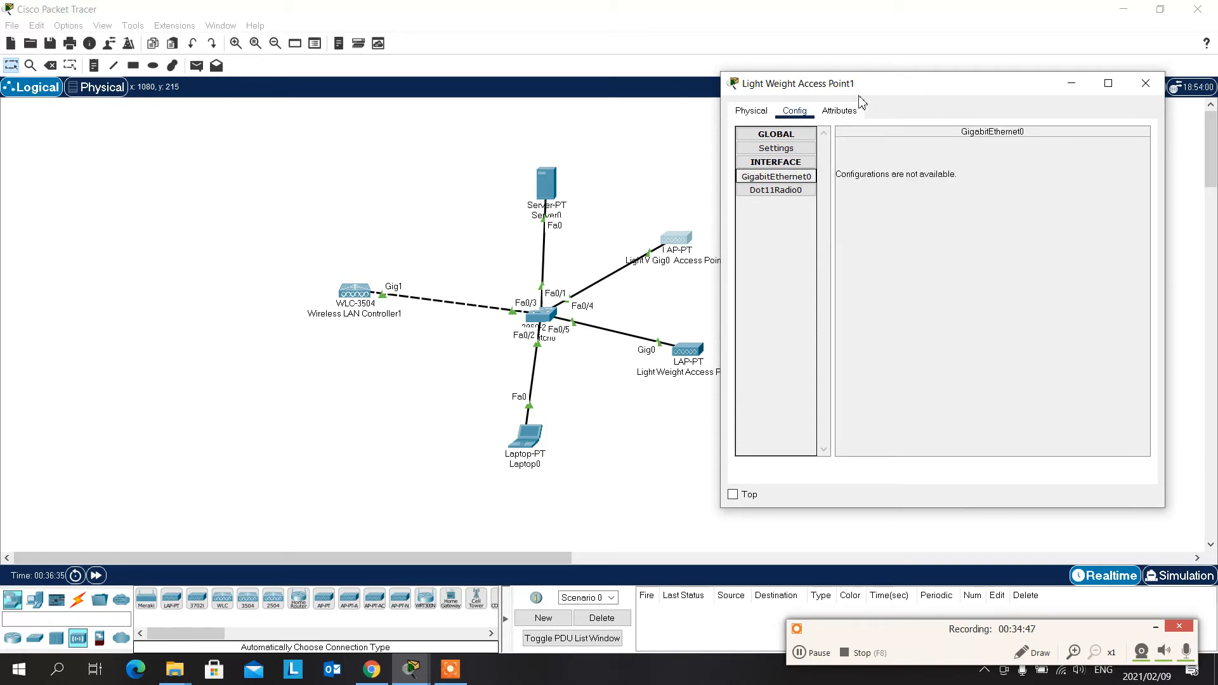
pyautogui.moveTo(890, 81); pyautogui.dragTo(903, 64)
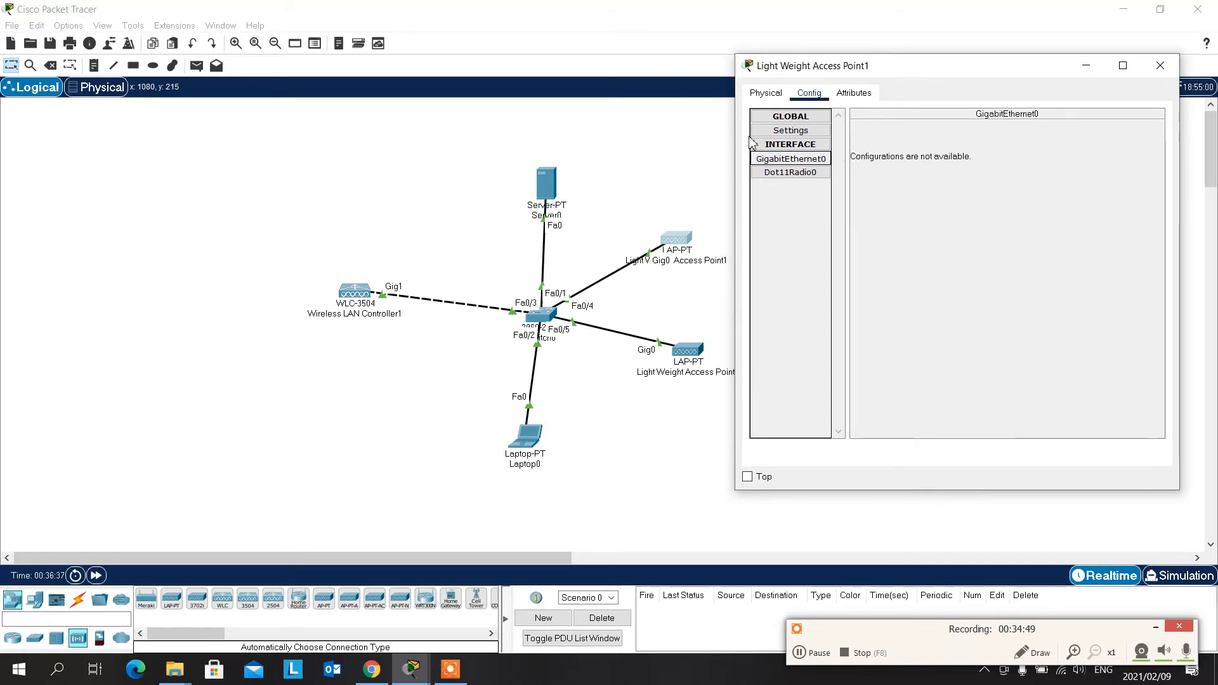
pyautogui.click(781, 136)
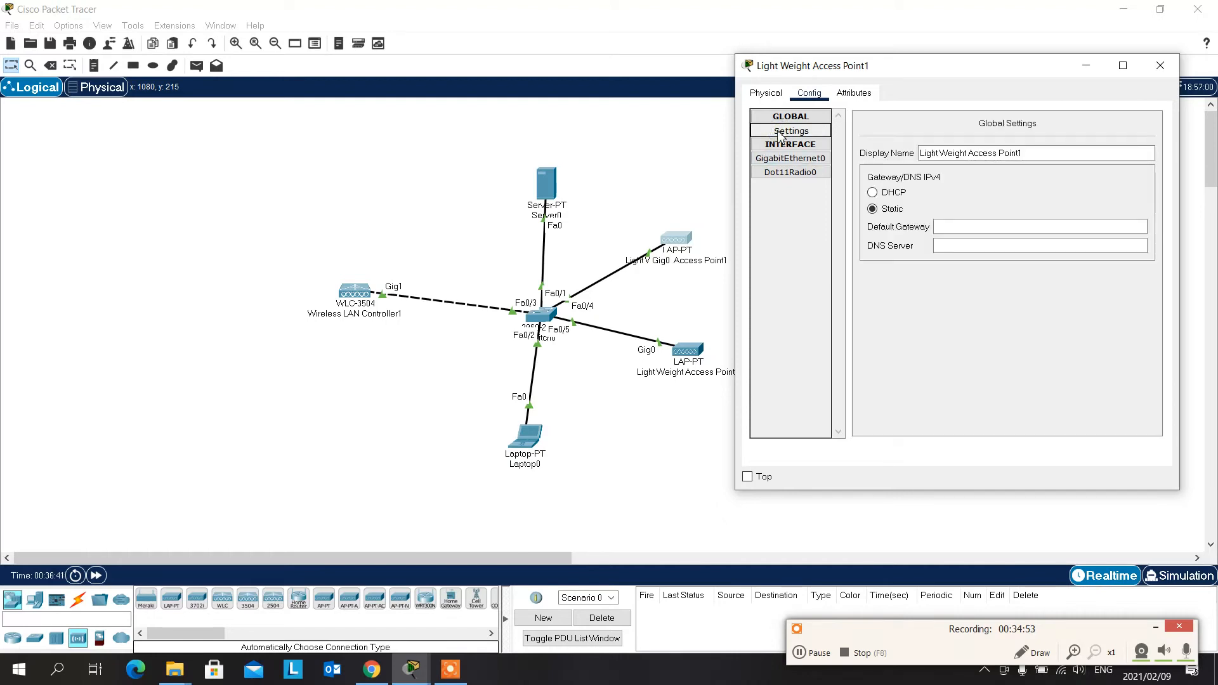
pyautogui.click(872, 192)
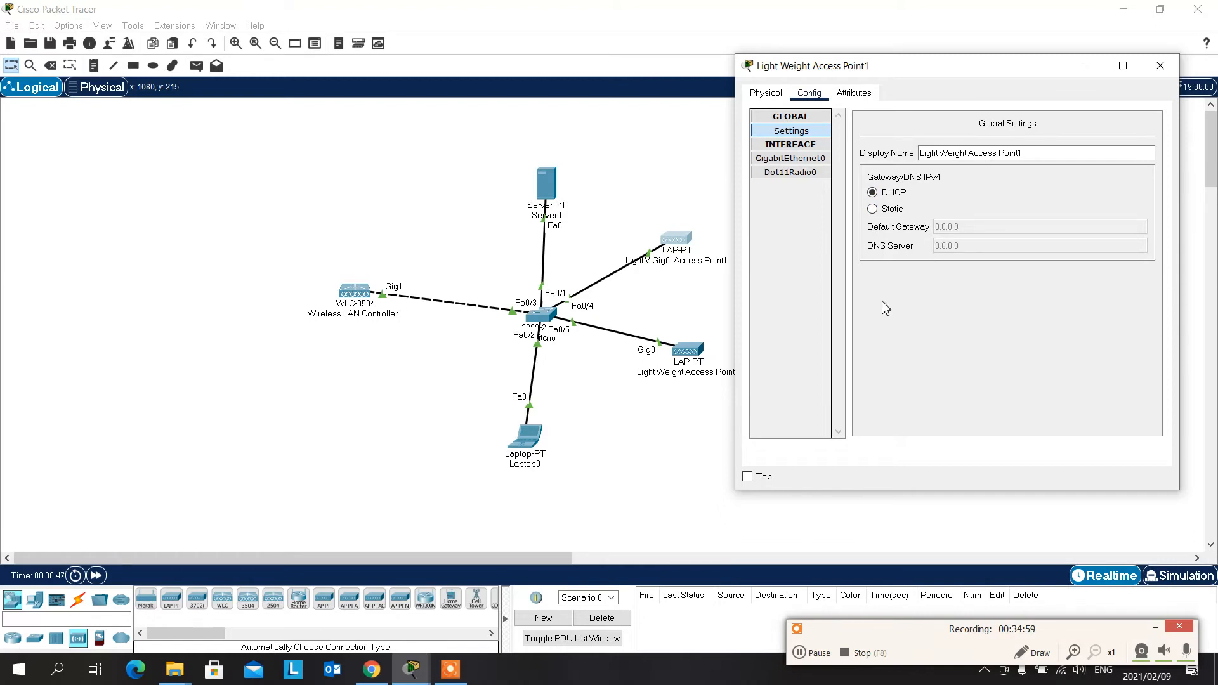
pyautogui.click(805, 160)
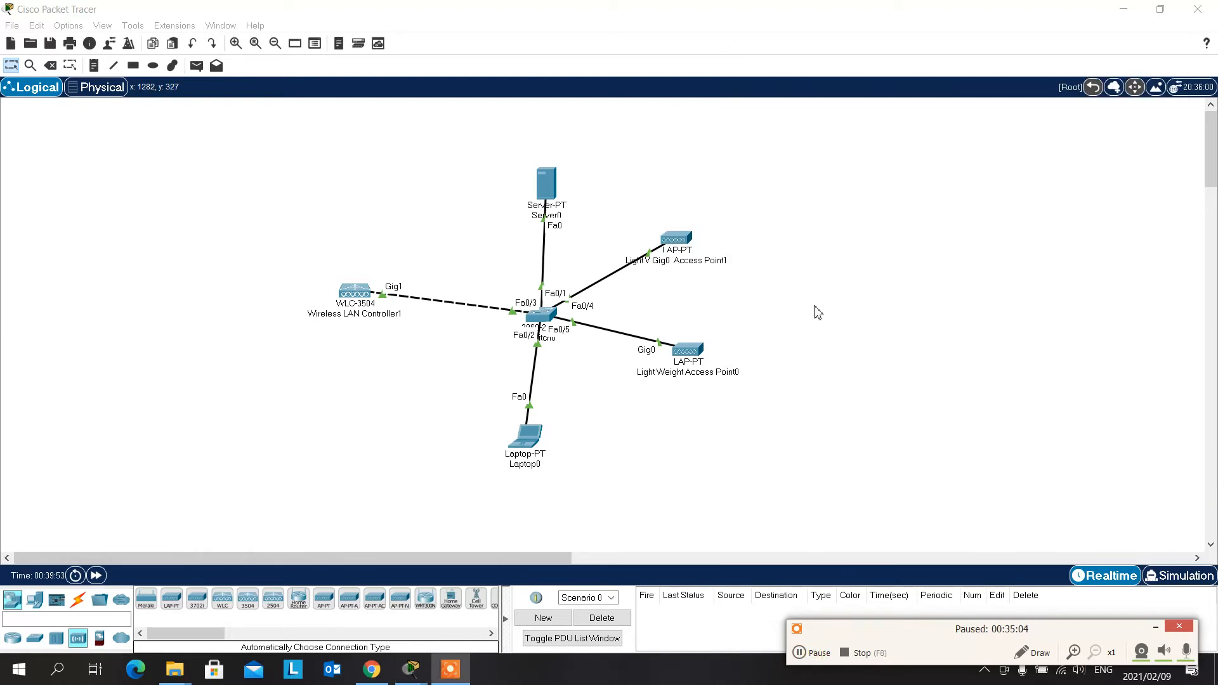
# - Close the reopened Light Weight Access Point1 window and inspect the device summaries of both access points in the topology
pyautogui.click(824, 239)
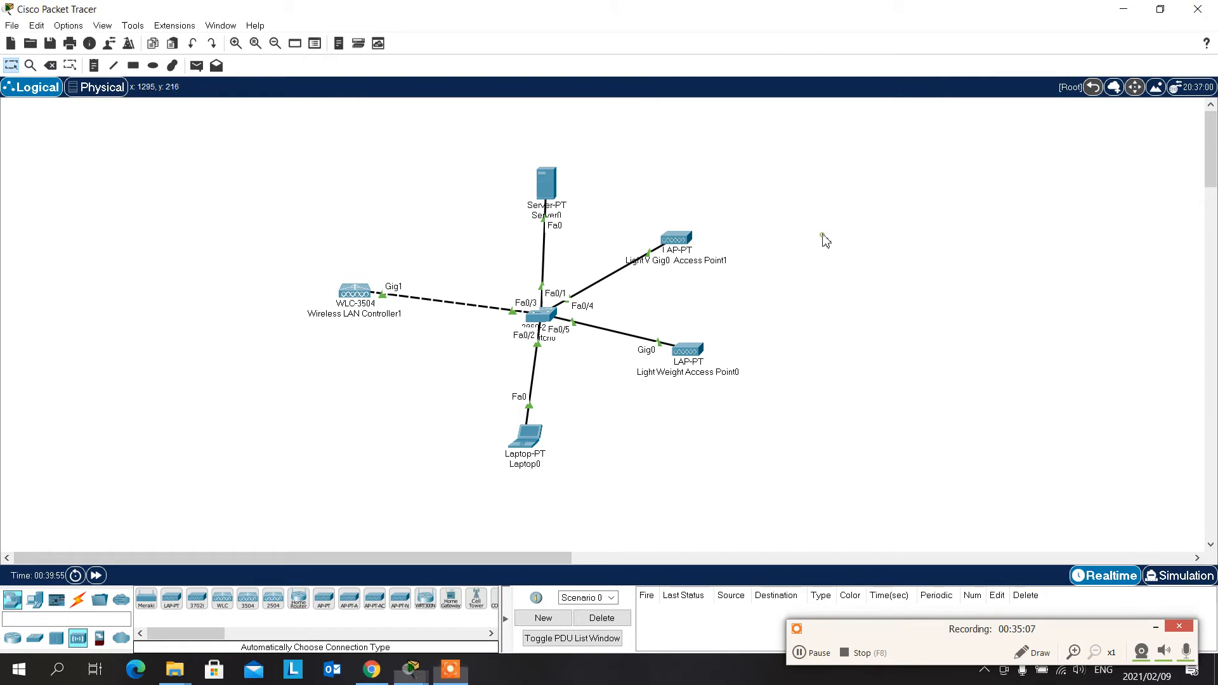
pyautogui.click(678, 254)
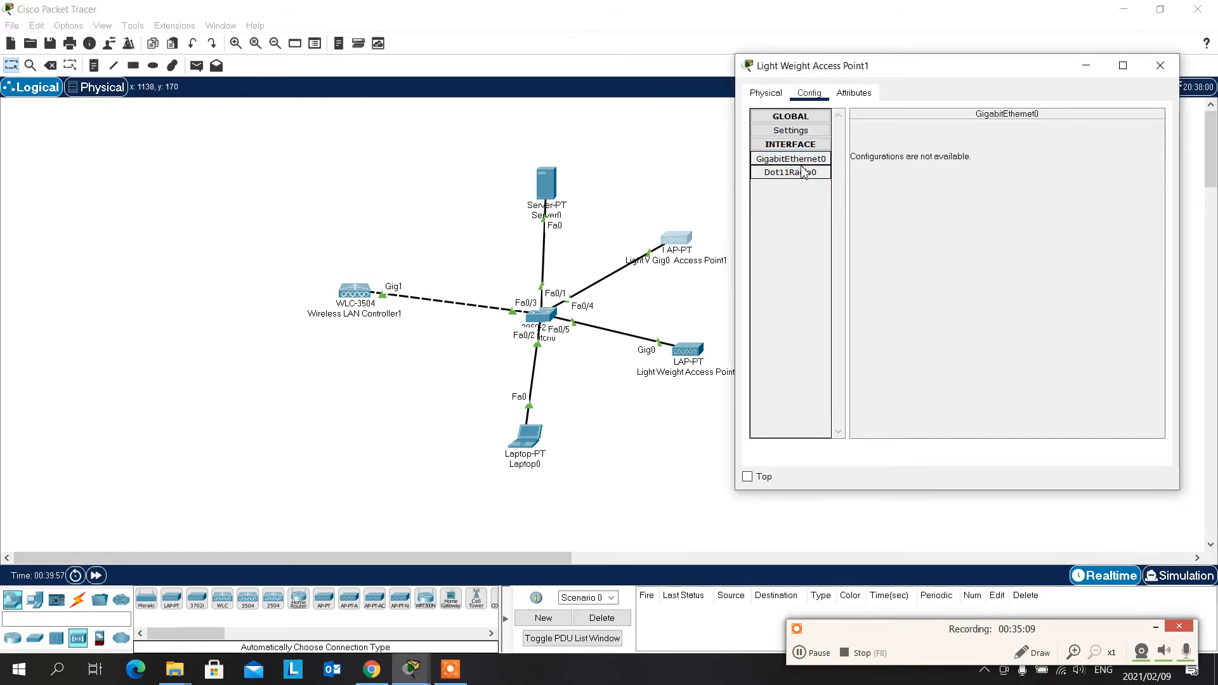
pyautogui.click(1159, 66)
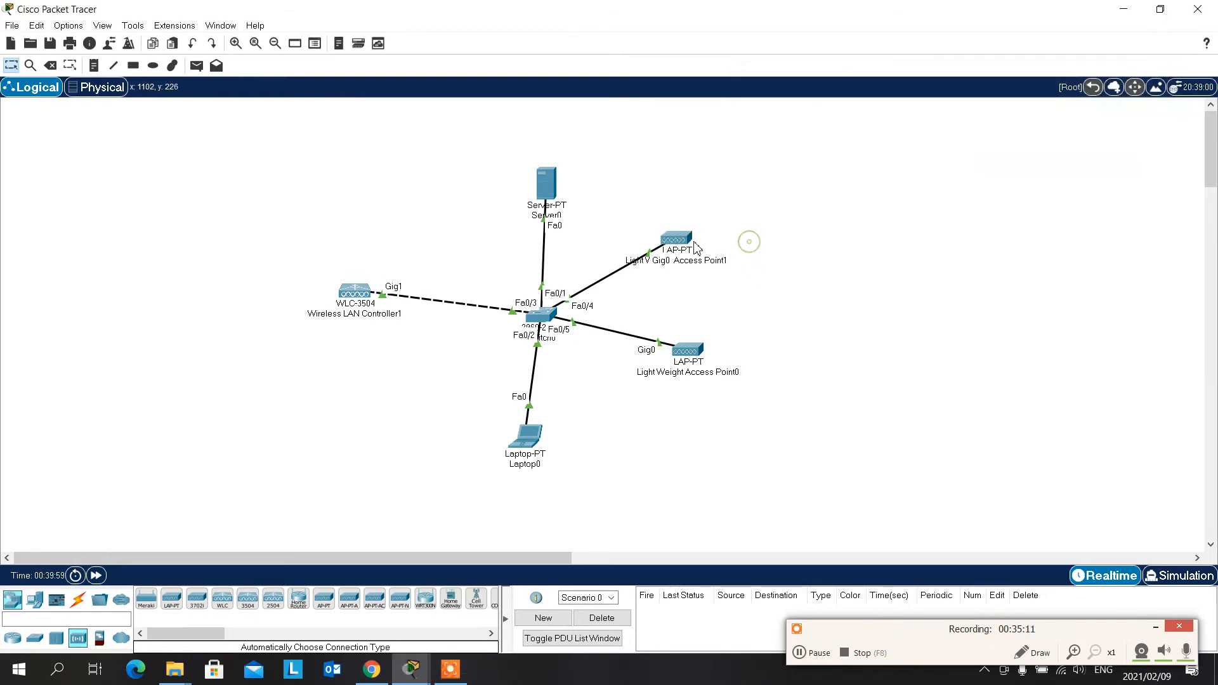
pyautogui.moveTo(679, 242)
pyautogui.moveTo(688, 353)
pyautogui.moveTo(683, 242)
# - Open Laptop0 in a maximized window and refresh the wireless controller's Monitor summary page
pyautogui.click(523, 441)
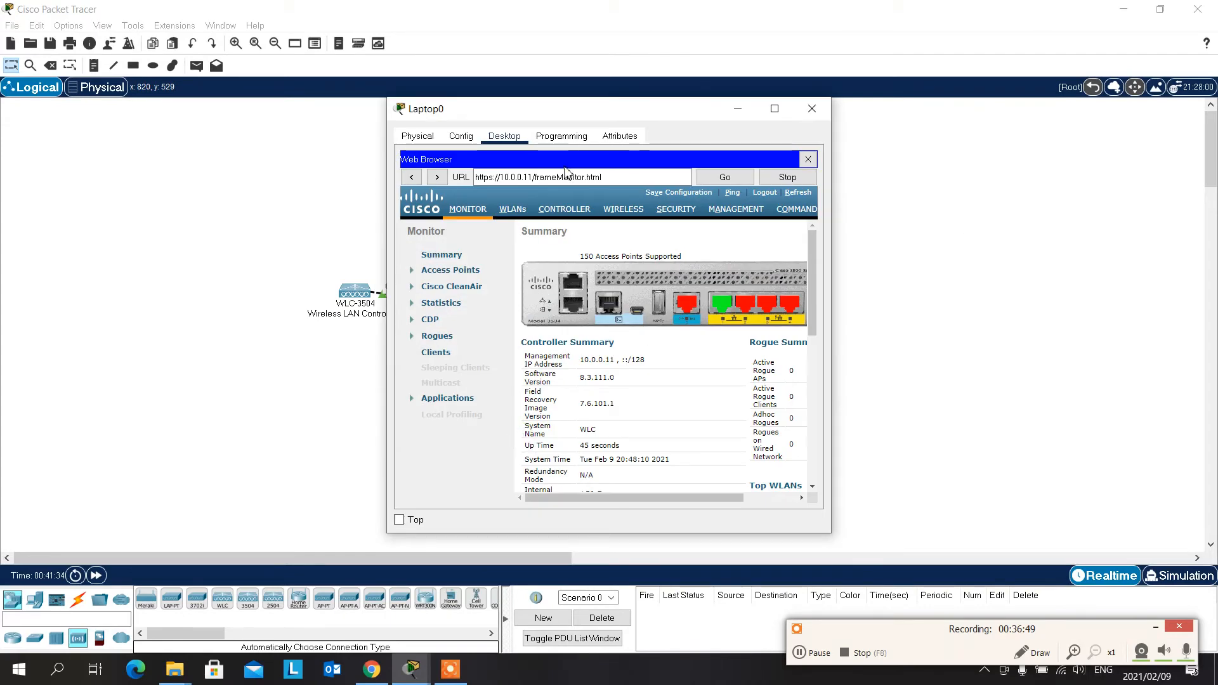
pyautogui.moveTo(650, 114); pyautogui.dragTo(599, 48)
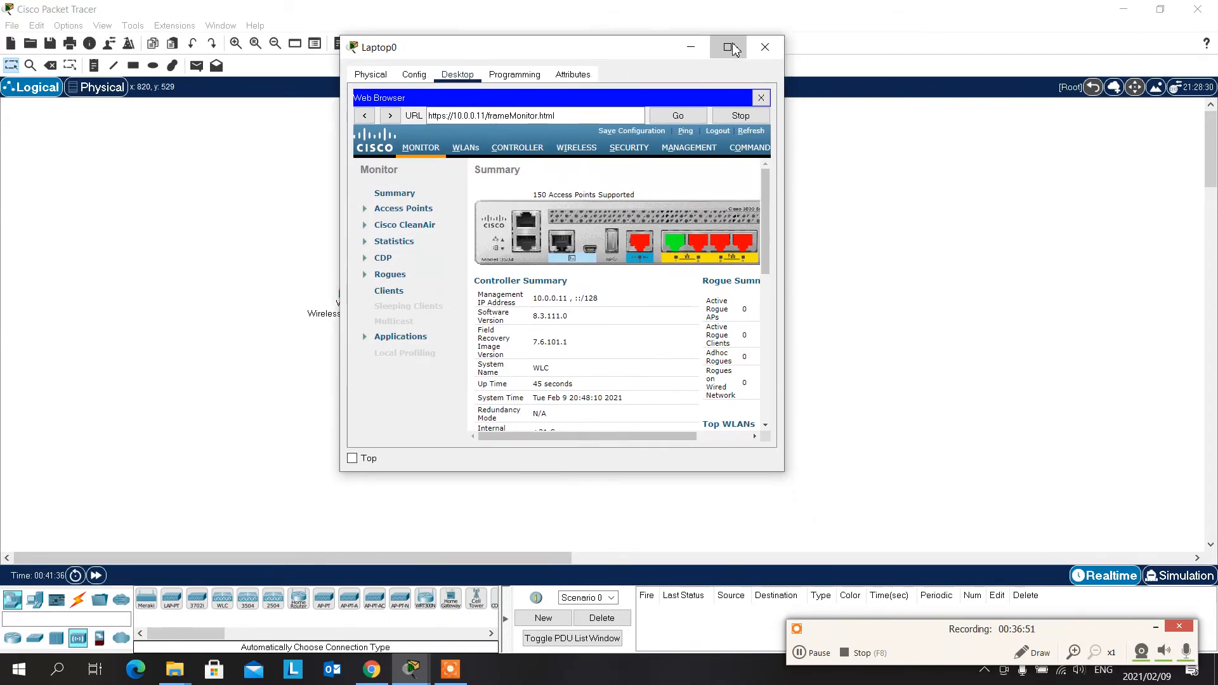
pyautogui.click(724, 46)
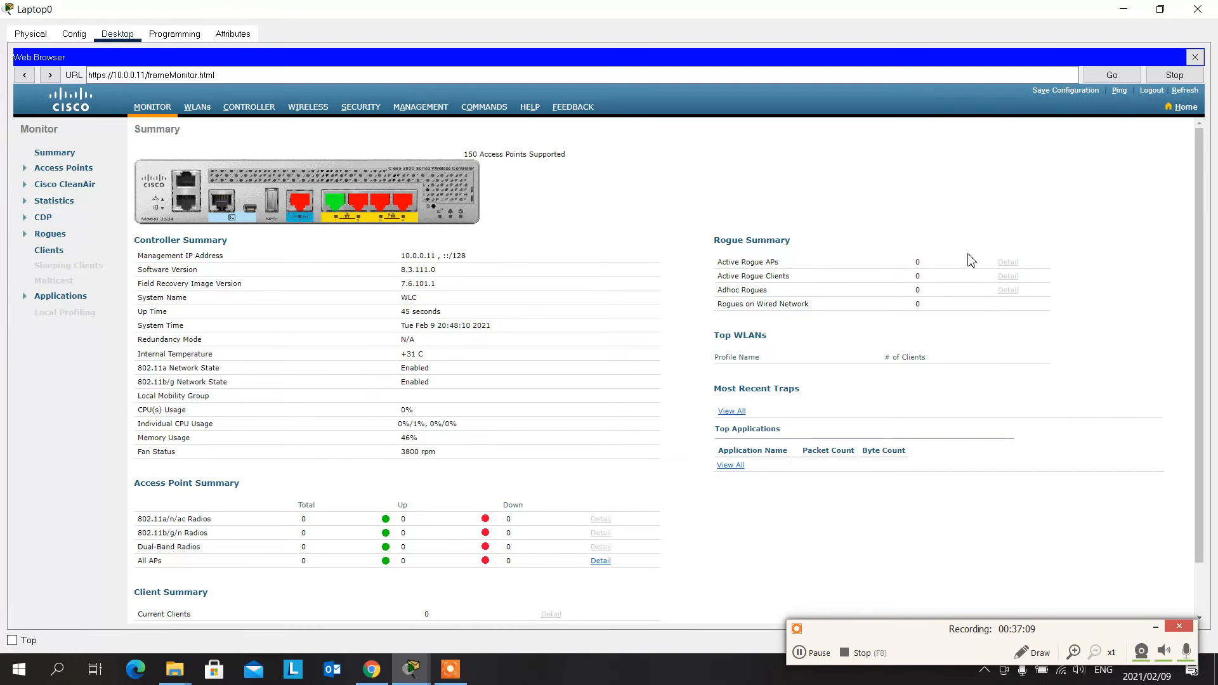
pyautogui.click(1182, 95)
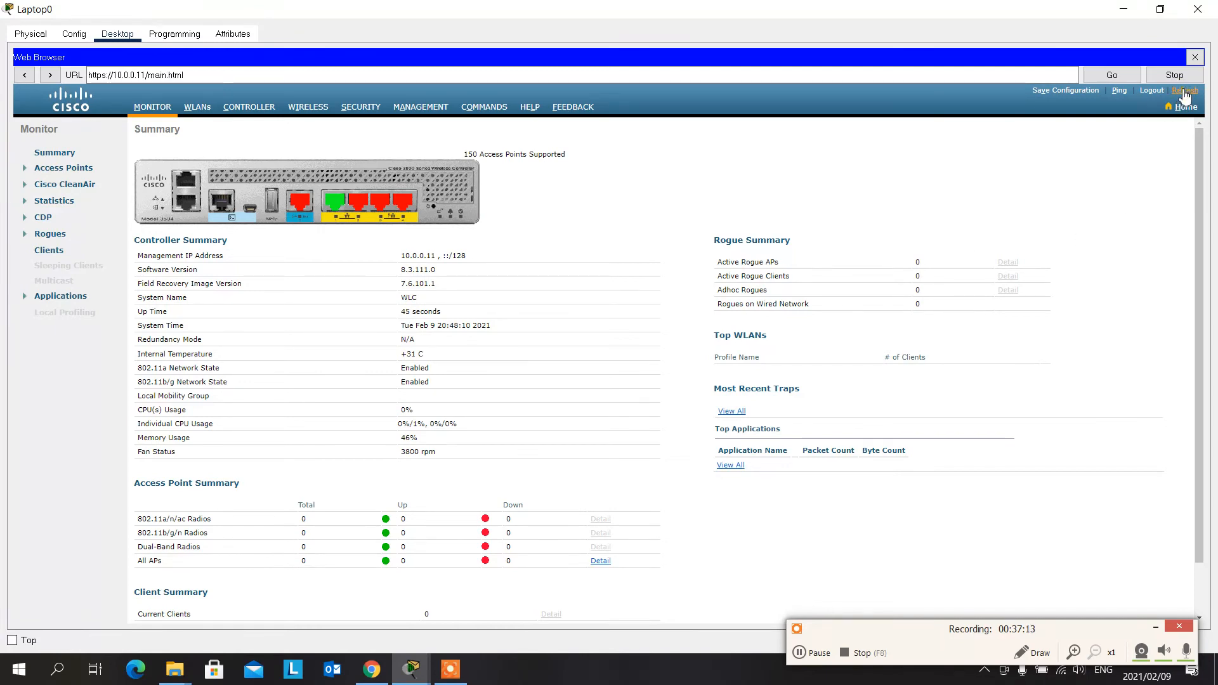
pyautogui.click(1189, 94)
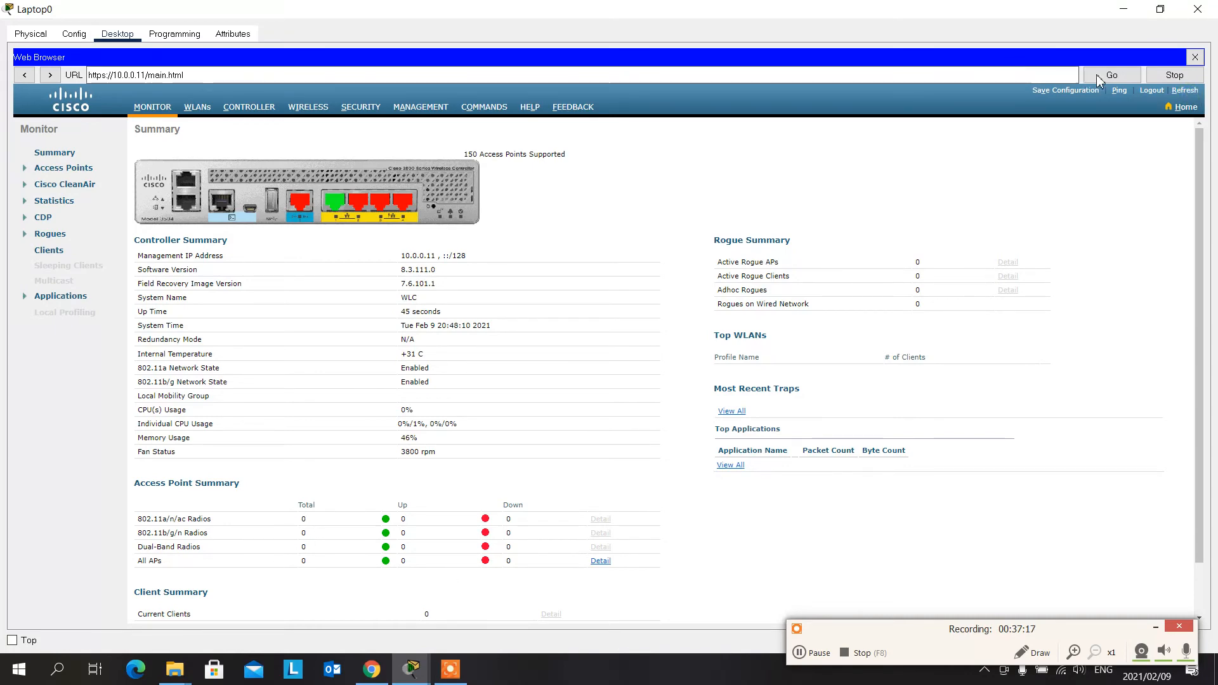
pyautogui.click(1195, 57)
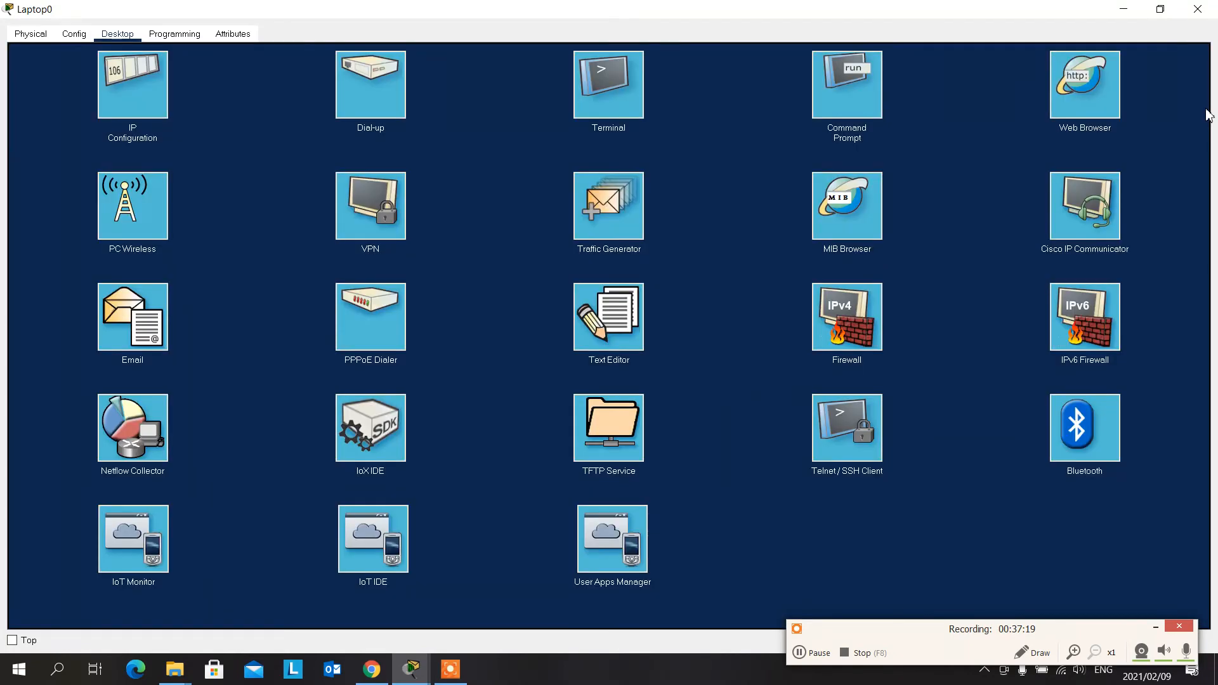
pyautogui.click(1118, 80)
pyautogui.click(935, 80)
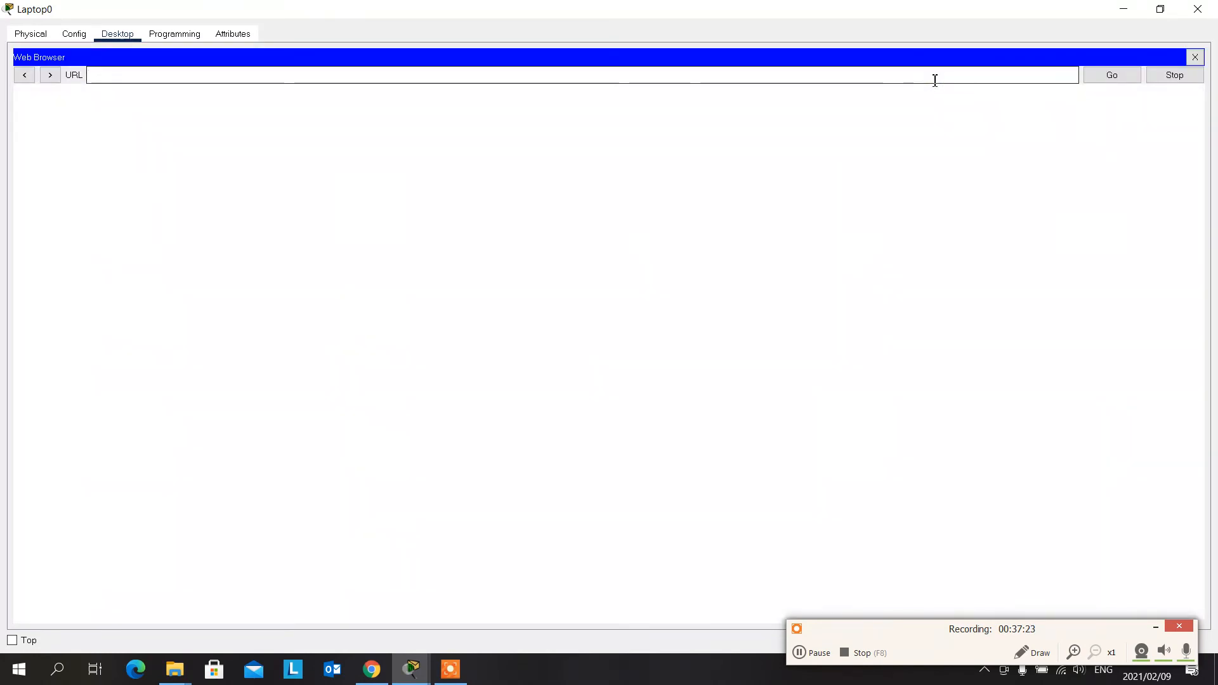
pyautogui.write('https')
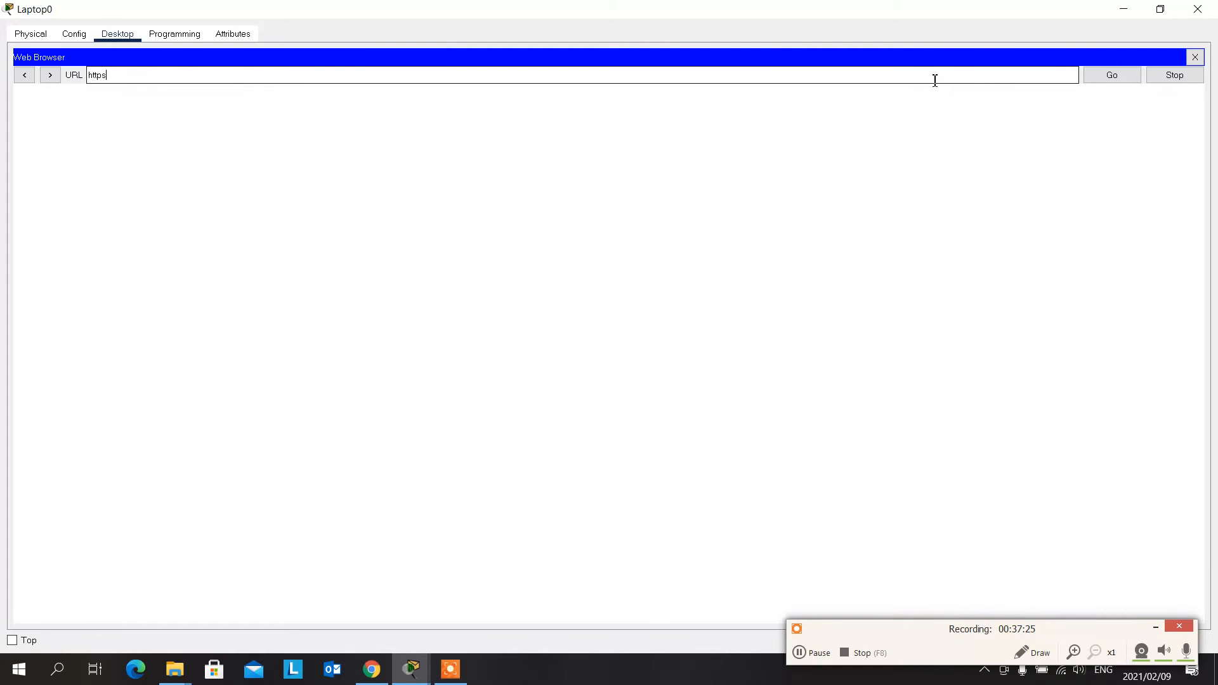
pyautogui.write(':')
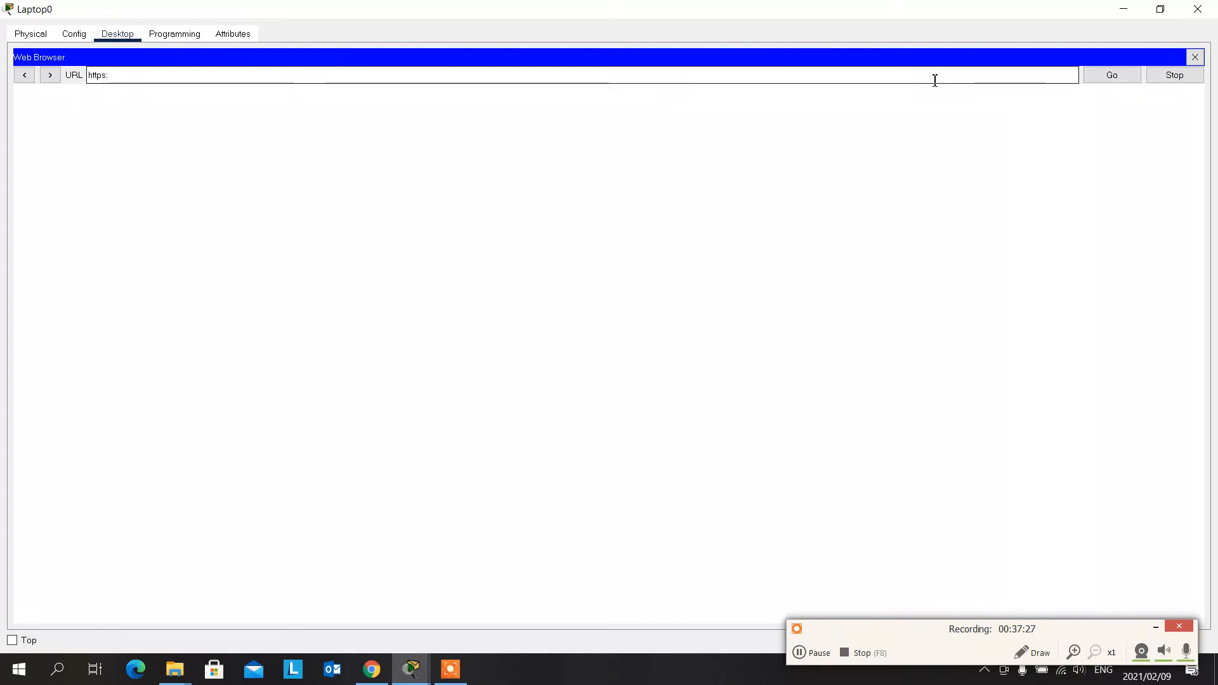
pyautogui.write('//10')
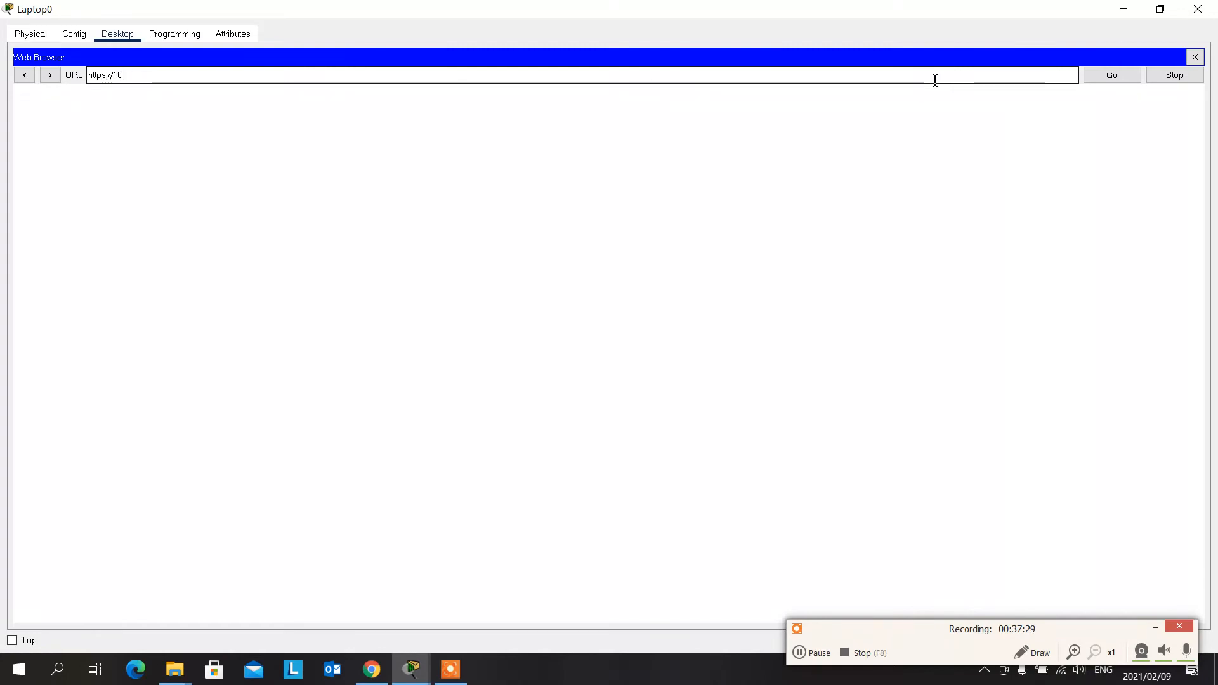
pyautogui.write('.0.0.')
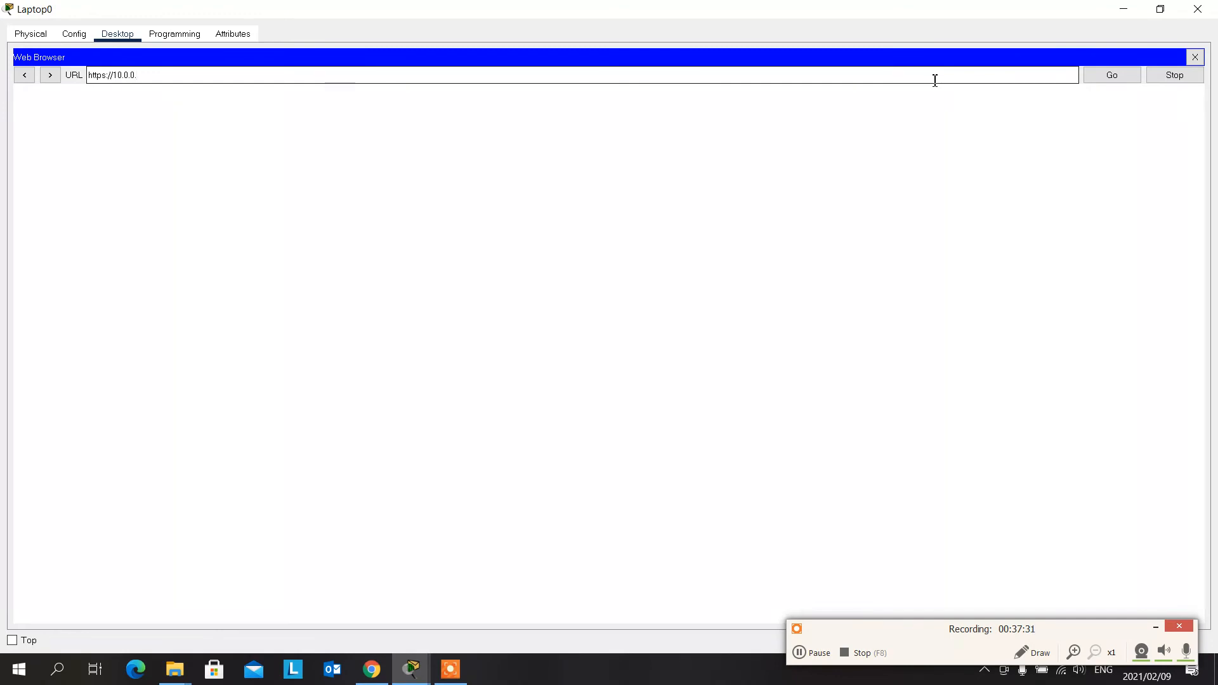
pyautogui.write('11')
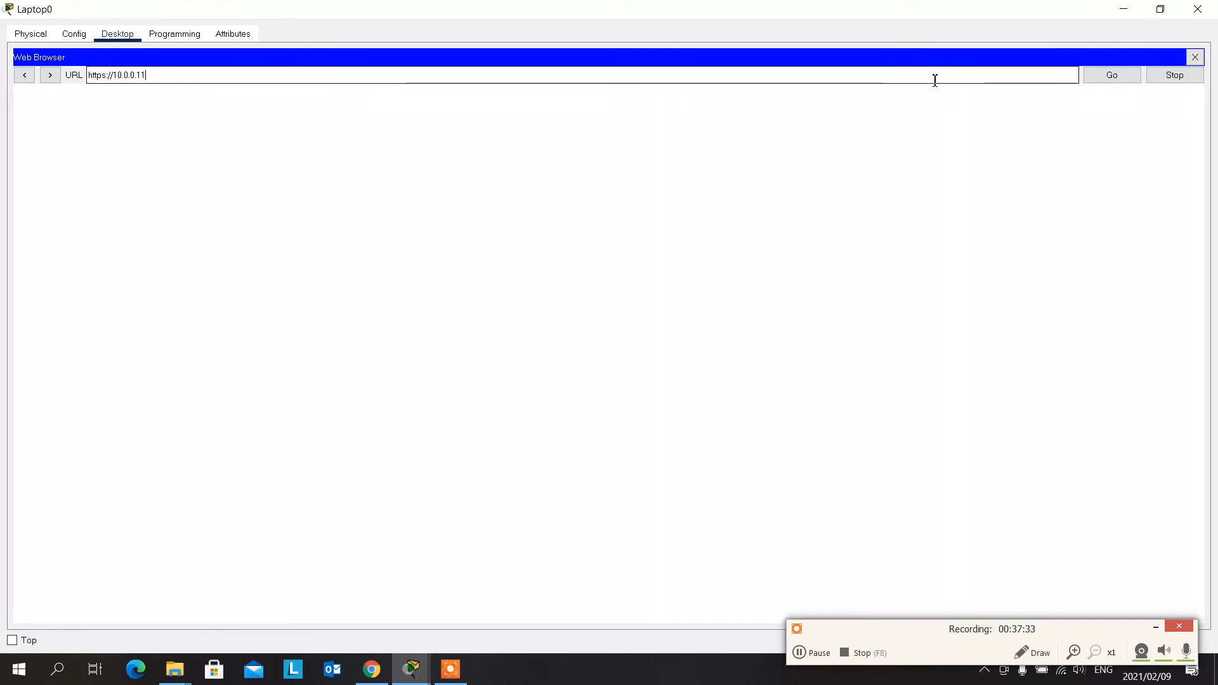
pyautogui.press('Return')
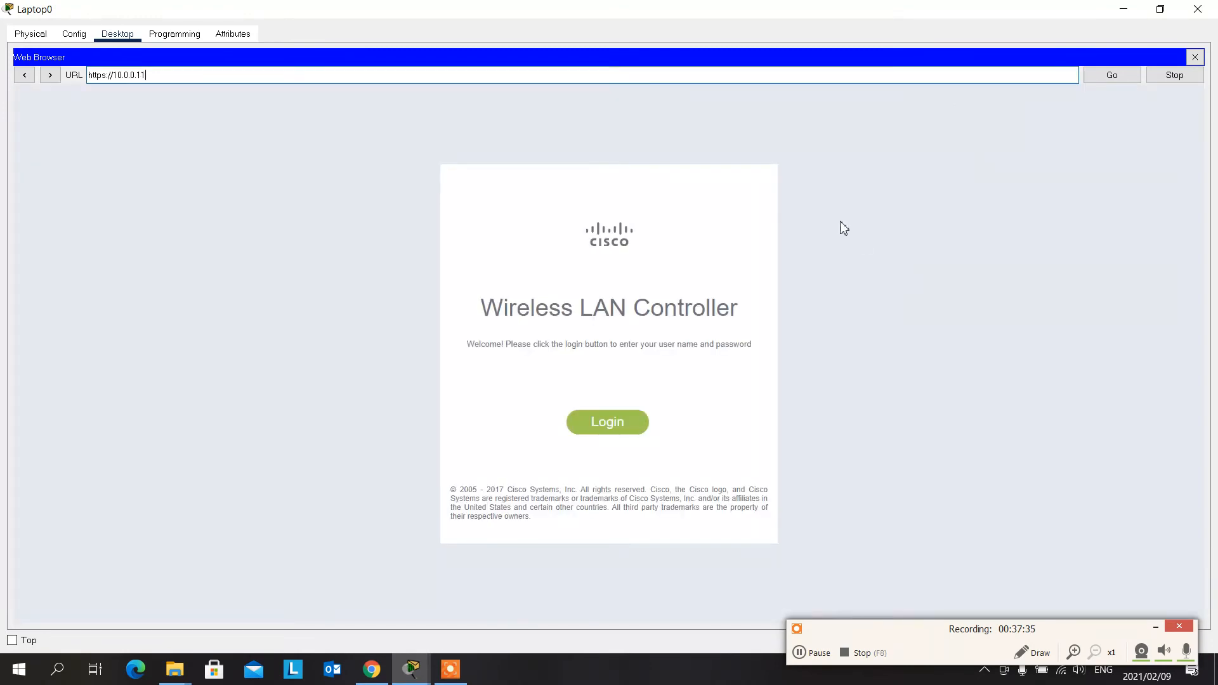
# - Log in to the Wireless LAN Controller as admin with the account password, and minimize the Laptop0 window after viewing the summary
pyautogui.click(593, 429)
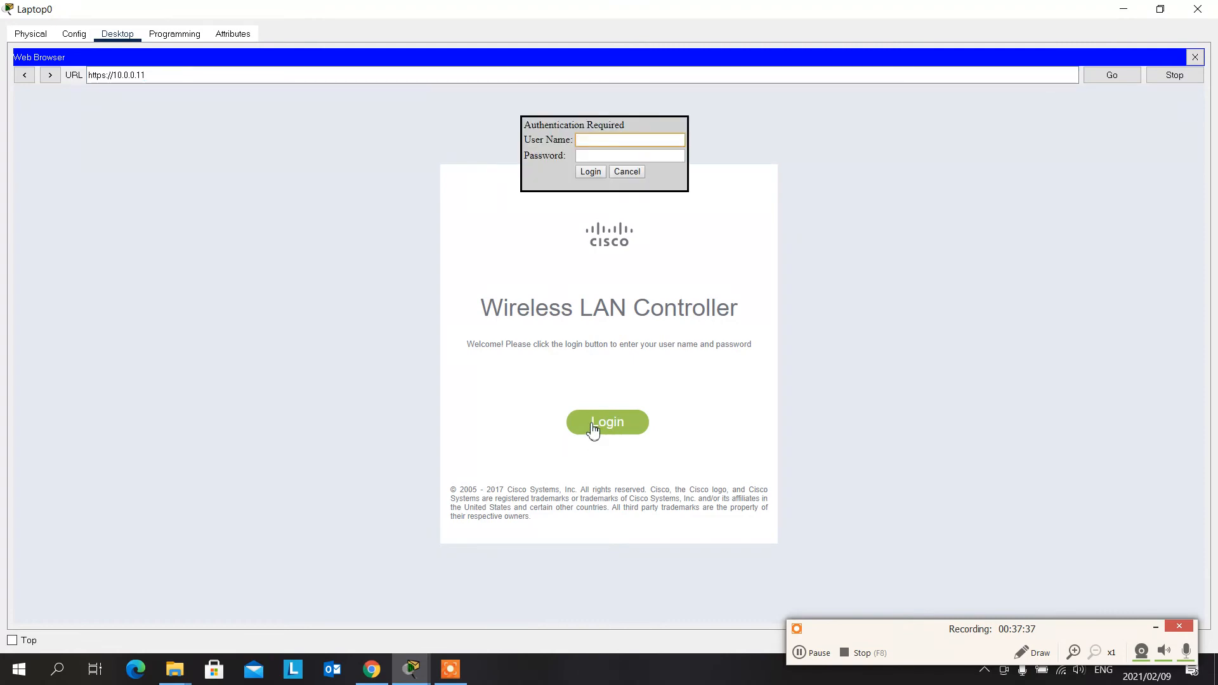
pyautogui.write('admin')
pyautogui.press('Tab')
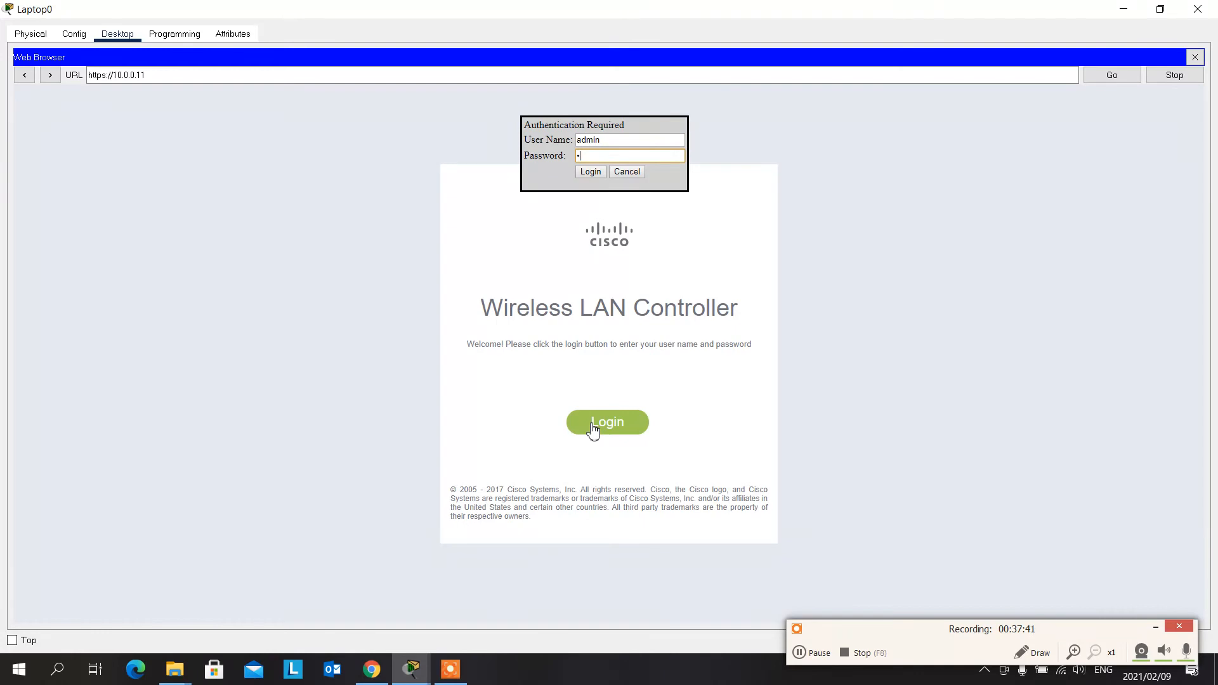
pyautogui.write('Cisco123')
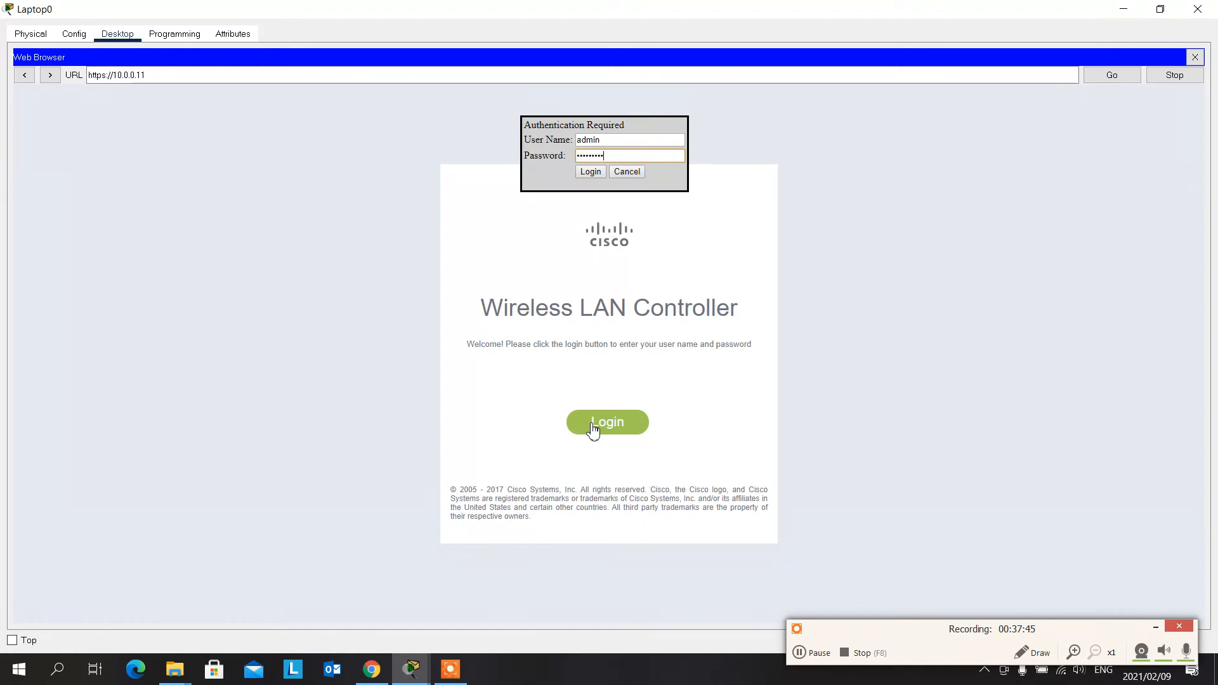
pyautogui.press('Return')
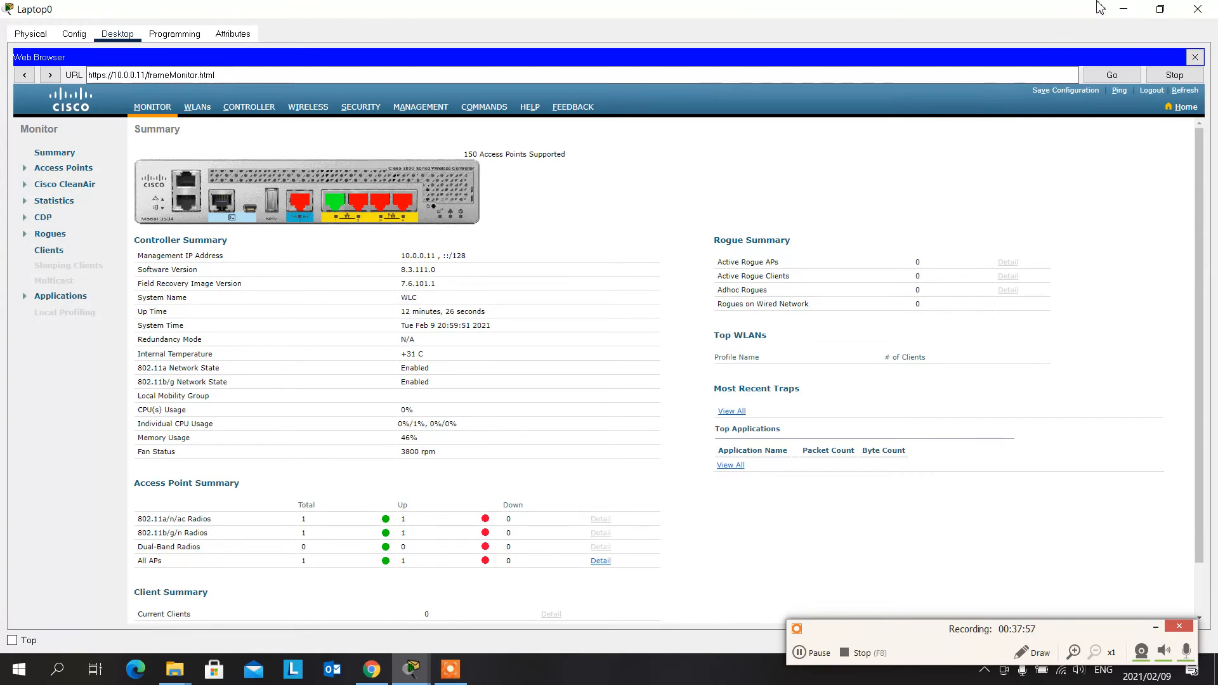
pyautogui.click(1117, 8)
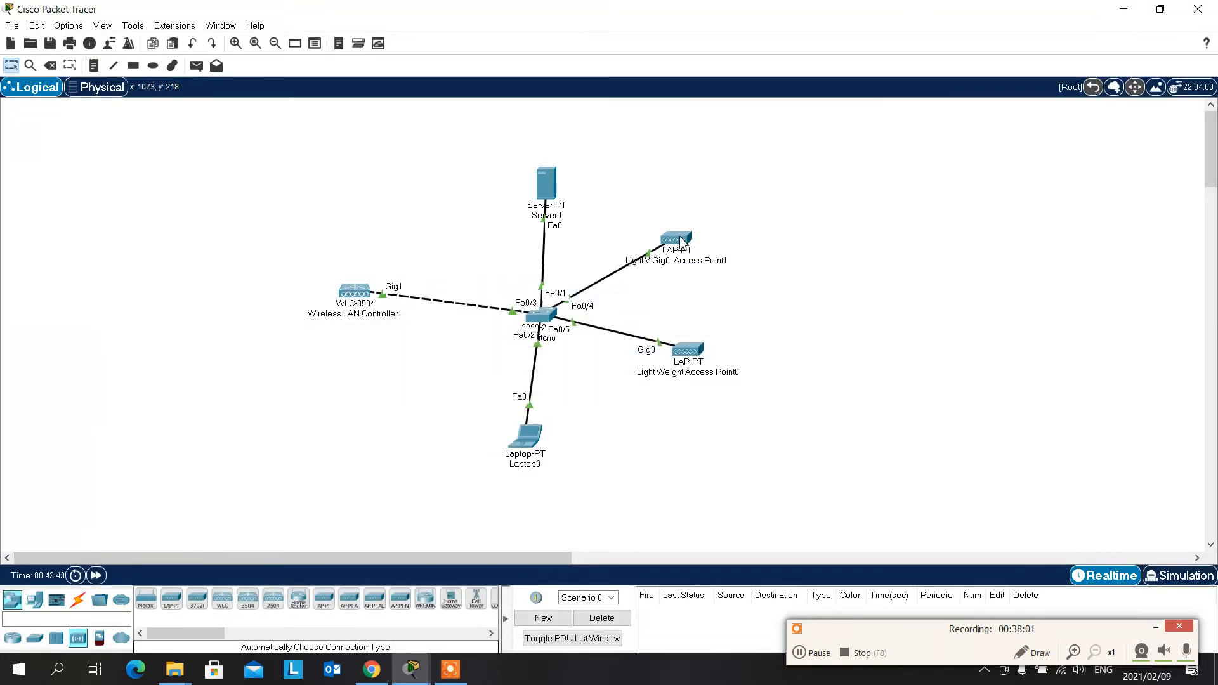
# - Reopen Laptop0 in a maximized window and check the wireless controller's Monitor summary, including its Access Point Summary
pyautogui.moveTo(681, 242)
pyautogui.click(529, 437)
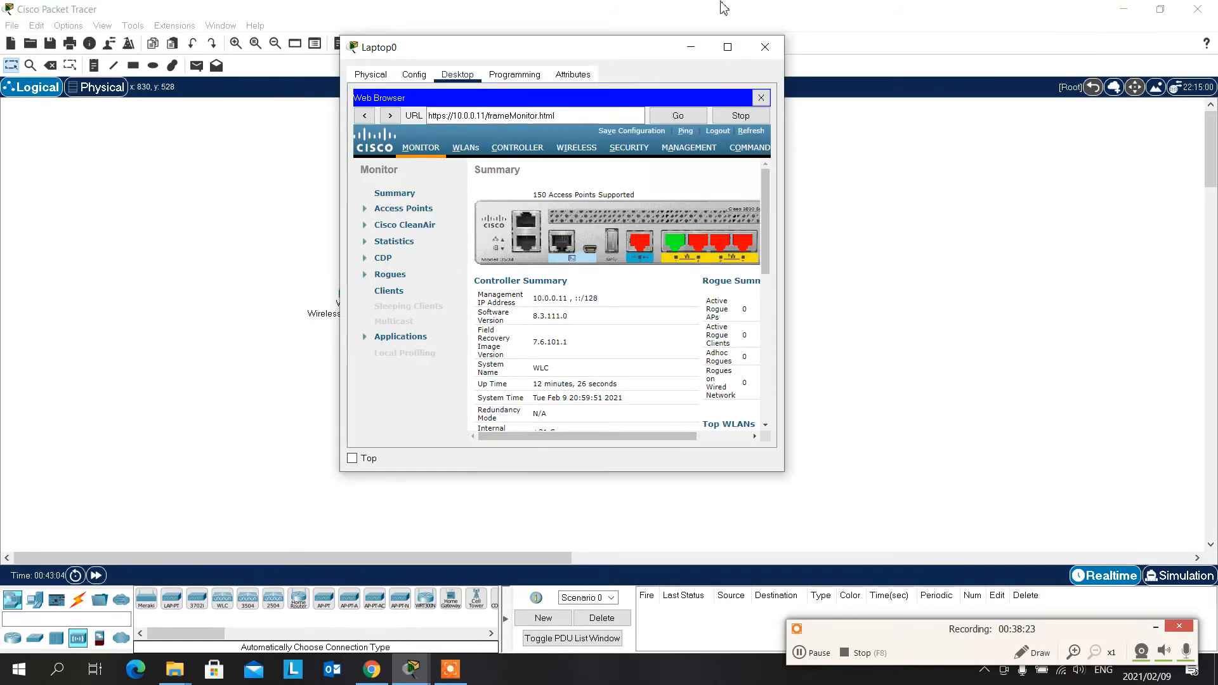
pyautogui.click(729, 46)
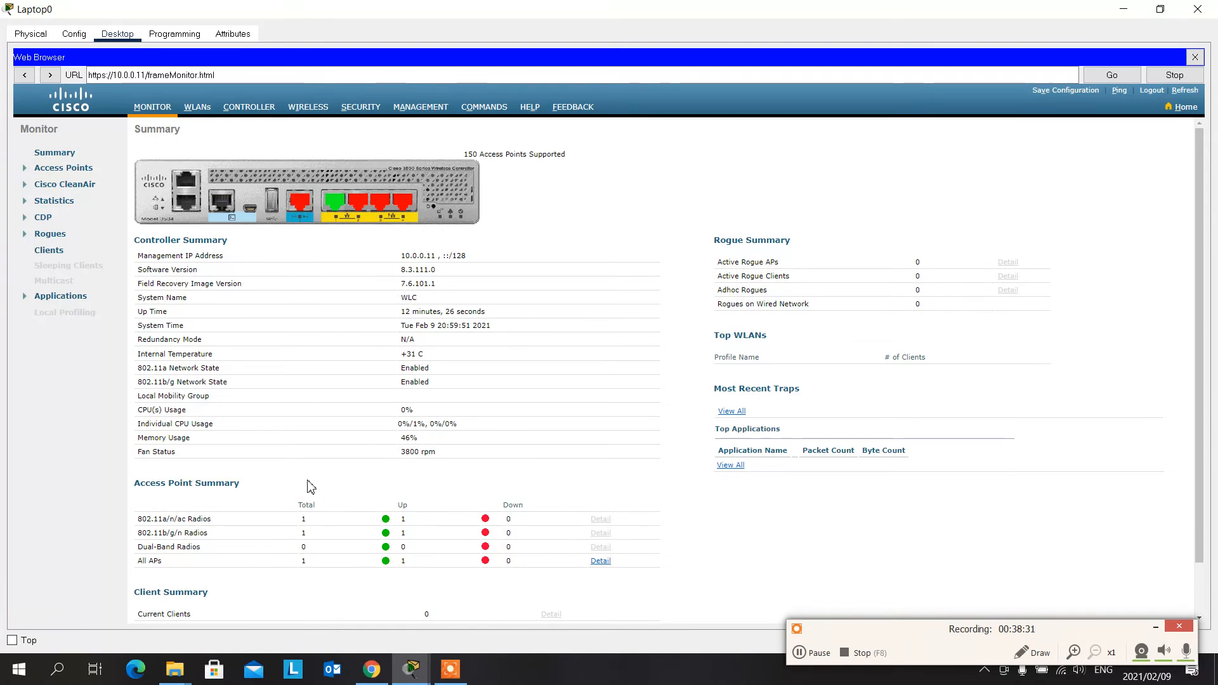
pyautogui.click(270, 493)
# - Open the Cisco-1 WLAN on the controller and review its General, Layer 2, Layer 3 and AAA Servers settings
pyautogui.click(198, 109)
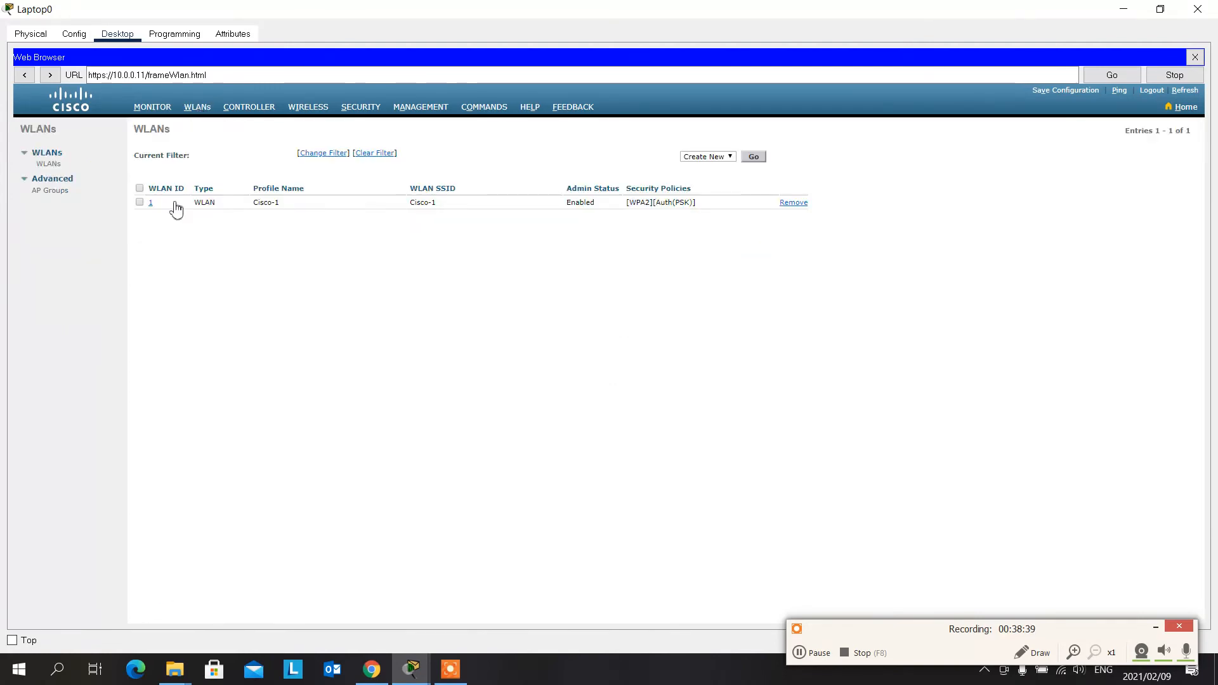
pyautogui.click(152, 205)
pyautogui.click(154, 204)
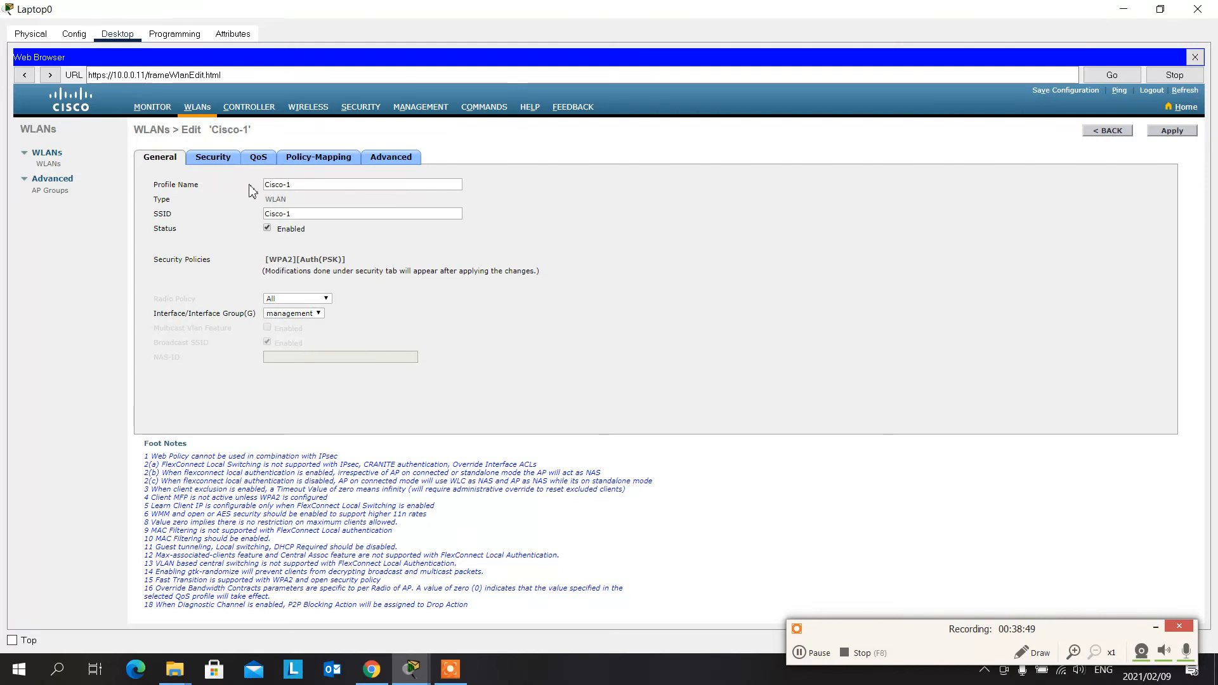
pyautogui.click(219, 160)
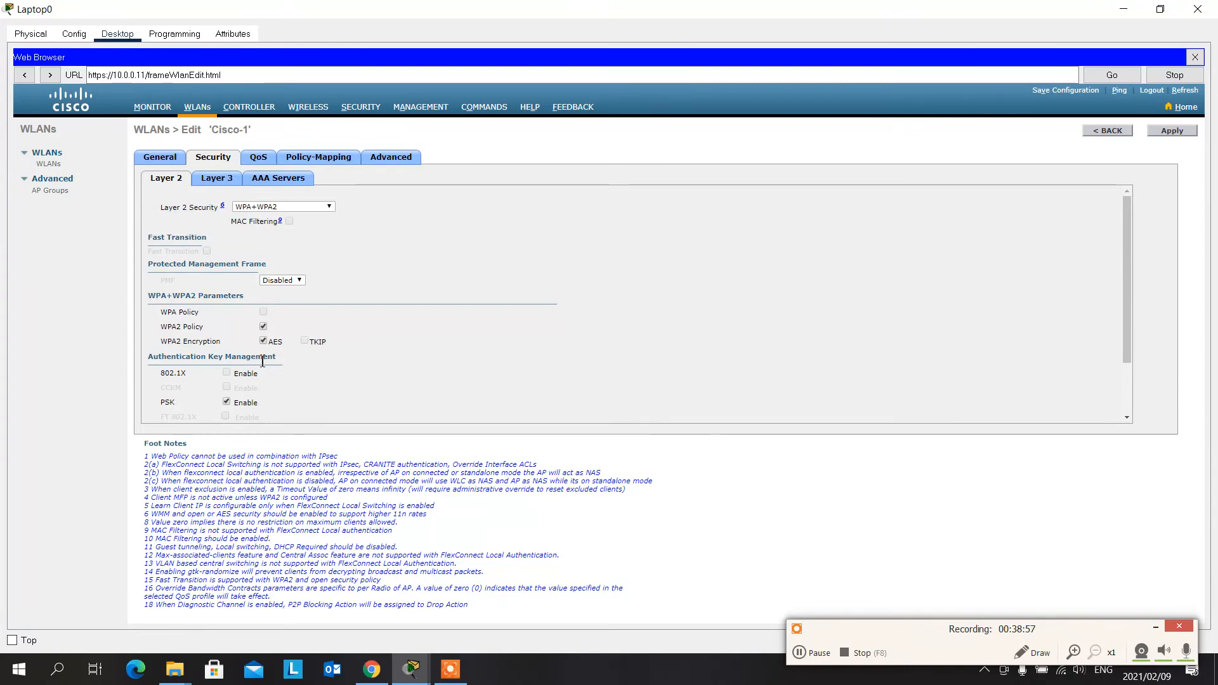
pyautogui.click(224, 178)
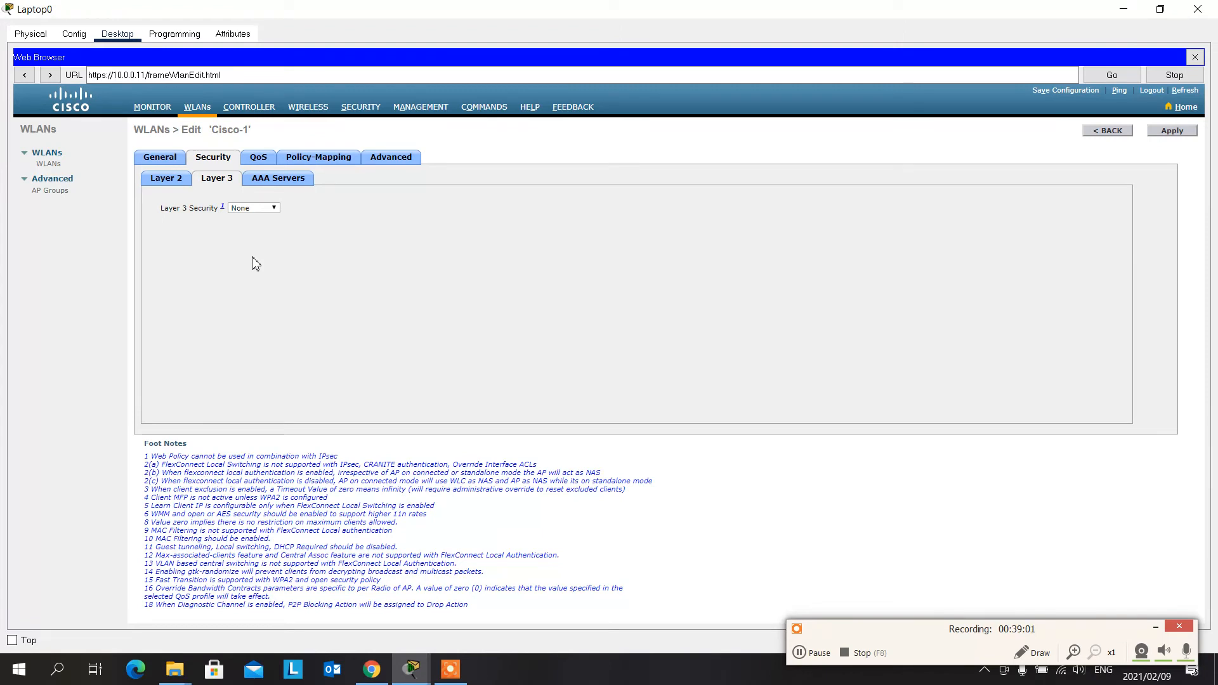
pyautogui.click(294, 180)
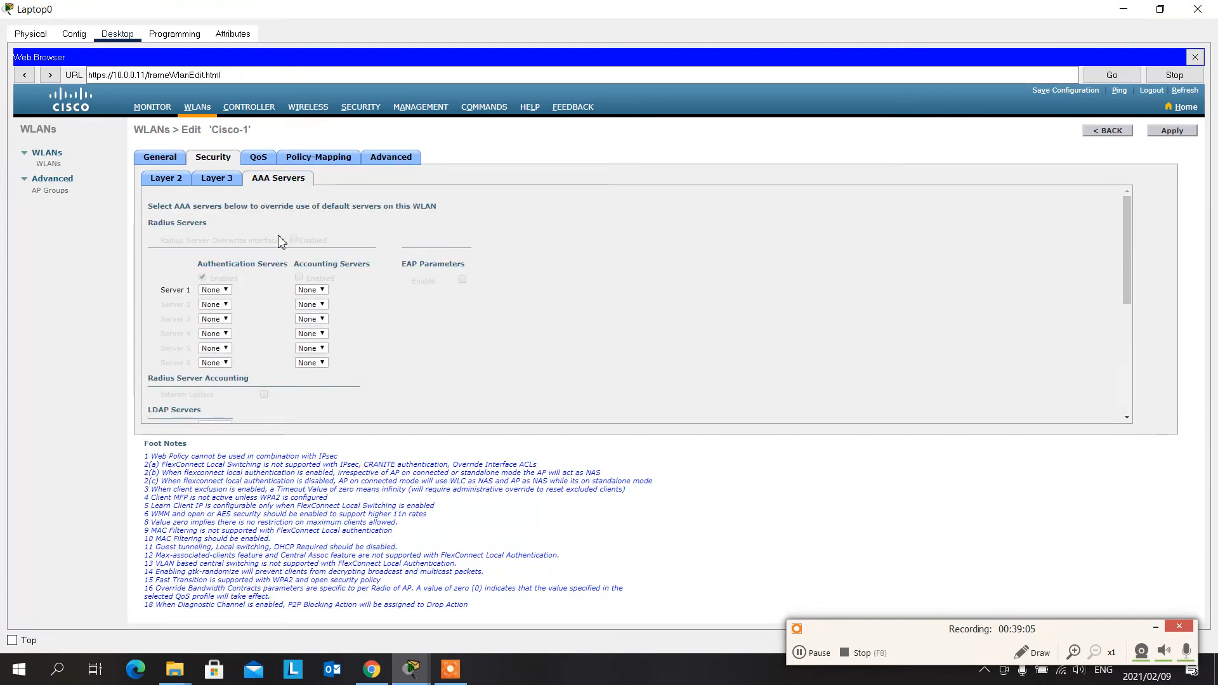
# - Review the QoS and Policy-Mapping settings of the Cisco-1 WLAN and return to its General settings
pyautogui.click(259, 159)
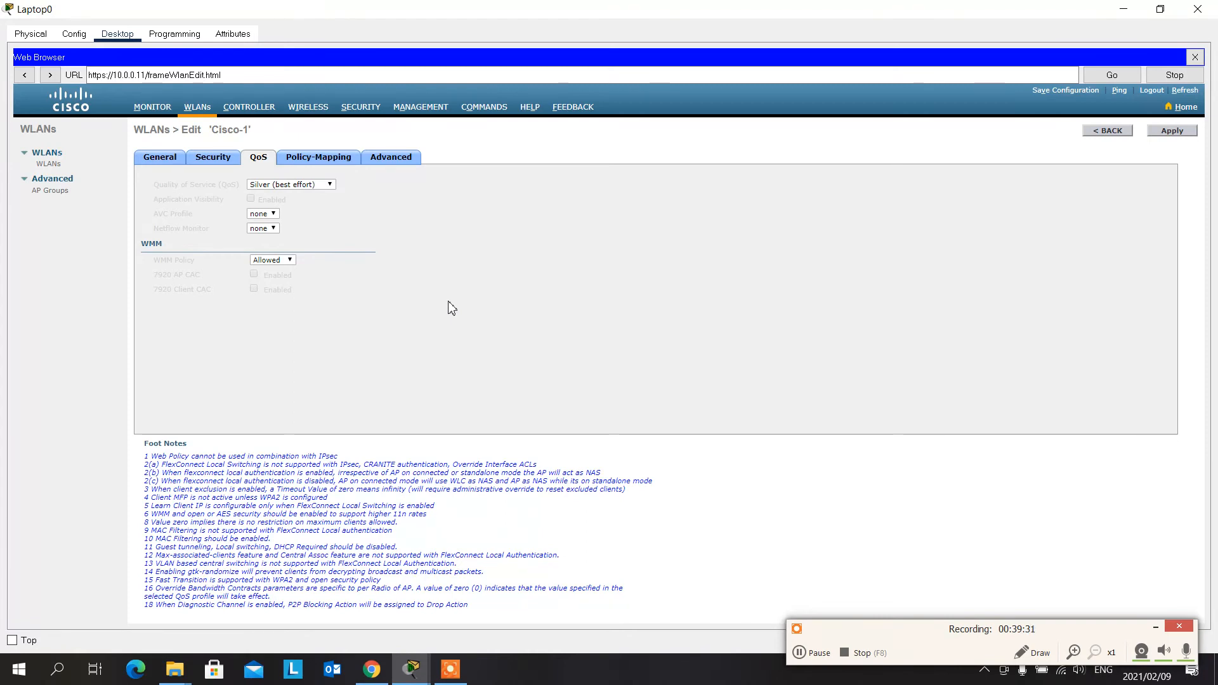
pyautogui.click(323, 164)
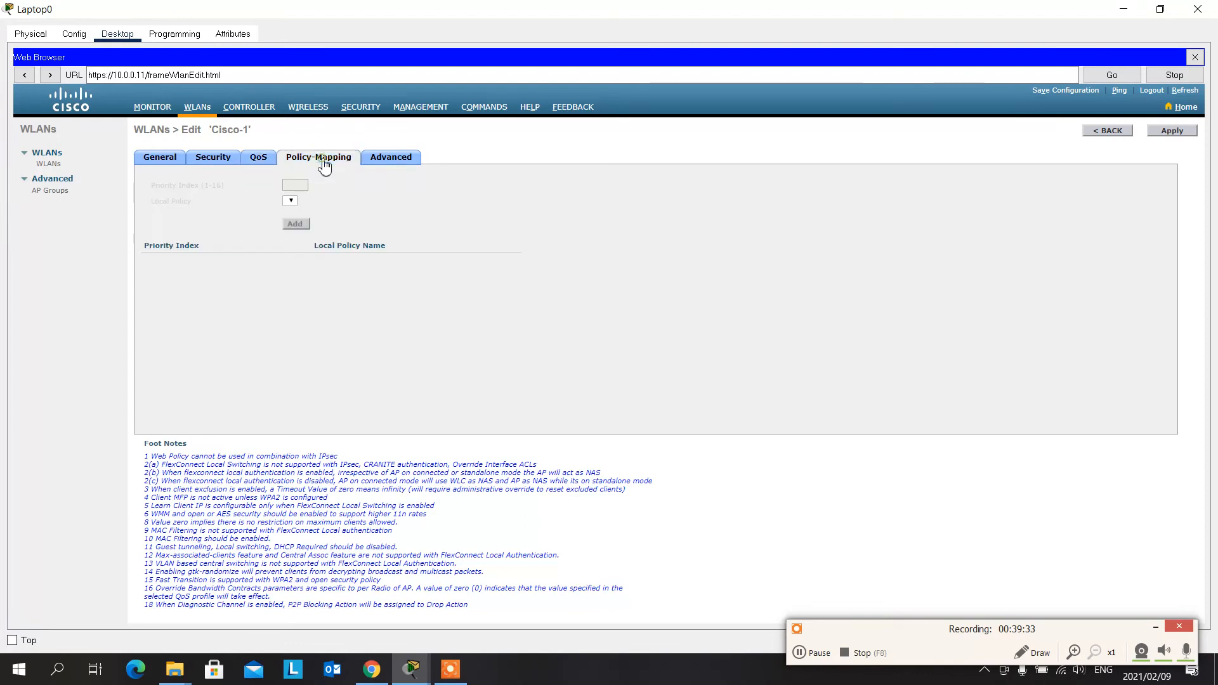
pyautogui.click(260, 162)
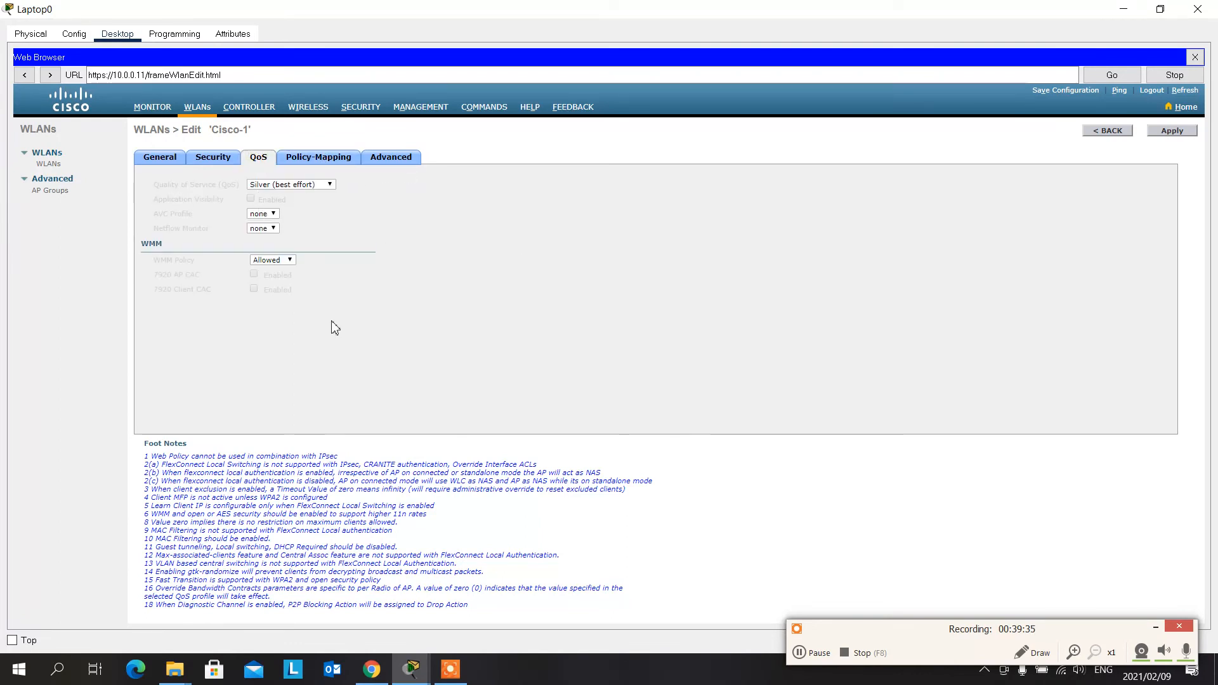
pyautogui.click(164, 158)
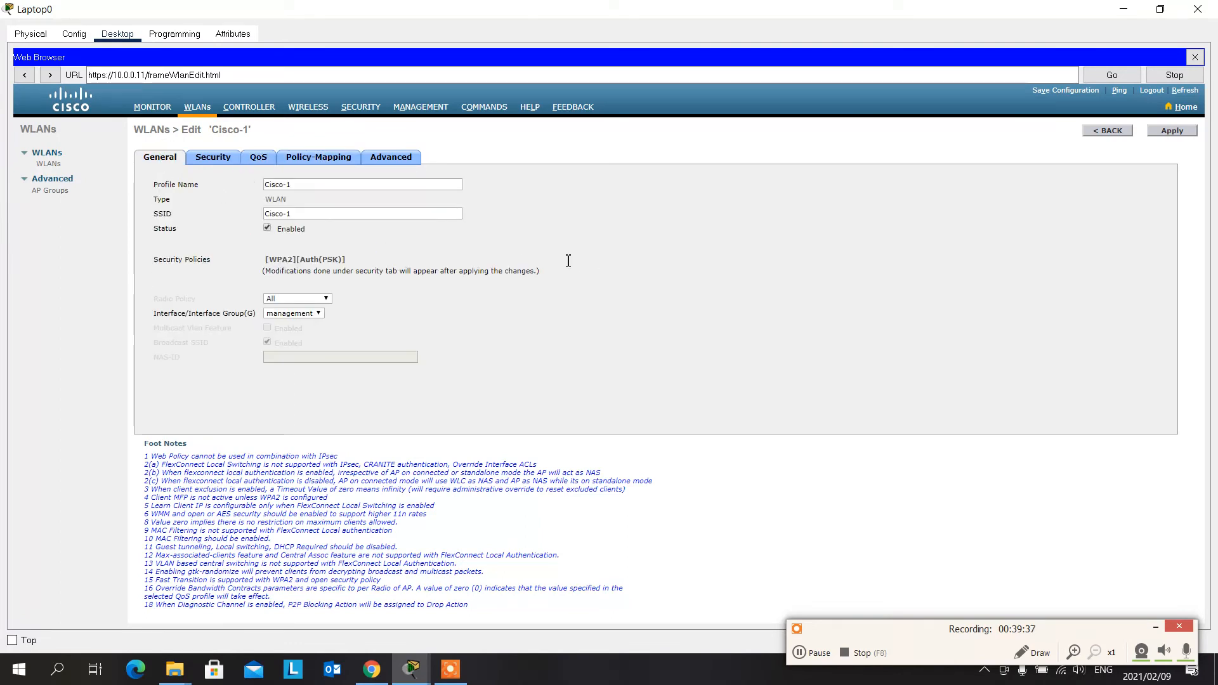
pyautogui.tripleClick(560, 227)
# - View the controller's General settings and its All APs list, rechecking the list in a reopened Laptop0 window before minimizing it
pyautogui.click(236, 107)
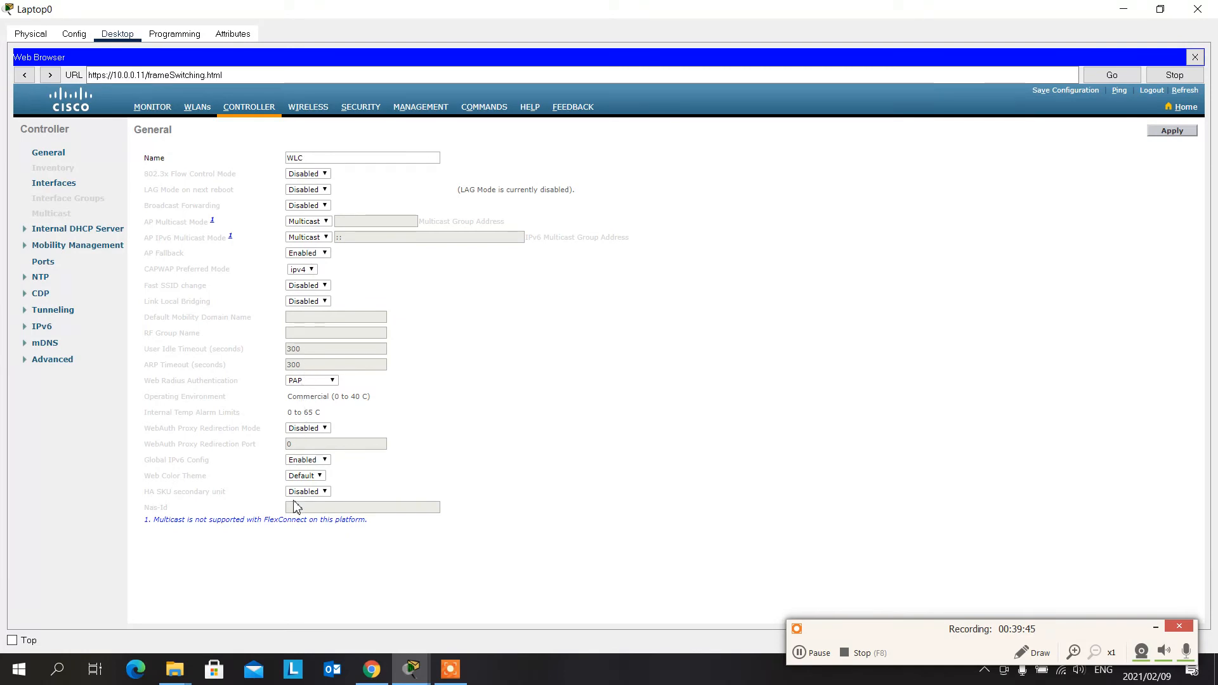
pyautogui.click(311, 114)
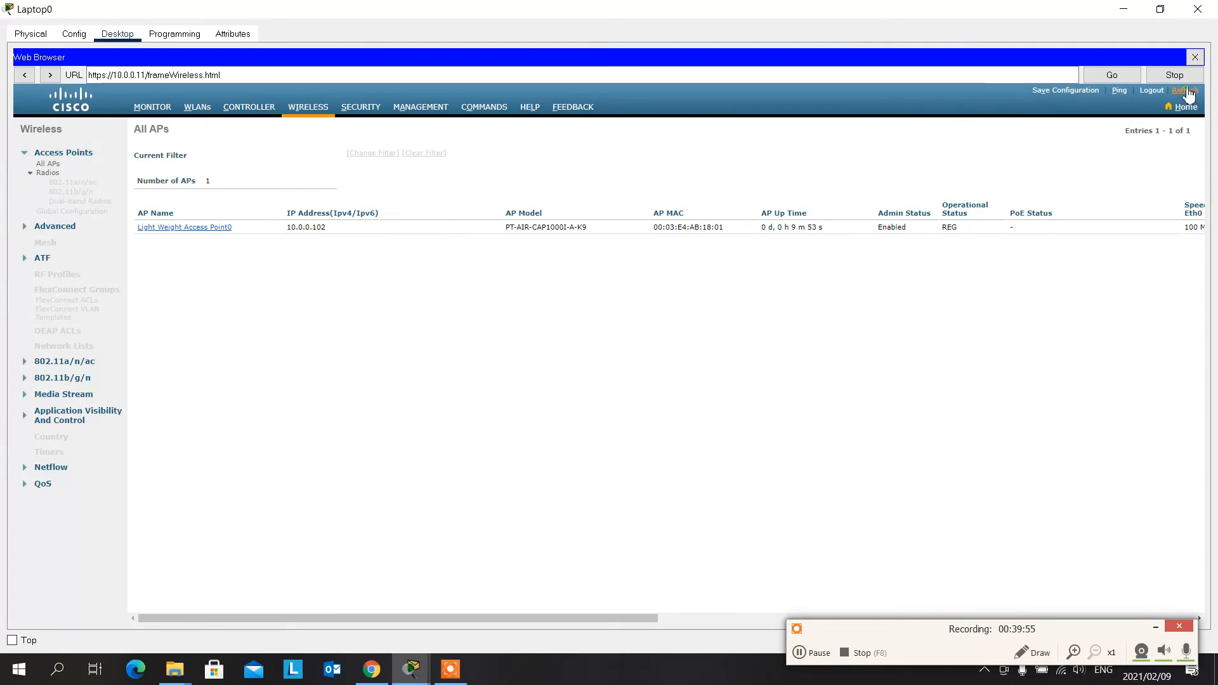
pyautogui.click(1123, 8)
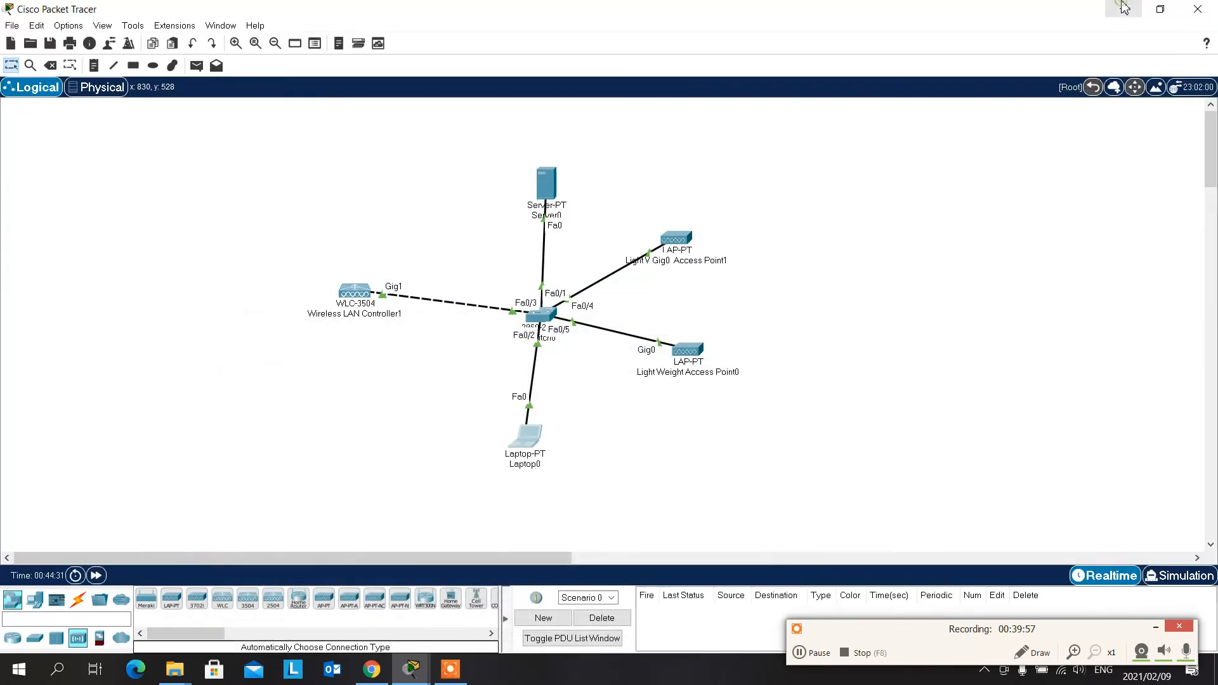
pyautogui.click(531, 439)
pyautogui.click(728, 47)
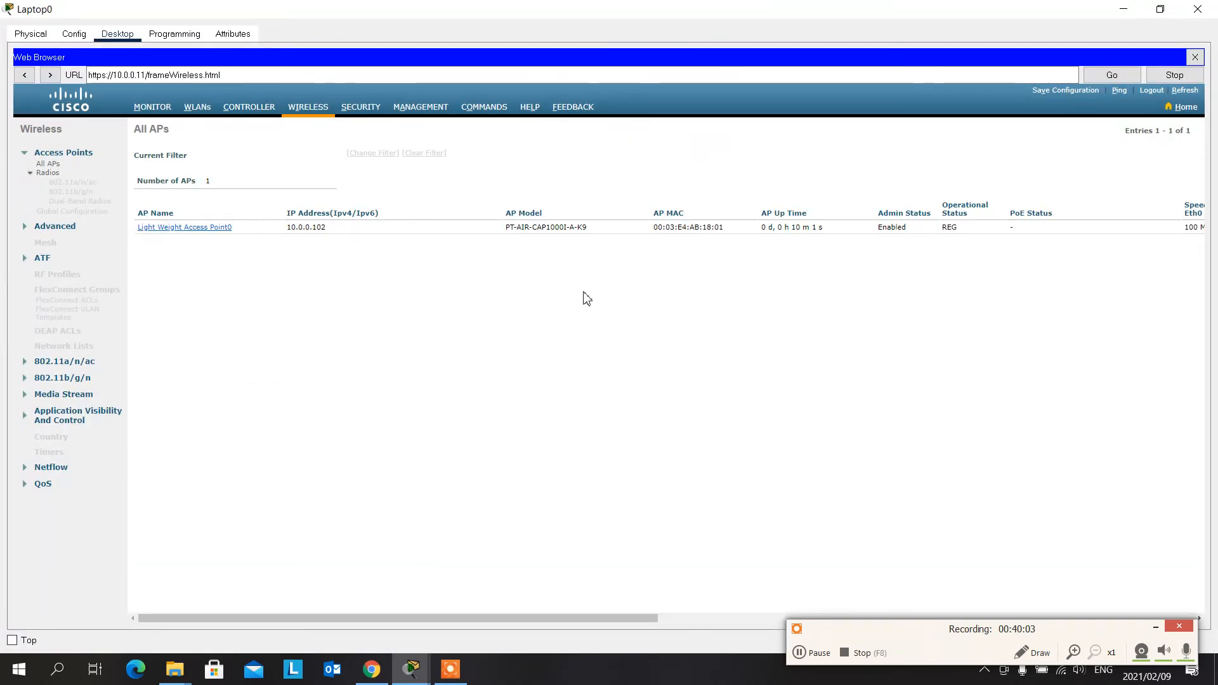
pyautogui.click(1123, 9)
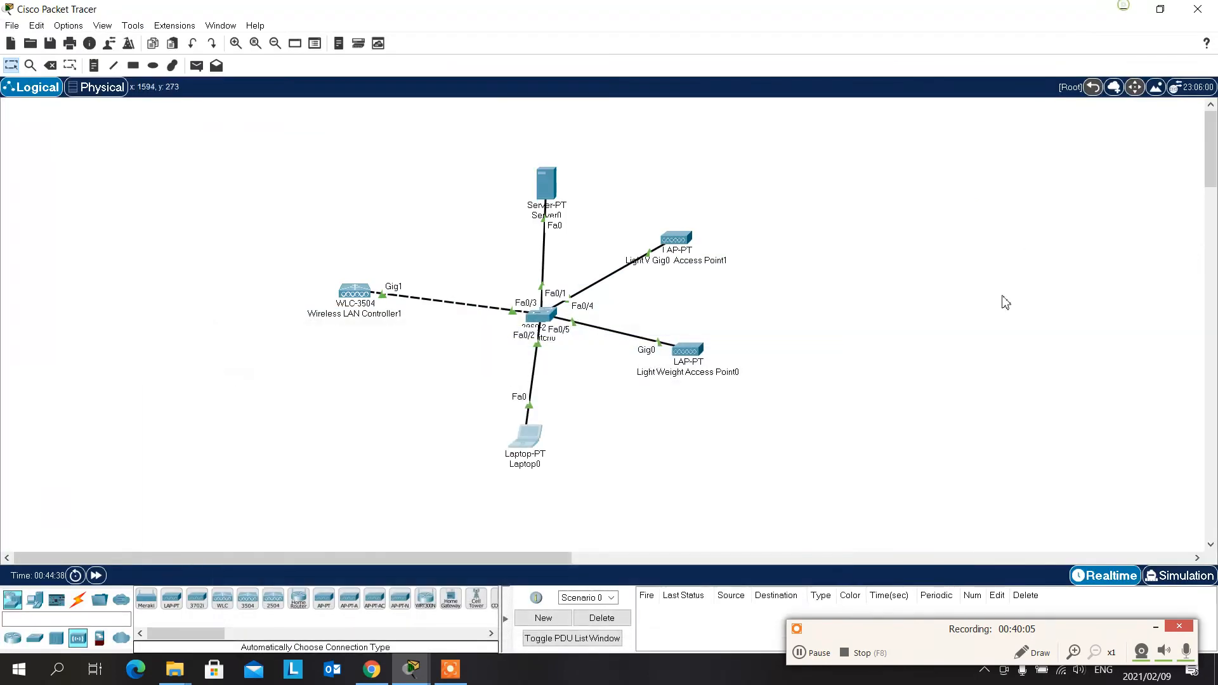
# - Inspect both access points' device summaries, check Light Weight Access Point1's global settings, and close its window
pyautogui.moveTo(684, 241)
pyautogui.moveTo(685, 358)
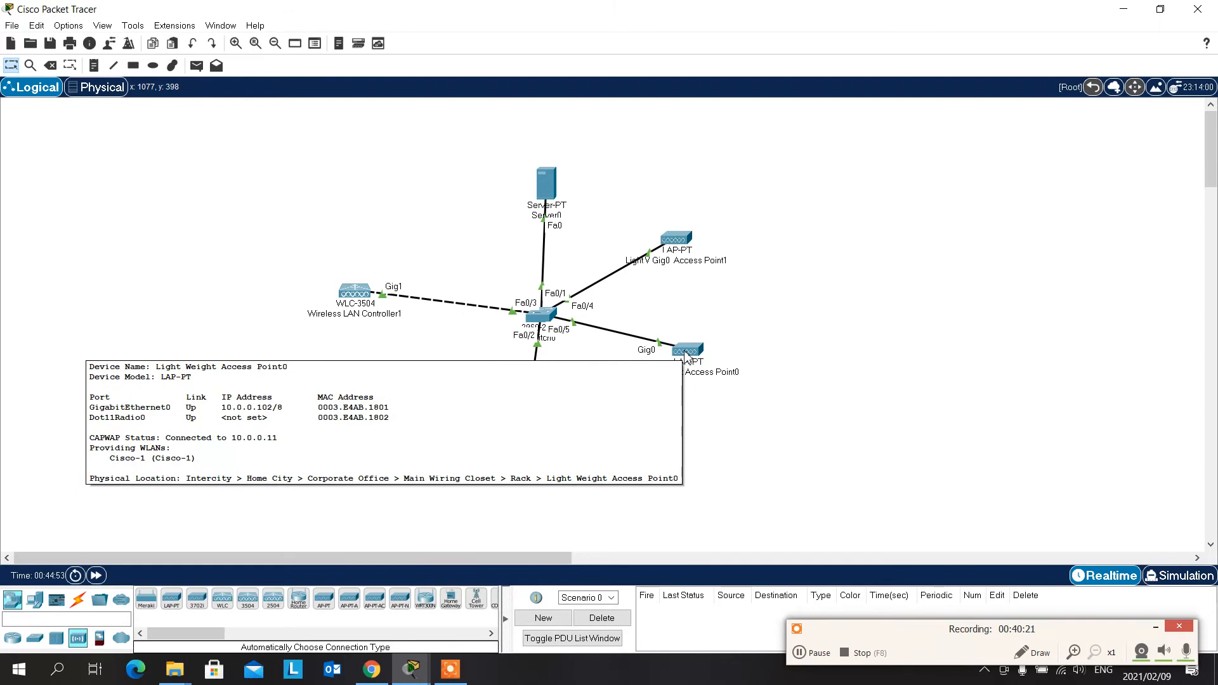
pyautogui.click(678, 240)
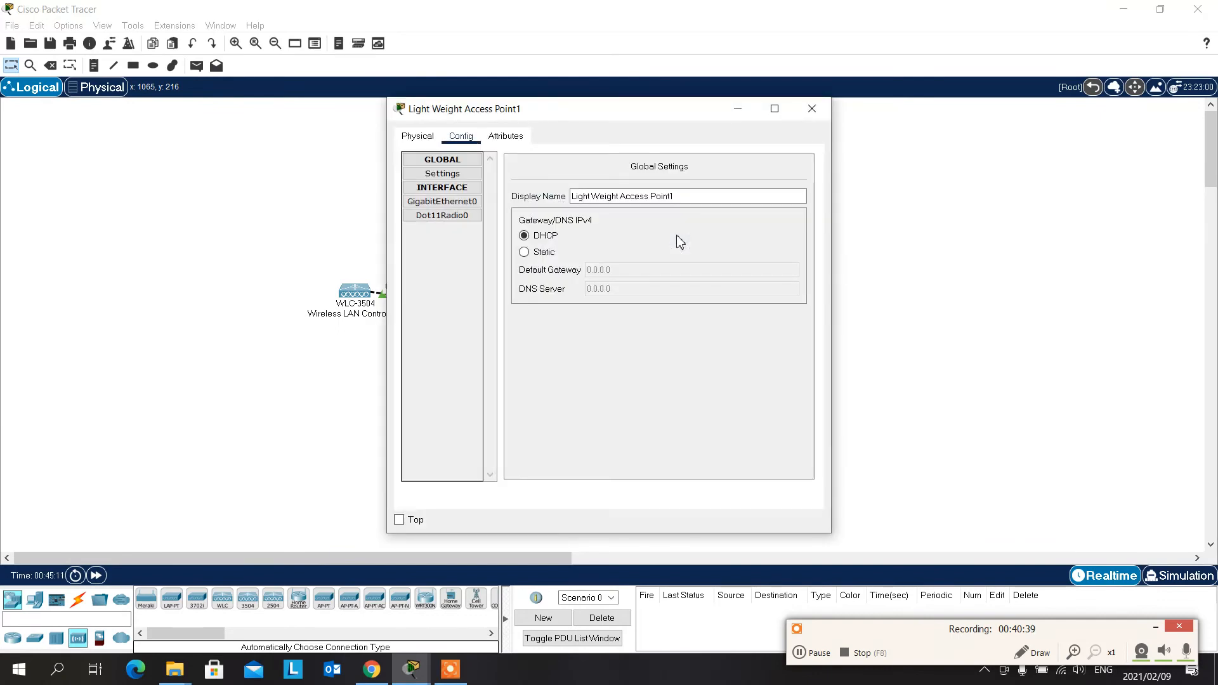
pyautogui.click(474, 202)
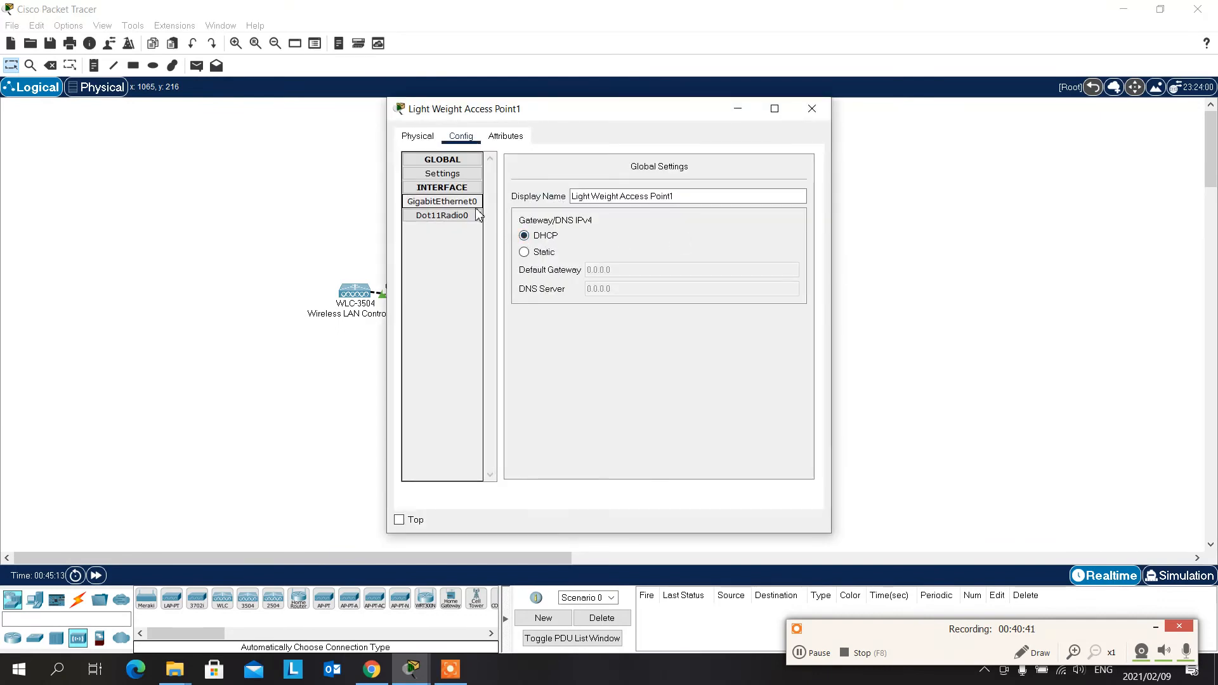
pyautogui.click(812, 108)
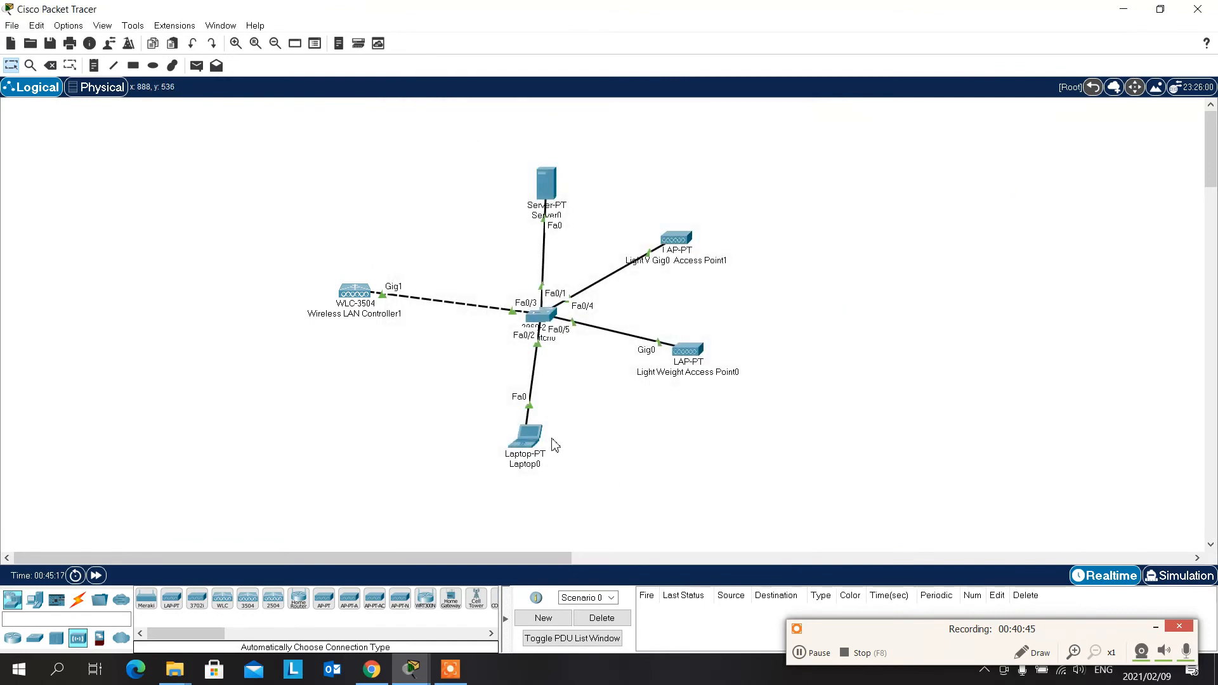
# - Reopen Laptop0 maximized and view the controller's RADIUS Authentication Servers page and Management summary
pyautogui.click(526, 438)
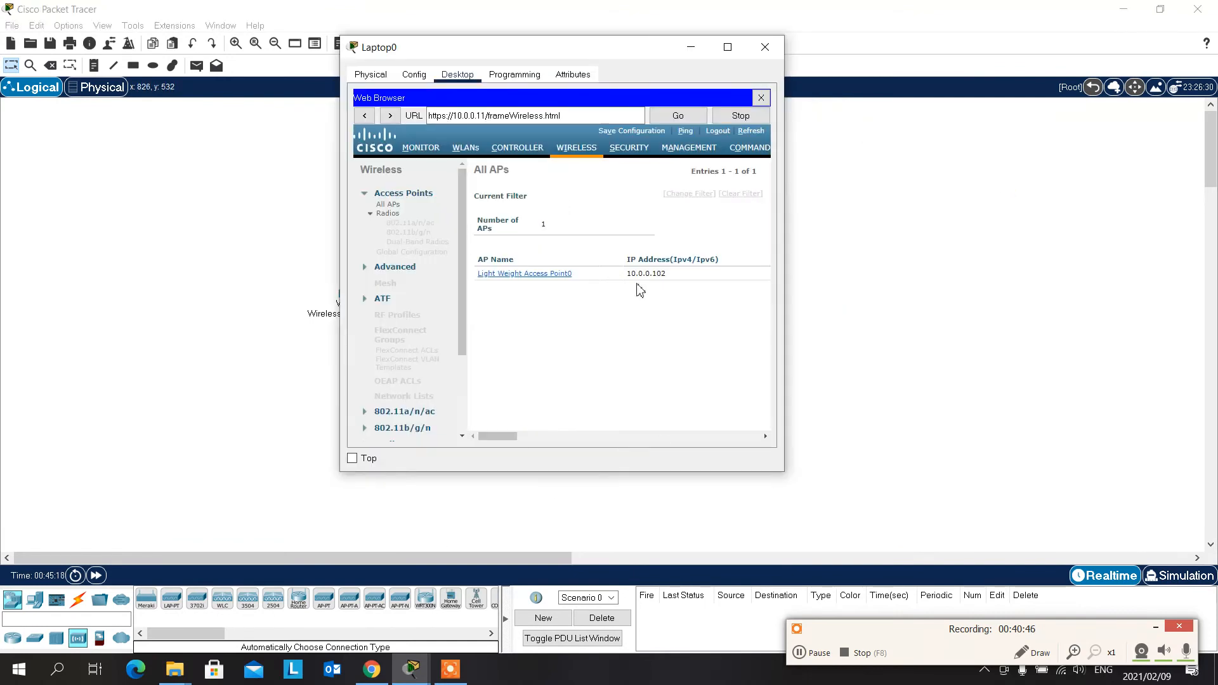
pyautogui.click(728, 47)
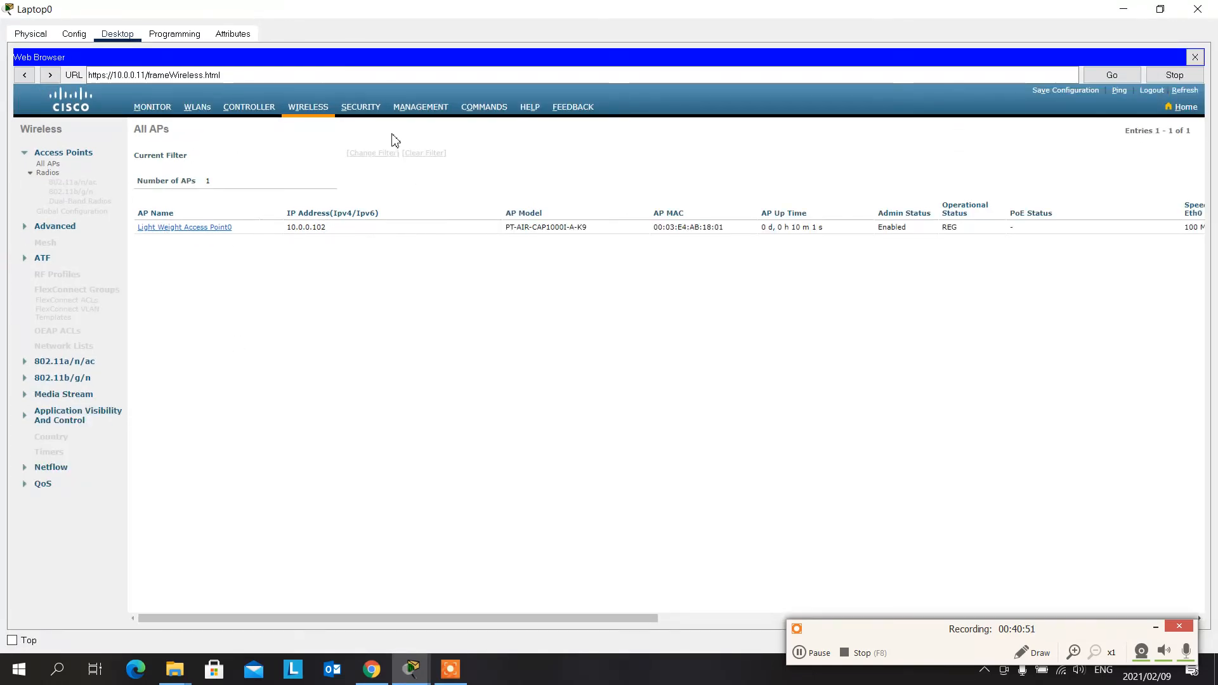
pyautogui.click(366, 109)
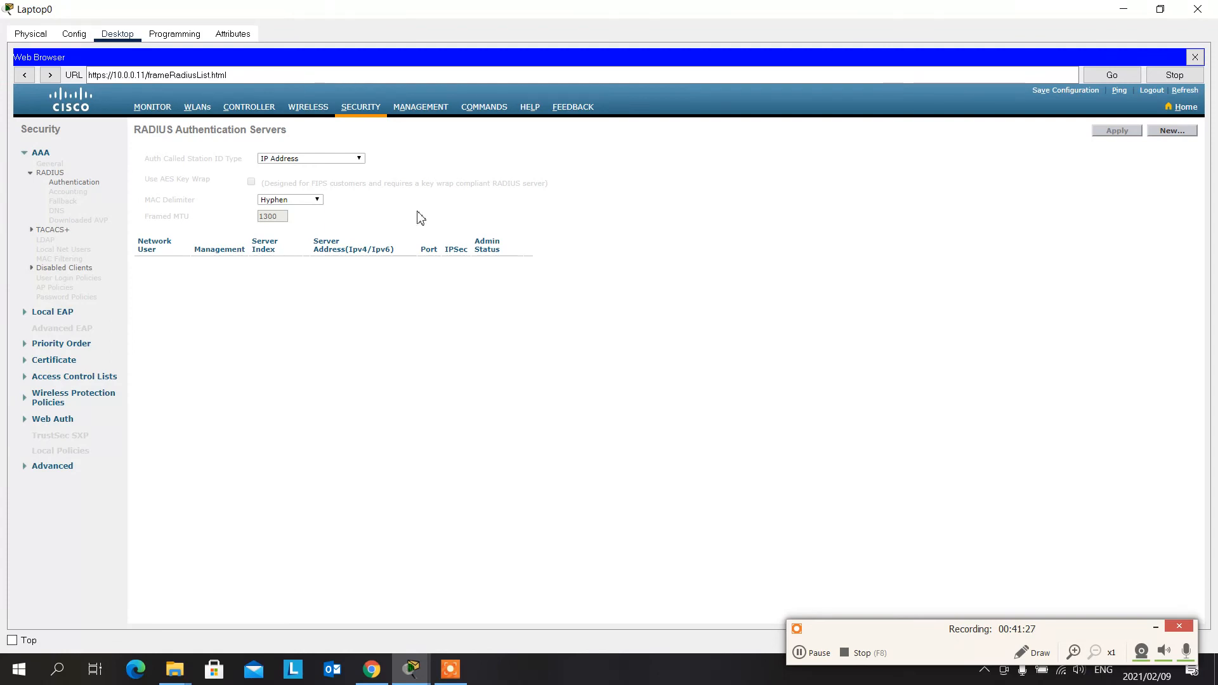
pyautogui.click(448, 112)
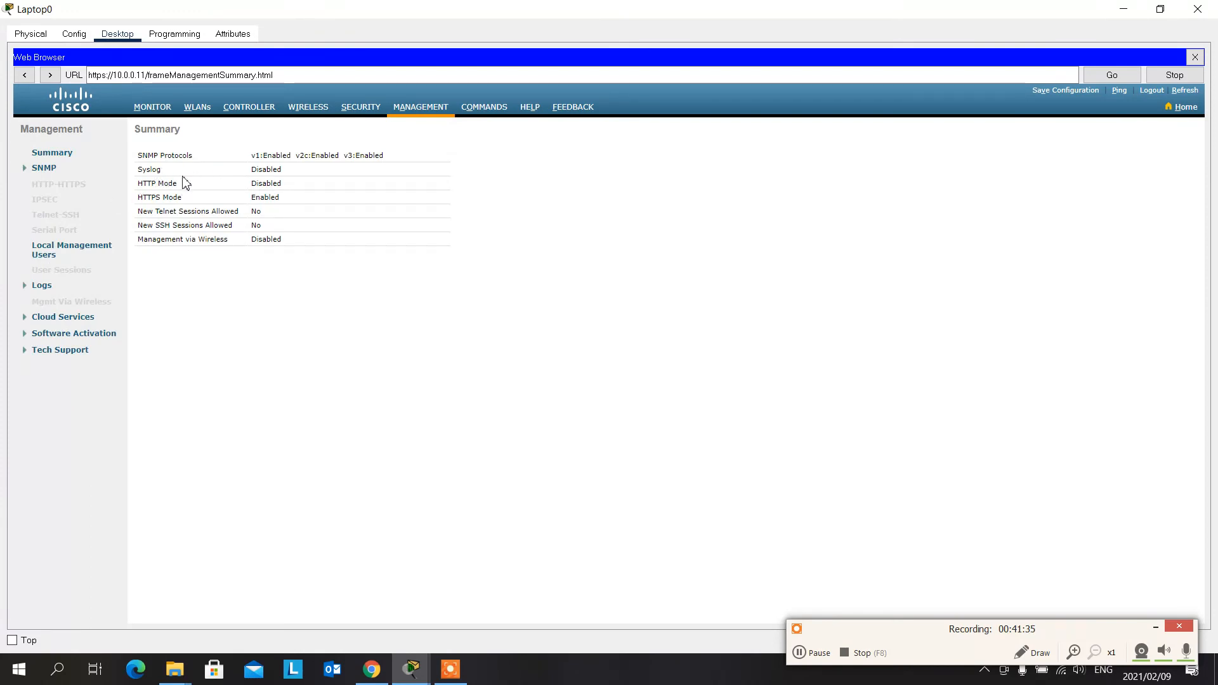
# - Read the controller's message logs, view its Set Time page, and minimize the Laptop0 window
pyautogui.click(42, 287)
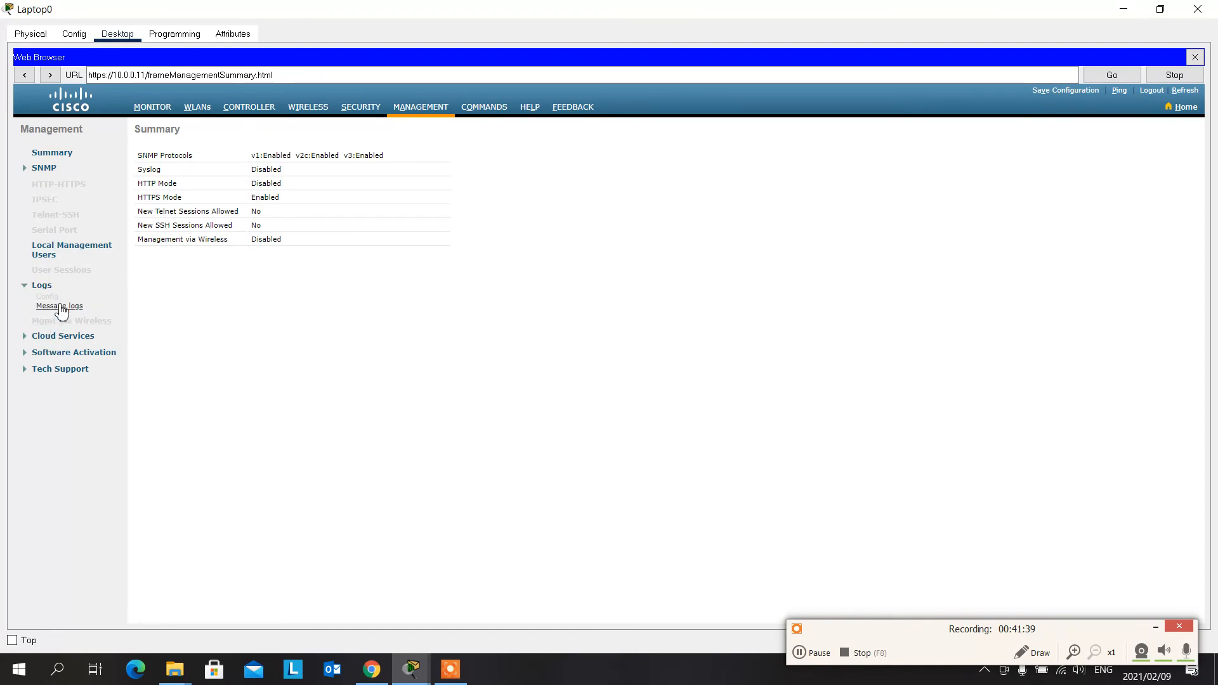
pyautogui.click(60, 307)
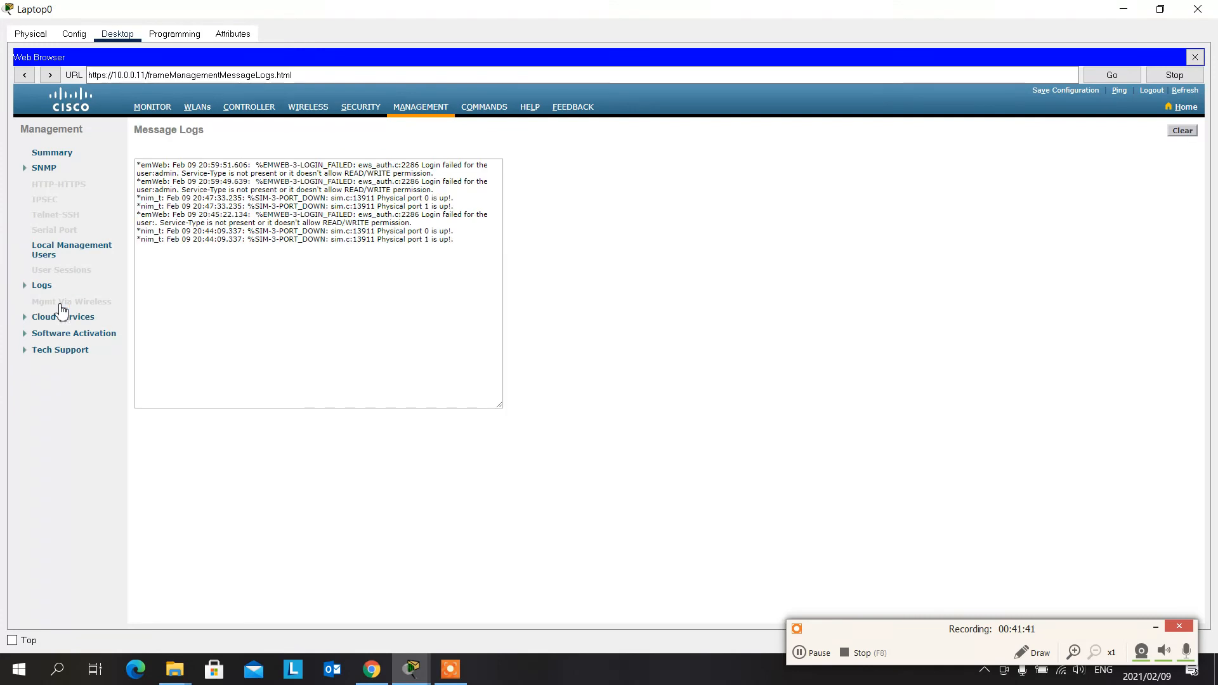
pyautogui.click(503, 109)
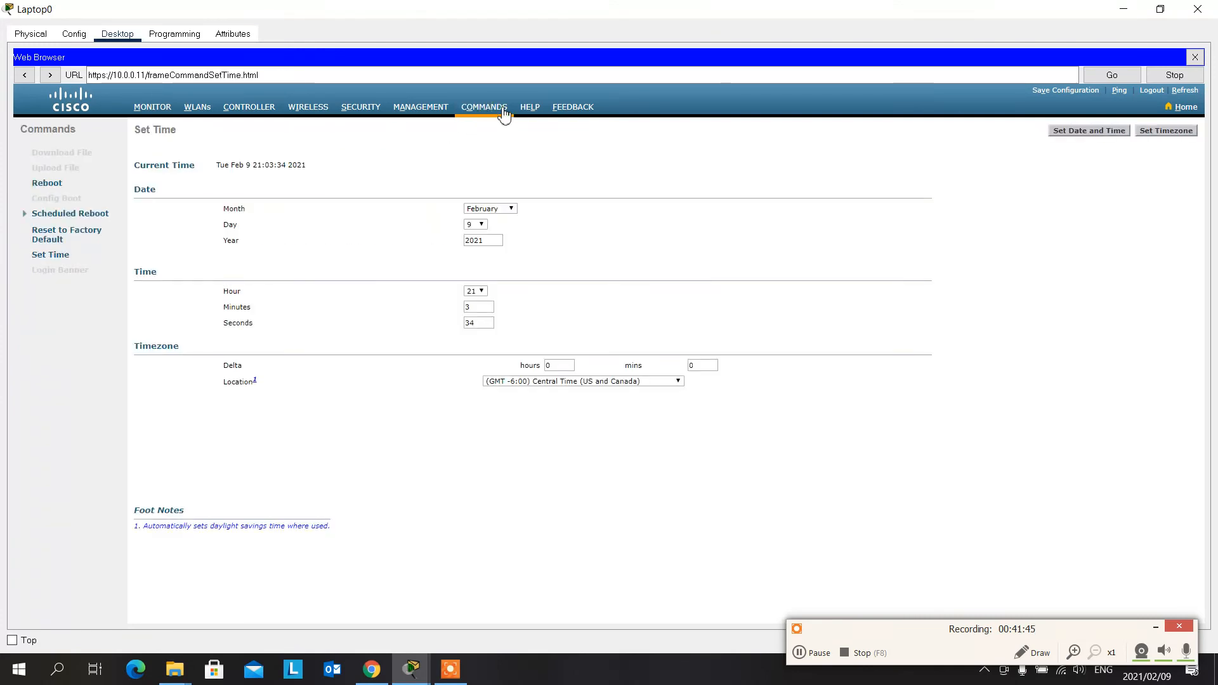
pyautogui.click(1126, 11)
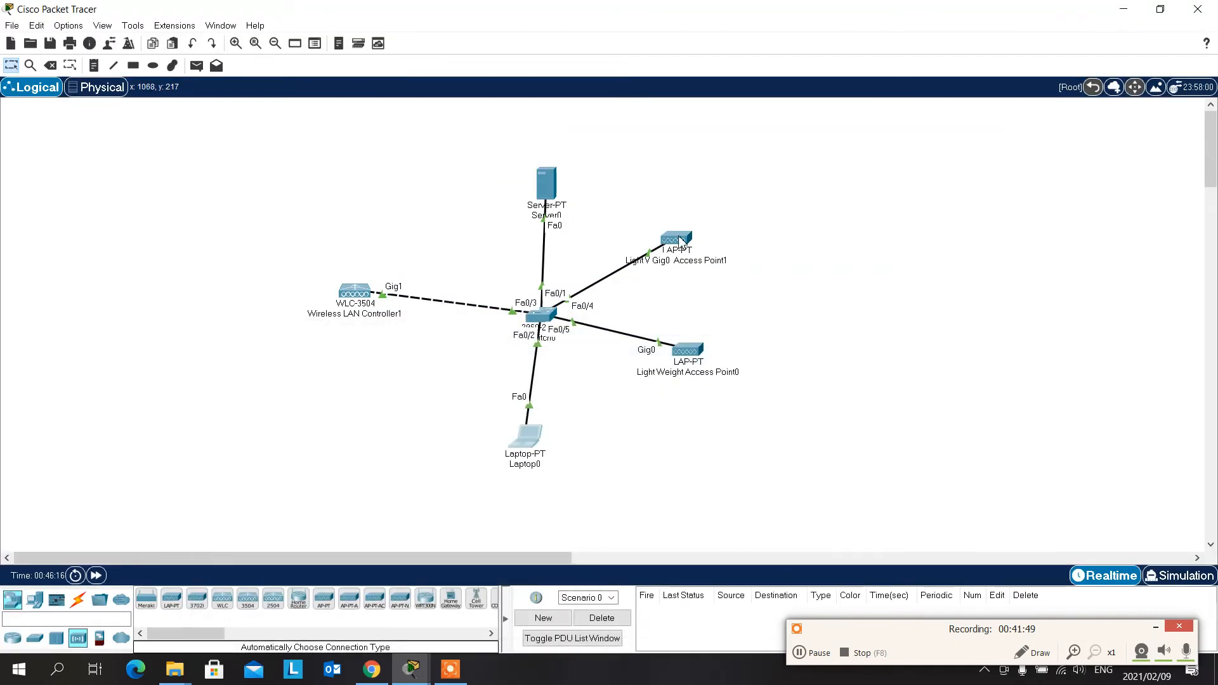
# - Add a smartphone and a tablet PC to the workspace beside the two access points, the smartphone above the tablet
pyautogui.moveTo(678, 243)
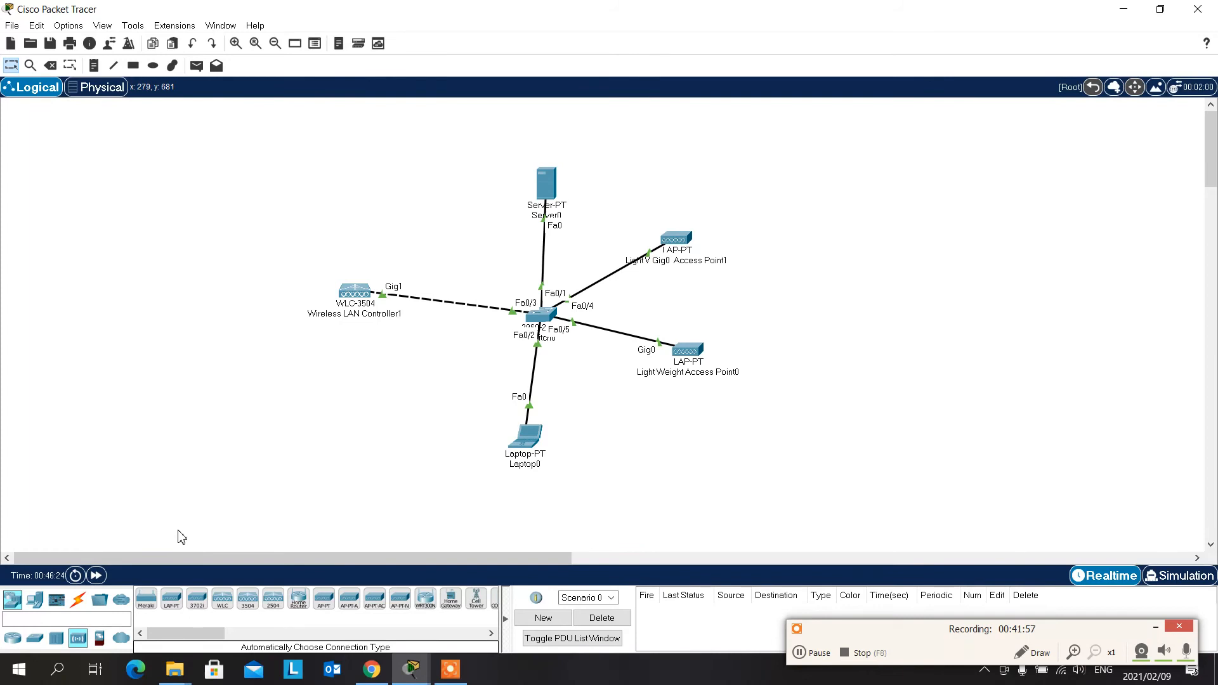
pyautogui.click(35, 601)
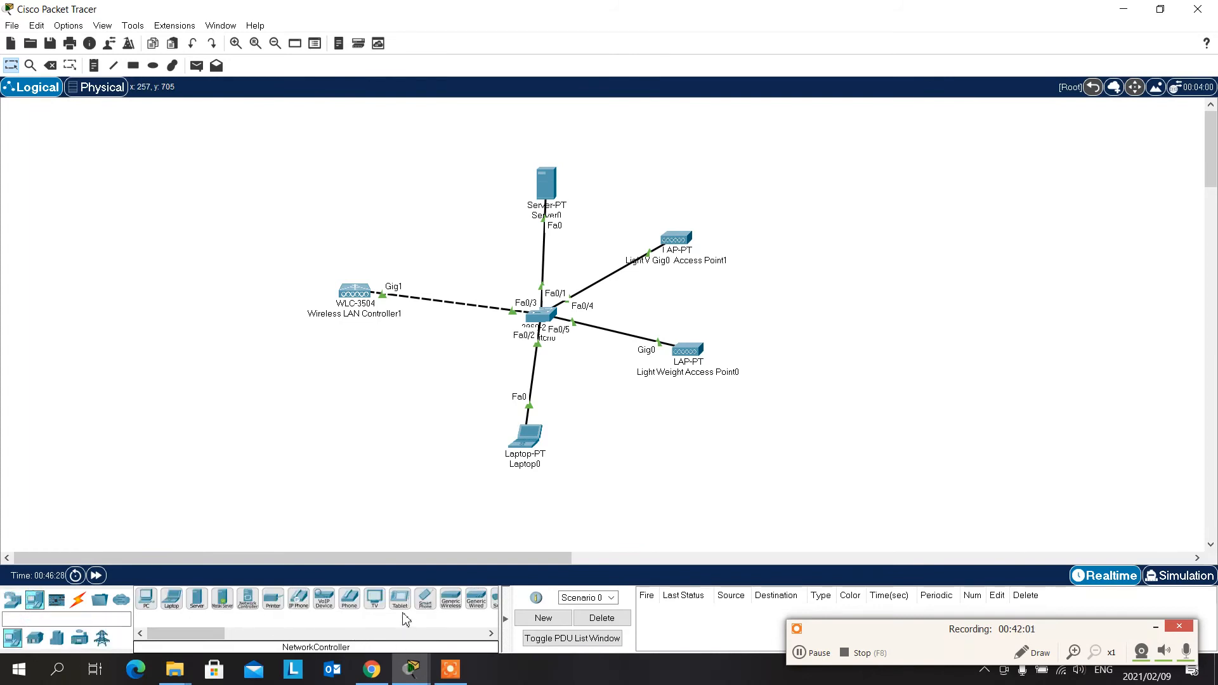
pyautogui.moveTo(426, 603); pyautogui.dragTo(842, 260)
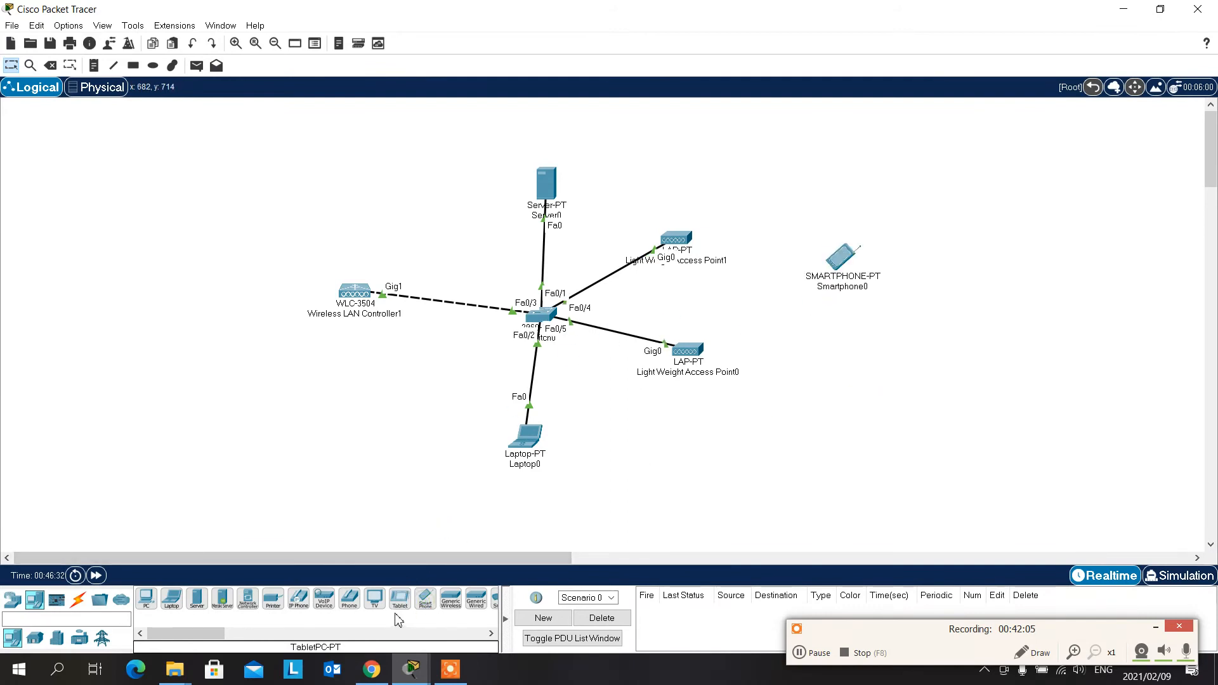
pyautogui.moveTo(400, 600); pyautogui.dragTo(846, 354)
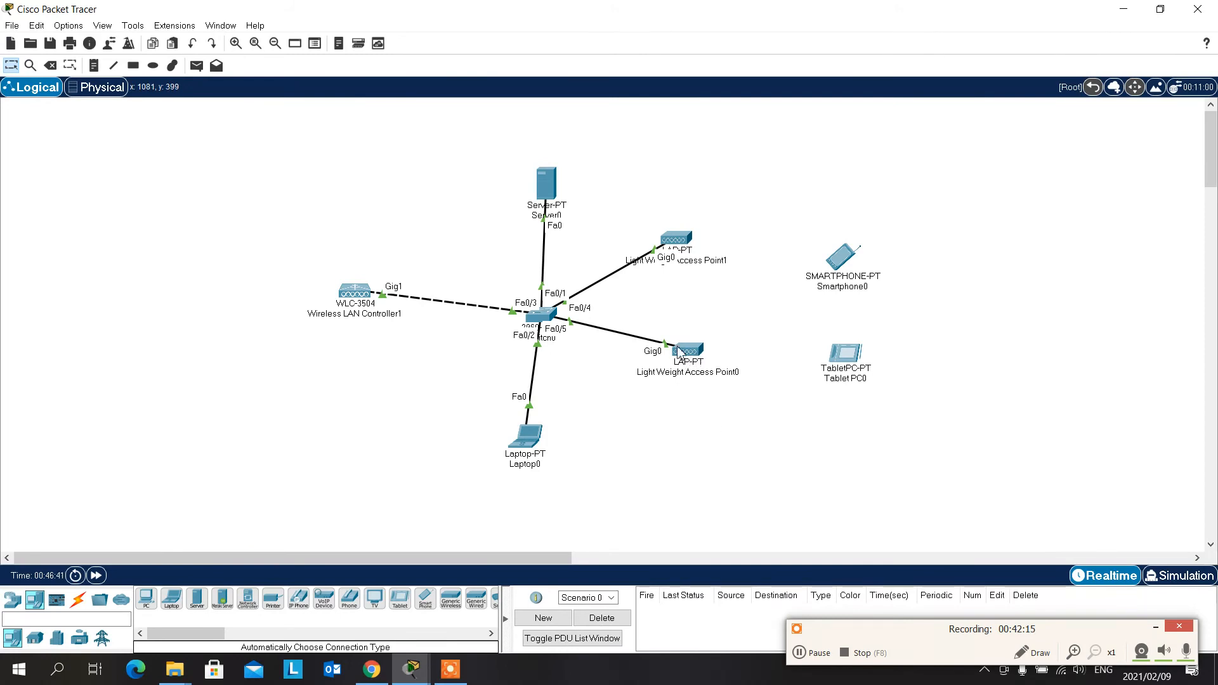
# - Inspect the Wireless LAN Controller1 device summary, and briefly open and close the Light Weight Access Point1 window
pyautogui.moveTo(351, 314)
pyautogui.click(689, 243)
pyautogui.click(805, 114)
# - Open the smartphone's global settings and move its window clear of the topology
pyautogui.click(841, 257)
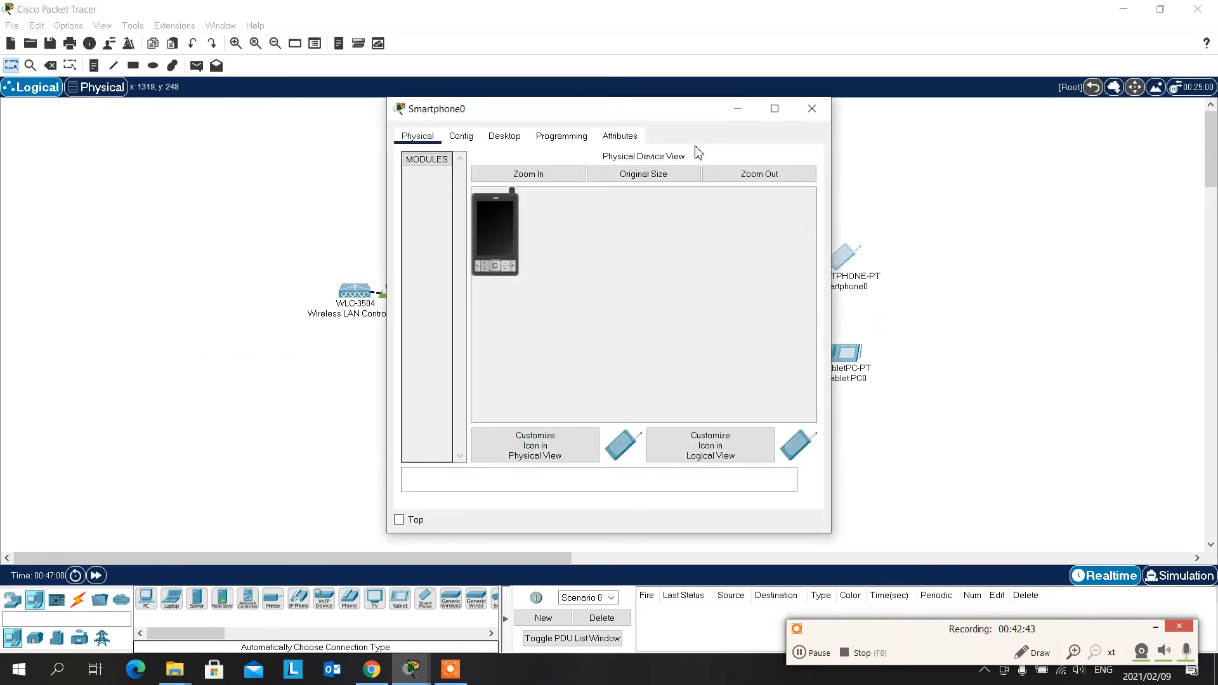
pyautogui.moveTo(650, 117); pyautogui.dragTo(1025, 95)
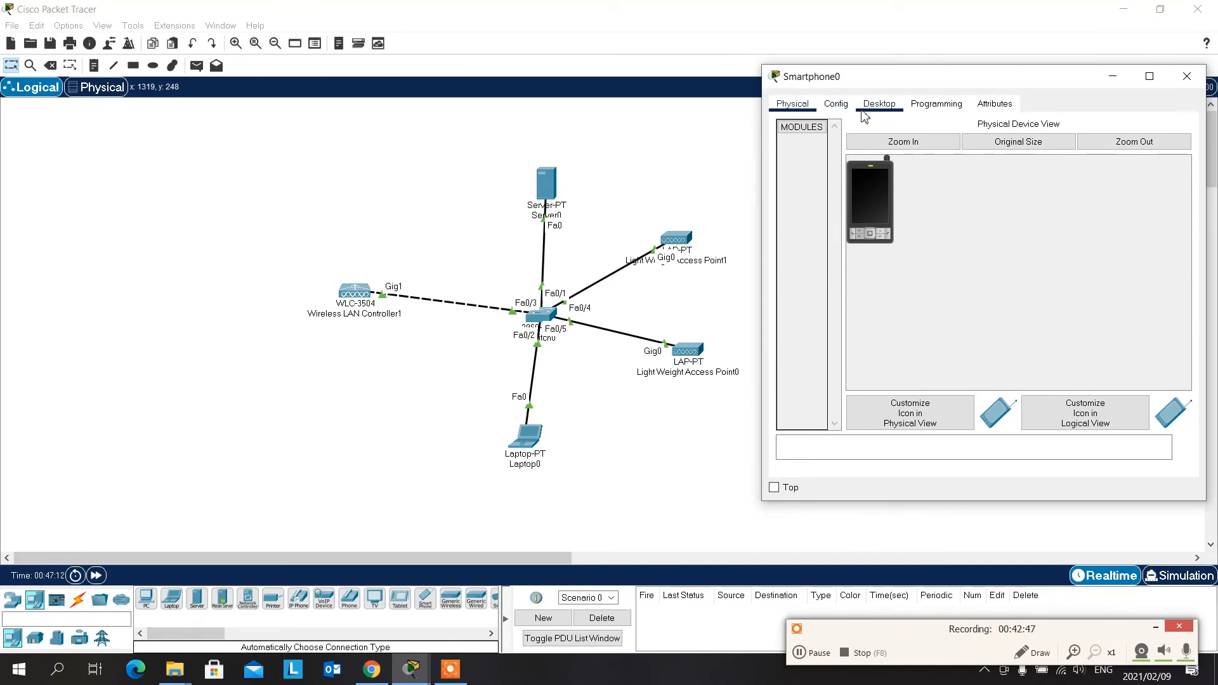
pyautogui.click(837, 104)
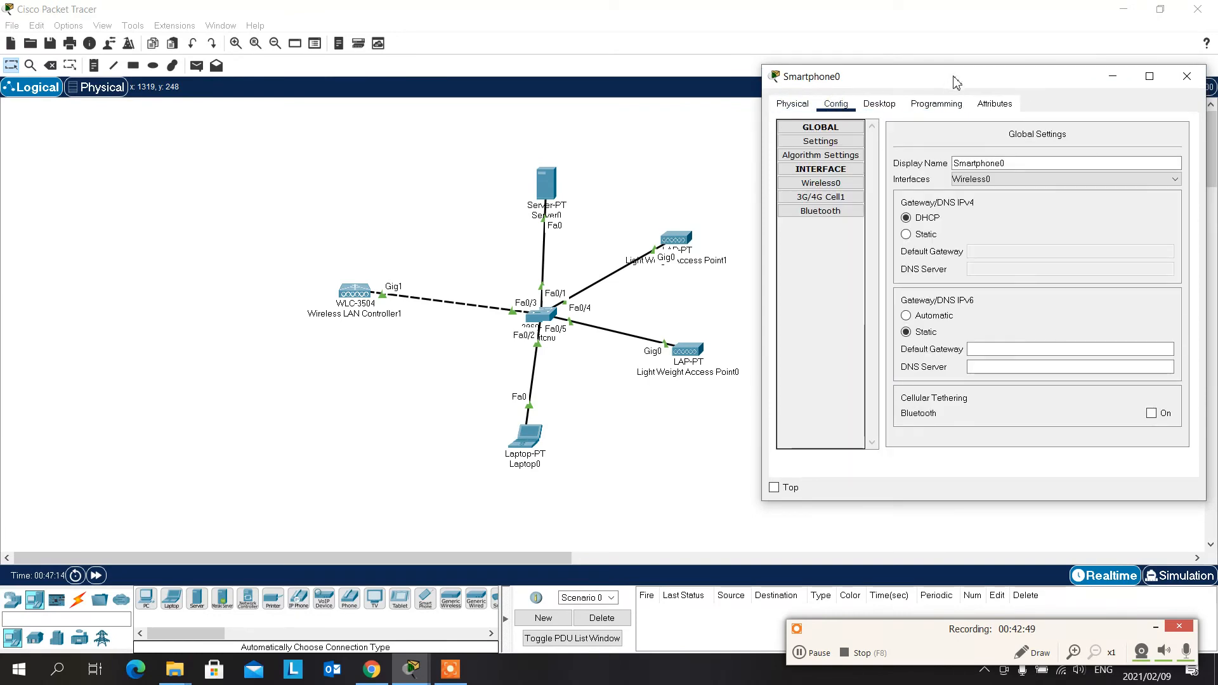
pyautogui.moveTo(957, 82); pyautogui.dragTo(911, 68)
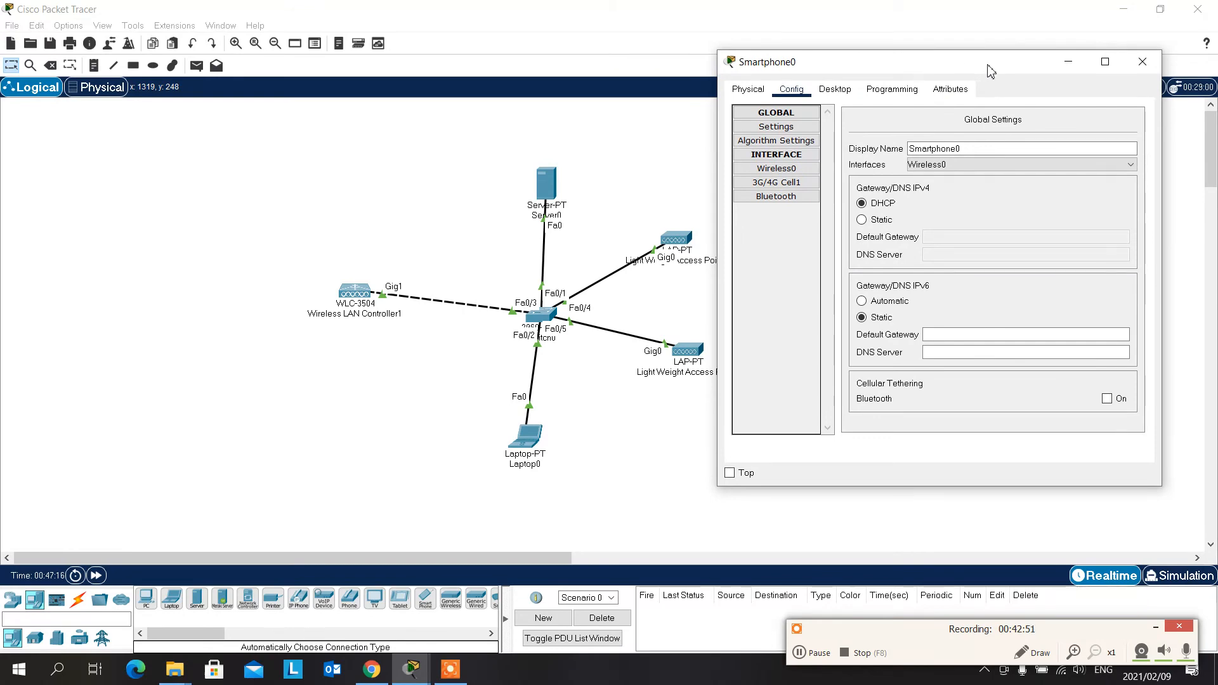
pyautogui.moveTo(991, 71); pyautogui.dragTo(304, 47)
pyautogui.click(766, 200)
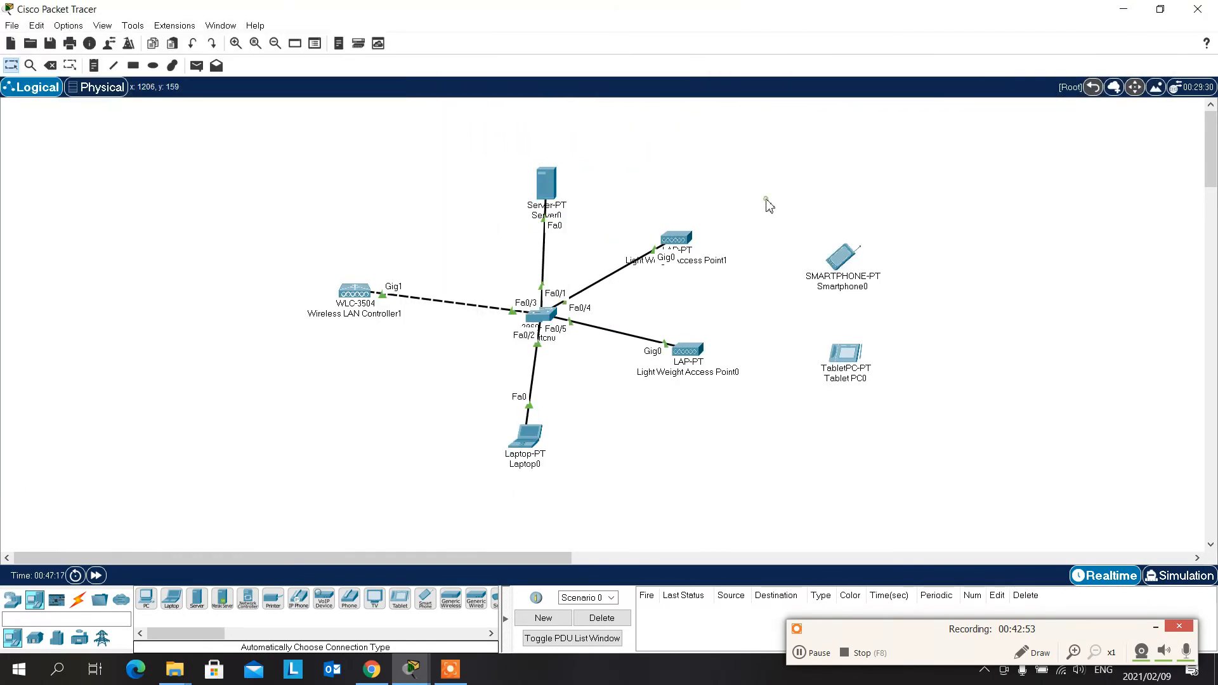
# - Reopen the smartphone's configuration and set the SSID of its Wireless0 interface to Cisco-1
pyautogui.click(841, 257)
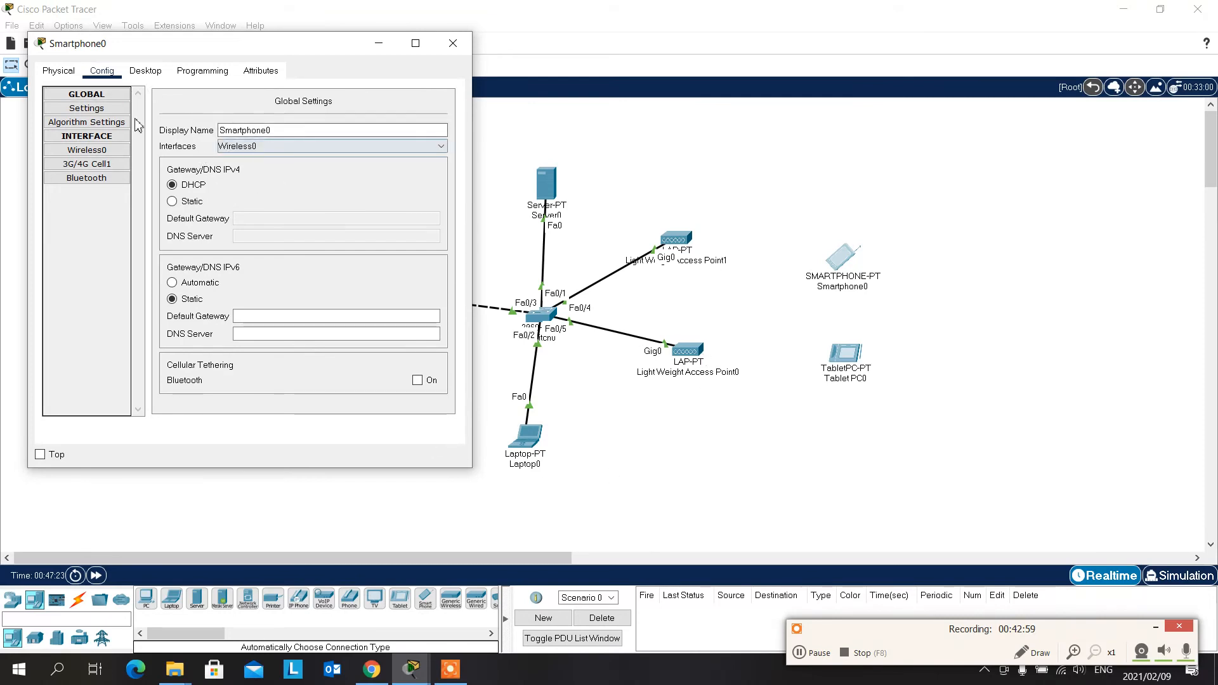
pyautogui.click(102, 154)
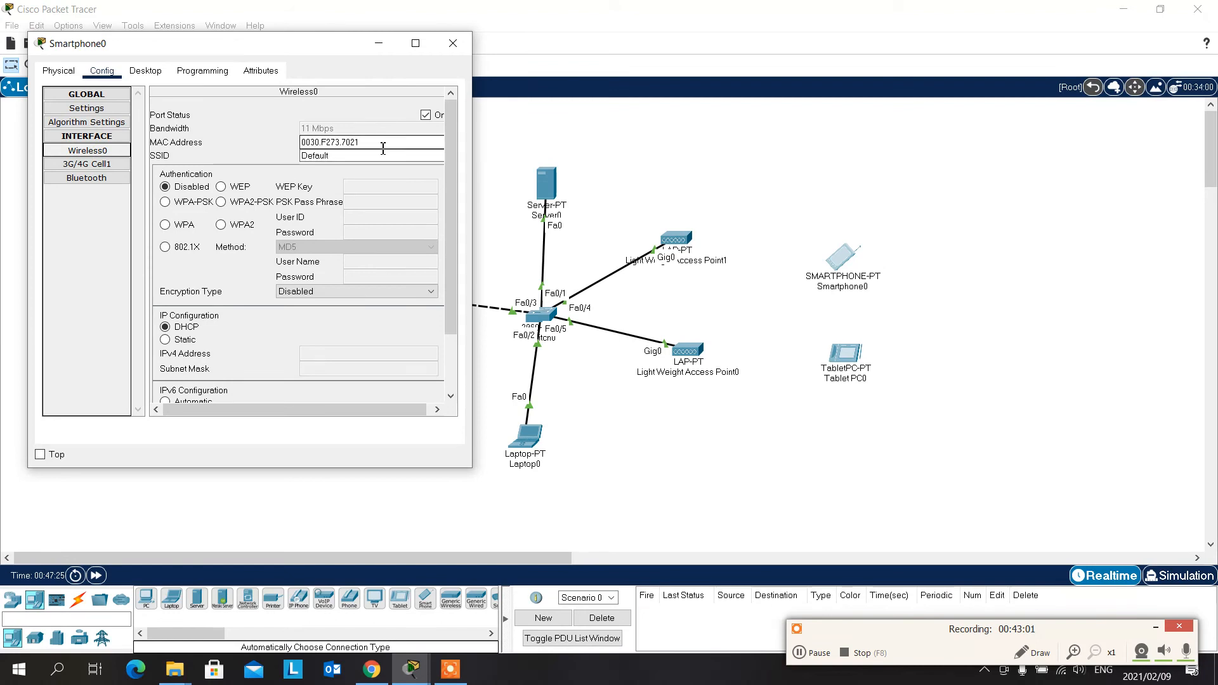
pyautogui.doubleClick(315, 163)
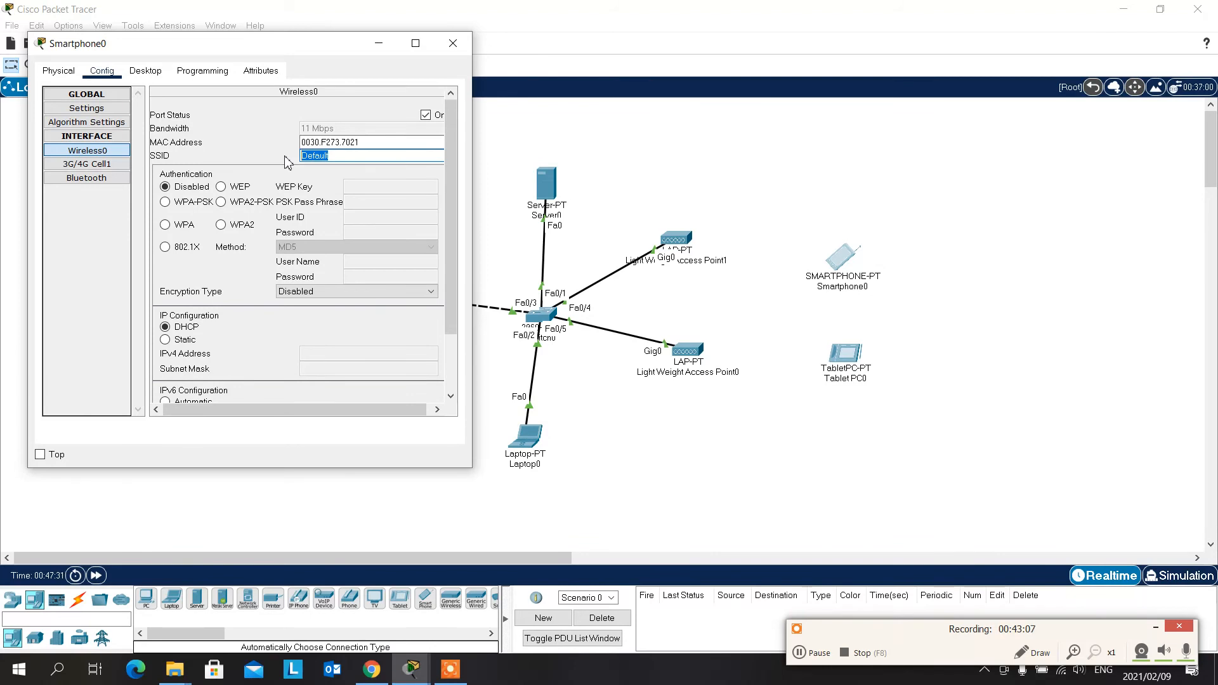
pyautogui.write('Cisco-1')
# - Set the smartphone's wireless authentication to WPA2-PSK, enter the PSK pass phrase, and check its link in the topology
pyautogui.click(220, 202)
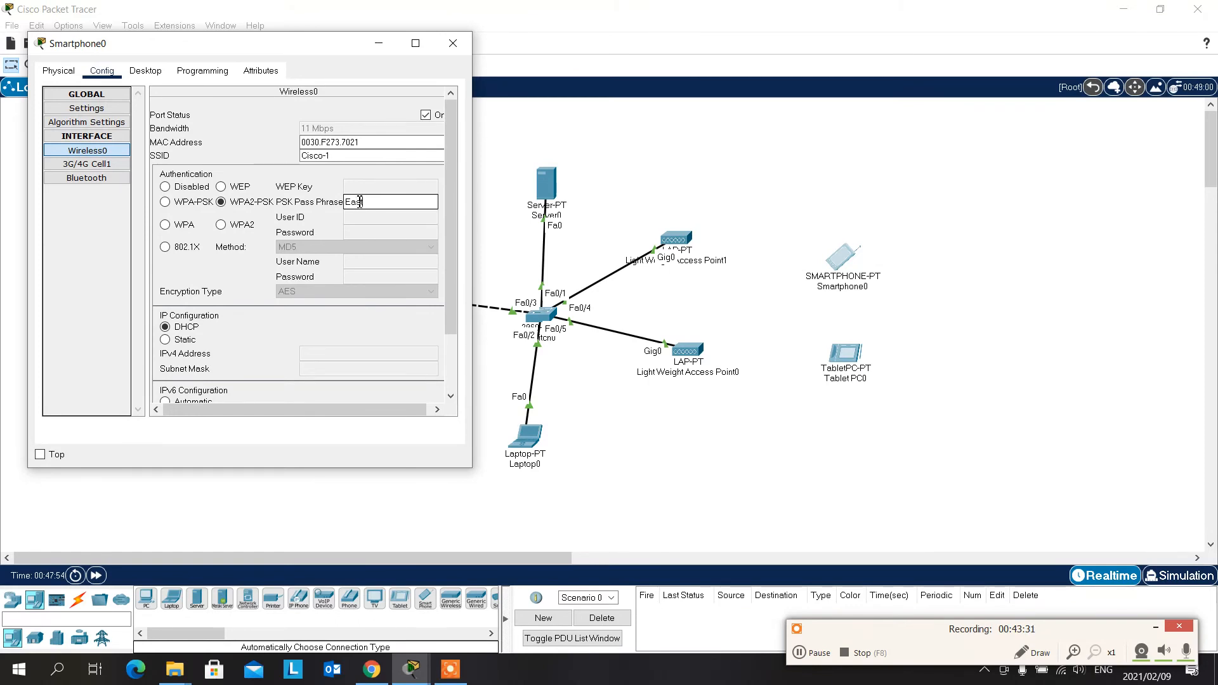
pyautogui.write('est')
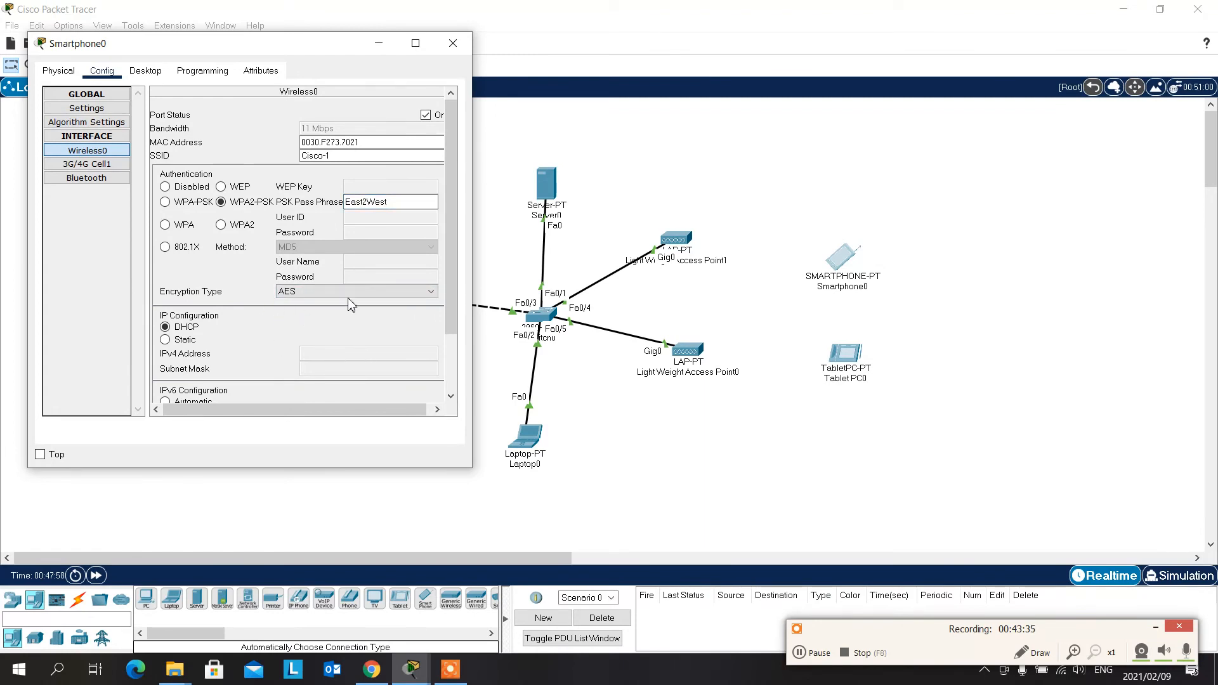
pyautogui.click(949, 228)
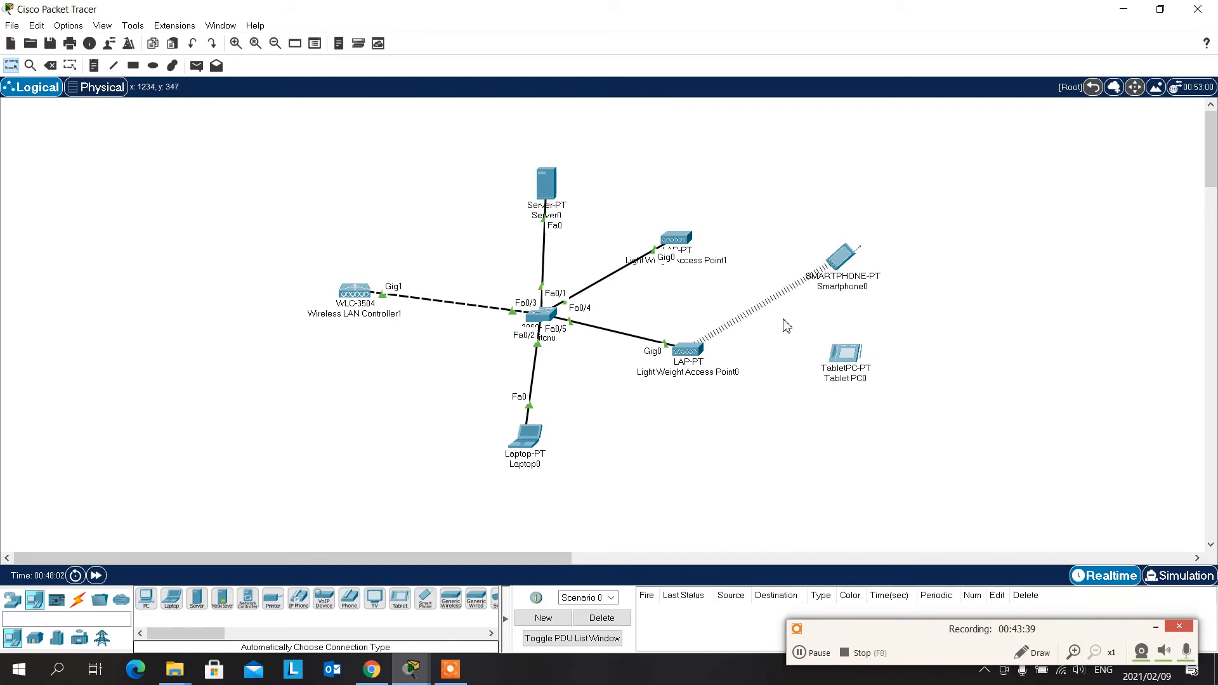
pyautogui.click(845, 259)
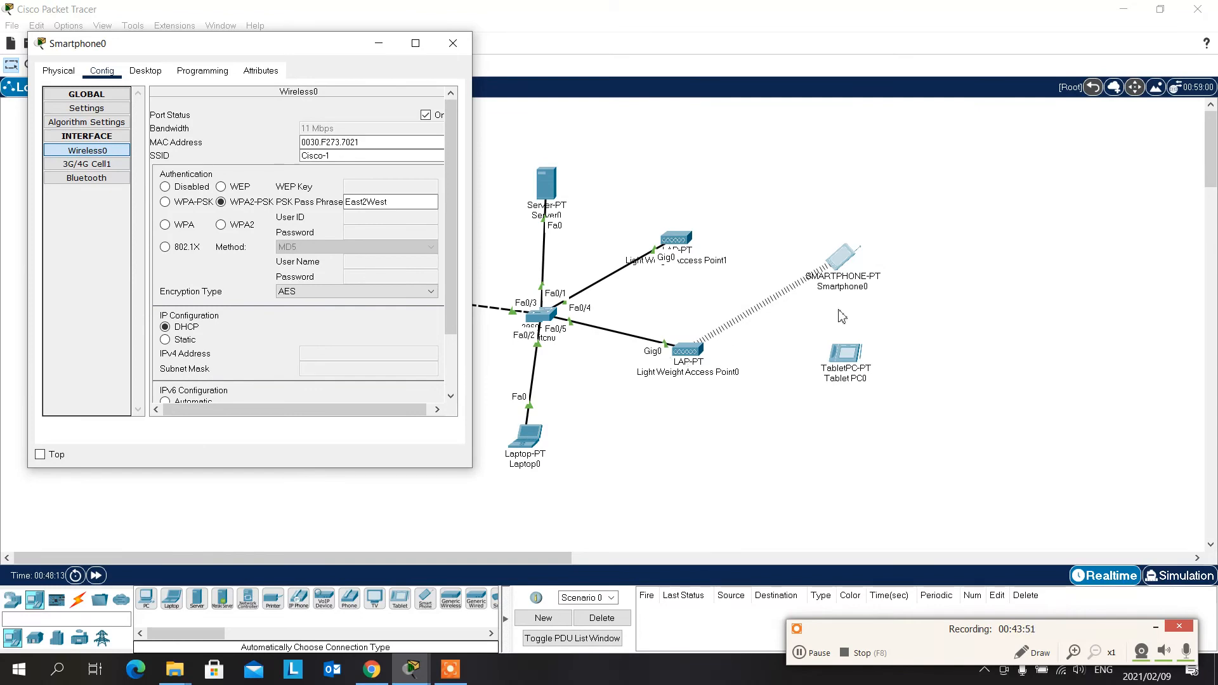
# - Open the tablet PC's configuration, move its window clear of the topology, and set the Wireless0 SSID to Cisco-1
pyautogui.click(854, 361)
pyautogui.click(853, 362)
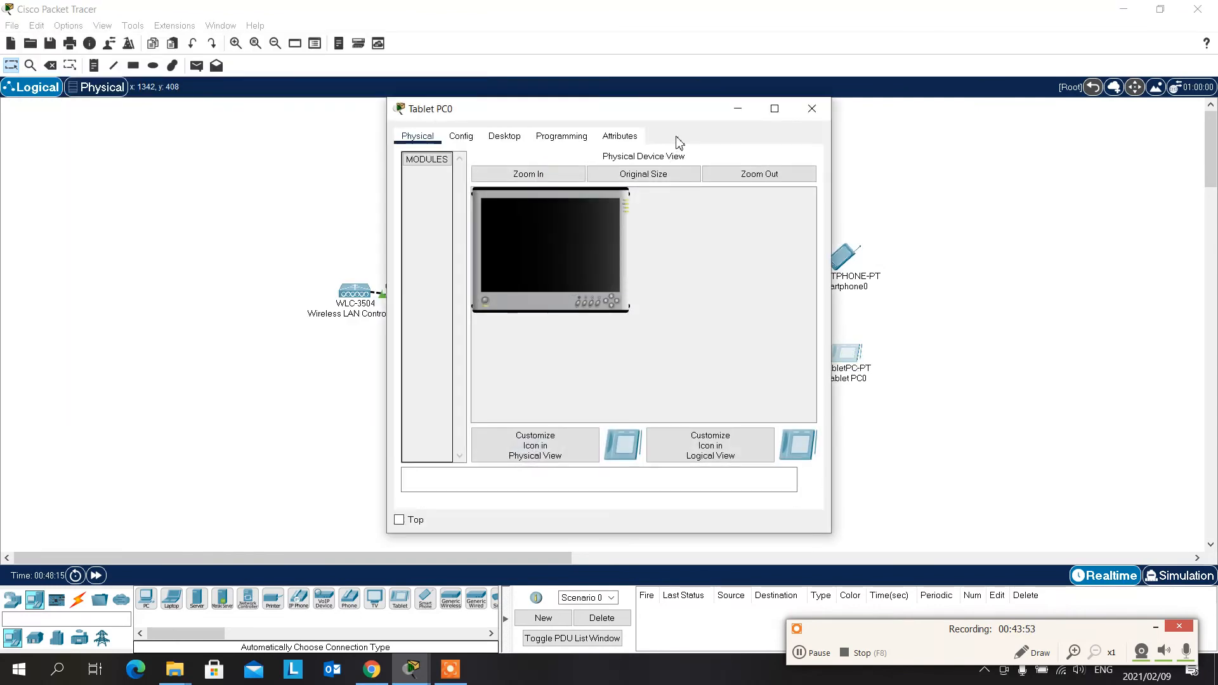
pyautogui.moveTo(683, 111); pyautogui.dragTo(335, 67)
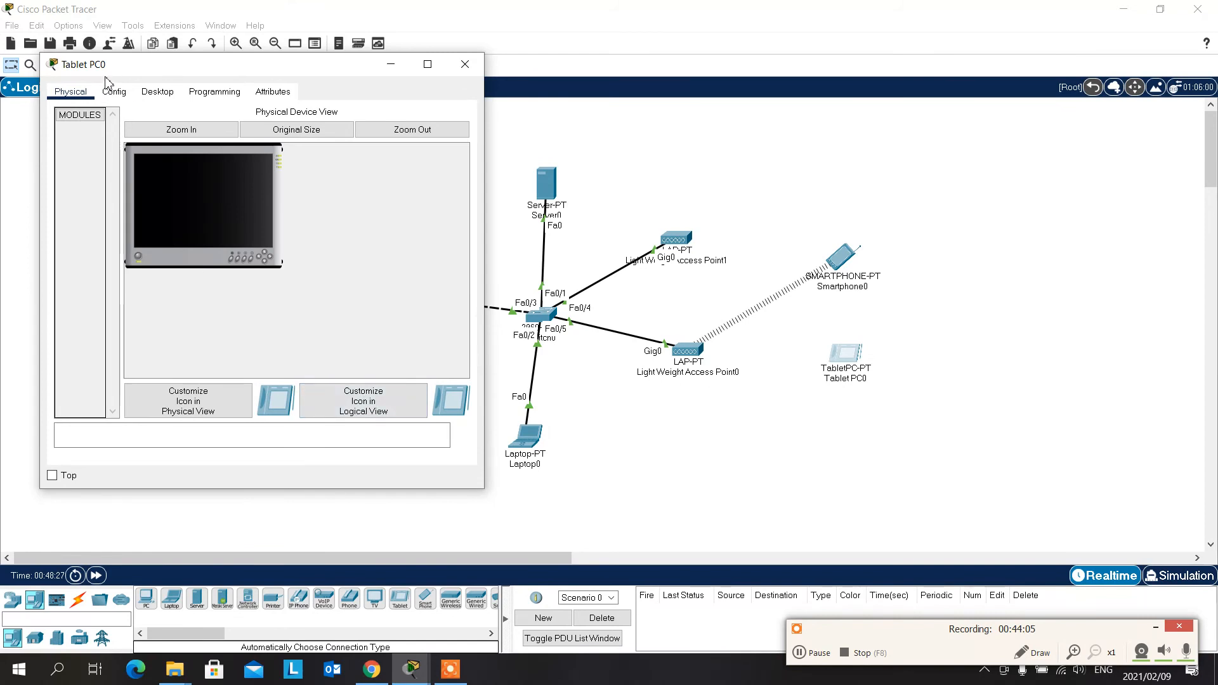
pyautogui.click(118, 93)
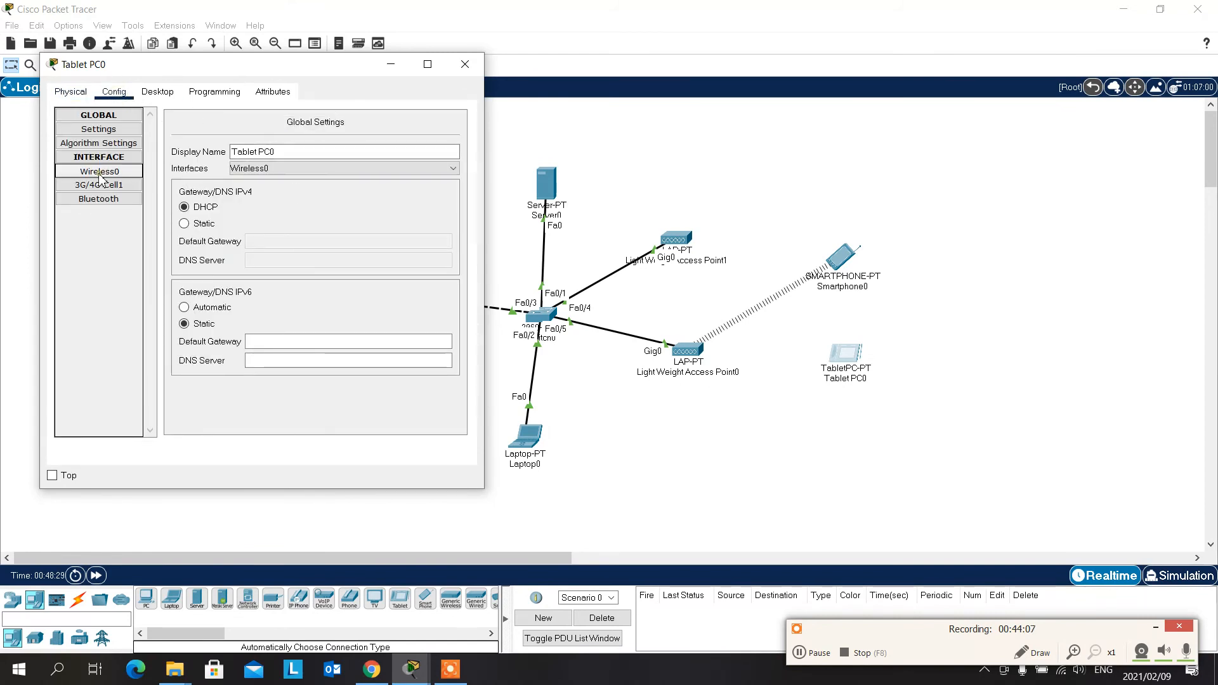
pyautogui.click(123, 172)
pyautogui.moveTo(353, 177); pyautogui.dragTo(323, 170)
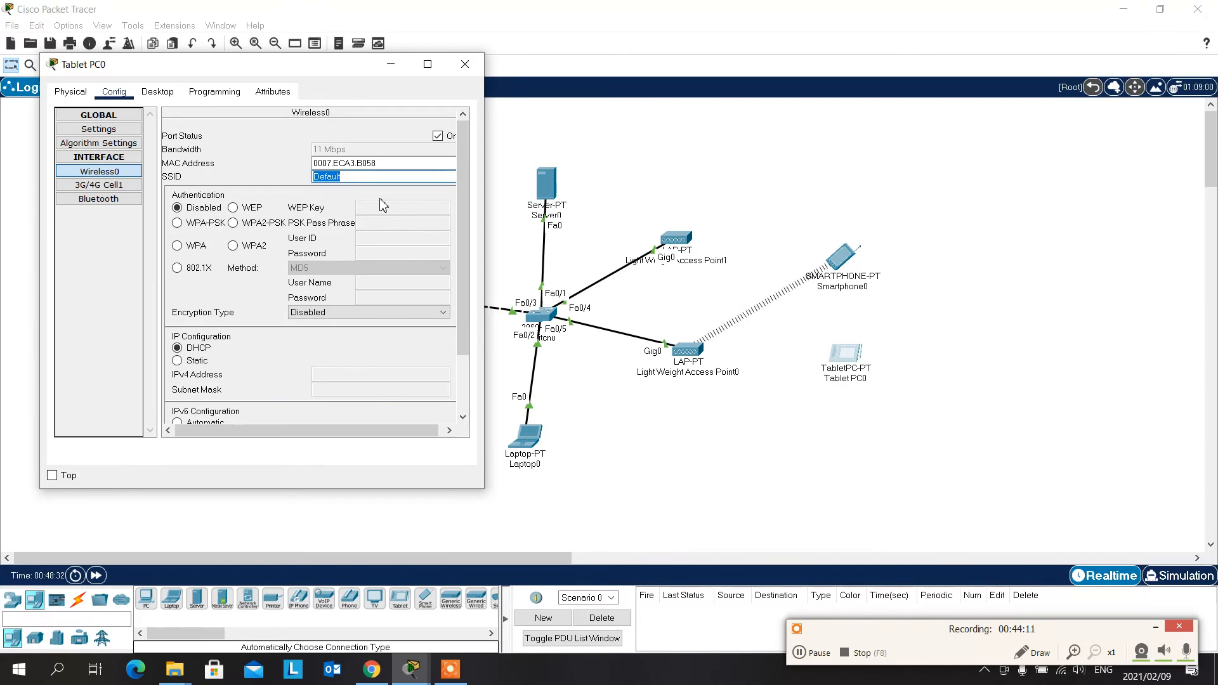
pyautogui.write('Cisco-1')
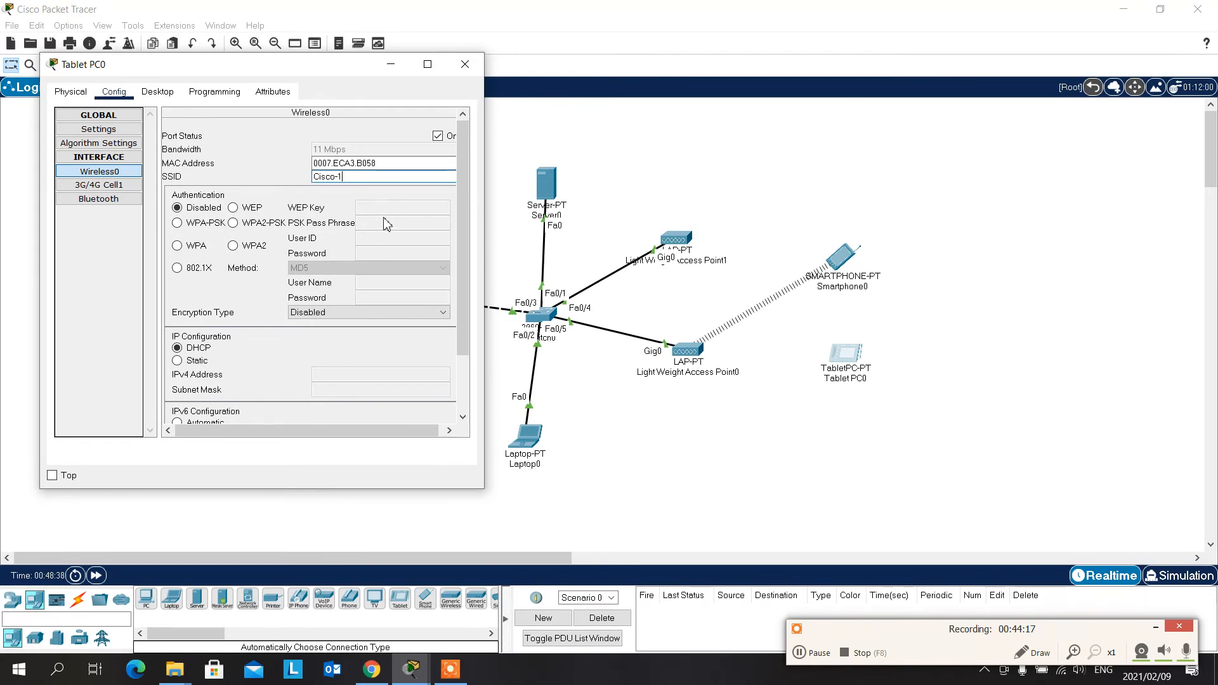
# - Set the tablet's wireless authentication to WPA2-PSK and enter the PSK pass phrase
pyautogui.click(265, 226)
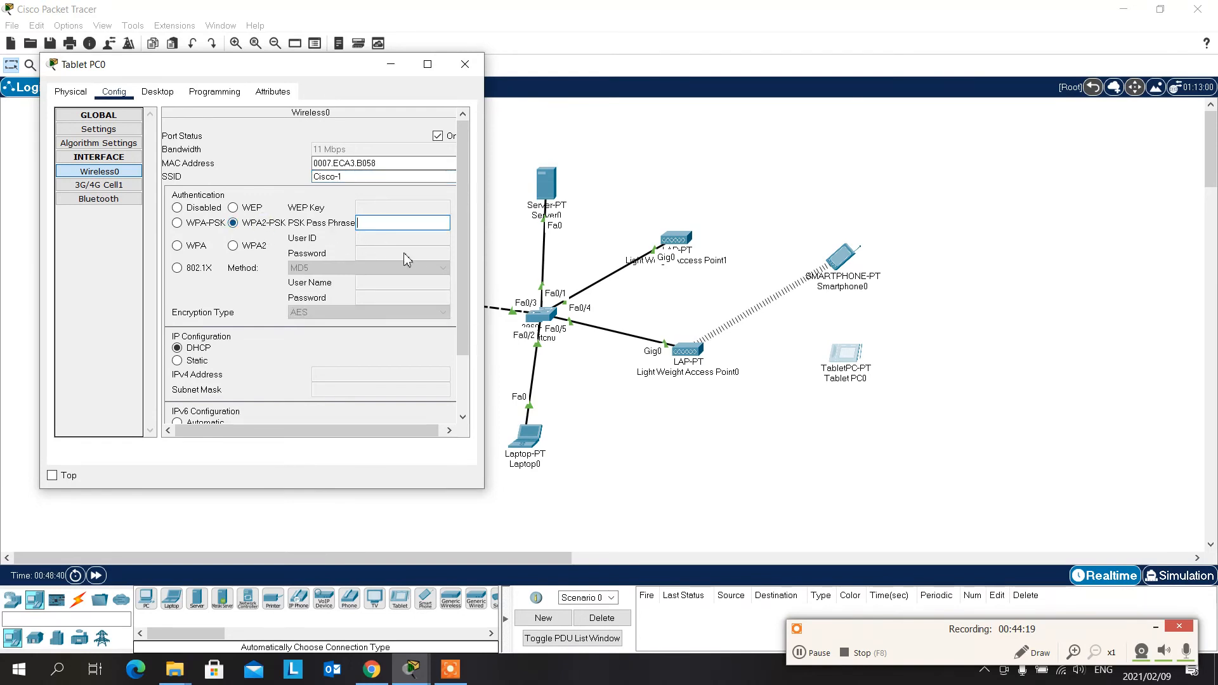
pyautogui.click(396, 223)
pyautogui.write('East2Wes')
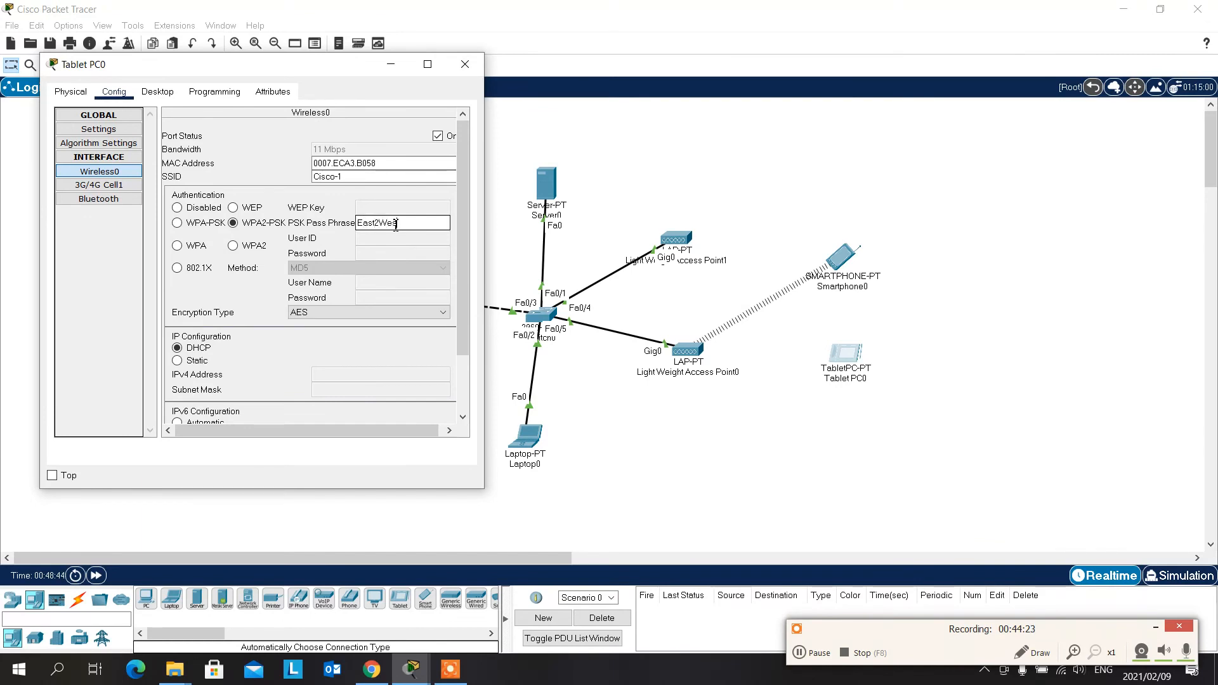
pyautogui.write('t')
pyautogui.click(348, 344)
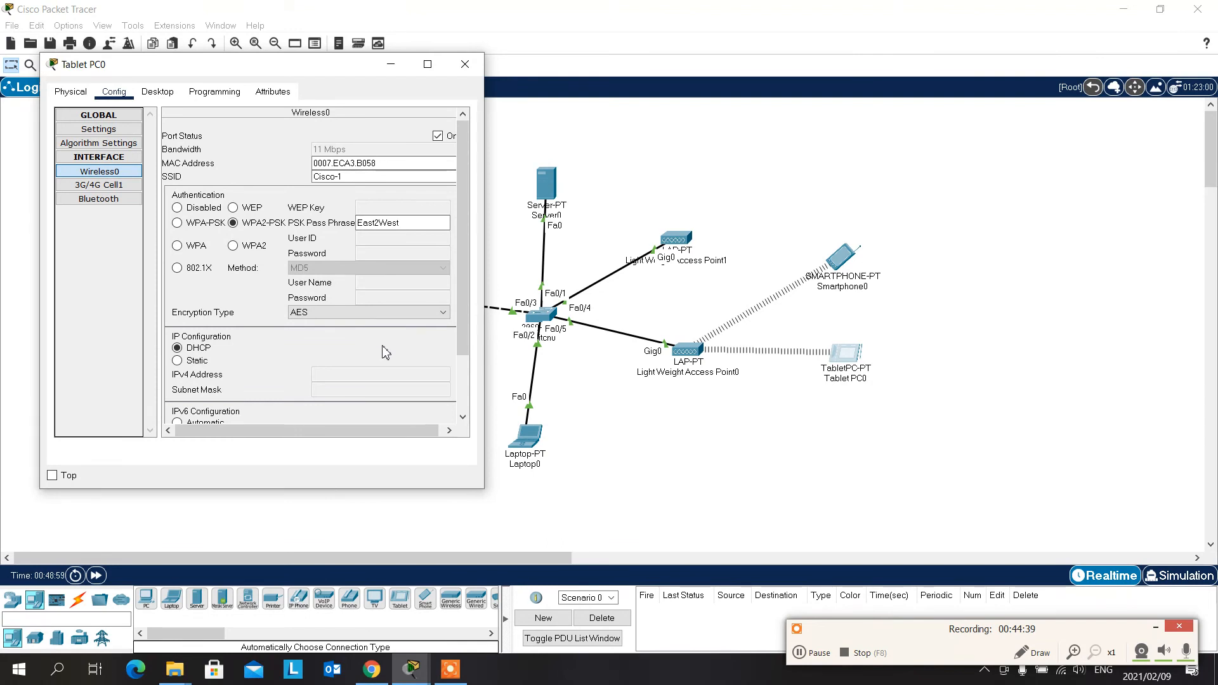
# - Close and reopen the tablet's window, move it aside, and view the HTTP service on Server0
pyautogui.click(467, 64)
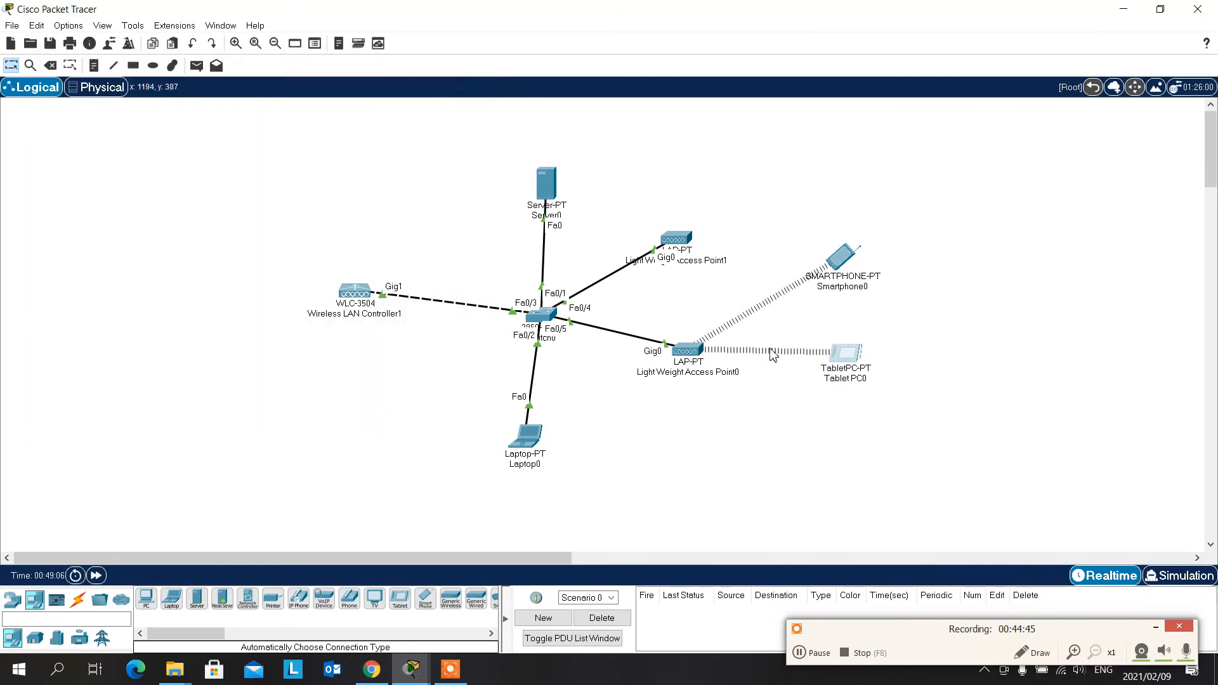
pyautogui.click(858, 354)
pyautogui.moveTo(677, 115); pyautogui.dragTo(340, 57)
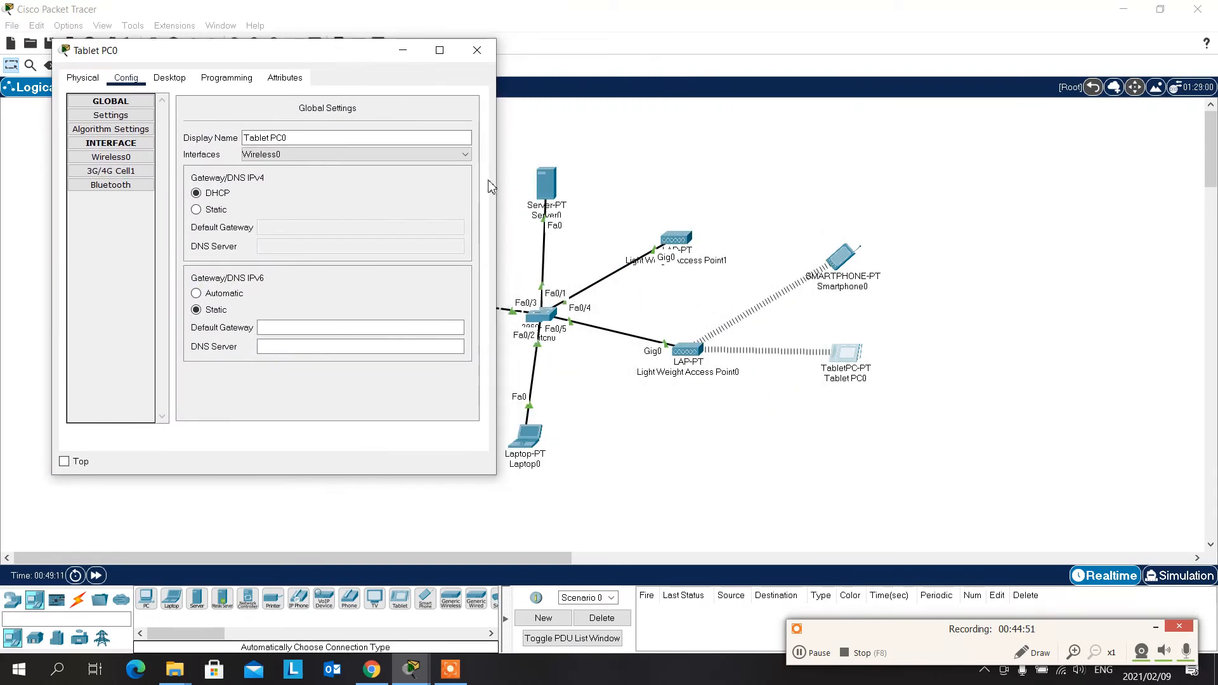
pyautogui.click(546, 189)
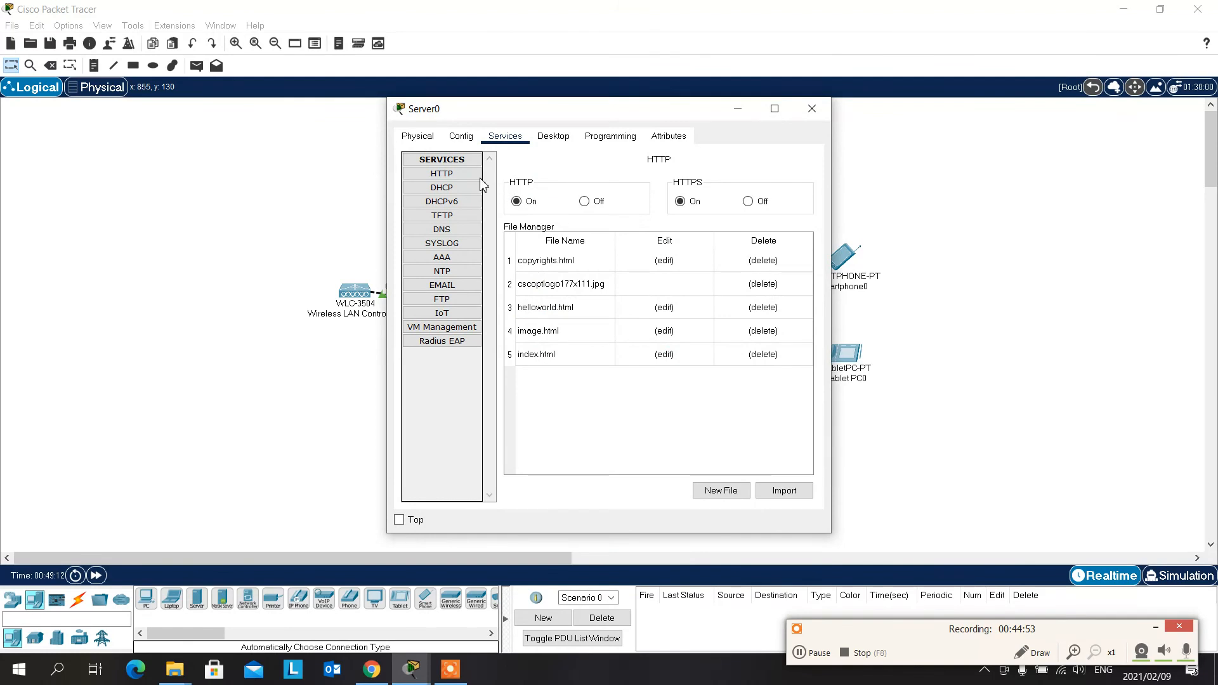
pyautogui.click(452, 179)
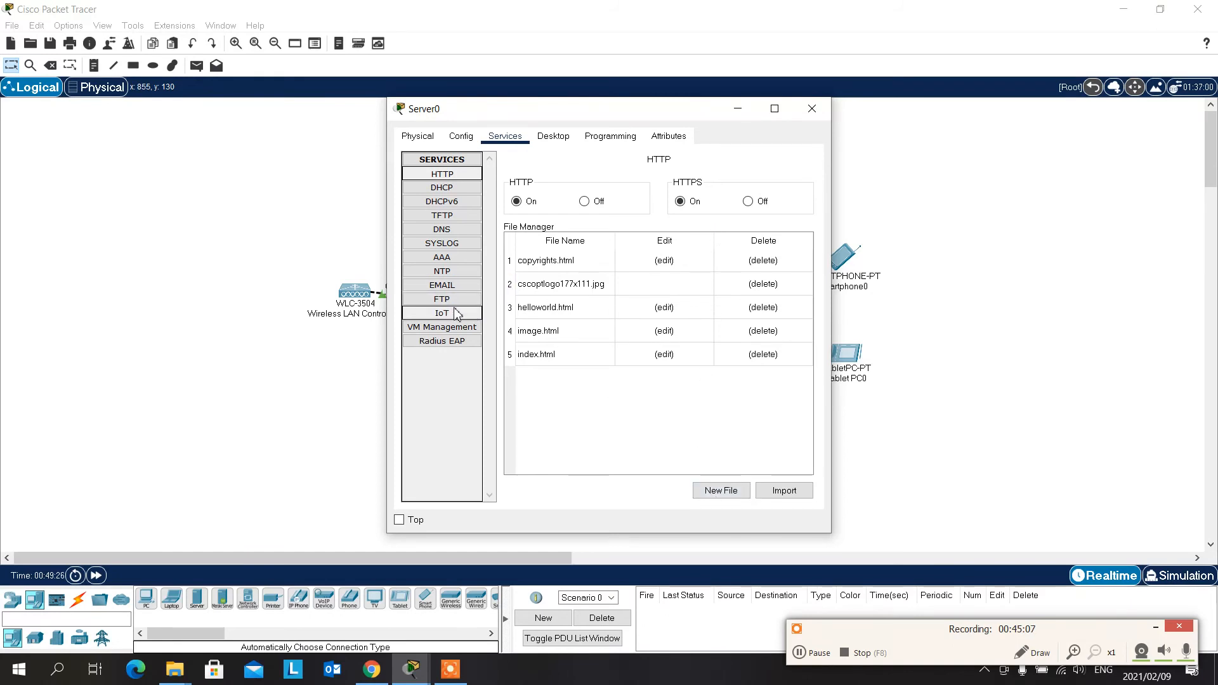
# - Add a DNS A record for cisco.com with address 10.0.0.10 on Server0, and close the server's window
pyautogui.click(442, 229)
pyautogui.click(604, 221)
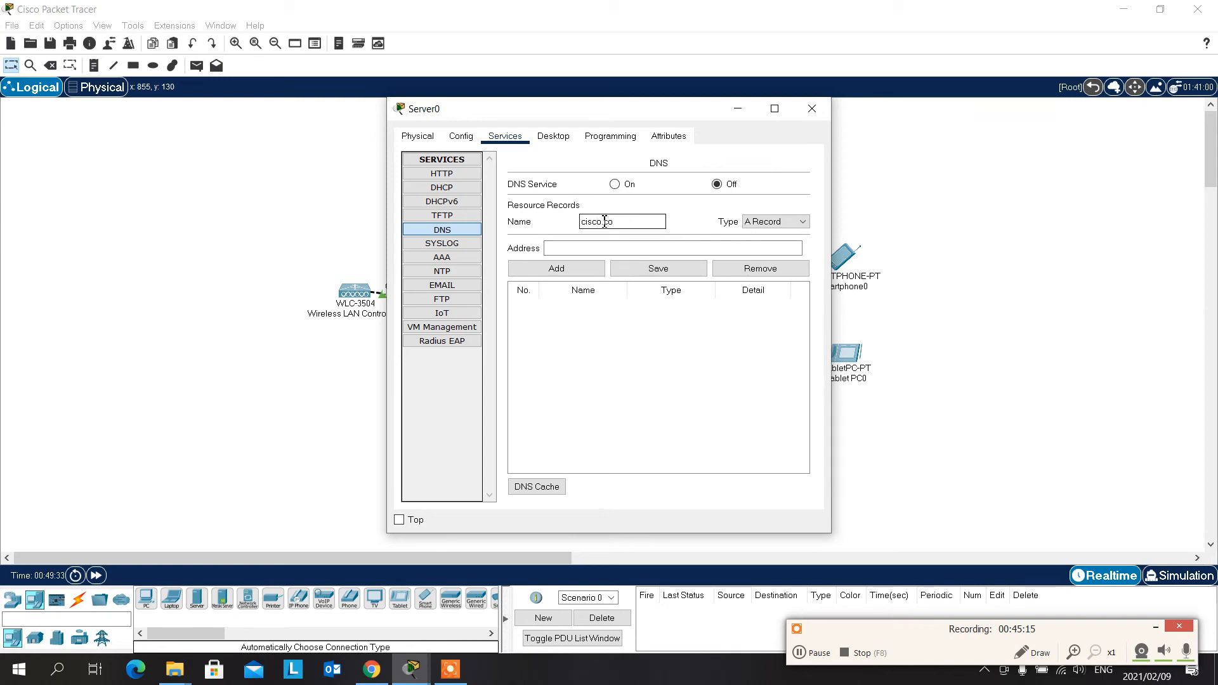
pyautogui.press('Tab')
pyautogui.press('Tab')
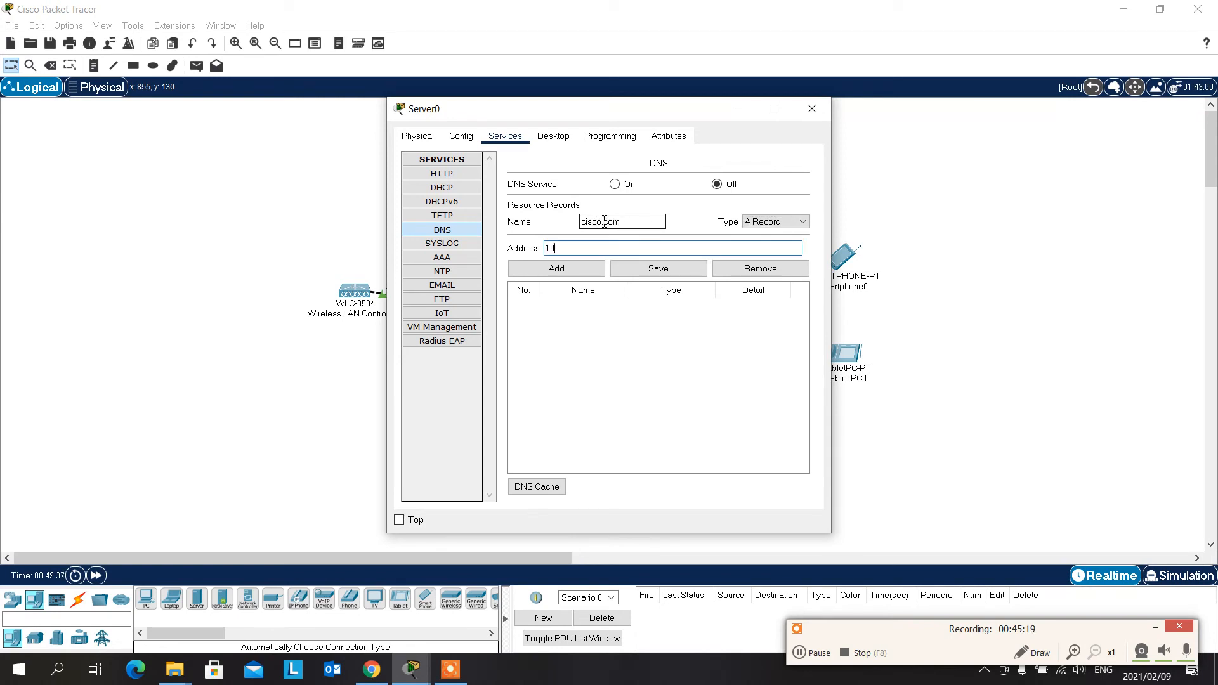
pyautogui.write('10.0.0.10')
pyautogui.click(575, 269)
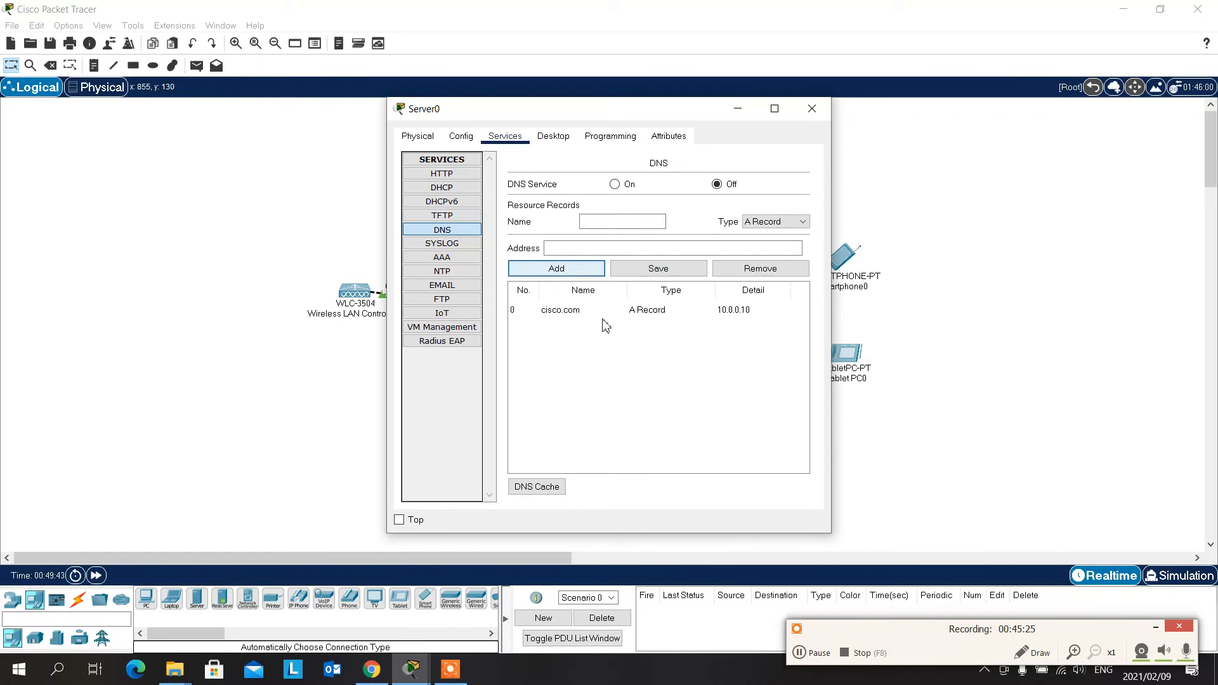
pyautogui.click(812, 109)
# - Try to load cisco.com in the tablet's web browser, check its gateway and DNS settings, and return to the browser
pyautogui.click(848, 354)
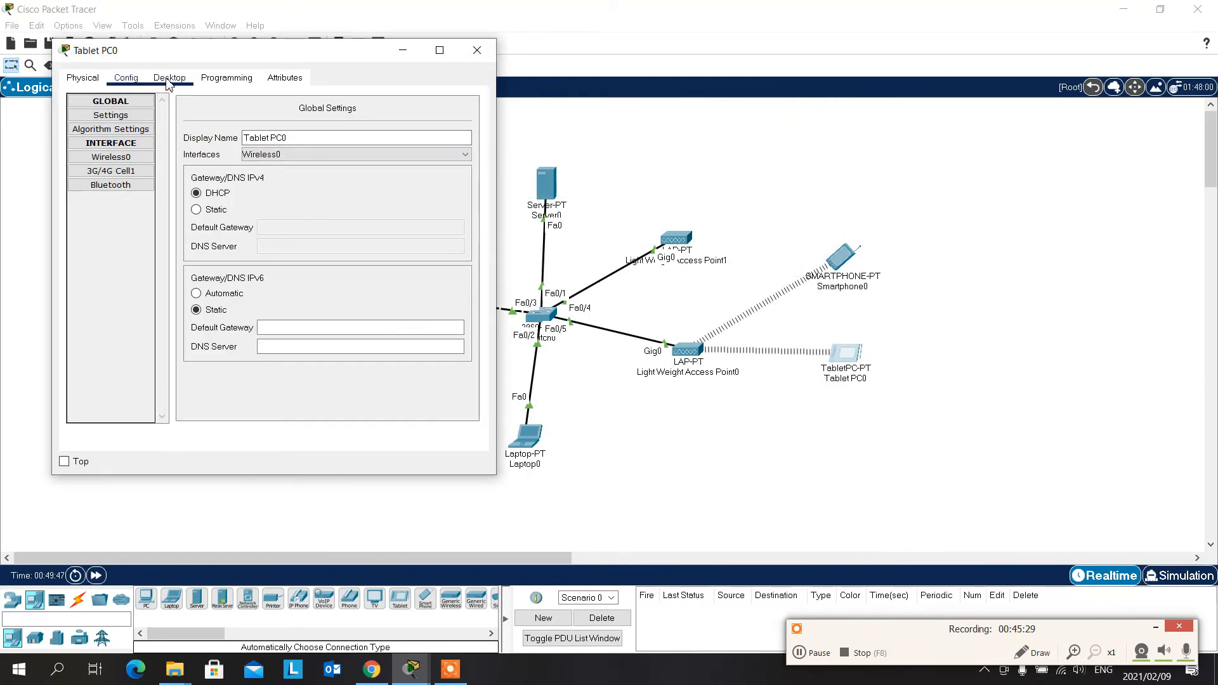
pyautogui.click(170, 80)
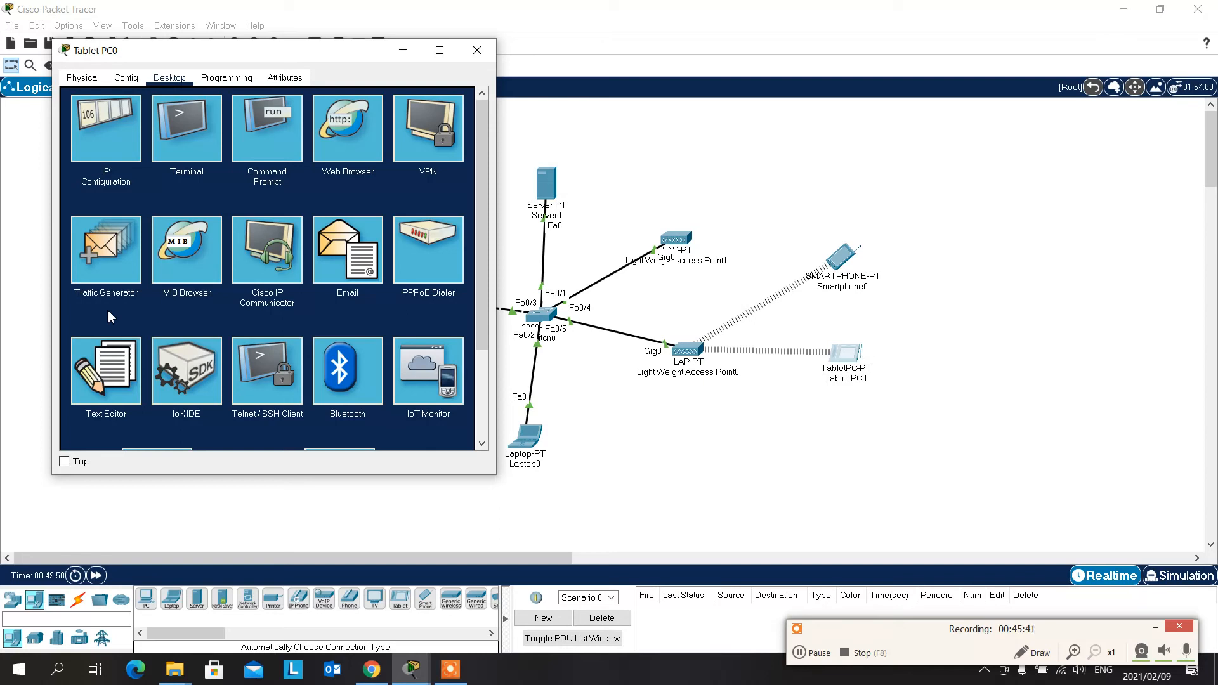
pyautogui.click(344, 132)
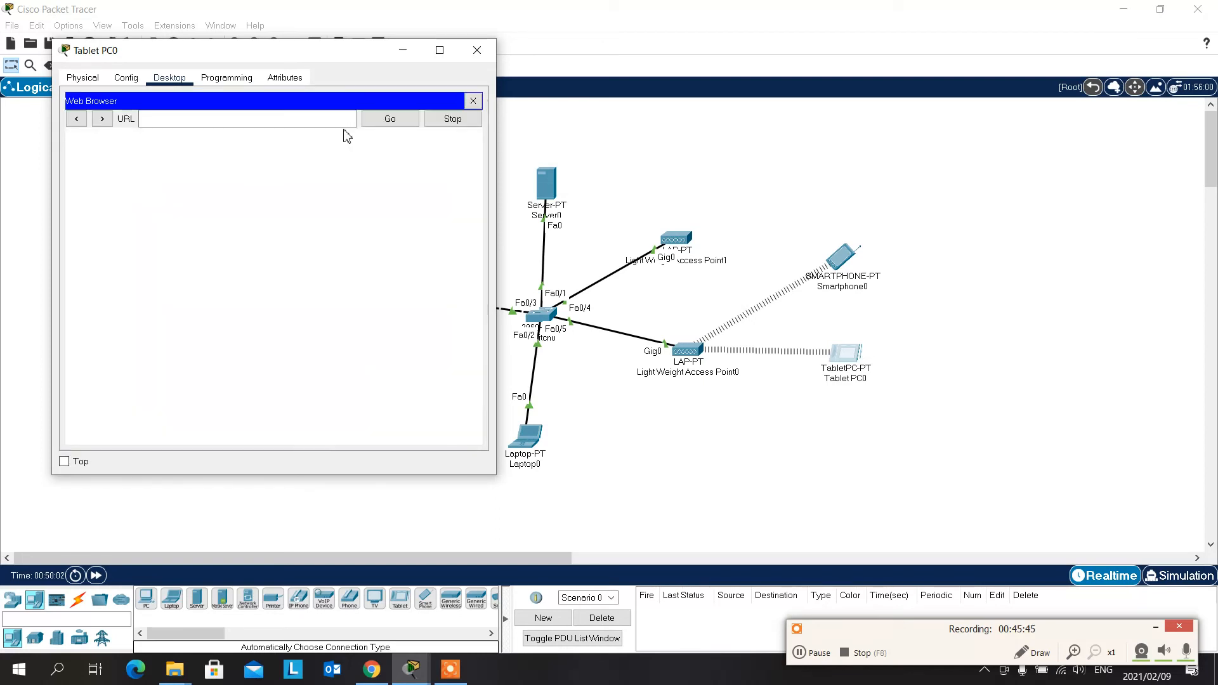
pyautogui.click(256, 119)
pyautogui.write('ci')
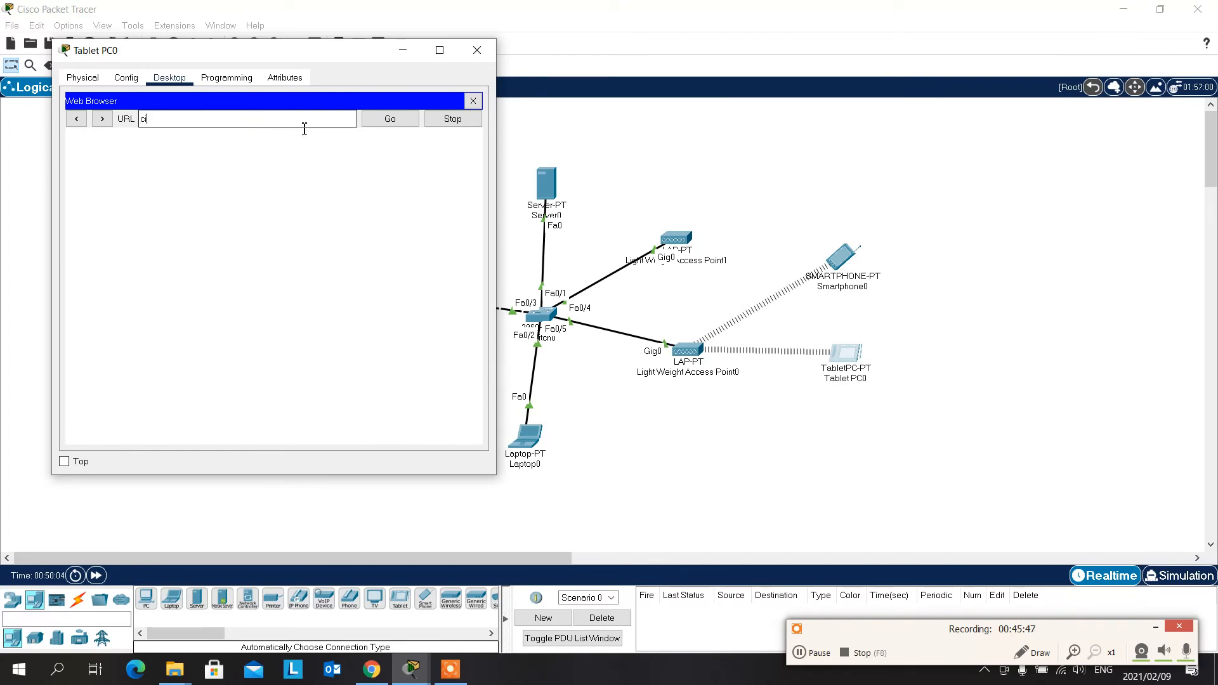
pyautogui.write('sco.com')
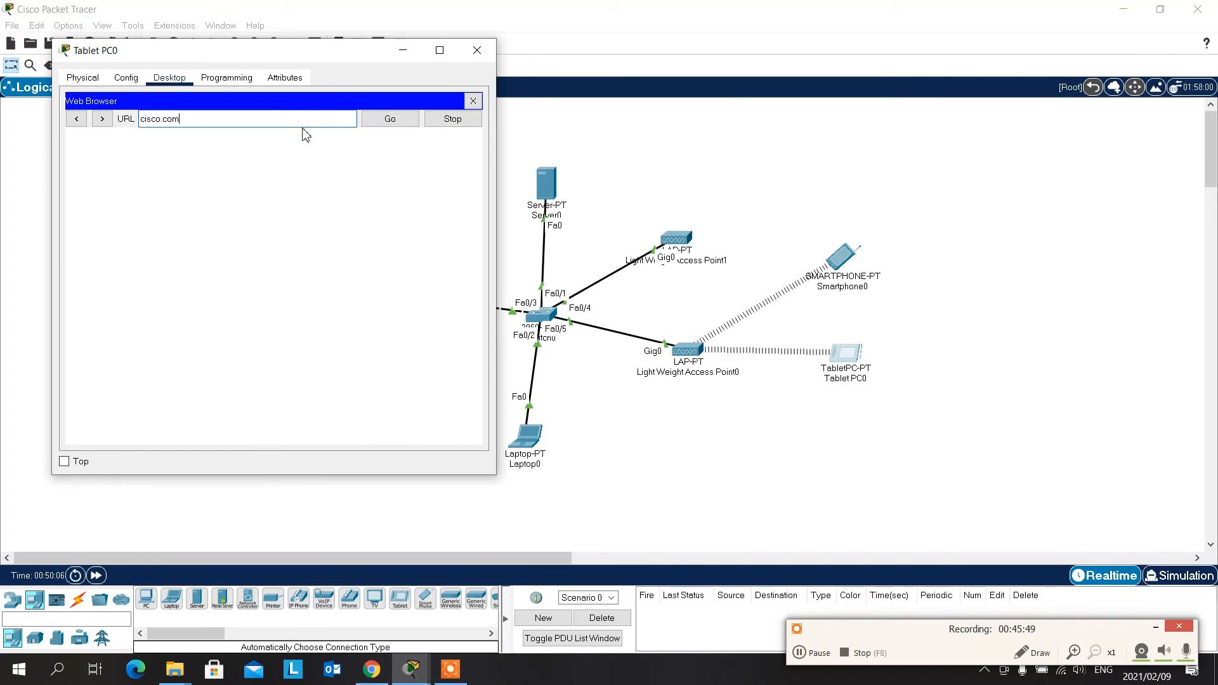
pyautogui.press('Return')
pyautogui.click(412, 123)
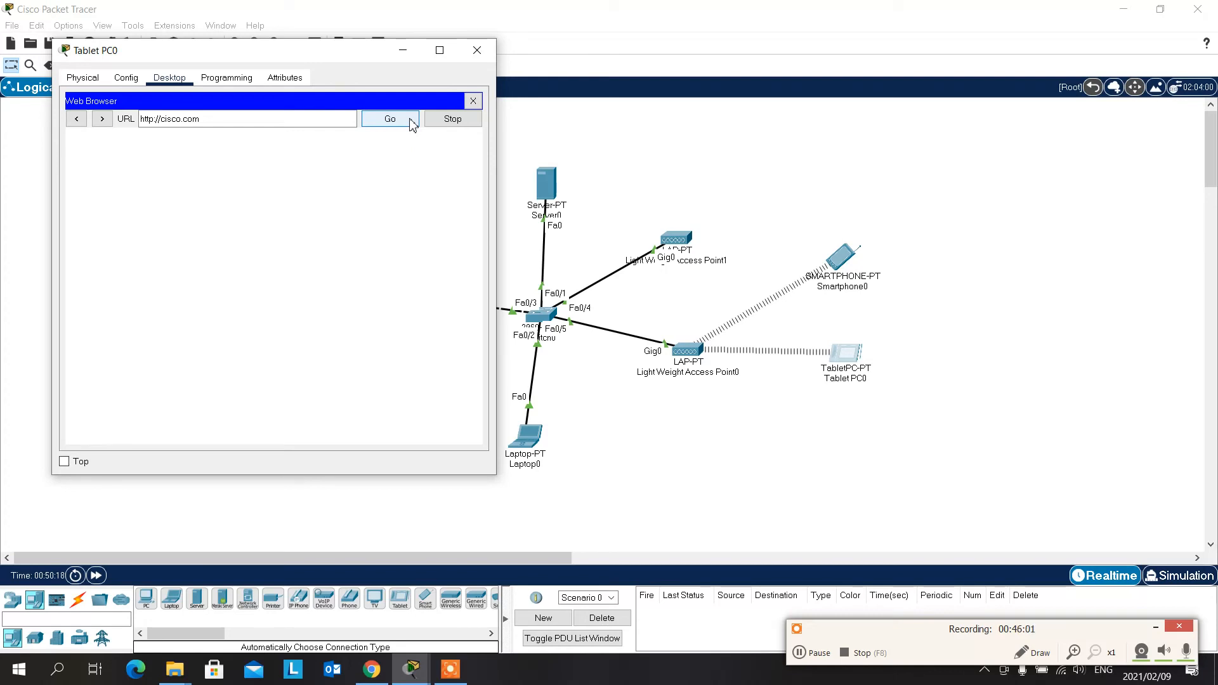
pyautogui.click(133, 80)
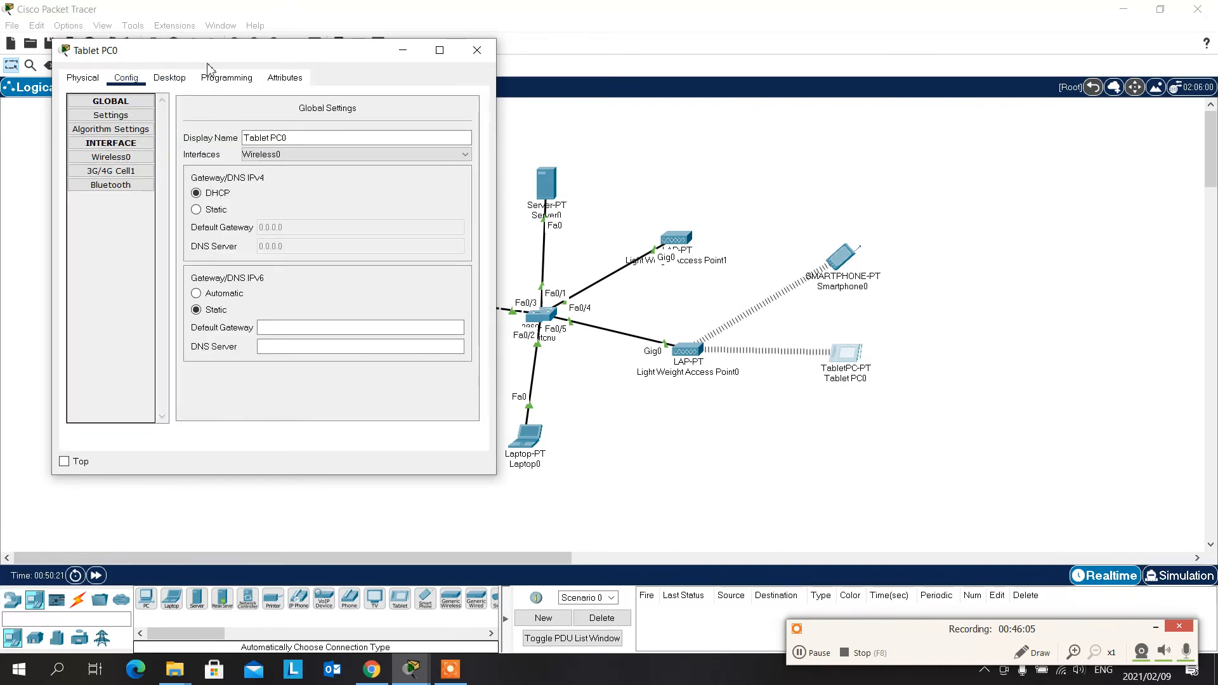
pyautogui.click(169, 78)
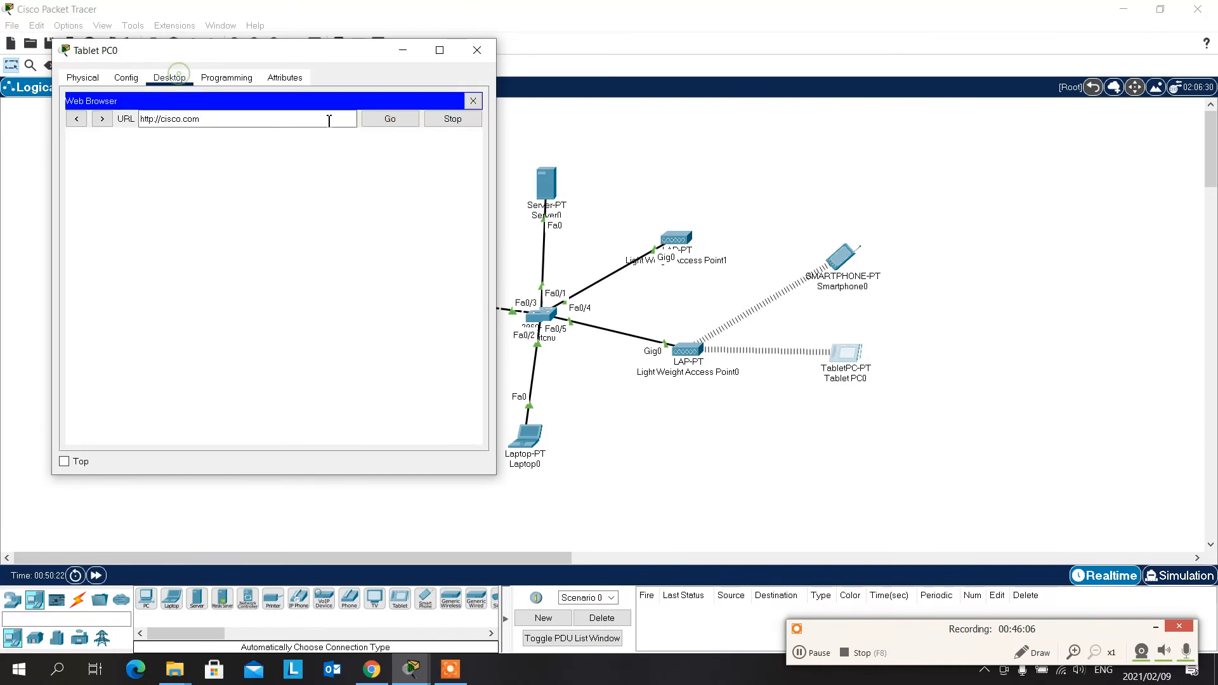
# - Leave the tablet's web browser, review its IP configuration and other device settings, and close its window
pyautogui.click(472, 103)
pyautogui.click(136, 166)
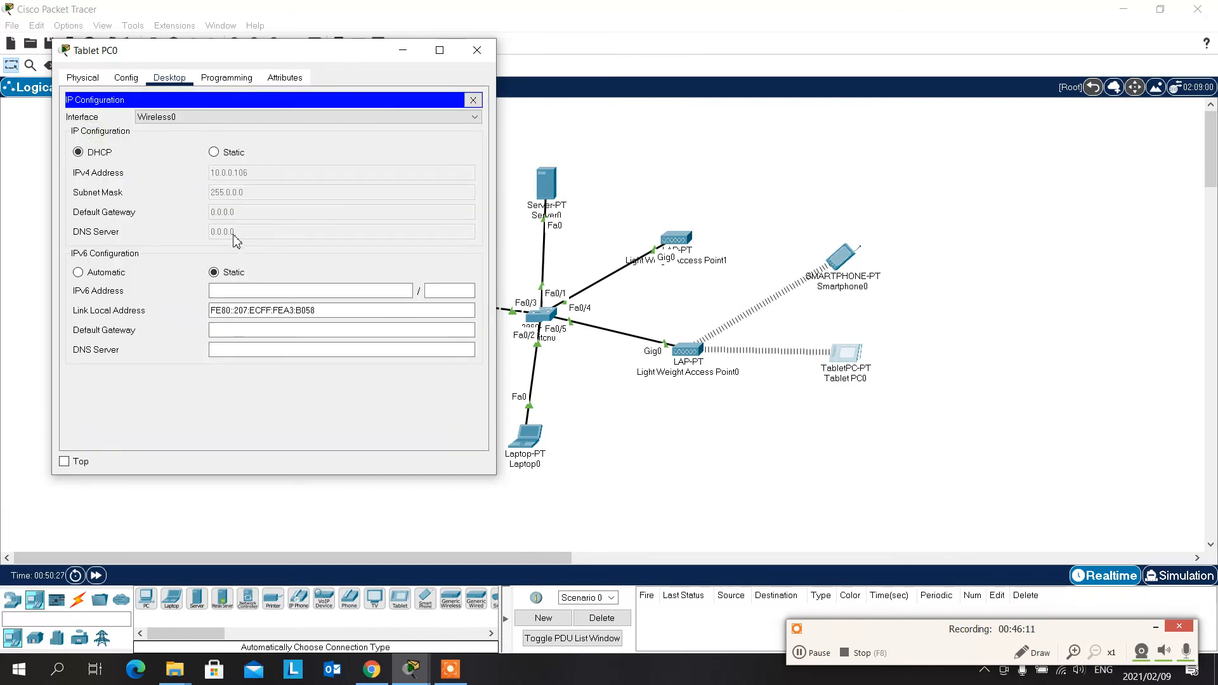
pyautogui.click(127, 77)
pyautogui.click(176, 81)
pyautogui.click(82, 78)
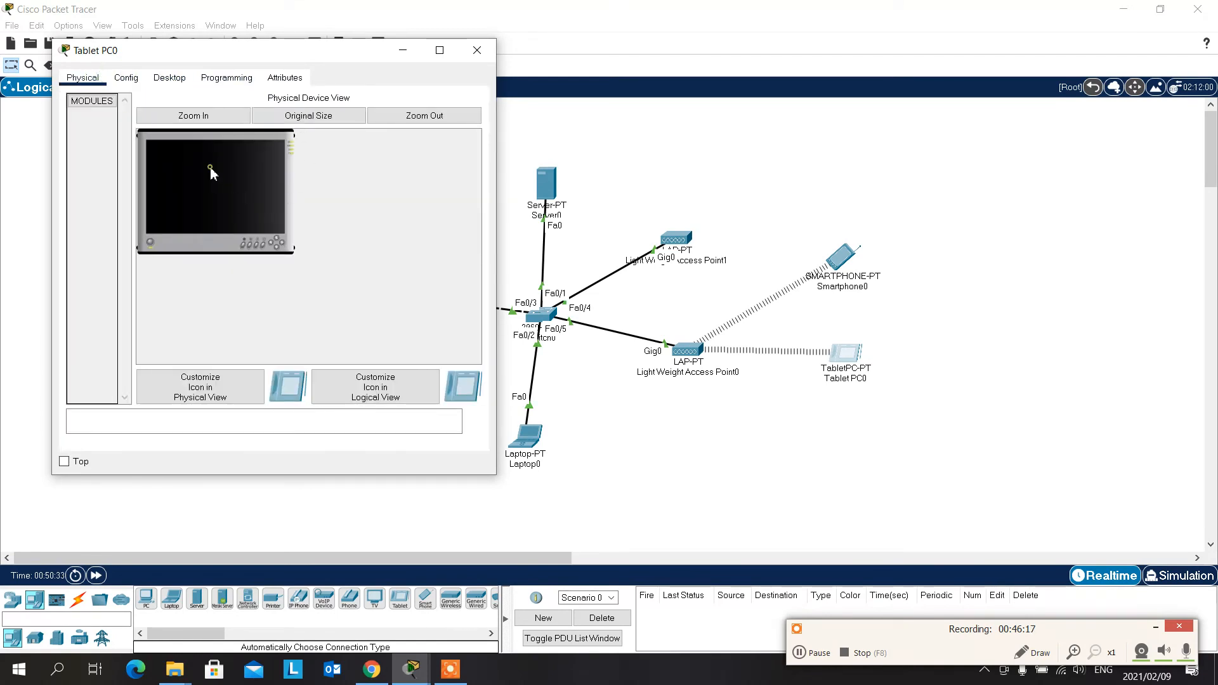
pyautogui.click(477, 50)
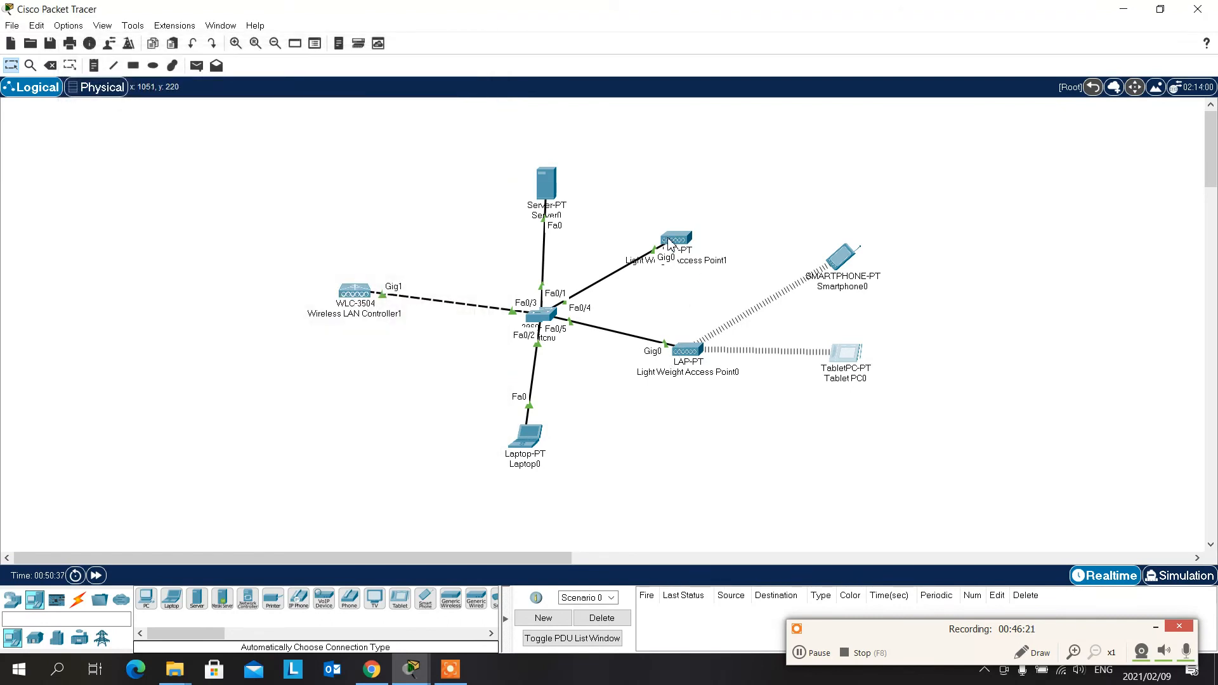
# - Delete Light Weight Access Point1 from the workspace and confirm the deletion
pyautogui.moveTo(673, 240)
pyautogui.click(50, 64)
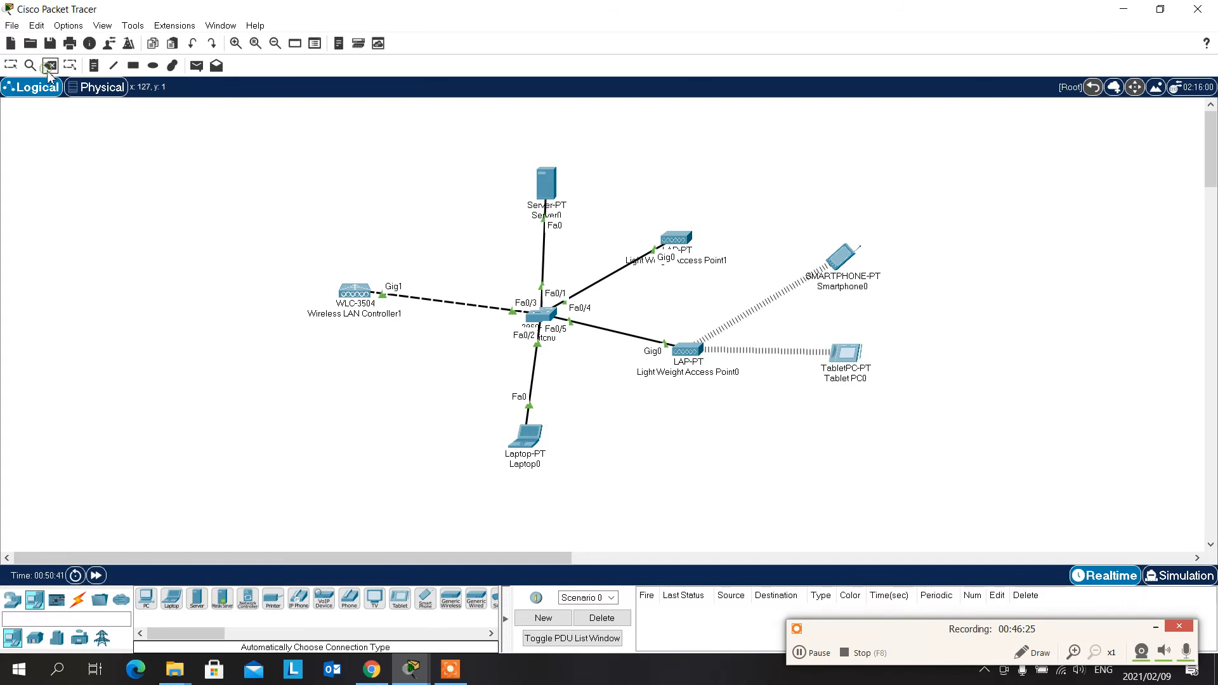
pyautogui.click(672, 240)
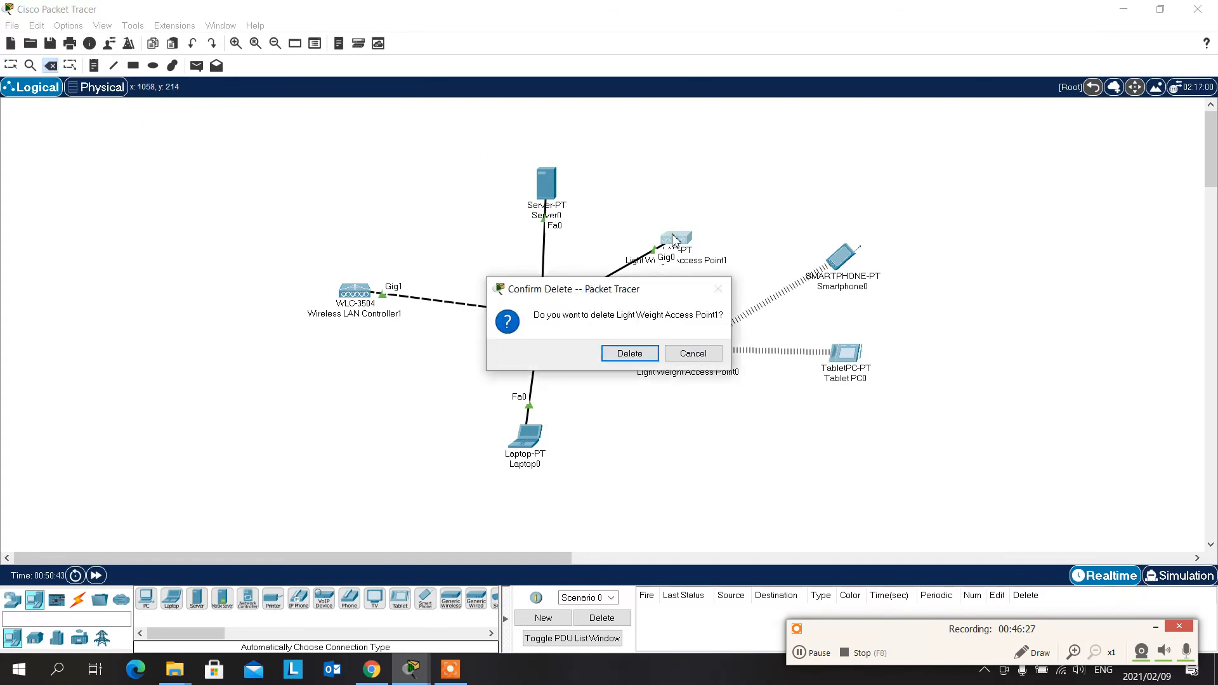
pyautogui.click(632, 346)
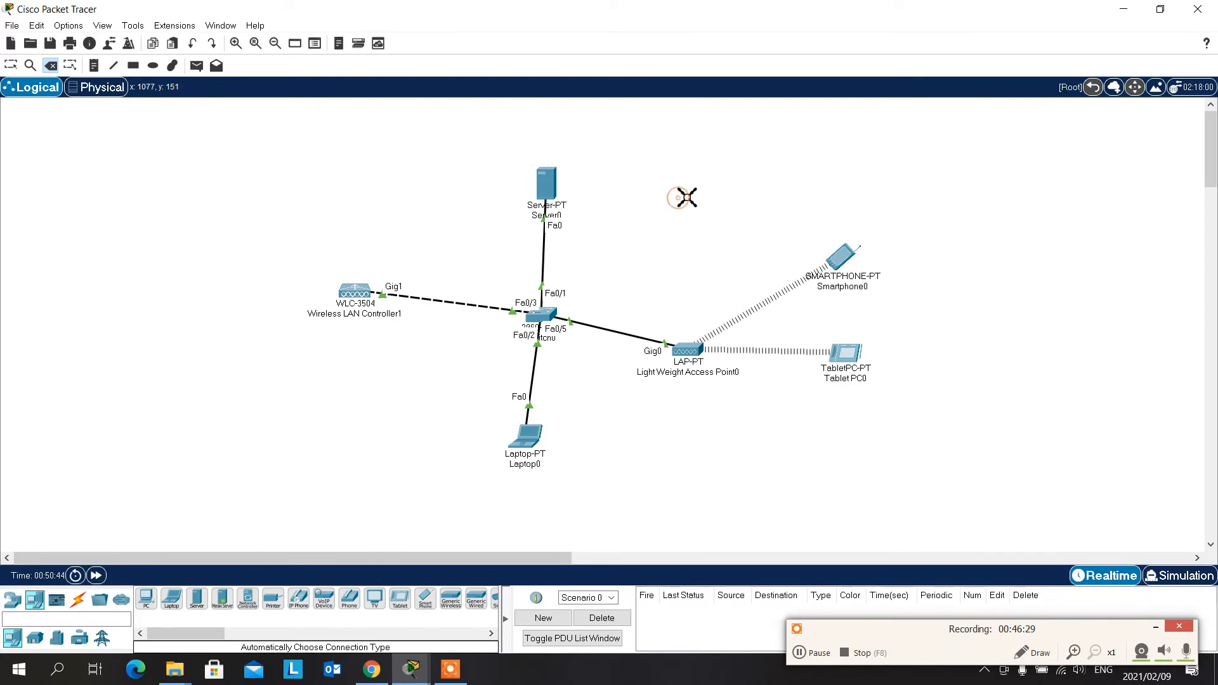
pyautogui.press('Escape')
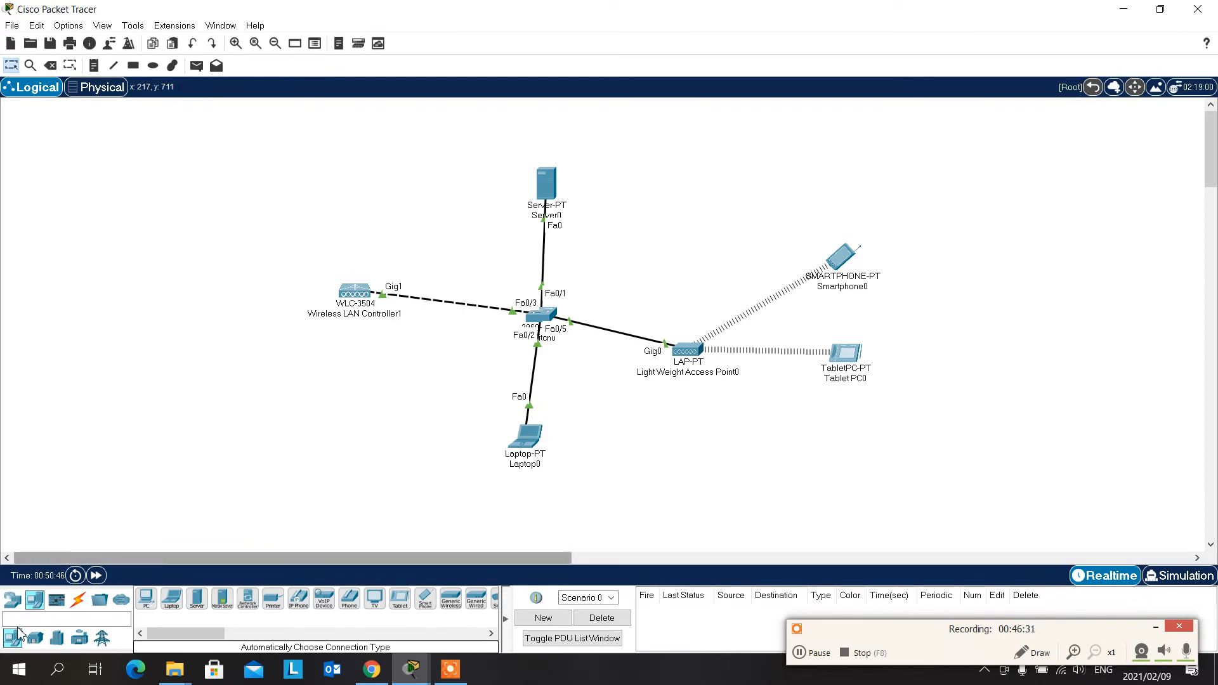
# - Place a new LAP-PT wireless access point in the empty area between the server and the smartphone
pyautogui.click(13, 600)
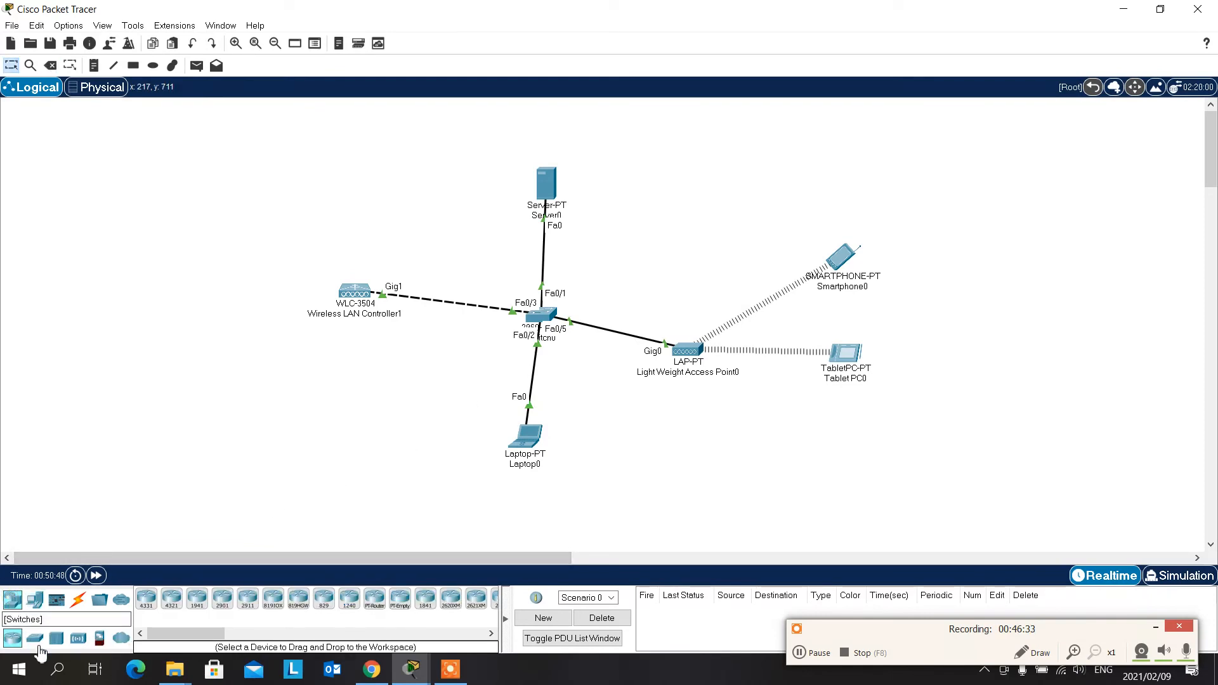
pyautogui.click(81, 641)
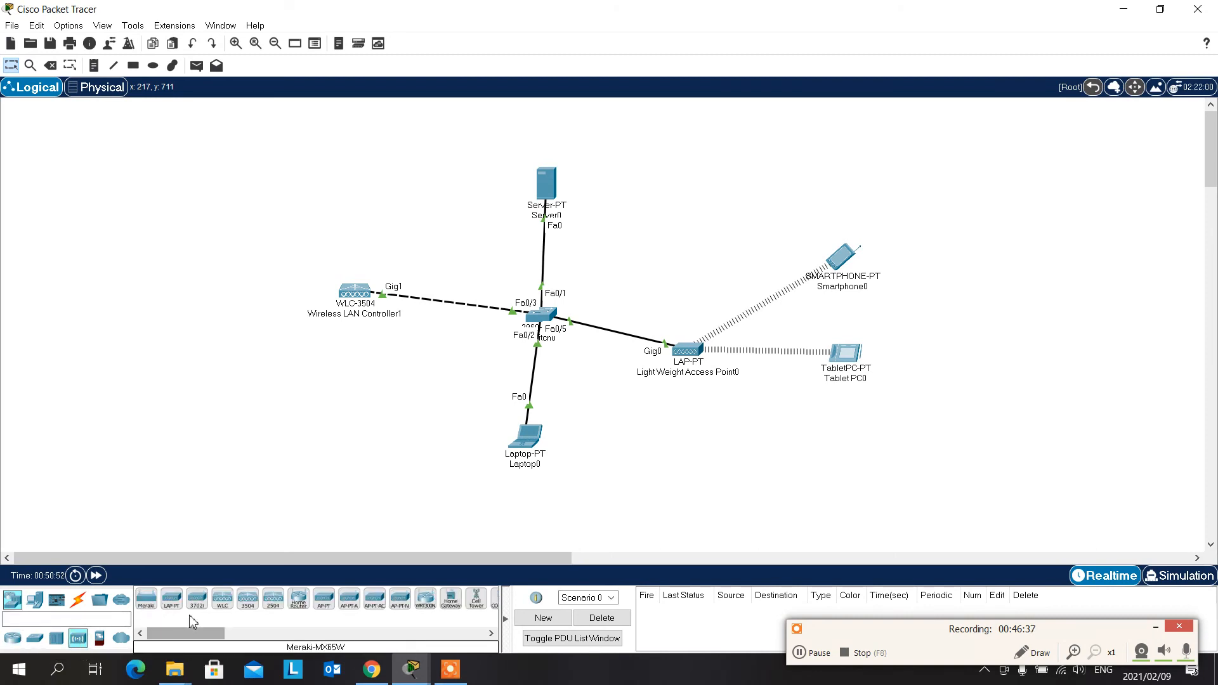
pyautogui.click(172, 600)
pyautogui.click(654, 248)
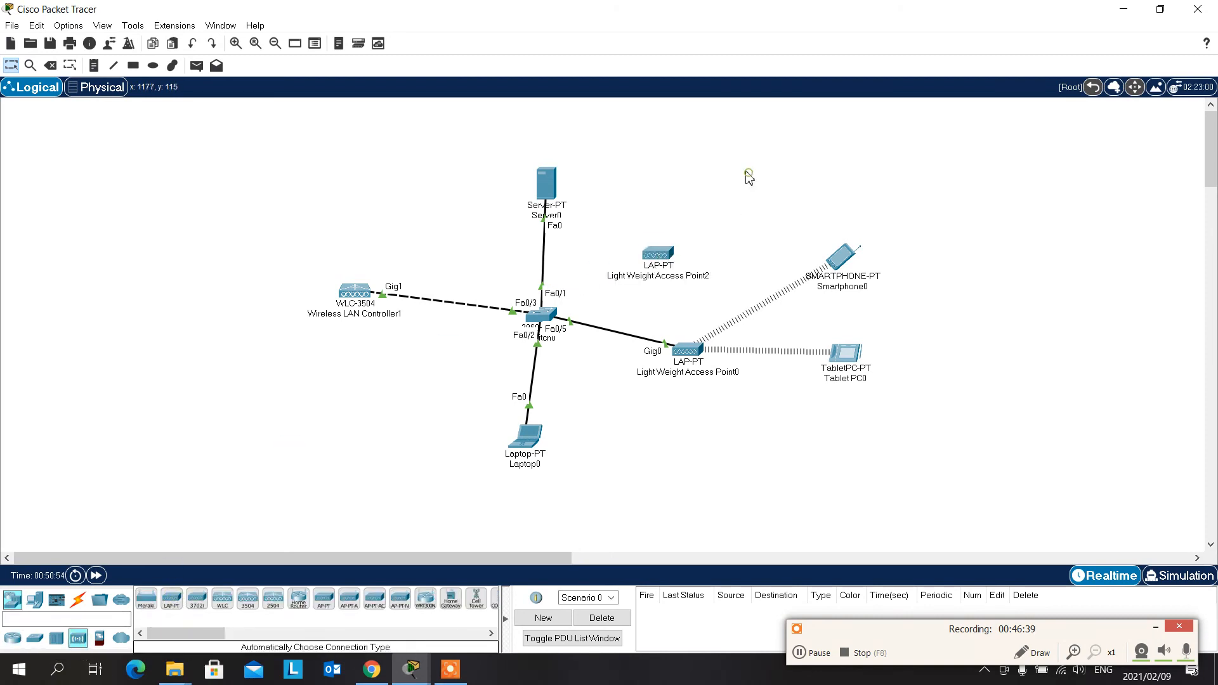
# - Connect the new access point to the switch with an automatically chosen cable, and move the access point slightly upward
pyautogui.click(77, 600)
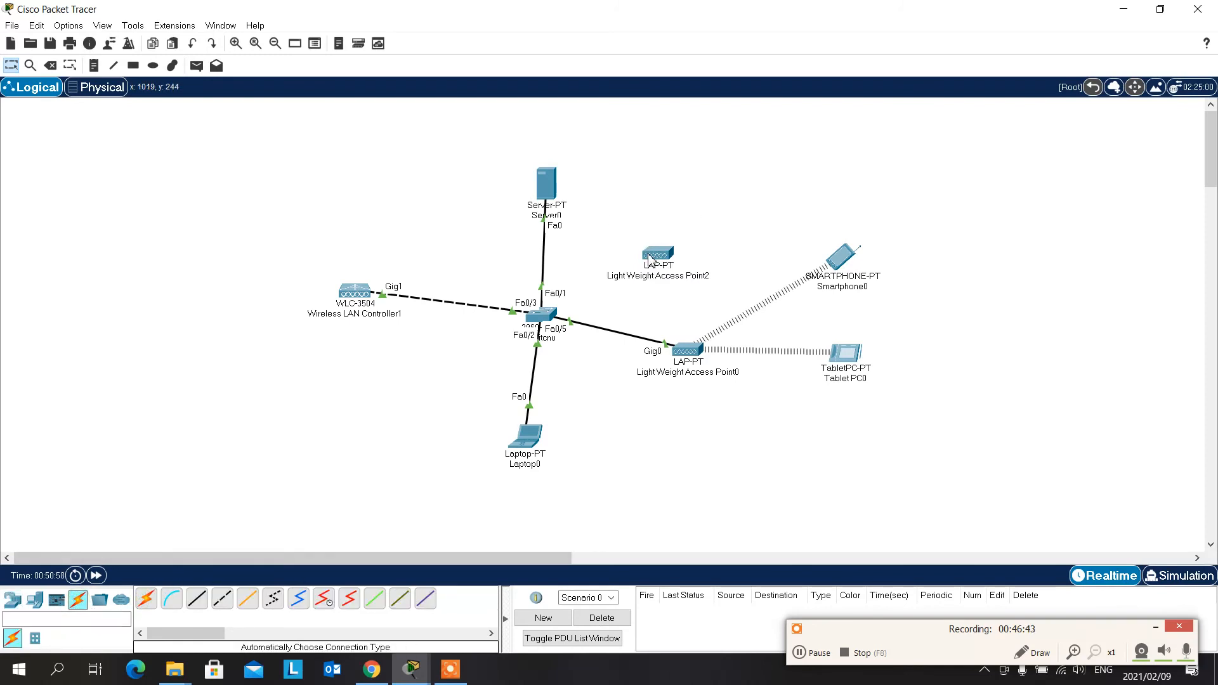
pyautogui.click(151, 599)
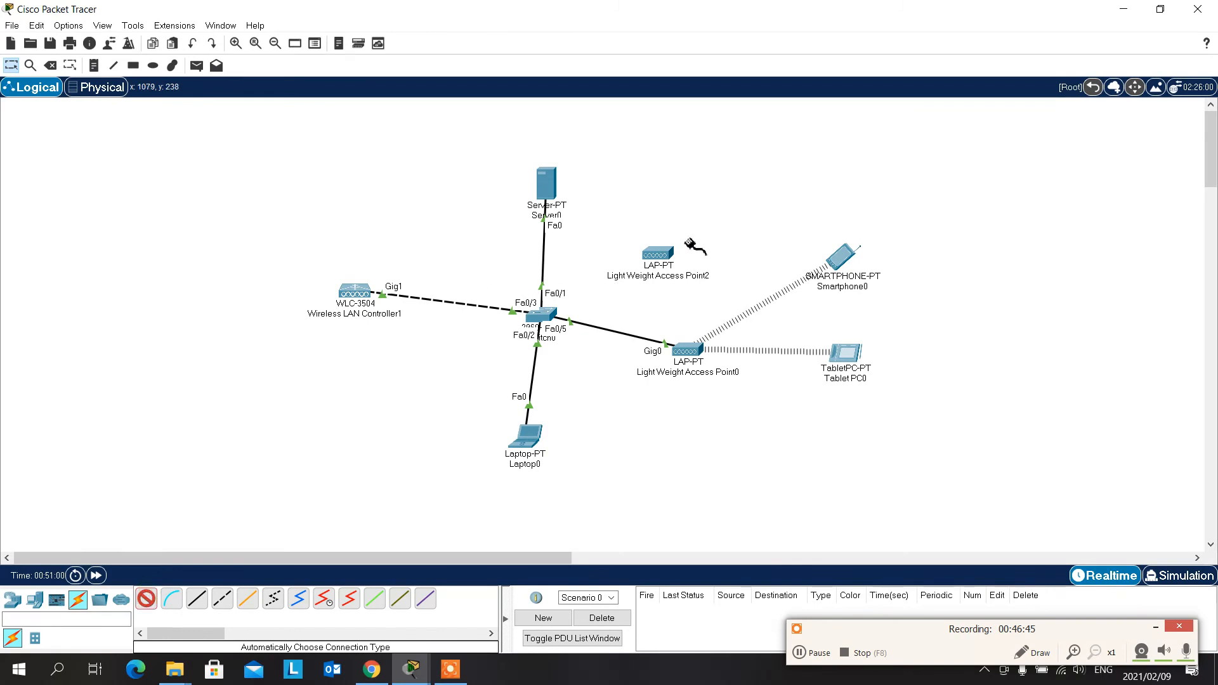
pyautogui.click(658, 252)
pyautogui.click(544, 317)
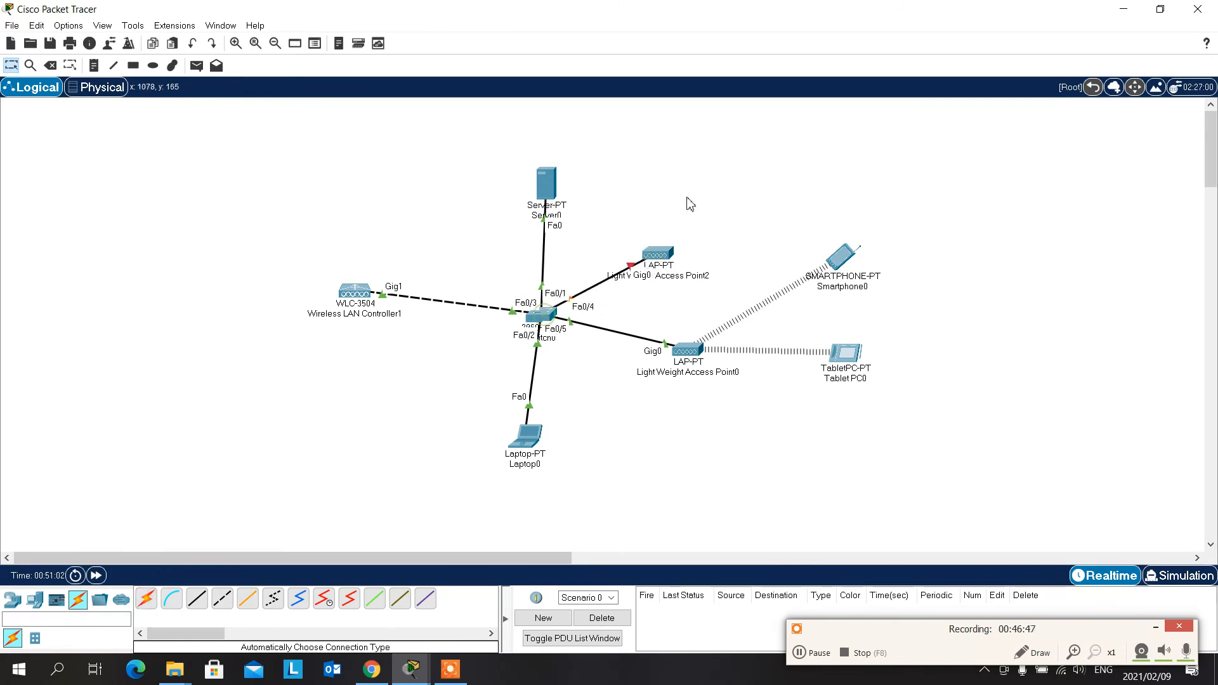
pyautogui.moveTo(666, 256); pyautogui.dragTo(665, 231)
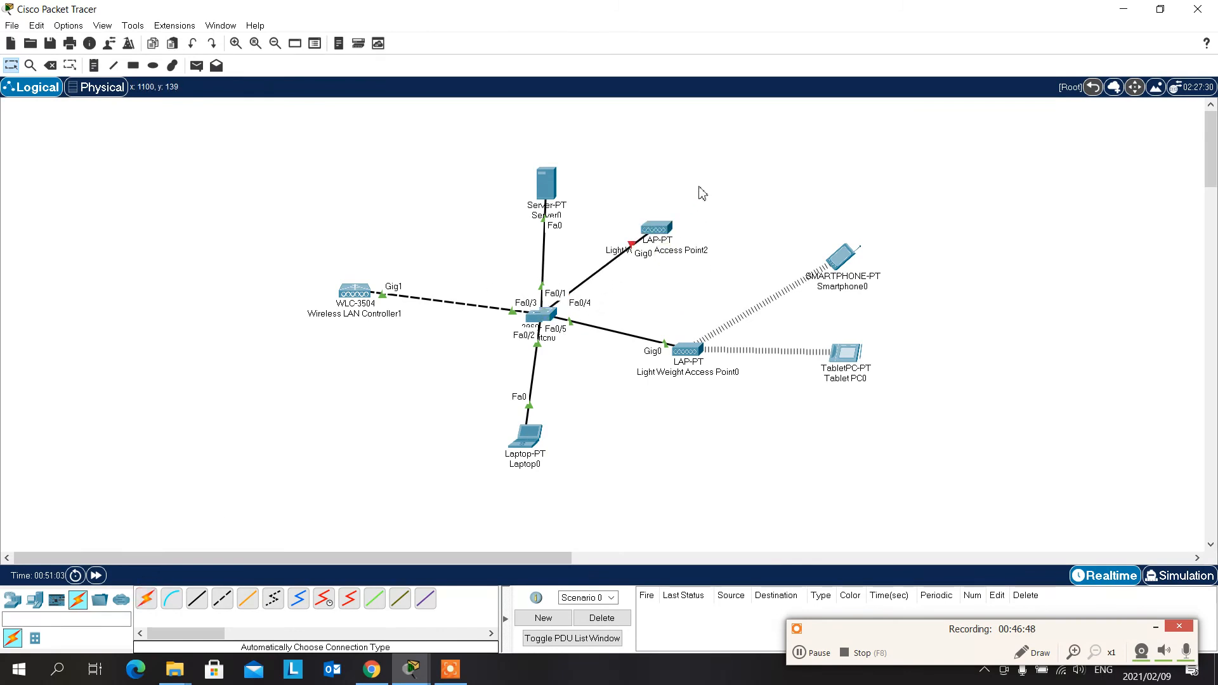
# - Fit the power adapter to the new access point and close its window
pyautogui.click(657, 228)
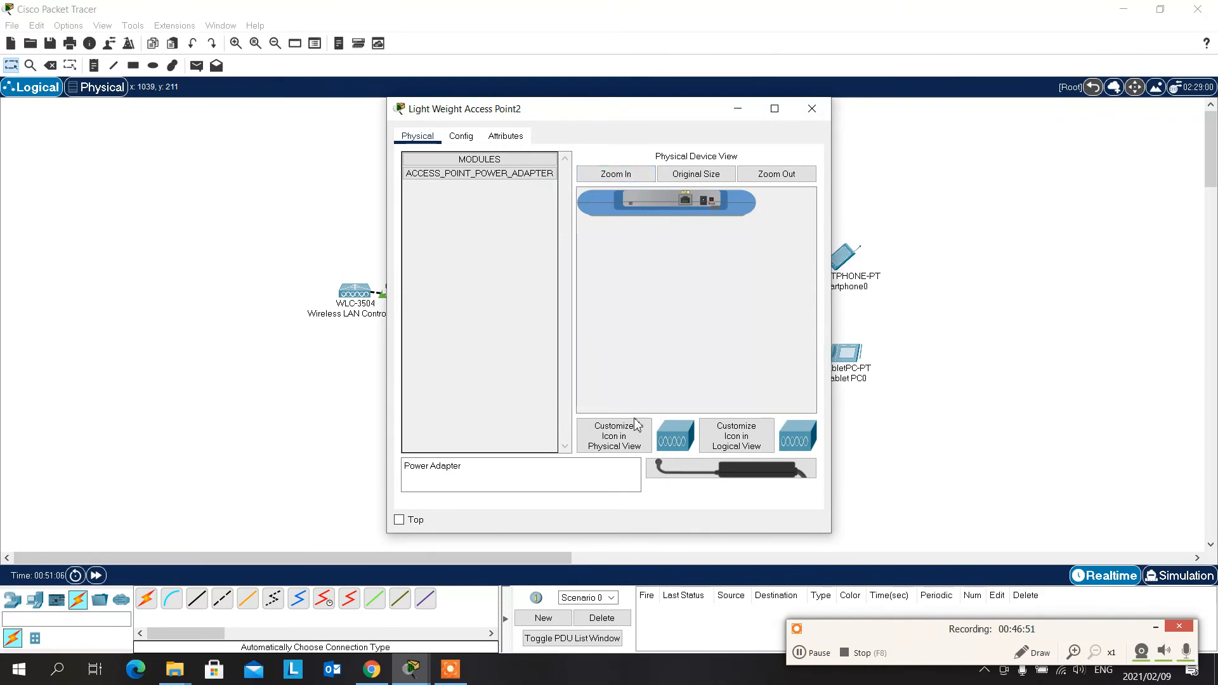
pyautogui.moveTo(713, 490); pyautogui.dragTo(707, 201)
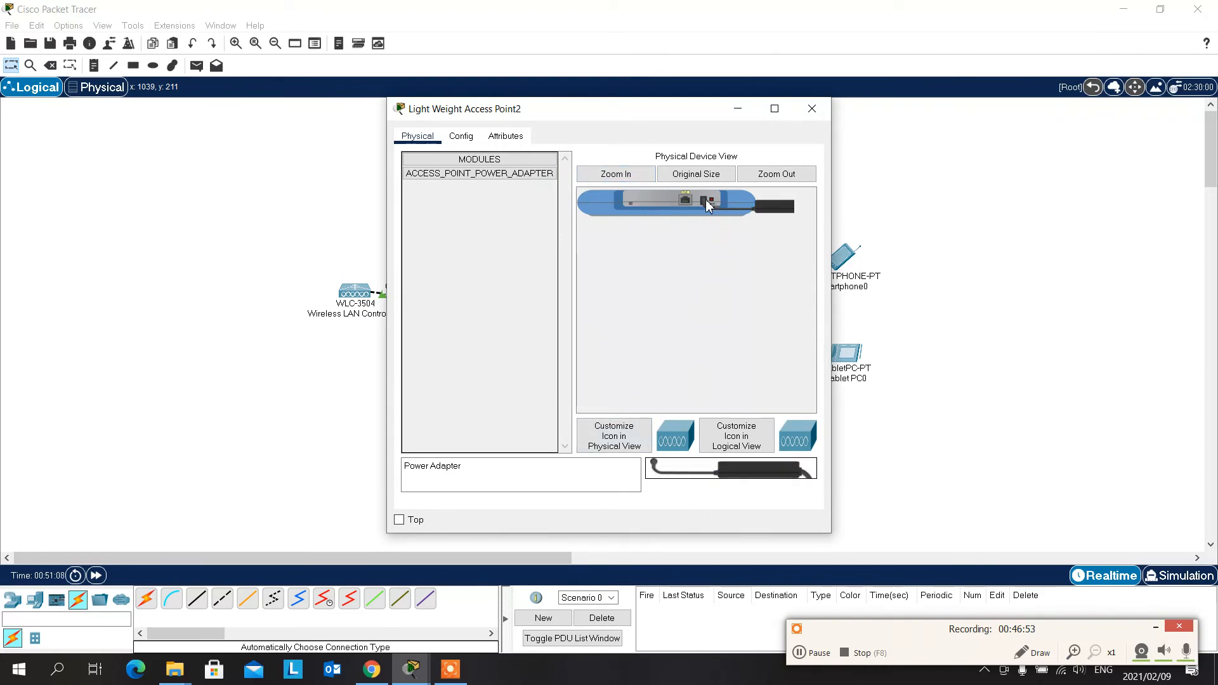
pyautogui.click(812, 110)
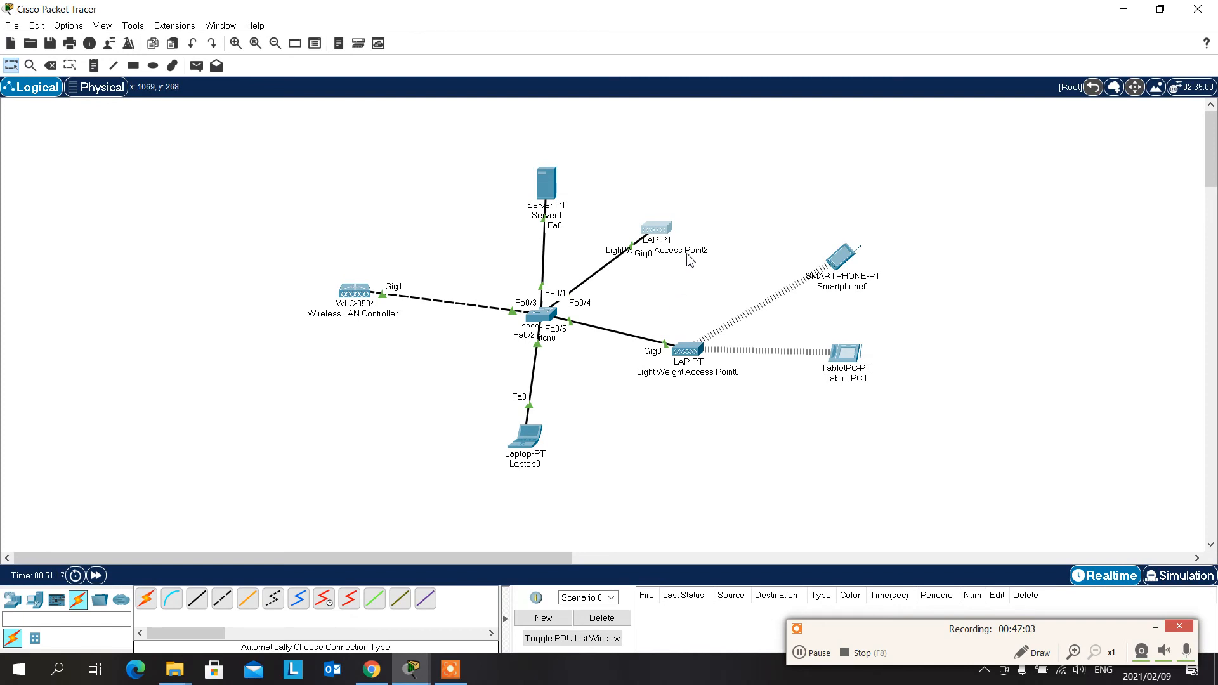
# - Review the wireless controller's Monitor summary in Laptop0's maximized web browser, including the access point summary, and minimize the window
pyautogui.click(540, 442)
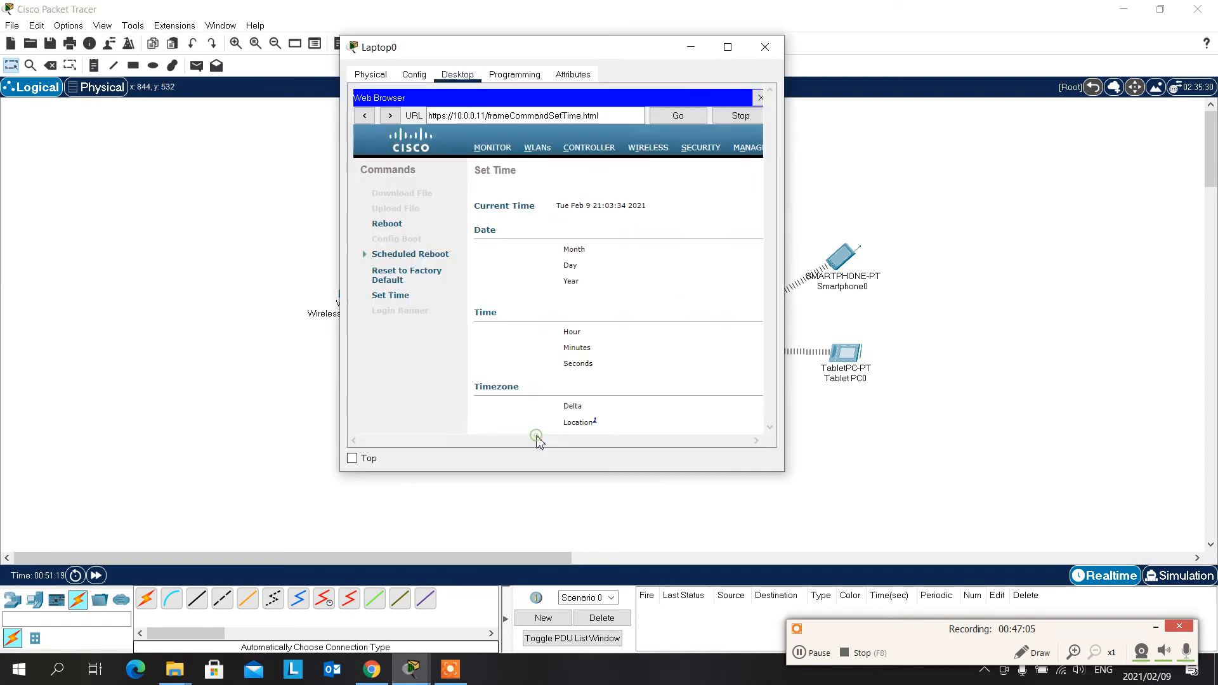
pyautogui.click(727, 47)
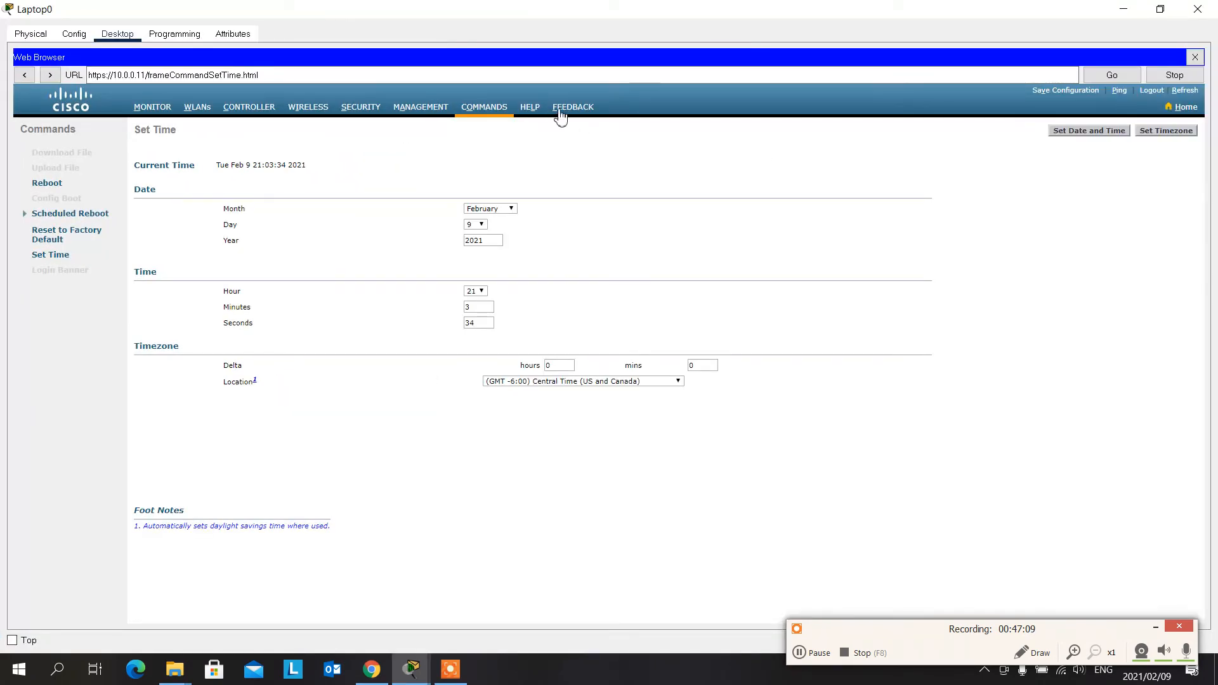
pyautogui.click(538, 111)
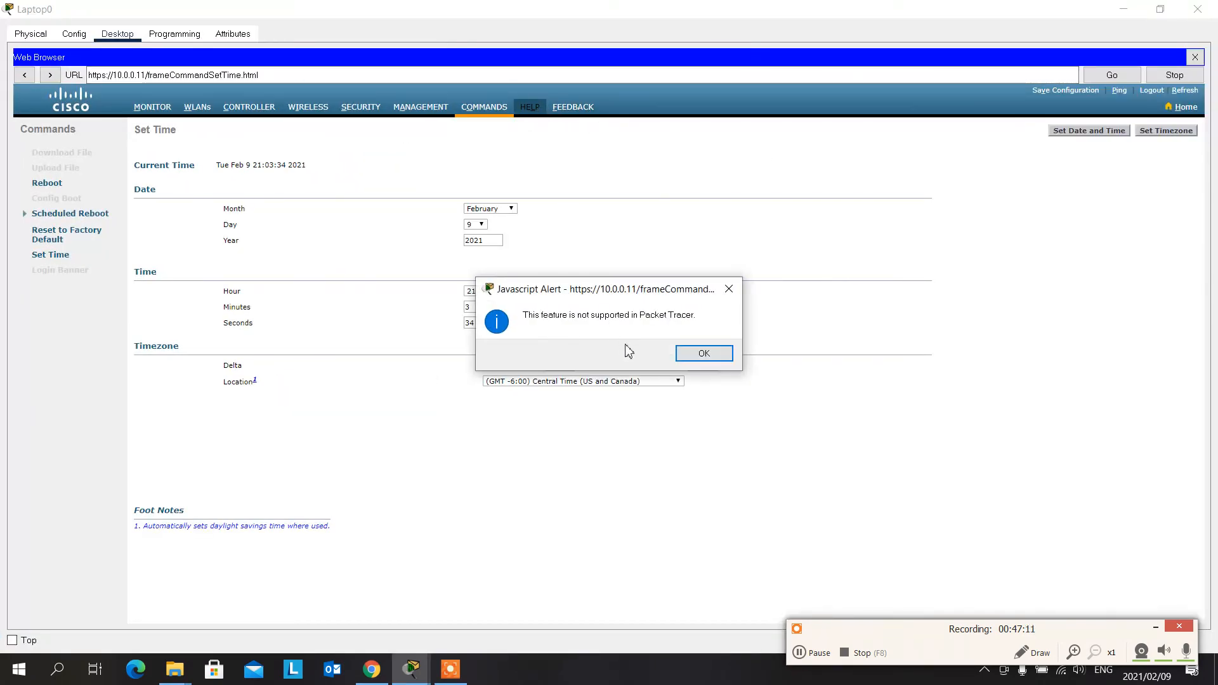
pyautogui.click(703, 353)
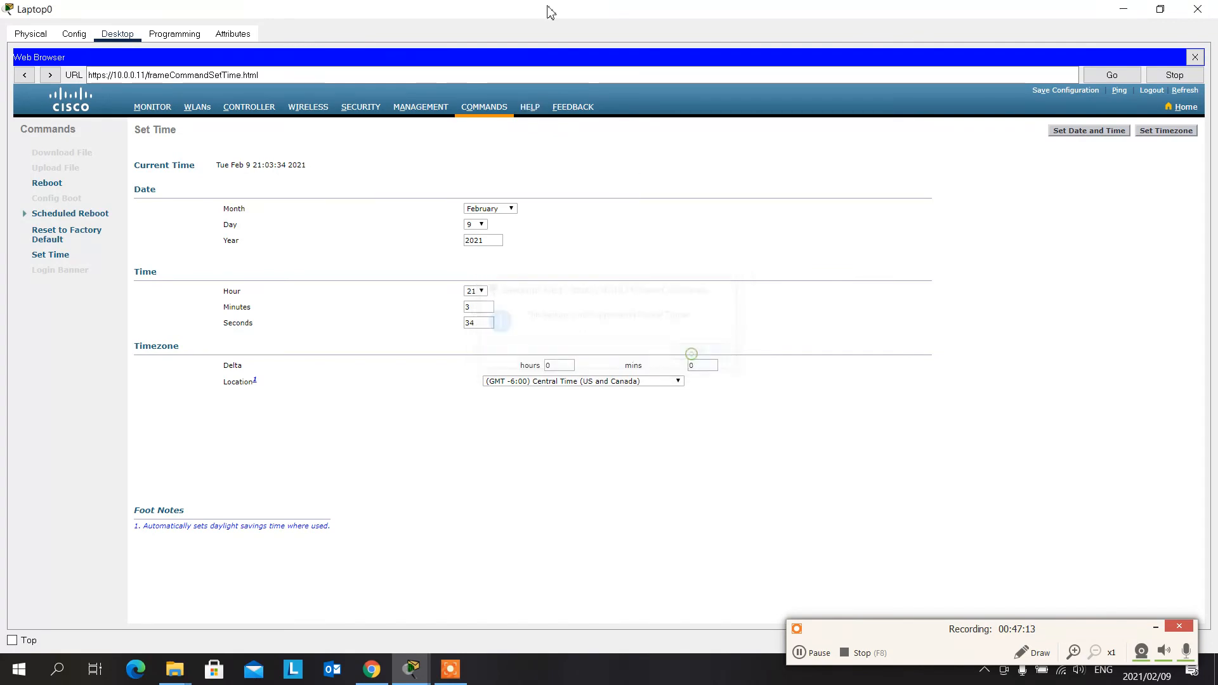
pyautogui.click(155, 106)
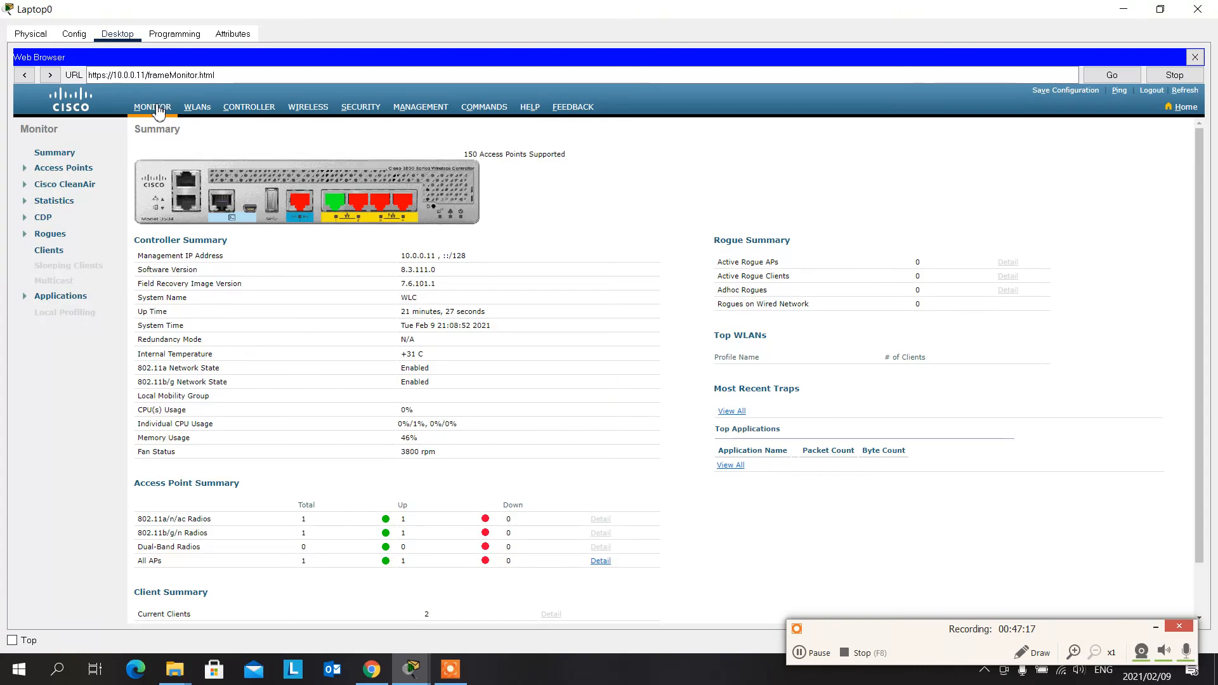
pyautogui.scroll(-1, 482, 285)
pyautogui.click(1123, 9)
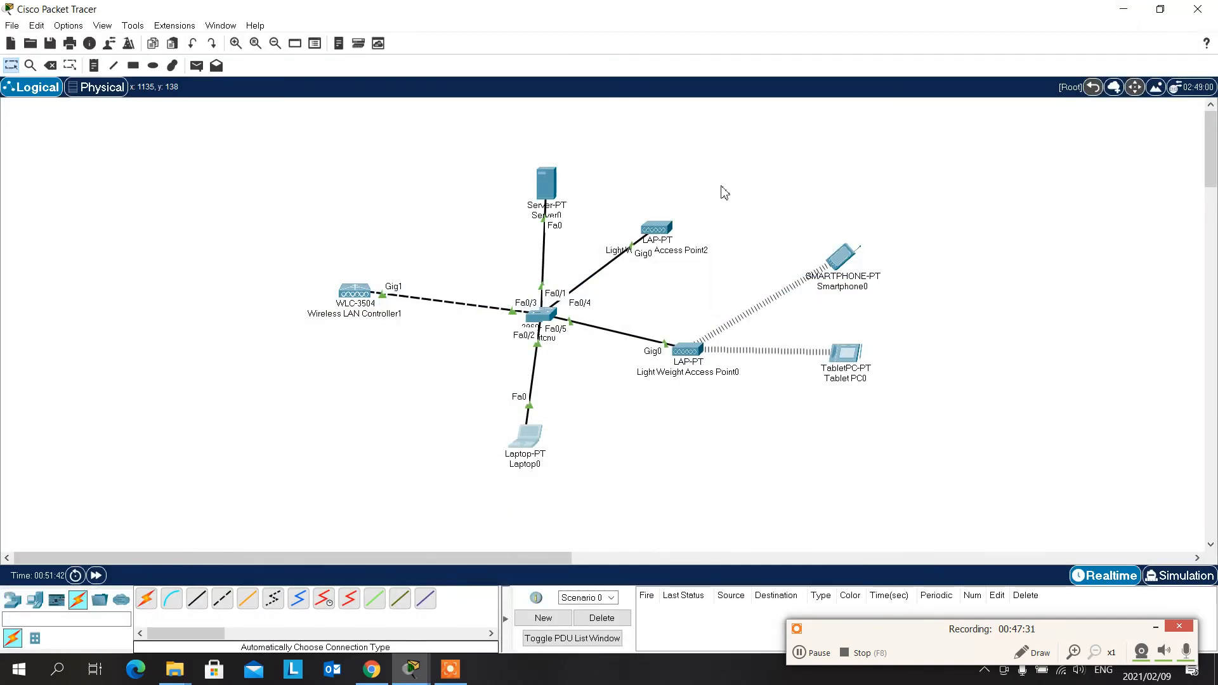
# - Check the new access point's power adapter in its physical view and inspect its port and CAPWAP details
pyautogui.click(658, 241)
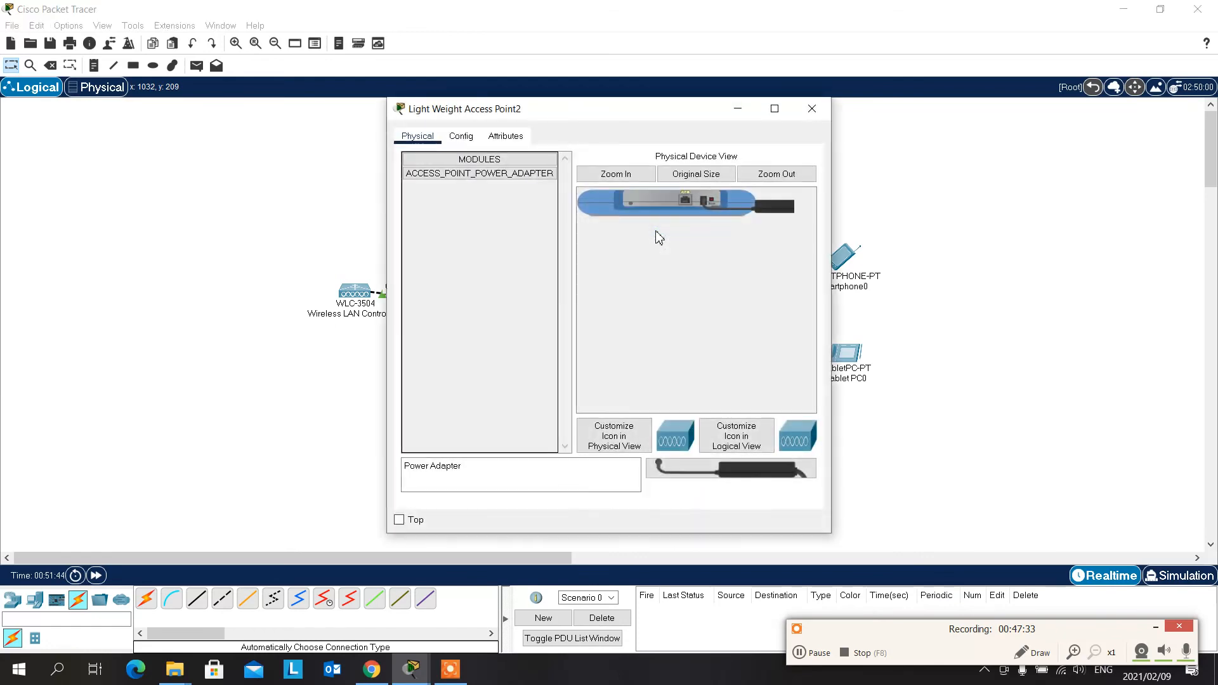
pyautogui.click(812, 106)
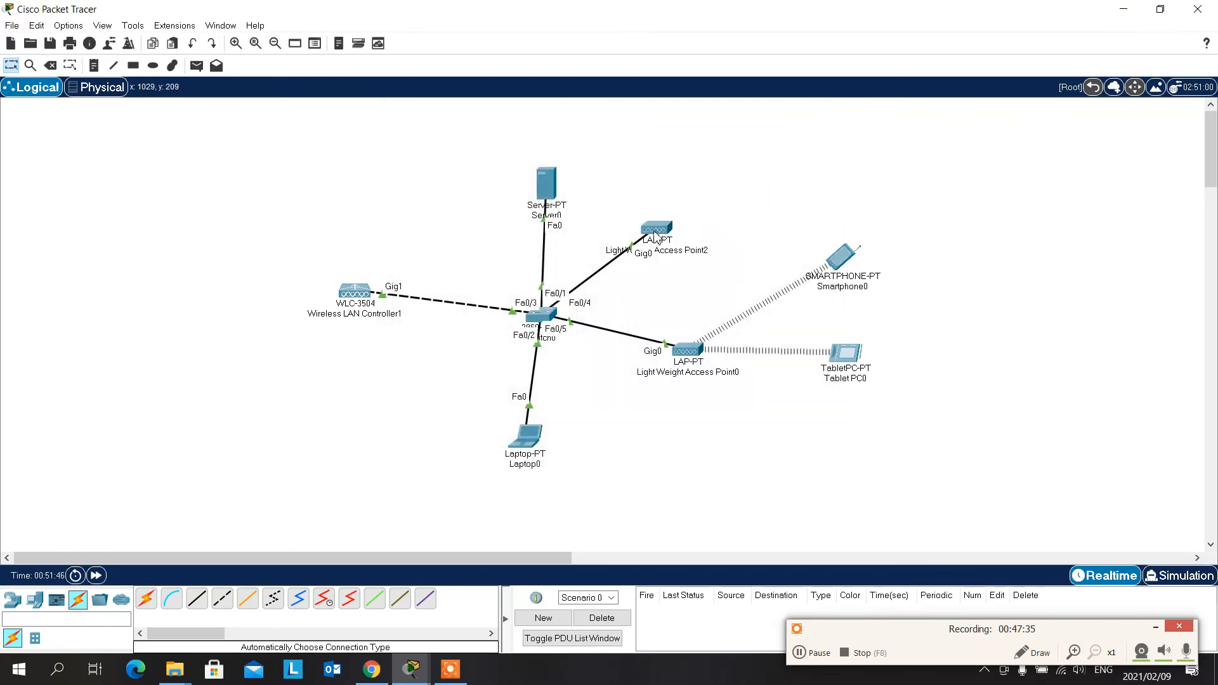
pyautogui.moveTo(656, 236)
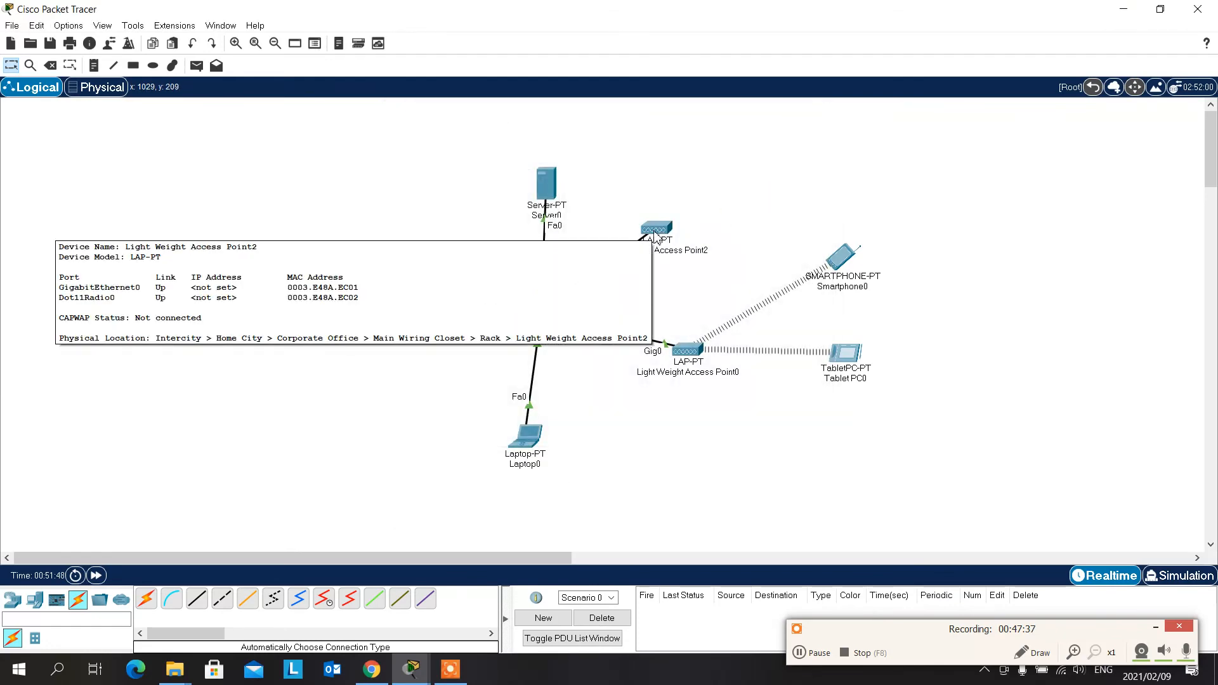
# - Switch the new access point's gateway/DNS mode to Static and back to DHCP, and compare the status details of both access points
pyautogui.click(657, 238)
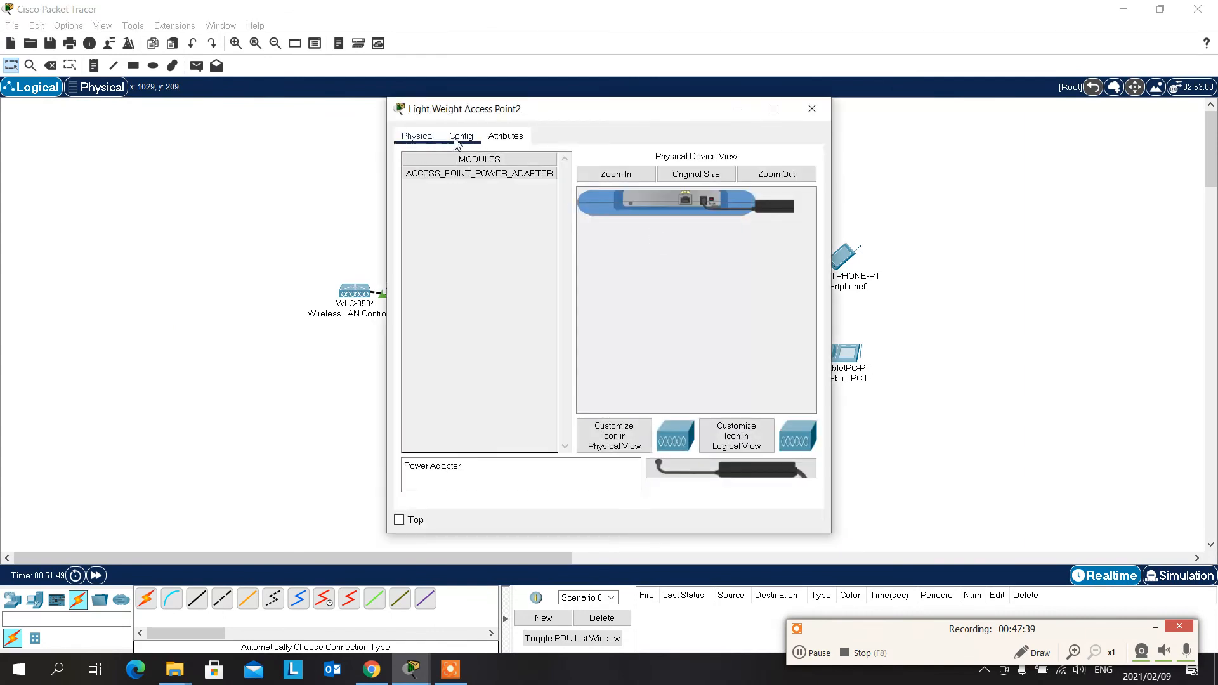
pyautogui.click(460, 137)
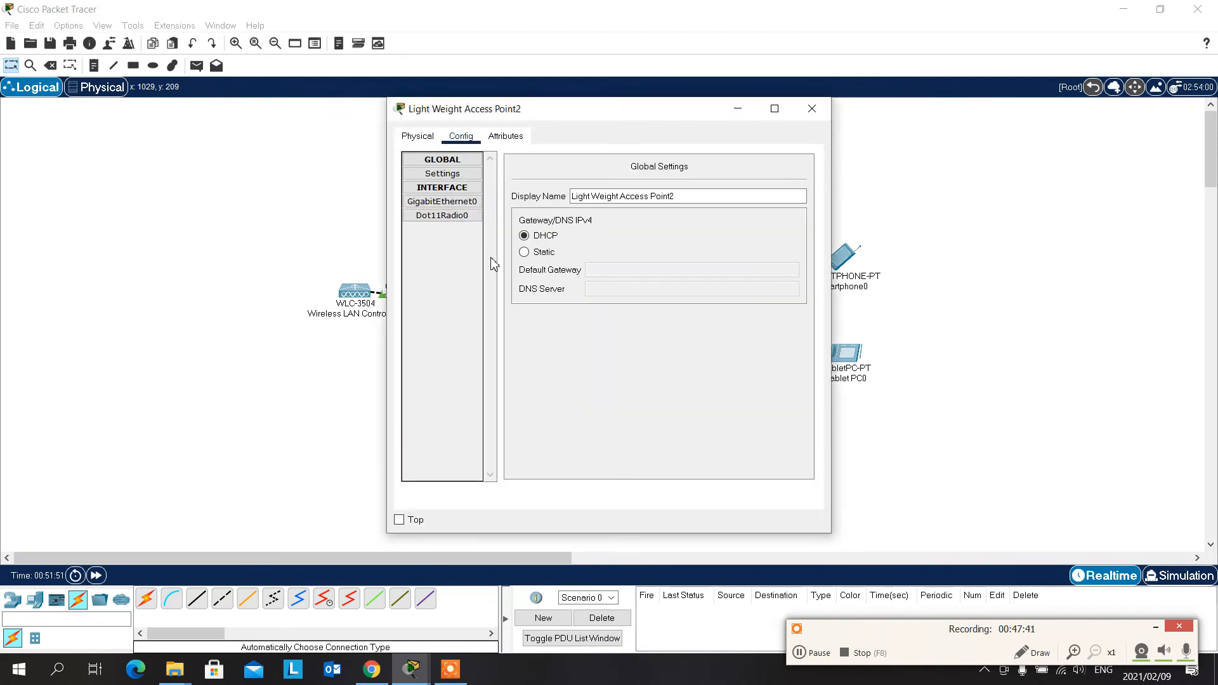
pyautogui.click(524, 252)
pyautogui.click(524, 236)
pyautogui.click(812, 108)
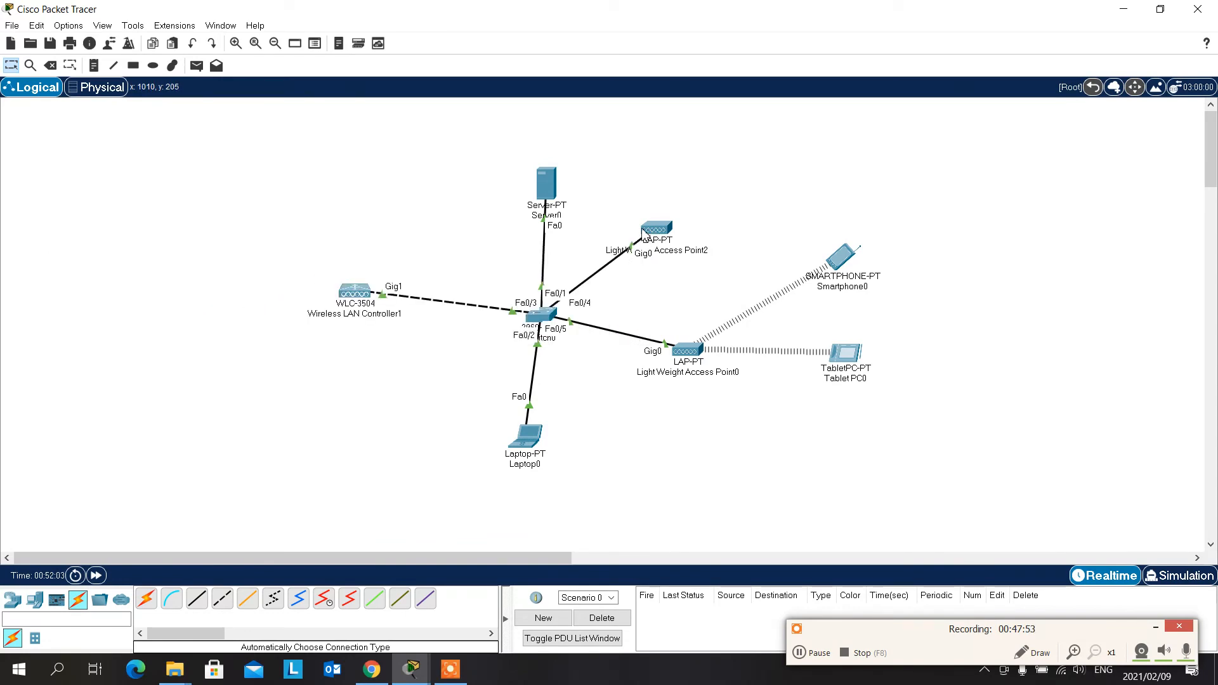
pyautogui.moveTo(643, 232)
pyautogui.moveTo(684, 357)
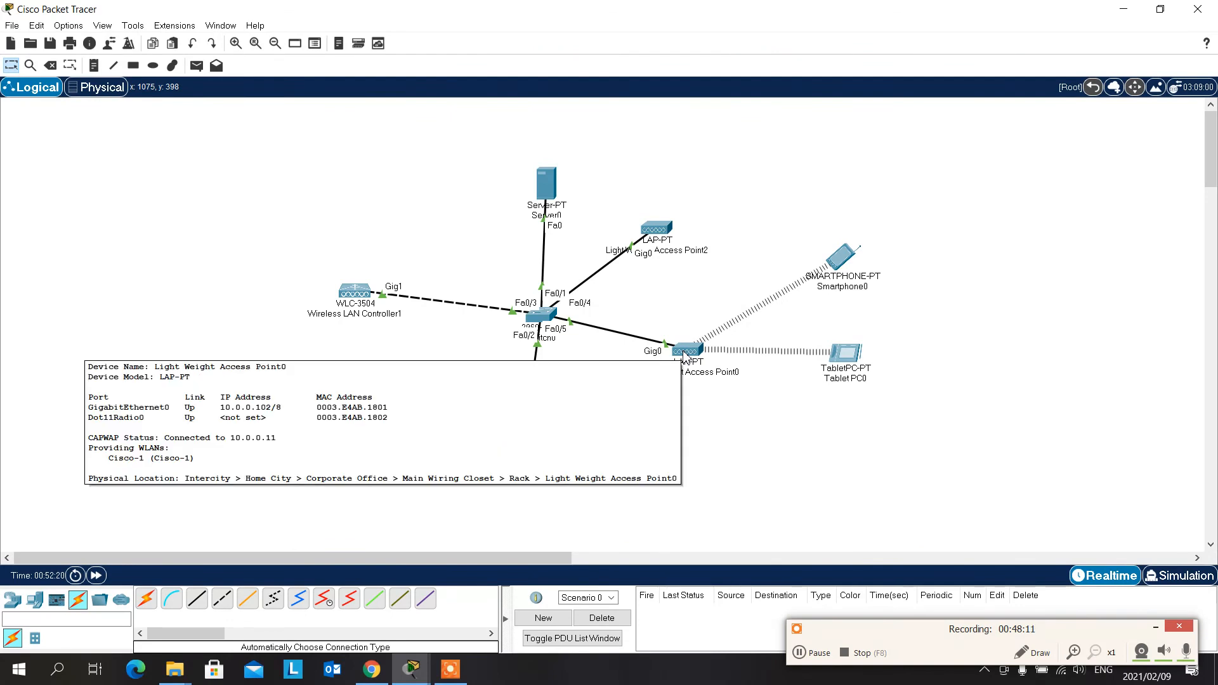
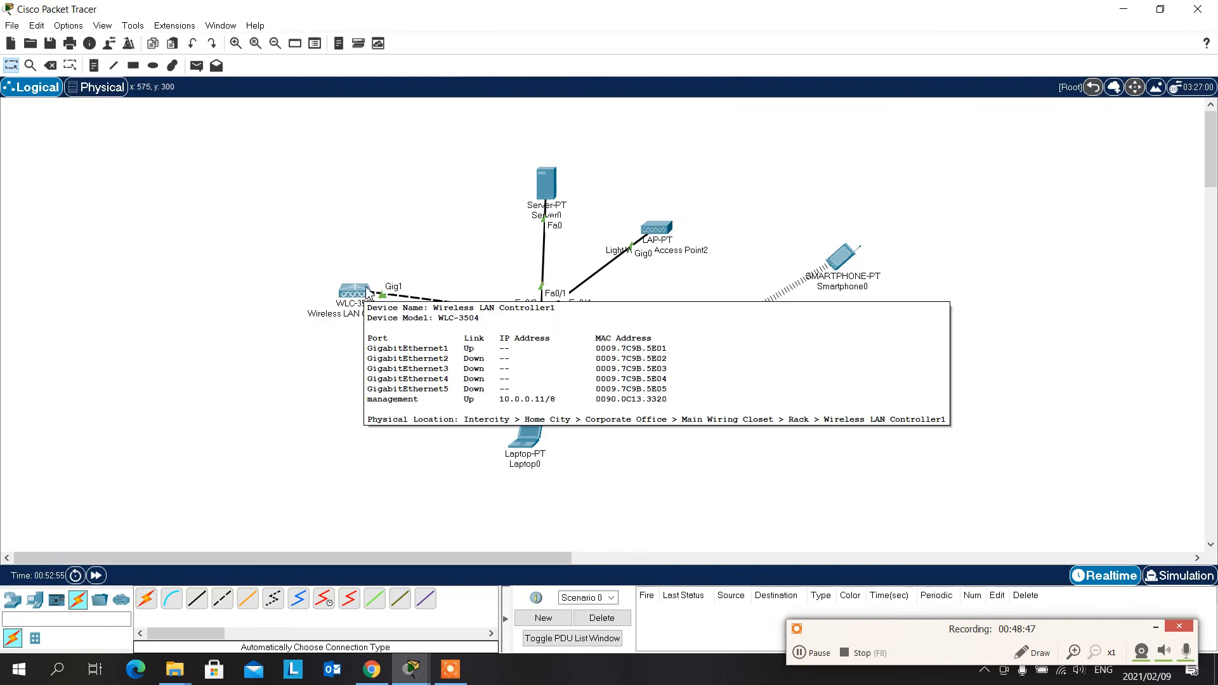
# - Refresh the wireless controller's Monitor summary in Laptop0's web browser, review the registered access points on the Wireless page, and close the window
pyautogui.click(525, 437)
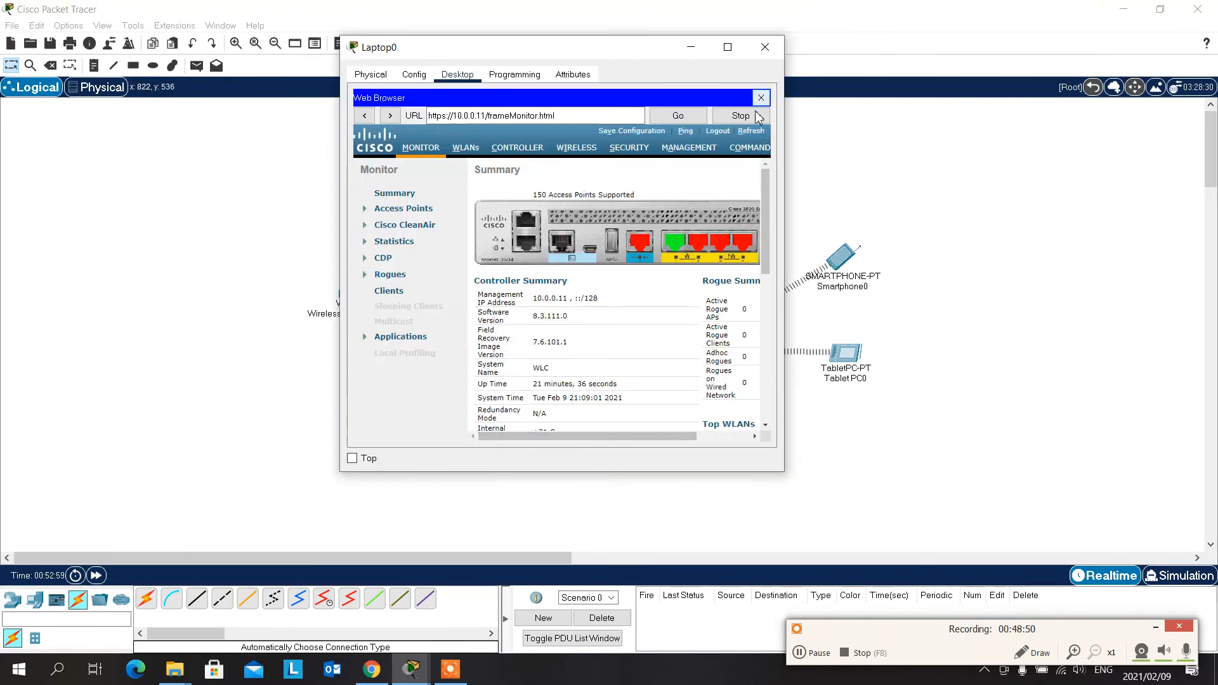
pyautogui.click(727, 47)
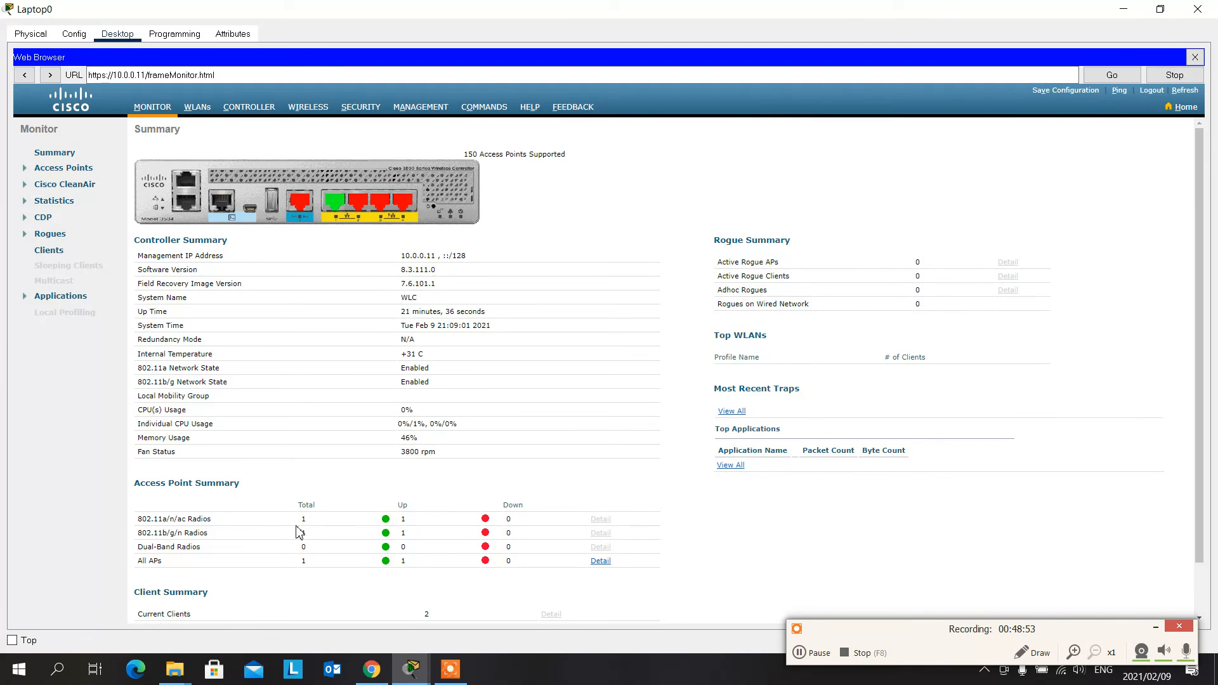
pyautogui.click(1185, 91)
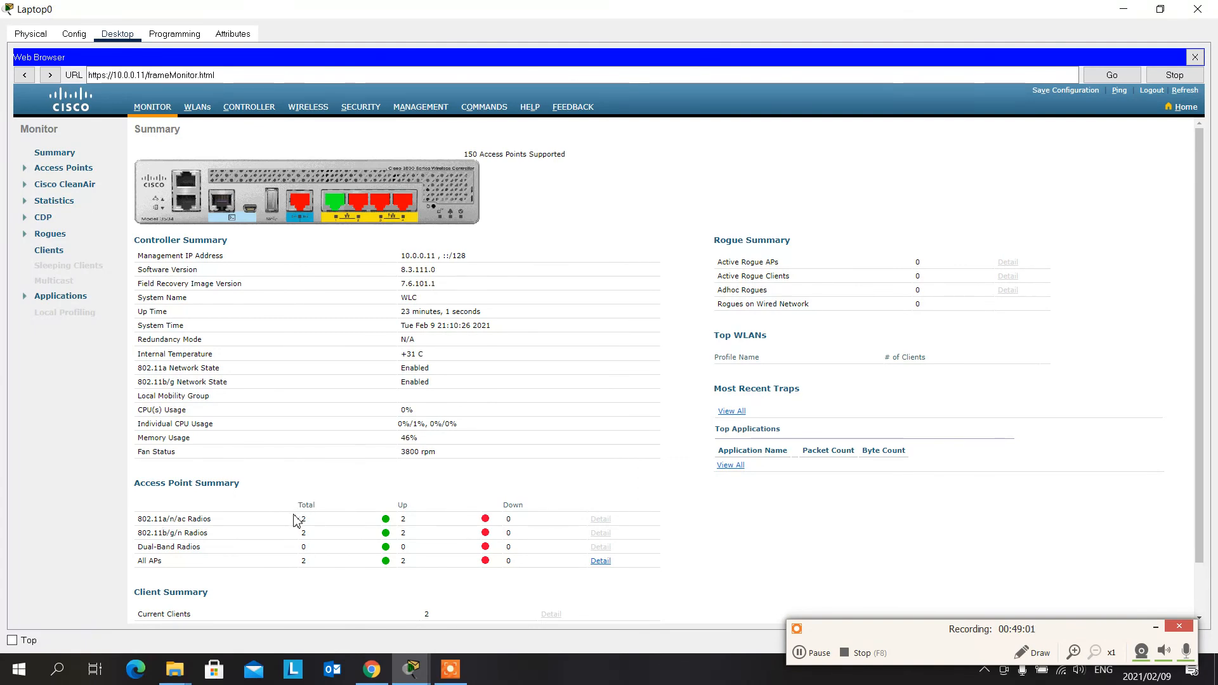
pyautogui.click(316, 119)
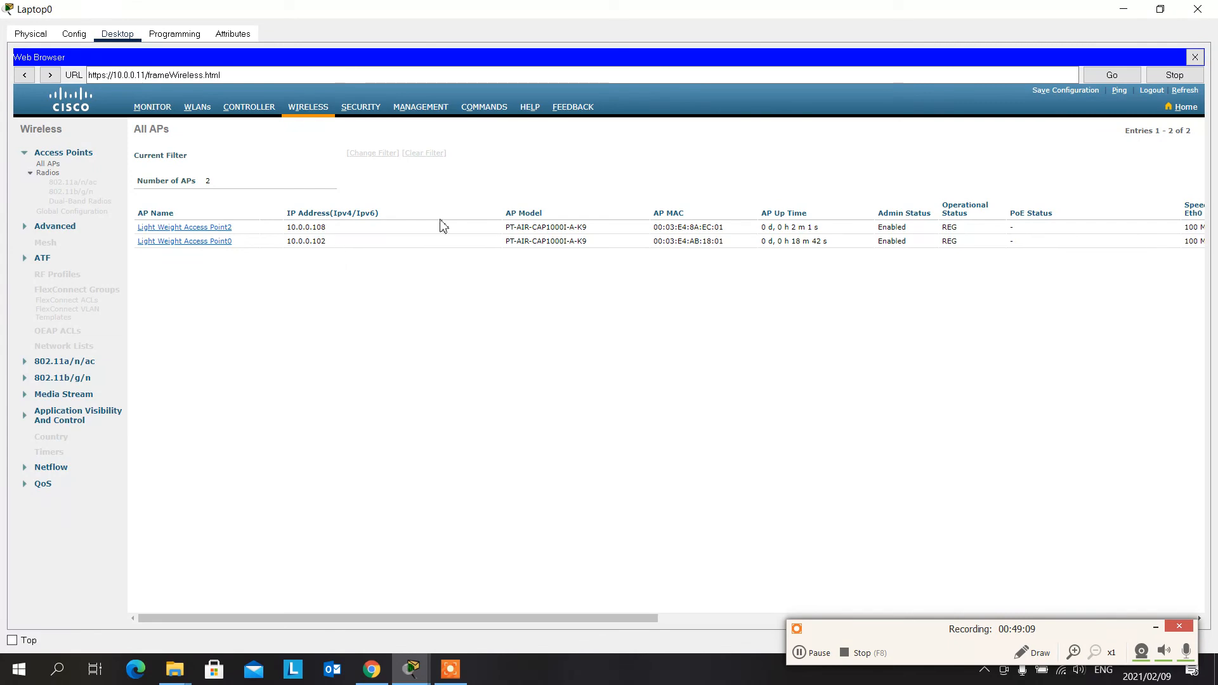
pyautogui.click(1198, 9)
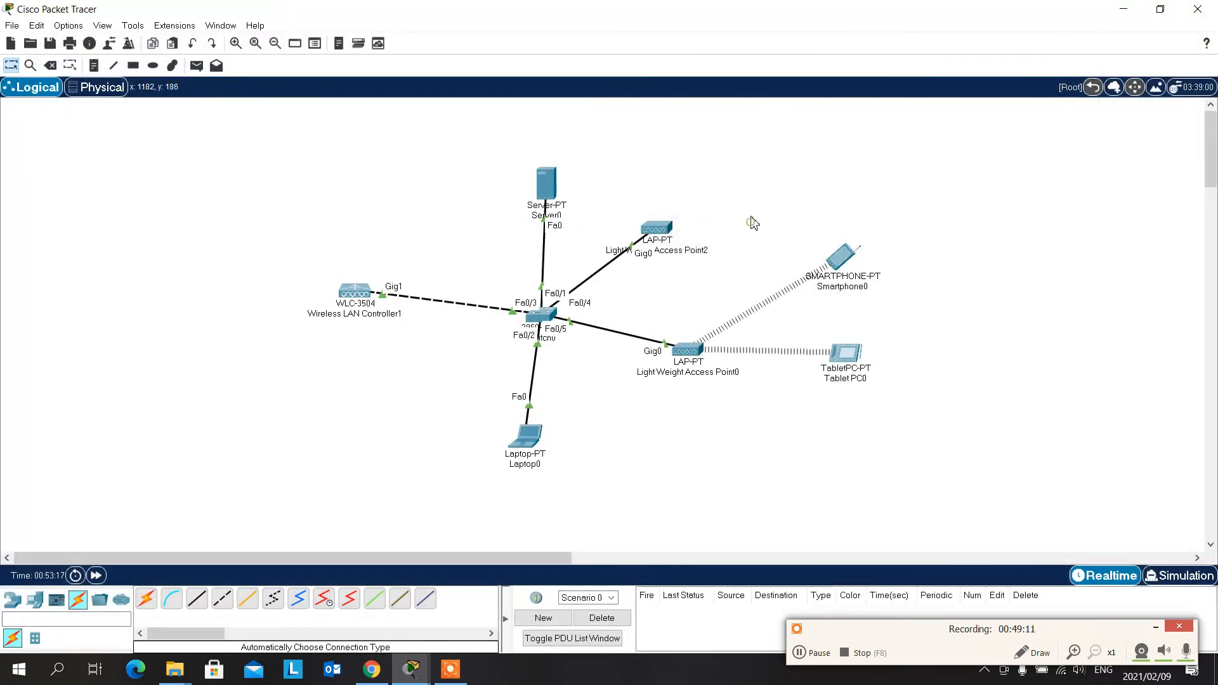
# - Shift Light Weight Access Point2 slightly on the canvas and delete the cable between the switch and Light Weight Access Point0
pyautogui.moveTo(670, 233); pyautogui.dragTo(691, 239)
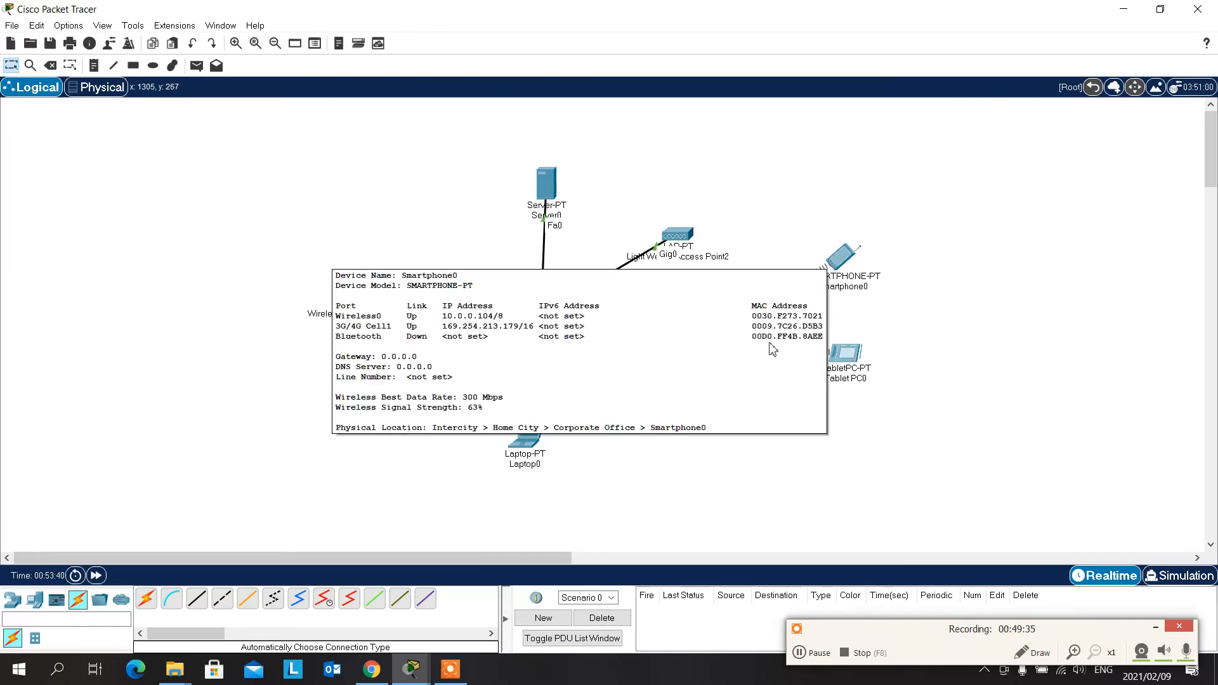
pyautogui.moveTo(685, 357)
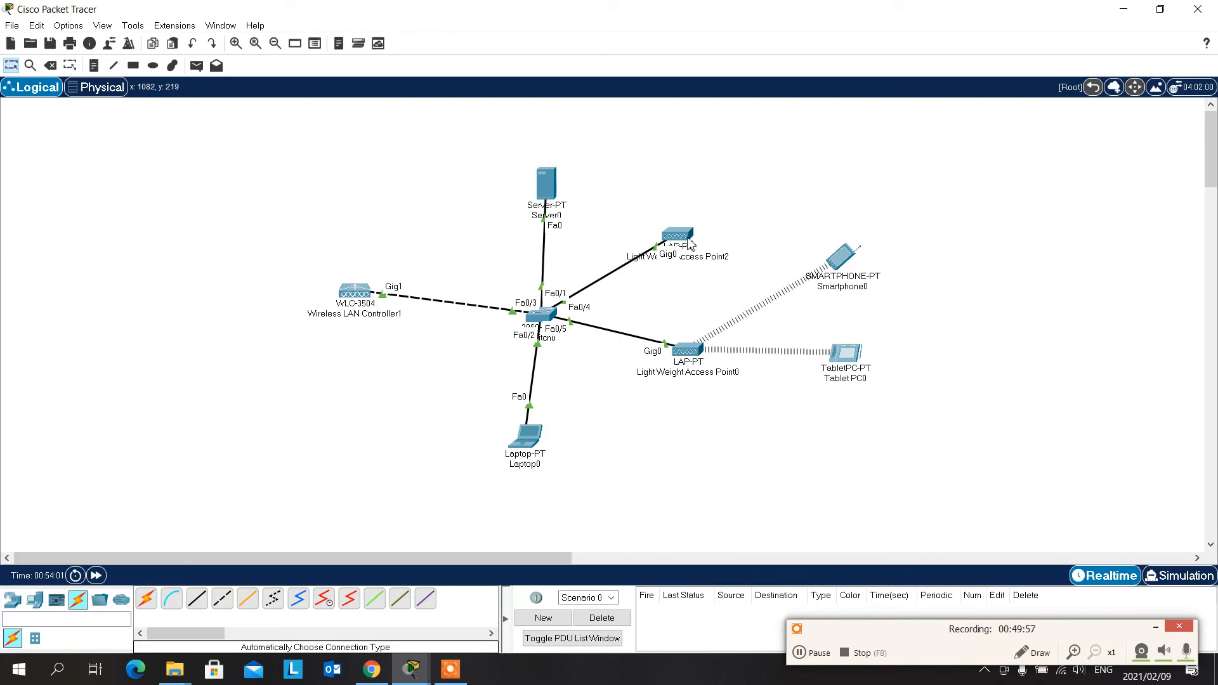
pyautogui.click(719, 194)
pyautogui.click(51, 65)
pyautogui.click(622, 334)
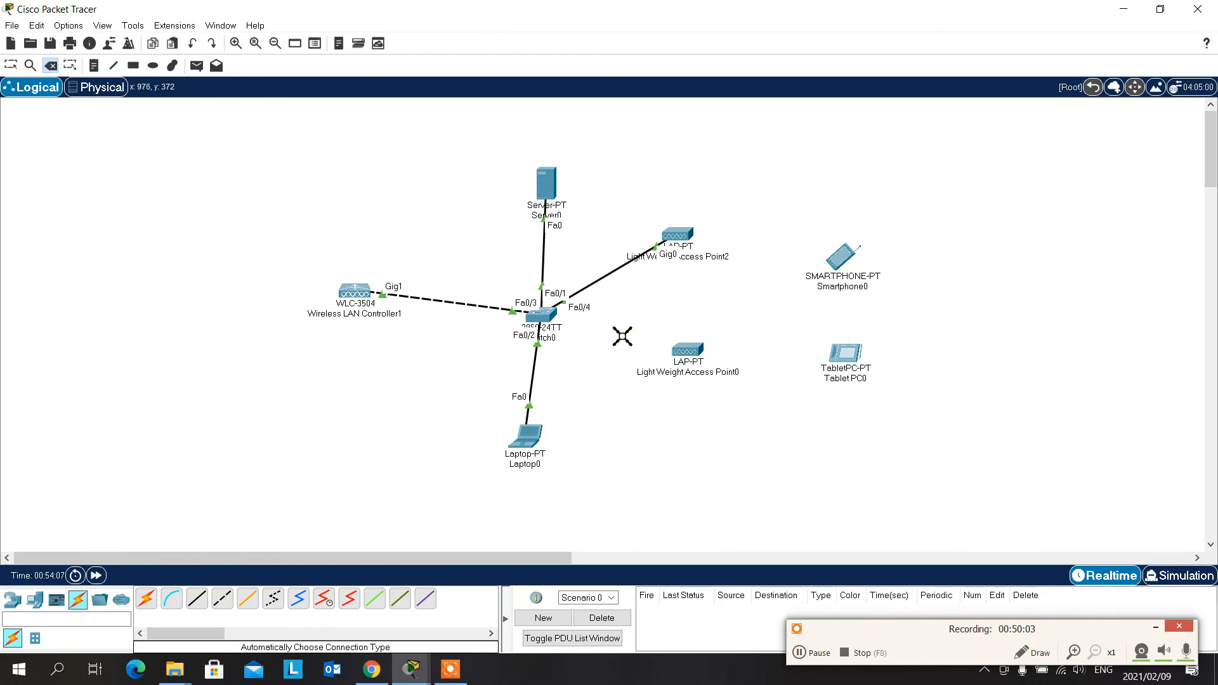
pyautogui.click(623, 337)
pyautogui.press('Escape')
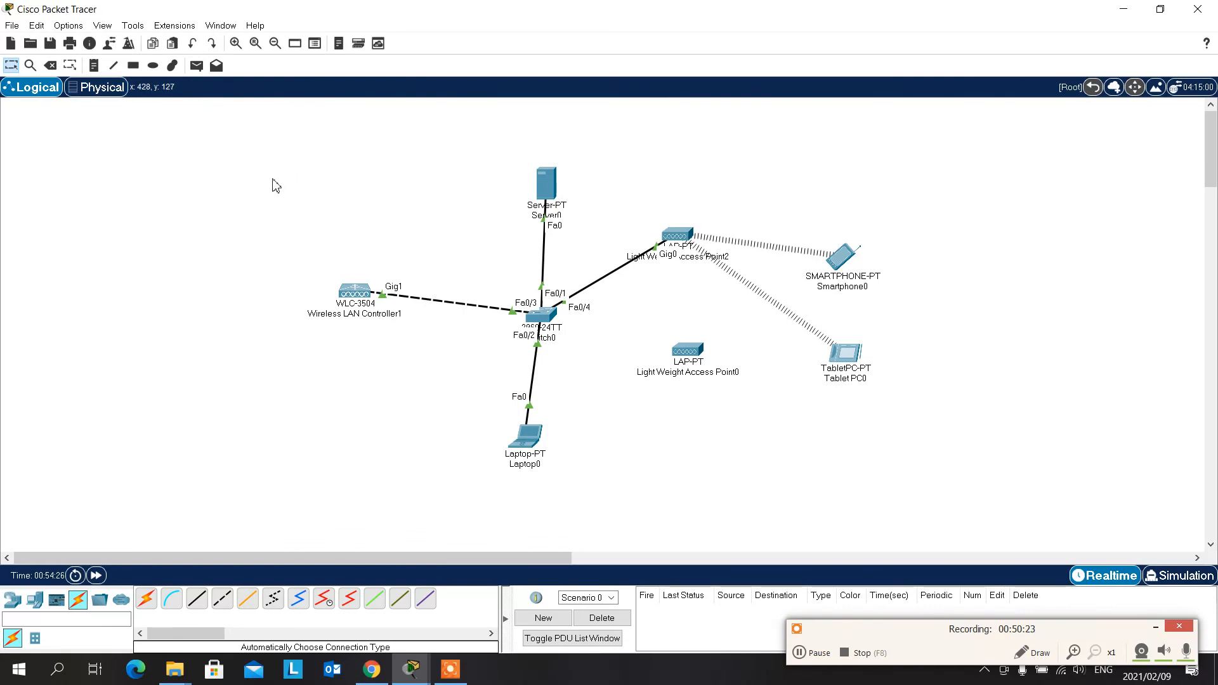
# - Open the Main Wiring Closet in the physical workspace through Home City and Corporate Office, and enlarge the rack for viewing
pyautogui.click(120, 89)
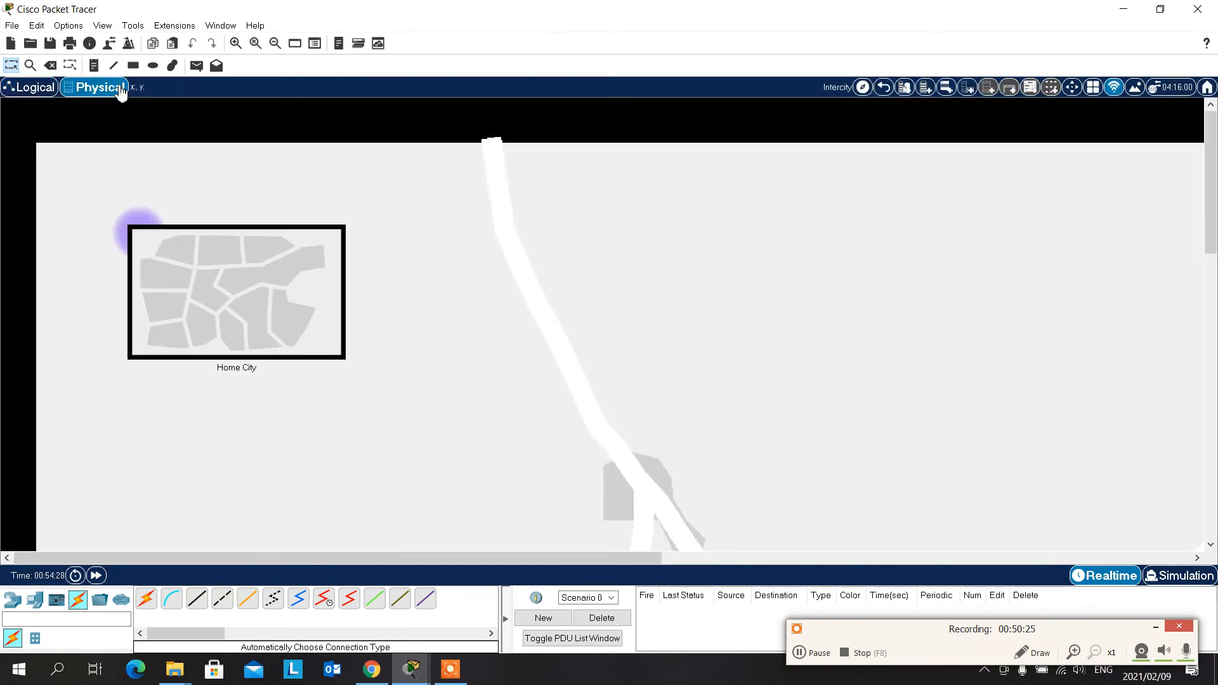
pyautogui.click(217, 275)
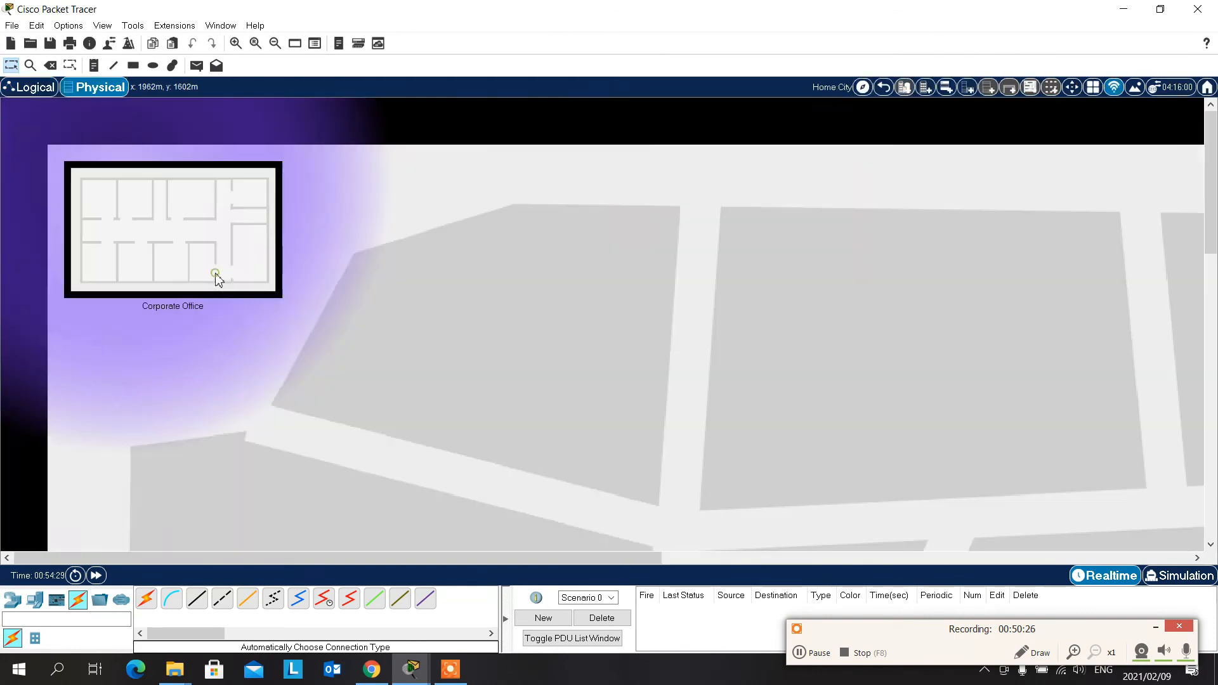
pyautogui.click(185, 254)
pyautogui.click(613, 416)
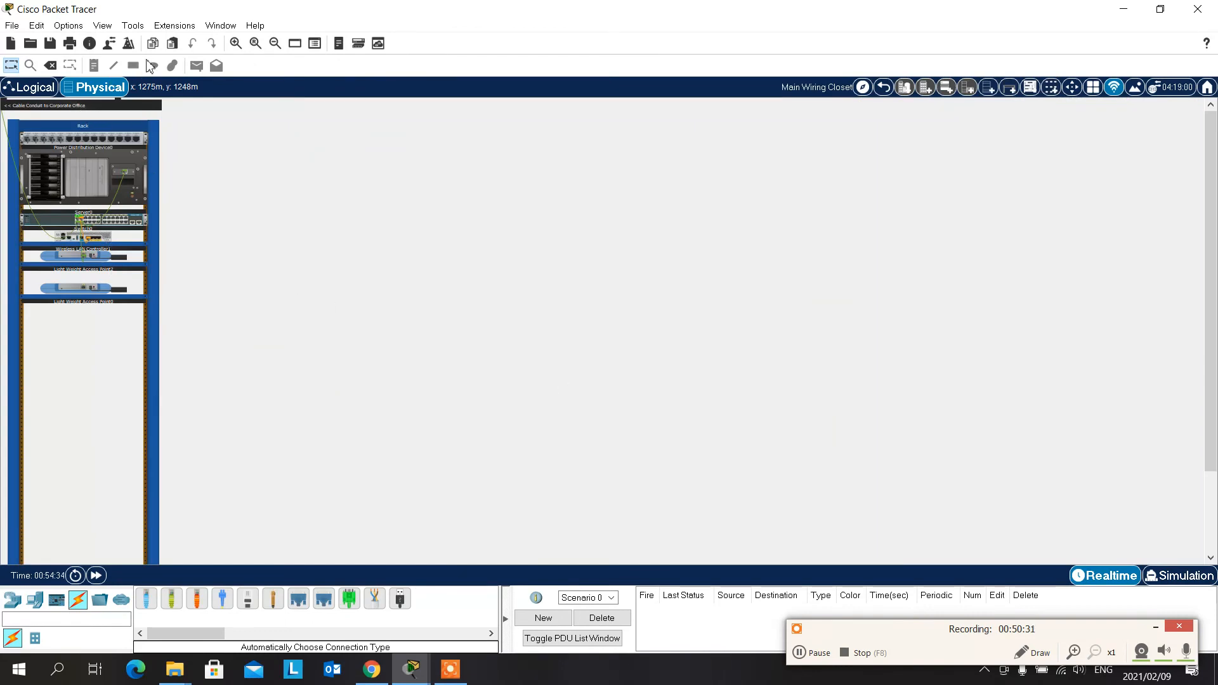
pyautogui.click(236, 43)
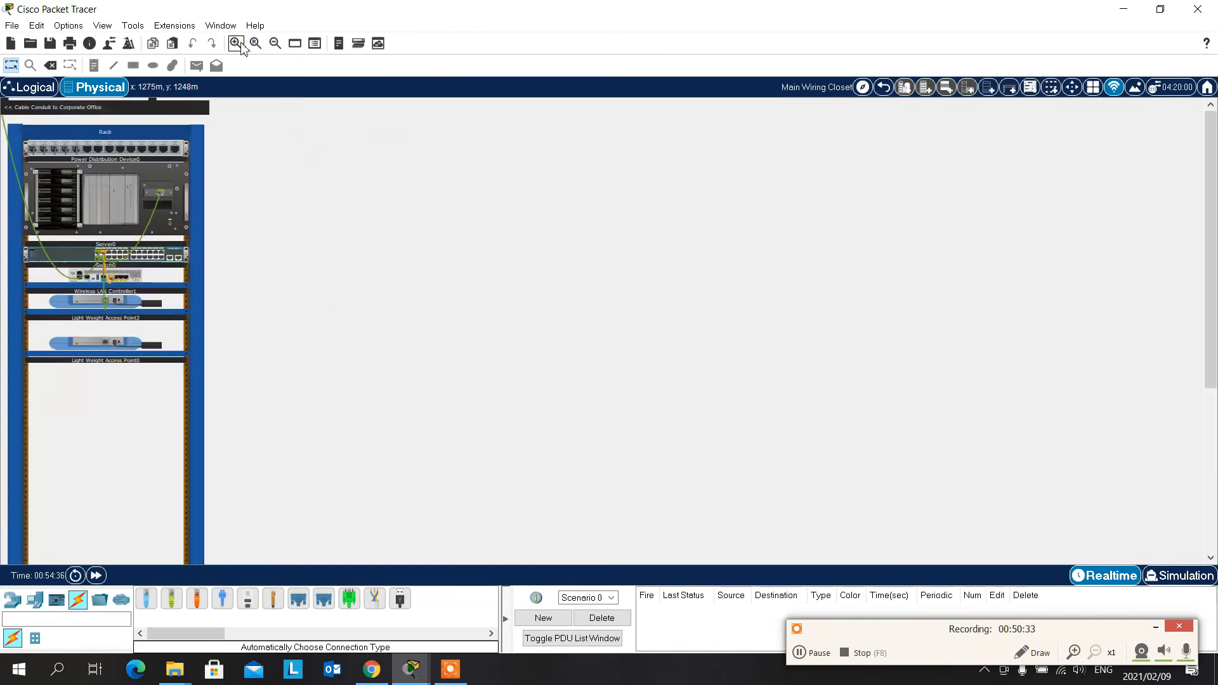
pyautogui.click(241, 46)
pyautogui.click(241, 46)
pyautogui.click(241, 46)
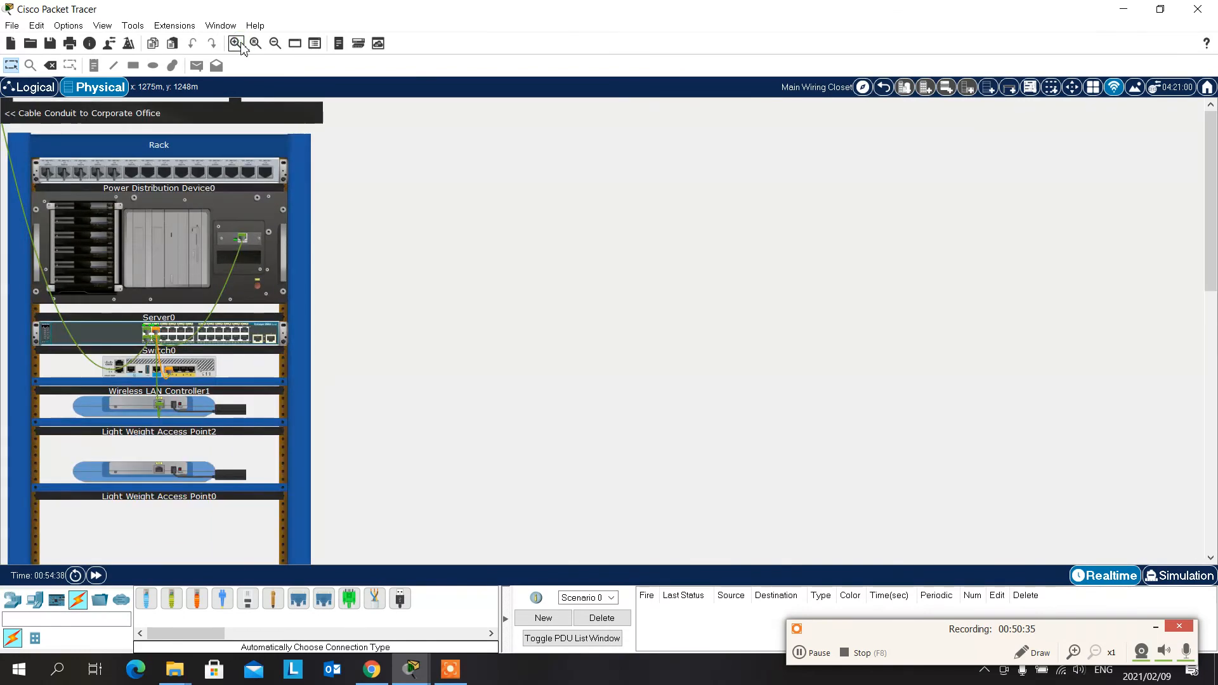
pyautogui.click(241, 44)
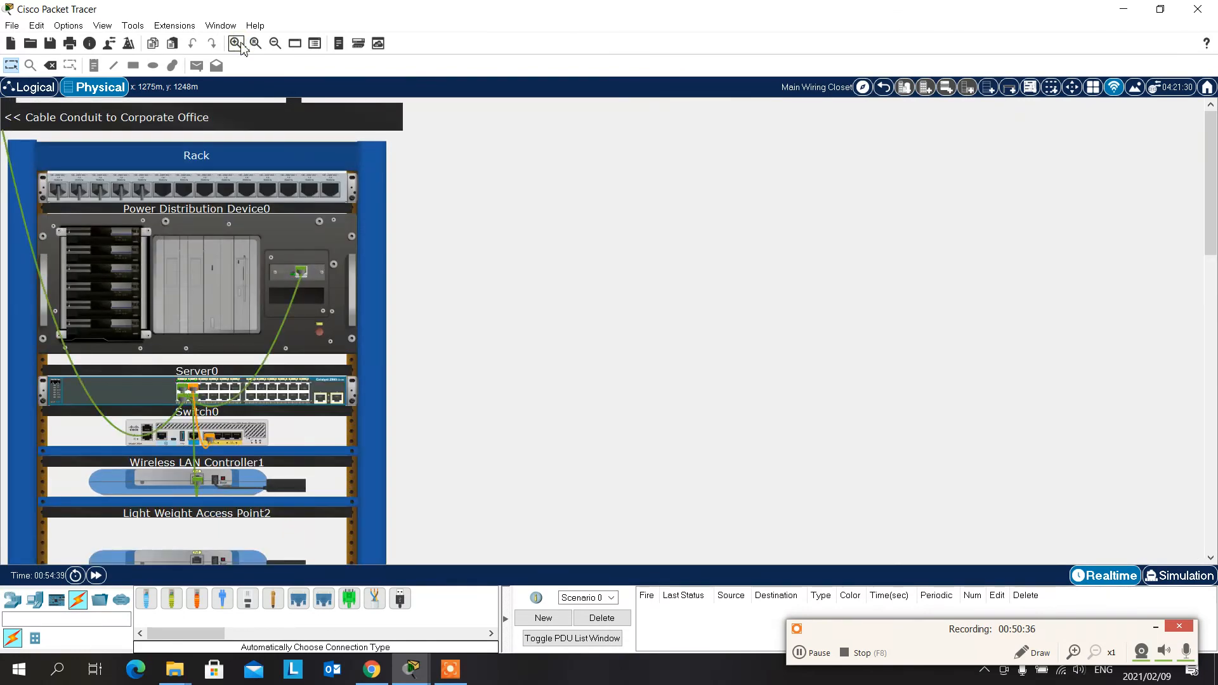
pyautogui.click(276, 43)
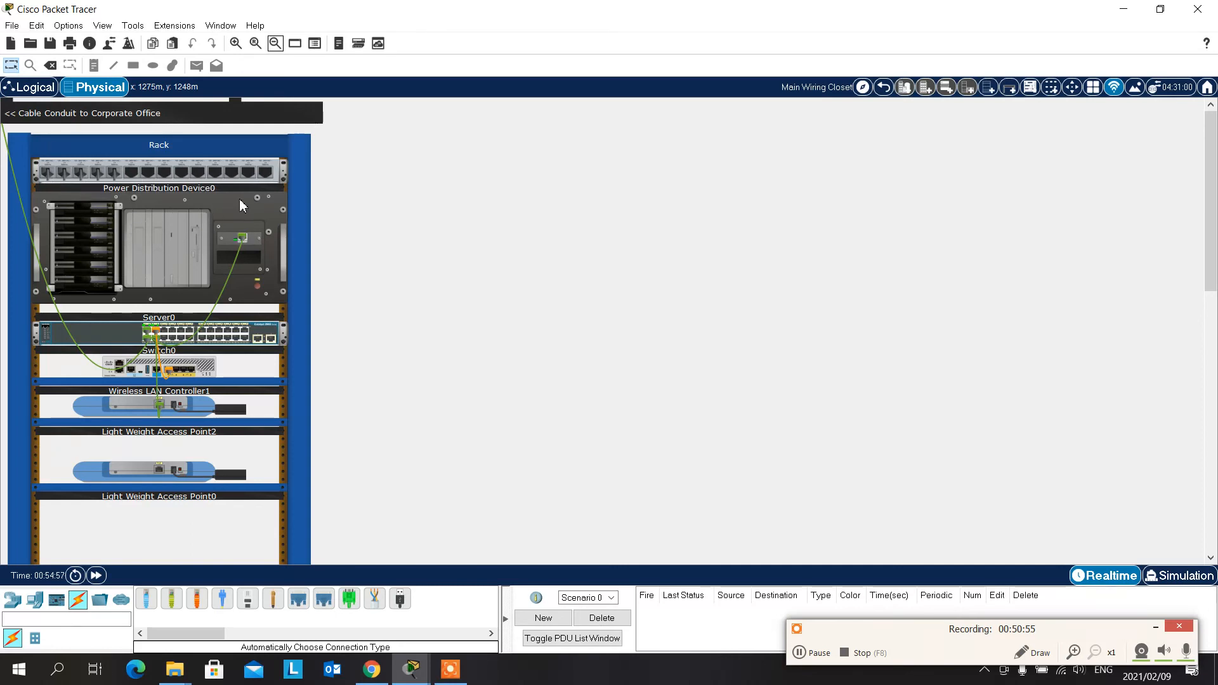
# - Review the port and connection details of the server, switch, wireless controller and both access points in the rack
pyautogui.moveTo(239, 213)
pyautogui.moveTo(132, 341)
pyautogui.moveTo(201, 371)
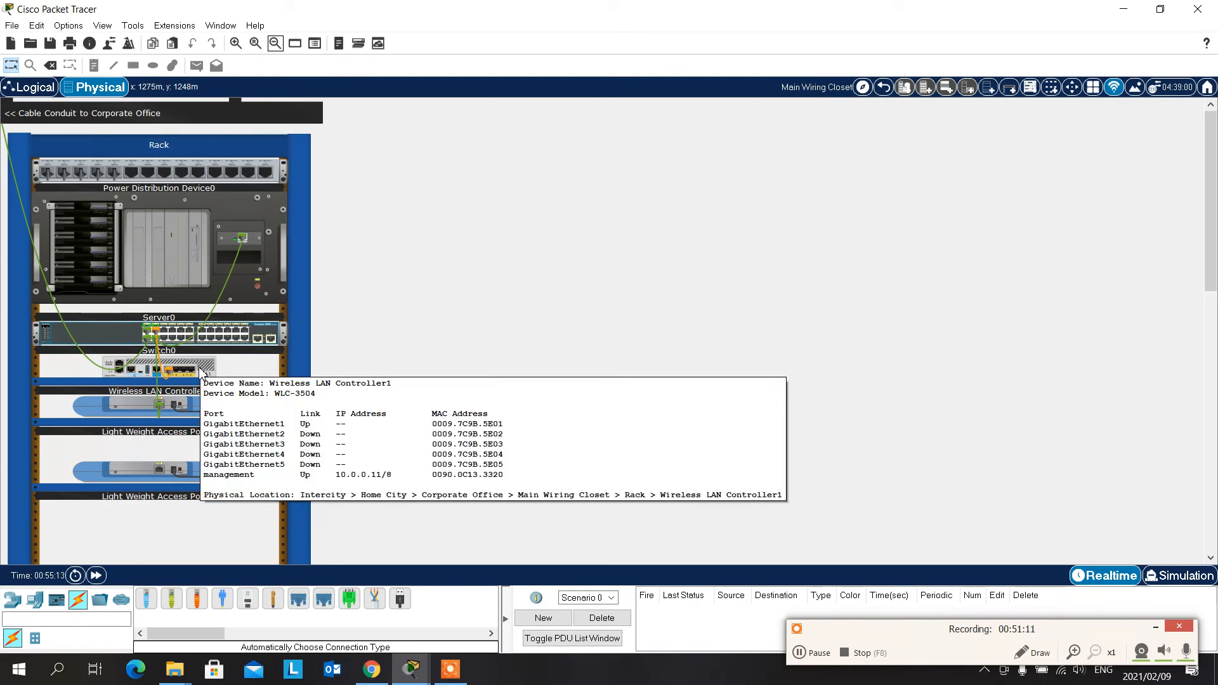
pyautogui.moveTo(182, 413)
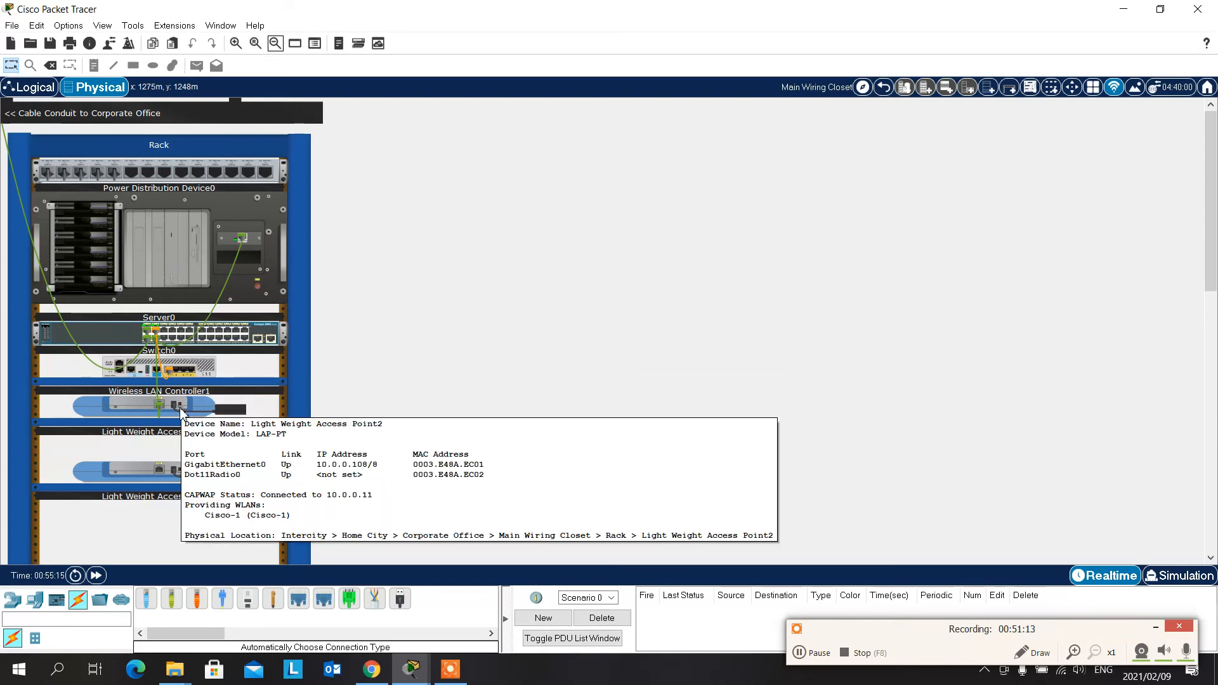
pyautogui.moveTo(156, 489)
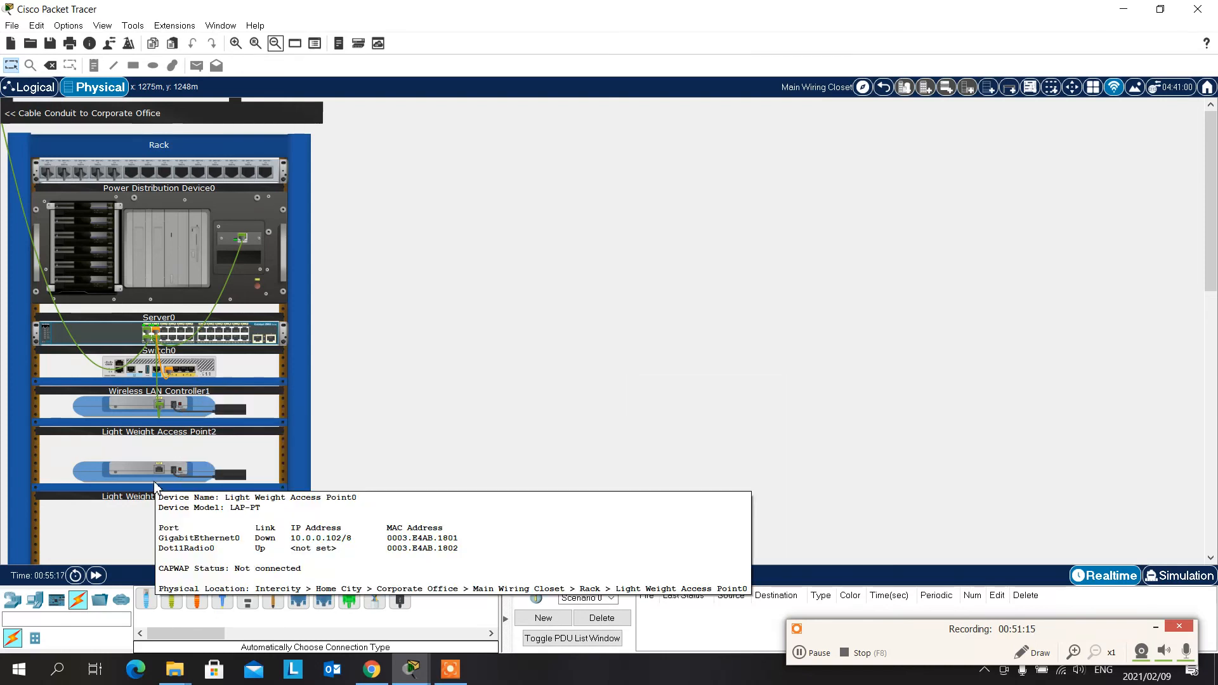
pyautogui.moveTo(223, 228)
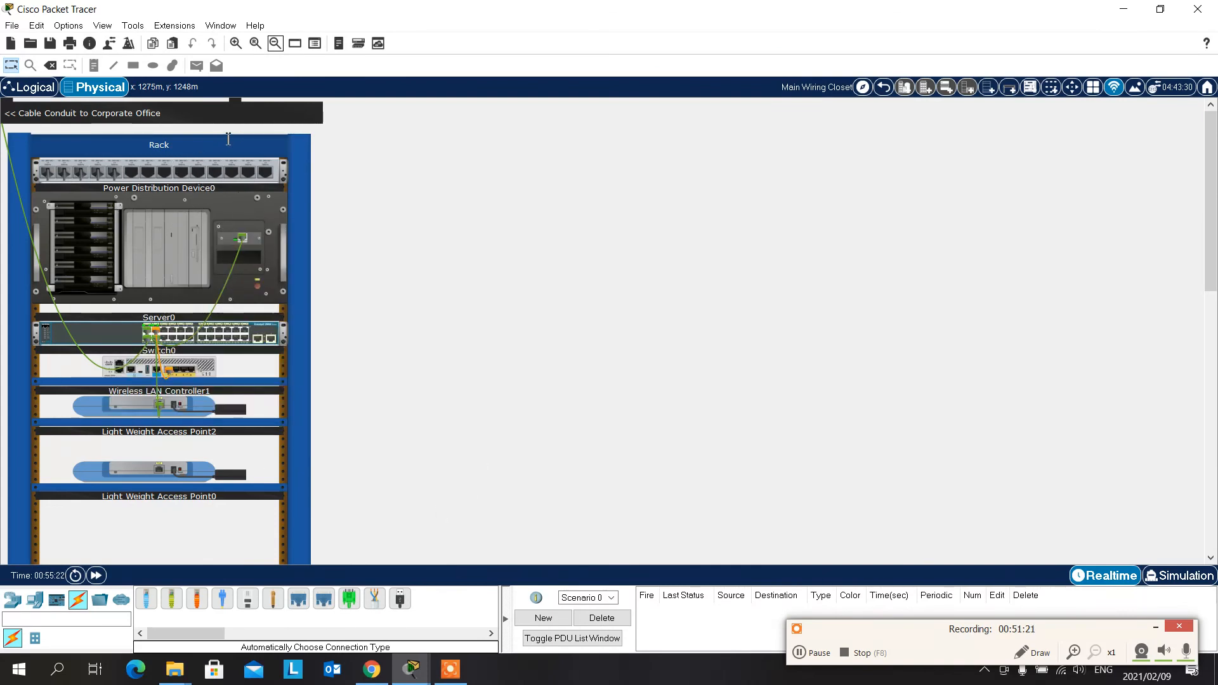
# - Inspect the front of Server0 in the rack at enlarged size and close the inspection view
pyautogui.rightClick(243, 212)
pyautogui.click(287, 219)
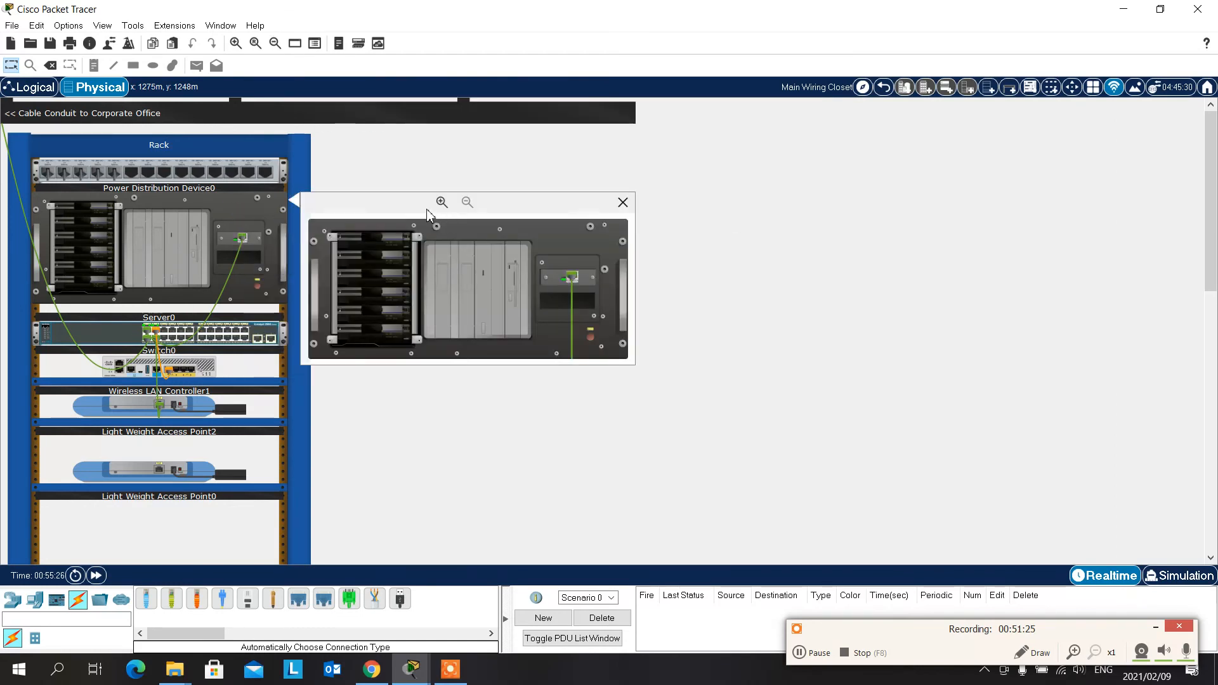
pyautogui.click(441, 201)
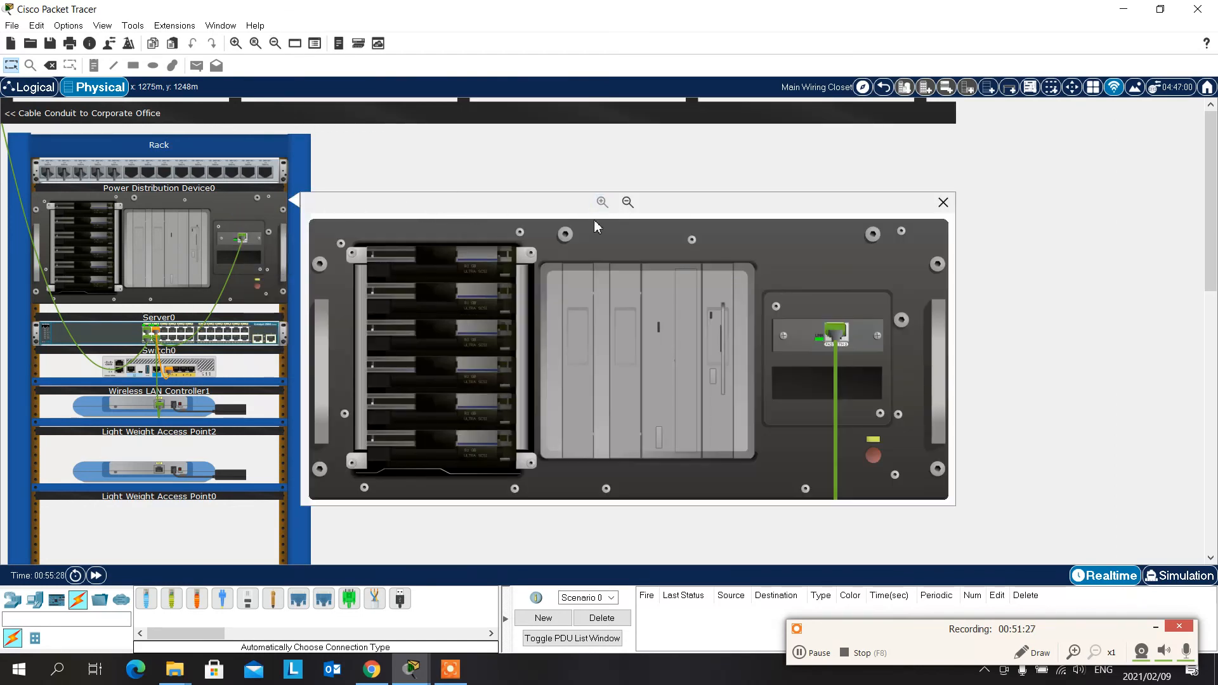
pyautogui.click(944, 201)
pyautogui.click(203, 370)
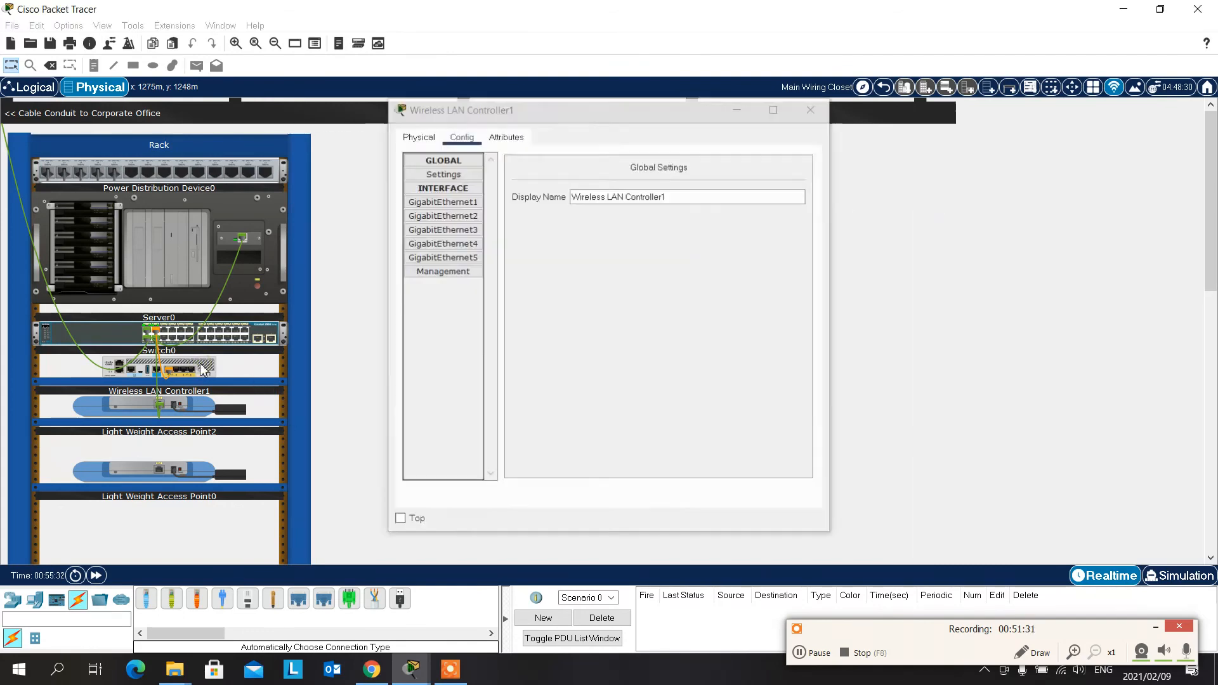
pyautogui.rightClick(203, 370)
pyautogui.click(241, 387)
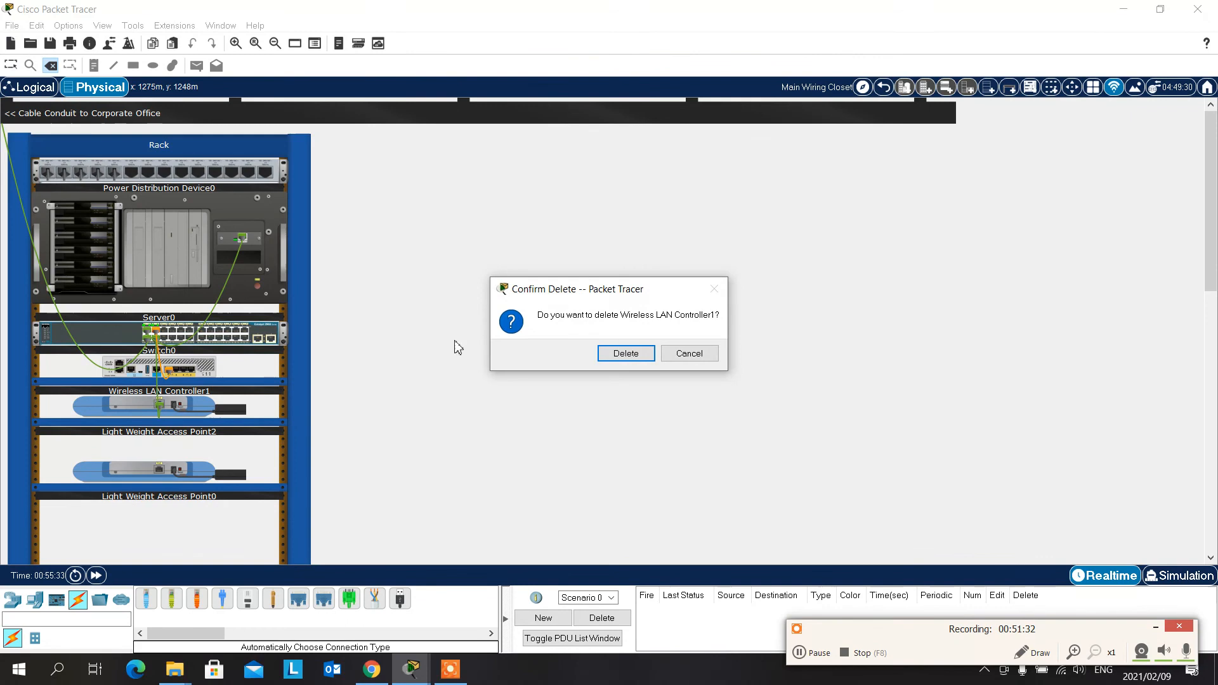
pyautogui.click(698, 353)
# - Inspect the front of Wireless LAN Controller1 at enlarged size and close the inspection view
pyautogui.rightClick(204, 364)
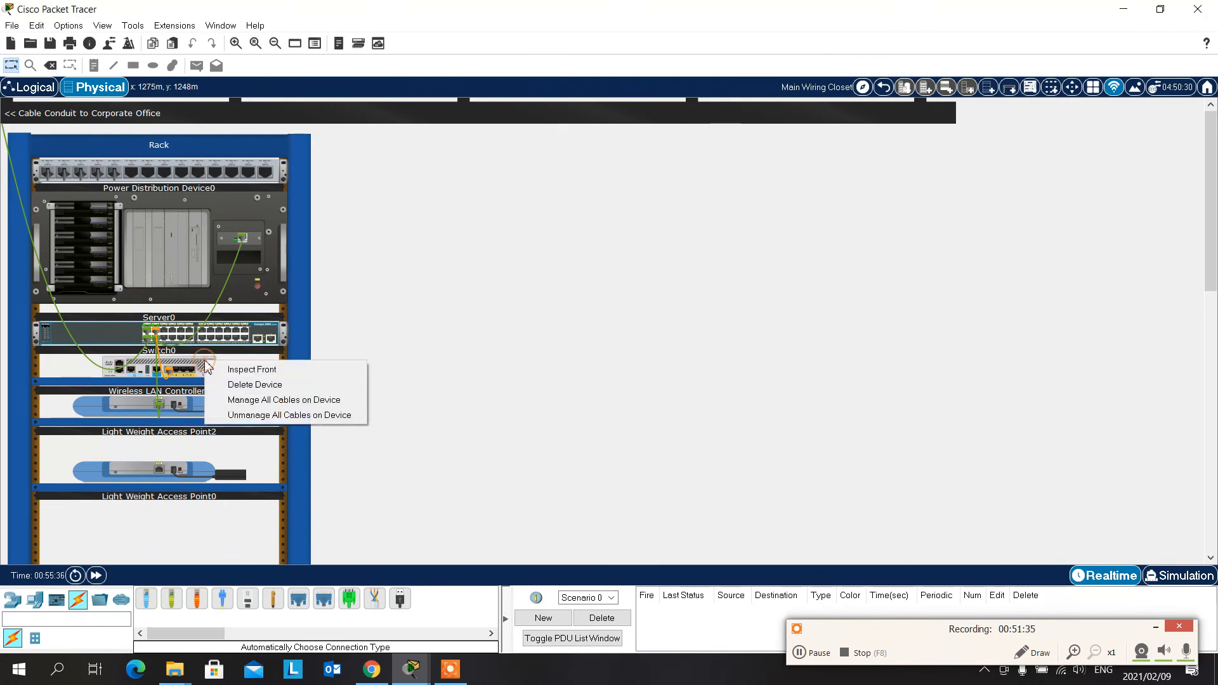
pyautogui.click(272, 367)
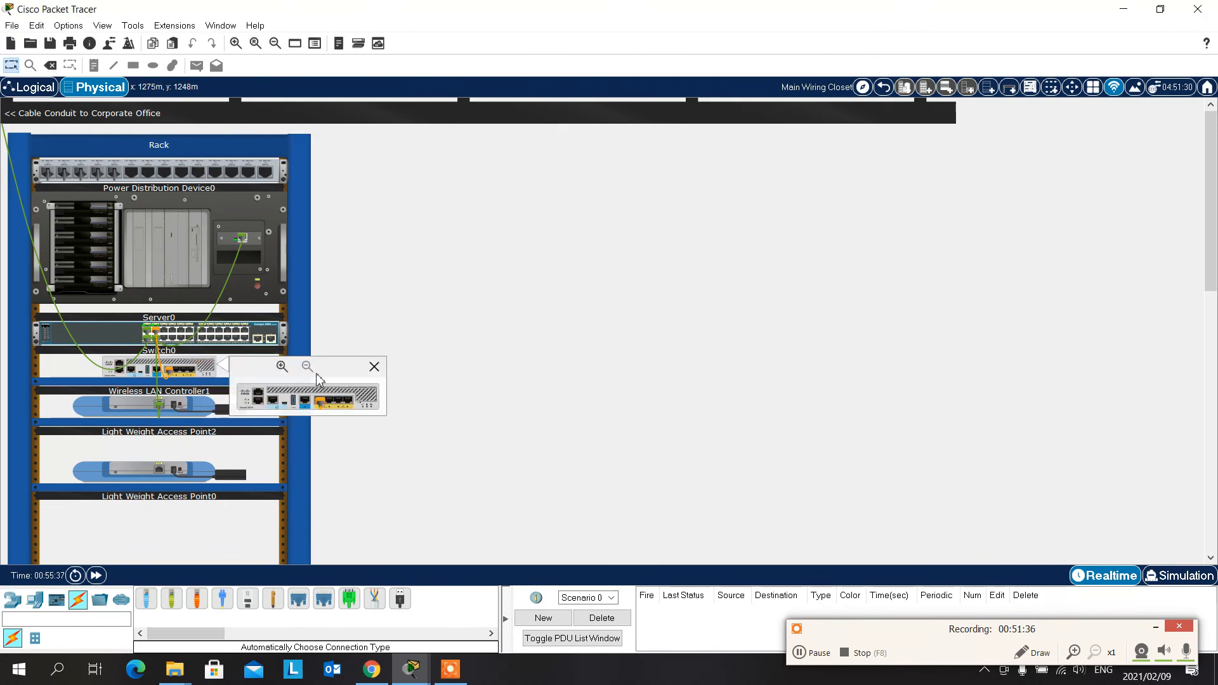
pyautogui.click(282, 367)
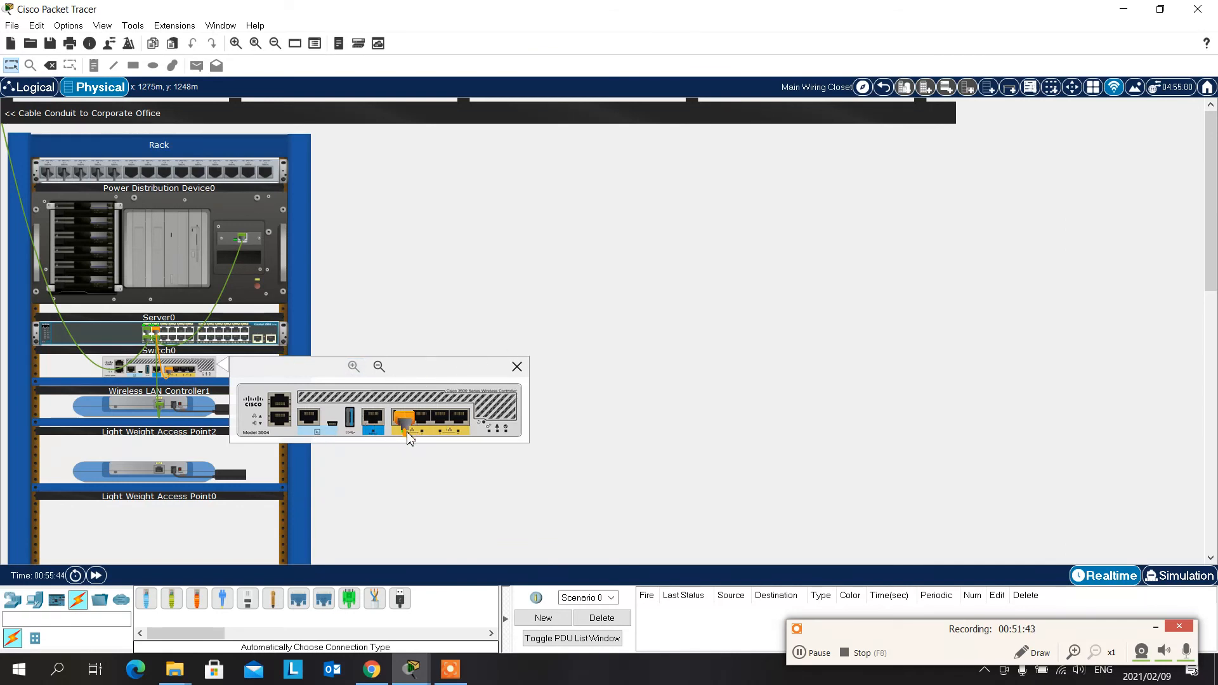
pyautogui.click(517, 367)
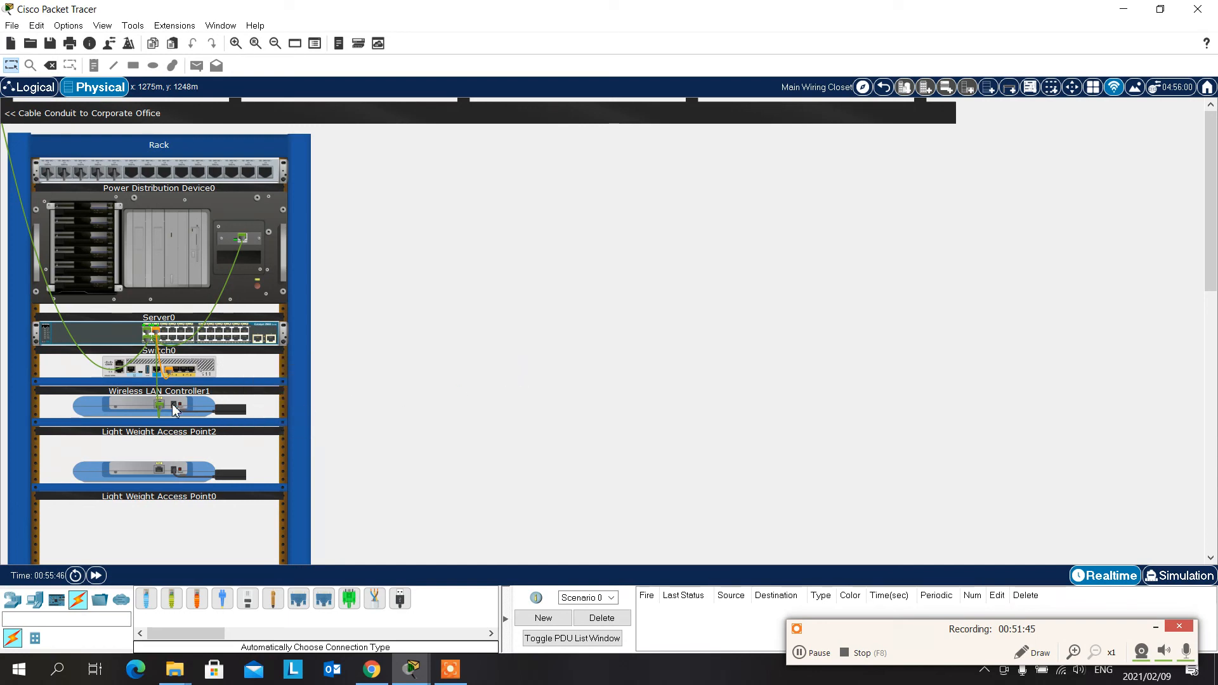
# - Try cable management on the cable between Server0 and the switch, and revert it to unmanaged
pyautogui.rightClick(227, 290)
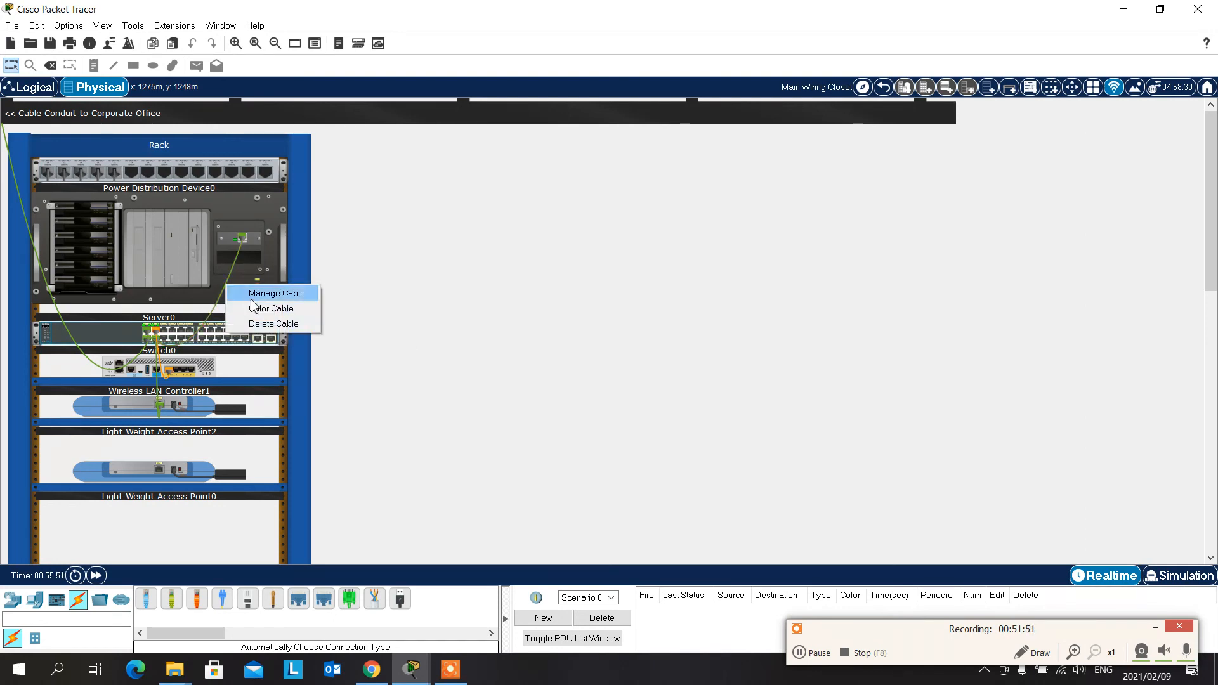
pyautogui.click(273, 298)
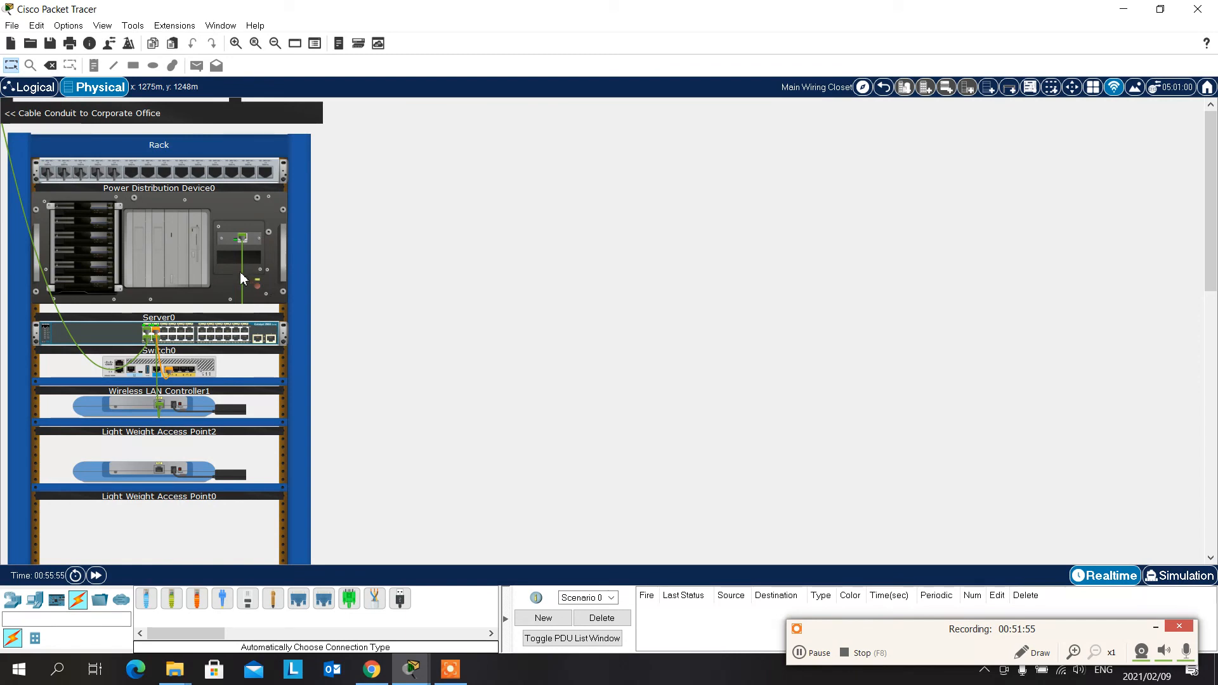
pyautogui.rightClick(240, 275)
pyautogui.click(269, 281)
# - Color the cable between Server0 and the switch light yellow (#ffff7f)
pyautogui.rightClick(238, 274)
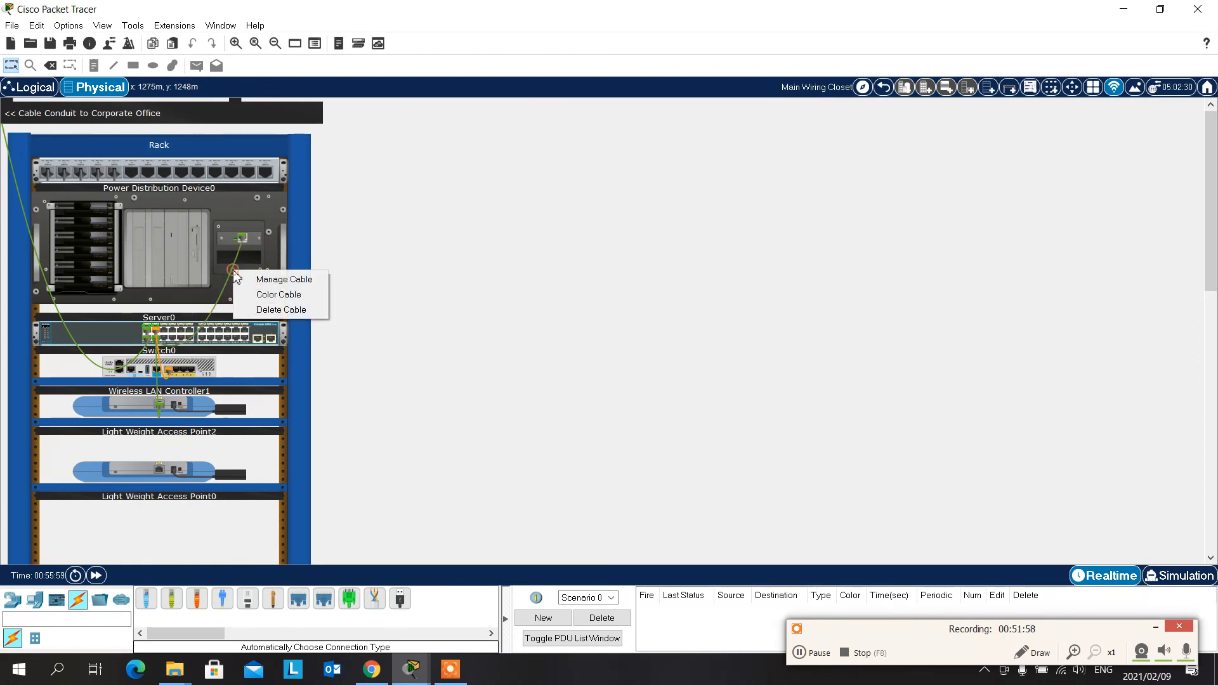
pyautogui.click(284, 293)
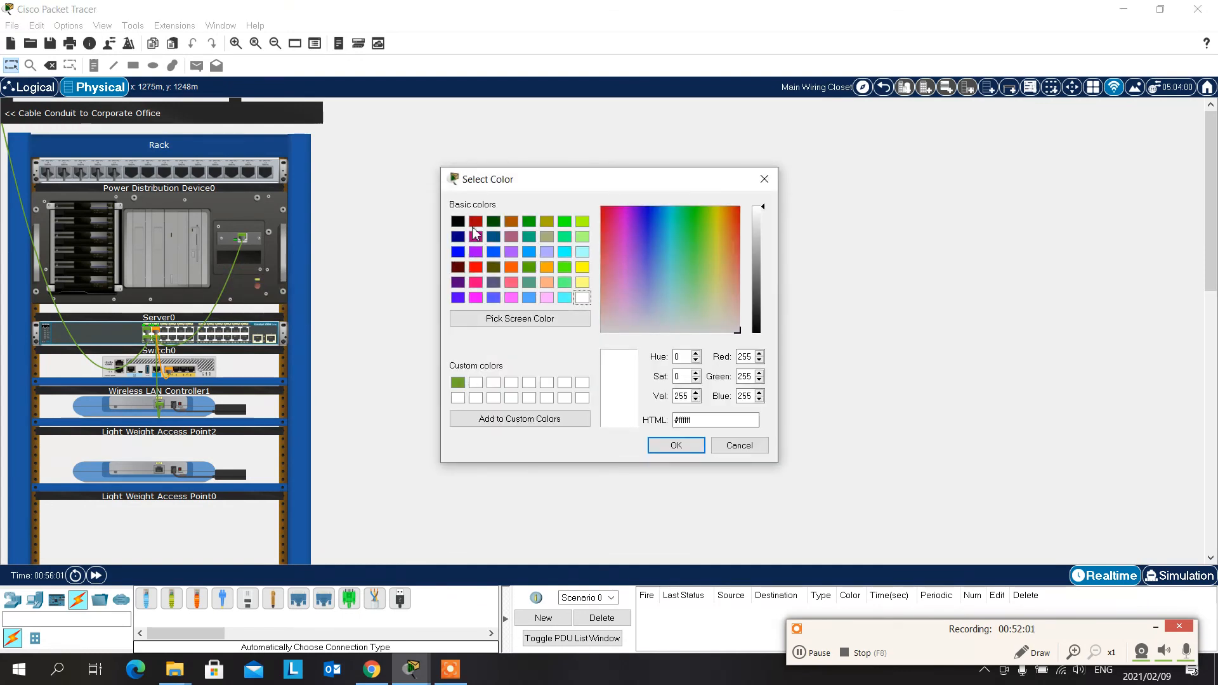
pyautogui.click(458, 225)
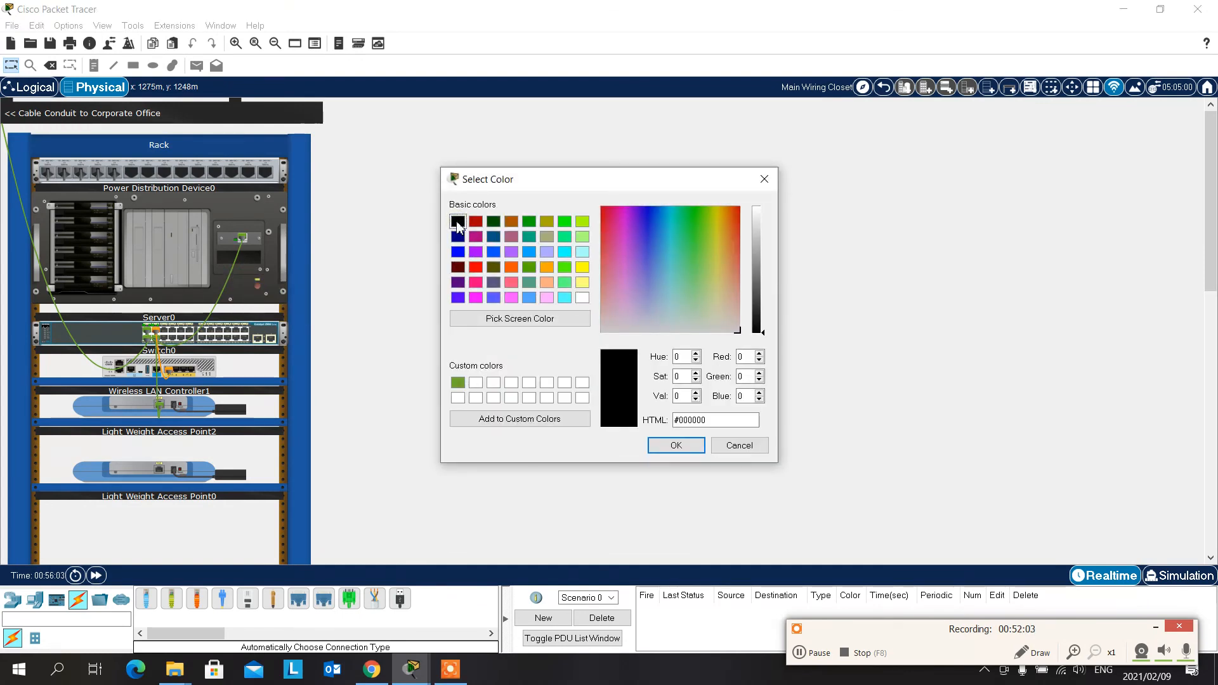
pyautogui.click(582, 283)
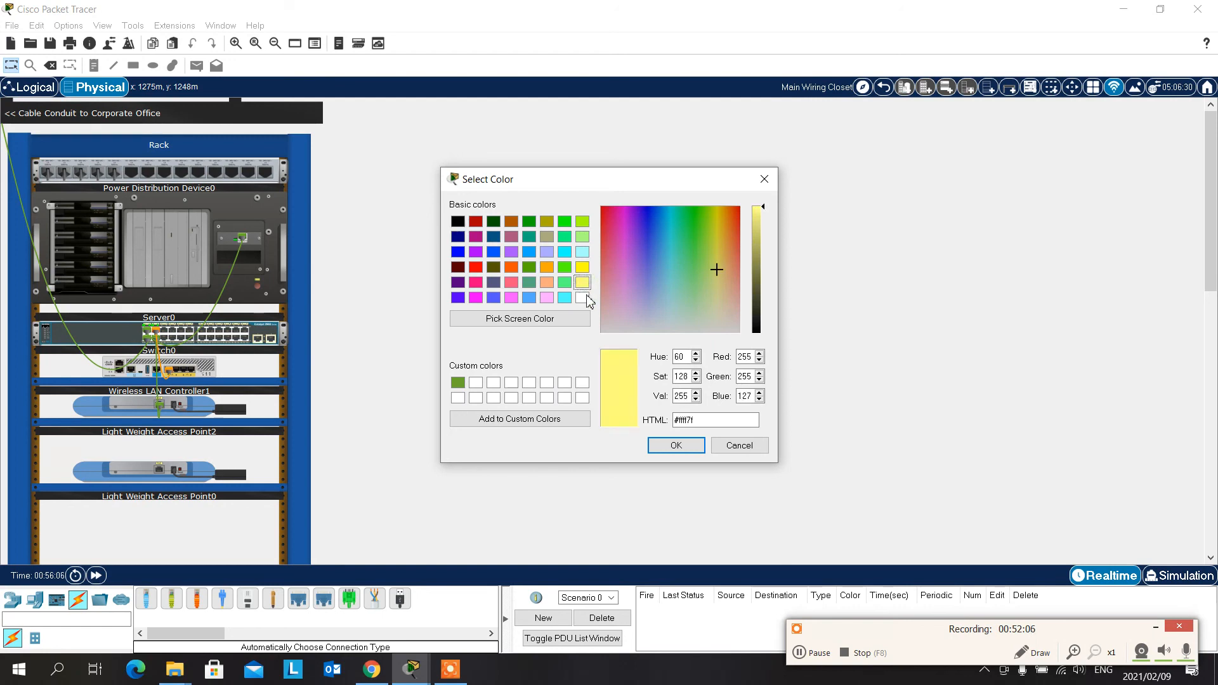
pyautogui.click(677, 446)
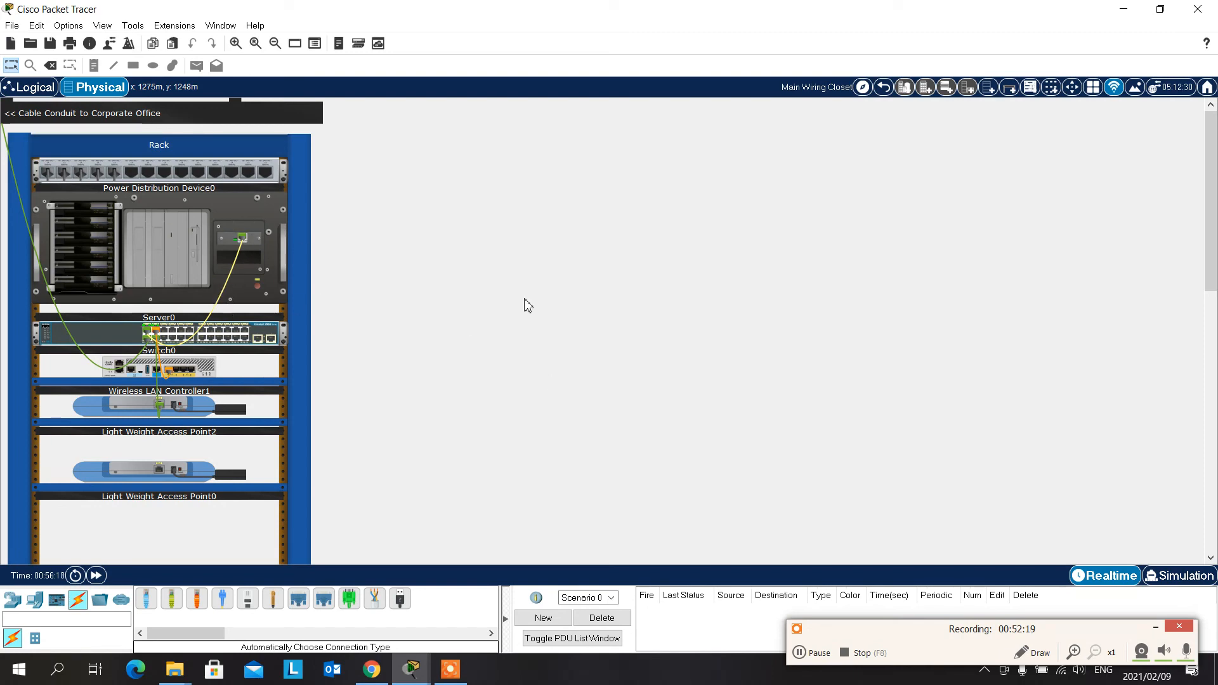
# - Look over the rack's device details once more and return to the logical workspace
pyautogui.scroll(-3, 568, 375)
pyautogui.scroll(3, 571, 380)
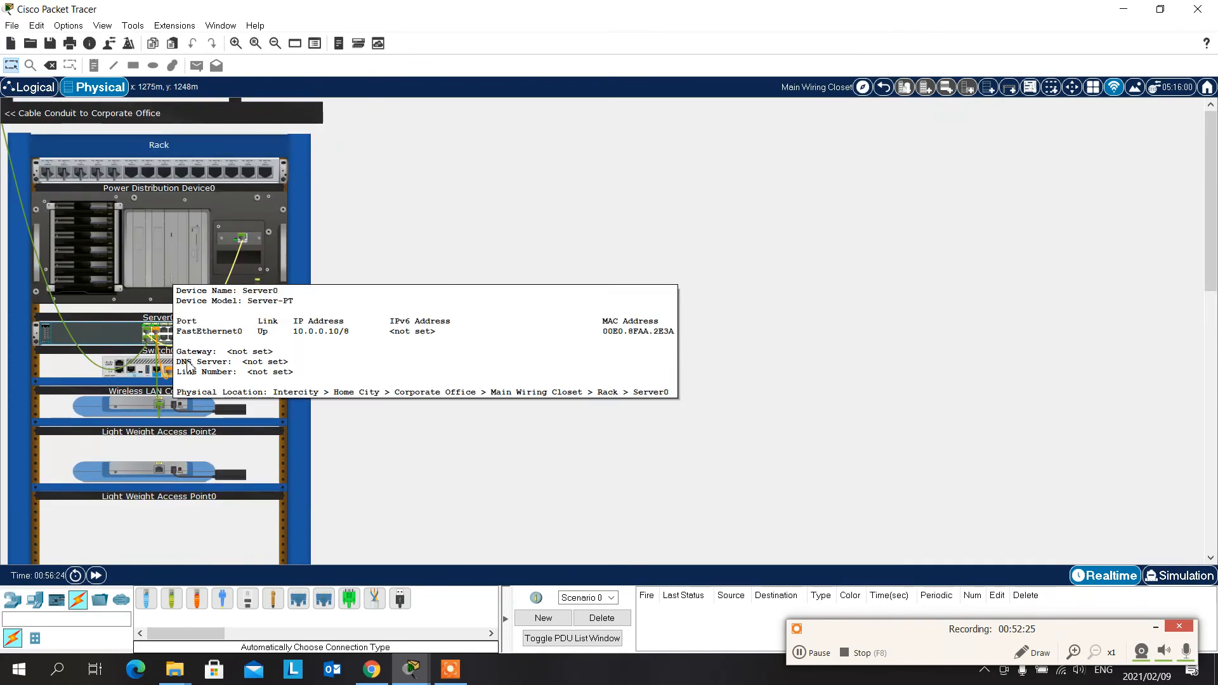
pyautogui.moveTo(163, 409)
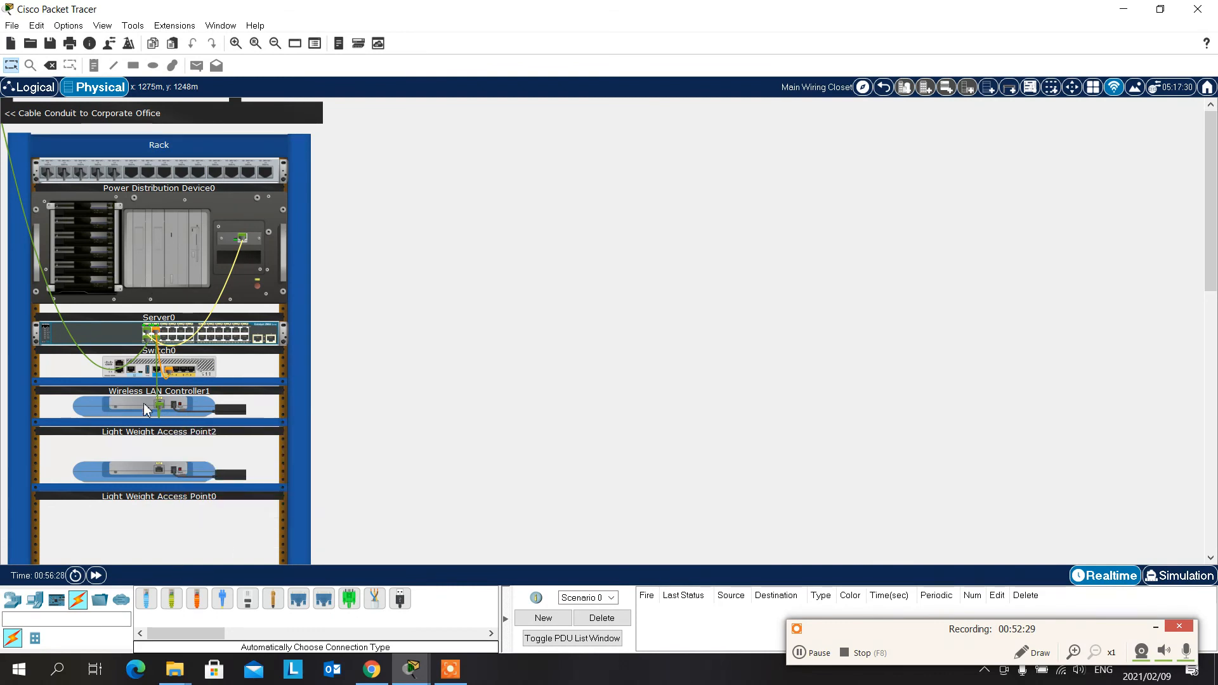
pyautogui.click(43, 92)
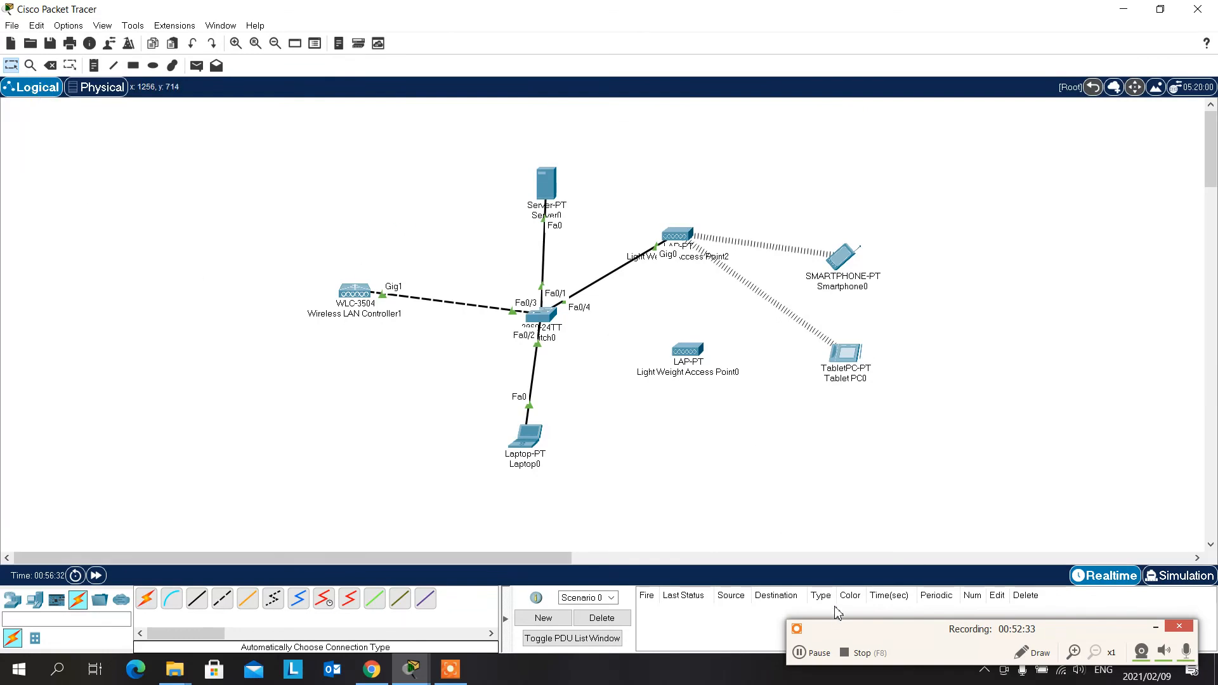